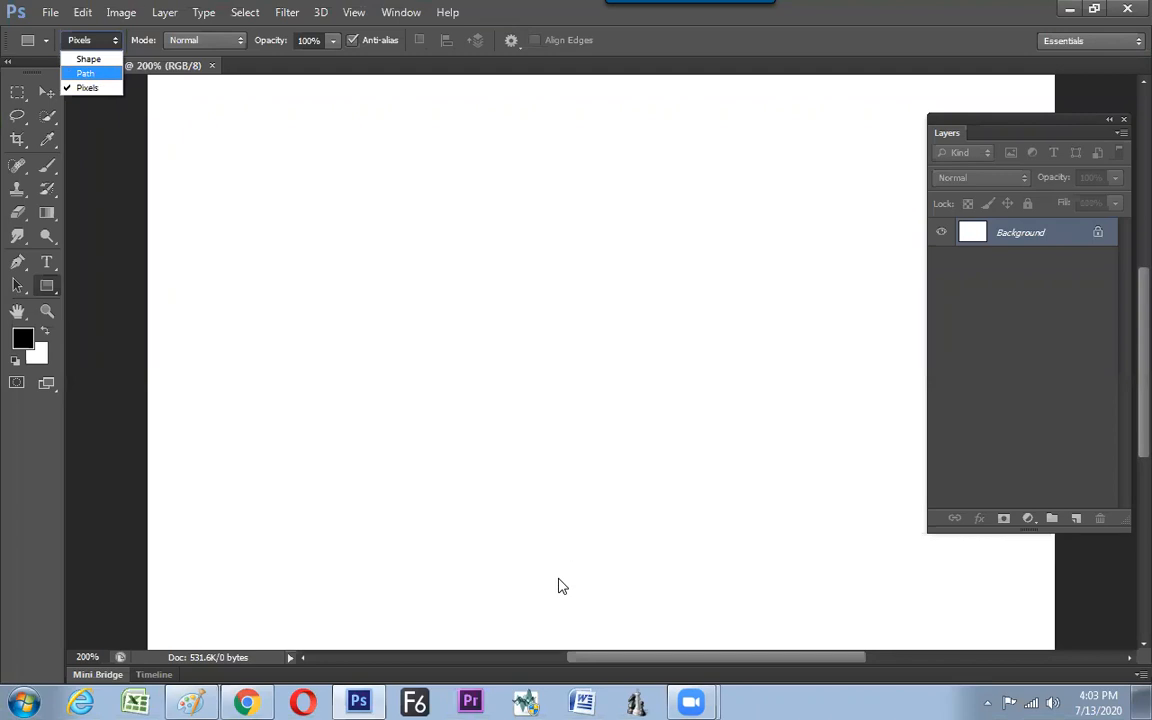
# Switch to Paint, undo the last strokes and handwrite "Shape" in black near the top of the canvas
pyautogui.click(192, 702)
pyautogui.hotkey('ctrl', 'z')
pyautogui.hotkey('ctrl', 'z')
pyautogui.hotkey('ctrl', 'z')
pyautogui.moveTo(307, 208); pyautogui.dragTo(292, 228)
pyautogui.moveTo(317, 206)
pyautogui.mouseDown()
pyautogui.moveTo(316, 227)
pyautogui.moveTo(327, 227)
pyautogui.mouseUp()
pyautogui.moveTo(330, 221); pyautogui.dragTo(346, 225)
# Draw three branch lines from the word "Shape" and handwrite "Pixcel" at the end of the lowest one
pyautogui.moveTo(350, 214)
pyautogui.mouseDown()
pyautogui.moveTo(376, 224)
pyautogui.moveTo(437, 180)
pyautogui.mouseUp()
pyautogui.moveTo(393, 222)
pyautogui.mouseDown()
pyautogui.moveTo(440, 226)
pyautogui.moveTo(412, 260)
pyautogui.moveTo(423, 290)
pyautogui.moveTo(455, 300)
pyautogui.mouseUp()
pyautogui.moveTo(456, 276)
pyautogui.mouseDown()
pyautogui.moveTo(457, 290)
pyautogui.moveTo(489, 293)
pyautogui.mouseUp()
pyautogui.click(471, 276)
pyautogui.moveTo(489, 276)
pyautogui.mouseDown()
pyautogui.moveTo(476, 294)
pyautogui.moveTo(503, 283)
pyautogui.moveTo(518, 293)
pyautogui.mouseUp()
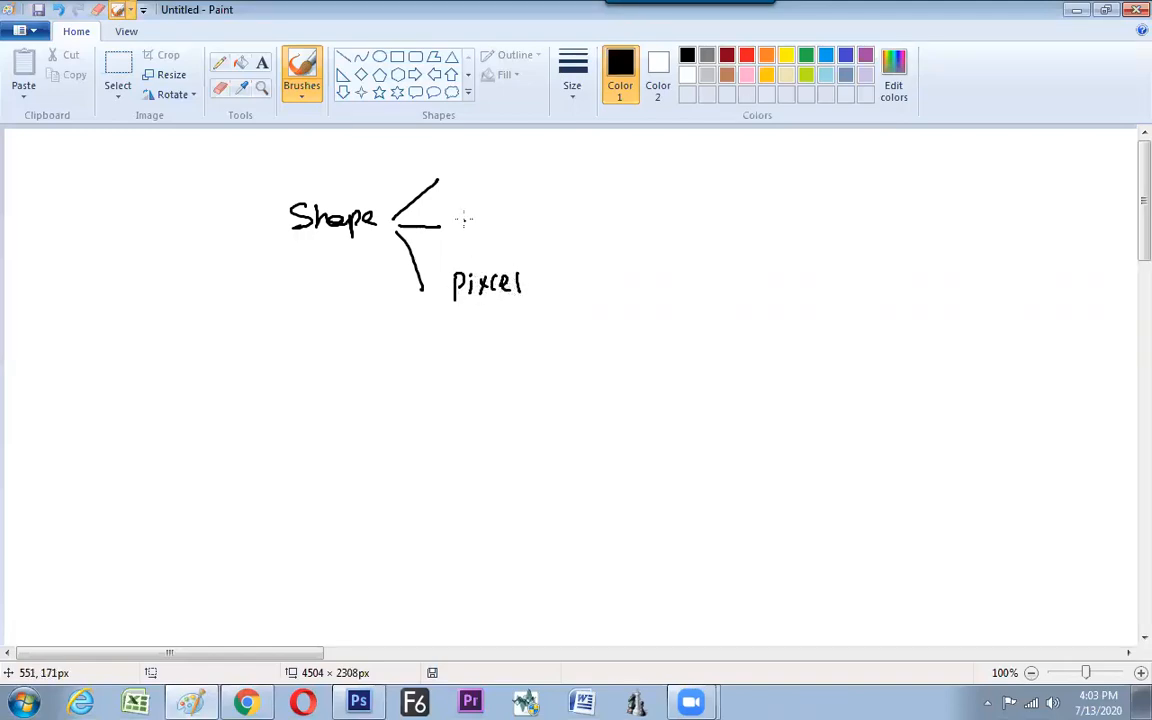
# Handwrite "Shape" at the end of the upper branch and "Path" at the end of the middle branch
pyautogui.moveTo(466, 157)
pyautogui.mouseDown()
pyautogui.moveTo(456, 173)
pyautogui.moveTo(472, 174)
pyautogui.mouseUp()
pyautogui.moveTo(472, 165); pyautogui.dragTo(508, 177)
pyautogui.moveTo(508, 161); pyautogui.dragTo(510, 169)
pyautogui.moveTo(524, 166); pyautogui.dragTo(538, 171)
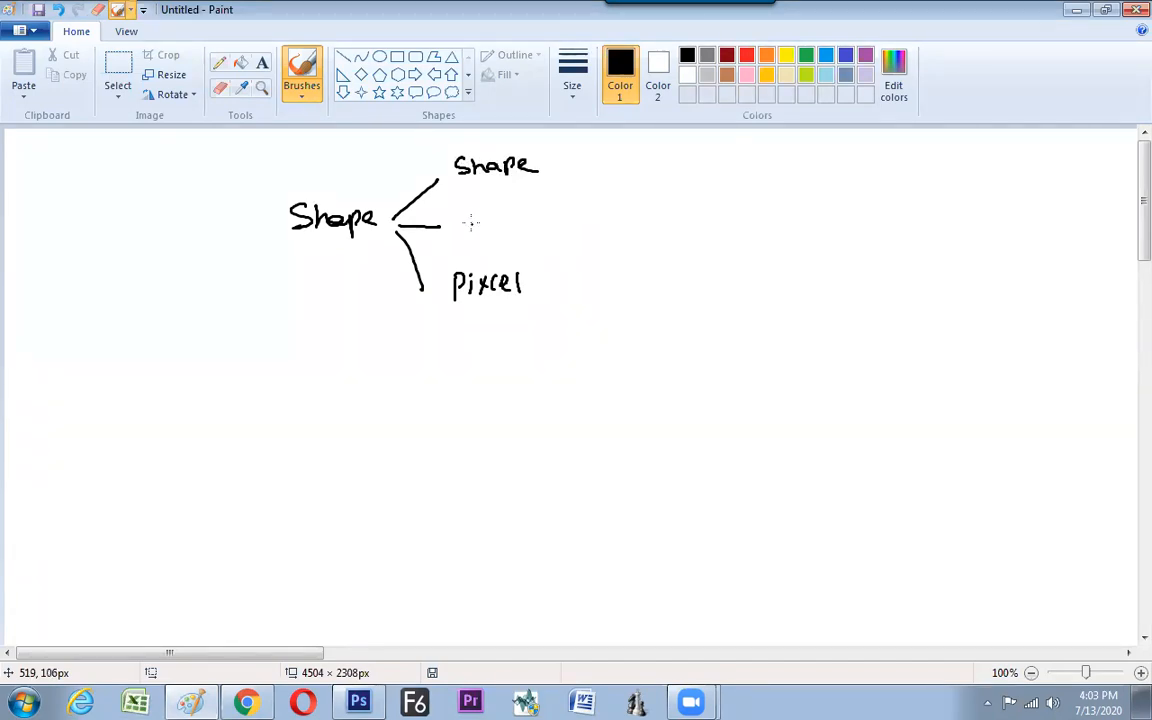
pyautogui.moveTo(471, 213); pyautogui.dragTo(472, 236)
pyautogui.moveTo(472, 213); pyautogui.dragTo(498, 232)
pyautogui.moveTo(506, 210); pyautogui.dragTo(518, 228)
# Check the shape tool's drawing modes in Photoshop and return to Paint
pyautogui.hotkey('alt', 'Tab')
pyautogui.click(90, 40)
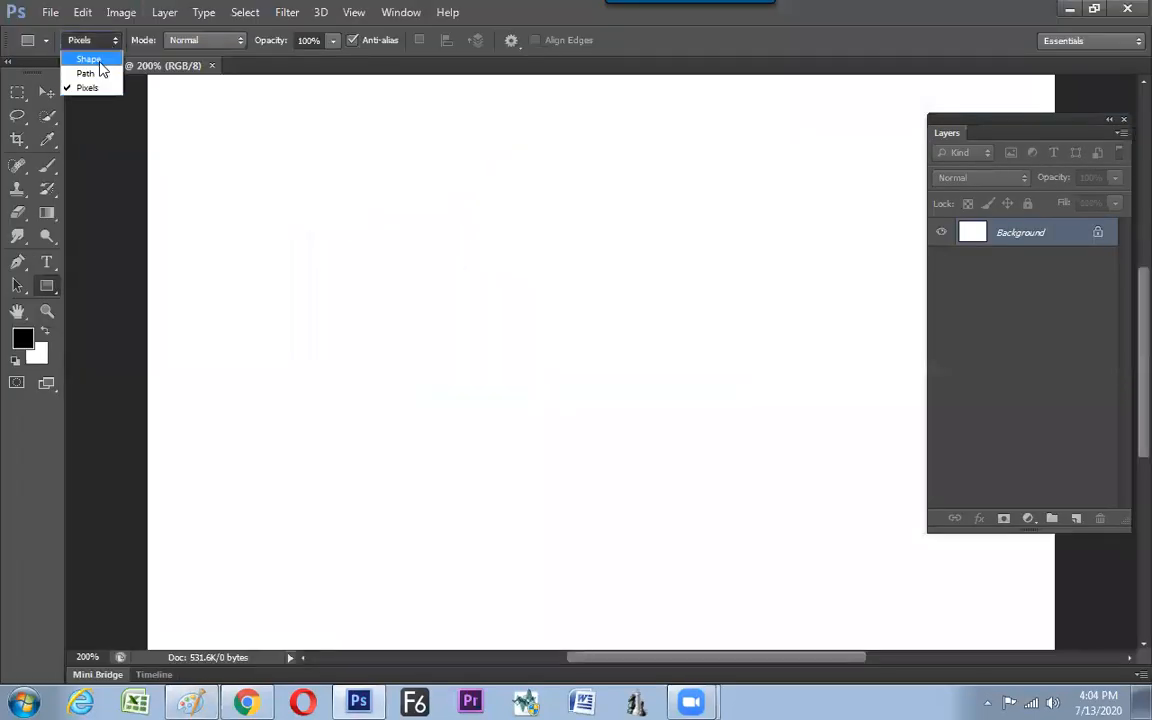
pyautogui.hotkey('alt', 'Tab')
# Add dashes and handwrite "Outline + Color" beside Shape, "Outline" beside Path and "Color" beside Pixcel
pyautogui.moveTo(555, 169); pyautogui.dragTo(591, 169)
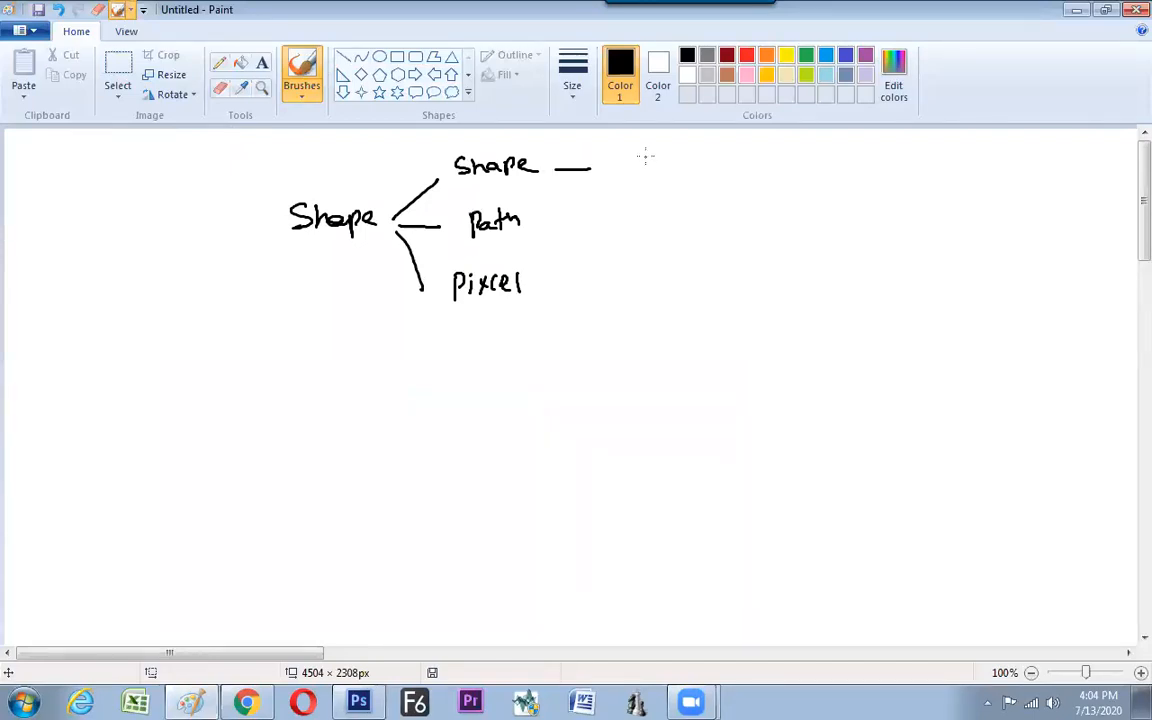
pyautogui.moveTo(631, 150)
pyautogui.mouseDown()
pyautogui.moveTo(632, 171)
pyautogui.moveTo(633, 149)
pyautogui.moveTo(762, 157)
pyautogui.moveTo(762, 172)
pyautogui.moveTo(843, 152)
pyautogui.mouseUp()
pyautogui.moveTo(563, 222); pyautogui.dragTo(744, 209)
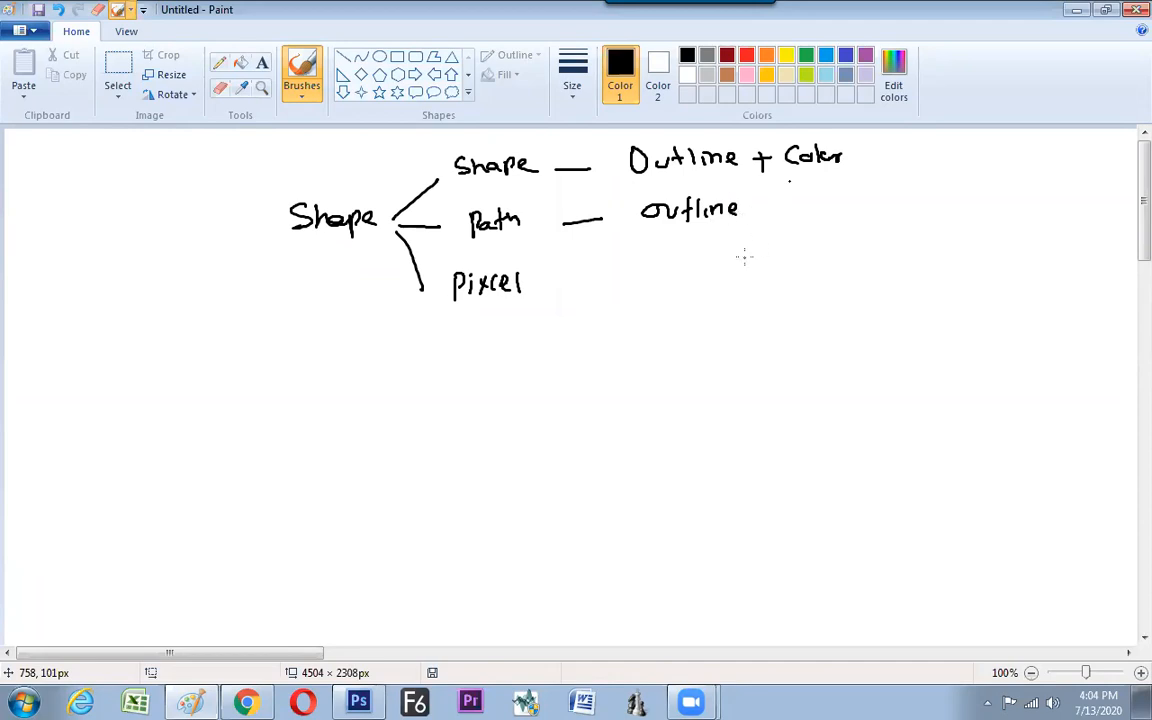
pyautogui.moveTo(572, 282); pyautogui.dragTo(683, 288)
pyautogui.moveTo(693, 277); pyautogui.dragTo(709, 275)
# Draw a vertical stroke after "Outline + Color" and handwrite "vector" beside it
pyautogui.moveTo(875, 147)
pyautogui.mouseDown()
pyautogui.moveTo(878, 185)
pyautogui.moveTo(920, 158)
pyautogui.mouseUp()
pyautogui.moveTo(922, 164); pyautogui.dragTo(935, 172)
pyautogui.moveTo(939, 158); pyautogui.dragTo(950, 172)
pyautogui.moveTo(957, 149); pyautogui.dragTo(957, 172)
pyautogui.moveTo(951, 158); pyautogui.dragTo(978, 172)
pyautogui.moveTo(979, 163); pyautogui.dragTo(990, 156)
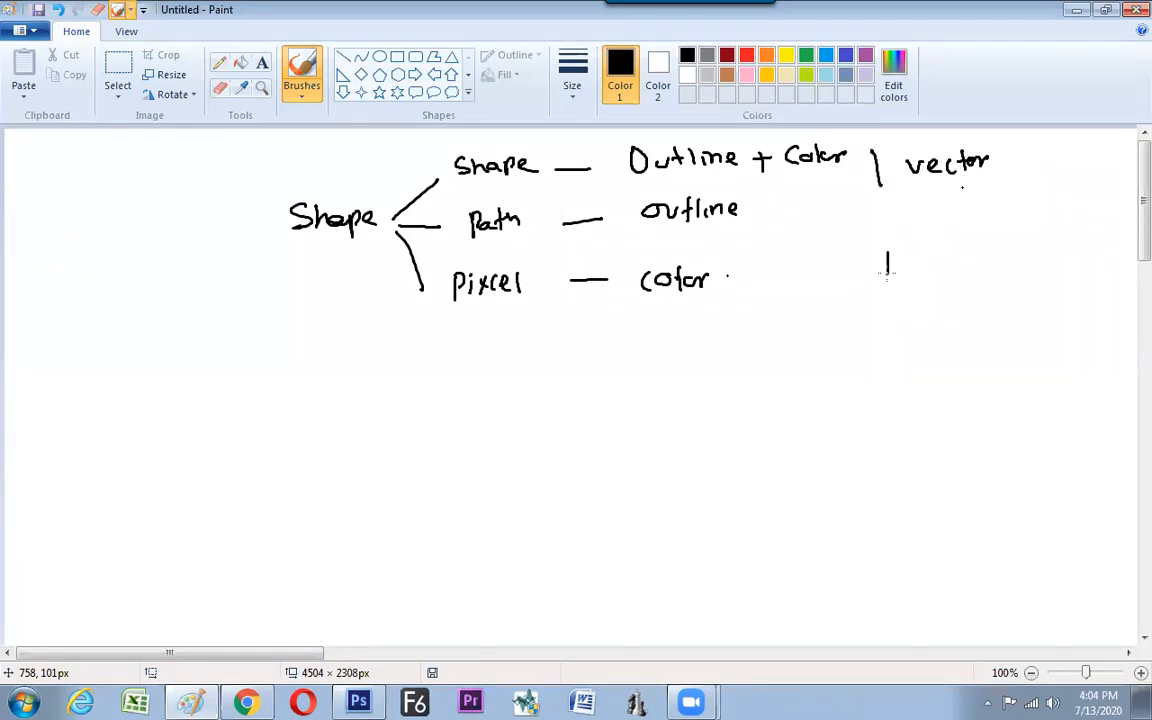
# Handwrite "Raster (mode)" at the far end of the Pixcel row and box the main word "Shape"
pyautogui.moveTo(906, 250); pyautogui.dragTo(906, 272)
pyautogui.moveTo(907, 251); pyautogui.dragTo(918, 272)
pyautogui.moveTo(928, 260)
pyautogui.mouseDown()
pyautogui.moveTo(930, 272)
pyautogui.moveTo(957, 272)
pyautogui.mouseUp()
pyautogui.moveTo(951, 258); pyautogui.dragTo(974, 269)
pyautogui.moveTo(978, 258); pyautogui.dragTo(978, 270)
pyautogui.moveTo(979, 262); pyautogui.dragTo(986, 255)
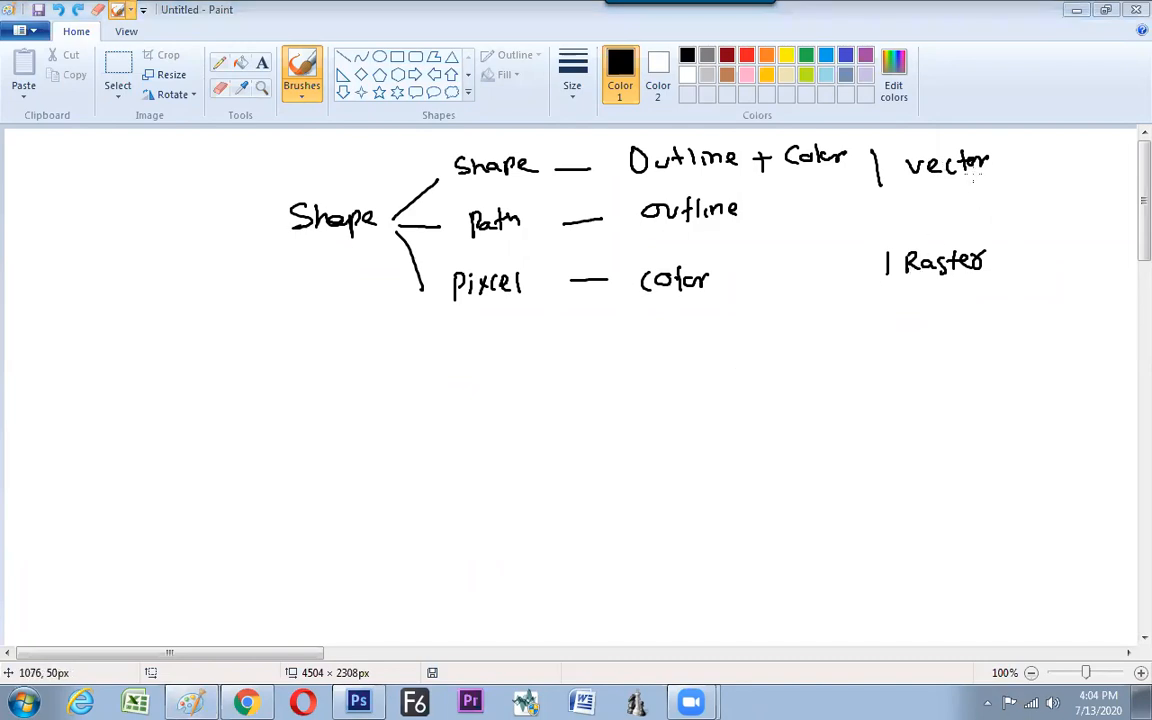
pyautogui.moveTo(271, 198)
pyautogui.mouseDown()
pyautogui.moveTo(387, 193)
pyautogui.moveTo(388, 247)
pyautogui.moveTo(273, 271)
pyautogui.moveTo(271, 197)
pyautogui.mouseUp()
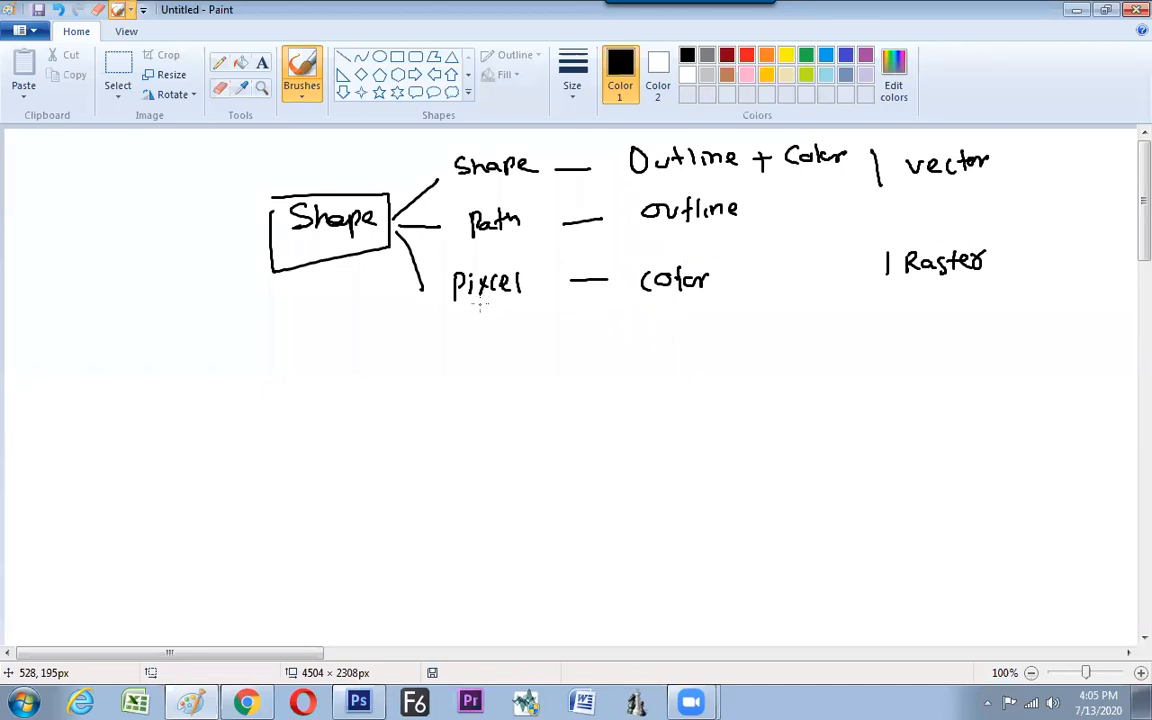
pyautogui.moveTo(1038, 258)
pyautogui.mouseDown()
pyautogui.moveTo(1092, 256)
pyautogui.moveTo(1104, 270)
pyautogui.moveTo(1027, 277)
pyautogui.mouseUp()
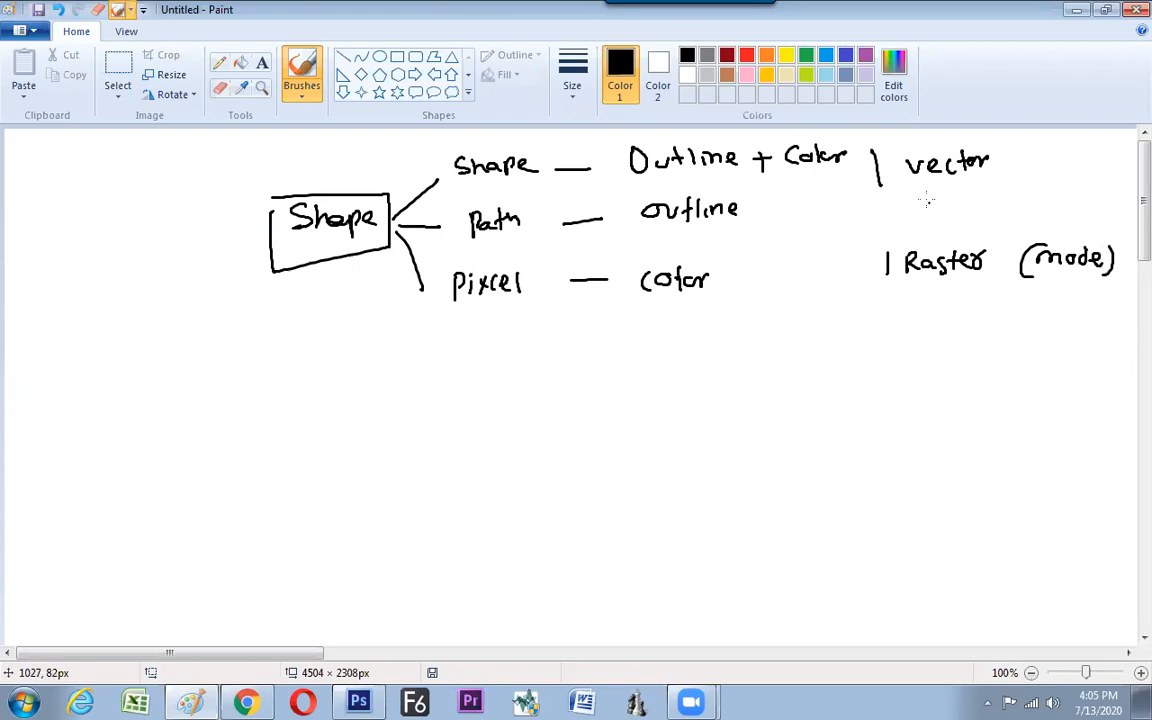
# Bracket the Shape and Path rows together as vector, and underline "Raster" with an arrow pointing towards the Pixcel row
pyautogui.moveTo(880, 186); pyautogui.dragTo(881, 205)
pyautogui.moveTo(877, 157); pyautogui.dragTo(857, 157)
pyautogui.moveTo(888, 265)
pyautogui.mouseDown()
pyautogui.moveTo(839, 268)
pyautogui.moveTo(993, 282)
pyautogui.mouseUp()
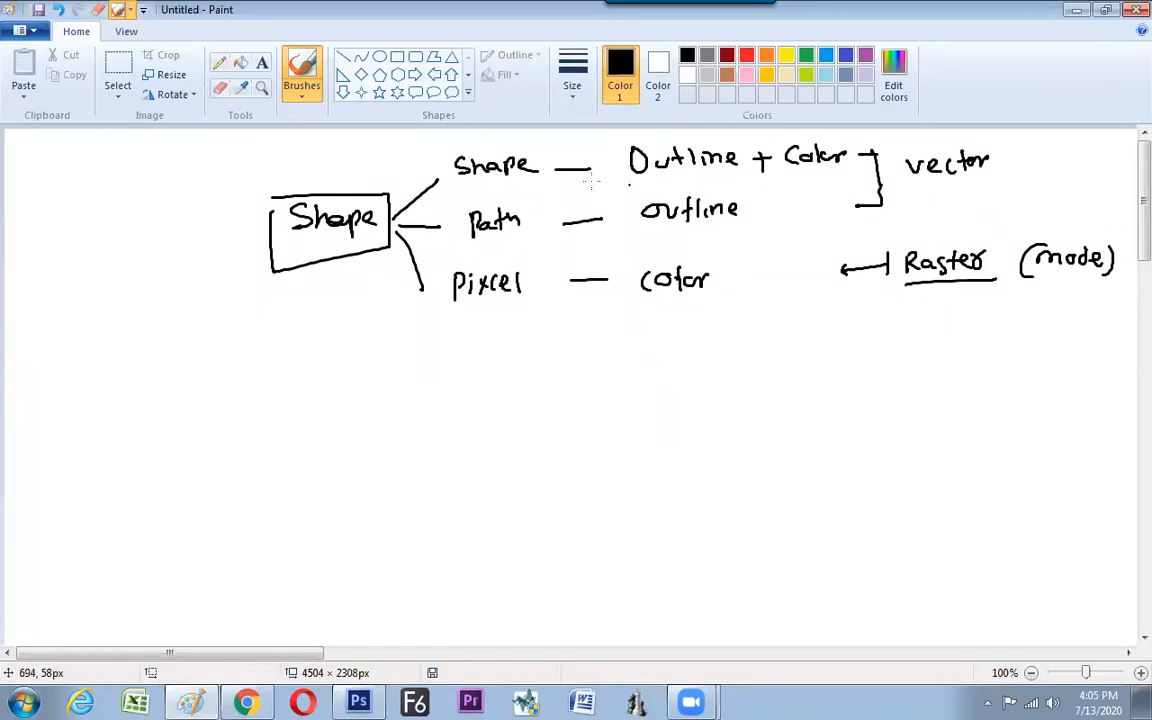
# Underline the Path row's "Outline" in black and draw a red box around both "Outline" words
pyautogui.moveTo(656, 231); pyautogui.dragTo(744, 233)
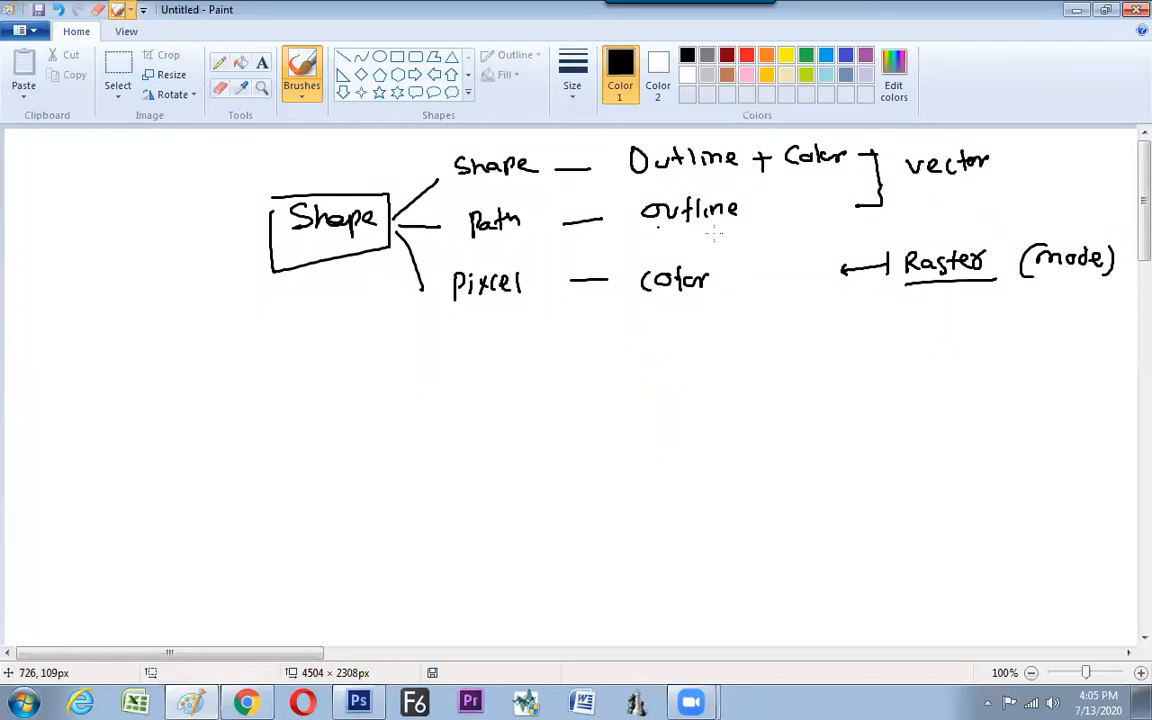
pyautogui.click(747, 56)
pyautogui.moveTo(612, 150)
pyautogui.mouseDown()
pyautogui.moveTo(745, 140)
pyautogui.moveTo(750, 233)
pyautogui.moveTo(642, 240)
pyautogui.moveTo(618, 152)
pyautogui.mouseUp()
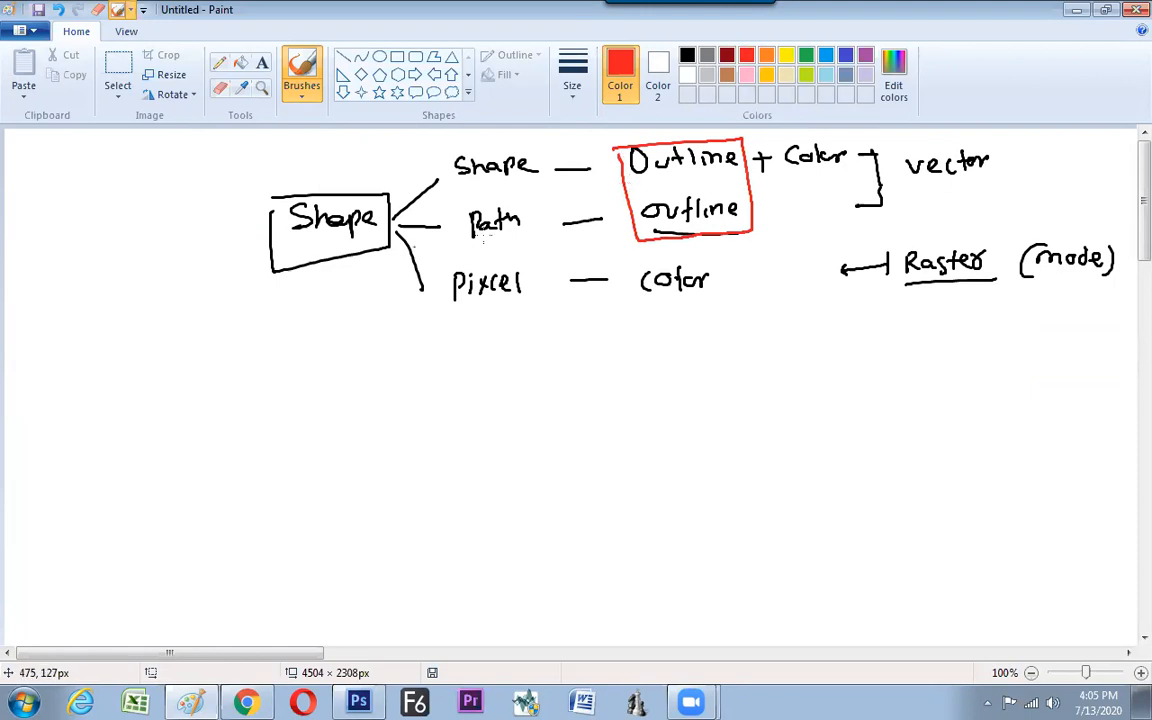
# Draw a tall red box beside the diagram and handwrite align, arrangement, Distribution, Order and Duplication in it
pyautogui.moveTo(73, 177); pyautogui.dragTo(69, 432)
pyautogui.moveTo(72, 176)
pyautogui.mouseDown()
pyautogui.moveTo(196, 155)
pyautogui.moveTo(200, 425)
pyautogui.moveTo(64, 432)
pyautogui.mouseUp()
pyautogui.moveTo(100, 224); pyautogui.dragTo(148, 215)
pyautogui.moveTo(104, 249)
pyautogui.mouseDown()
pyautogui.moveTo(168, 237)
pyautogui.moveTo(199, 228)
pyautogui.mouseUp()
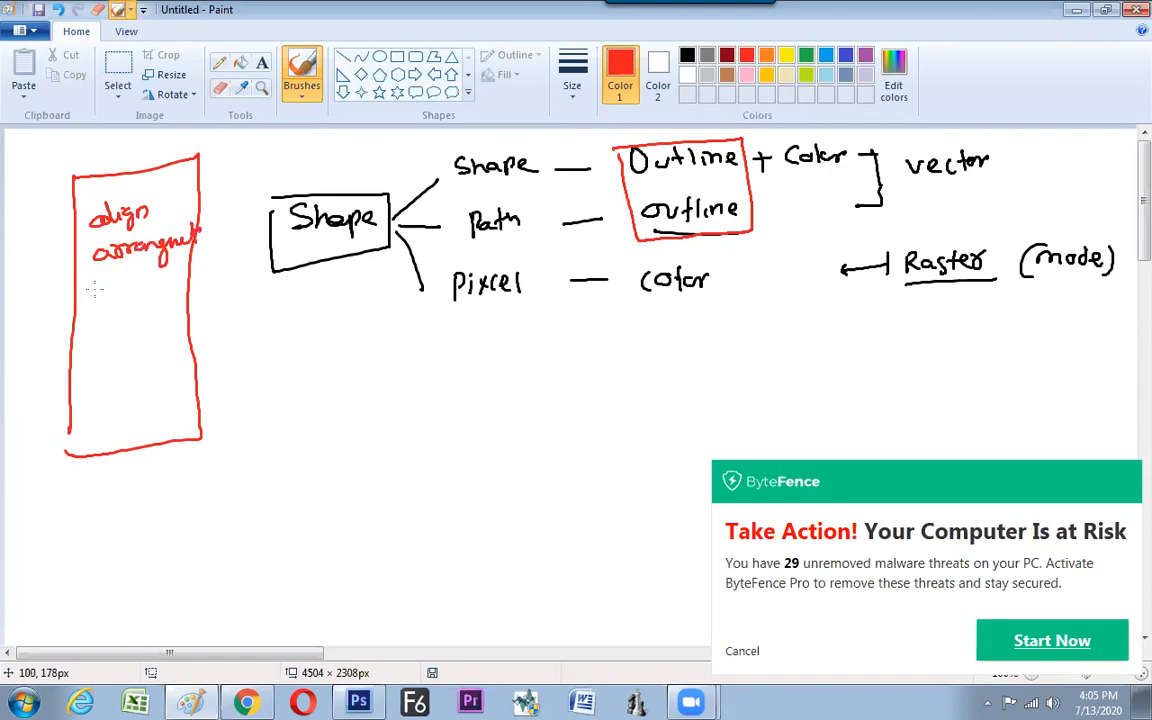
pyautogui.moveTo(95, 288)
pyautogui.mouseDown()
pyautogui.moveTo(92, 305)
pyautogui.moveTo(178, 288)
pyautogui.moveTo(188, 275)
pyautogui.moveTo(224, 282)
pyautogui.mouseUp()
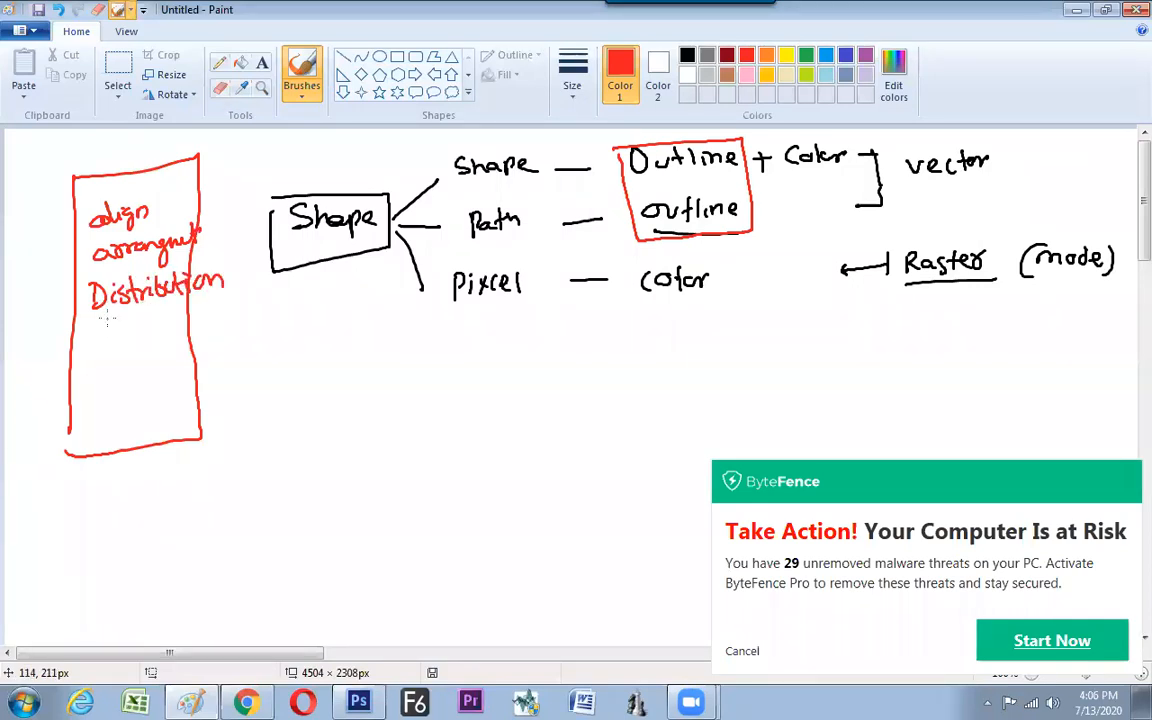
pyautogui.moveTo(100, 328)
pyautogui.mouseDown()
pyautogui.moveTo(130, 344)
pyautogui.moveTo(168, 326)
pyautogui.mouseUp()
pyautogui.moveTo(105, 397)
pyautogui.mouseDown()
pyautogui.moveTo(107, 377)
pyautogui.moveTo(195, 373)
pyautogui.moveTo(250, 352)
pyautogui.mouseUp()
# Draw a red arrow from the outline box to the red list, box "Path" in red, and dismiss the ByteFence notification
pyautogui.moveTo(614, 150)
pyautogui.mouseDown()
pyautogui.moveTo(360, 152)
pyautogui.moveTo(213, 184)
pyautogui.mouseUp()
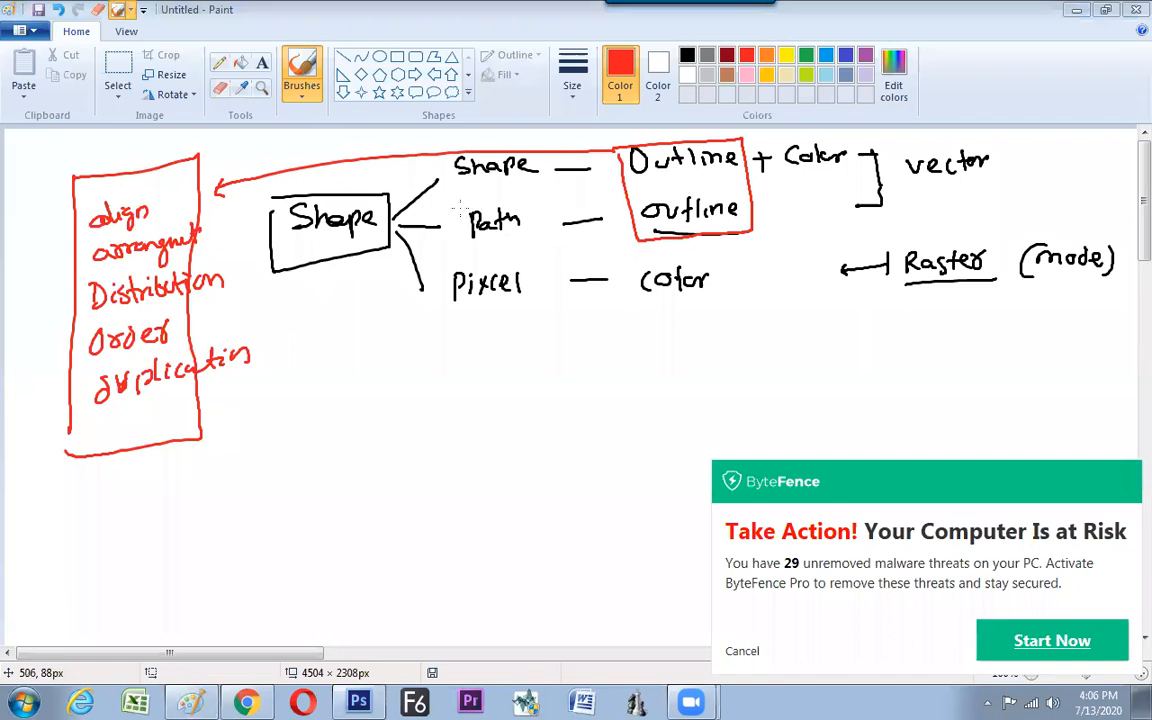
pyautogui.moveTo(535, 211); pyautogui.dragTo(530, 200)
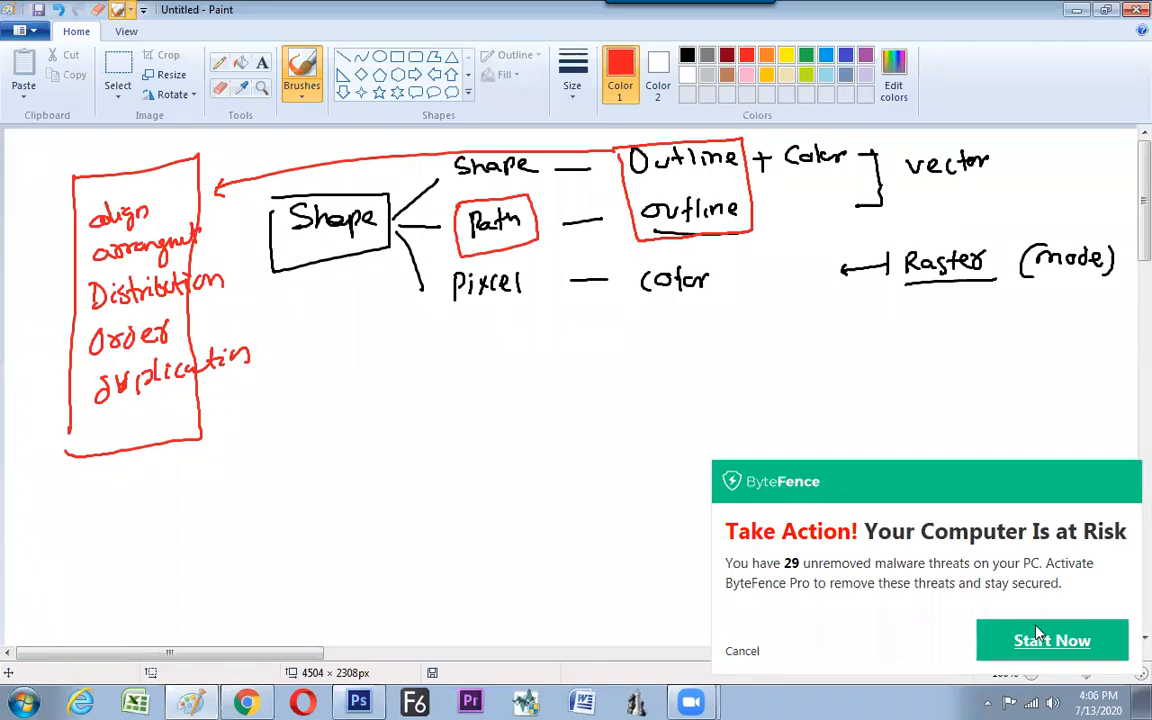
pyautogui.click(742, 652)
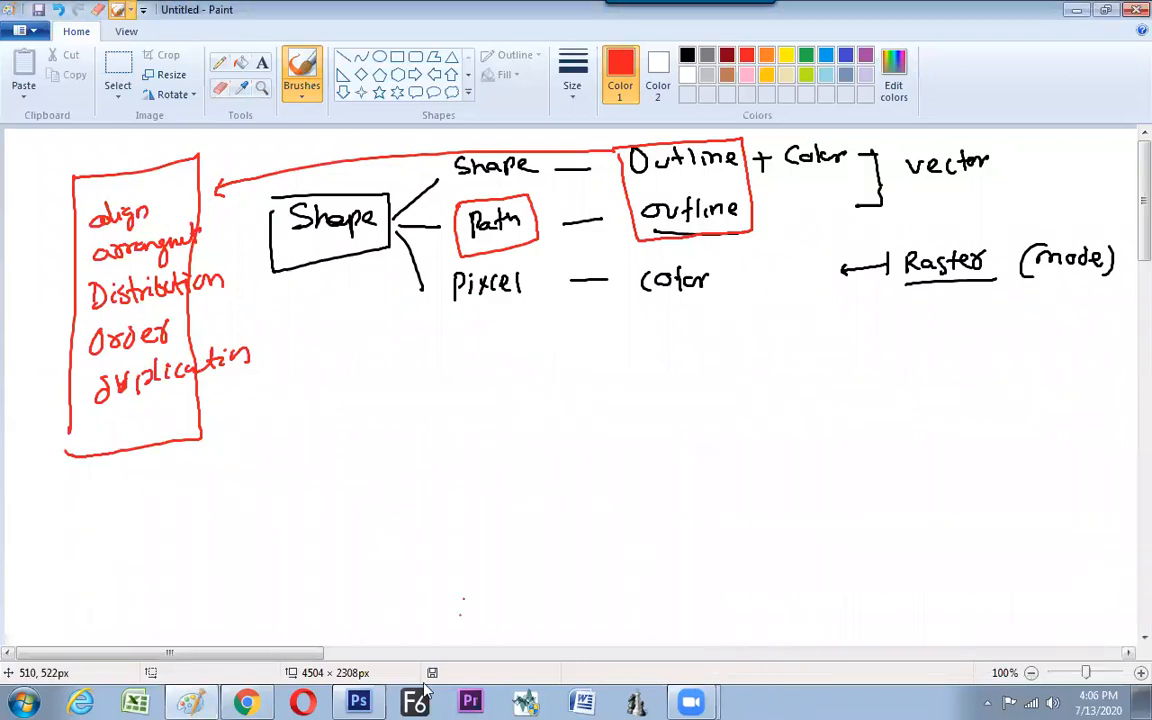
# Switch to Photoshop and set the Rectangle tool's drawing mode to Path
pyautogui.hotkey('alt', 'Tab')
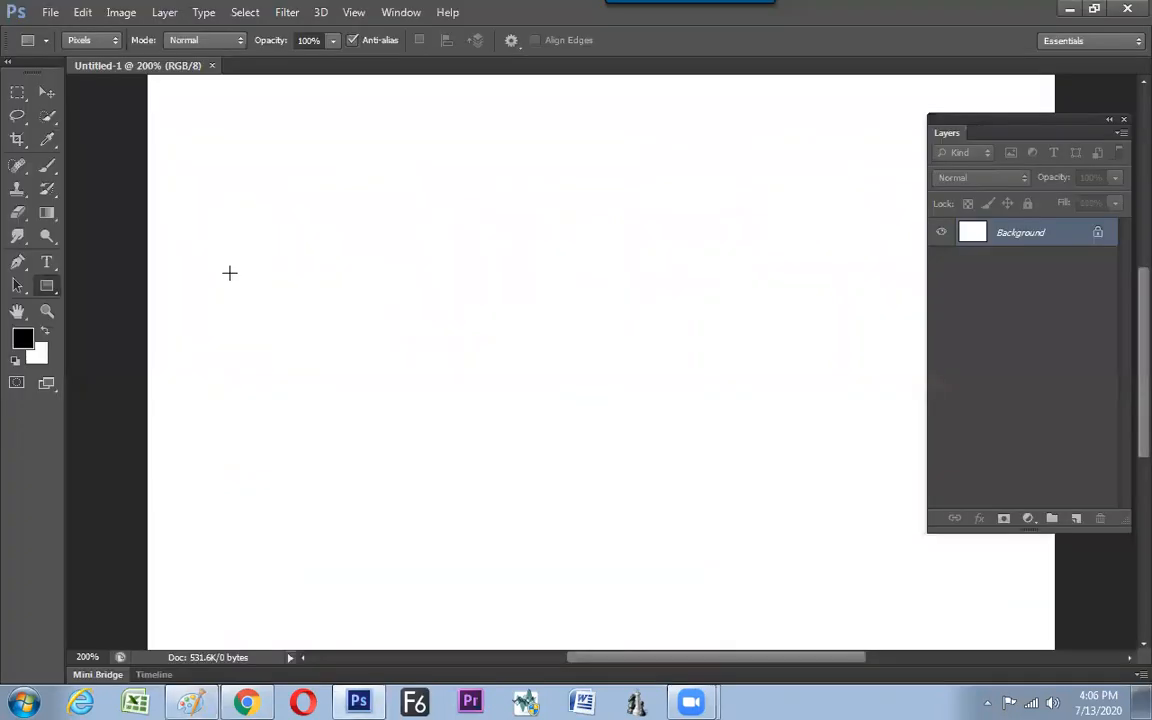
pyautogui.click(47, 162)
pyautogui.rightClick(47, 286)
pyautogui.click(97, 41)
pyautogui.click(91, 40)
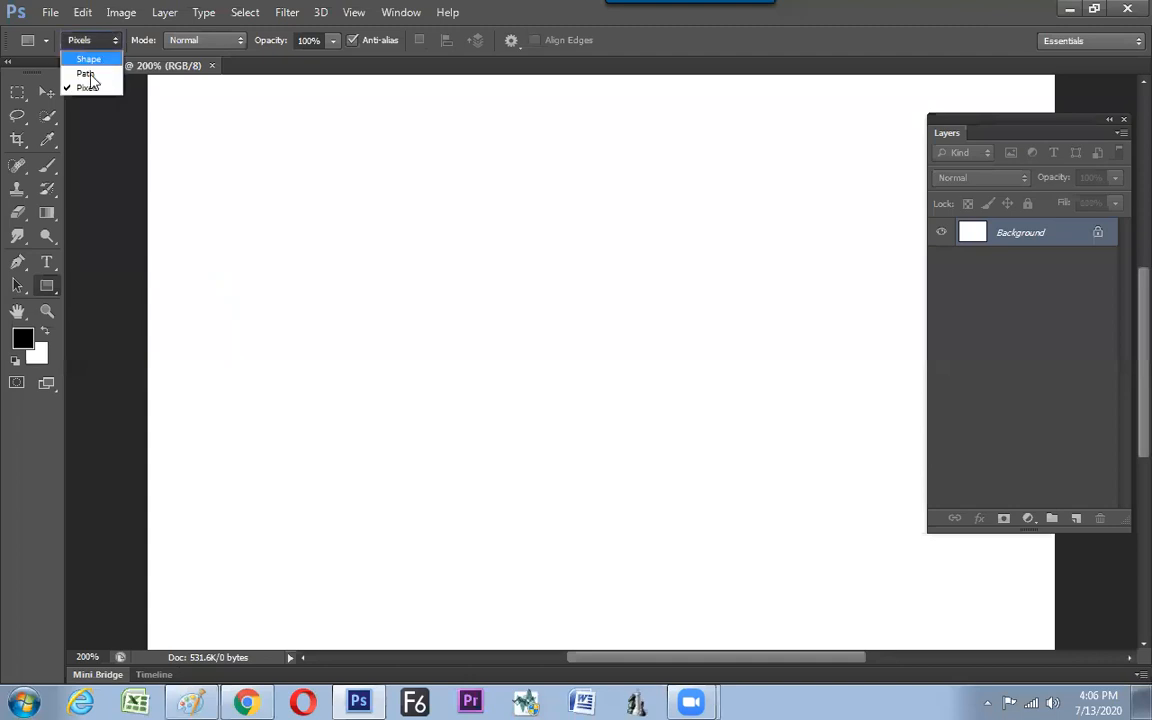
pyautogui.click(88, 74)
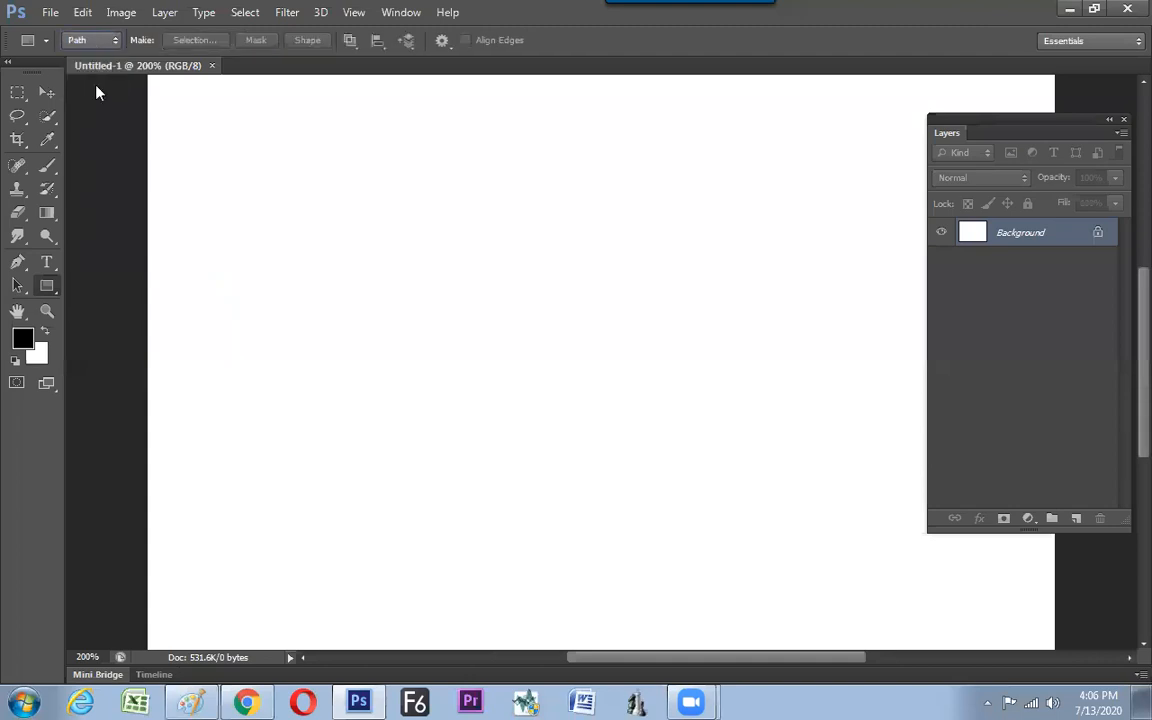
# Set the path operation to Combine Shapes and draw an upright rectangle path in the upper part of the canvas
pyautogui.click(91, 40)
pyautogui.click(349, 40)
pyautogui.click(379, 80)
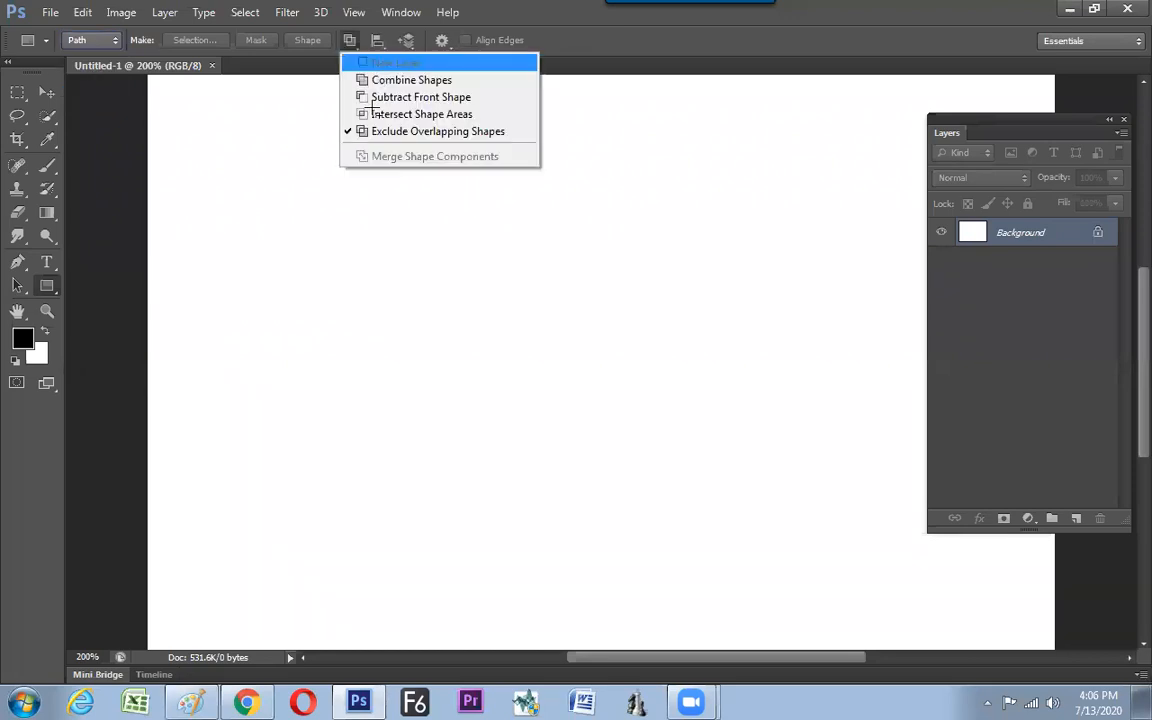
pyautogui.moveTo(342, 133); pyautogui.dragTo(484, 299)
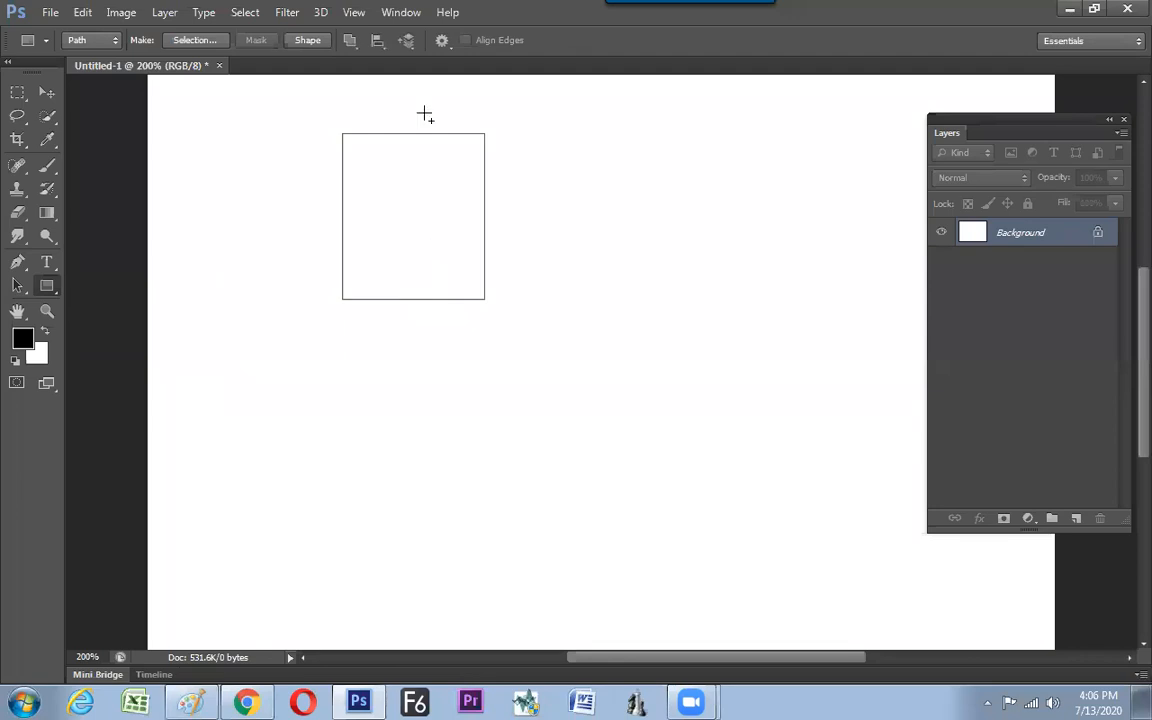
# Display the Paths panel, detach it from its group, close the remaining panels and place it beside the Layers panel
pyautogui.click(402, 13)
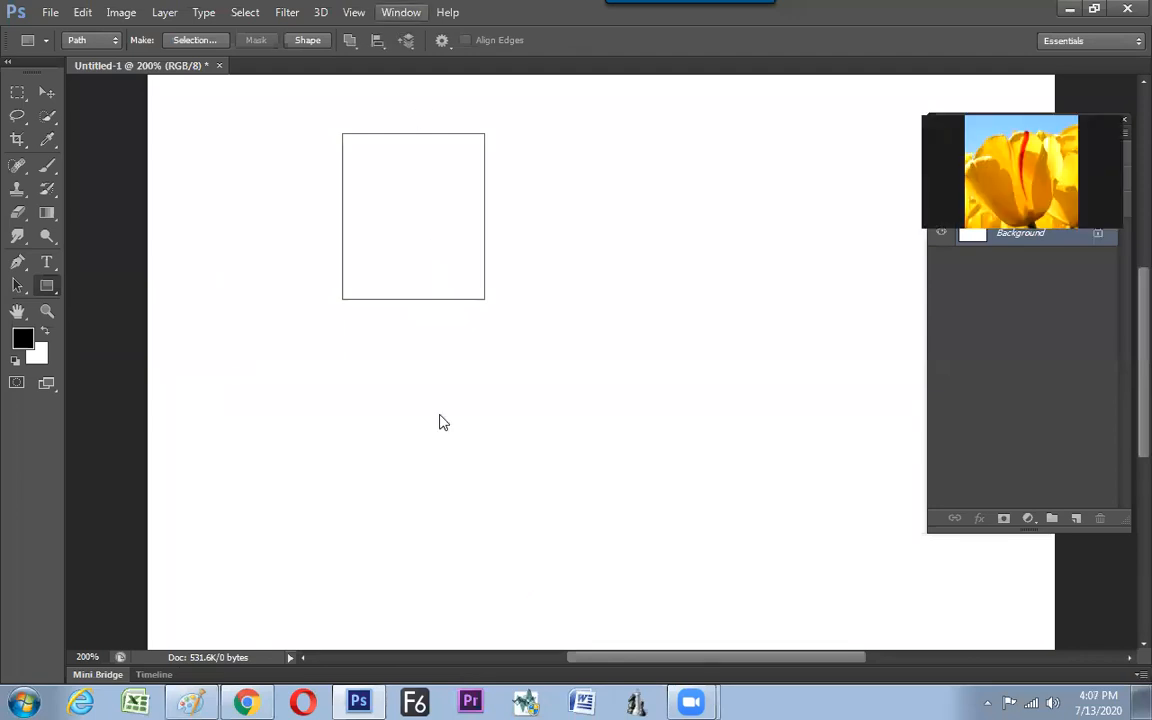
pyautogui.click(442, 452)
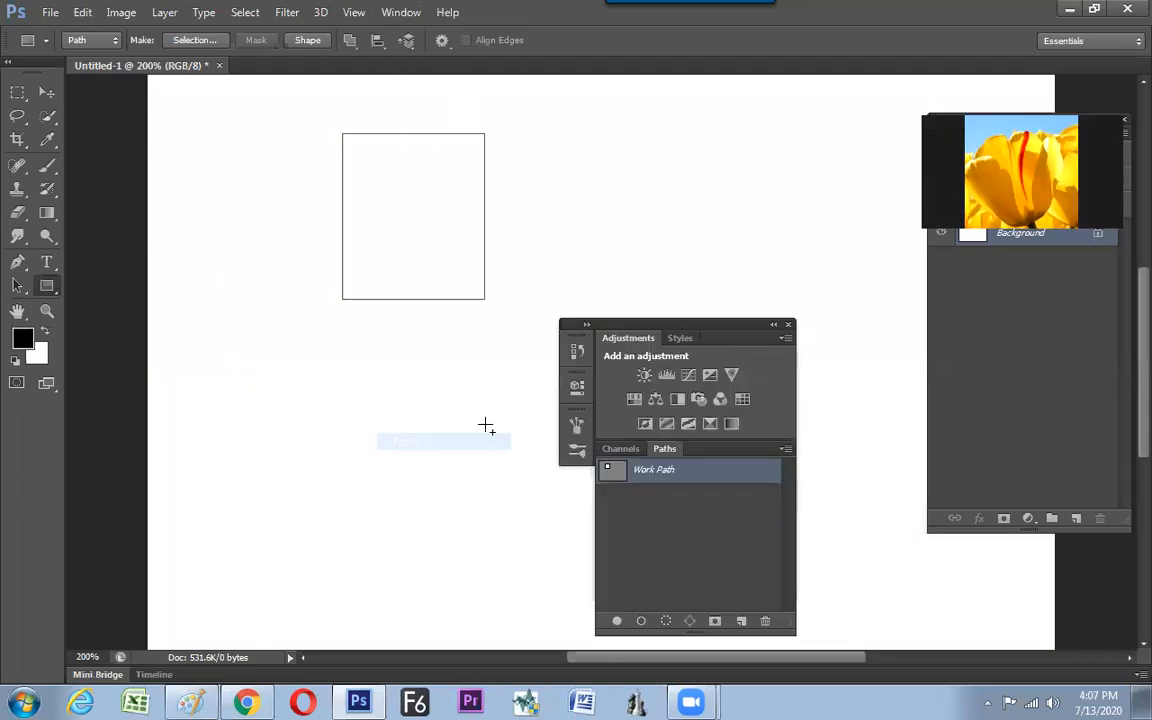
pyautogui.moveTo(665, 449); pyautogui.dragTo(190, 383)
pyautogui.moveTo(697, 330); pyautogui.dragTo(770, 308)
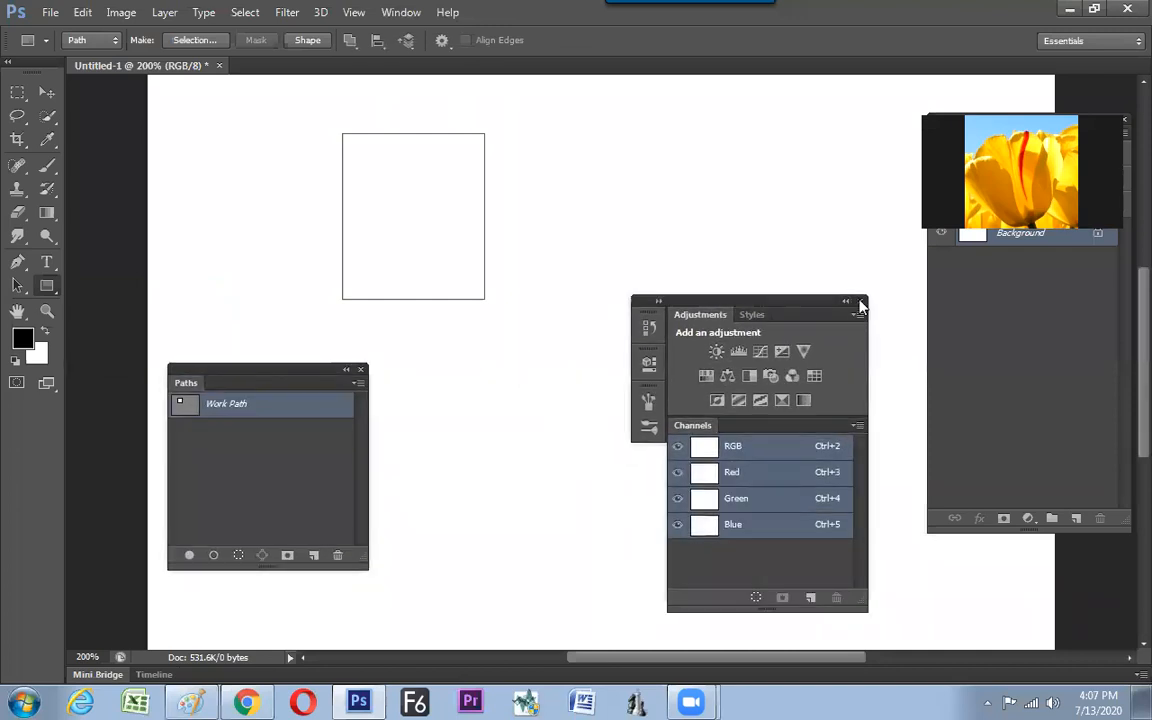
pyautogui.click(859, 303)
pyautogui.moveTo(292, 376); pyautogui.dragTo(789, 185)
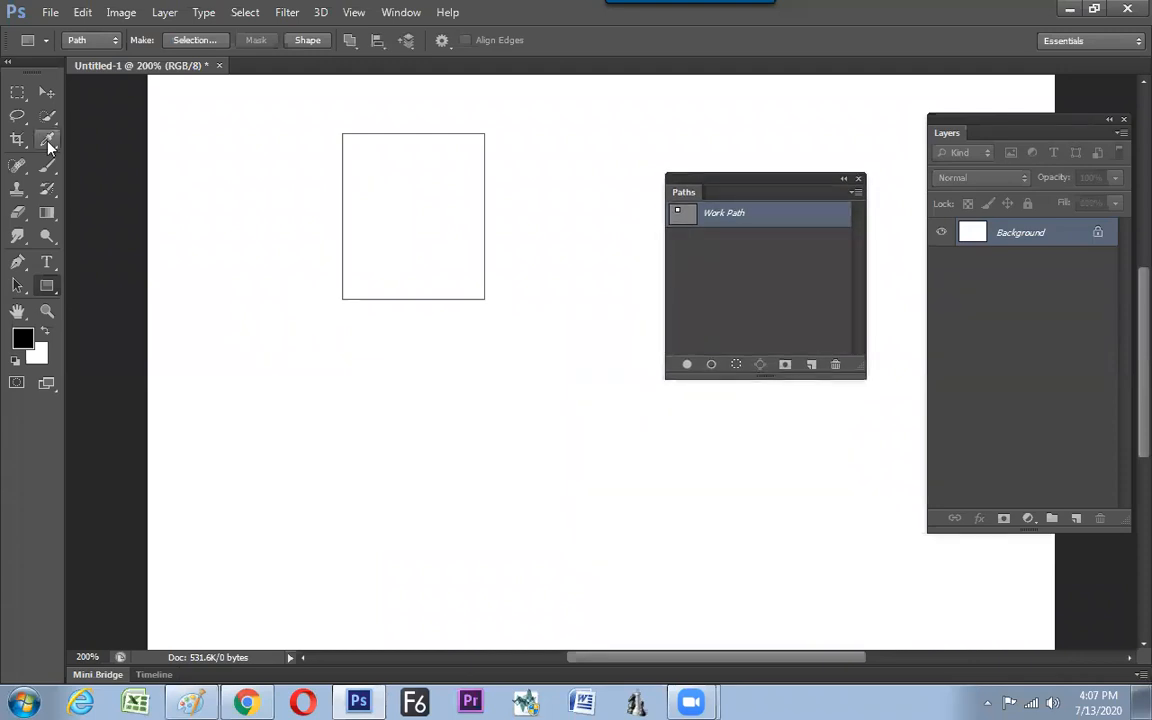
# Duplicate the rectangle path with the Path Selection tool, placing the copy immediately to its right
pyautogui.click(17, 285)
pyautogui.click(459, 252)
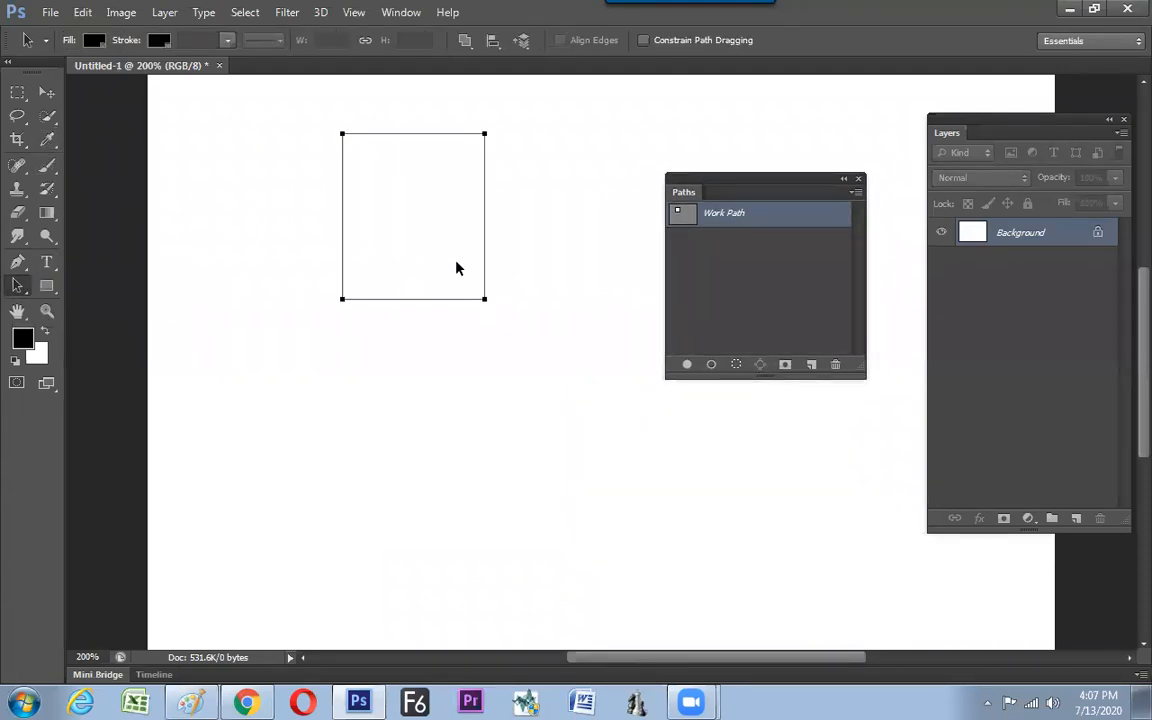
pyautogui.moveTo(478, 260); pyautogui.dragTo(589, 247)
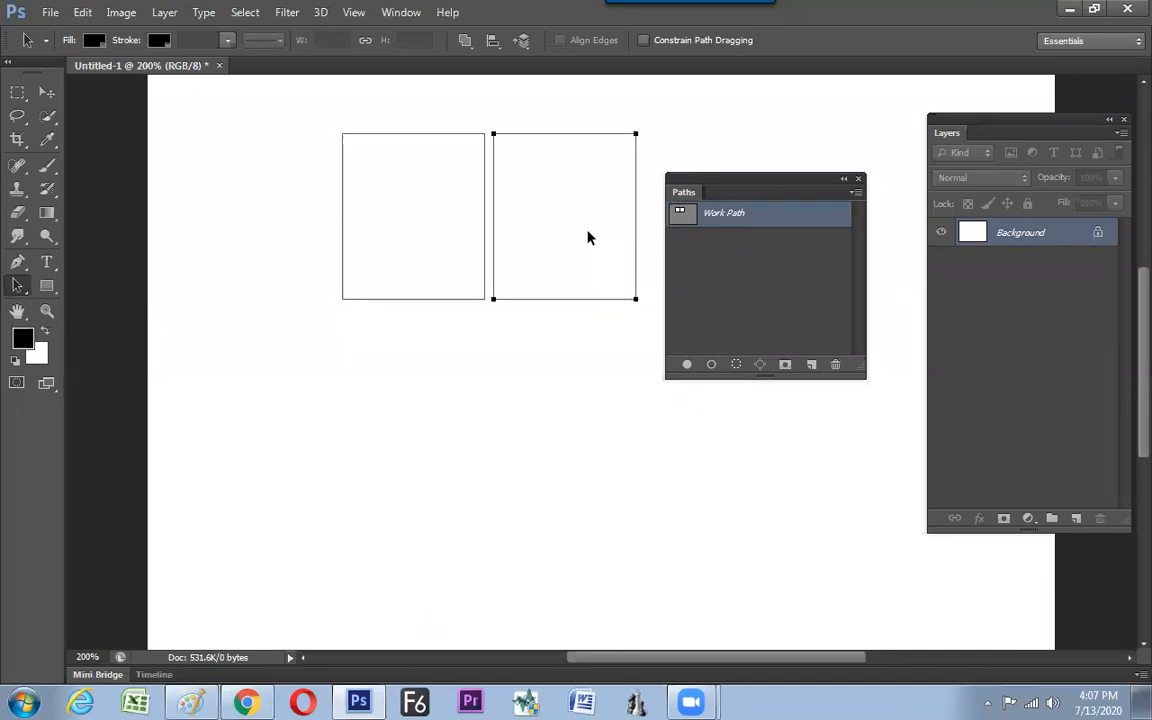
# Move the copied rectangle's upper-right anchor point inward near its lower-left corner with the Direct Selection tool
pyautogui.rightClick(18, 290)
pyautogui.click(81, 302)
pyautogui.moveTo(636, 134); pyautogui.dragTo(514, 272)
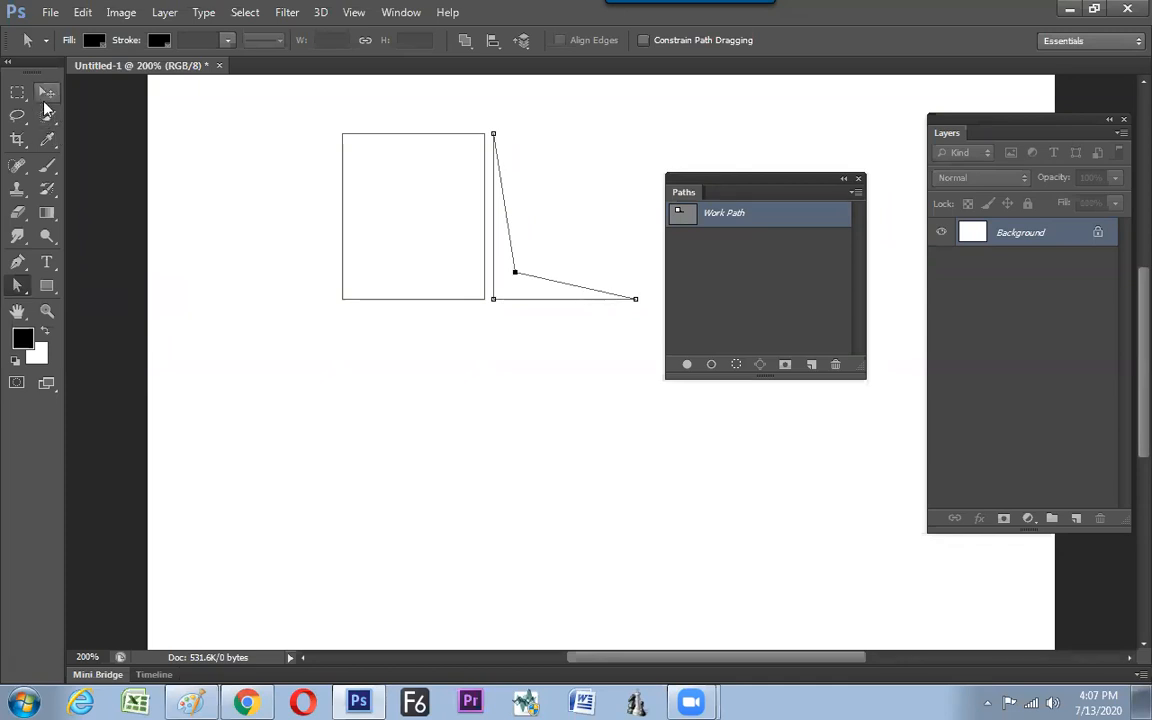
# Delete the original rectangle path with the Path Selection tool and move the reshaped L-like path left into its place
pyautogui.rightClick(18, 286)
pyautogui.click(84, 279)
pyautogui.moveTo(446, 250); pyautogui.dragTo(441, 250)
pyautogui.click(503, 287)
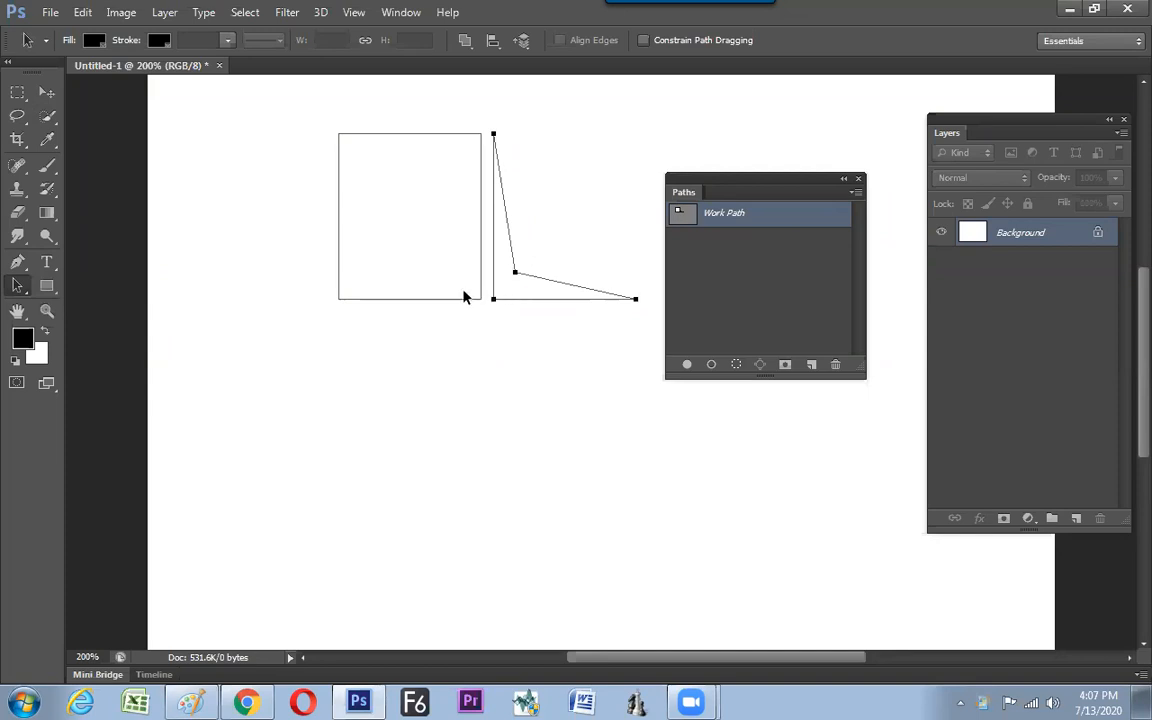
pyautogui.click(463, 297)
pyautogui.press('Delete')
pyautogui.moveTo(509, 290); pyautogui.dragTo(337, 342)
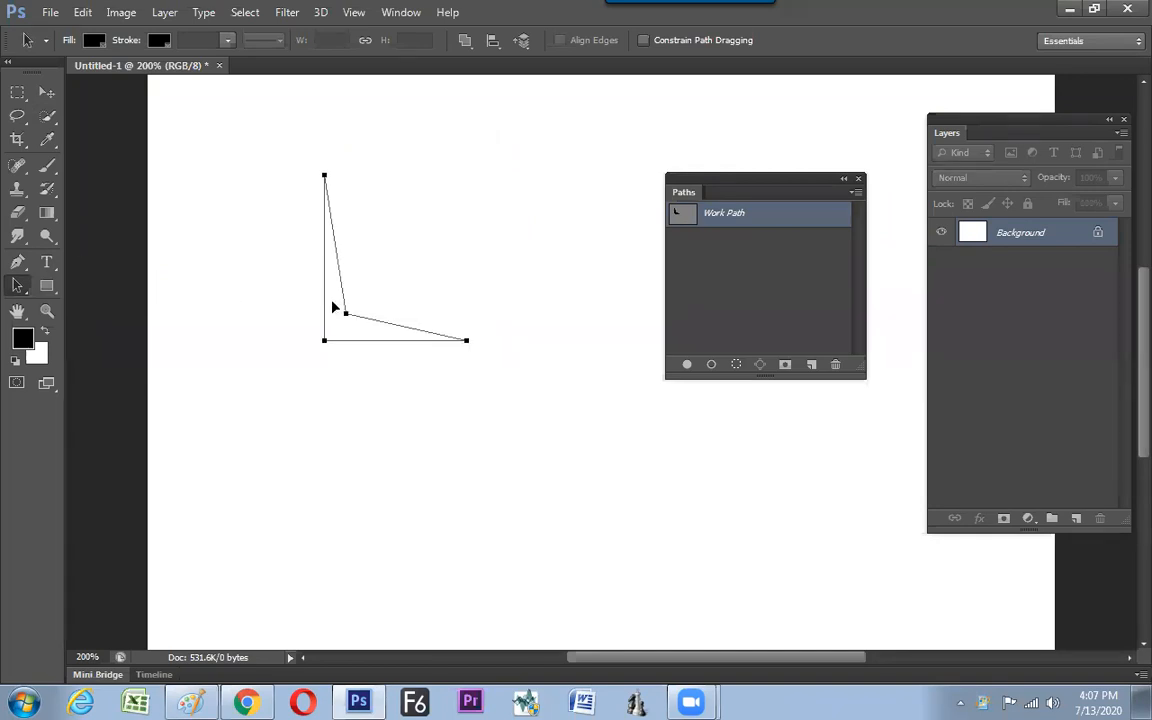
pyautogui.moveTo(333, 303); pyautogui.dragTo(322, 307)
# Activate the Custom Shape tool, handwrite an underlined red "Costume Shape" below the diagram in Paint, and return to Photoshop
pyautogui.moveTo(49, 293); pyautogui.dragTo(129, 368)
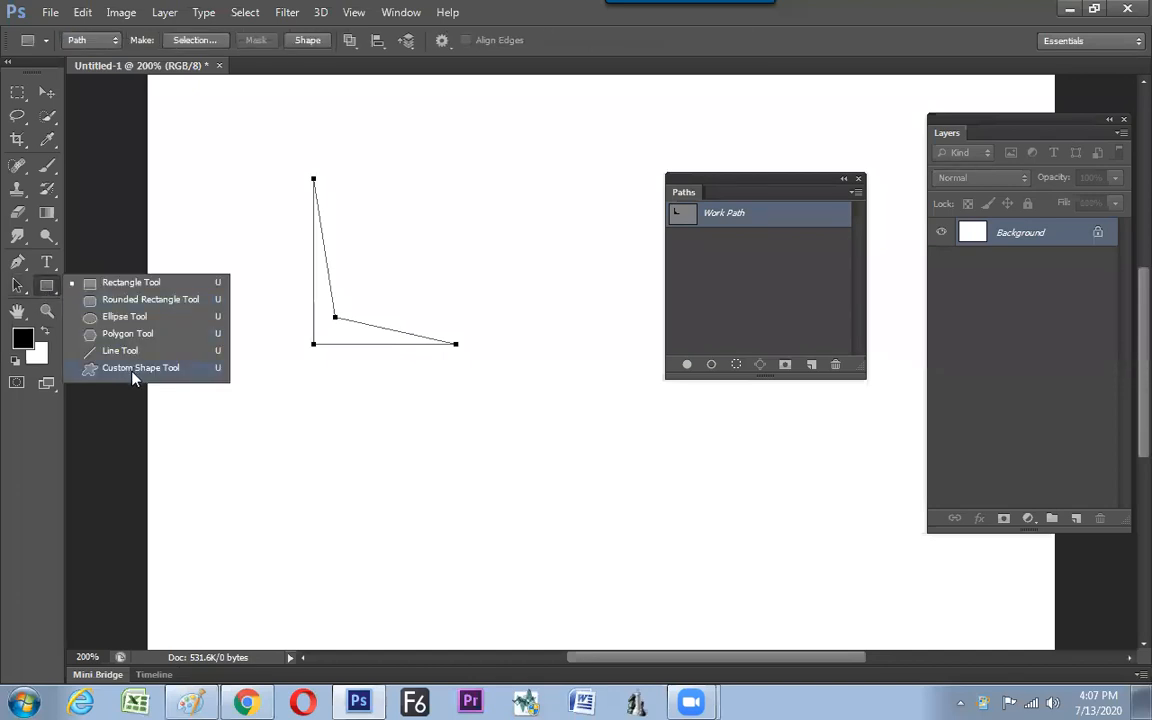
pyautogui.click(156, 368)
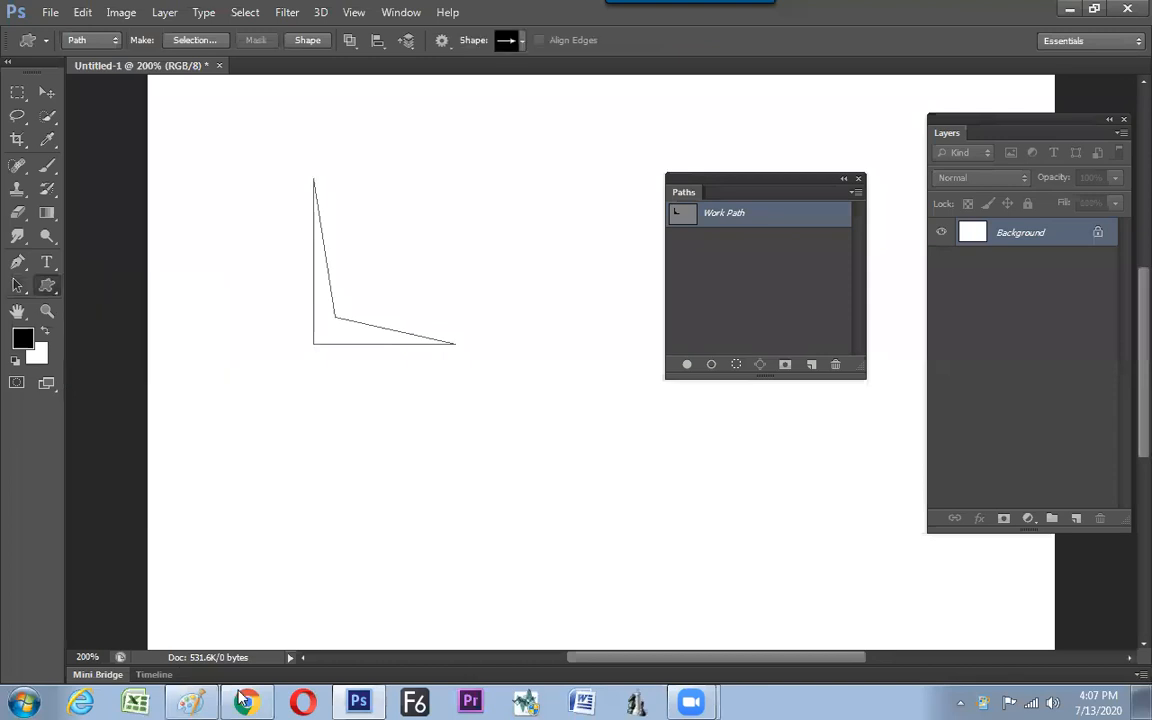
pyautogui.click(192, 693)
pyautogui.moveTo(473, 360)
pyautogui.mouseDown()
pyautogui.moveTo(505, 362)
pyautogui.moveTo(522, 381)
pyautogui.moveTo(589, 374)
pyautogui.moveTo(600, 354)
pyautogui.moveTo(609, 374)
pyautogui.moveTo(664, 372)
pyautogui.mouseUp()
pyautogui.moveTo(460, 414); pyautogui.dragTo(689, 398)
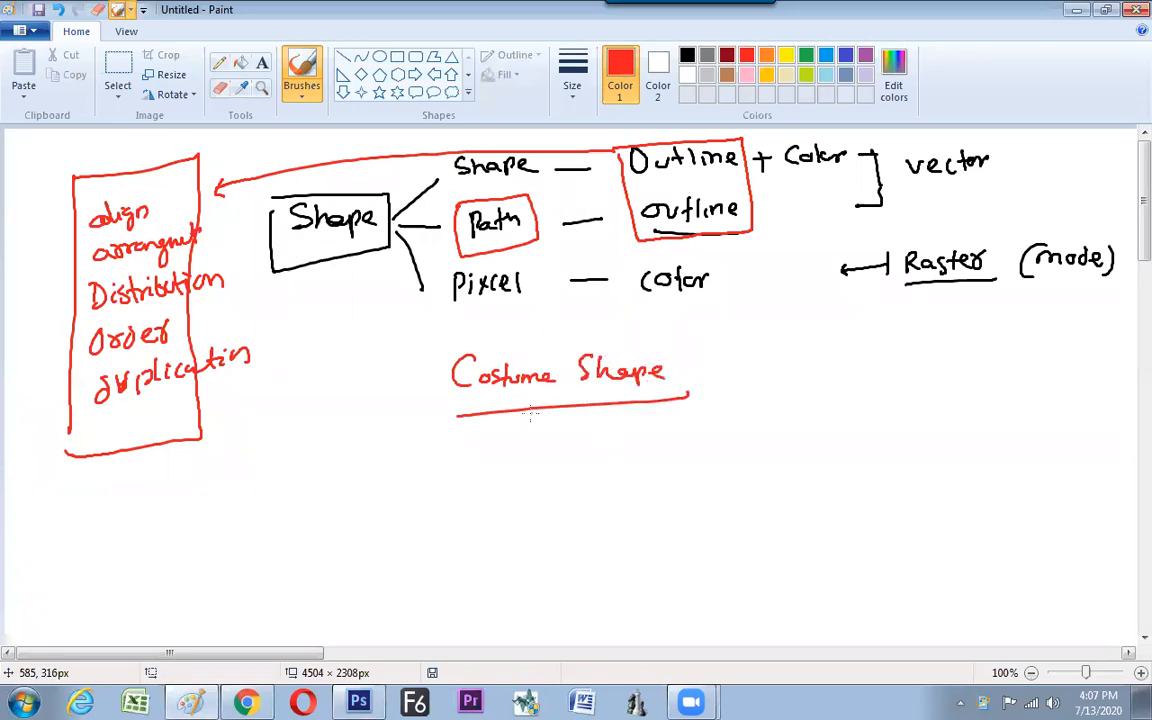
pyautogui.hotkey('alt', 'Tab')
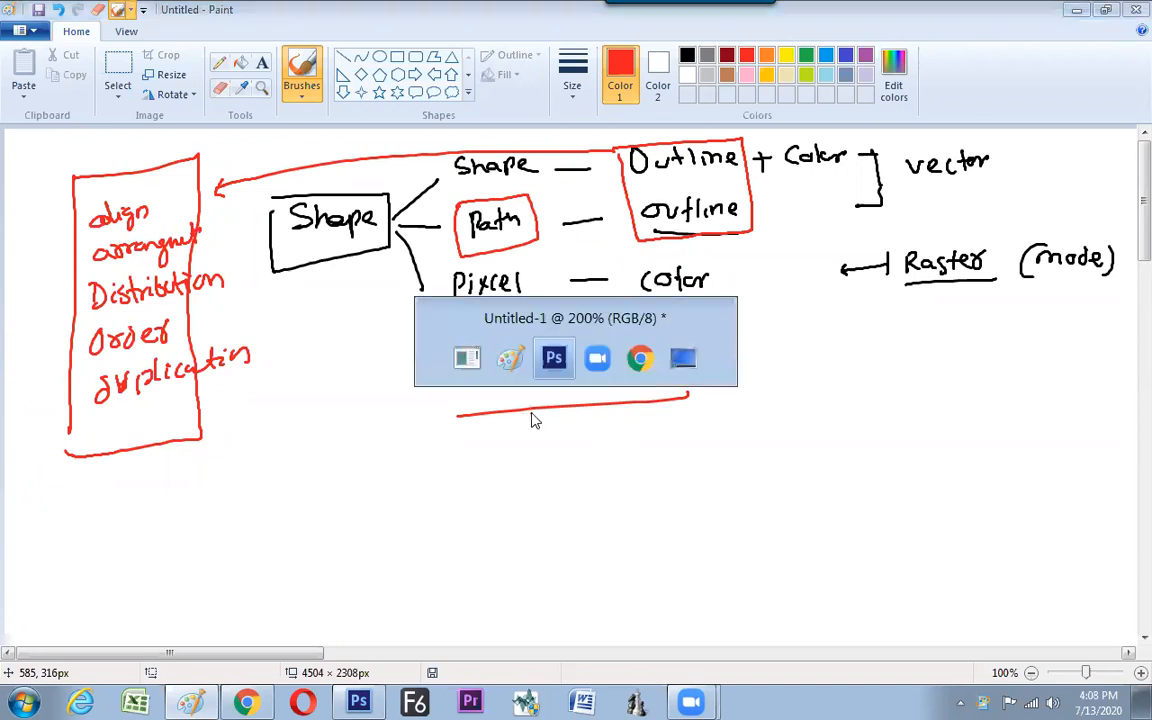
# Move the L-like path slightly left and down with the Path Selection tool
pyautogui.press('a')
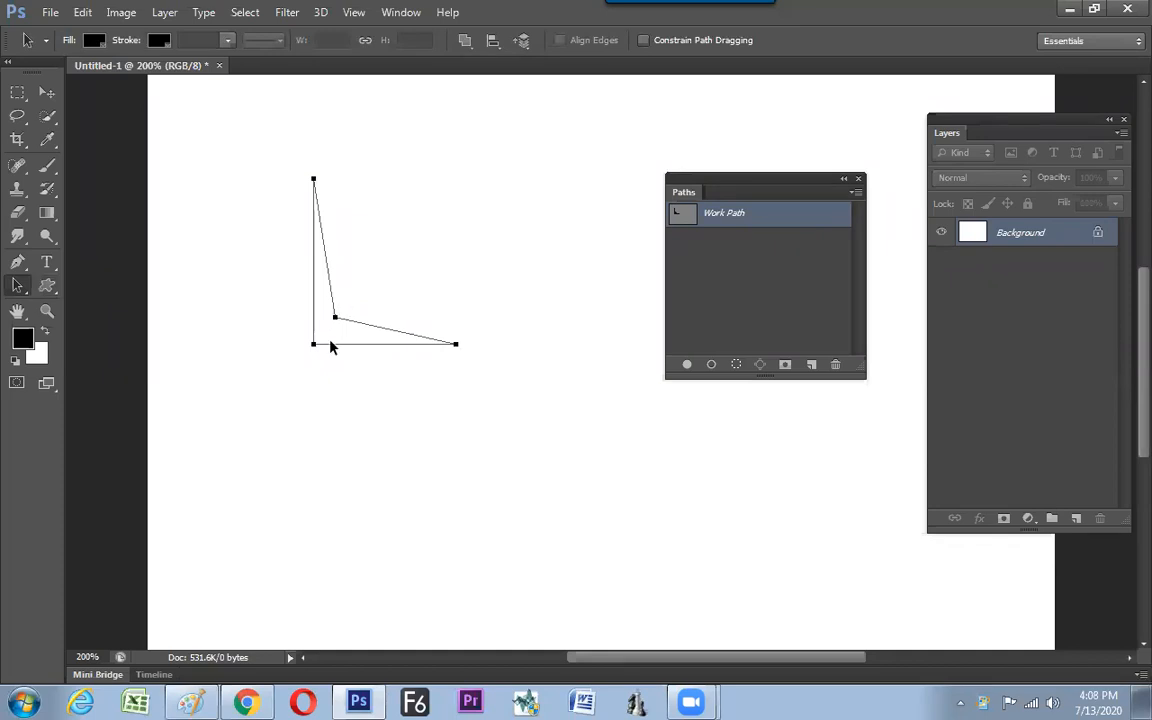
pyautogui.moveTo(330, 343); pyautogui.dragTo(307, 350)
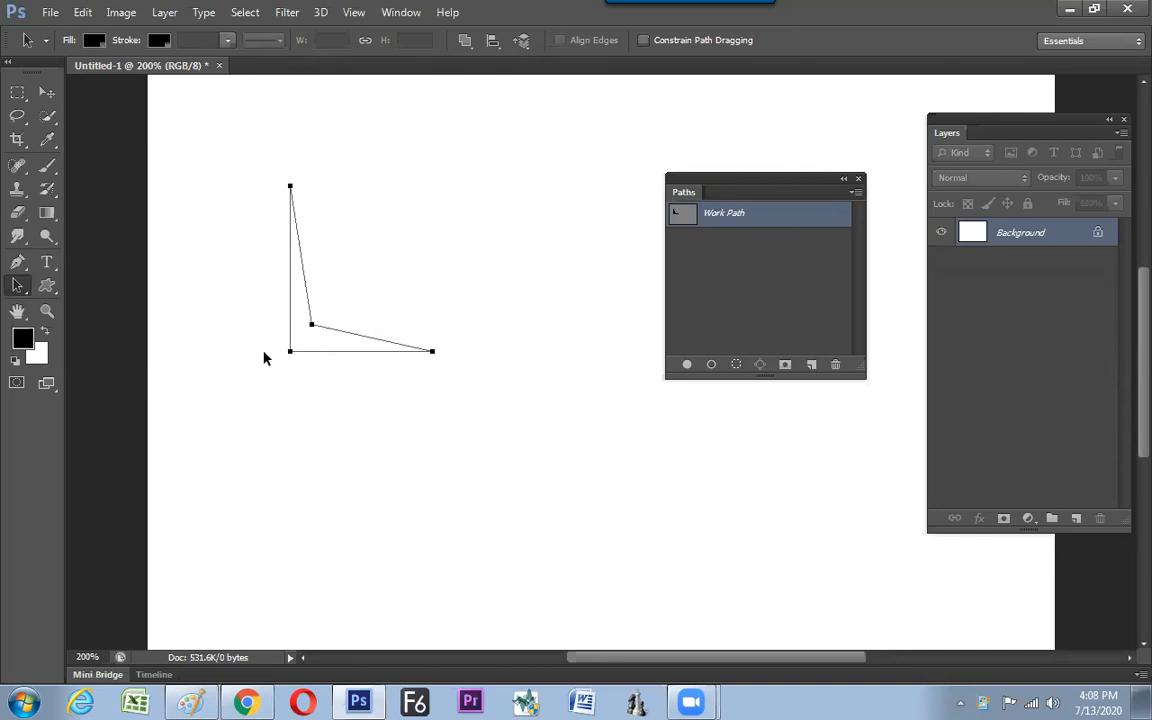
# Switch to Paint, complete a red box around "Costume Shape" and handwrite a question mark beside it
pyautogui.hotkey('alt', 'Tab')
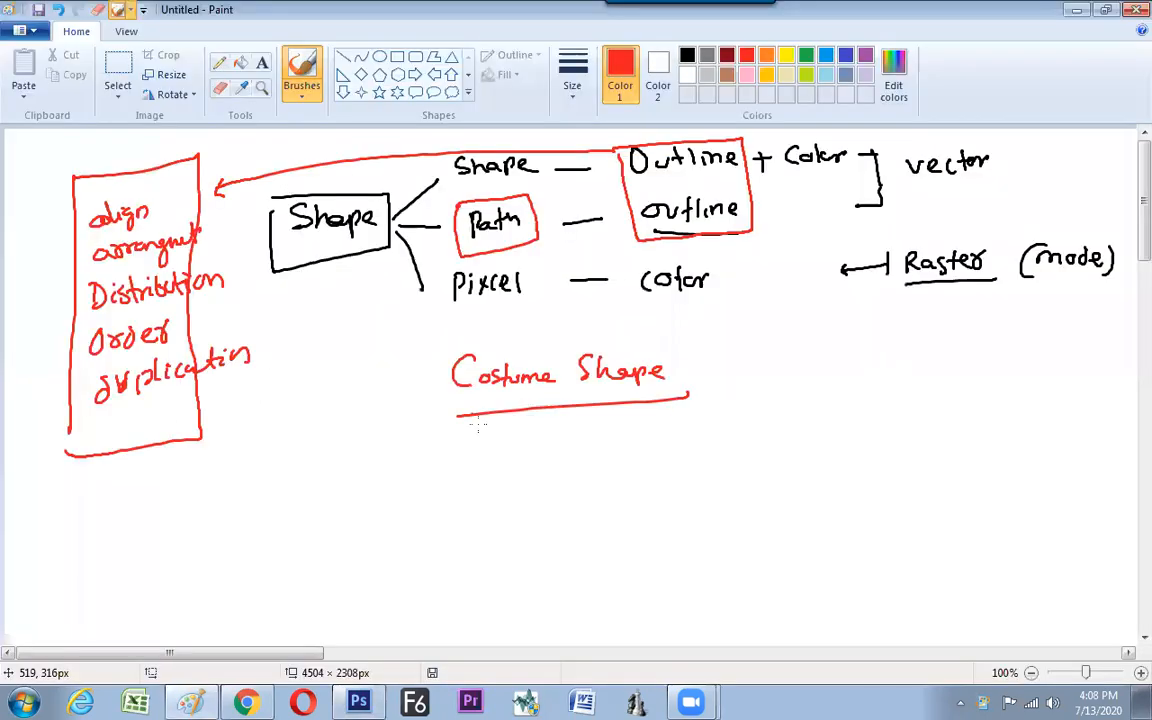
pyautogui.moveTo(430, 348)
pyautogui.mouseDown()
pyautogui.moveTo(673, 318)
pyautogui.moveTo(688, 378)
pyautogui.mouseUp()
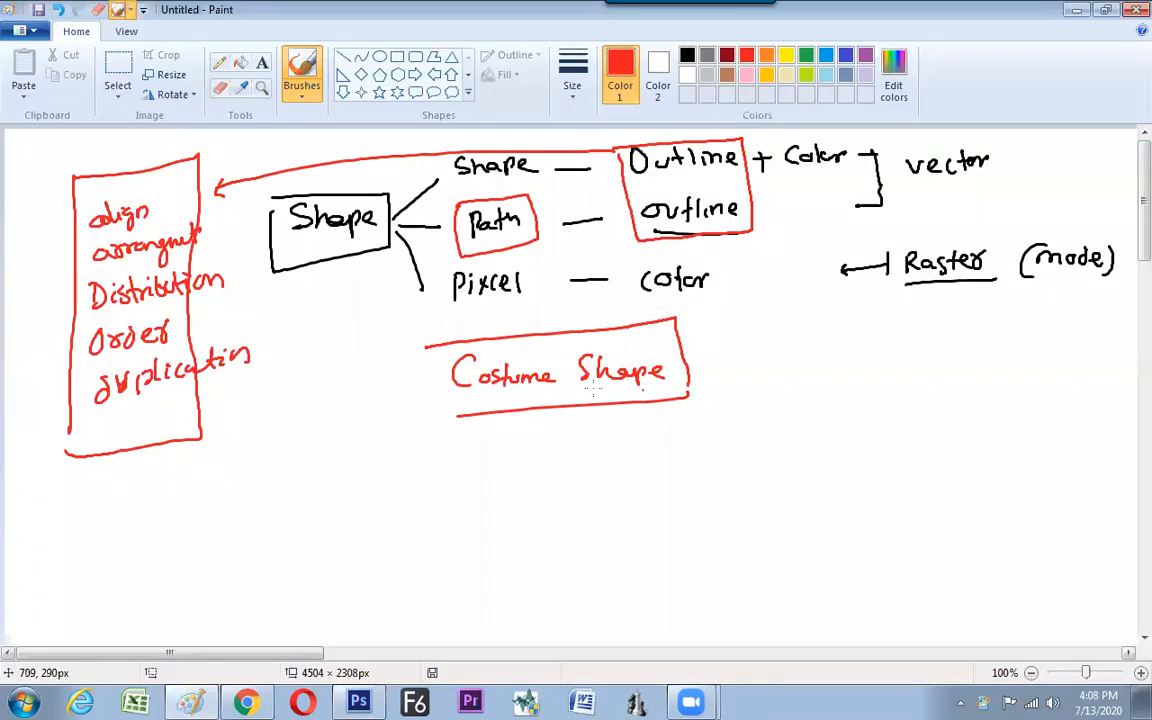
pyautogui.moveTo(424, 350); pyautogui.dragTo(440, 412)
pyautogui.moveTo(689, 330); pyautogui.dragTo(696, 356)
pyautogui.click(697, 363)
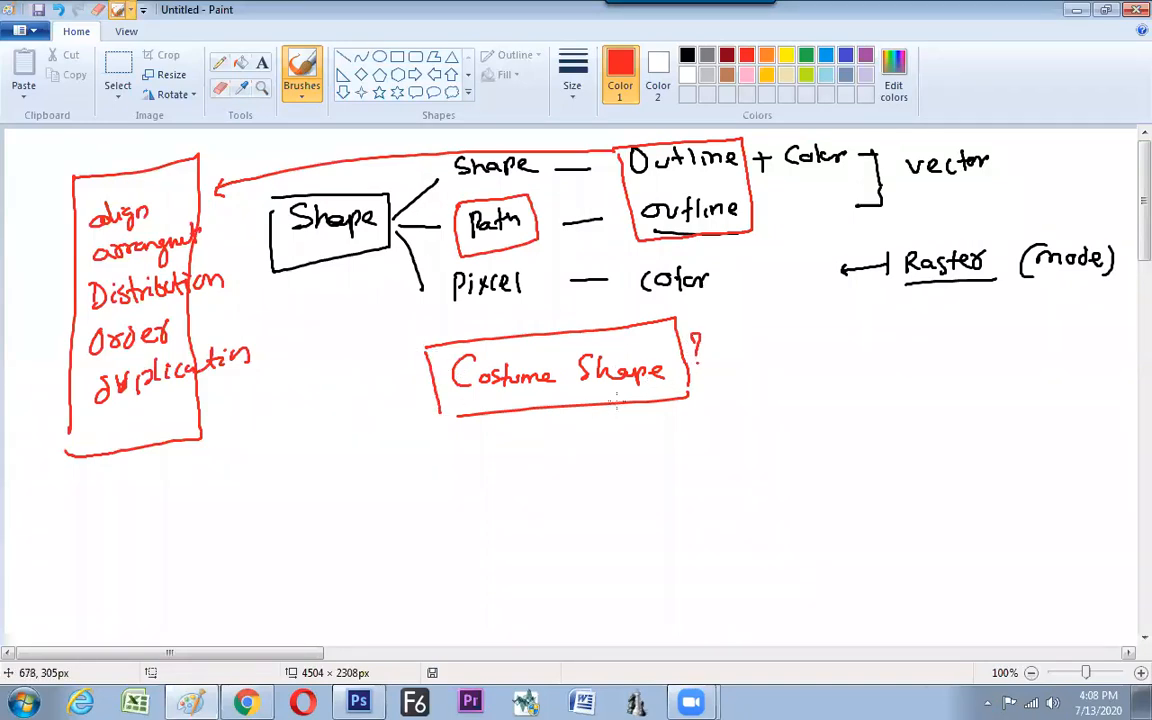
# Draw two red branches below the "Costume Shape" box and handwrite "Pre-define" and "User define" at their ends
pyautogui.moveTo(547, 416); pyautogui.dragTo(509, 461)
pyautogui.moveTo(585, 414); pyautogui.dragTo(651, 458)
pyautogui.moveTo(434, 487)
pyautogui.mouseDown()
pyautogui.moveTo(502, 507)
pyautogui.moveTo(512, 491)
pyautogui.moveTo(525, 499)
pyautogui.moveTo(527, 483)
pyautogui.moveTo(535, 500)
pyautogui.moveTo(582, 487)
pyautogui.mouseUp()
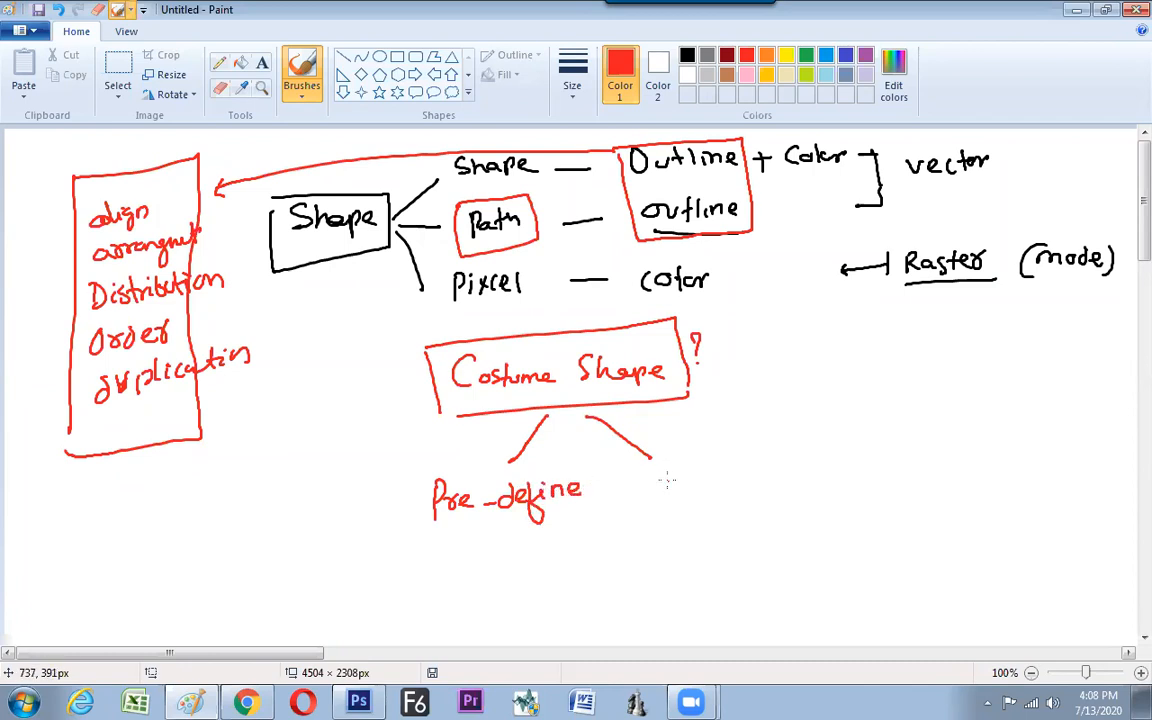
pyautogui.moveTo(660, 462)
pyautogui.mouseDown()
pyautogui.moveTo(678, 482)
pyautogui.moveTo(705, 471)
pyautogui.mouseUp()
pyautogui.moveTo(707, 470)
pyautogui.mouseDown()
pyautogui.moveTo(742, 479)
pyautogui.moveTo(770, 456)
pyautogui.moveTo(780, 481)
pyautogui.moveTo(783, 462)
pyautogui.moveTo(830, 461)
pyautogui.mouseUp()
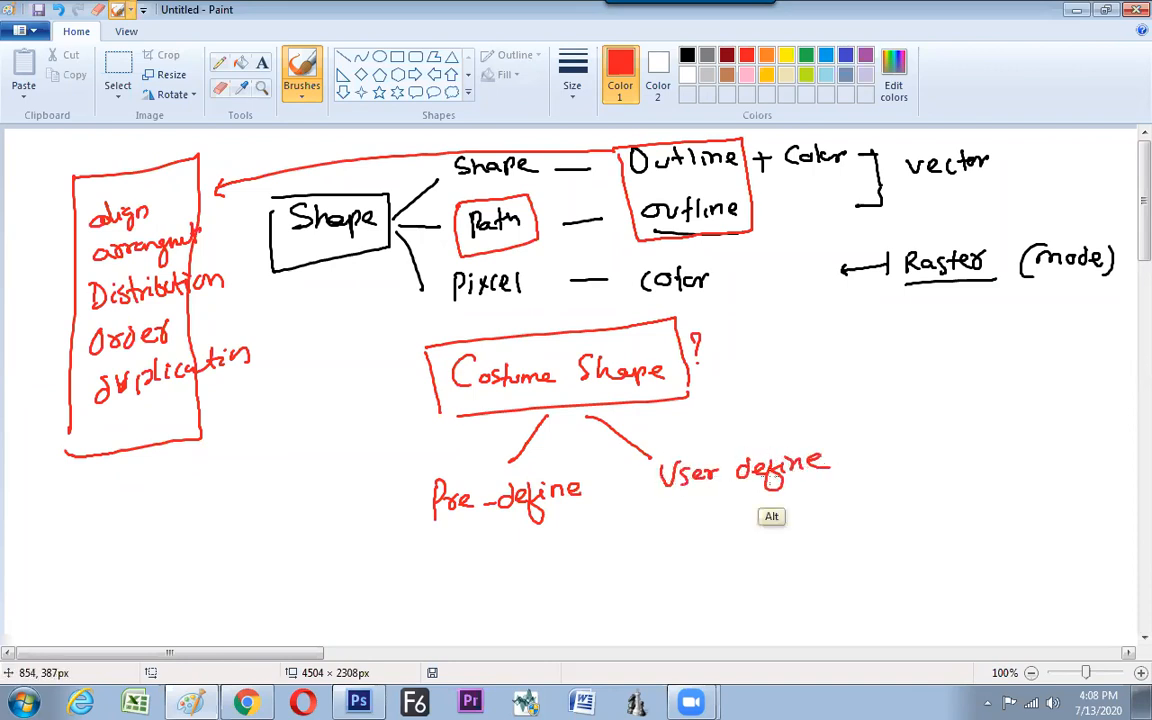
# Return to Photoshop, activate the Custom Shape tool and enlarge its shape picker to review the predefined shapes
pyautogui.hotkey('alt', 'Tab')
pyautogui.rightClick(46, 287)
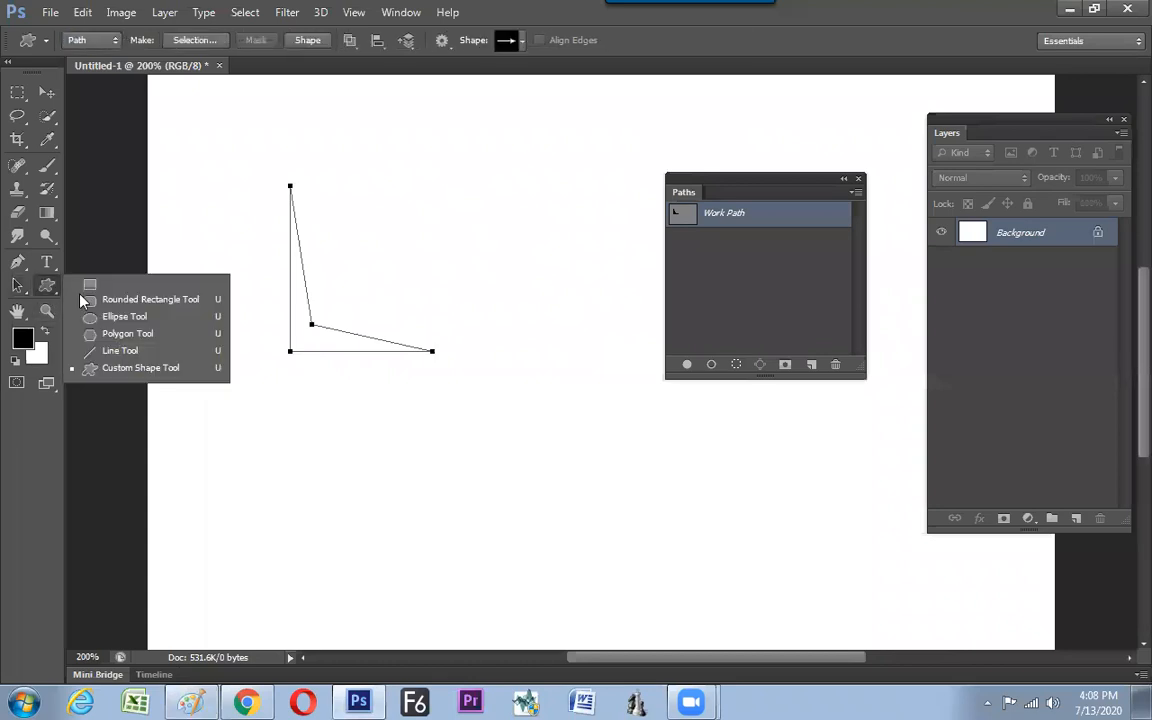
pyautogui.click(126, 371)
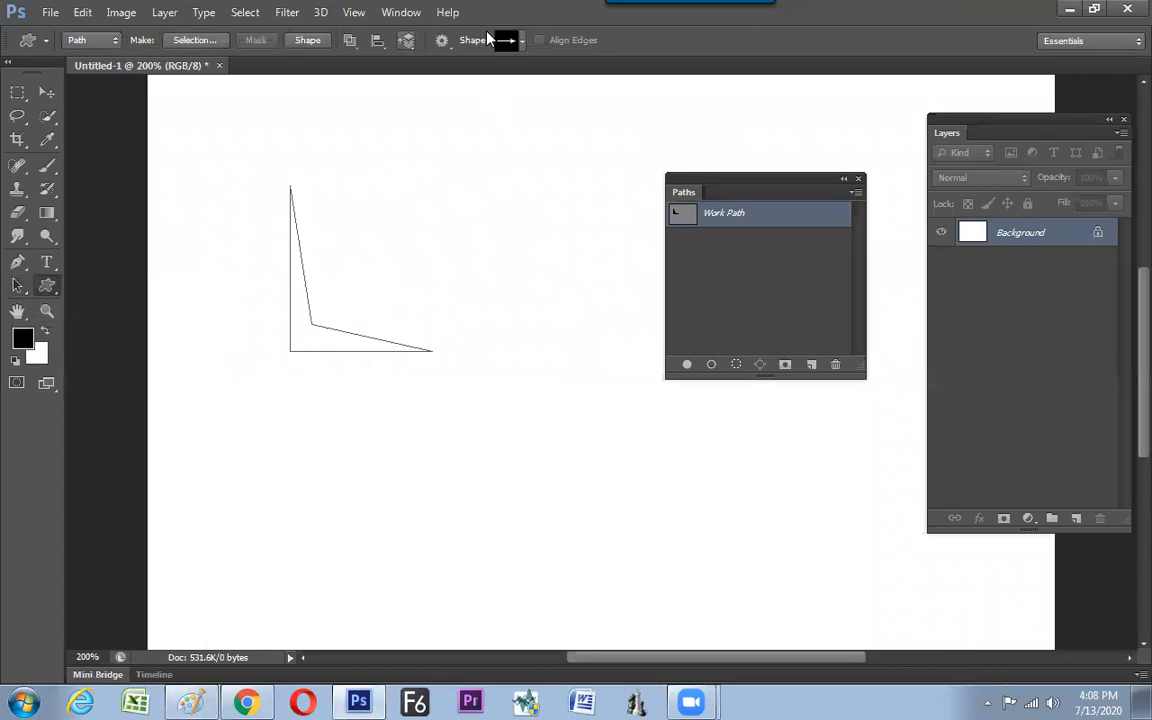
pyautogui.click(522, 44)
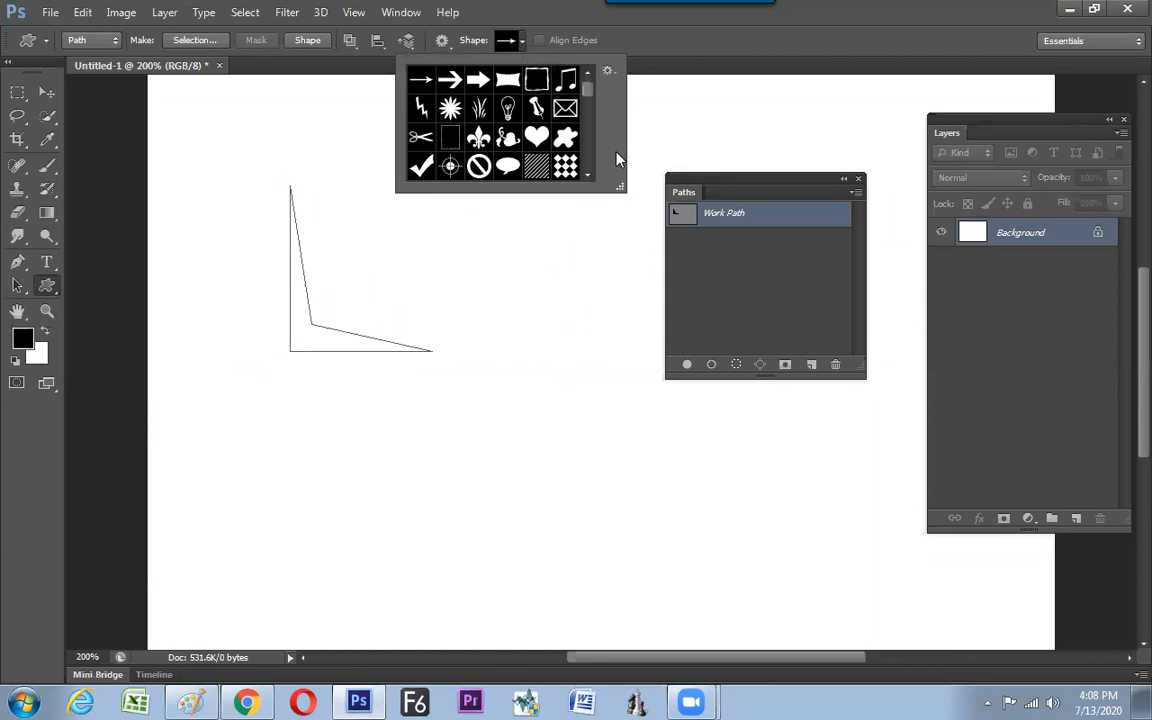
pyautogui.moveTo(649, 221); pyautogui.dragTo(911, 493)
pyautogui.moveTo(872, 305); pyautogui.dragTo(877, 408)
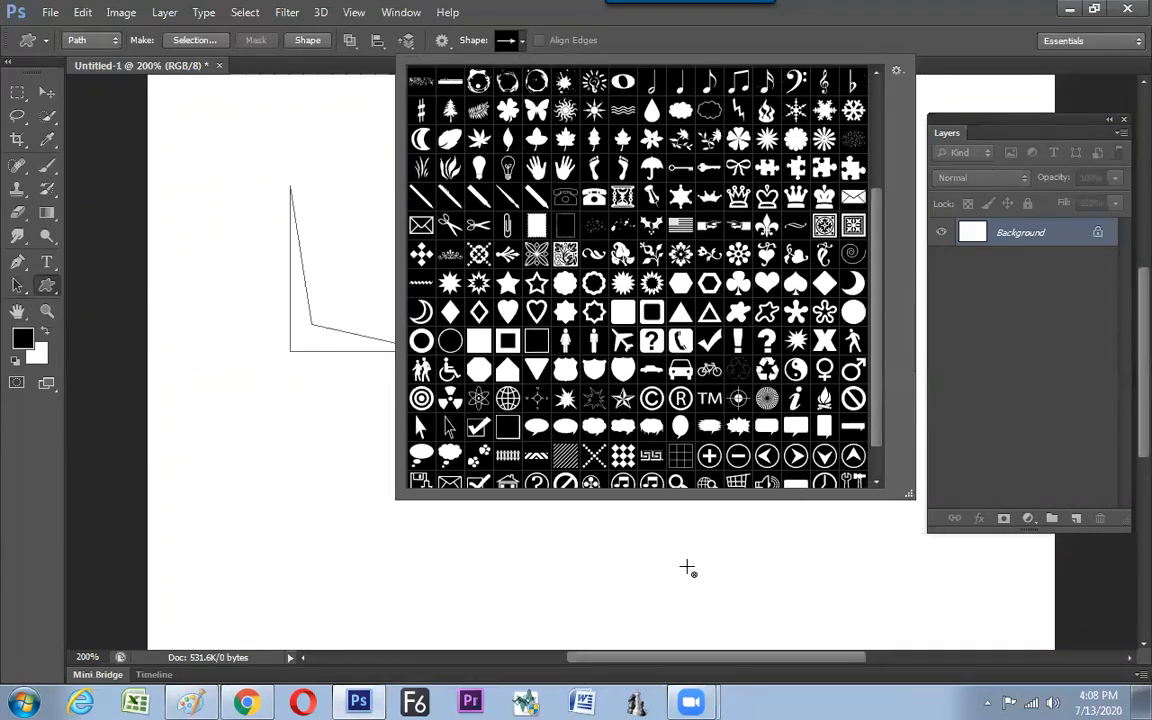
pyautogui.click(687, 568)
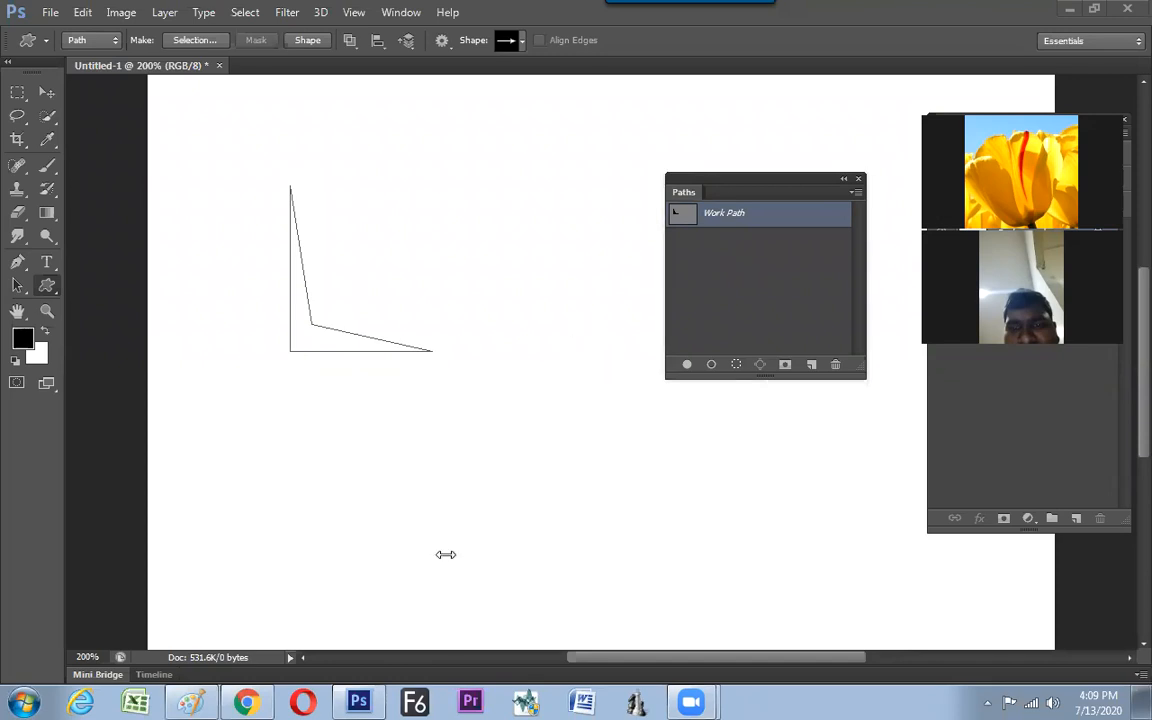
# Draw a red box around "Pre-define" in the Paint diagram and return to Photoshop
pyautogui.click(193, 699)
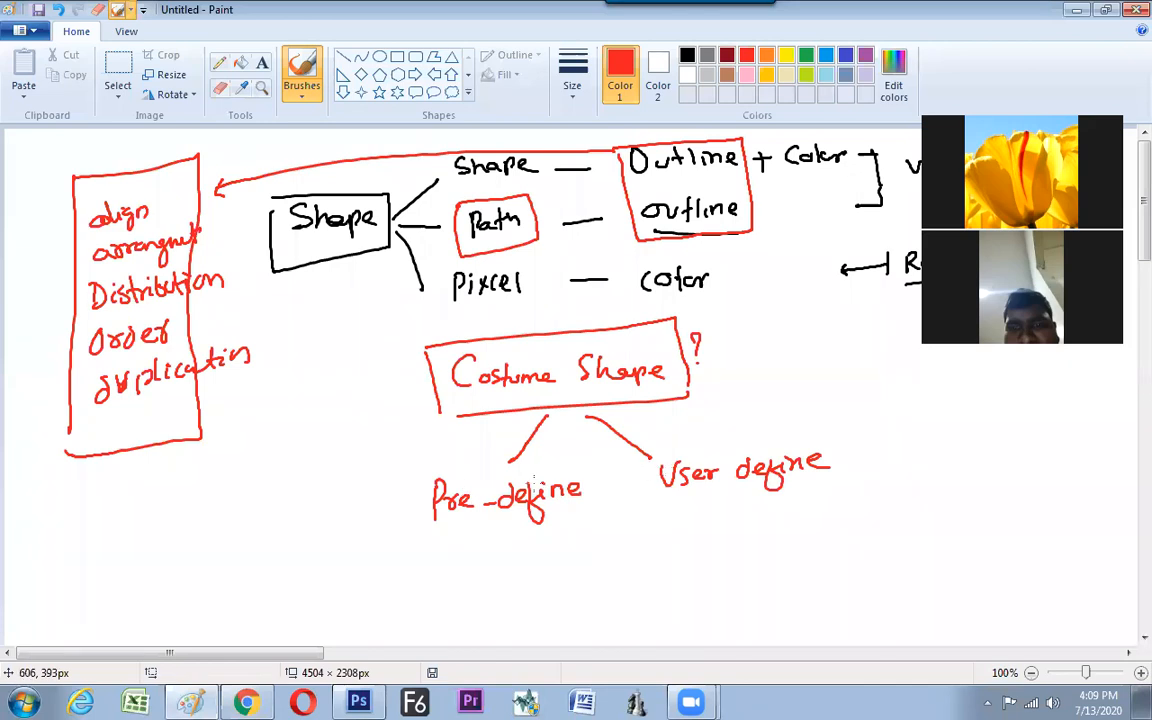
pyautogui.moveTo(400, 480); pyautogui.dragTo(447, 474)
pyautogui.moveTo(538, 466)
pyautogui.mouseDown()
pyautogui.moveTo(592, 475)
pyautogui.moveTo(591, 509)
pyautogui.moveTo(485, 545)
pyautogui.moveTo(415, 552)
pyautogui.moveTo(396, 499)
pyautogui.moveTo(431, 491)
pyautogui.mouseUp()
pyautogui.hotkey('alt', 'Tab')
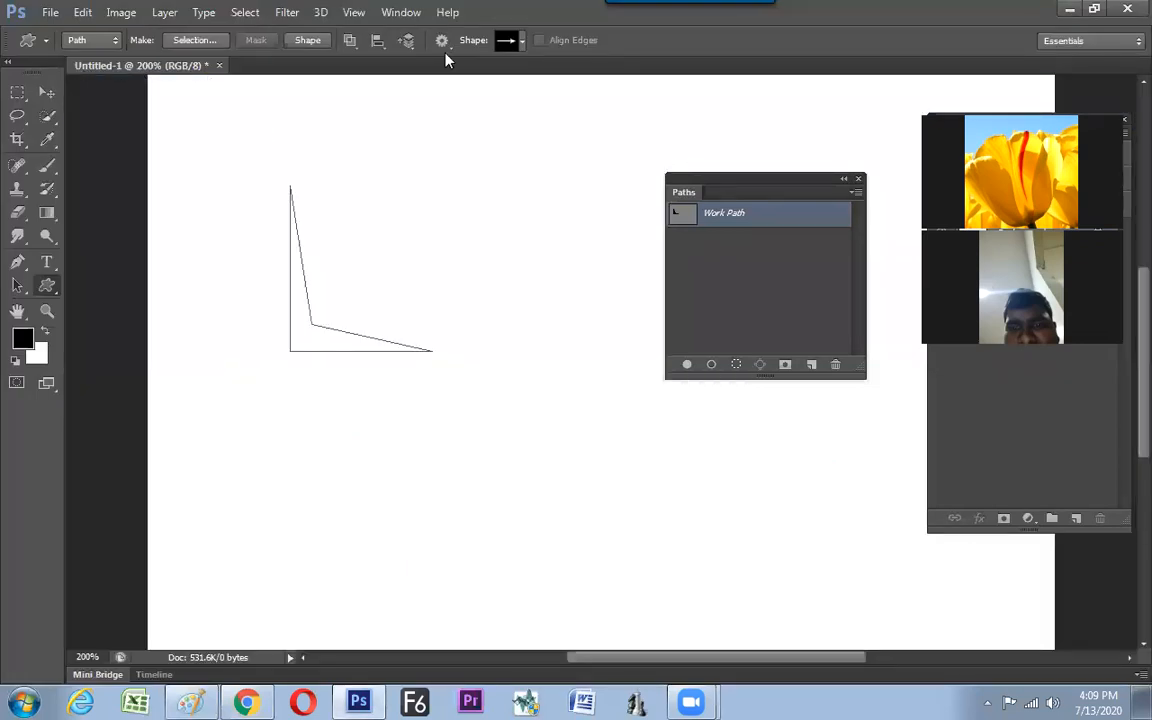
# Browse the predefined shapes in the Custom Shape library
pyautogui.click(522, 41)
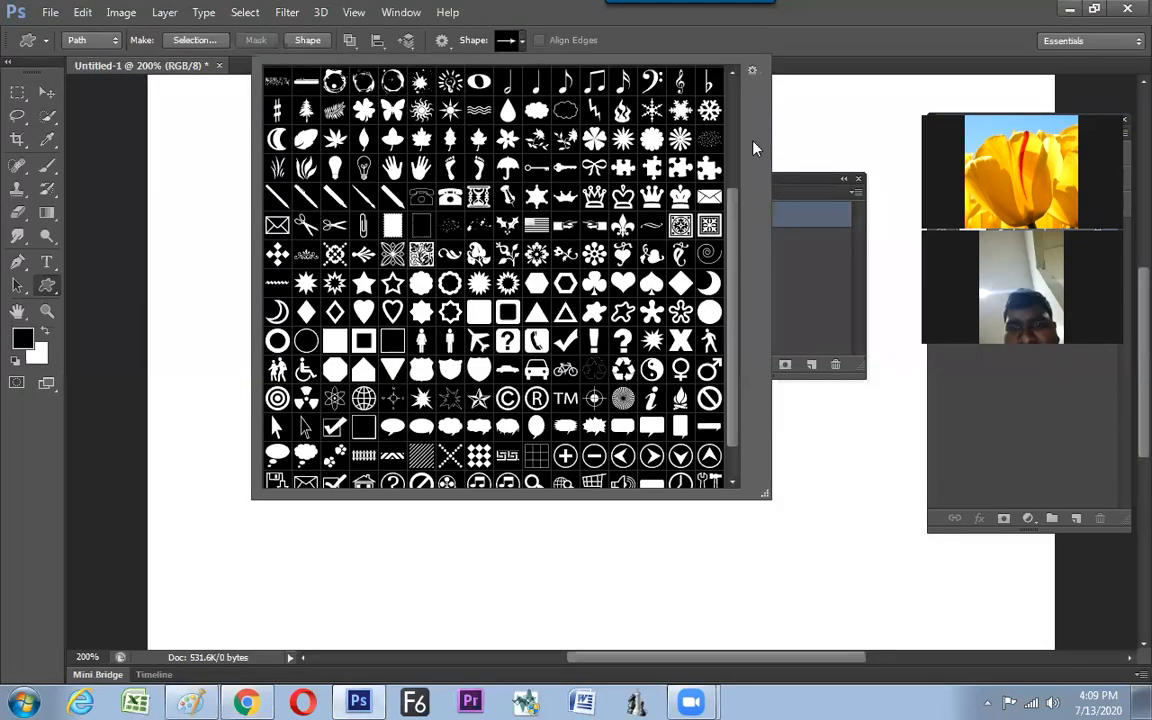
pyautogui.moveTo(736, 198); pyautogui.dragTo(736, 248)
pyautogui.scroll(4, 728, 280)
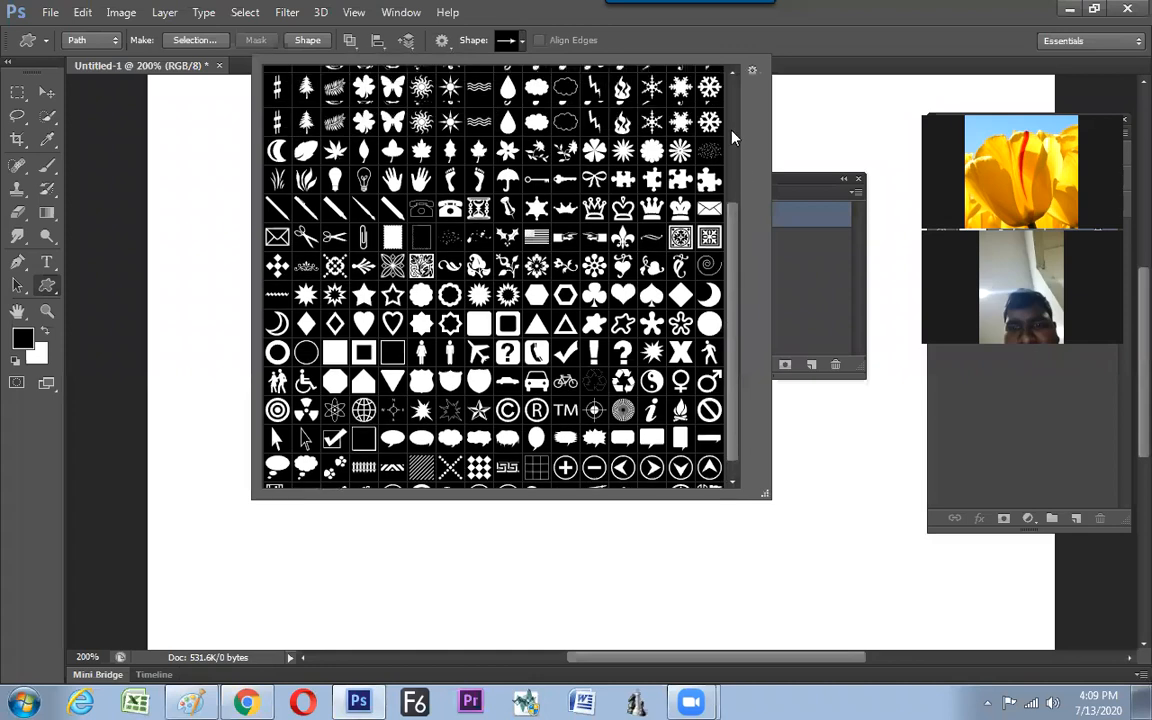
pyautogui.scroll(-3, 716, 158)
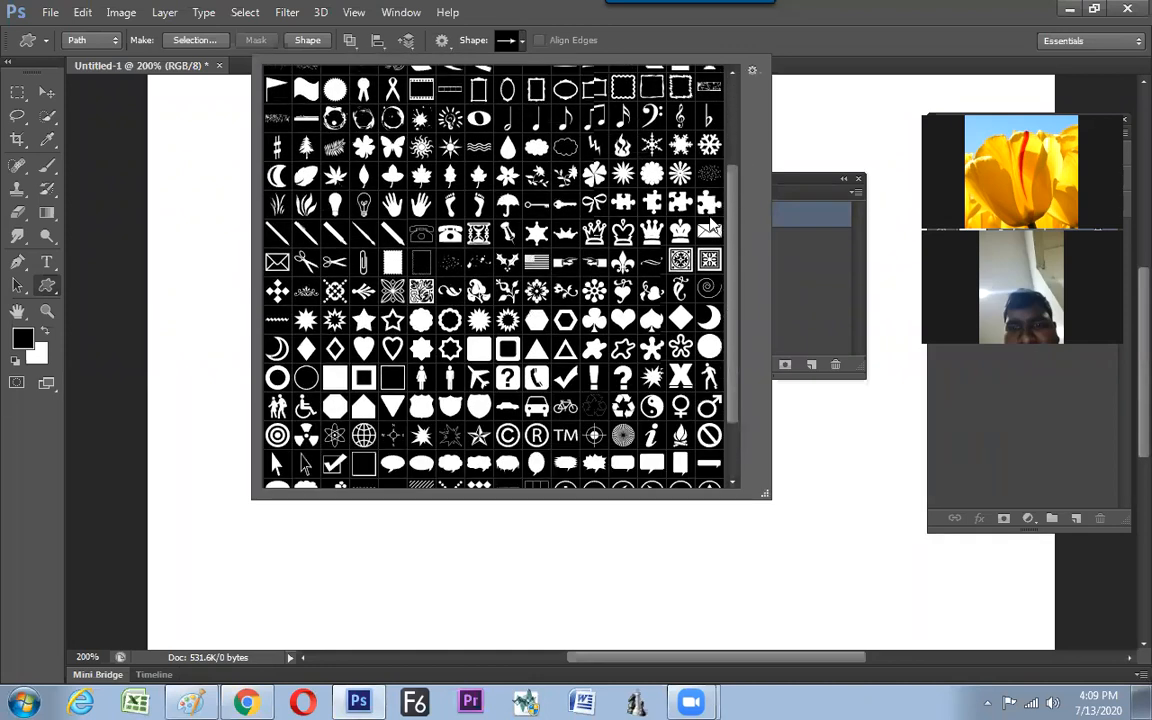
pyautogui.scroll(5, 725, 118)
pyautogui.scroll(2, 728, 110)
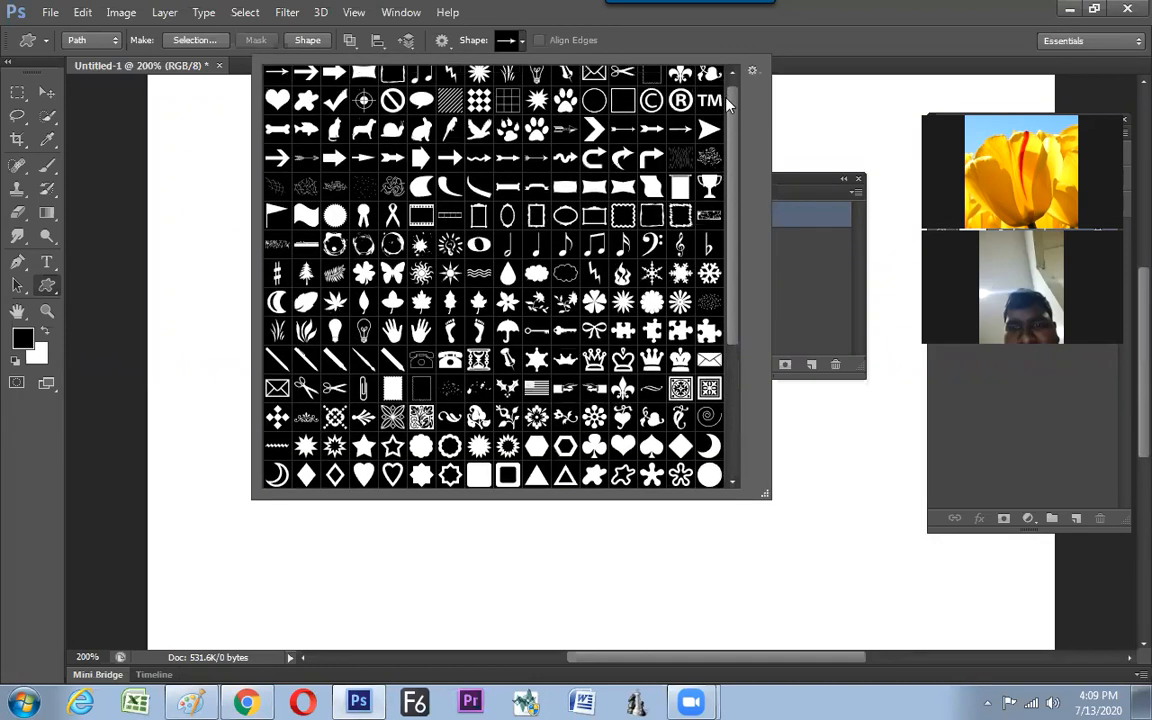
pyautogui.click(692, 38)
# Move the L-like path slightly right and up with the Path Selection tool and locate the Define Custom Shape command
pyautogui.press('a')
pyautogui.click(316, 350)
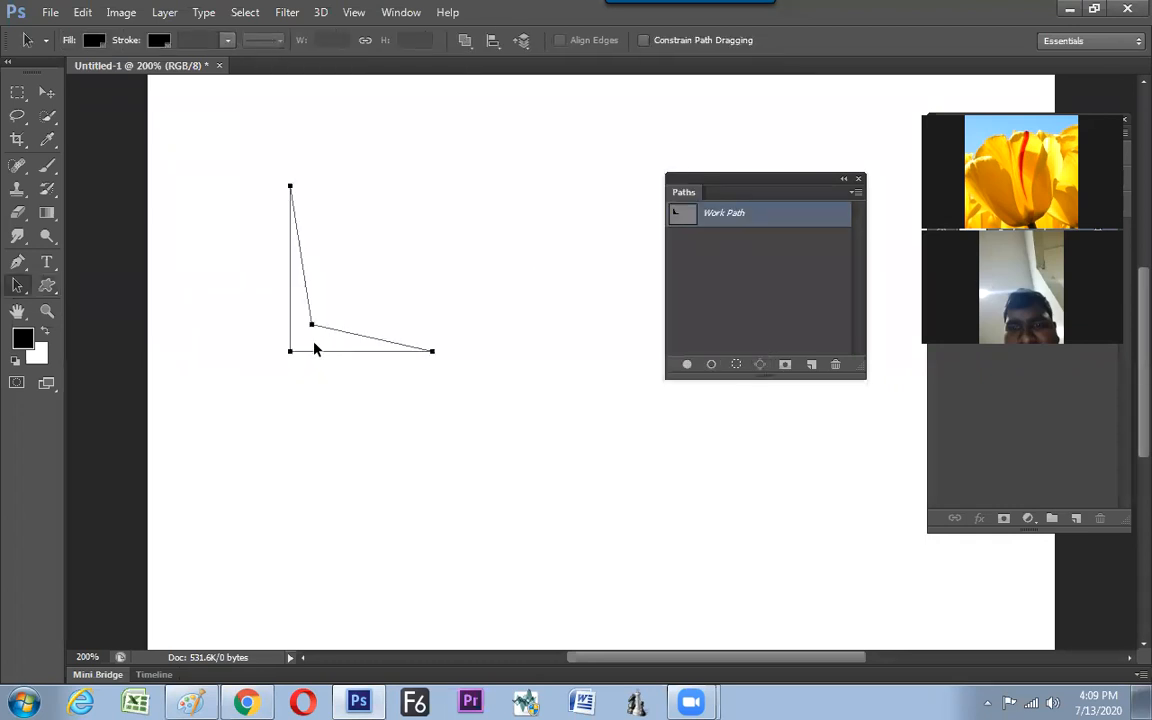
pyautogui.moveTo(310, 345); pyautogui.dragTo(330, 343)
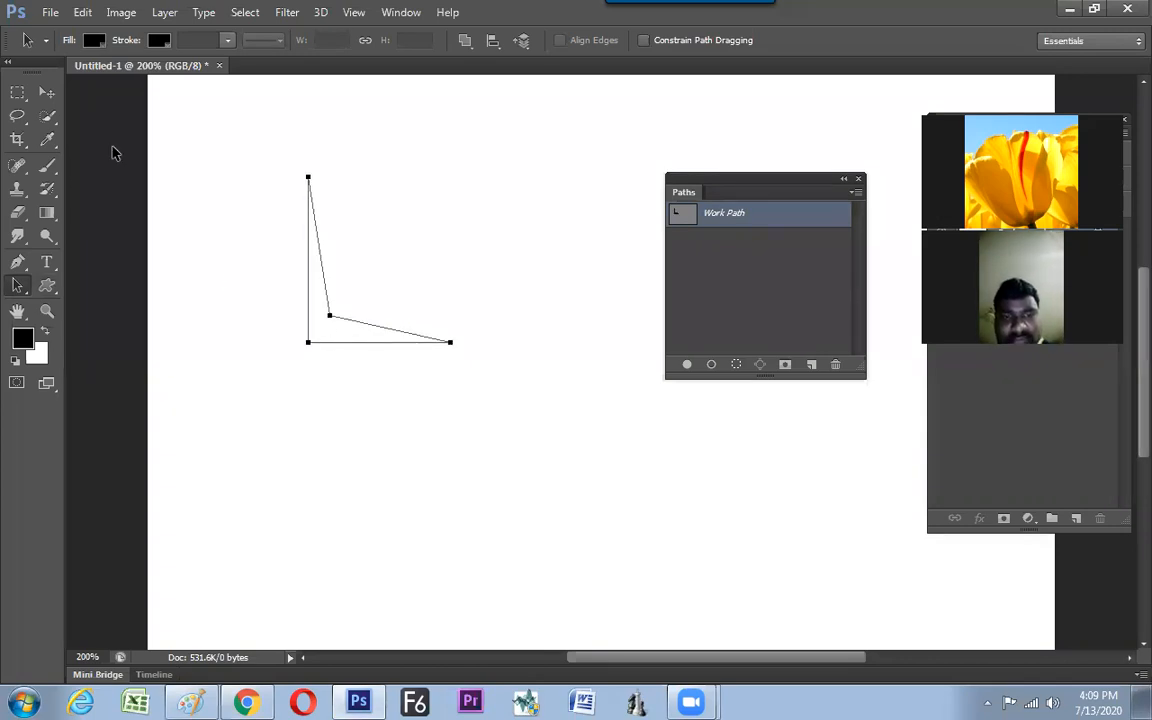
pyautogui.click(80, 12)
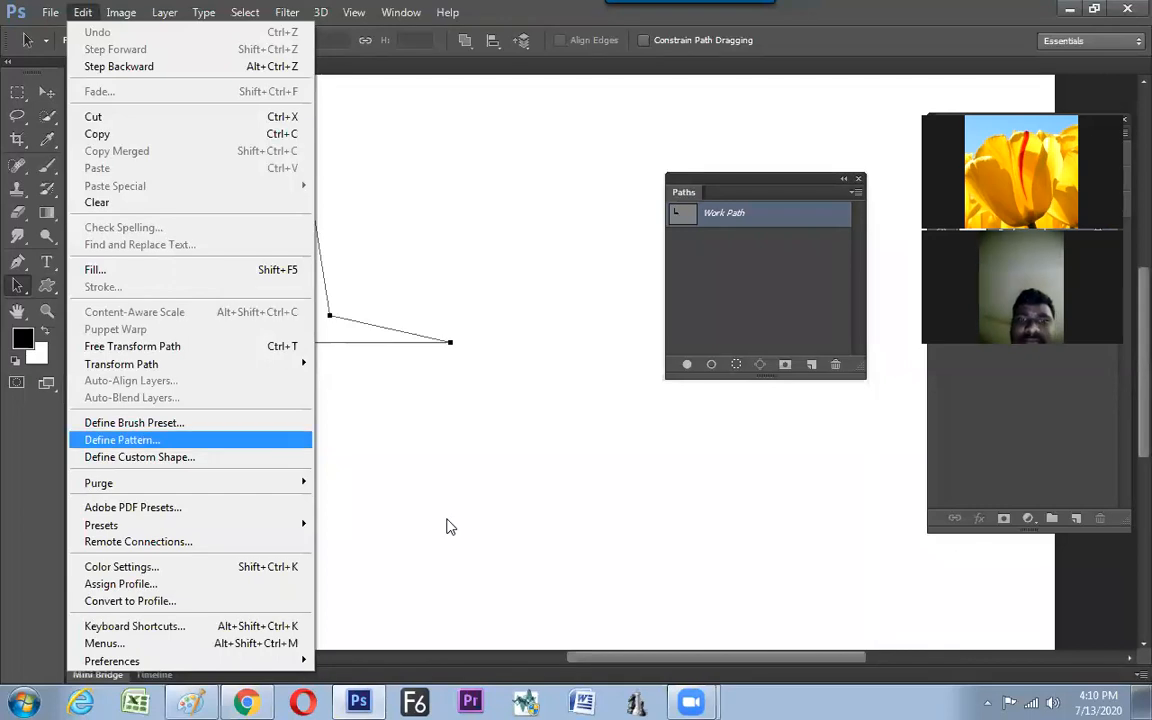
# Handwrite "Edit - define costume shape" below "User define" in Paint and underline "User define" in red
pyautogui.click(193, 703)
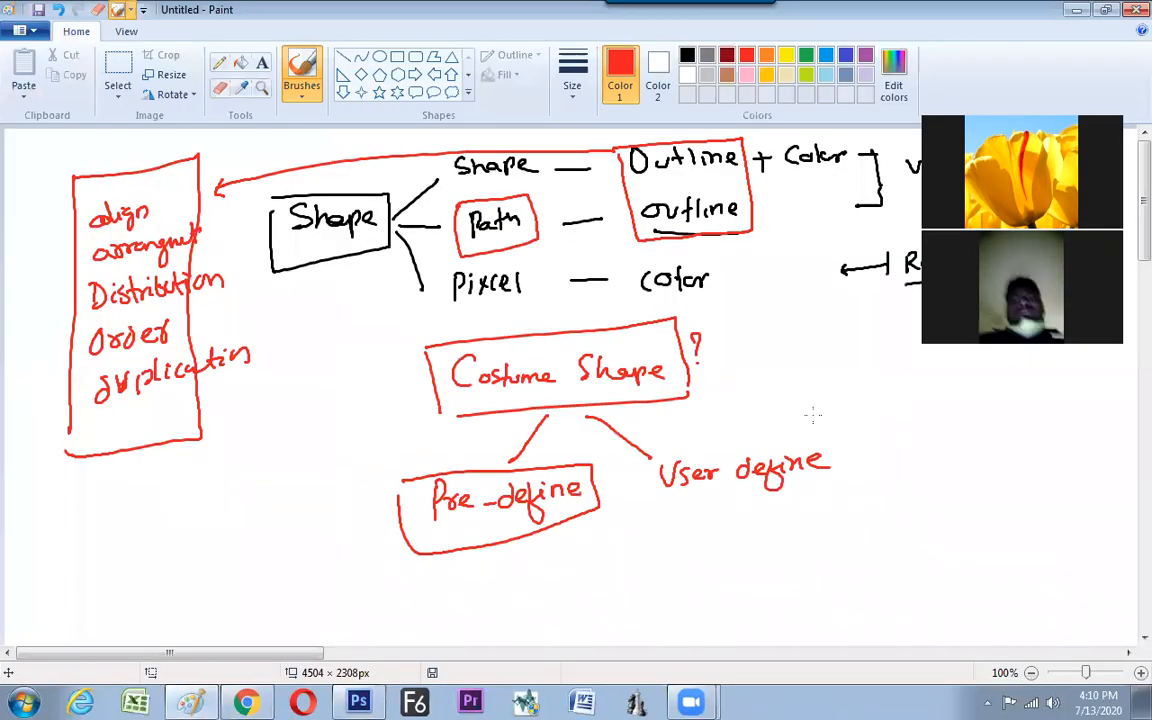
pyautogui.scroll(-2, 1127, 243)
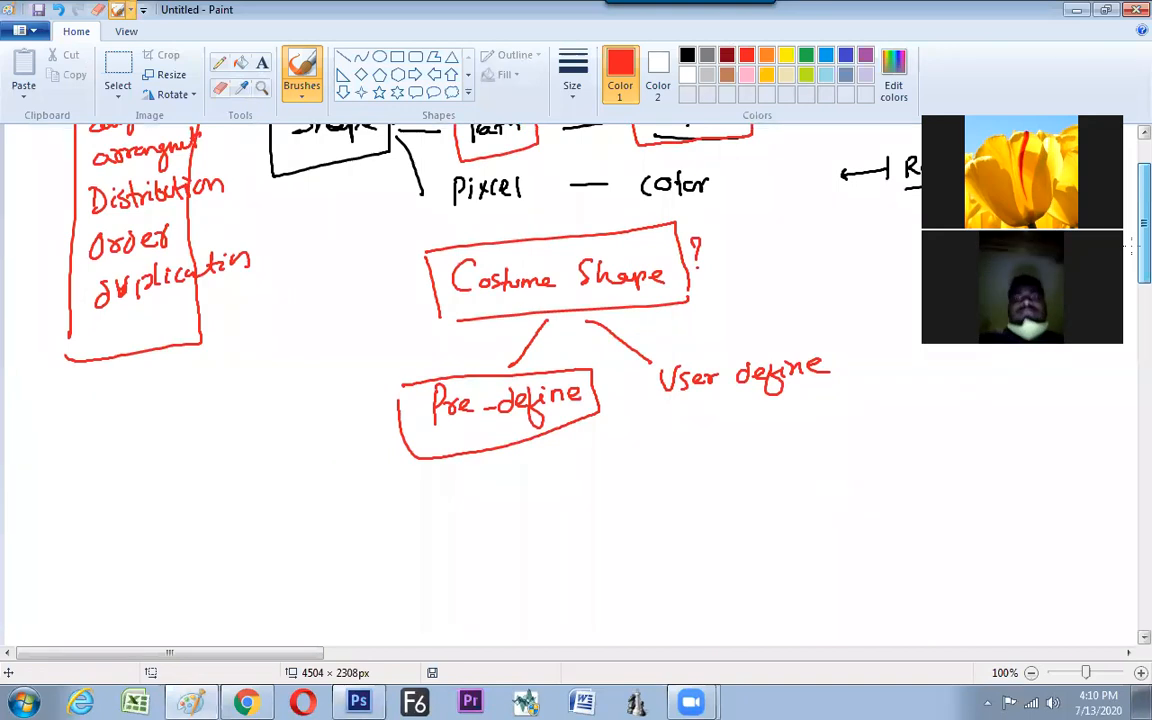
pyautogui.moveTo(646, 458)
pyautogui.mouseDown()
pyautogui.moveTo(740, 425)
pyautogui.moveTo(758, 448)
pyautogui.moveTo(815, 435)
pyautogui.mouseUp()
pyautogui.moveTo(740, 485)
pyautogui.mouseDown()
pyautogui.moveTo(736, 497)
pyautogui.moveTo(752, 492)
pyautogui.mouseUp()
pyautogui.moveTo(768, 488)
pyautogui.mouseDown()
pyautogui.moveTo(829, 477)
pyautogui.moveTo(823, 504)
pyautogui.moveTo(801, 514)
pyautogui.moveTo(834, 507)
pyautogui.moveTo(837, 530)
pyautogui.moveTo(875, 509)
pyautogui.mouseUp()
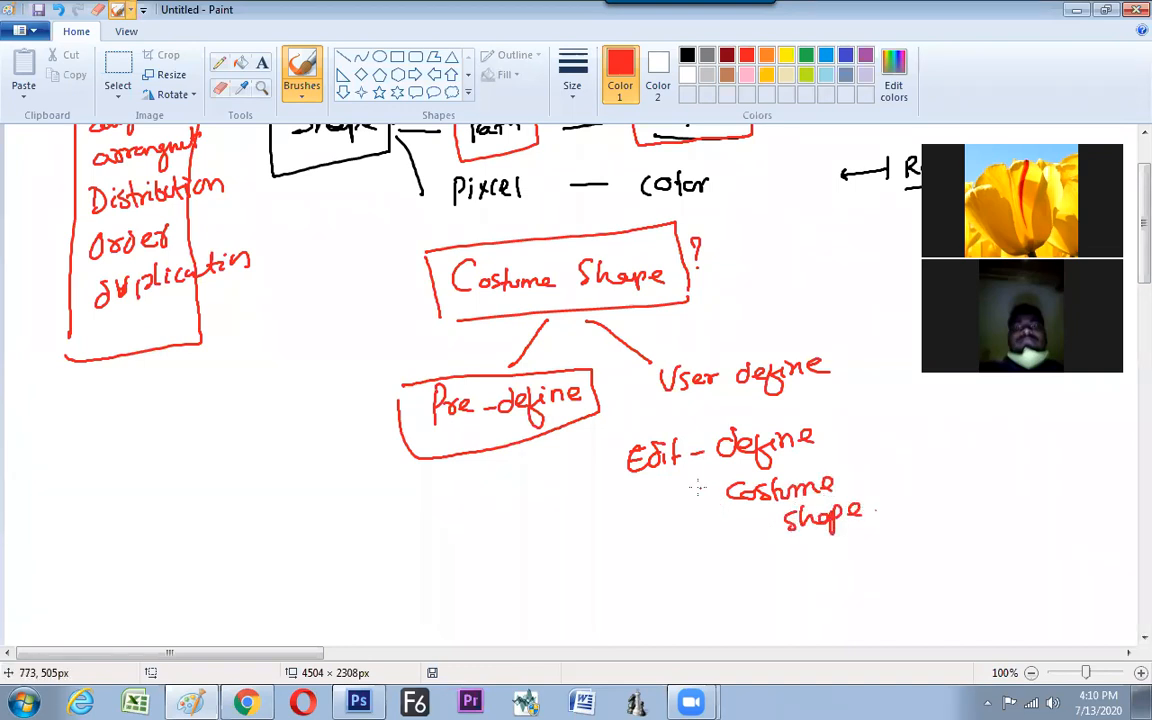
pyautogui.moveTo(648, 421); pyautogui.dragTo(843, 400)
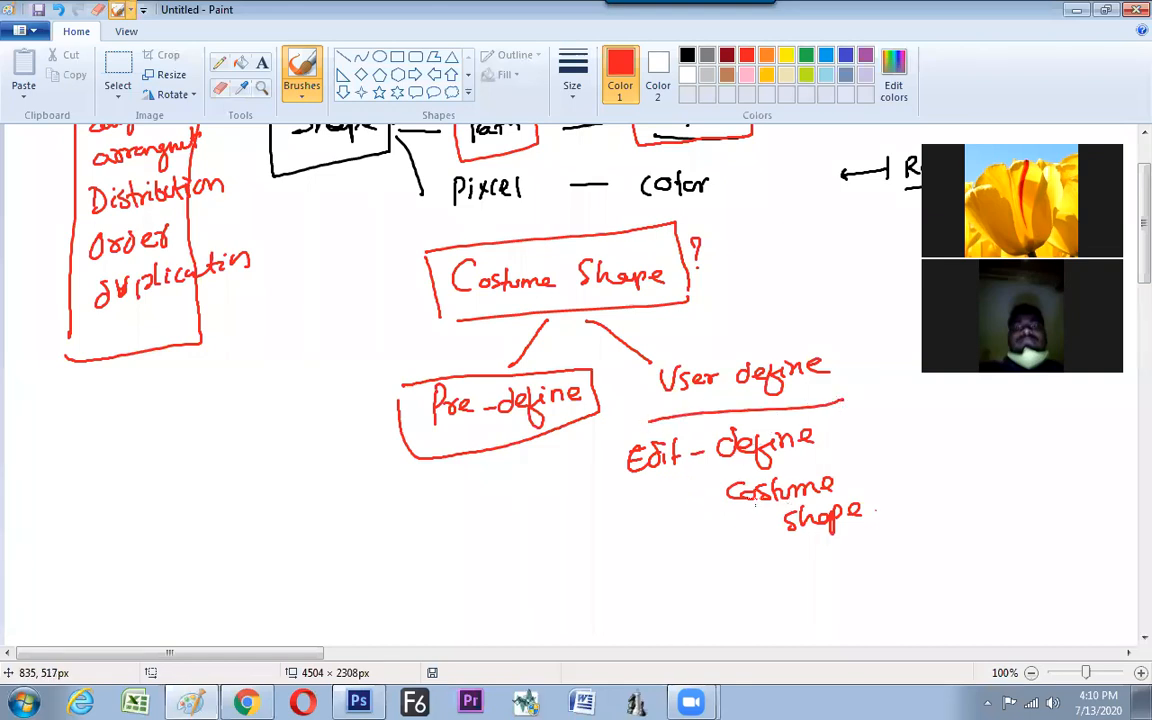
# Return to Photoshop and define the L-like path as a custom shape named Shape 1
pyautogui.hotkey('alt', 'Tab')
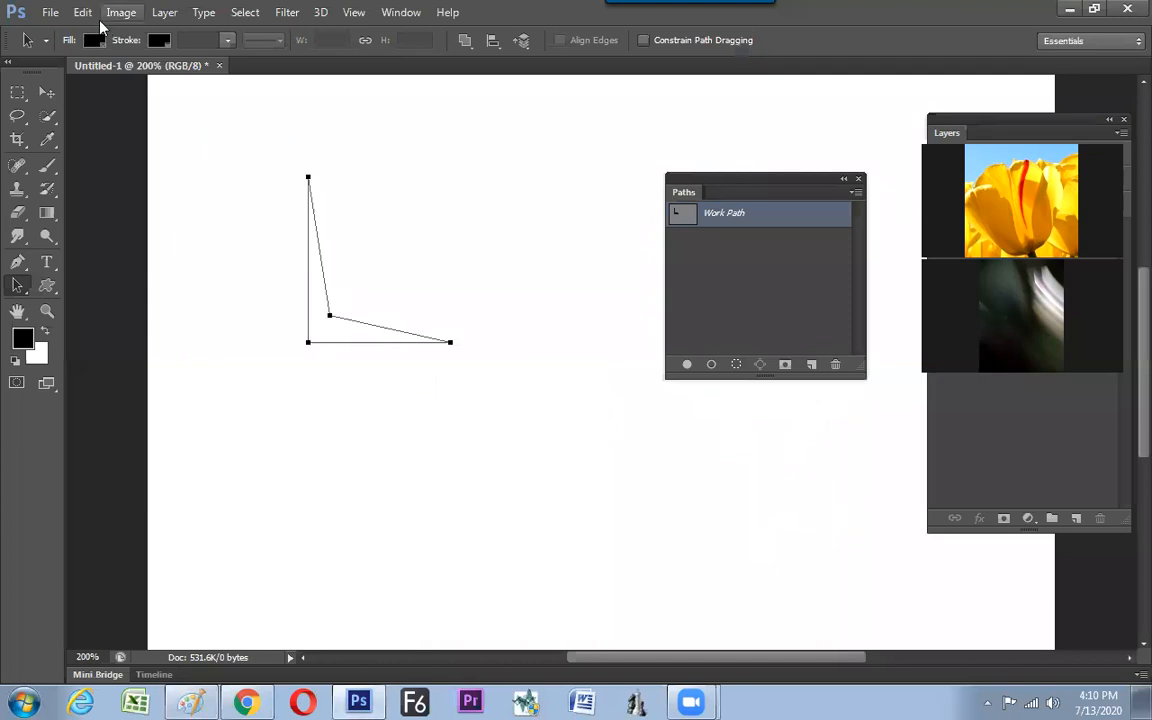
pyautogui.click(83, 12)
pyautogui.click(172, 458)
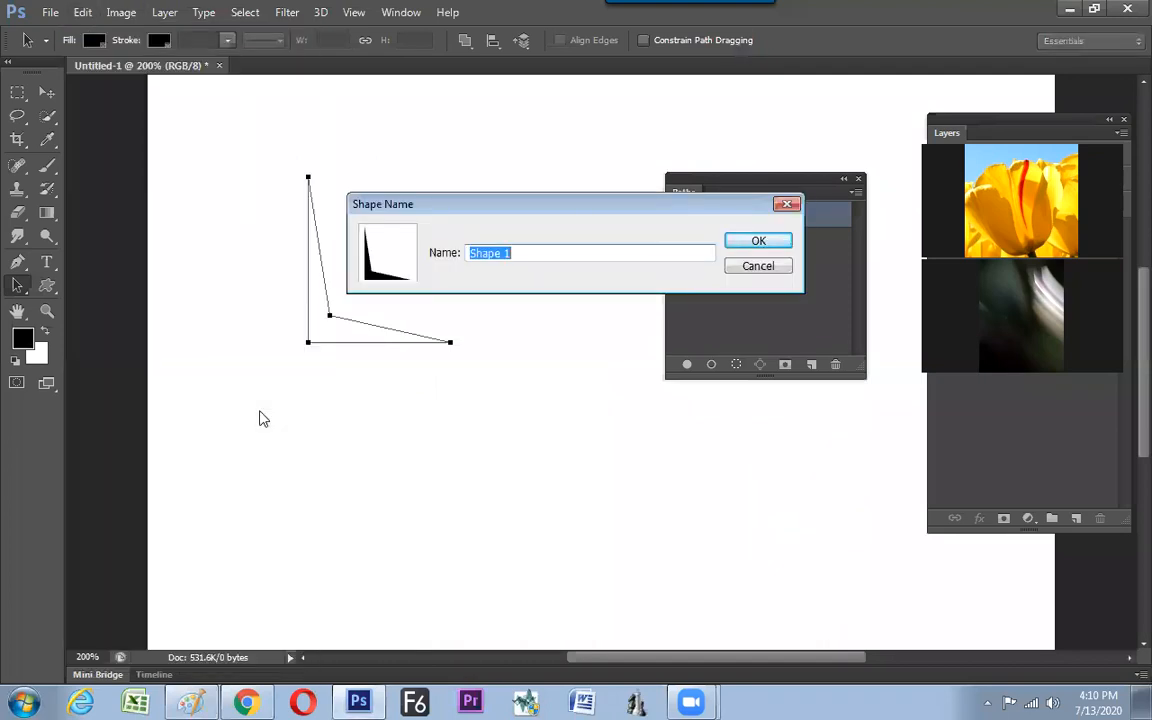
pyautogui.click(760, 242)
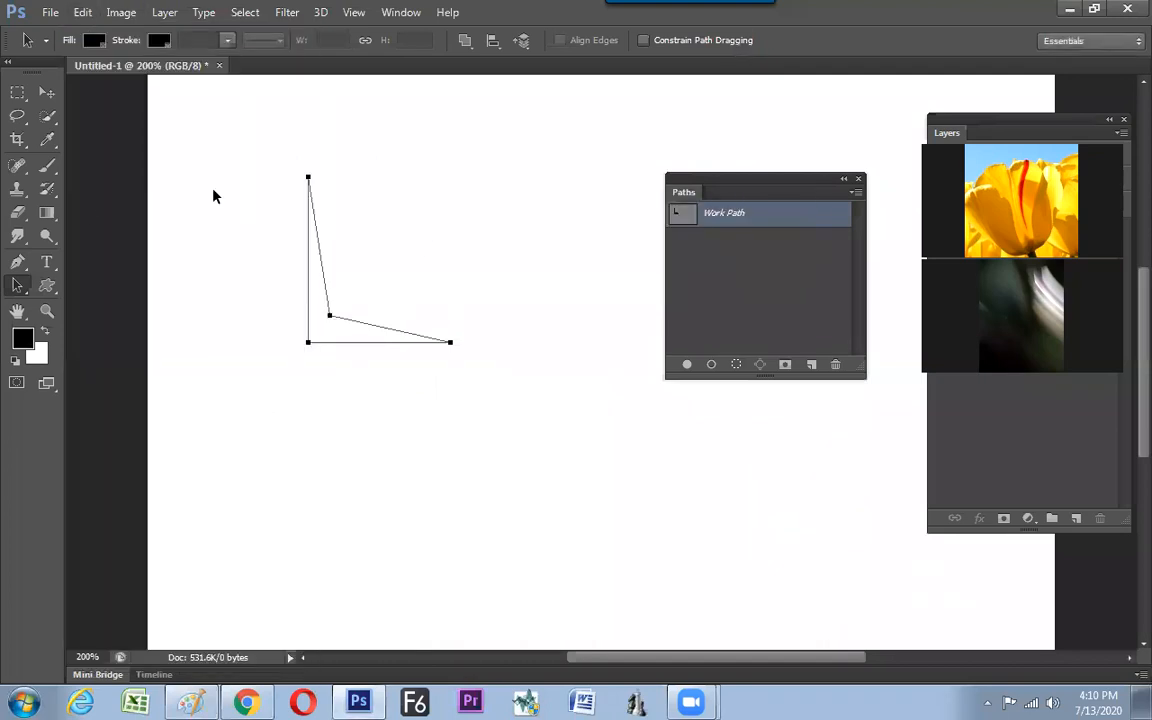
# Activate the Custom Shape tool and choose the newly defined L-like shape at the end of the shape library
pyautogui.moveTo(50, 290); pyautogui.dragTo(108, 367)
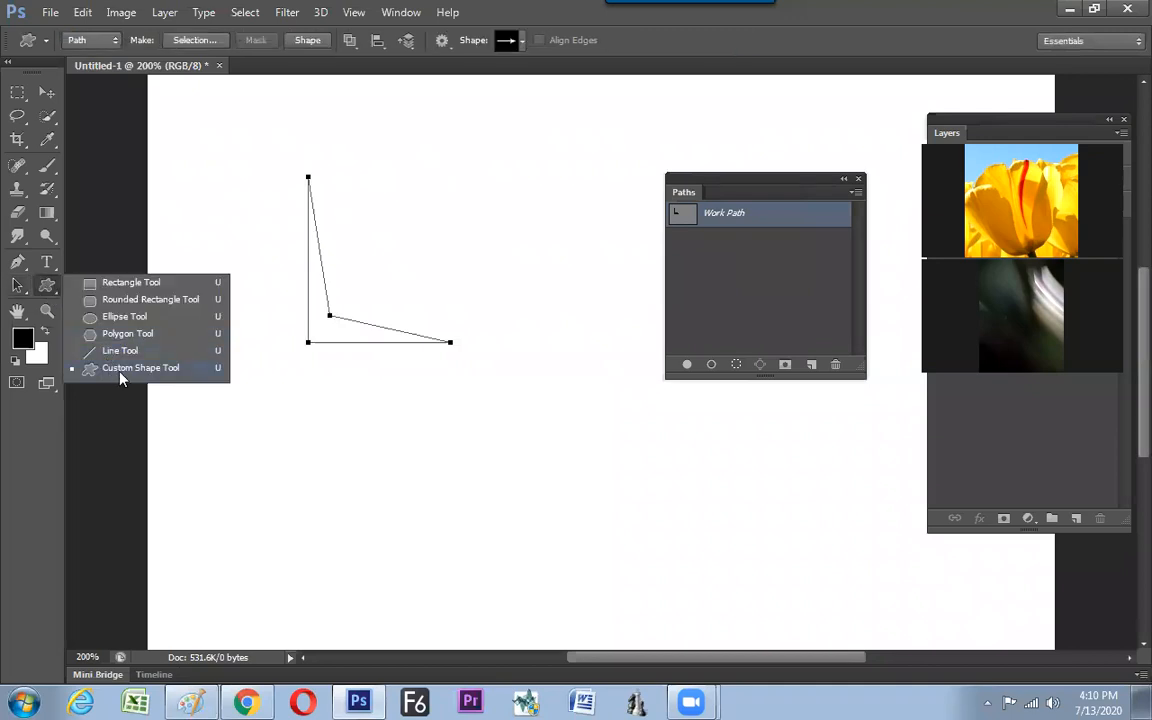
pyautogui.click(120, 372)
pyautogui.click(515, 40)
pyautogui.scroll(-5, 660, 300)
pyautogui.click(304, 482)
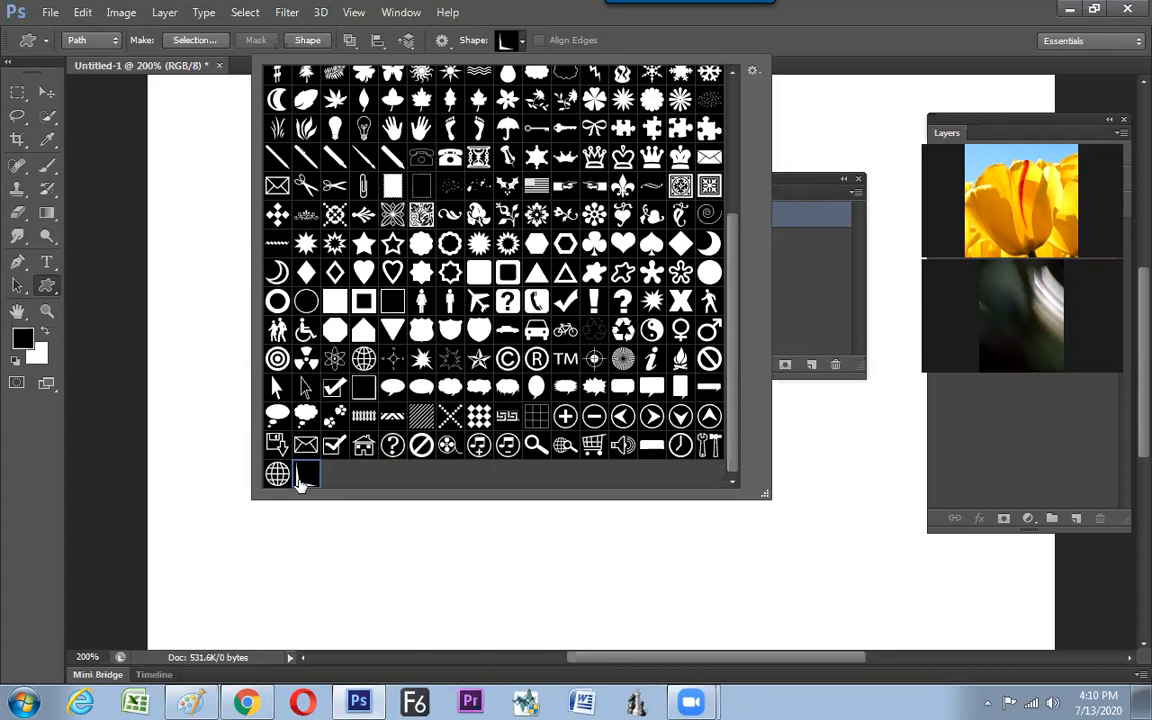
pyautogui.doubleClick(309, 480)
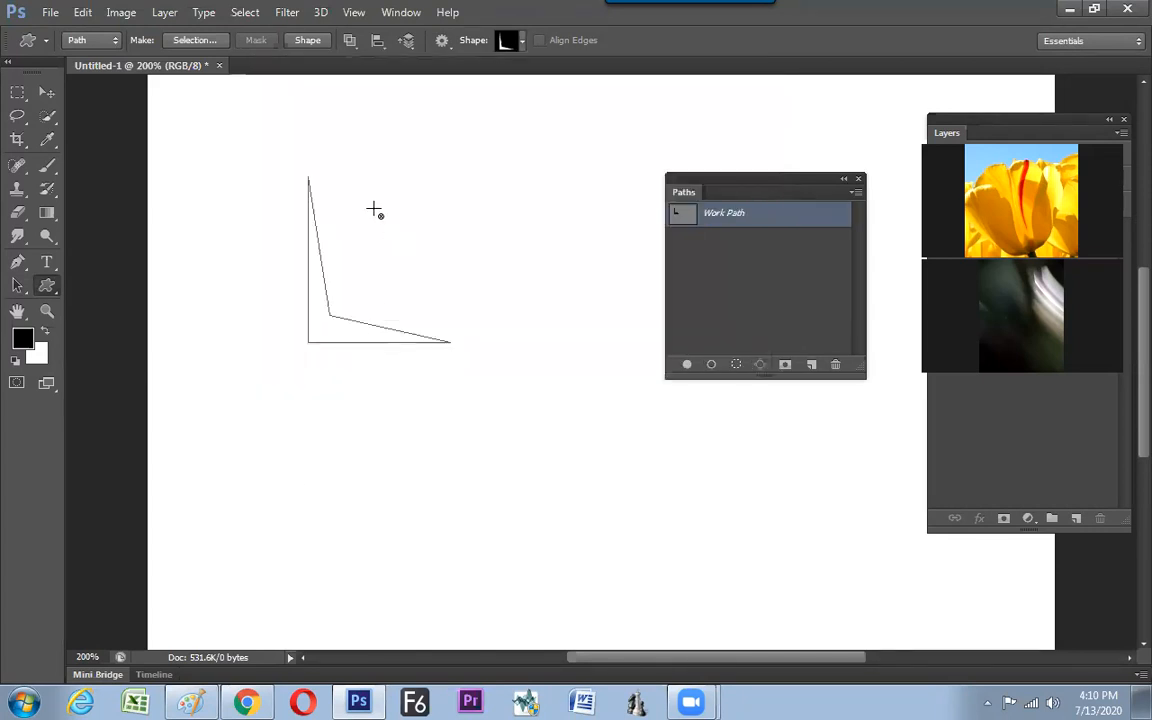
# Set the path operation to Combine Shapes and draw five progressively smaller L-like paths to the right of the original
pyautogui.click(350, 41)
pyautogui.click(365, 79)
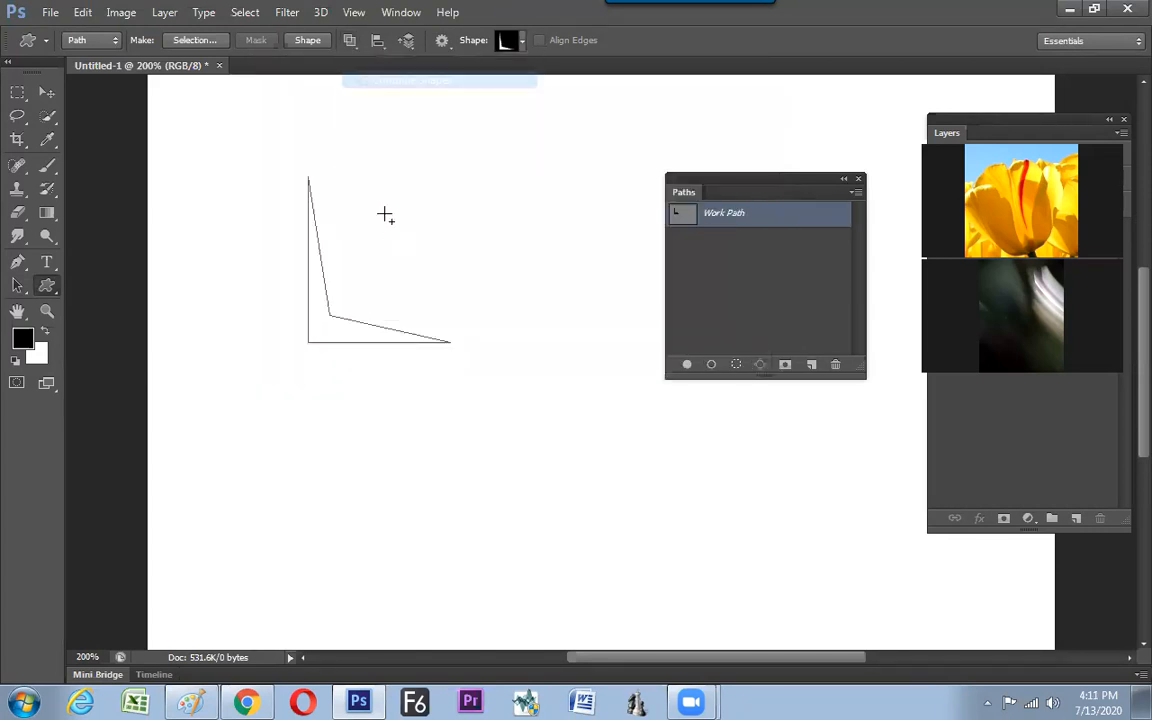
pyautogui.moveTo(383, 186); pyautogui.dragTo(463, 290)
pyautogui.moveTo(420, 201); pyautogui.dragTo(465, 256)
pyautogui.moveTo(452, 208)
pyautogui.mouseDown()
pyautogui.moveTo(472, 230)
pyautogui.moveTo(495, 197)
pyautogui.moveTo(504, 205)
pyautogui.mouseUp()
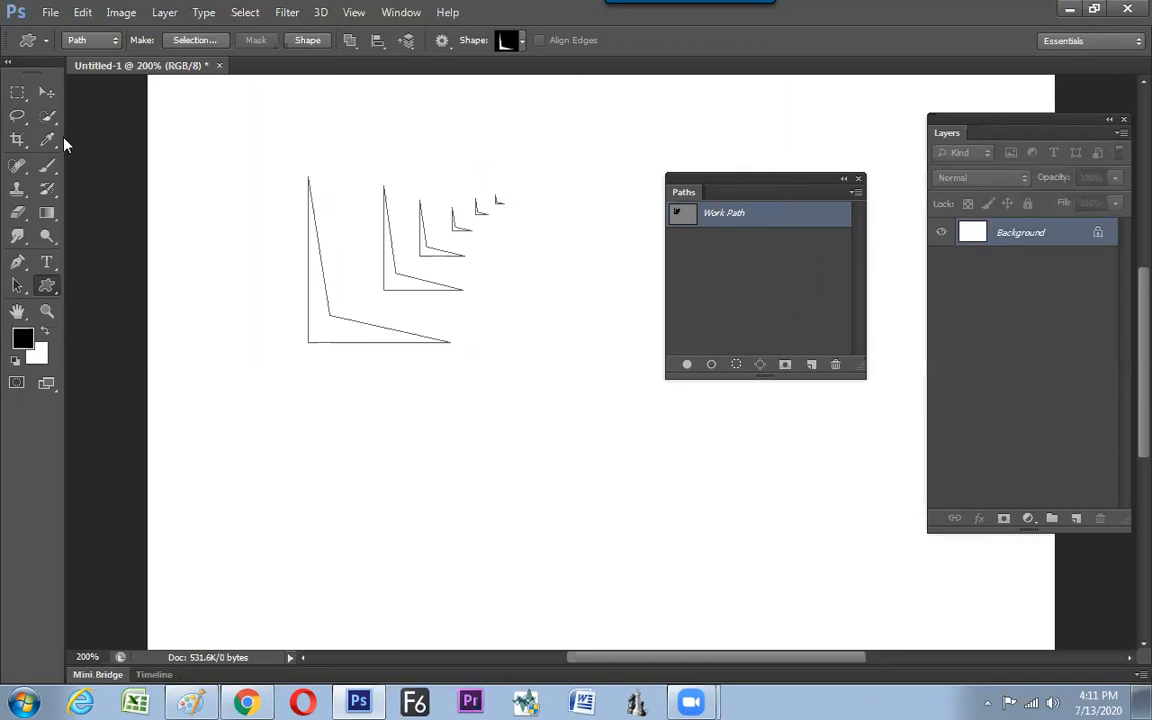
# Select all six L-like paths with the Path Selection tool and move them together down and to the left
pyautogui.click(17, 285)
pyautogui.moveTo(270, 157); pyautogui.dragTo(537, 410)
pyautogui.click(450, 282)
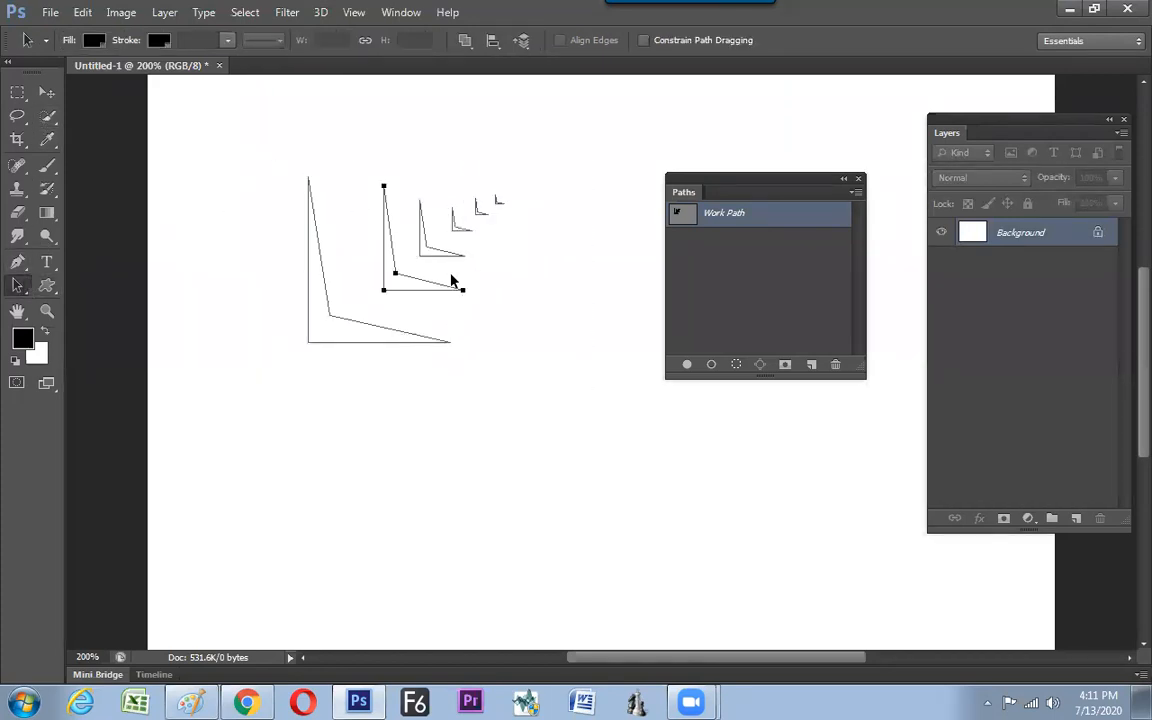
pyautogui.moveTo(229, 130); pyautogui.dragTo(561, 414)
pyautogui.moveTo(472, 237); pyautogui.dragTo(411, 338)
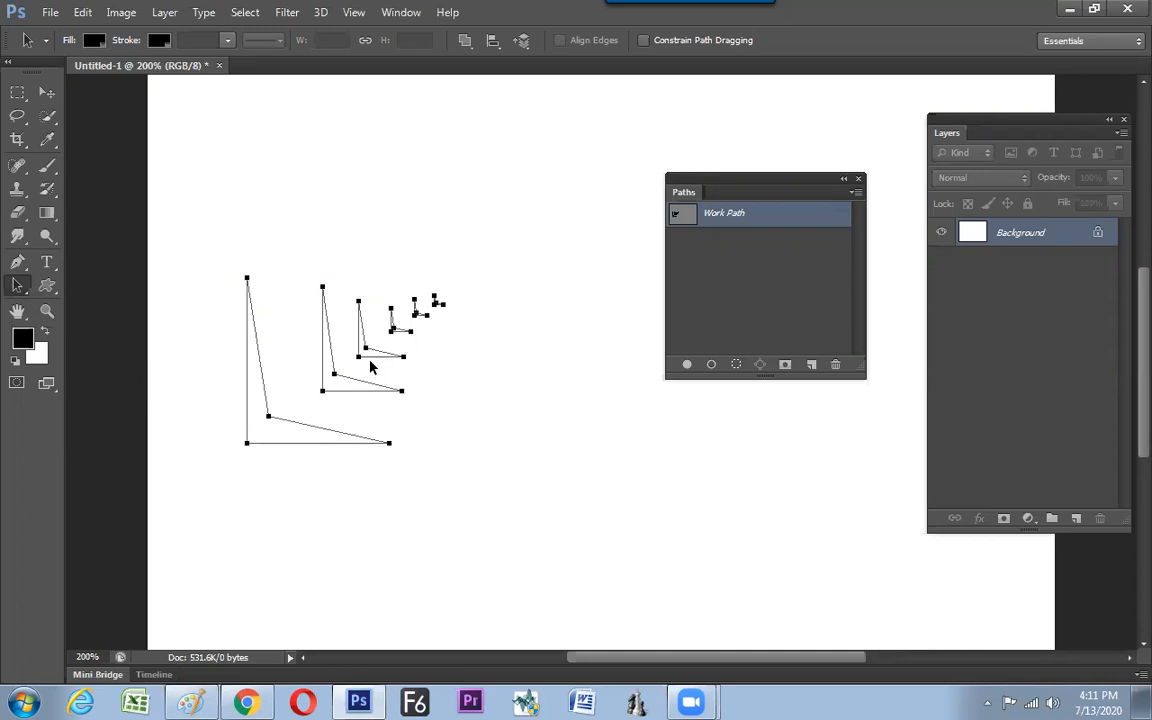
# With the Custom Shape tool set to Combine Shapes, draw another L-like path above and to the right of the smallest one
pyautogui.moveTo(402, 360)
pyautogui.mouseDown()
pyautogui.moveTo(386, 377)
pyautogui.moveTo(400, 361)
pyautogui.mouseUp()
pyautogui.click(402, 356)
pyautogui.click(46, 287)
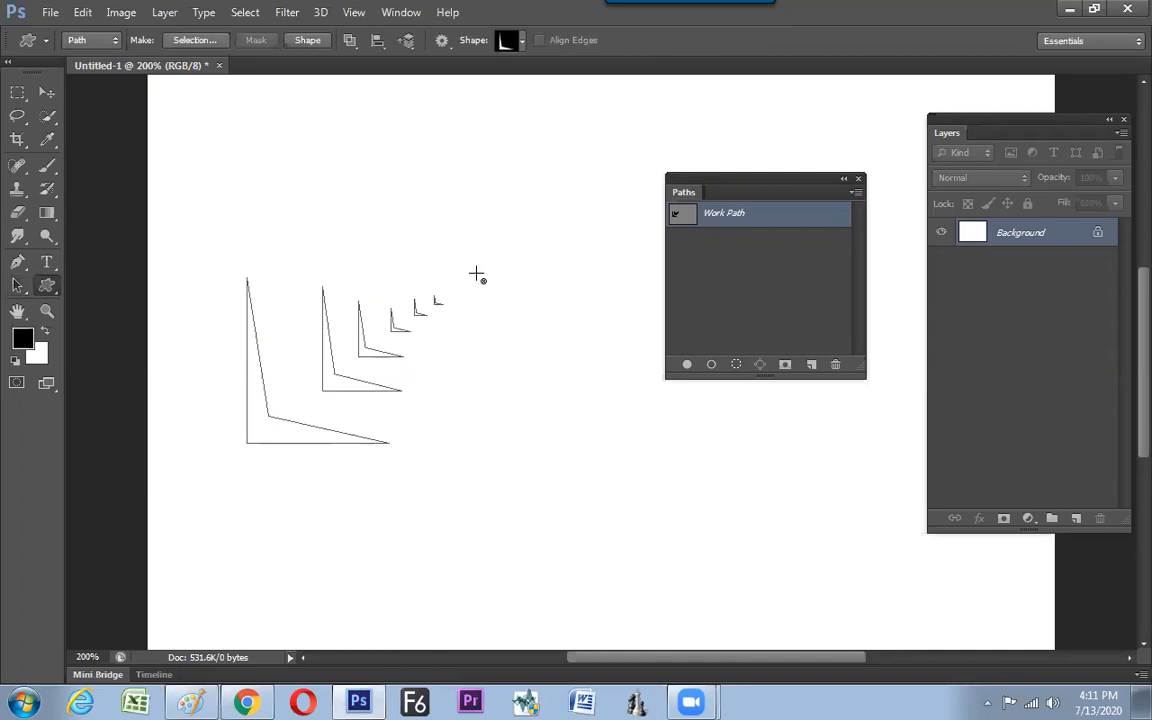
pyautogui.click(350, 40)
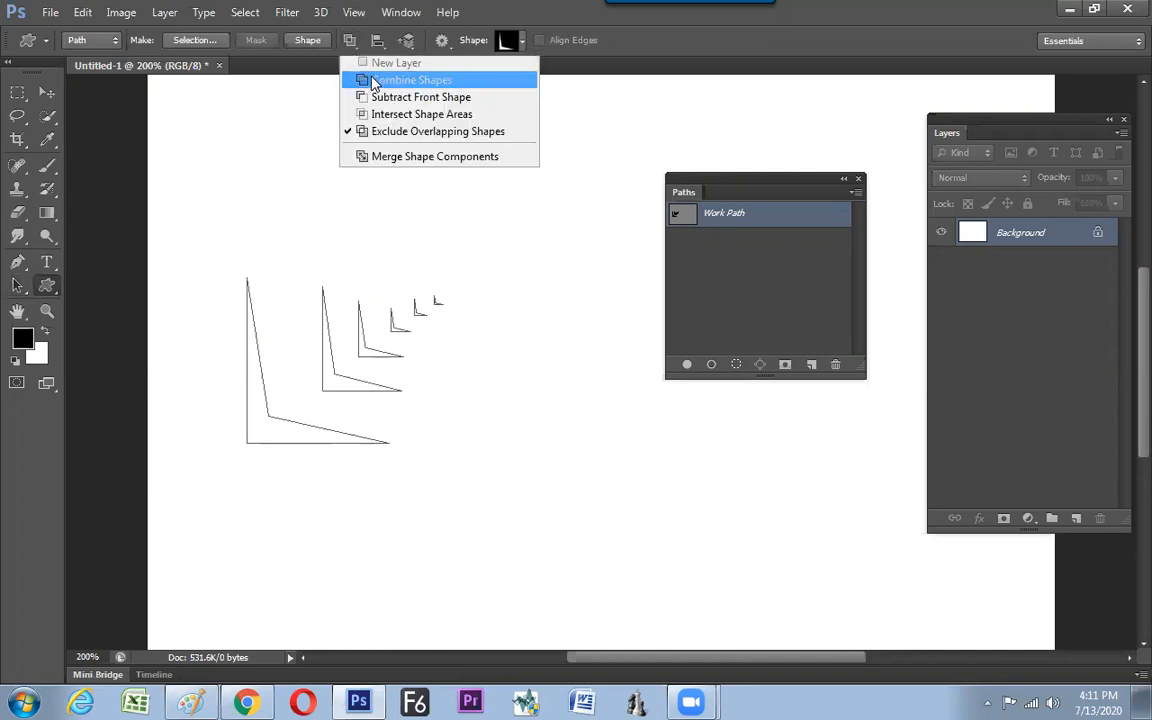
pyautogui.click(375, 80)
pyautogui.moveTo(452, 188); pyautogui.dragTo(533, 293)
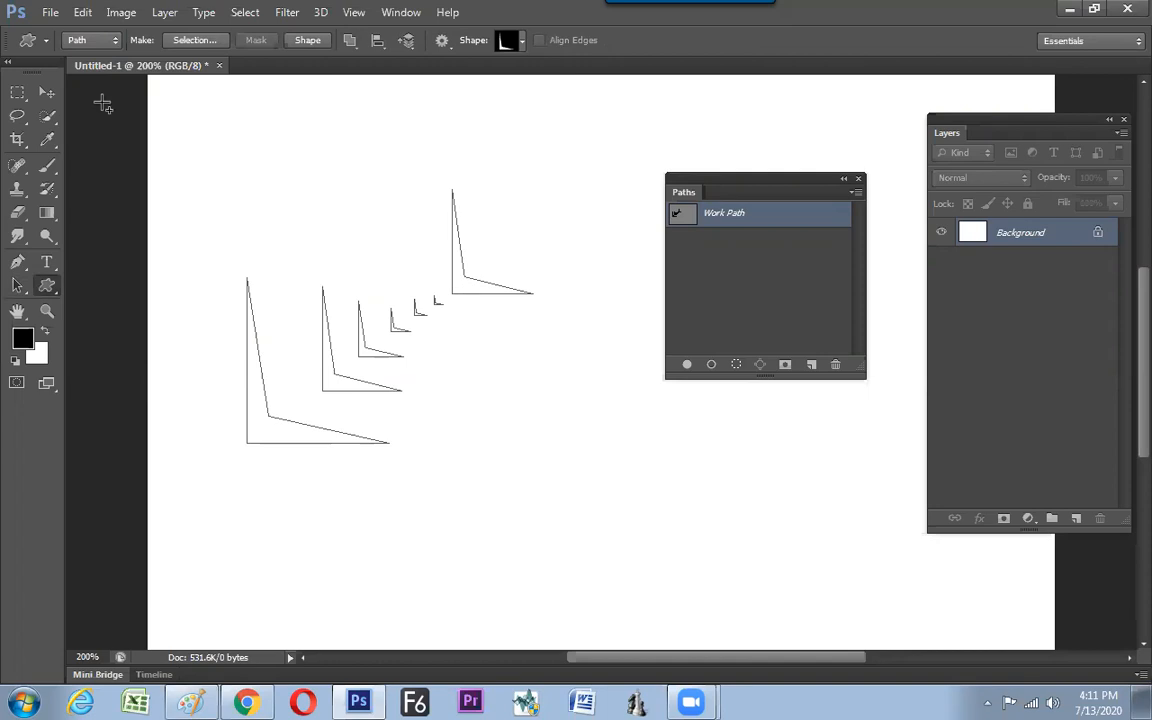
# Select and delete all the L-like paths with the Path Selection tool, and reactivate the Custom Shape tool
pyautogui.click(17, 285)
pyautogui.moveTo(211, 156); pyautogui.dragTo(581, 555)
pyautogui.press('Delete')
pyautogui.click(47, 285)
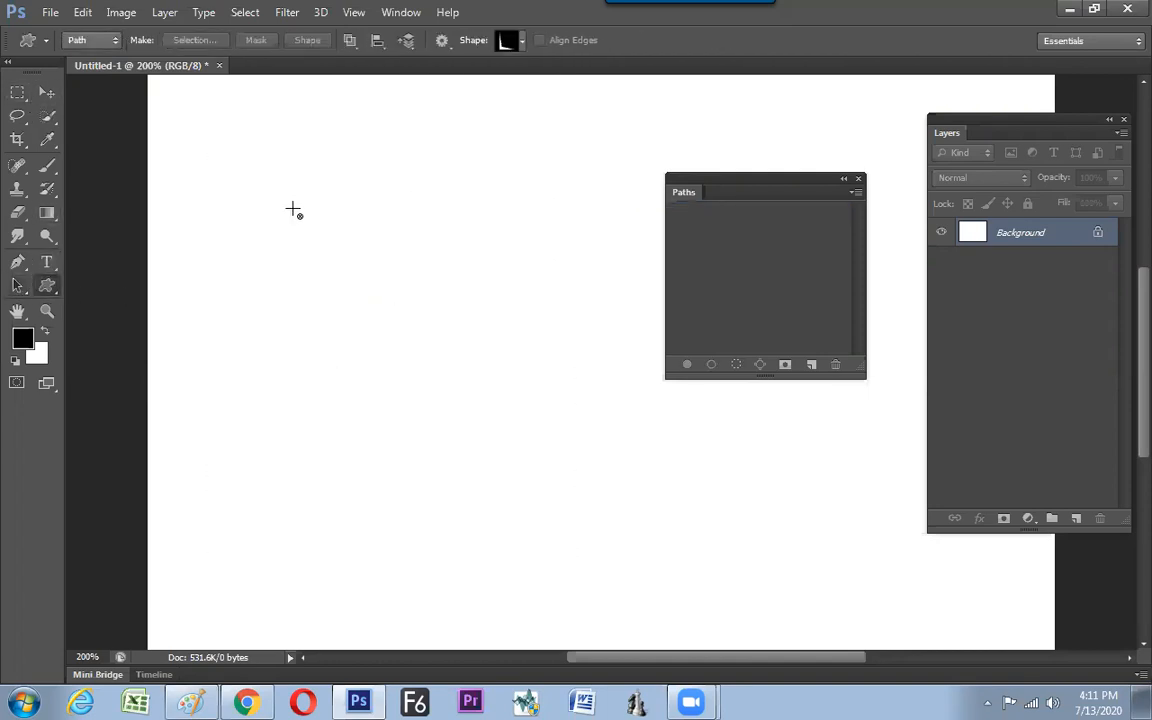
pyautogui.click(262, 170)
pyautogui.press('Return')
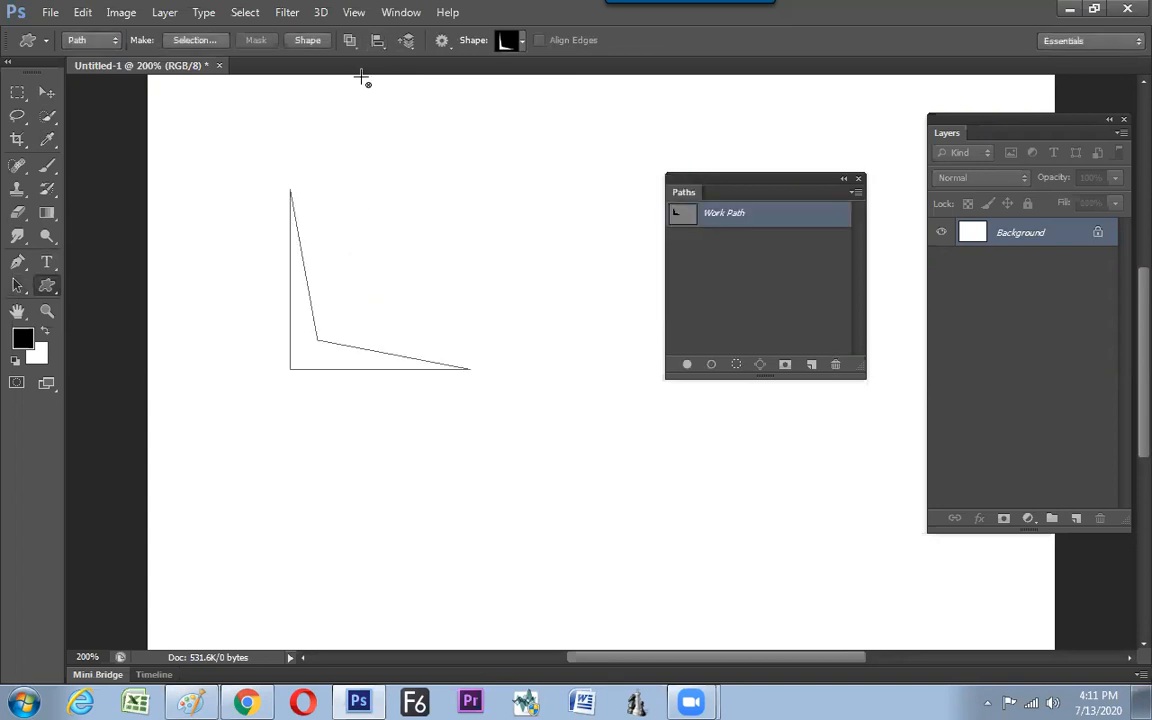
pyautogui.hotkey('ctrl', 'z')
# Set the path operation to Combine Shapes and draw one large L-like path on the empty canvas
pyautogui.click(350, 42)
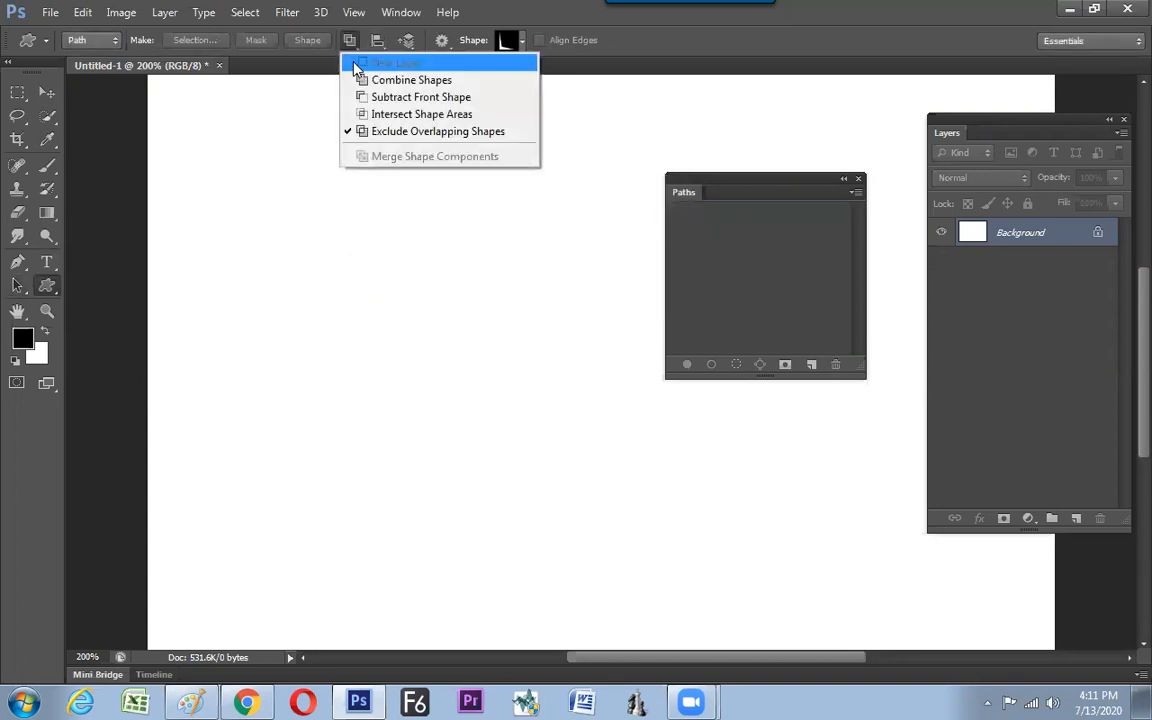
pyautogui.click(362, 83)
pyautogui.moveTo(280, 186); pyautogui.dragTo(429, 406)
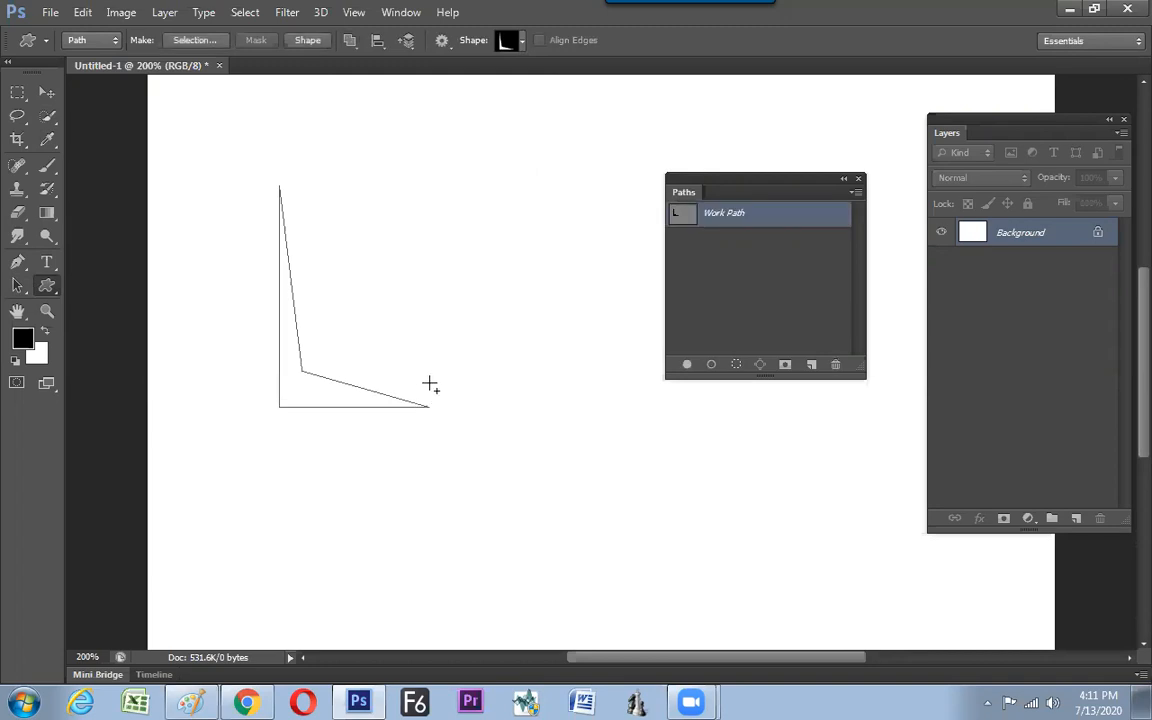
# Set the path operation to Subtract Front Shape and draw a smaller L-like path overlapping the large one
pyautogui.click(352, 42)
pyautogui.click(345, 95)
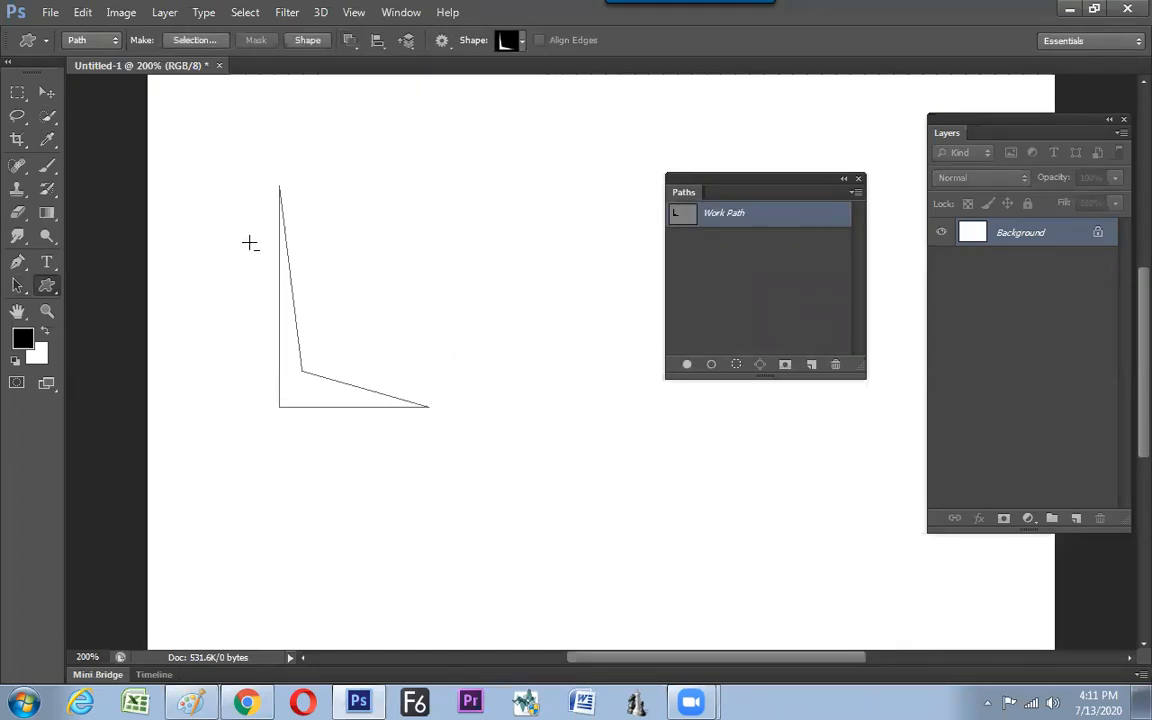
pyautogui.moveTo(295, 247); pyautogui.dragTo(432, 349)
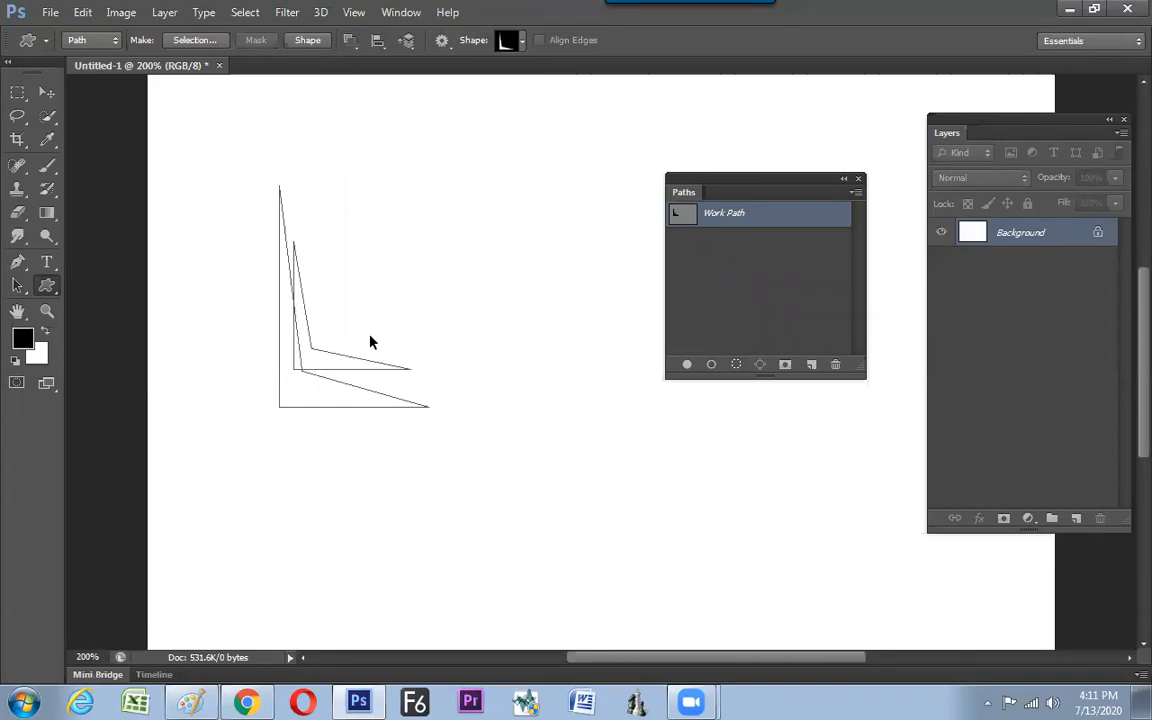
# Flip the smaller L-like path horizontally and vertically with Free Transform Path, and move it down-left so it crosses both arms of the larger path
pyautogui.press('a')
pyautogui.click(333, 369)
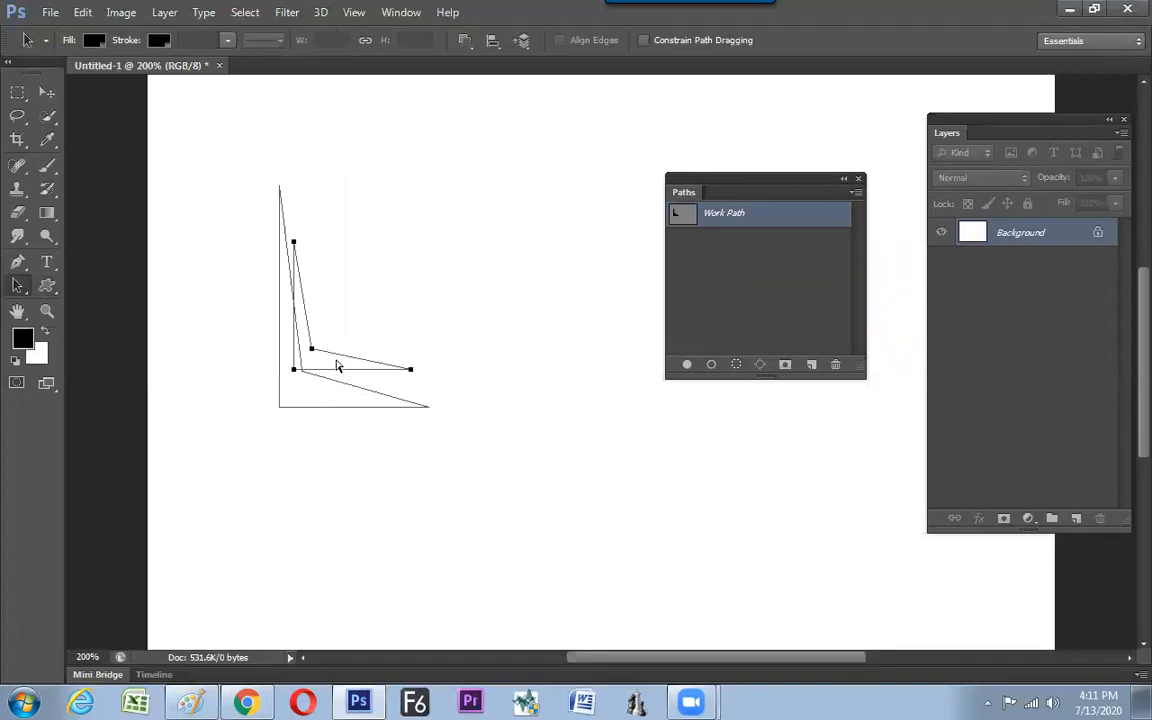
pyautogui.click(83, 14)
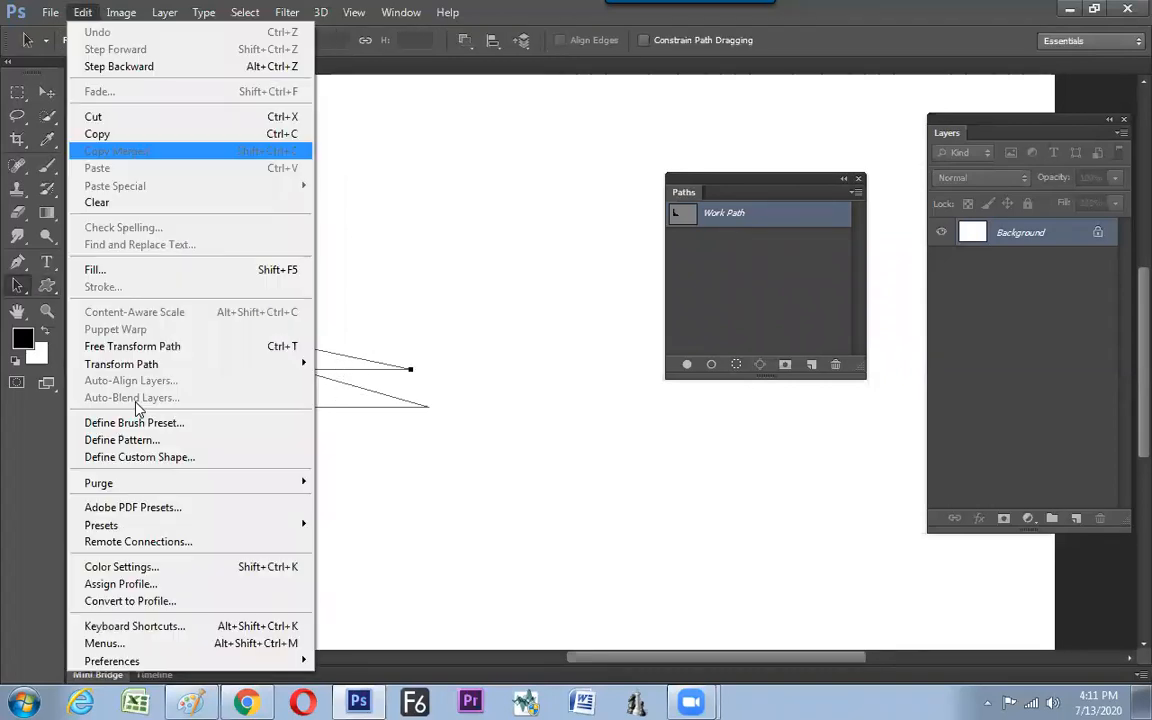
pyautogui.moveTo(152, 372)
pyautogui.click(150, 346)
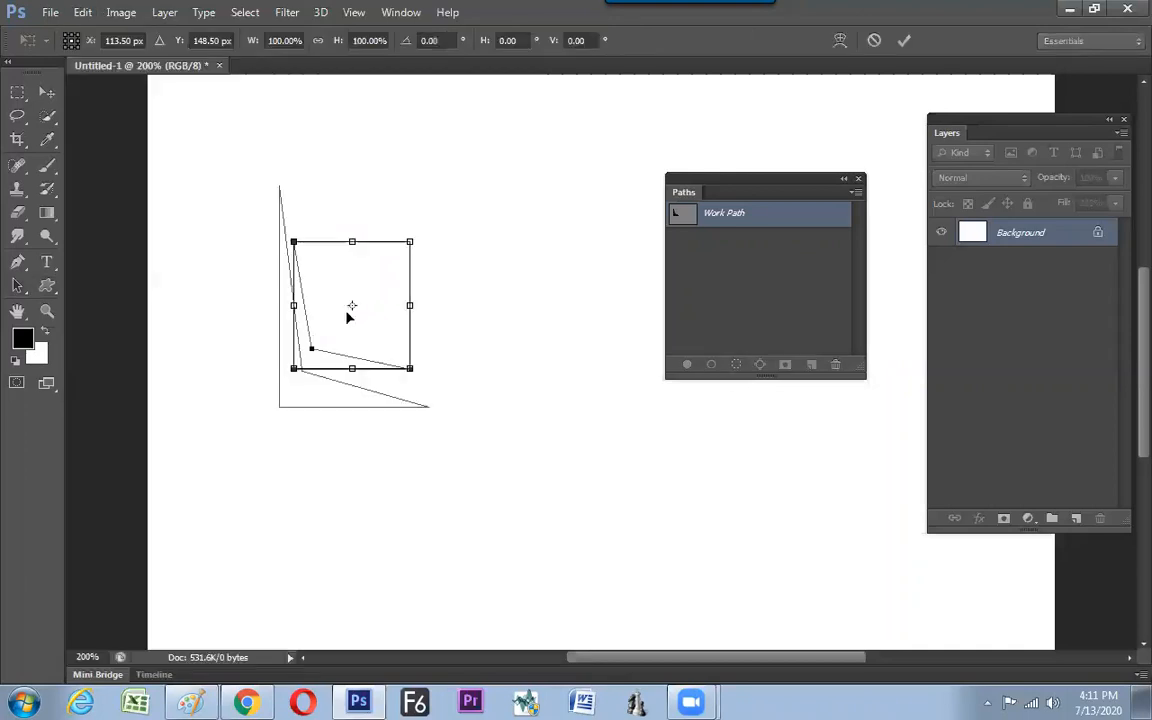
pyautogui.rightClick(358, 288)
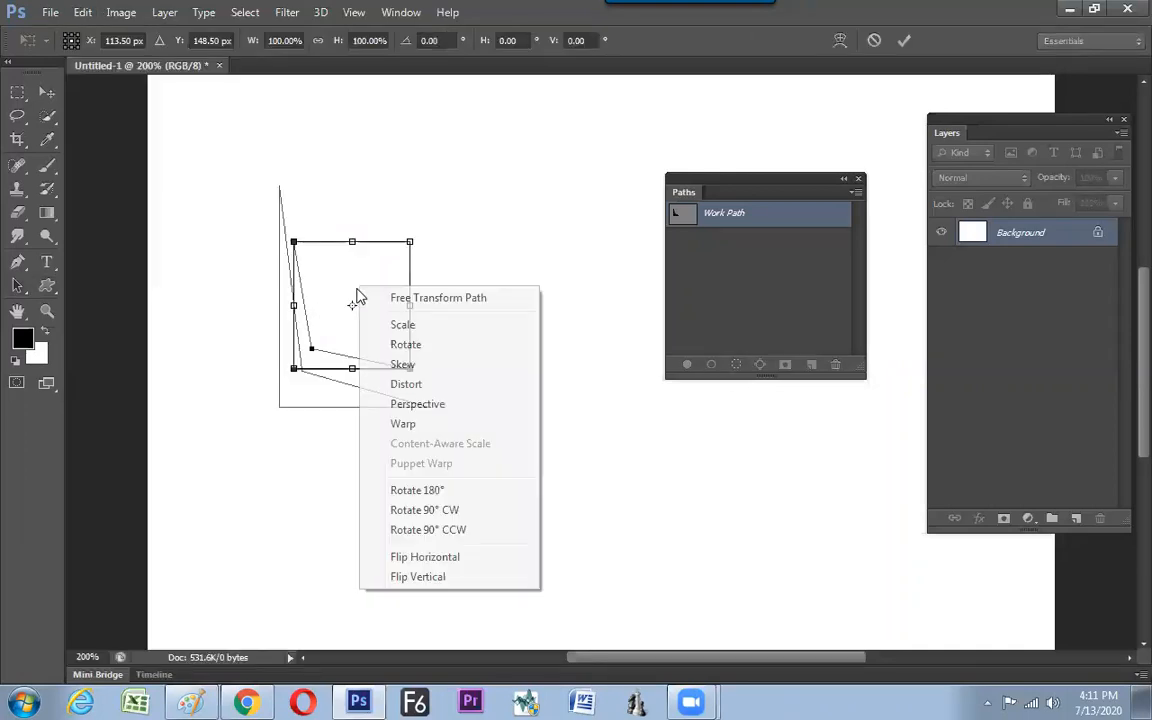
pyautogui.click(405, 565)
pyautogui.rightClick(373, 332)
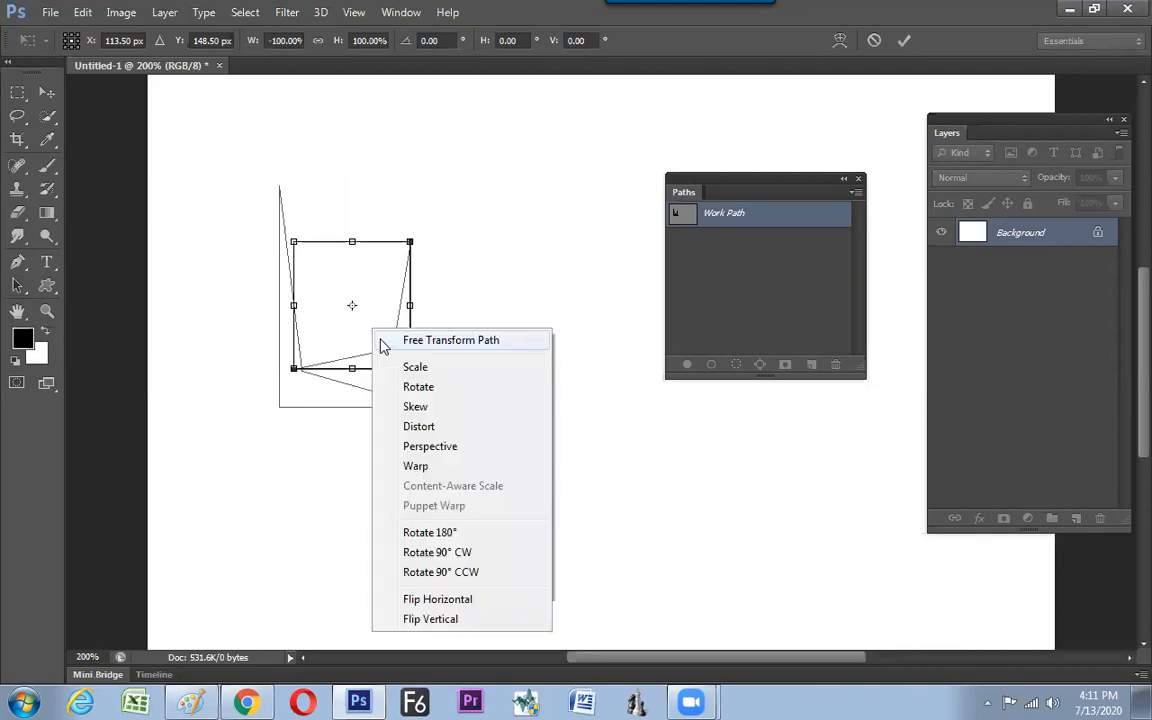
pyautogui.click(428, 620)
pyautogui.moveTo(396, 270); pyautogui.dragTo(333, 343)
pyautogui.press('Return')
# Select both overlapping L-like paths, merge their shape components, and shift the merged path slightly to the right
pyautogui.moveTo(181, 153); pyautogui.dragTo(512, 548)
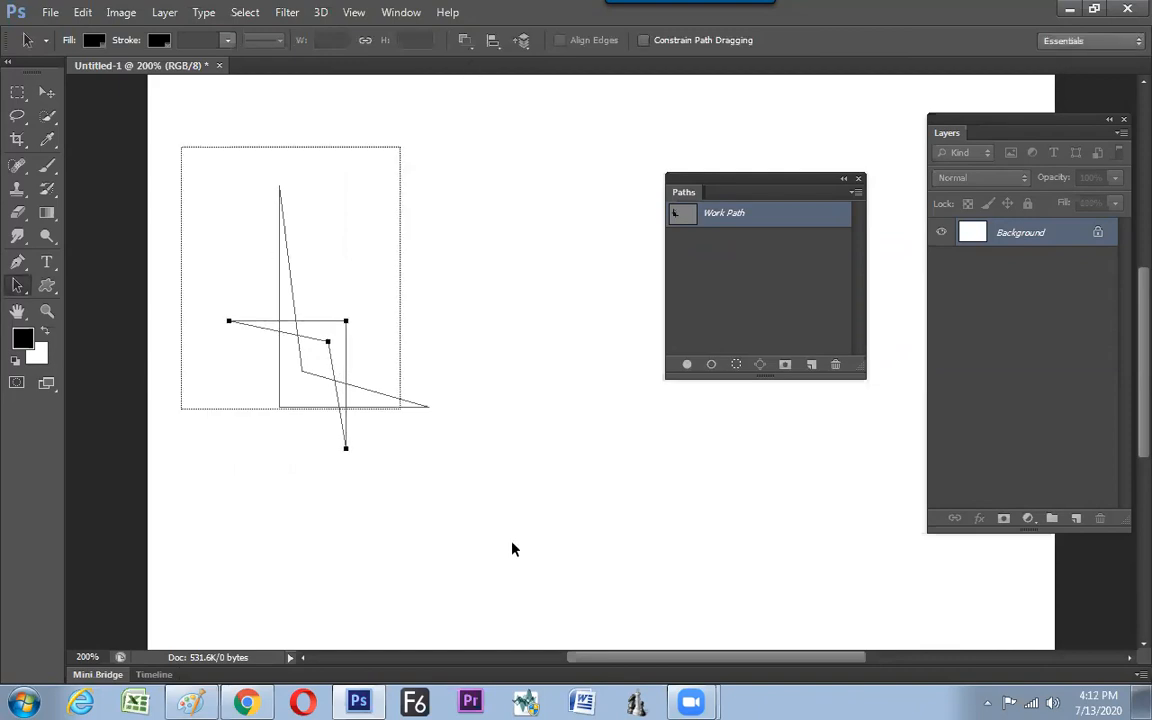
pyautogui.click(465, 42)
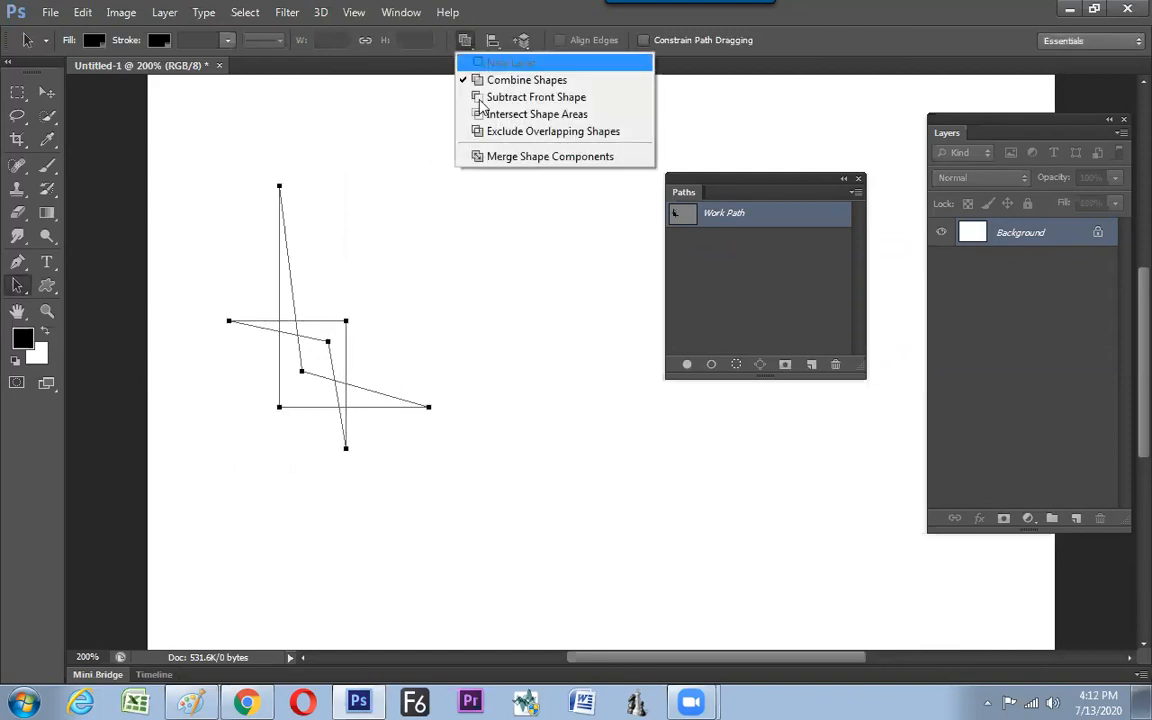
pyautogui.click(500, 160)
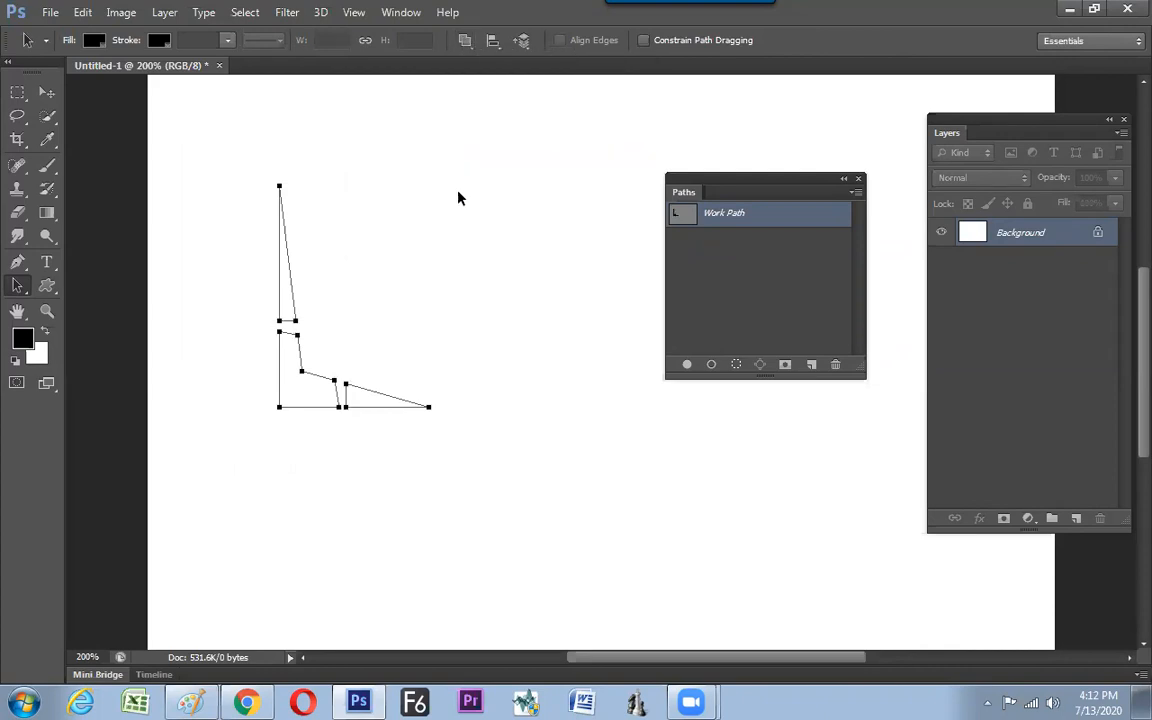
pyautogui.click(338, 411)
pyautogui.moveTo(315, 407); pyautogui.dragTo(321, 396)
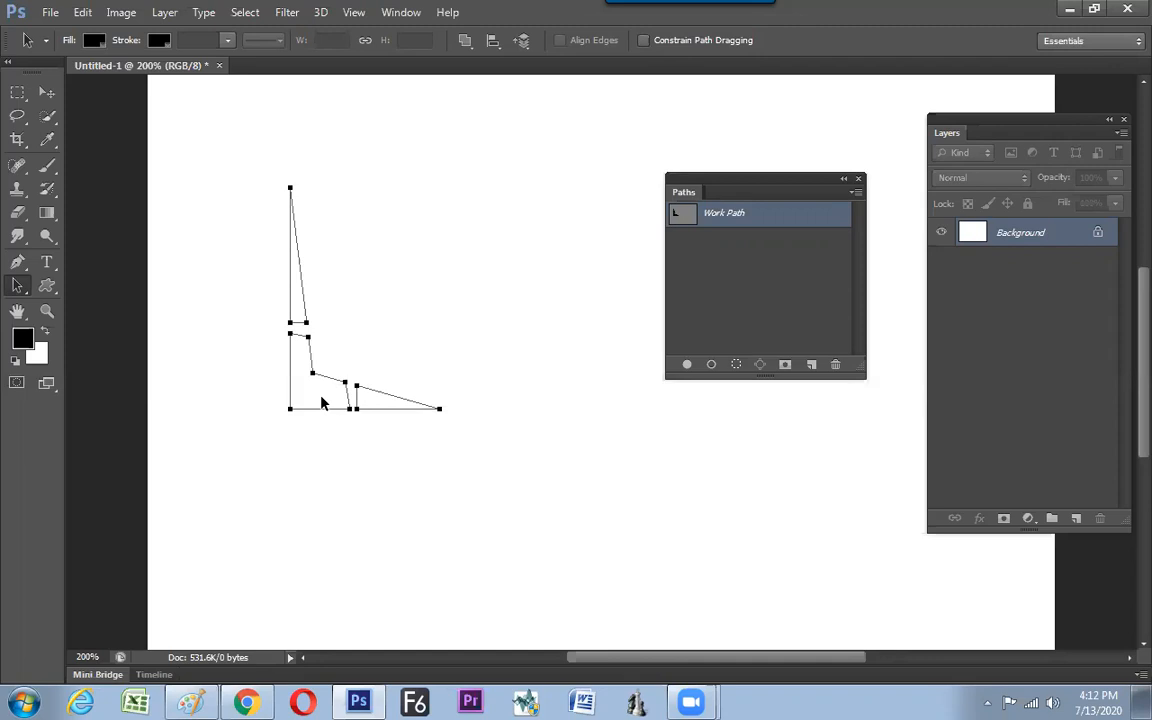
# Activate the Custom Shape tool and set its path operation to Combine Shapes
pyautogui.click(47, 285)
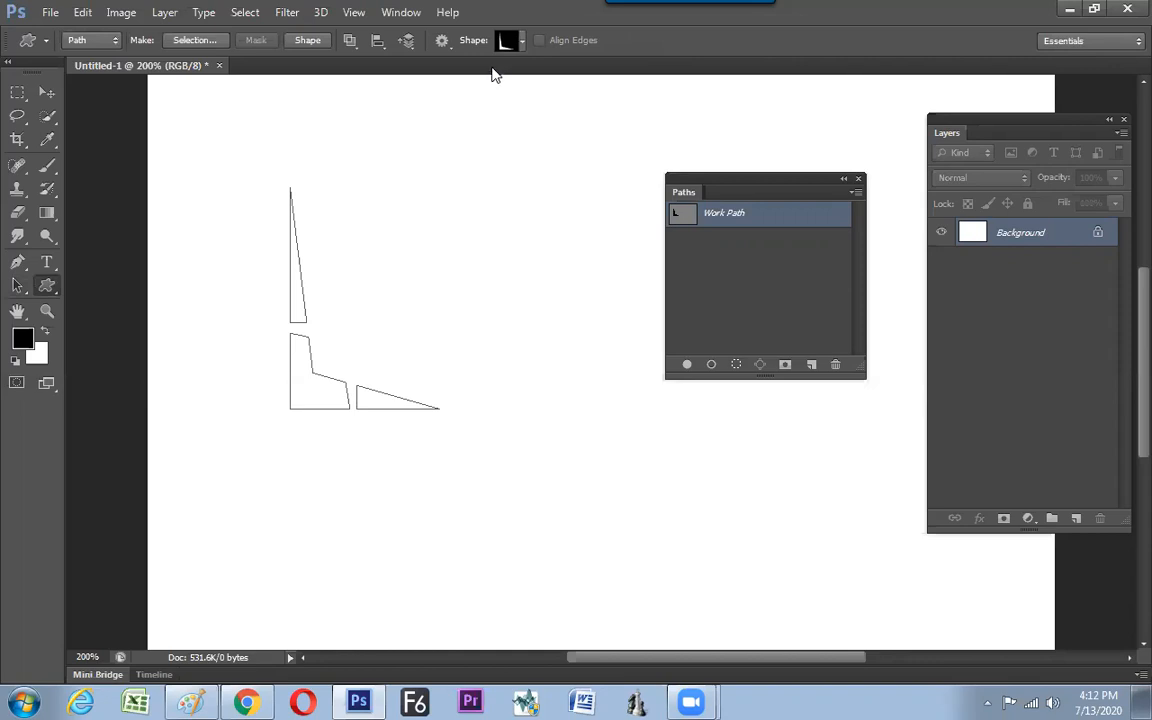
pyautogui.click(350, 42)
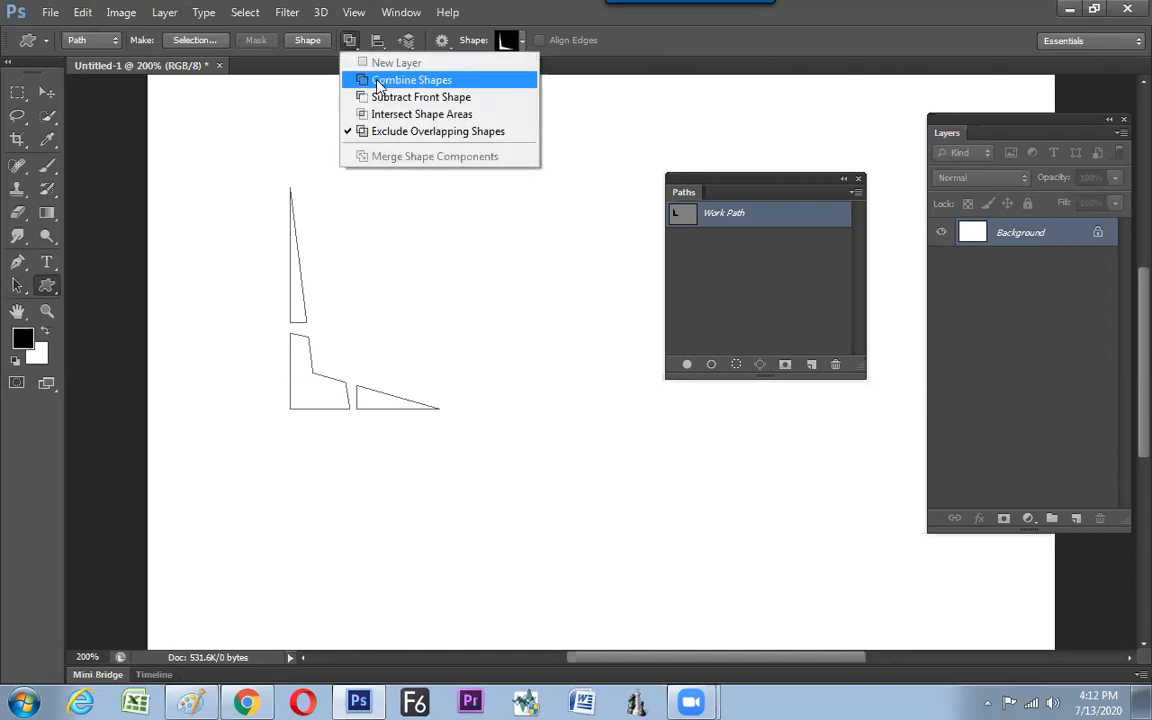
pyautogui.click(377, 83)
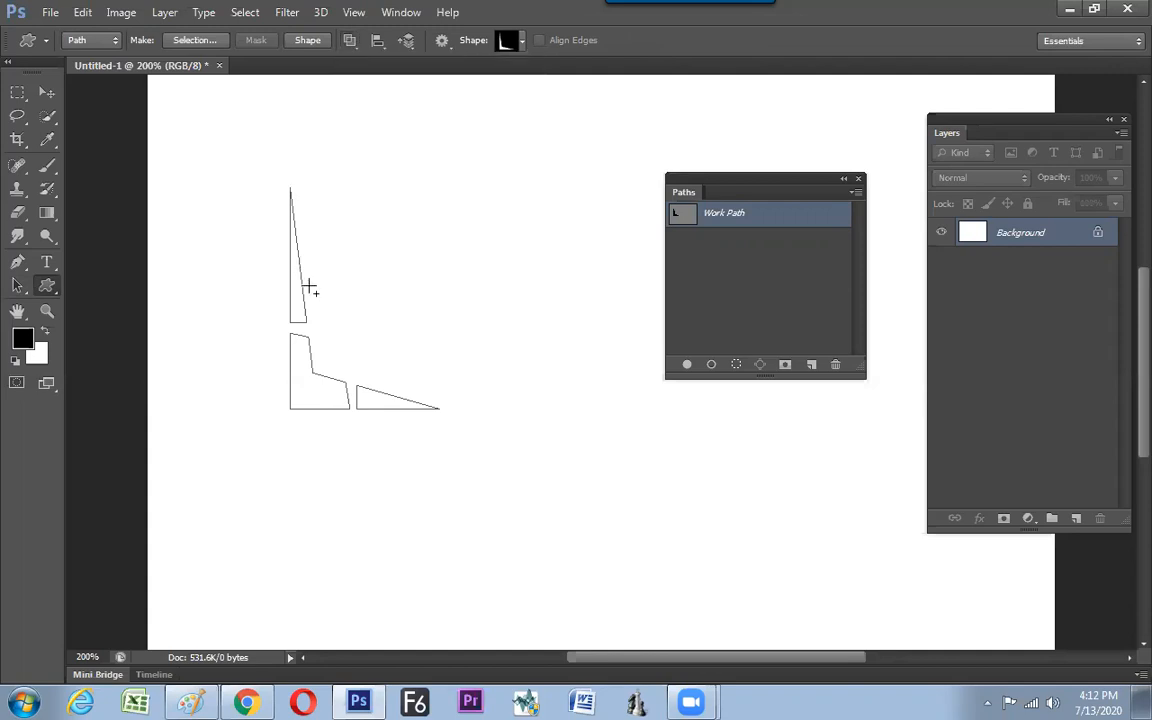
# Try to move the merged path with the Move tool
pyautogui.click(46, 92)
pyautogui.moveTo(289, 298); pyautogui.dragTo(295, 298)
pyautogui.click(588, 273)
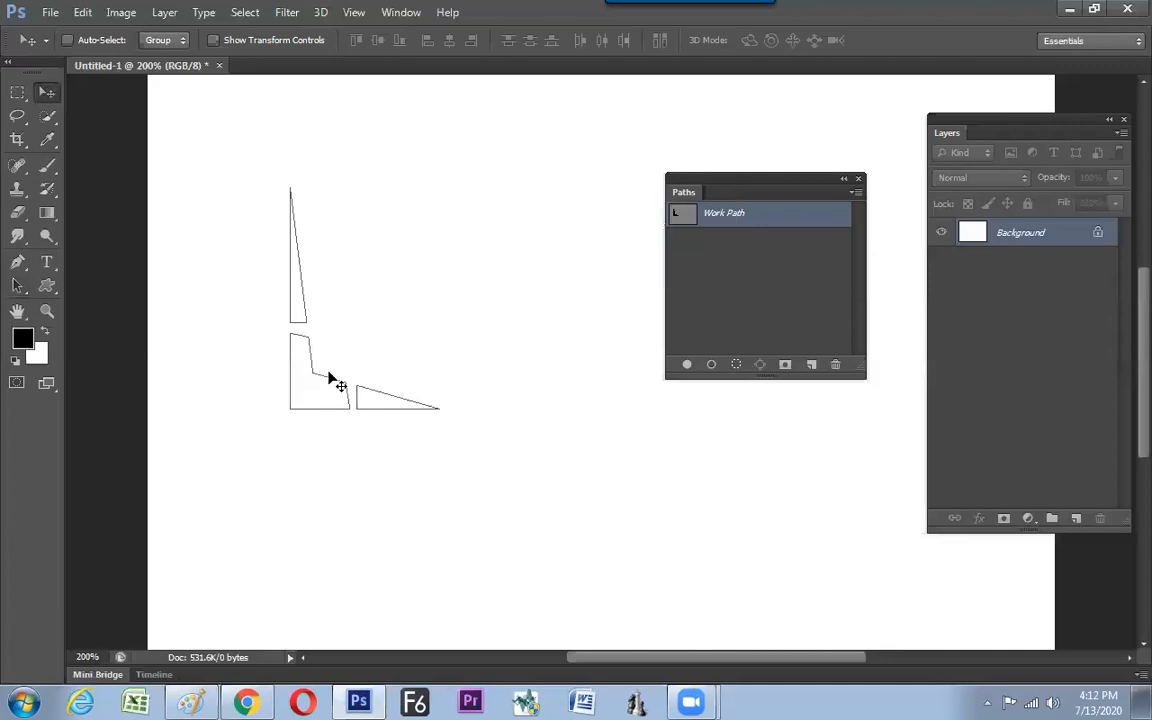
# Reposition the merged three-piece path slightly up and to the left with the Path Selection tool
pyautogui.click(17, 286)
pyautogui.moveTo(334, 414)
pyautogui.mouseDown()
pyautogui.moveTo(310, 406)
pyautogui.moveTo(342, 395)
pyautogui.mouseUp()
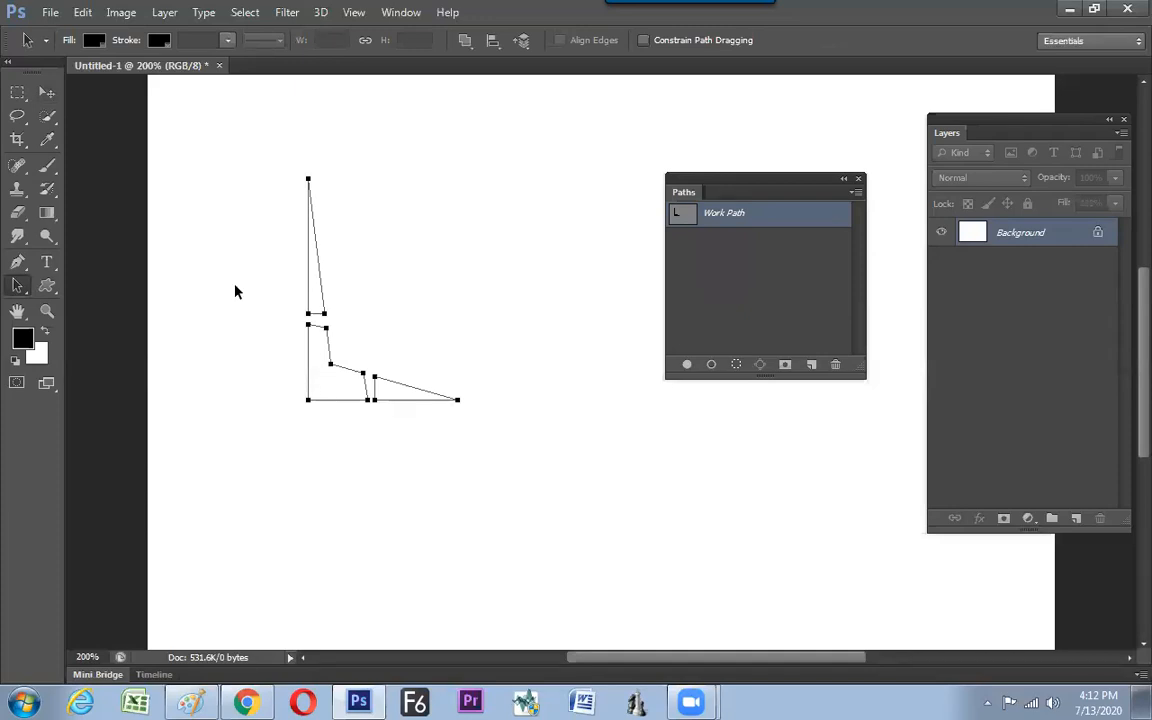
pyautogui.moveTo(308, 380); pyautogui.dragTo(294, 359)
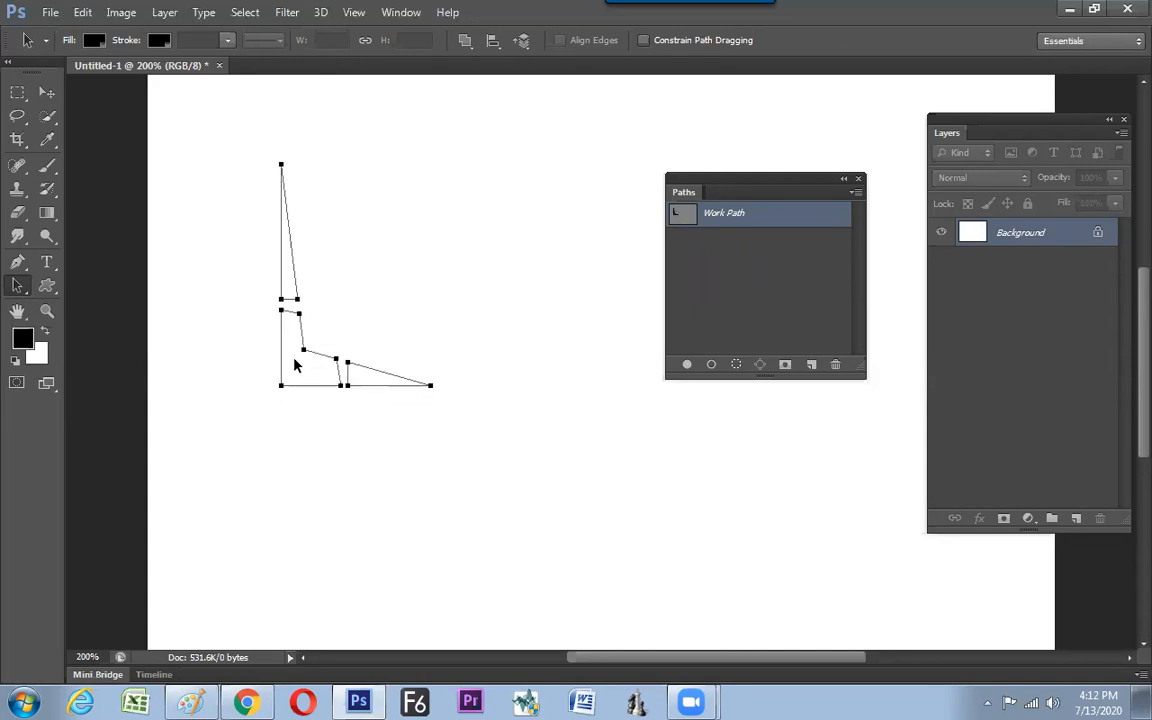
# Turn the merged path into a selection and add a new layer above the Background
pyautogui.rightClick(296, 366)
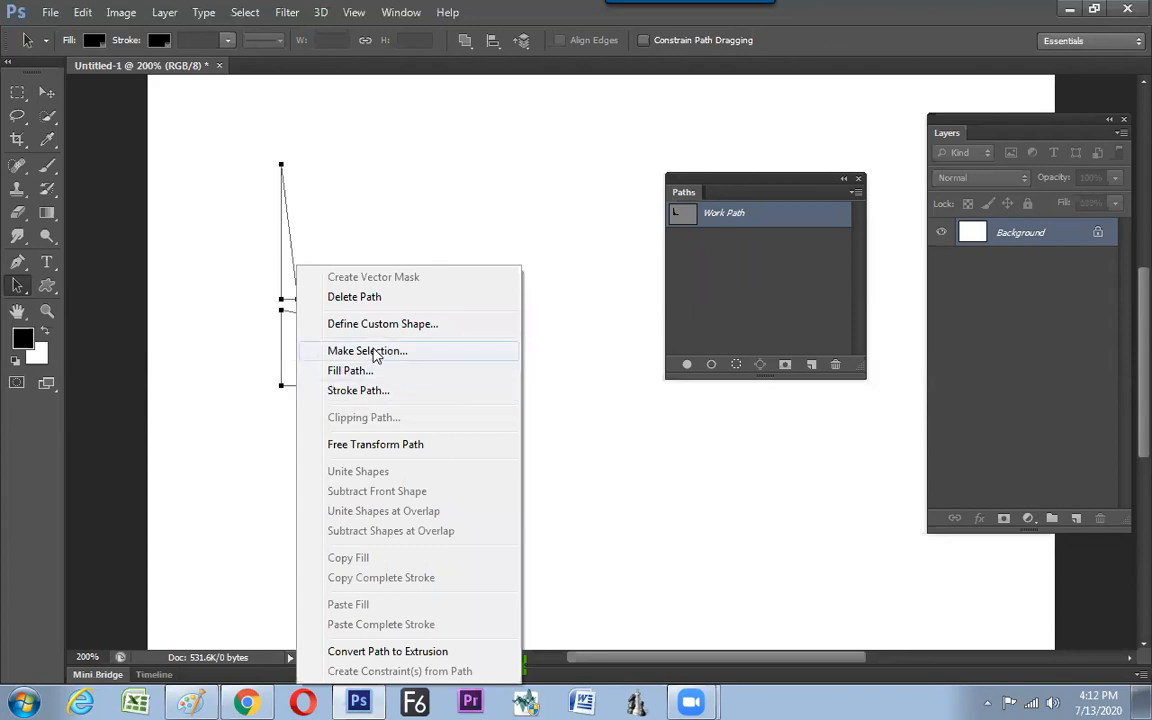
pyautogui.click(342, 350)
pyautogui.click(666, 204)
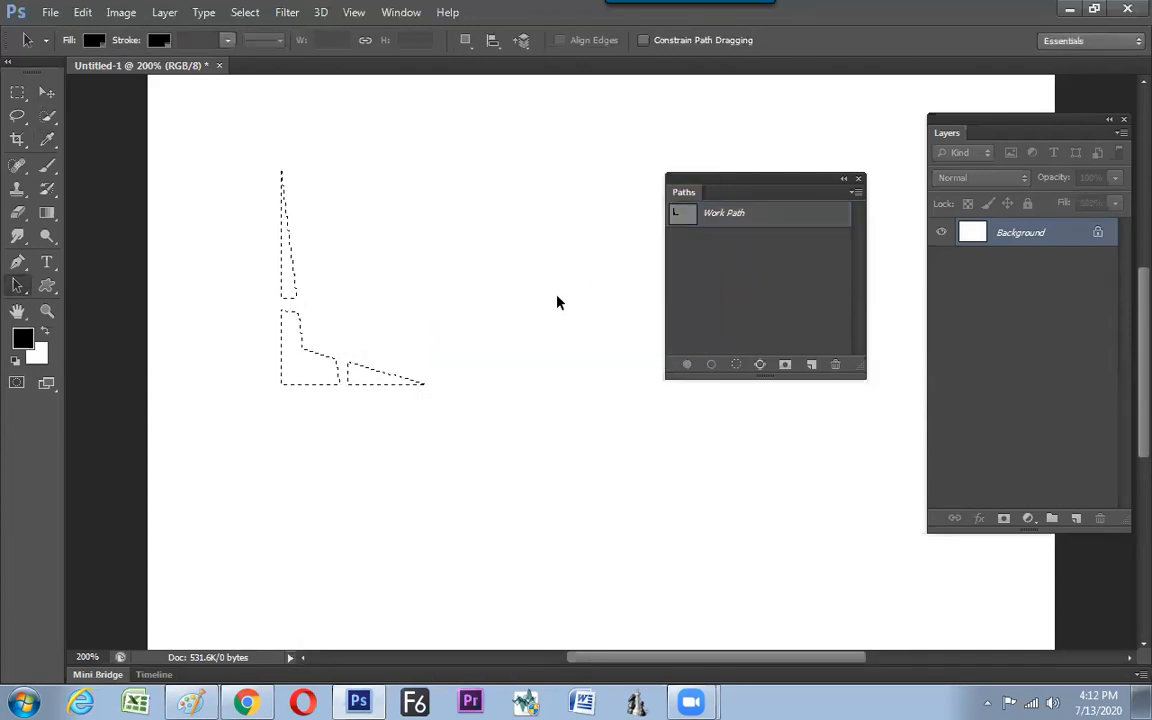
pyautogui.click(1076, 518)
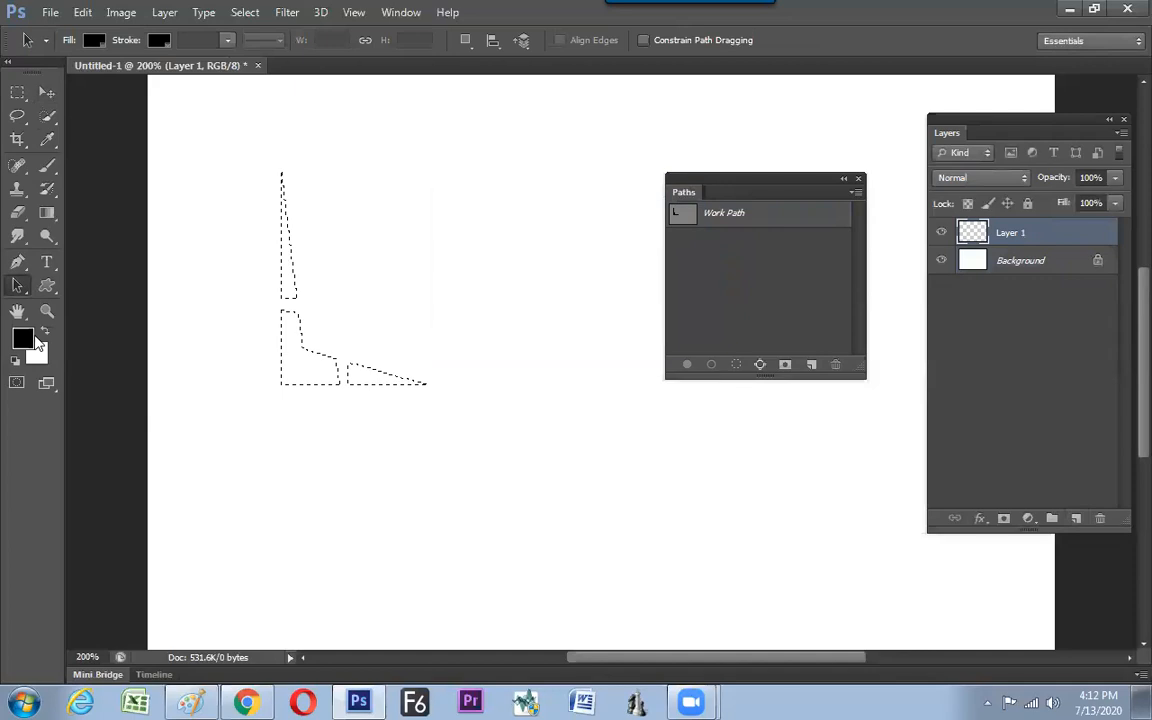
# Set the foreground color to bright pink, fill the selection with it on Layer 1, and deselect
pyautogui.click(27, 346)
pyautogui.click(541, 183)
pyautogui.click(605, 181)
pyautogui.click(730, 164)
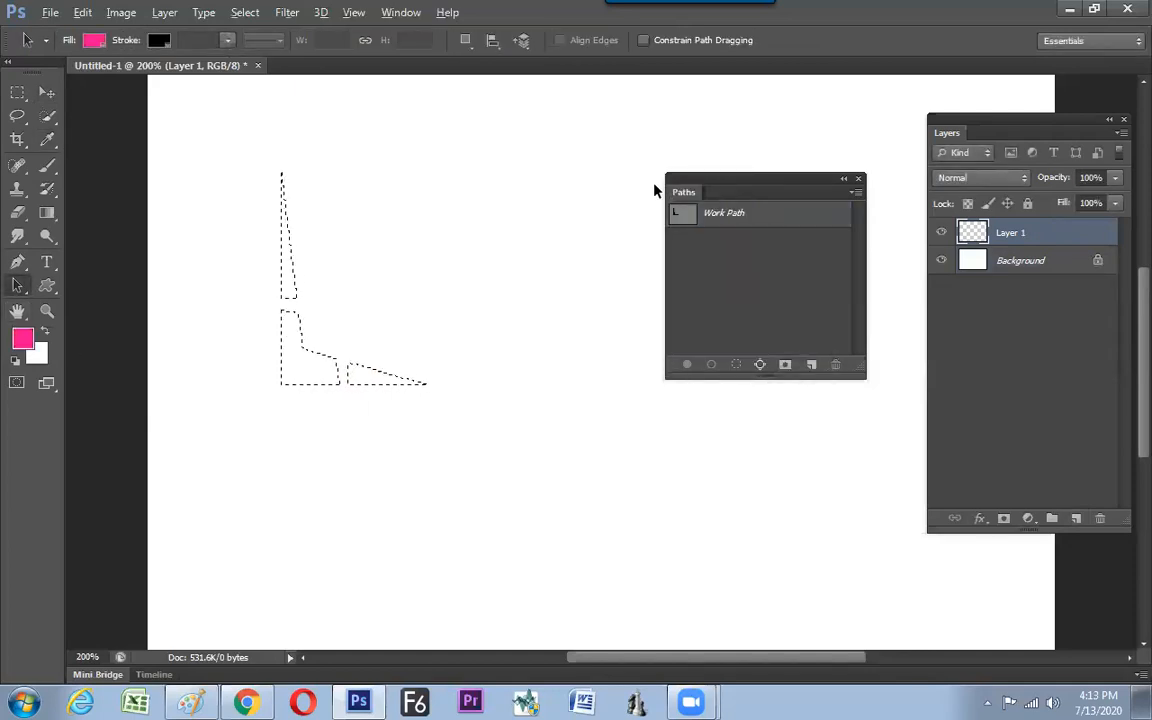
pyautogui.hotkey('alt', 'BackSpace')
pyautogui.hotkey('ctrl', 'd')
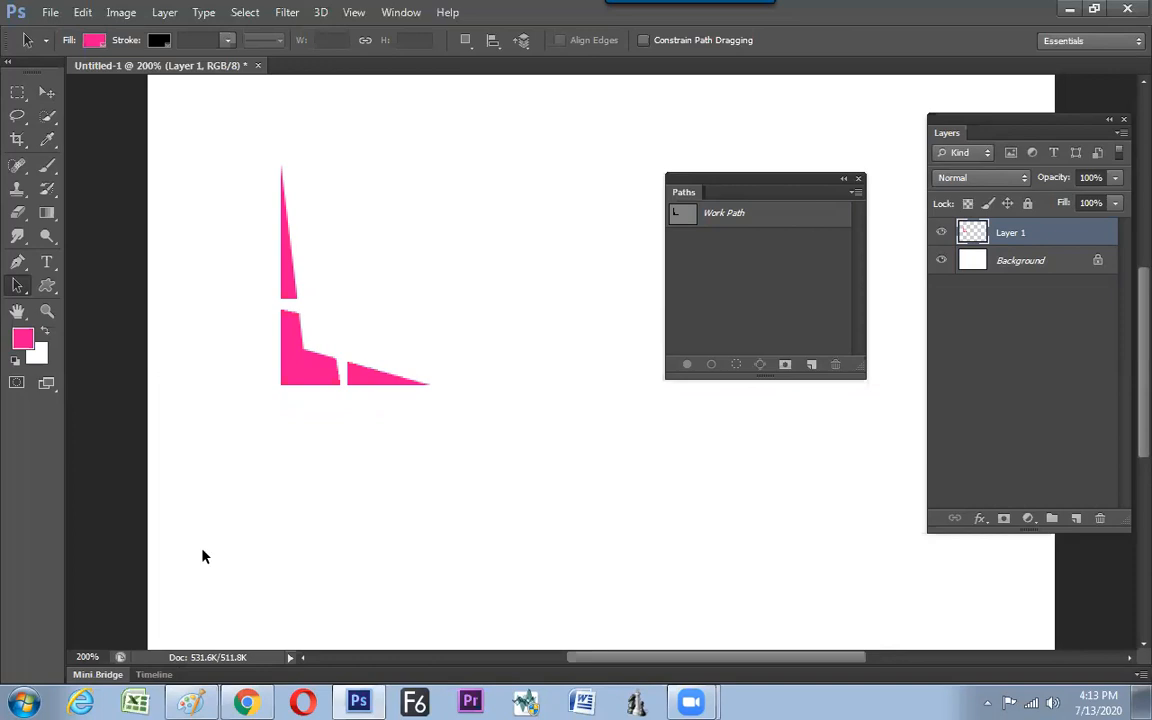
# Switch to Paint, draw a red check mark beside the "Edit - define costume shape" note, and return to Photoshop
pyautogui.click(198, 699)
pyautogui.moveTo(855, 453); pyautogui.dragTo(894, 446)
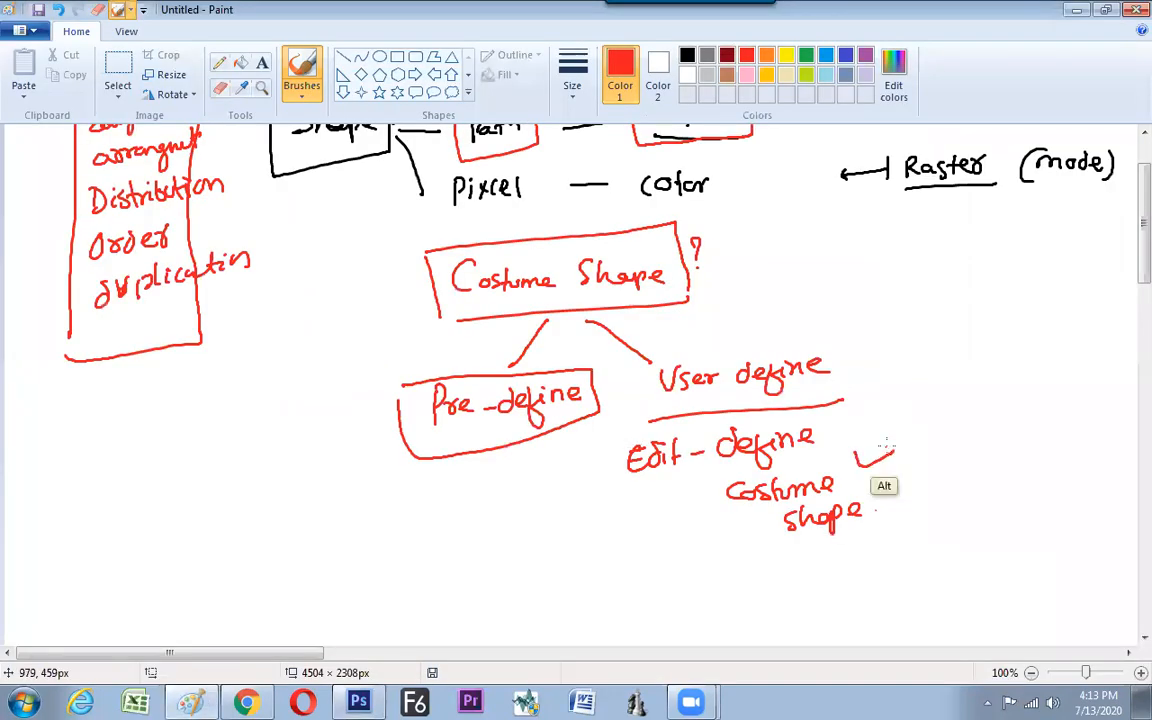
pyautogui.hotkey('alt', 'Tab')
pyautogui.hotkey('alt', 'Tab')
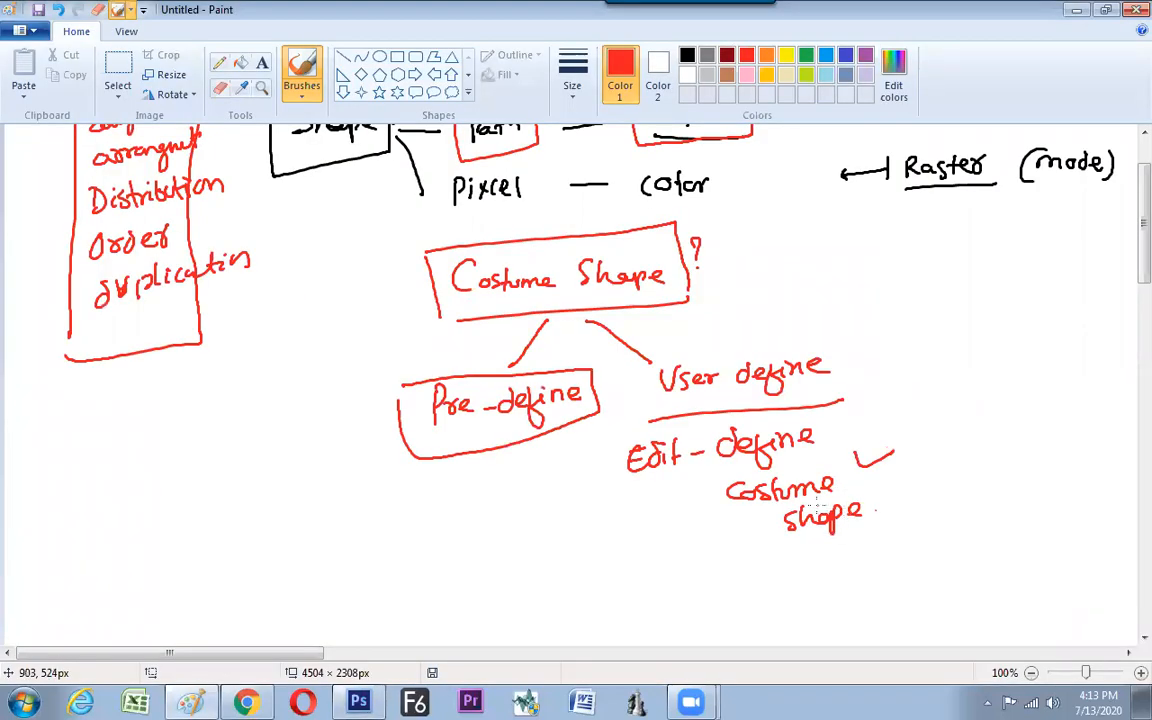
pyautogui.hotkey('alt', 'Tab')
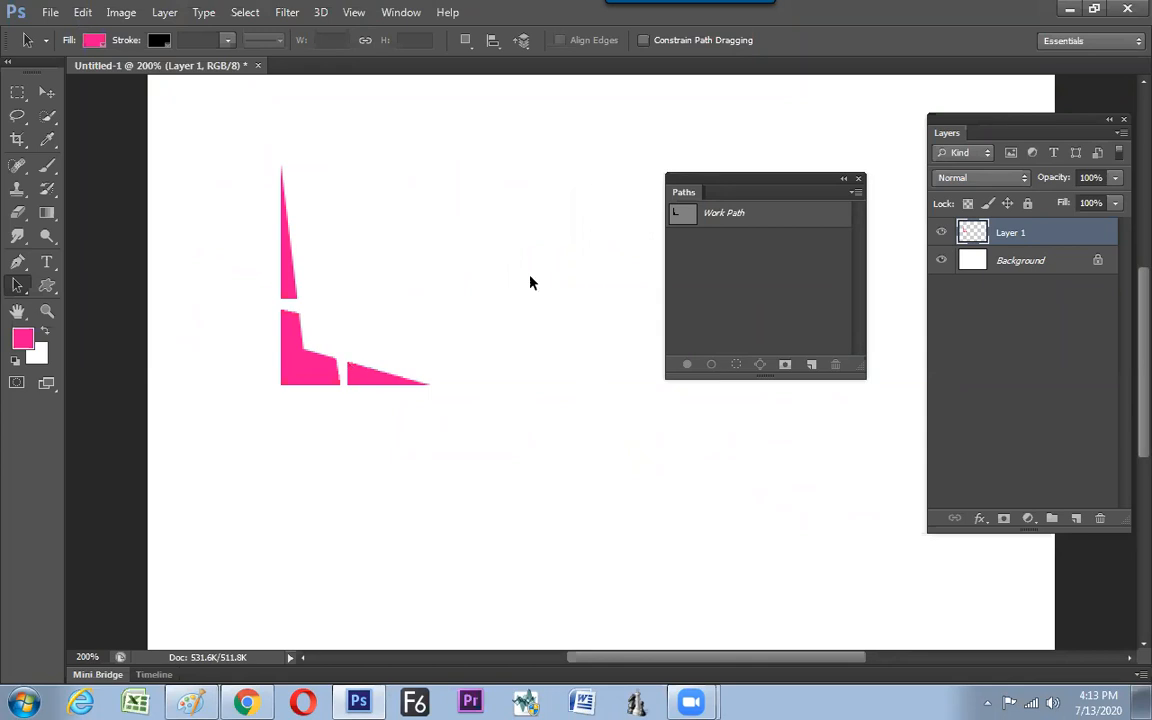
# Turn the Work Path into a new anti-aliased selection with a 0 px feather radius and deselect it with the Rectangular Marquee tool
pyautogui.moveTo(723, 183); pyautogui.dragTo(679, 179)
pyautogui.click(713, 212)
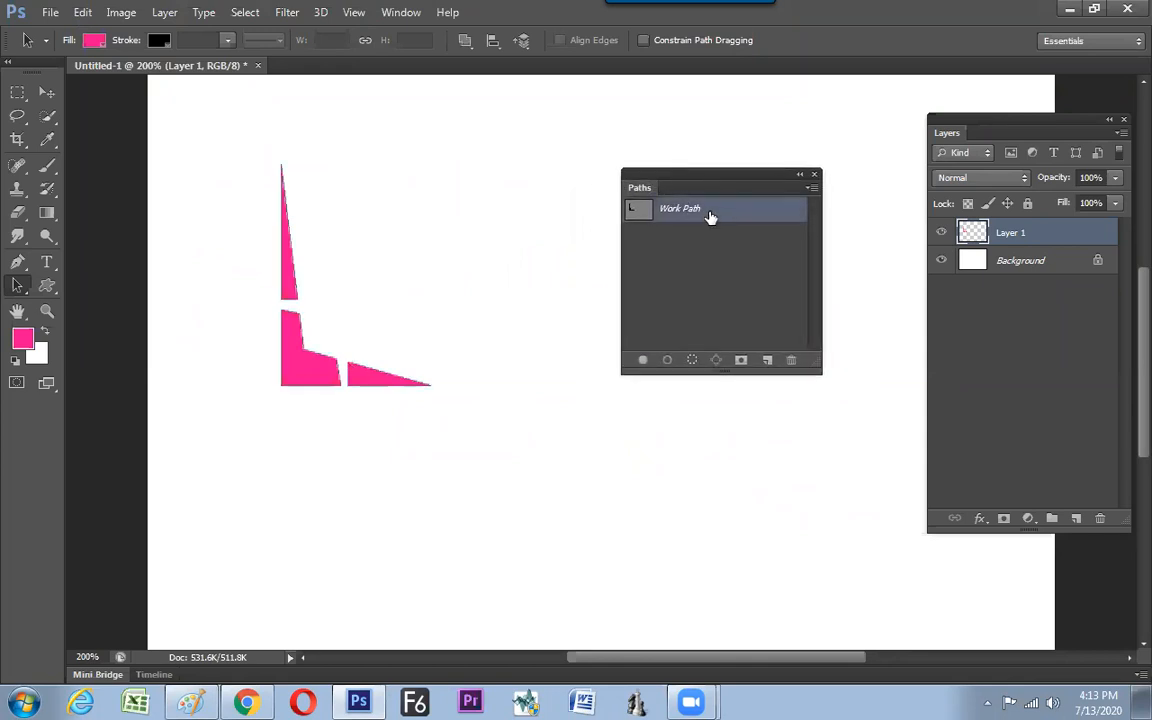
pyautogui.click(18, 287)
pyautogui.click(74, 287)
pyautogui.click(285, 283)
pyautogui.rightClick(289, 298)
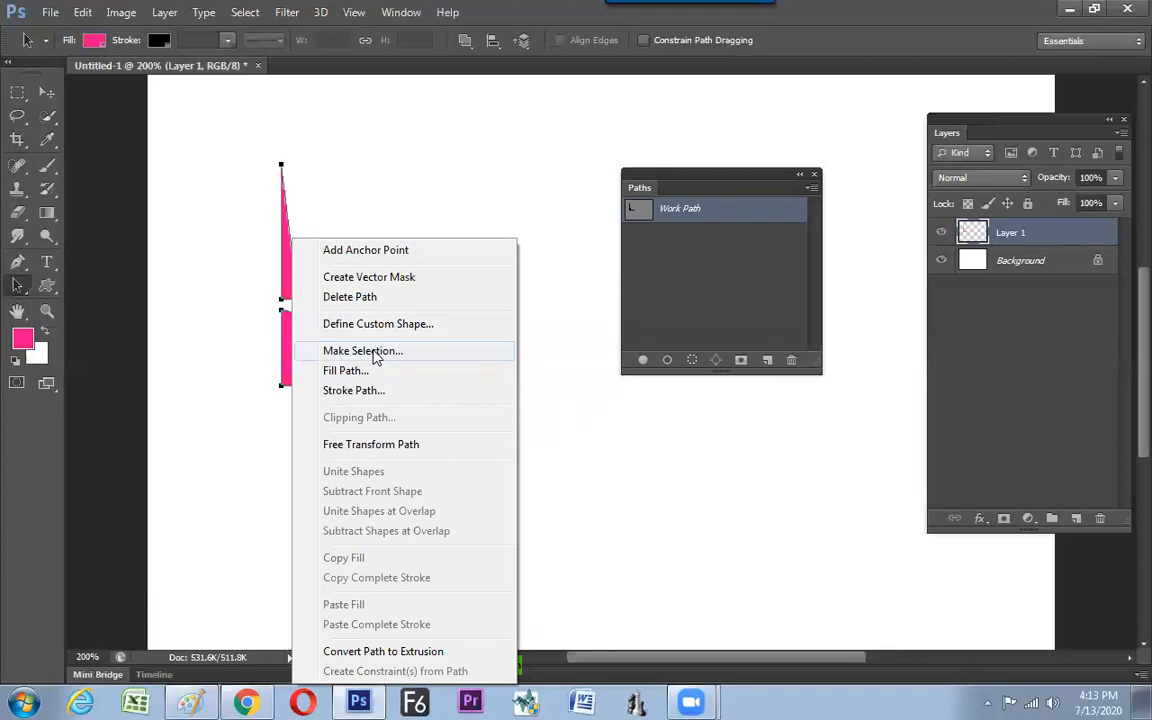
pyautogui.click(375, 352)
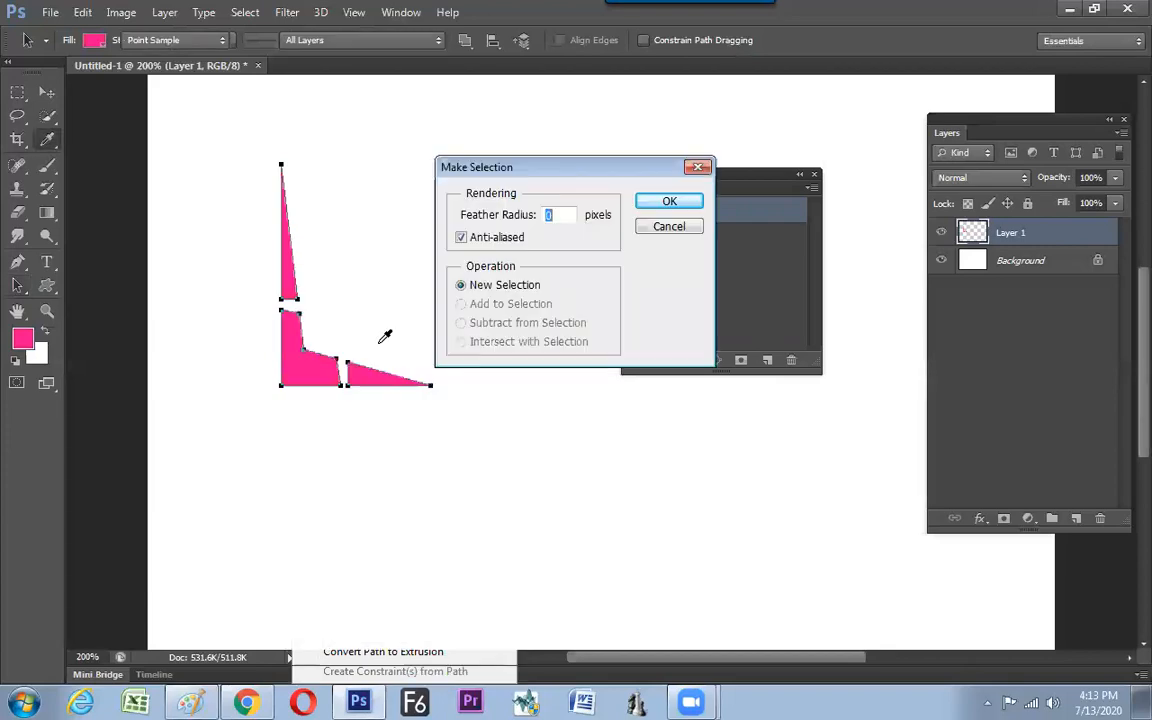
pyautogui.click(655, 202)
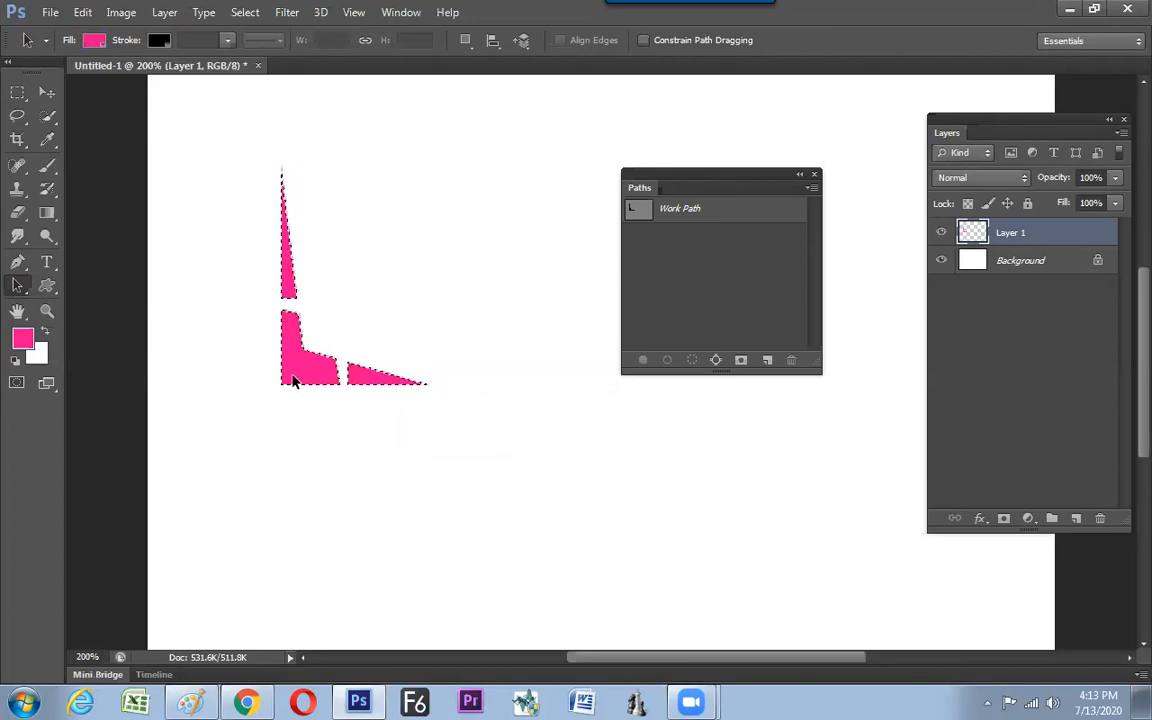
pyautogui.click(17, 92)
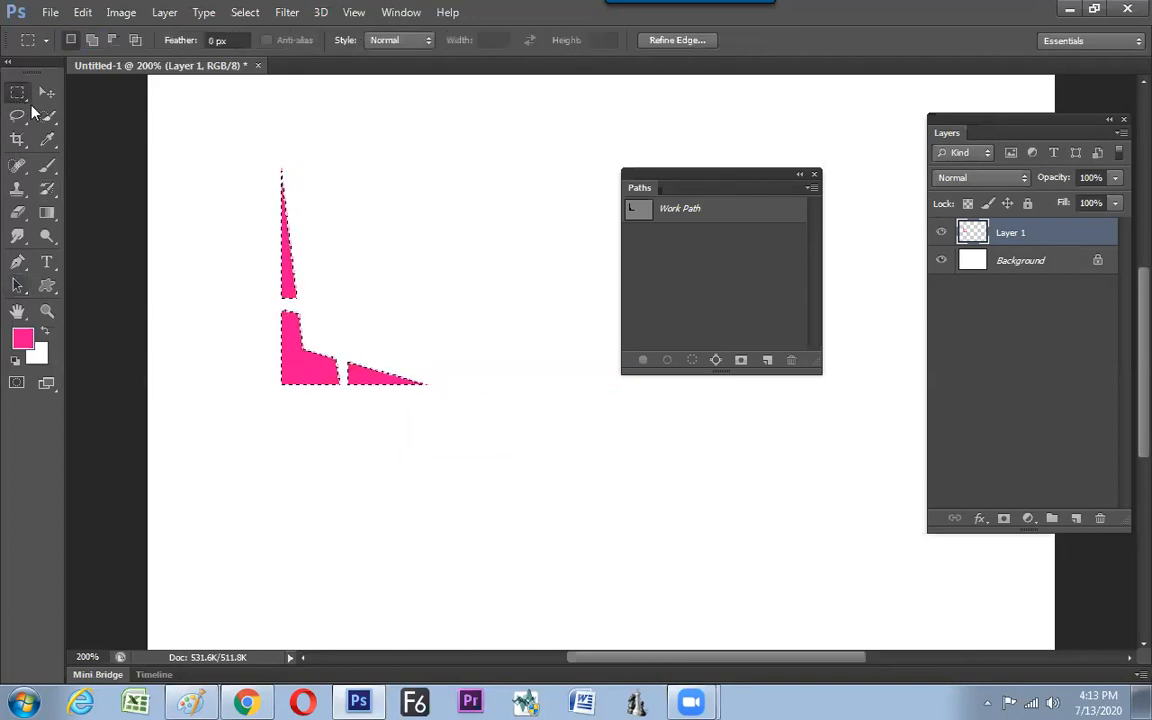
pyautogui.click(302, 289)
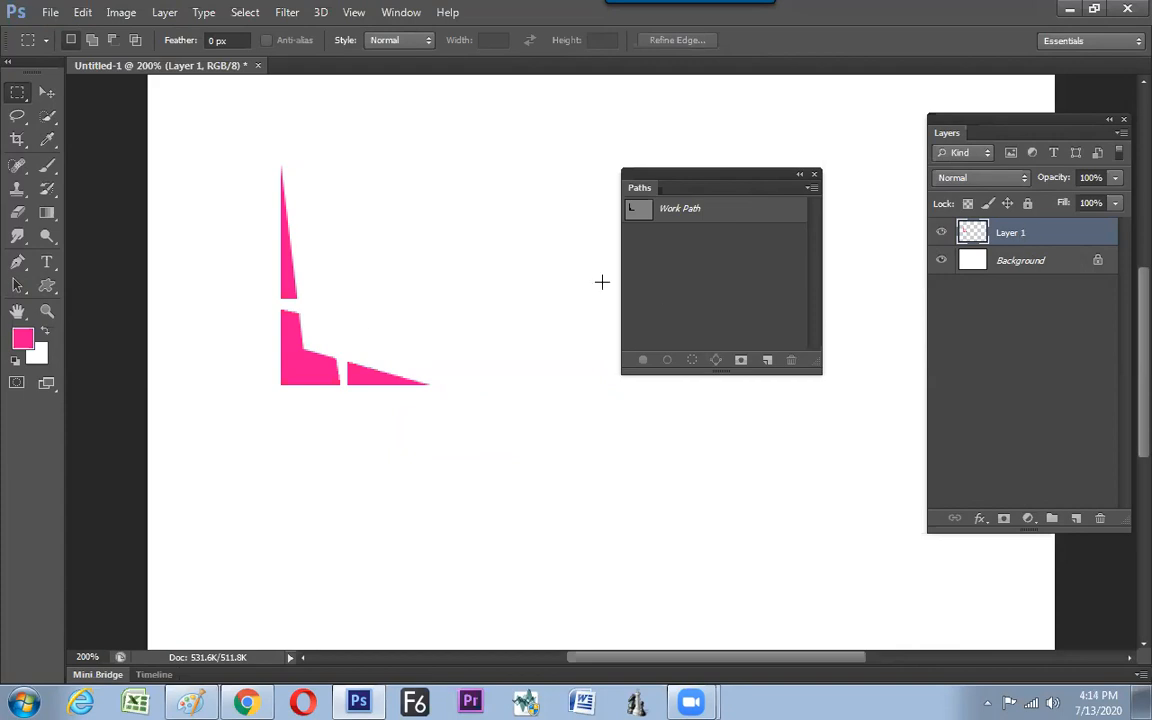
# Reposition the pink shape with the Move tool and delete Layer 1
pyautogui.press('v')
pyautogui.moveTo(334, 372); pyautogui.dragTo(398, 330)
pyautogui.moveTo(389, 330); pyautogui.dragTo(503, 369)
pyautogui.press('Delete')
pyautogui.press('Delete')
pyautogui.press('Delete')
pyautogui.press('Delete')
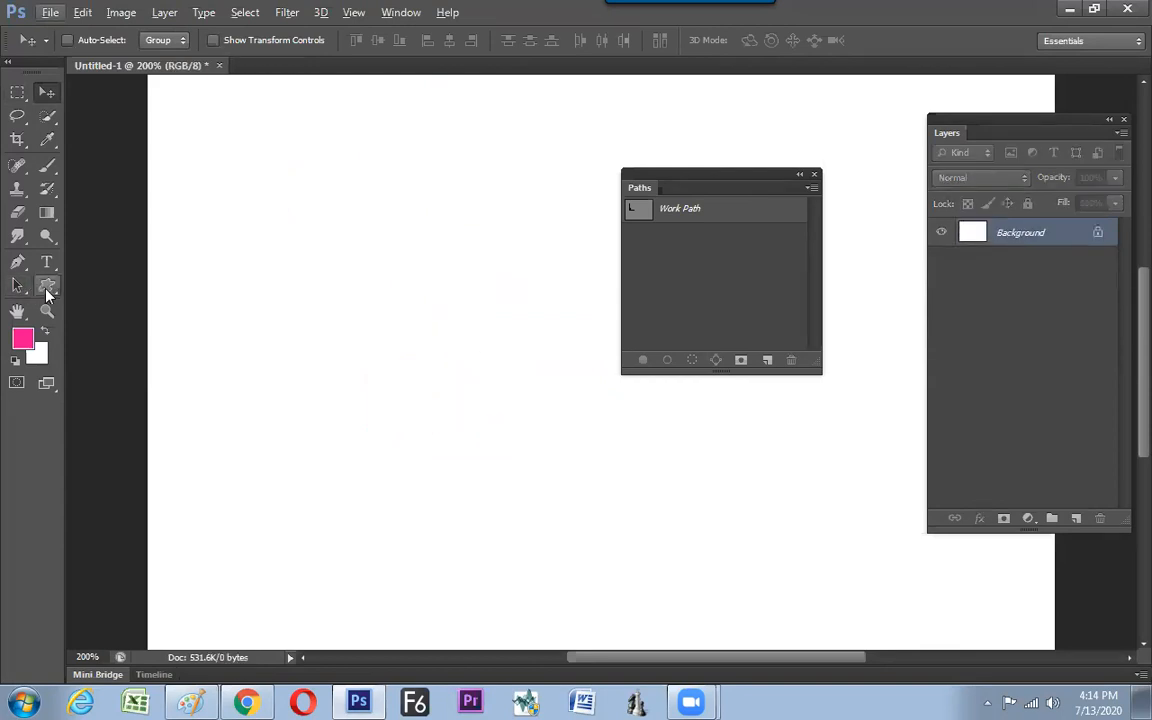
# Activate the Custom Shape tool and choose the predefined butterfly shape
pyautogui.moveTo(45, 289); pyautogui.dragTo(97, 307)
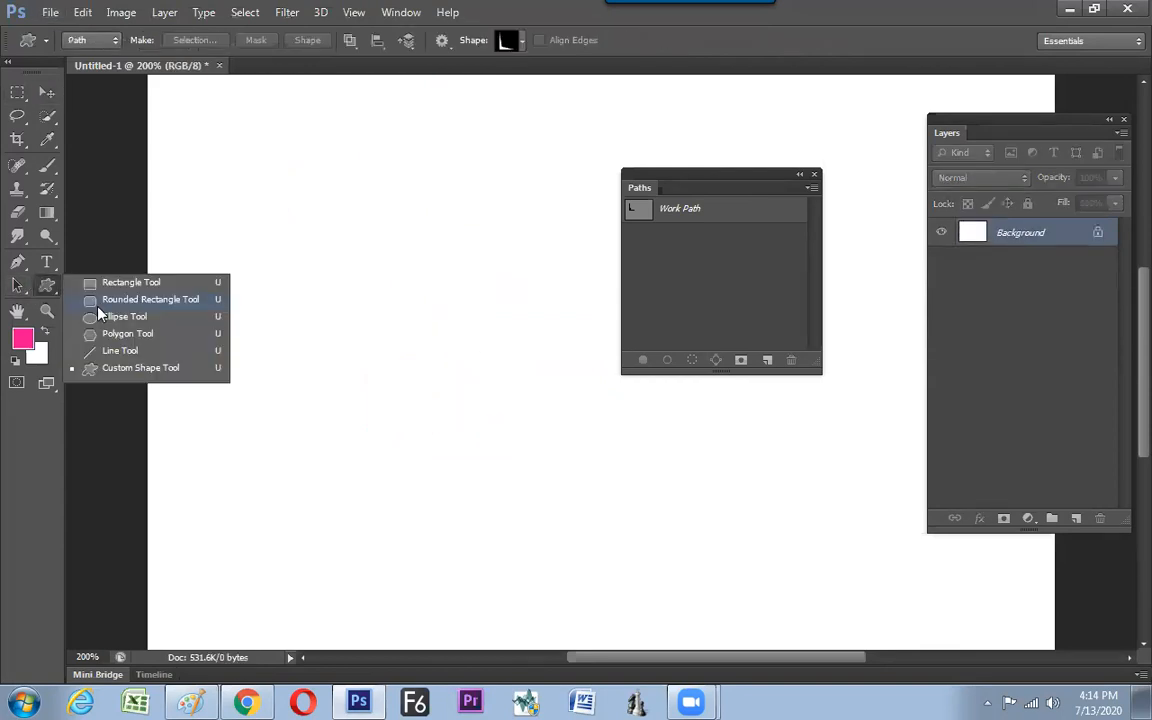
pyautogui.click(132, 369)
pyautogui.click(521, 42)
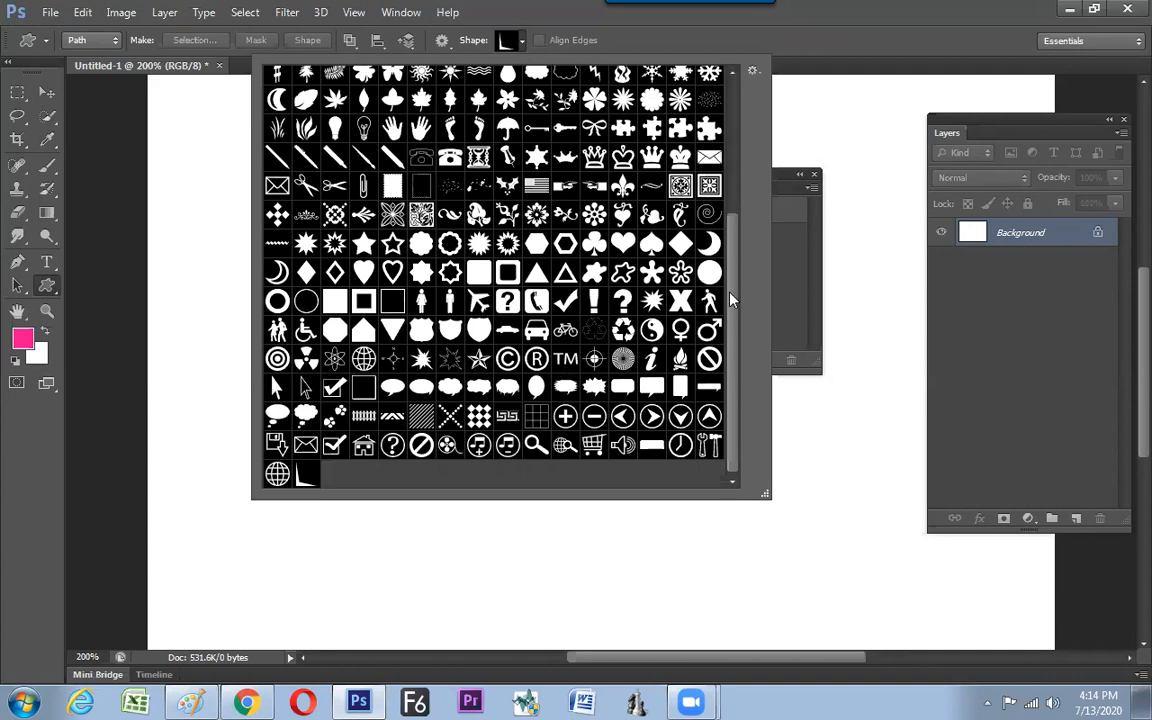
pyautogui.scroll(5, 730, 300)
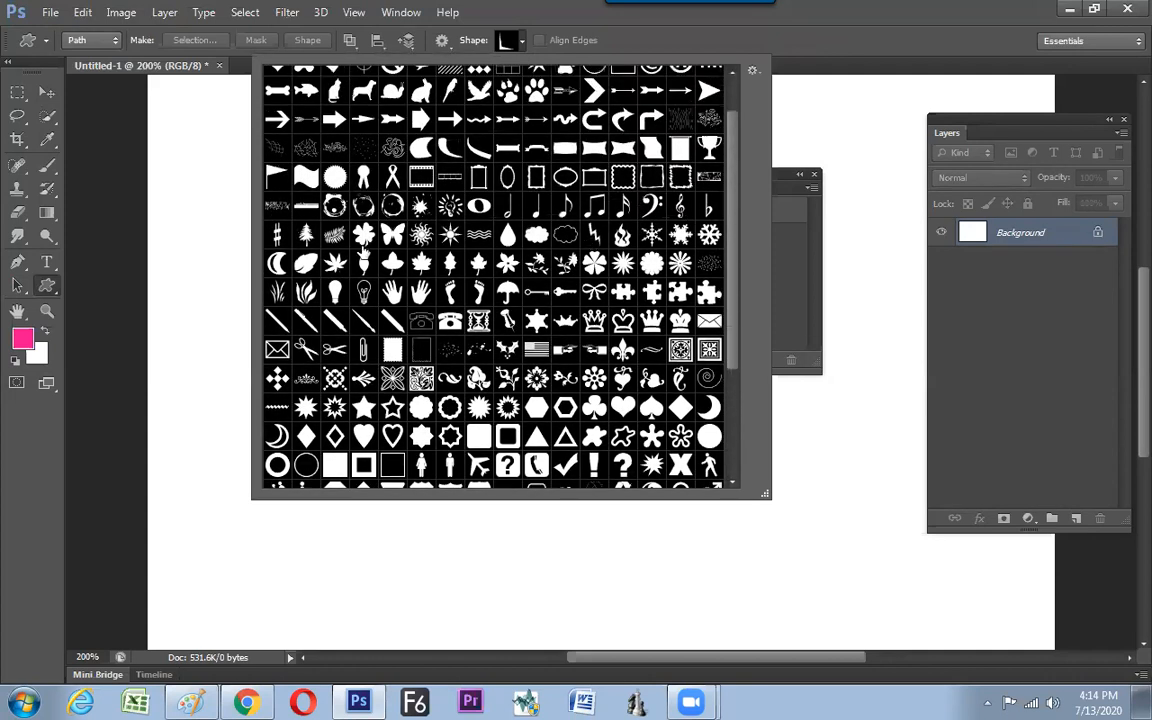
pyautogui.click(393, 235)
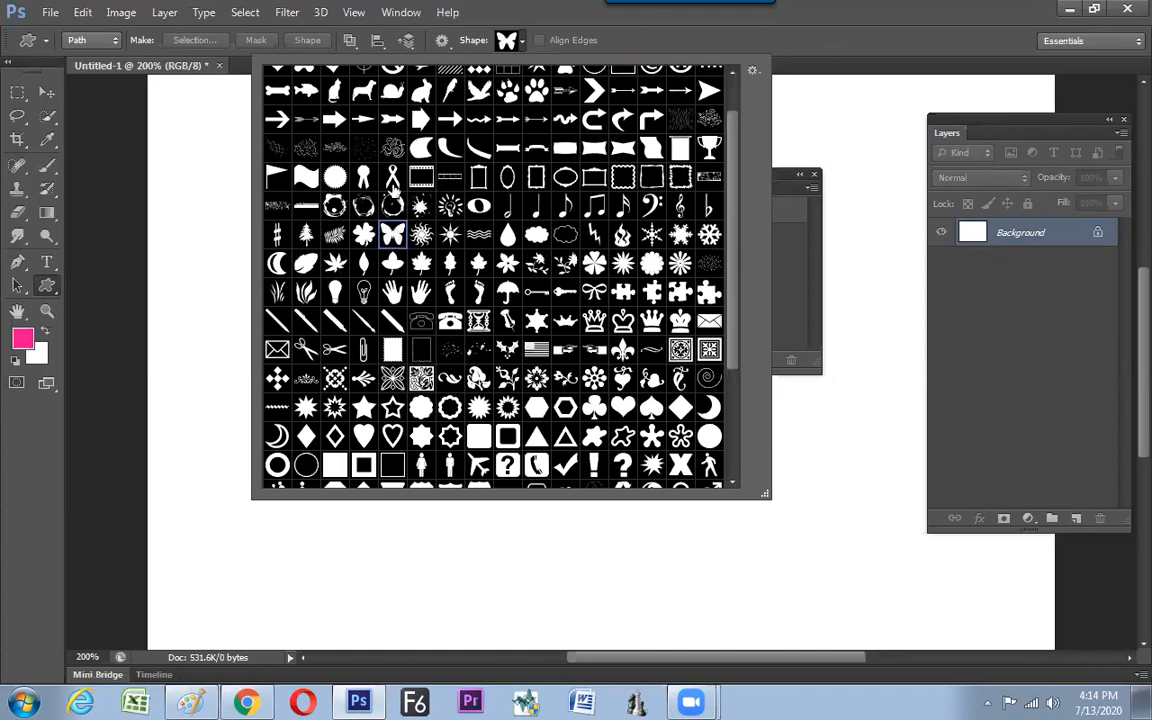
pyautogui.click(353, 41)
pyautogui.click(374, 80)
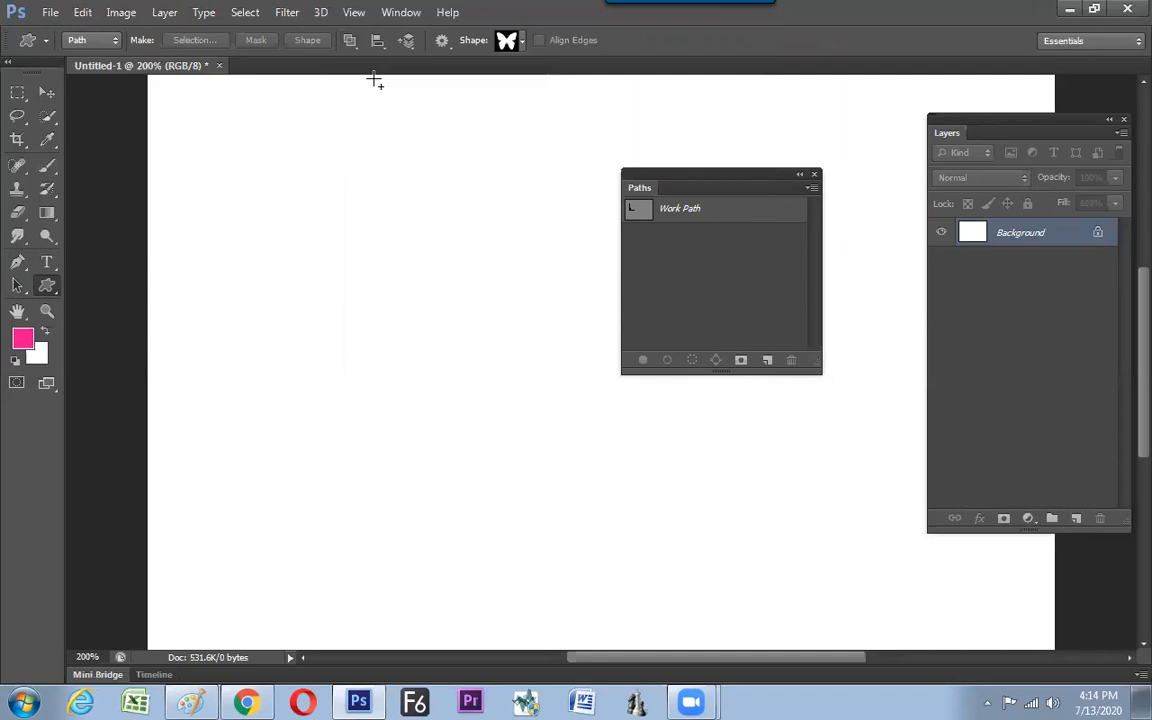
# Set the Custom Shape tool to Shape mode with a bright pink fill
pyautogui.click(97, 39)
pyautogui.click(90, 59)
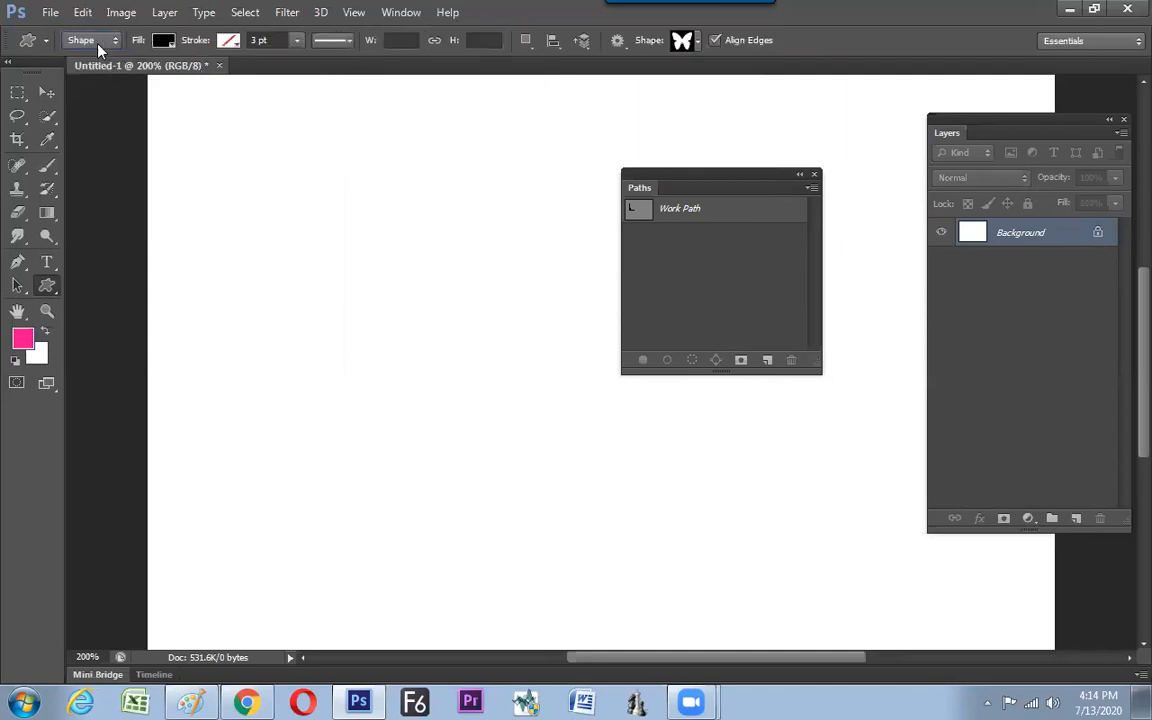
pyautogui.click(100, 41)
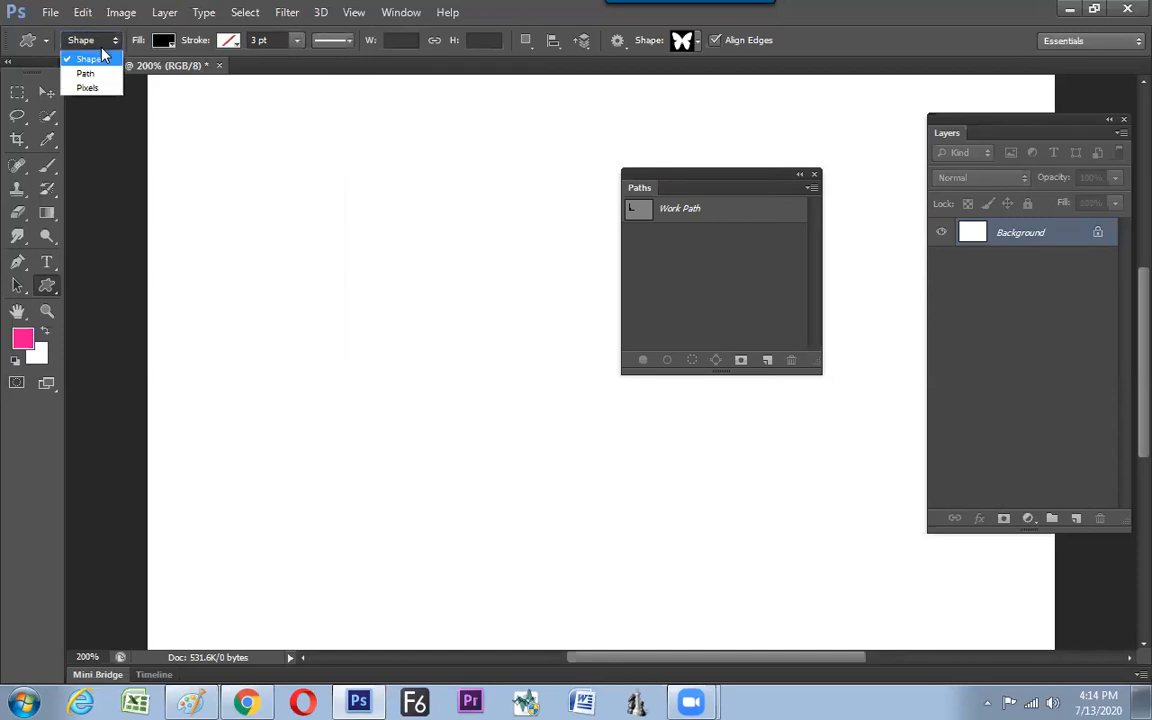
pyautogui.click(90, 71)
pyautogui.click(94, 40)
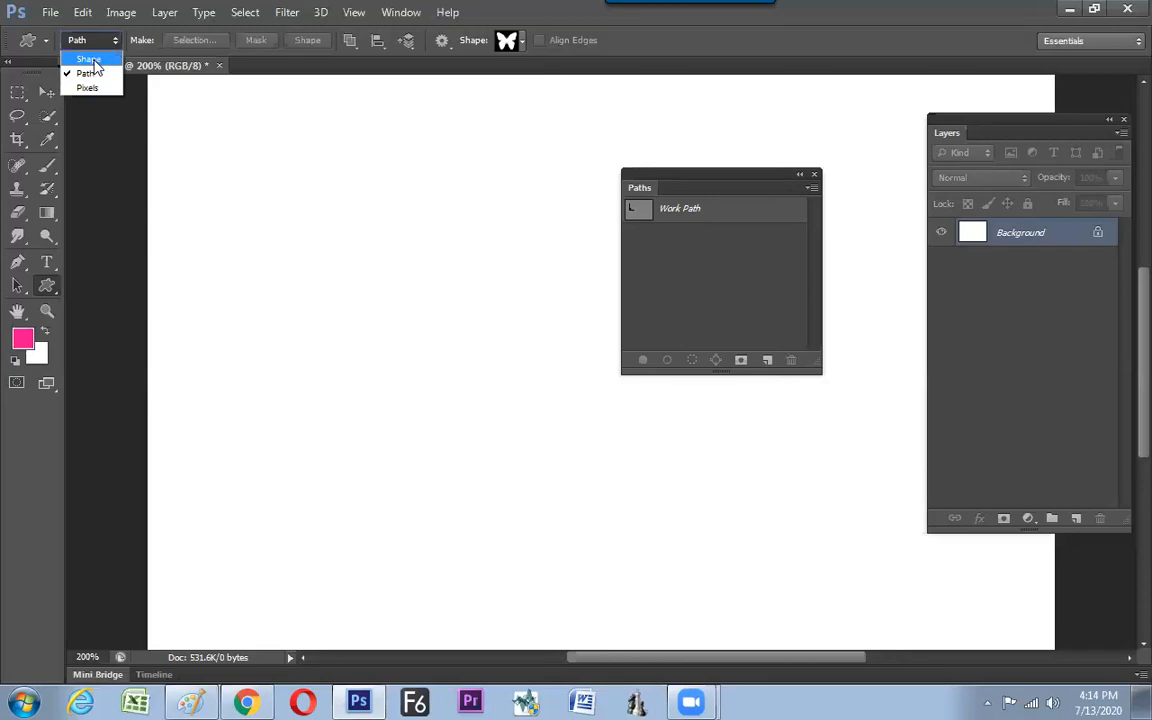
pyautogui.click(94, 60)
pyautogui.click(160, 40)
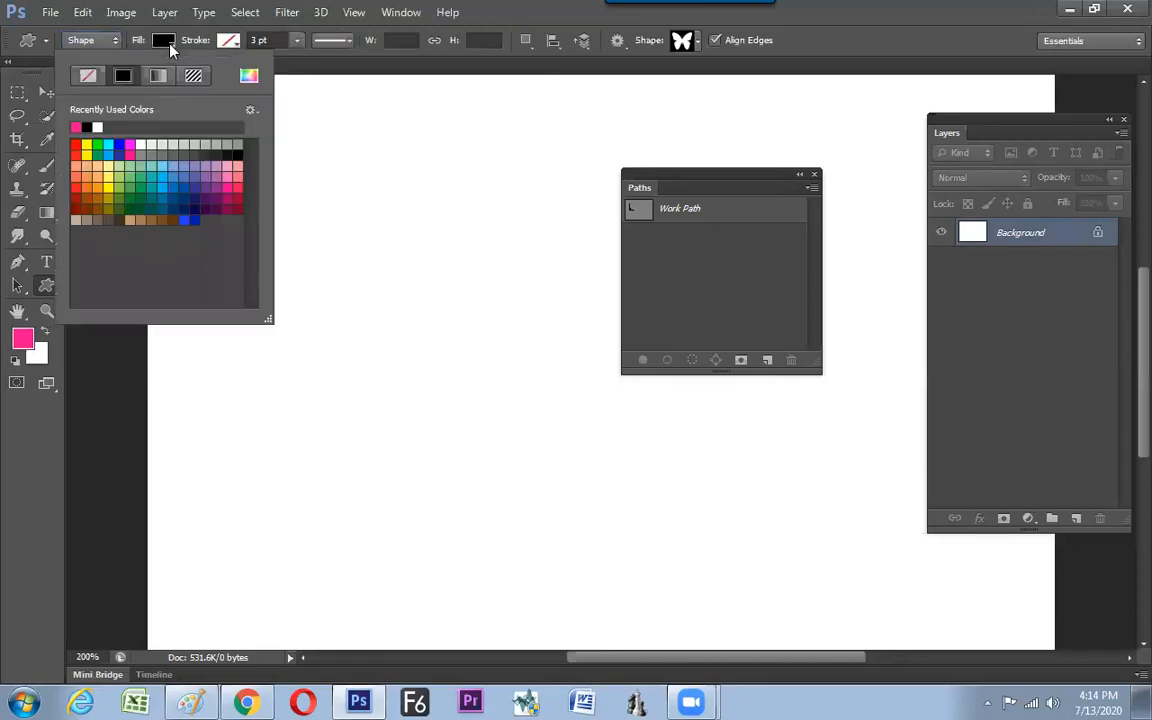
pyautogui.click(131, 152)
# Draw a butterfly about 135 by 118 px beside the Paths panel and change its fill to light blue
pyautogui.moveTo(335, 163); pyautogui.dragTo(545, 475)
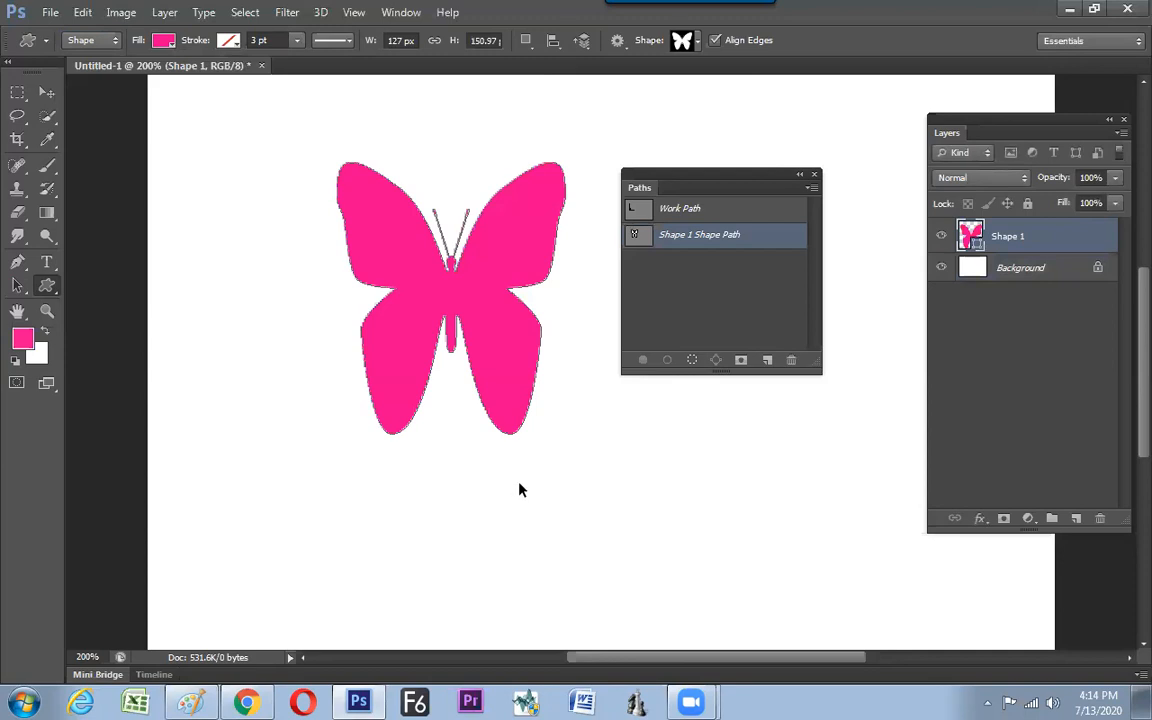
pyautogui.hotkey('ctrl', 'z')
pyautogui.moveTo(287, 170); pyautogui.dragTo(525, 430)
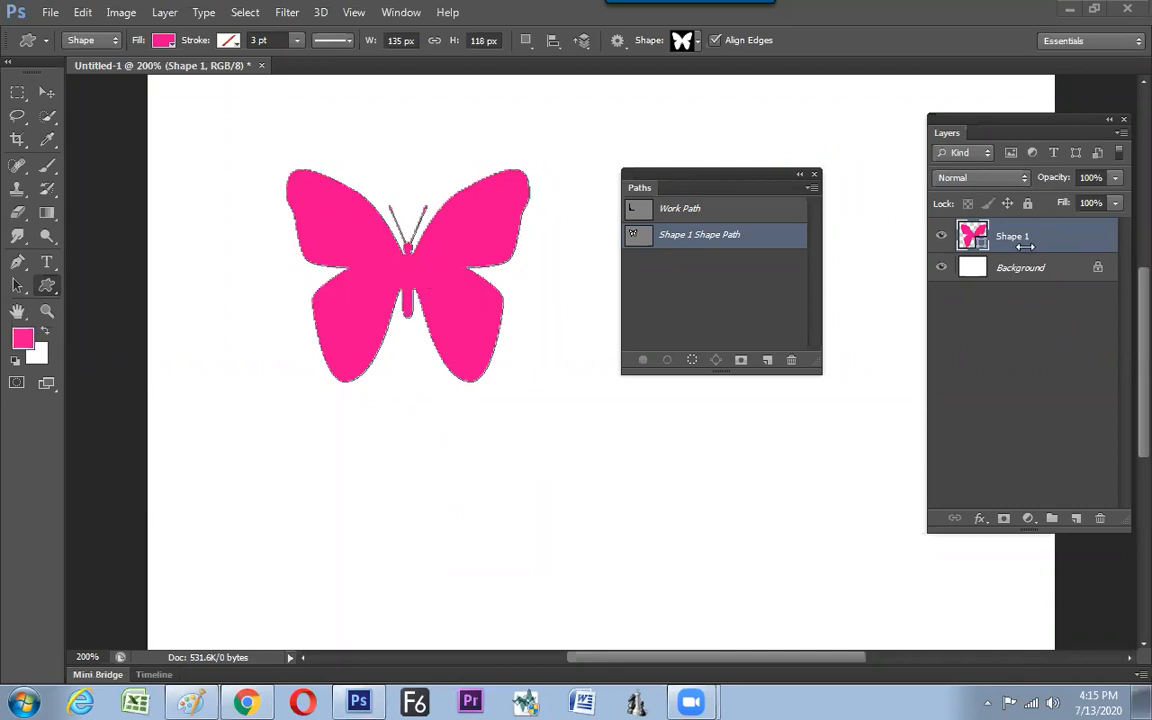
pyautogui.click(163, 40)
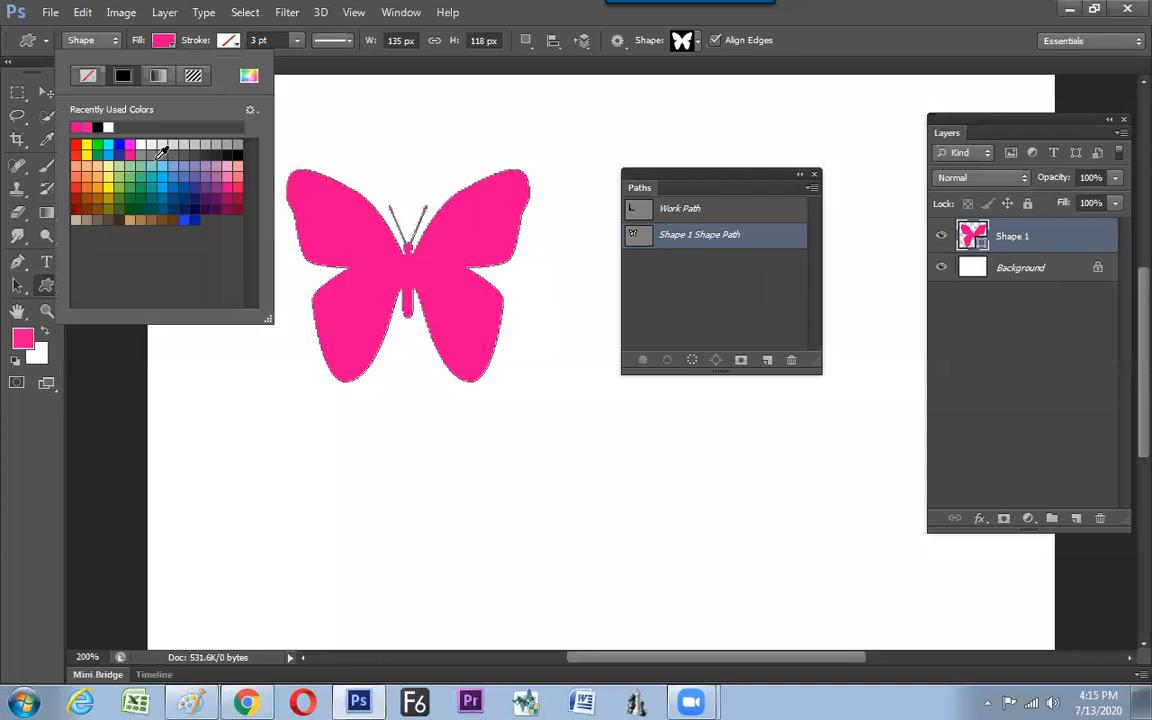
pyautogui.click(163, 164)
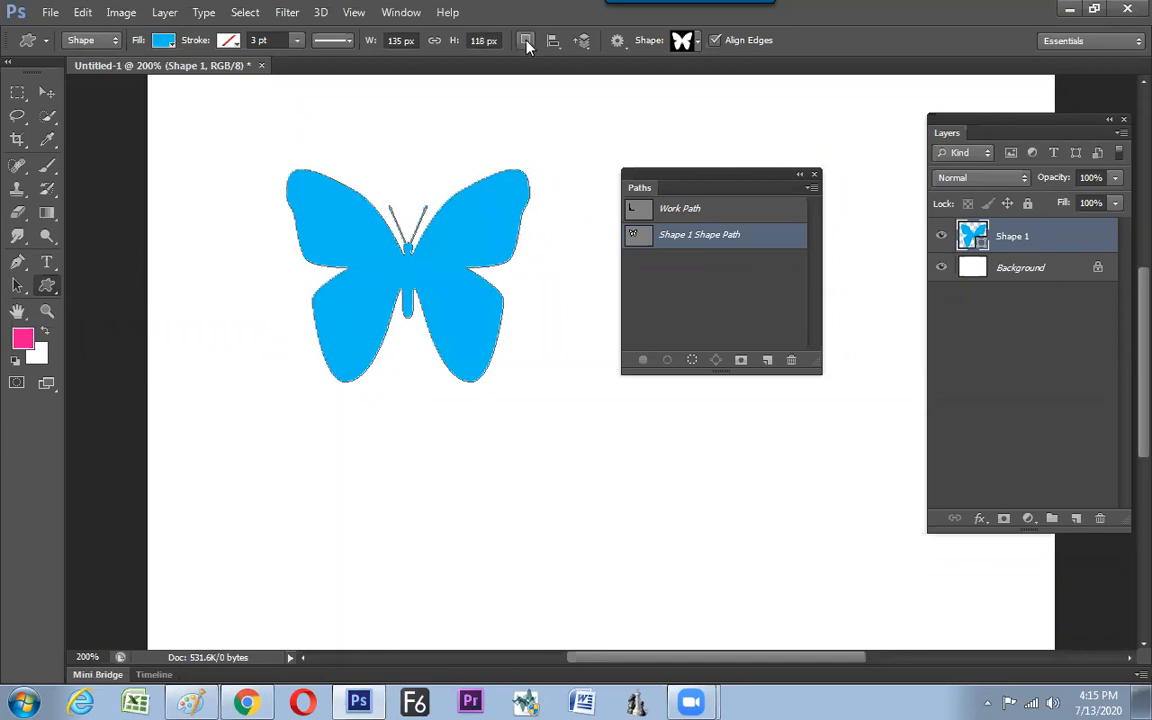
# Choose the looped ribbon shape and draw it over the butterfly's lower body using Combine Shapes
pyautogui.click(695, 42)
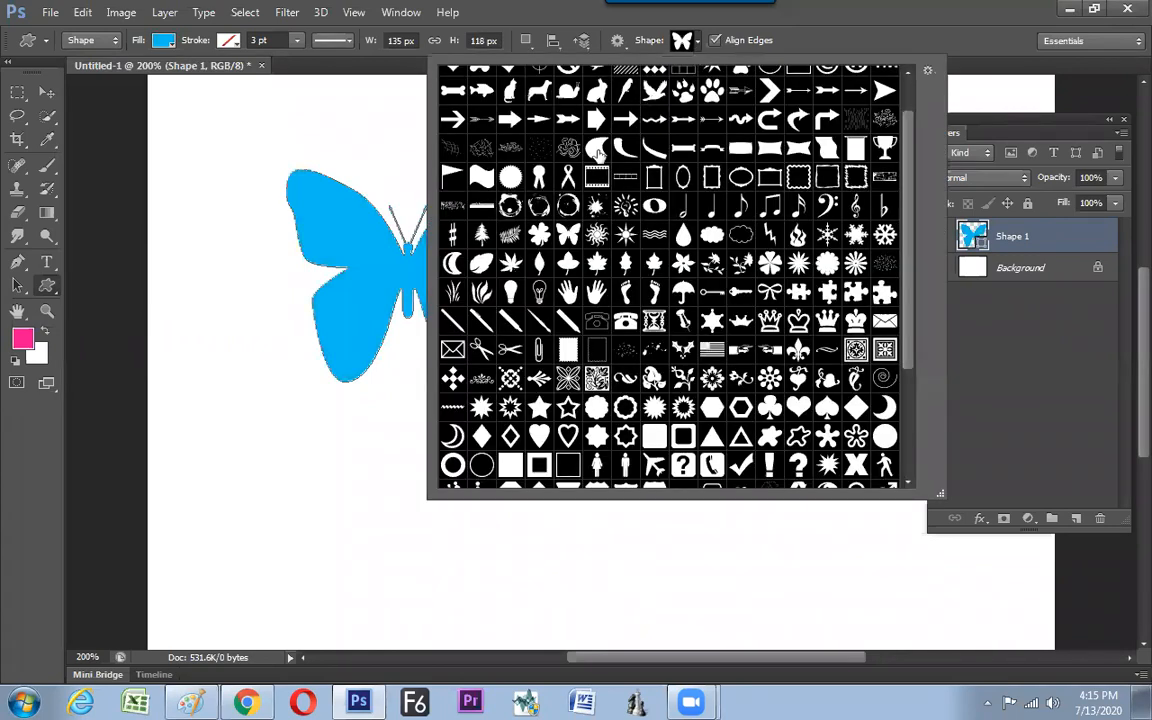
pyautogui.click(567, 178)
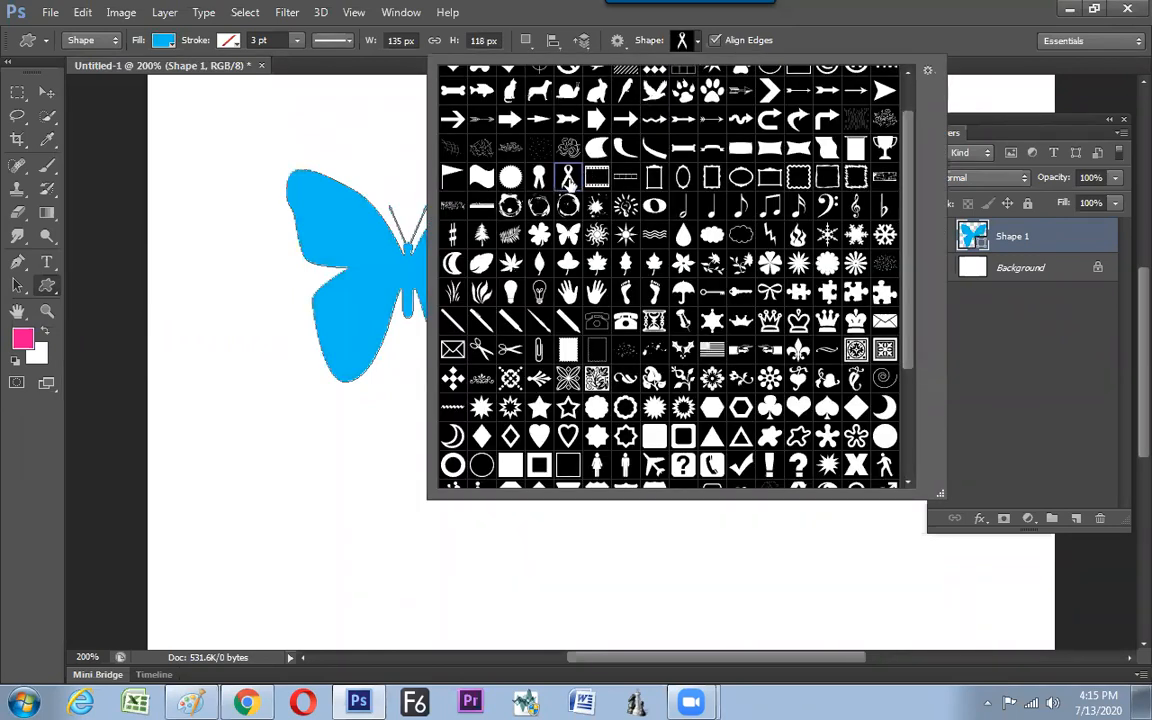
pyautogui.doubleClick(569, 183)
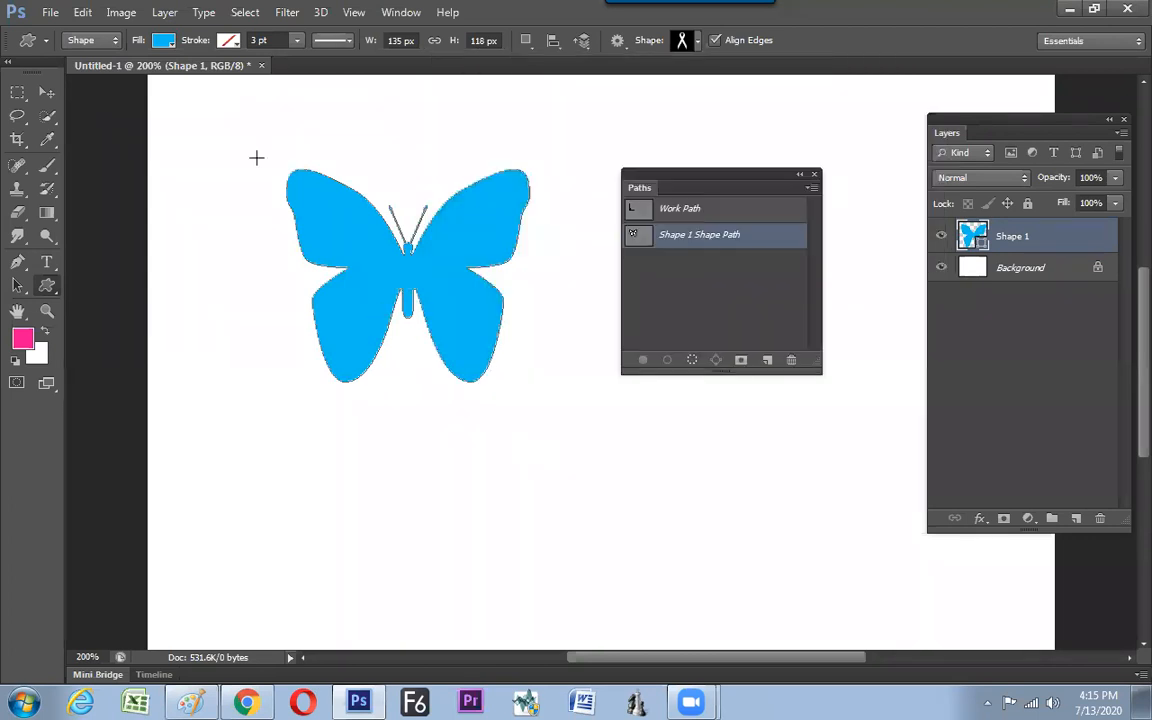
pyautogui.click(525, 40)
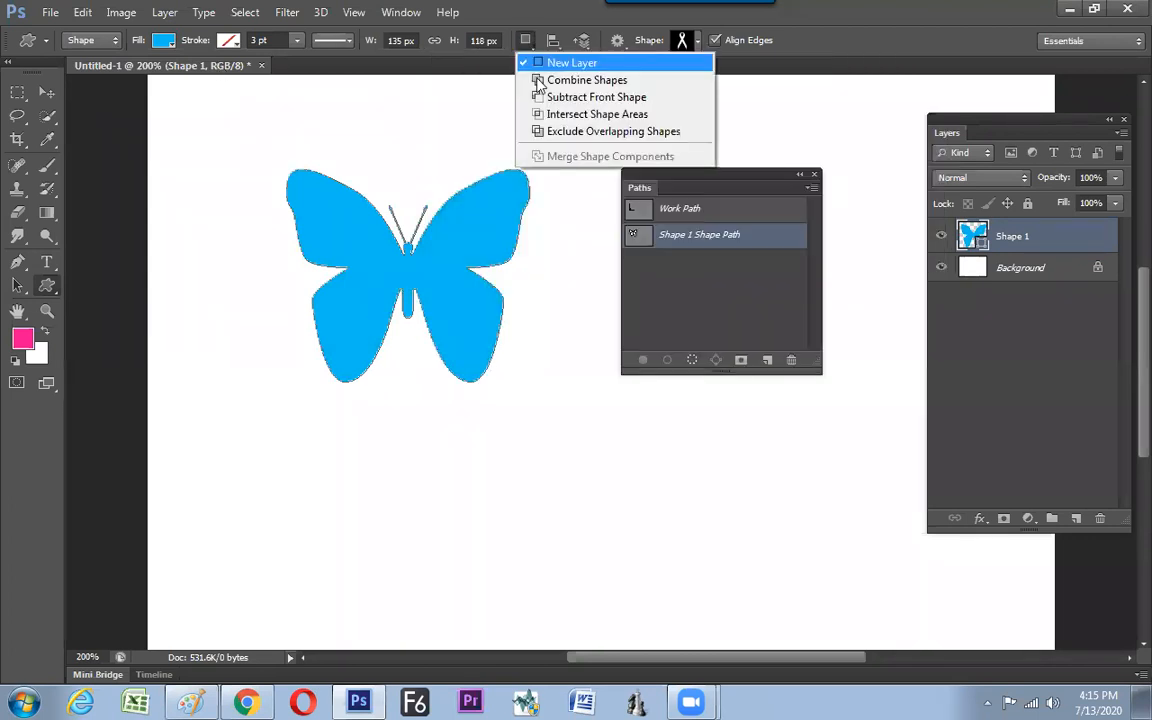
pyautogui.click(545, 82)
pyautogui.moveTo(380, 290); pyautogui.dragTo(439, 406)
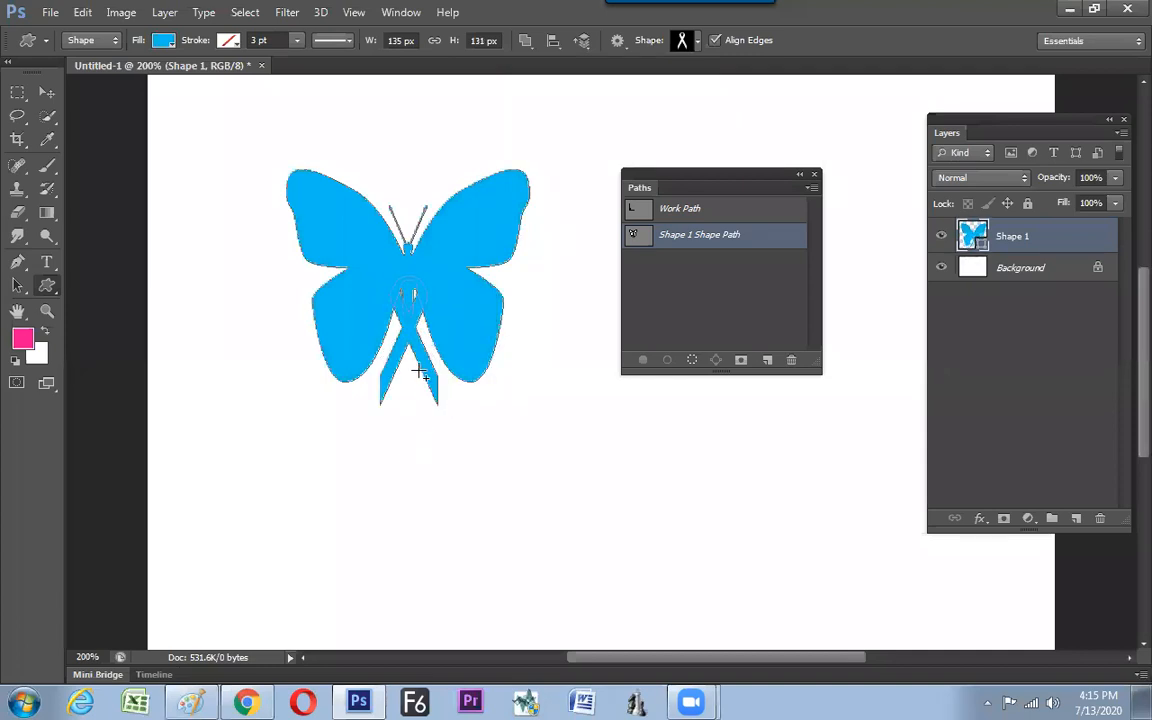
# Nudge the ribbon slightly upward with the Path Selection tool and check the combined shape's outline with the path deselected and reselected
pyautogui.press('a')
pyautogui.moveTo(417, 336); pyautogui.dragTo(414, 323)
pyautogui.click(685, 318)
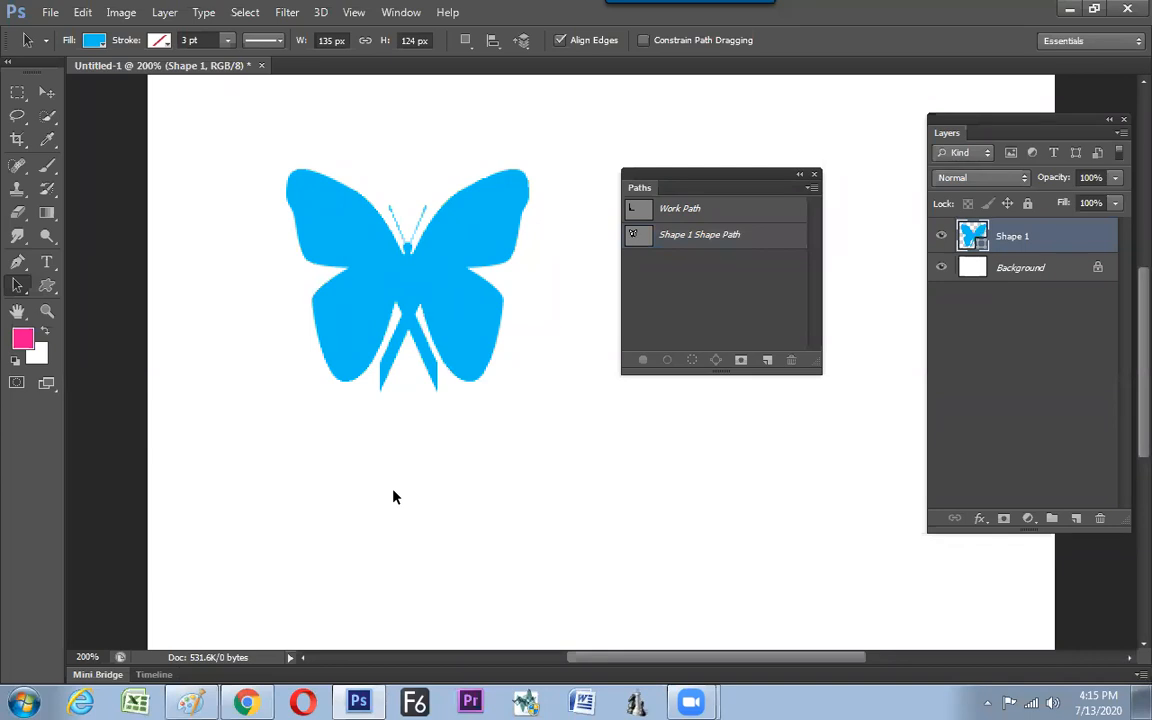
pyautogui.click(417, 259)
pyautogui.click(590, 283)
pyautogui.click(427, 285)
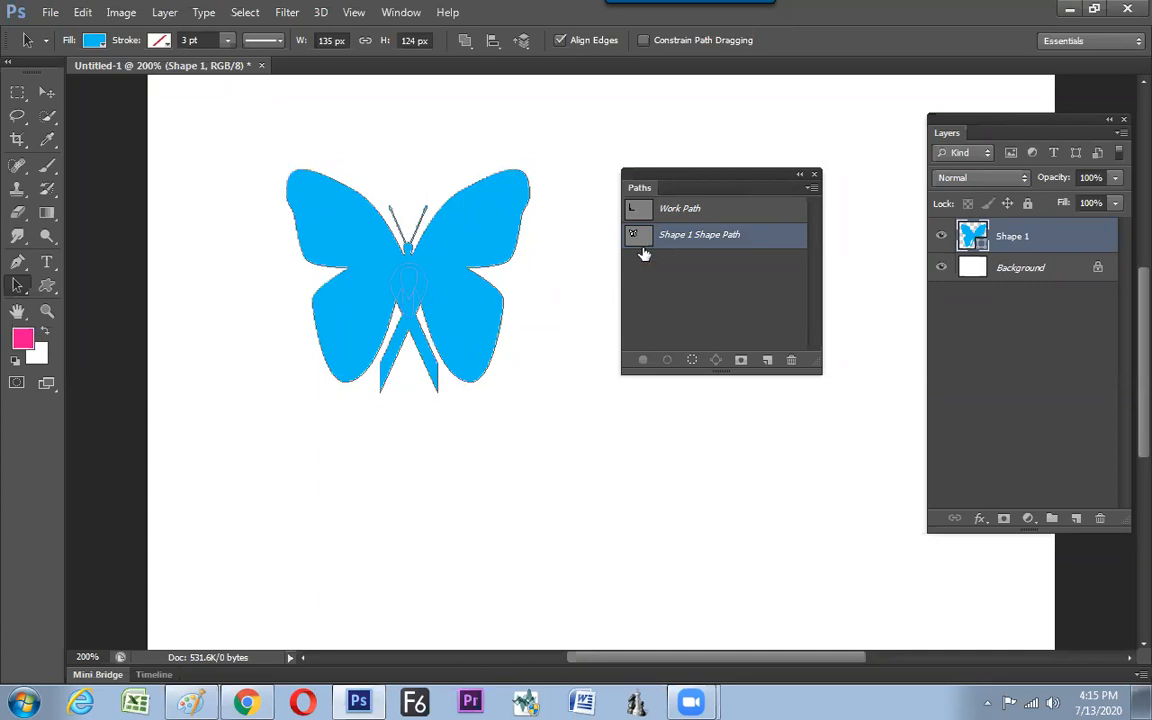
# Shift the ribbon toward the butterfly's lower right wing, select both components and align them by Horizontal Centers
pyautogui.moveTo(365, 167); pyautogui.dragTo(440, 404)
pyautogui.moveTo(401, 363); pyautogui.dragTo(447, 398)
pyautogui.moveTo(370, 160); pyautogui.dragTo(458, 538)
pyautogui.click(494, 41)
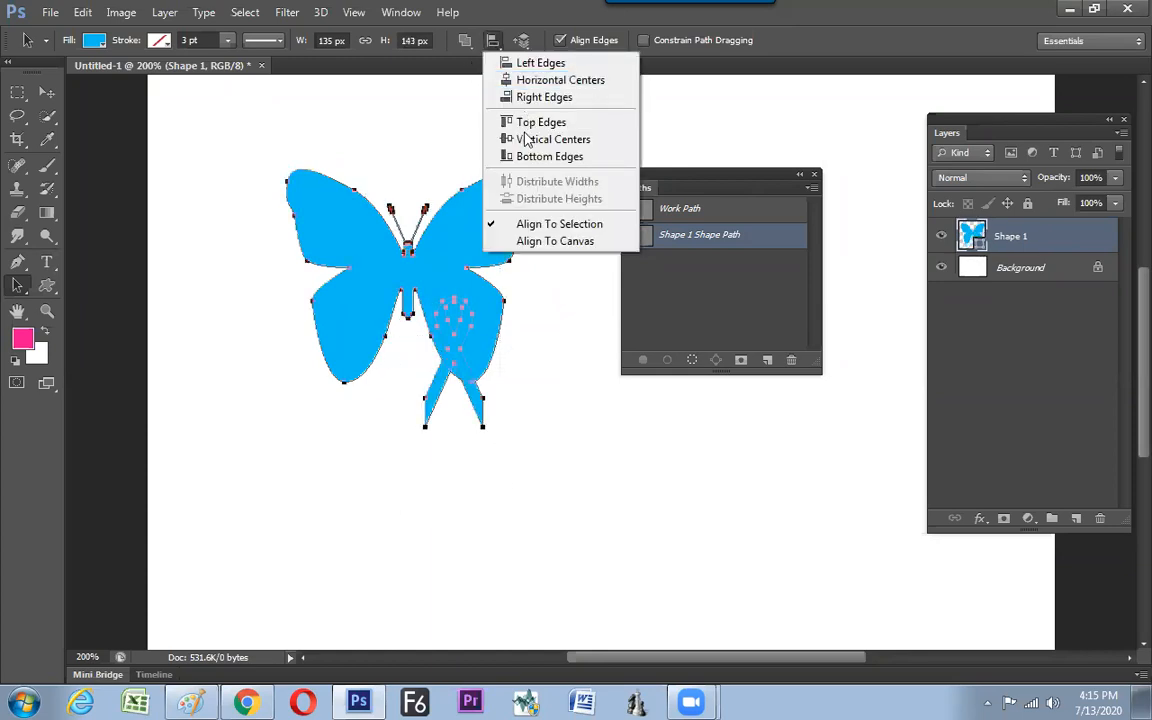
pyautogui.click(521, 83)
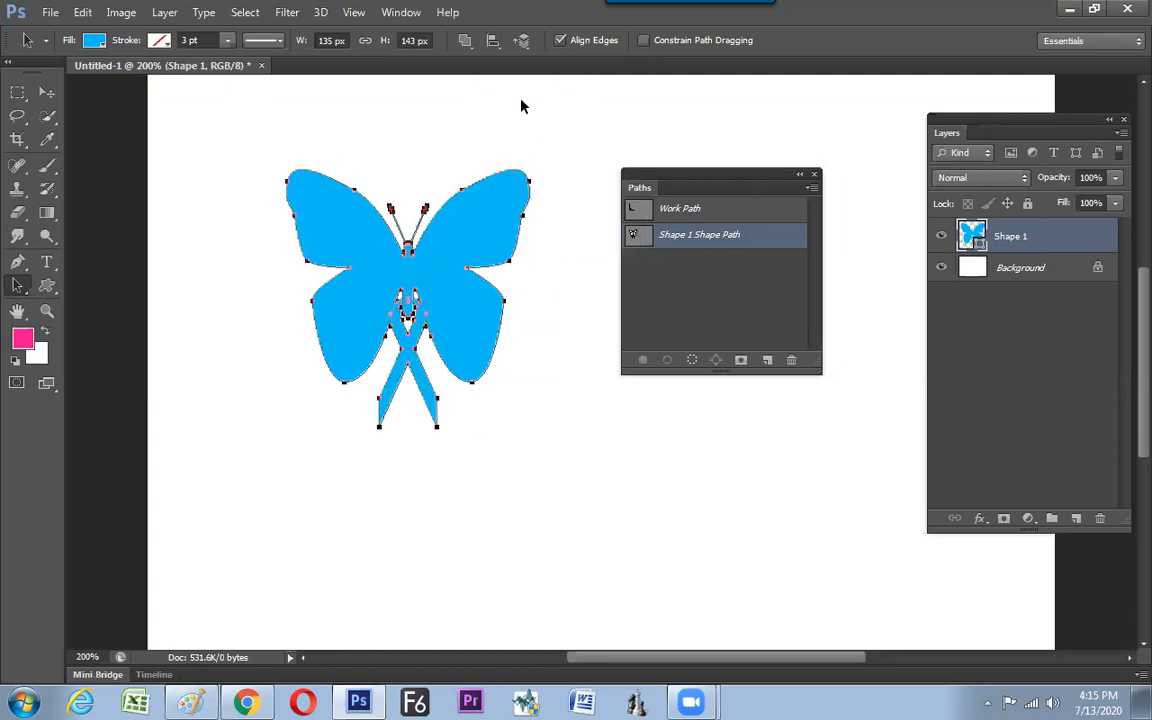
# Move the ribbon straight up so its loop overlaps the butterfly's body, and deselect it
pyautogui.click(404, 360)
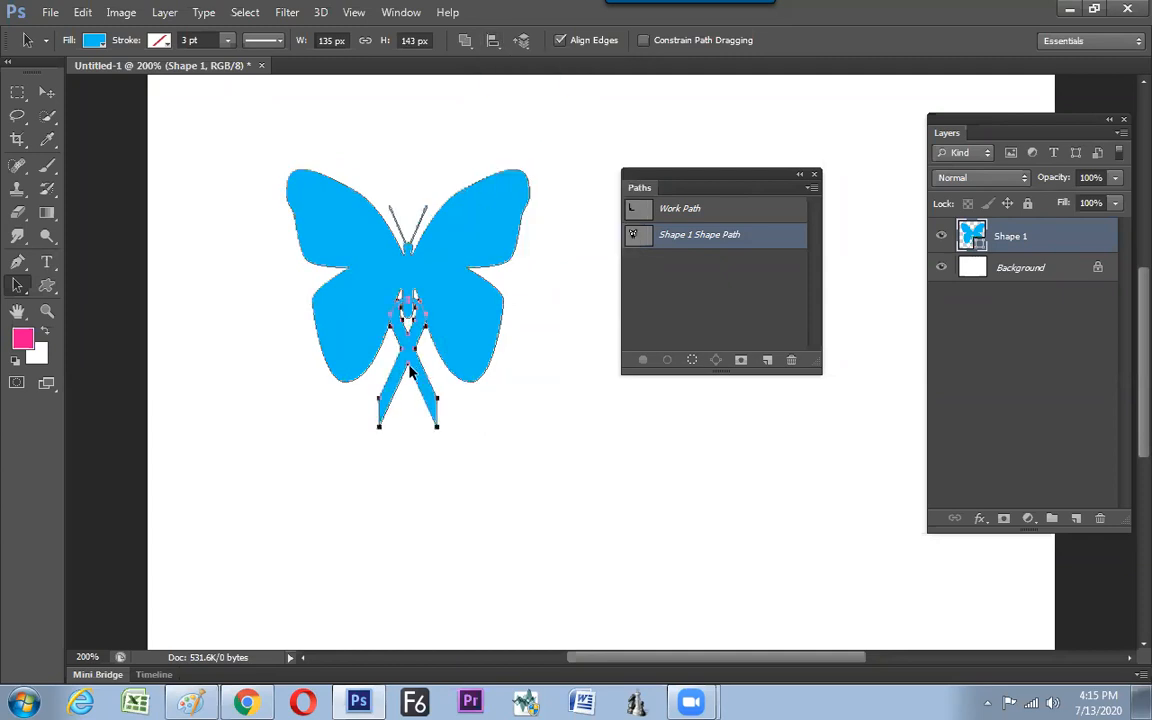
pyautogui.moveTo(411, 366); pyautogui.dragTo(411, 329)
pyautogui.click(377, 468)
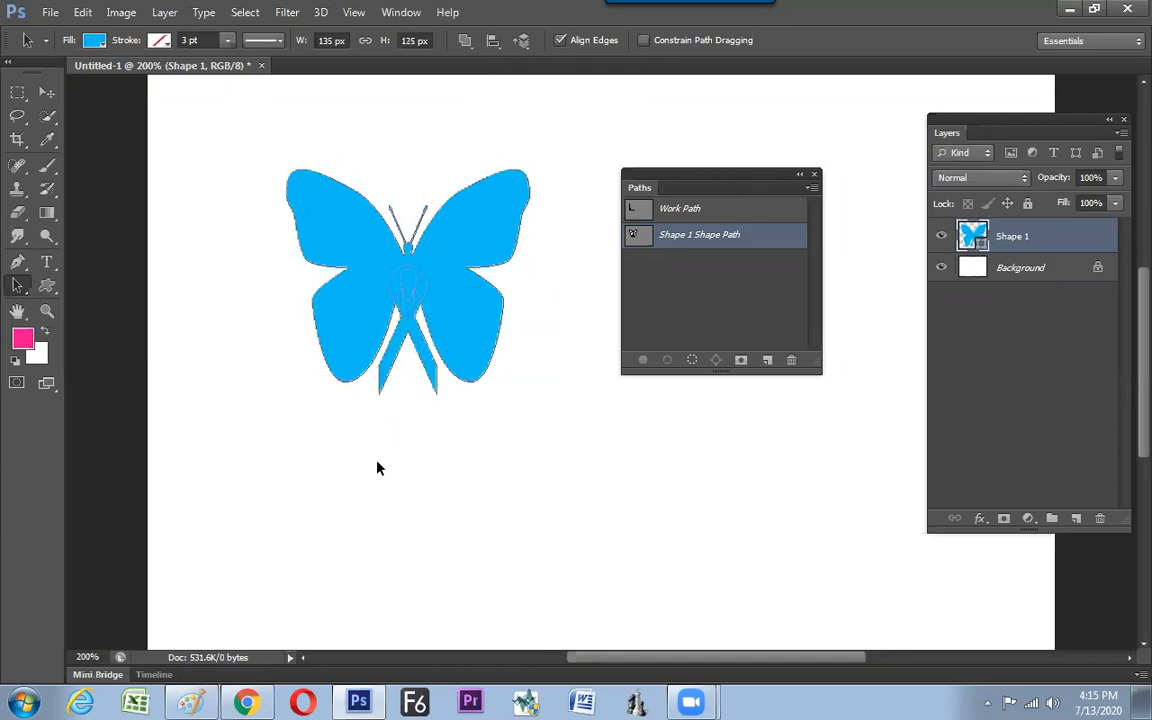
# Select the butterfly and ribbon together, move them slightly down, and select each component separately
pyautogui.moveTo(262, 130); pyautogui.dragTo(512, 438)
pyautogui.moveTo(463, 317); pyautogui.dragTo(458, 362)
pyautogui.click(467, 194)
pyautogui.click(440, 288)
pyautogui.click(414, 383)
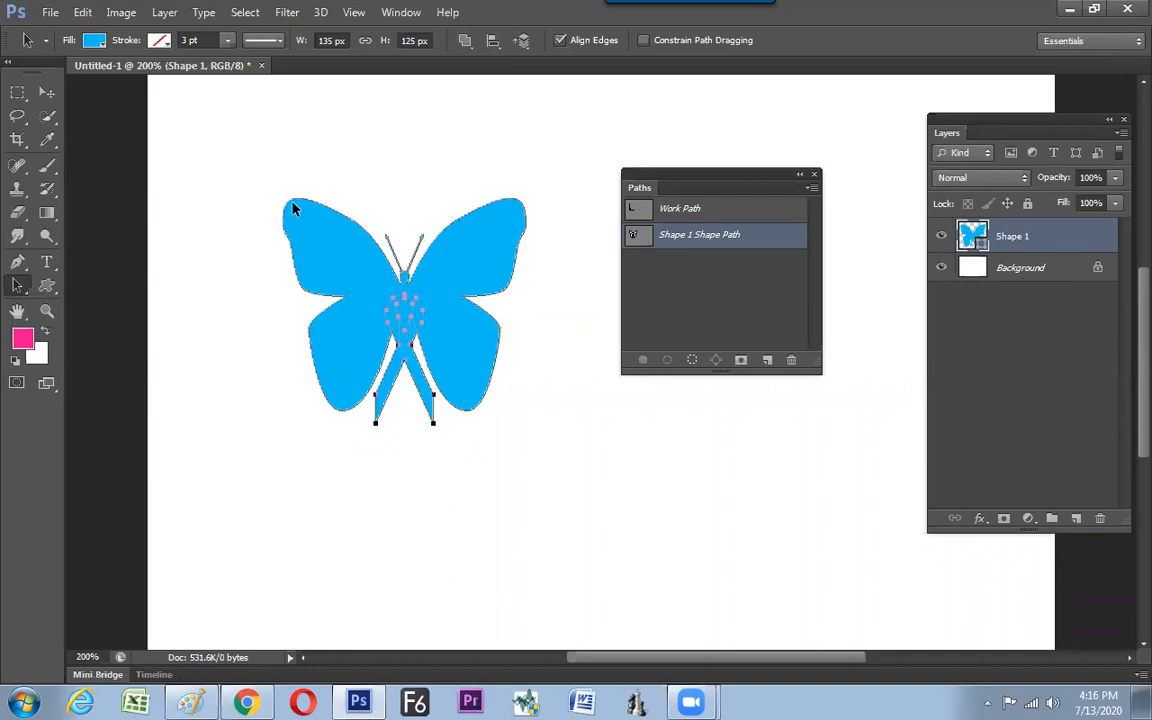
# Select both the butterfly and ribbon components and merge them into one shape with Merge Shape Components
pyautogui.moveTo(210, 152); pyautogui.dragTo(587, 510)
pyautogui.click(465, 40)
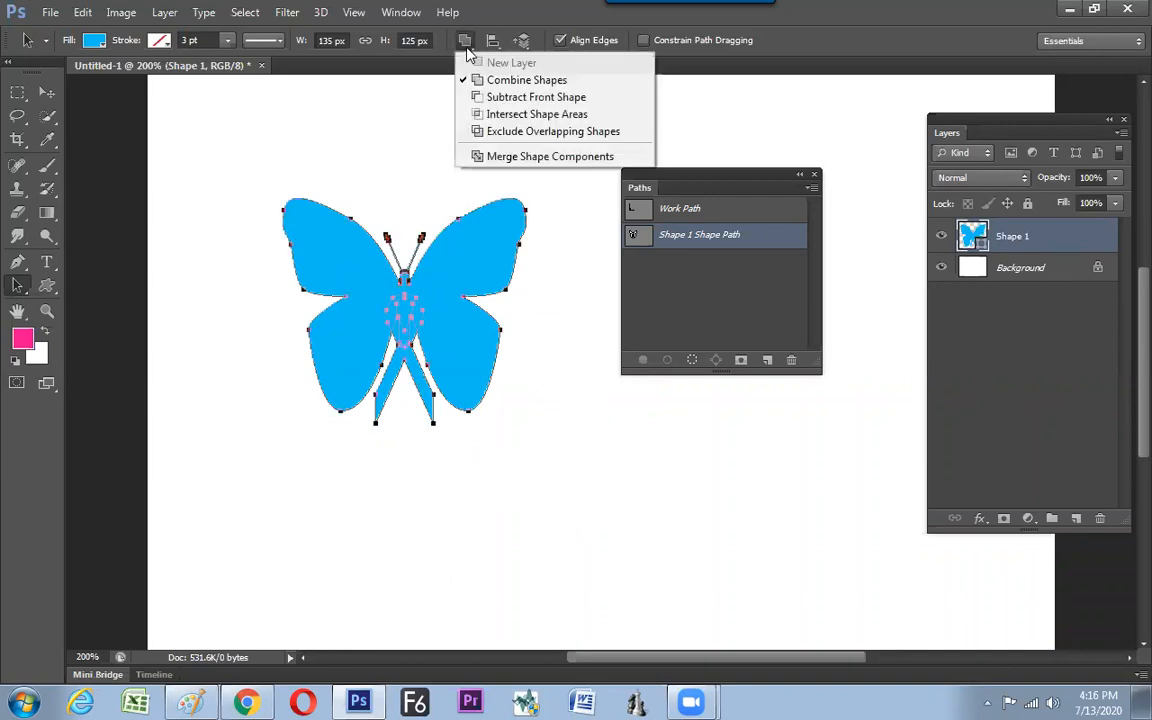
pyautogui.click(490, 157)
pyautogui.click(547, 282)
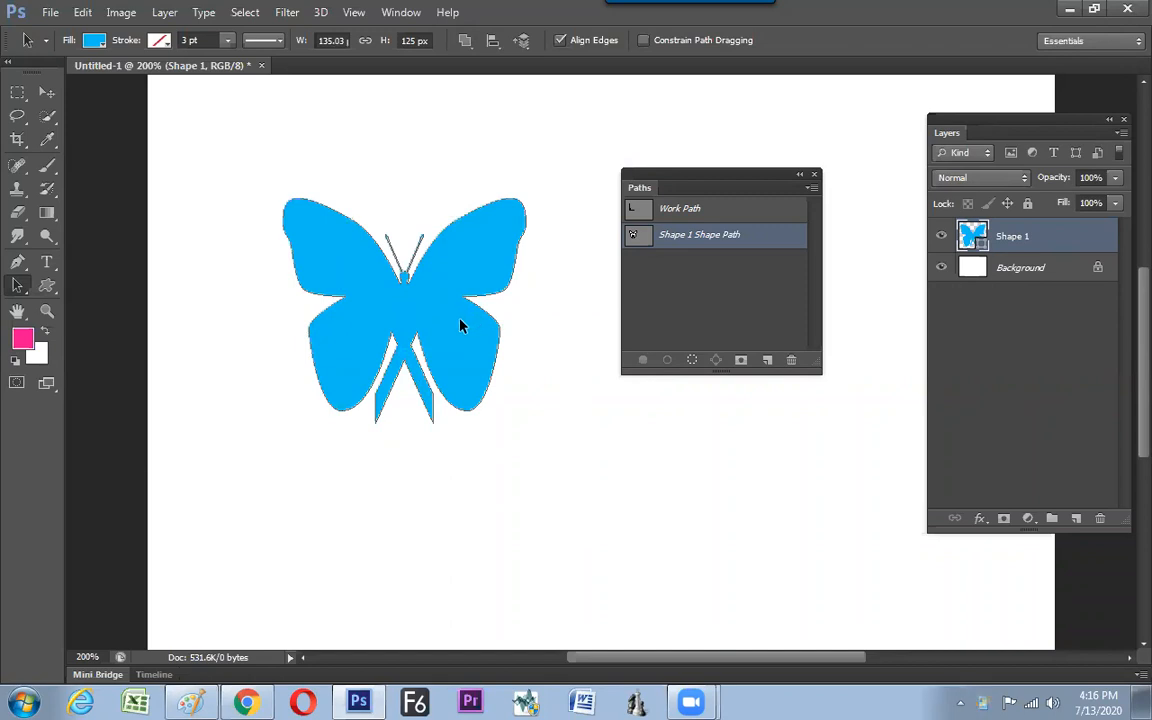
# Switch to Paint and handwrite the starred note "How to fuse two shape" in green below the custom shape diagram
pyautogui.click(193, 702)
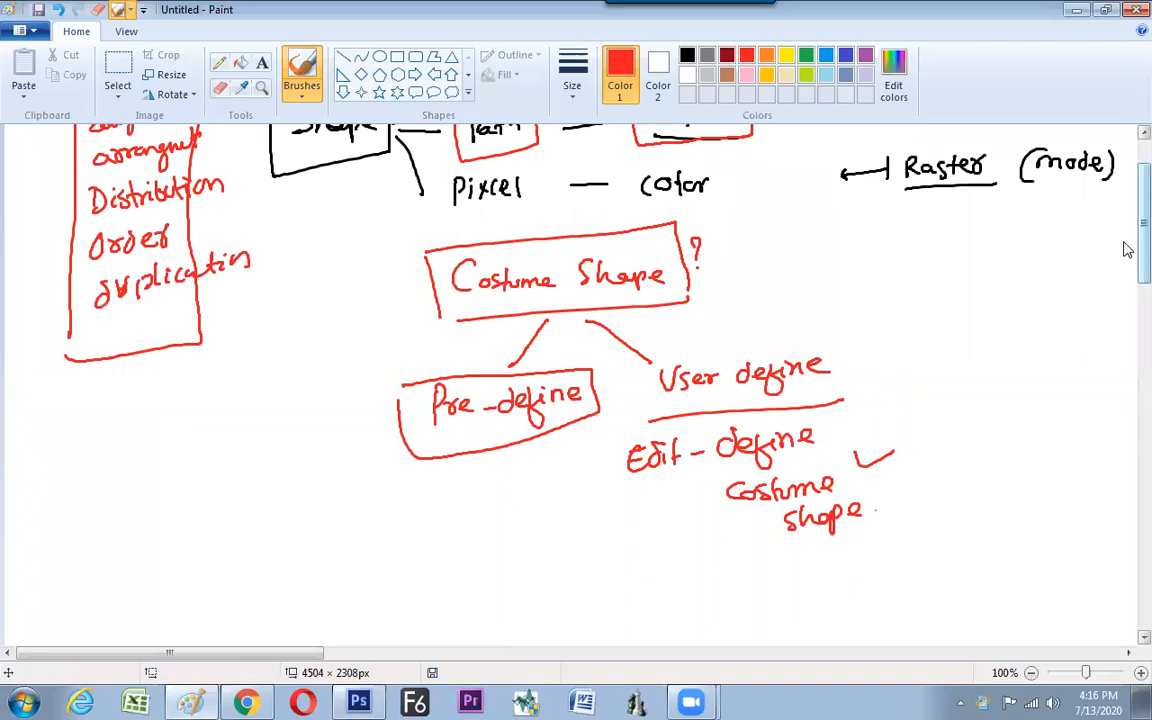
pyautogui.scroll(-3, 1127, 249)
pyautogui.scroll(1, 1127, 284)
pyautogui.scroll(1, 1125, 272)
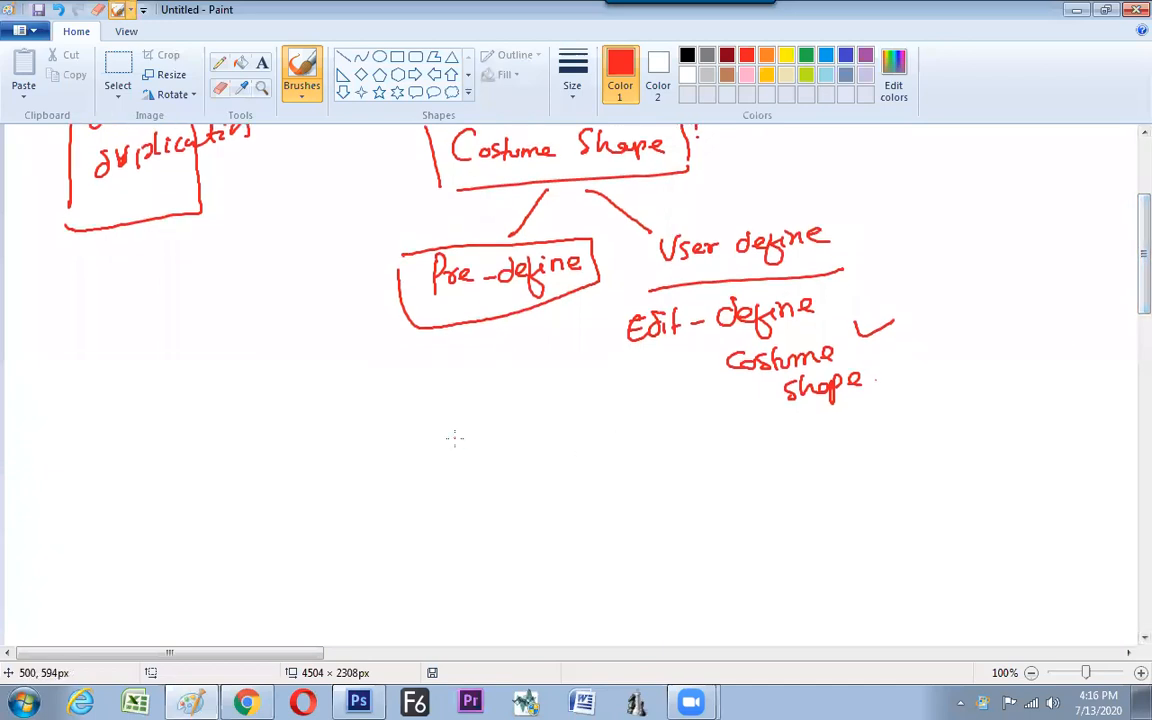
pyautogui.click(806, 55)
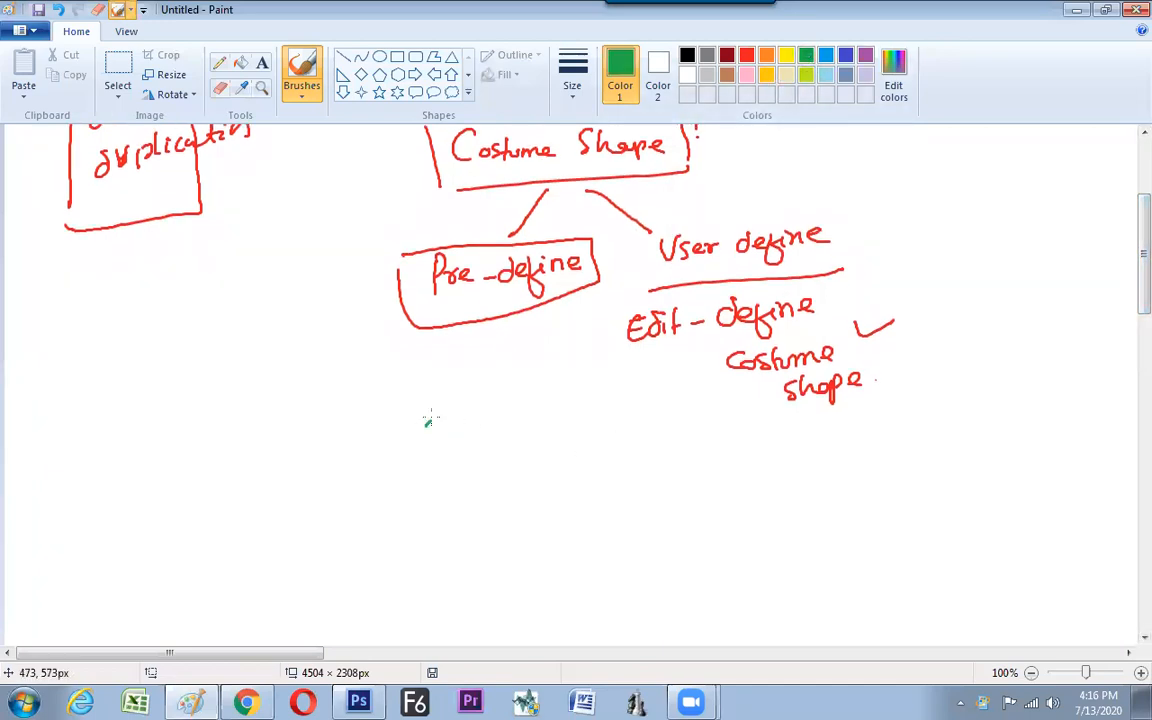
pyautogui.moveTo(430, 409)
pyautogui.mouseDown()
pyautogui.moveTo(418, 447)
pyautogui.moveTo(439, 415)
pyautogui.moveTo(470, 427)
pyautogui.moveTo(539, 413)
pyautogui.mouseUp()
pyautogui.moveTo(543, 412); pyautogui.dragTo(590, 425)
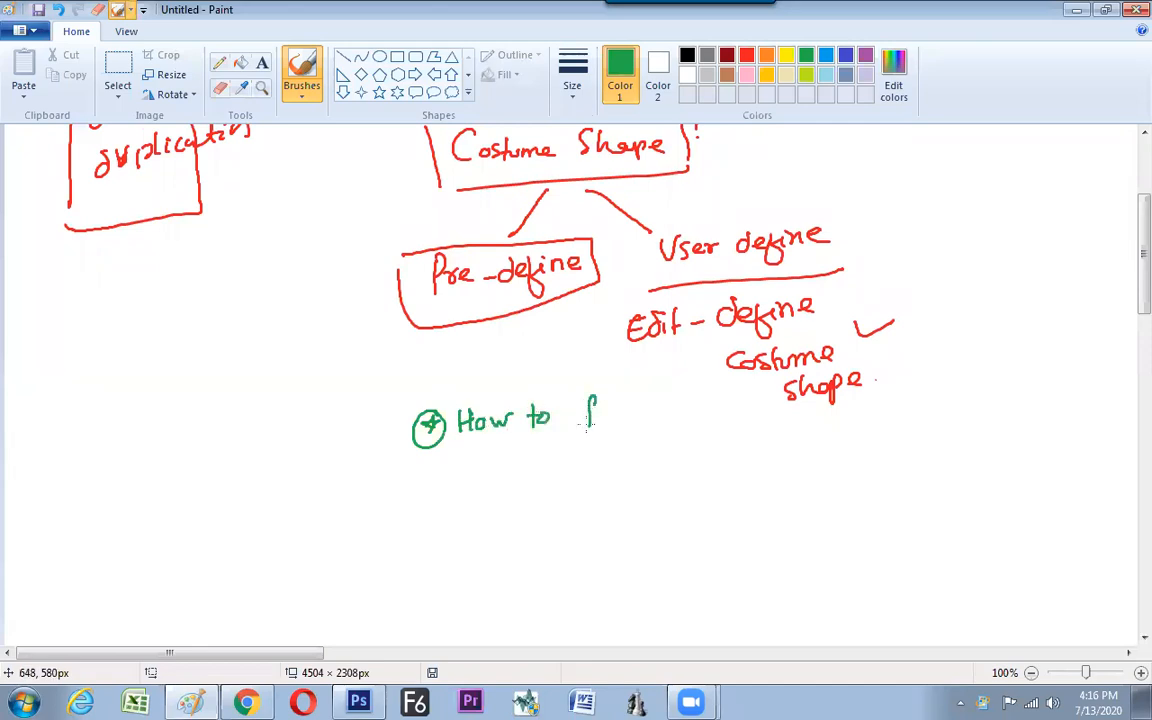
pyautogui.moveTo(676, 406)
pyautogui.mouseDown()
pyautogui.moveTo(712, 427)
pyautogui.moveTo(715, 444)
pyautogui.moveTo(746, 430)
pyautogui.mouseUp()
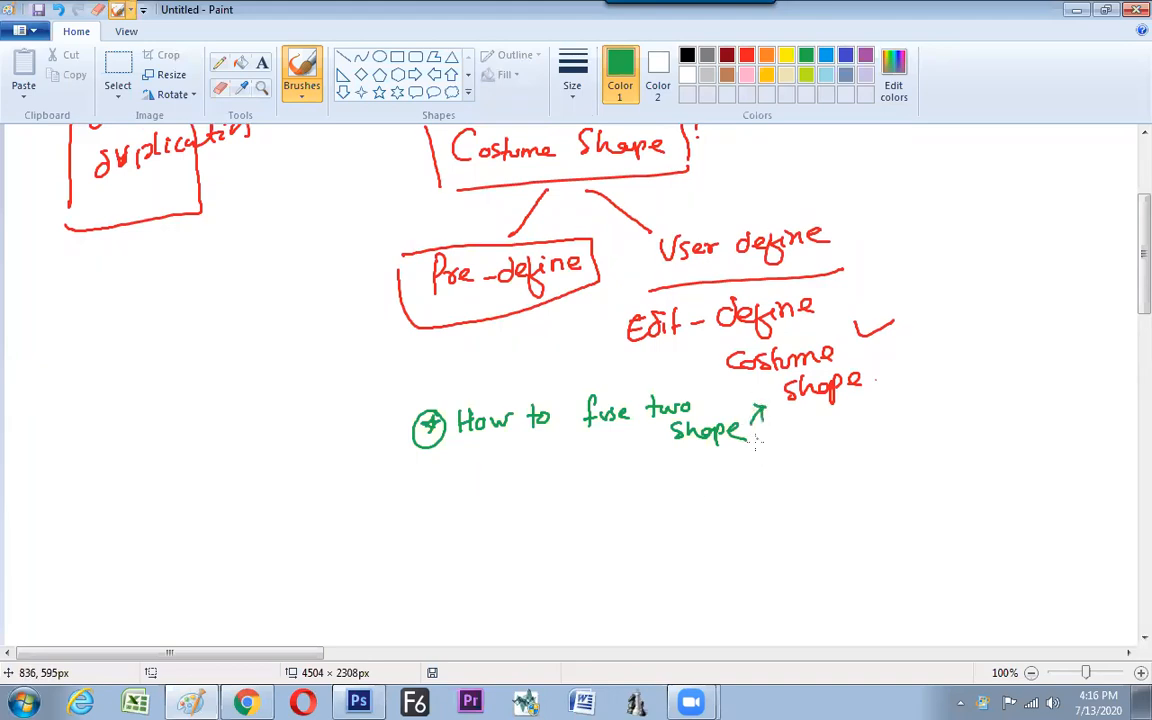
# Return to Photoshop, select the merged butterfly-ribbon shape and move it up and toward the canvas's upper left
pyautogui.hotkey('alt', 'Tab')
pyautogui.click(364, 305)
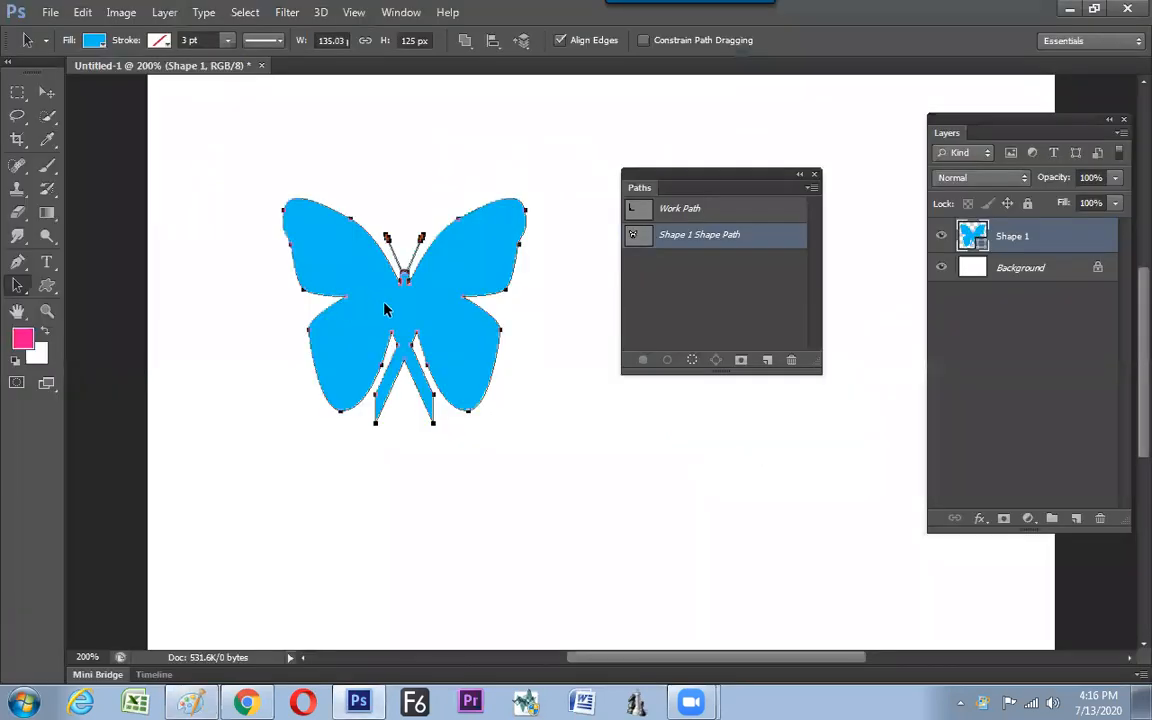
pyautogui.moveTo(365, 298); pyautogui.dragTo(318, 262)
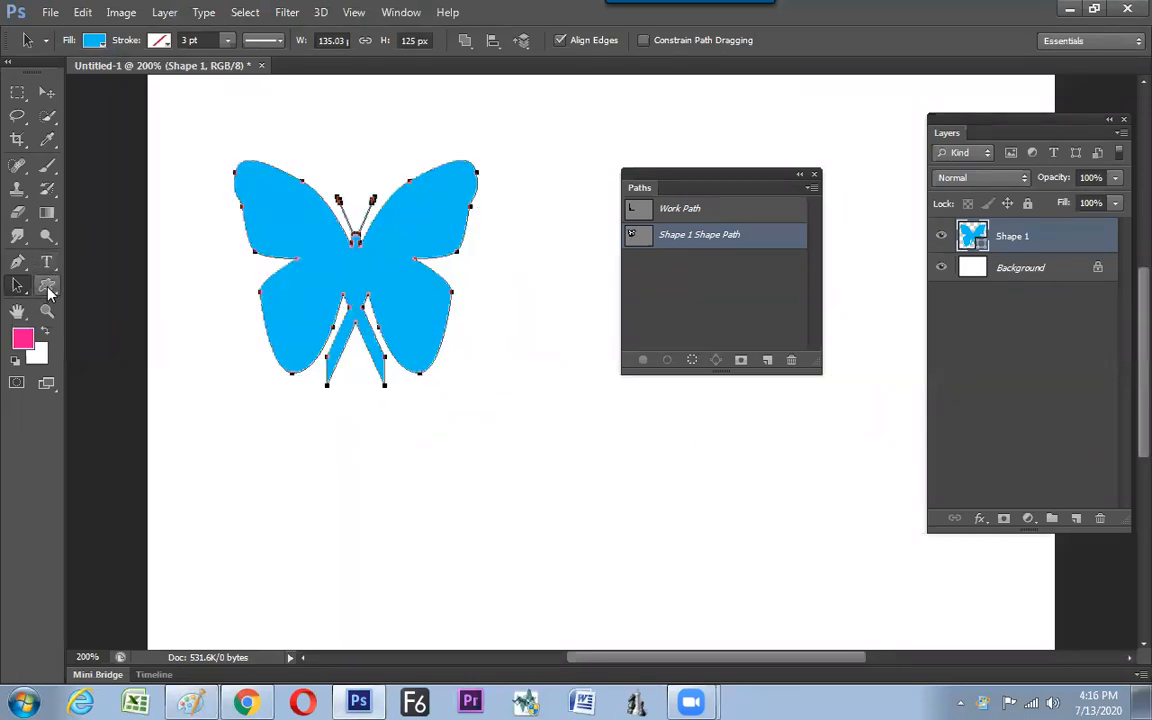
# Browse the predefined shapes for the Custom Shape tool and choose the dog
pyautogui.click(48, 288)
pyautogui.click(698, 42)
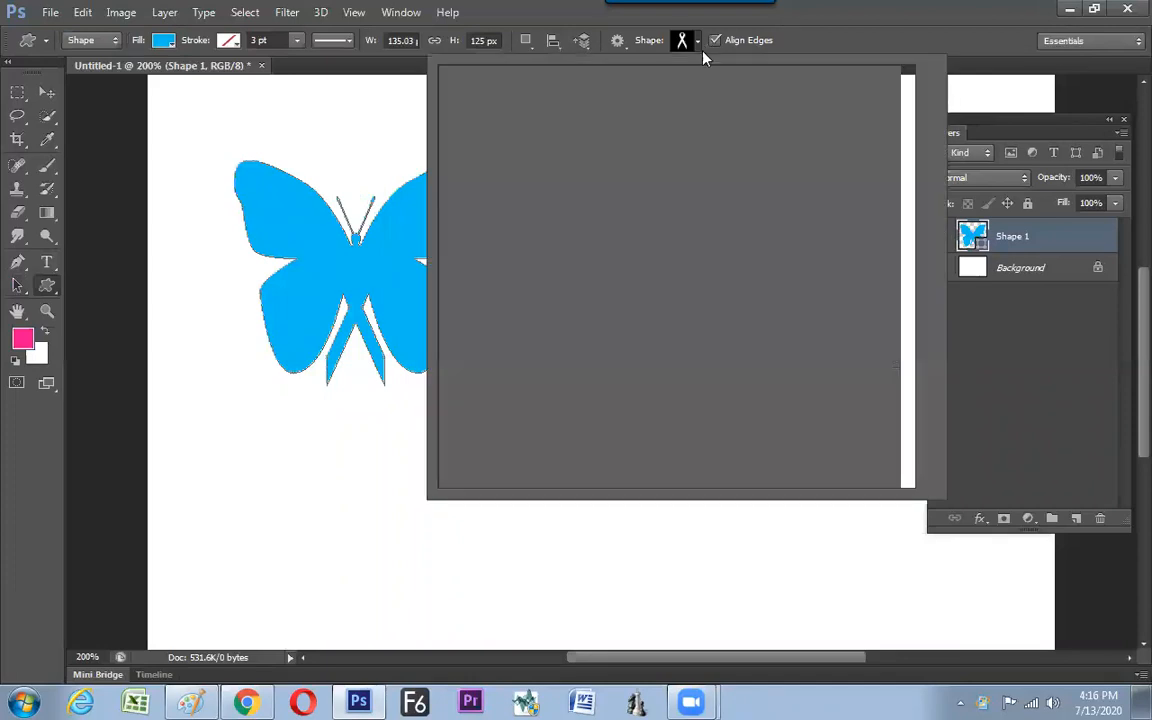
pyautogui.moveTo(910, 218); pyautogui.dragTo(910, 352)
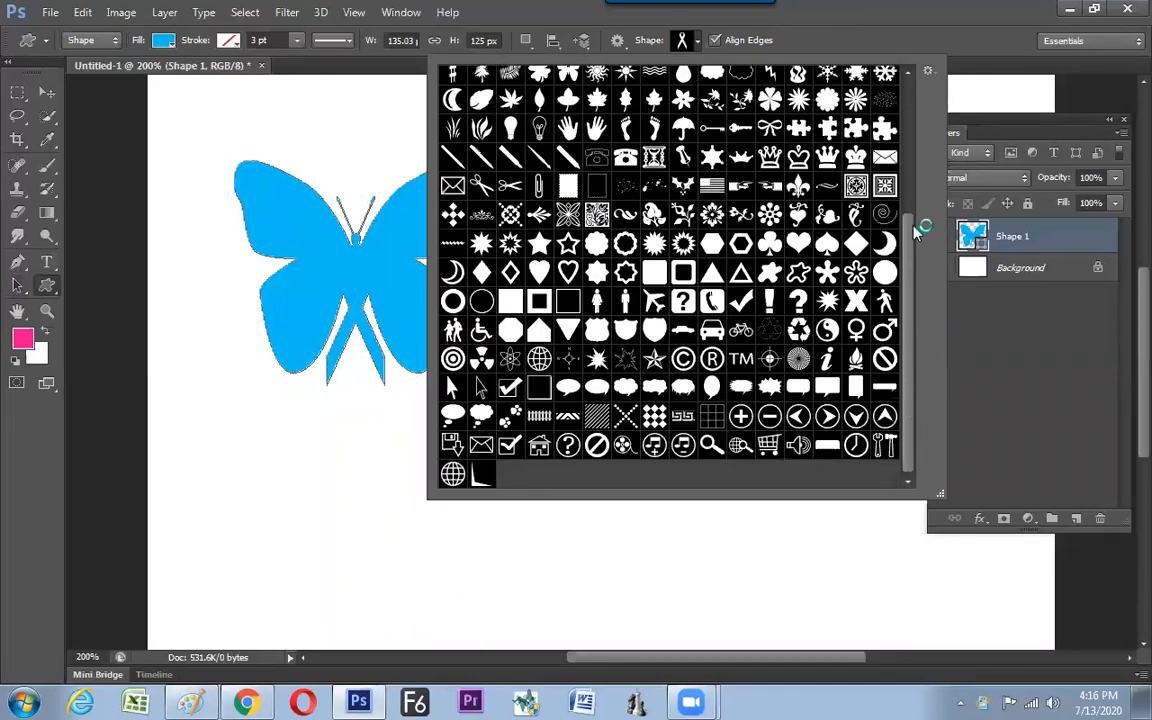
pyautogui.moveTo(918, 230); pyautogui.dragTo(913, 129)
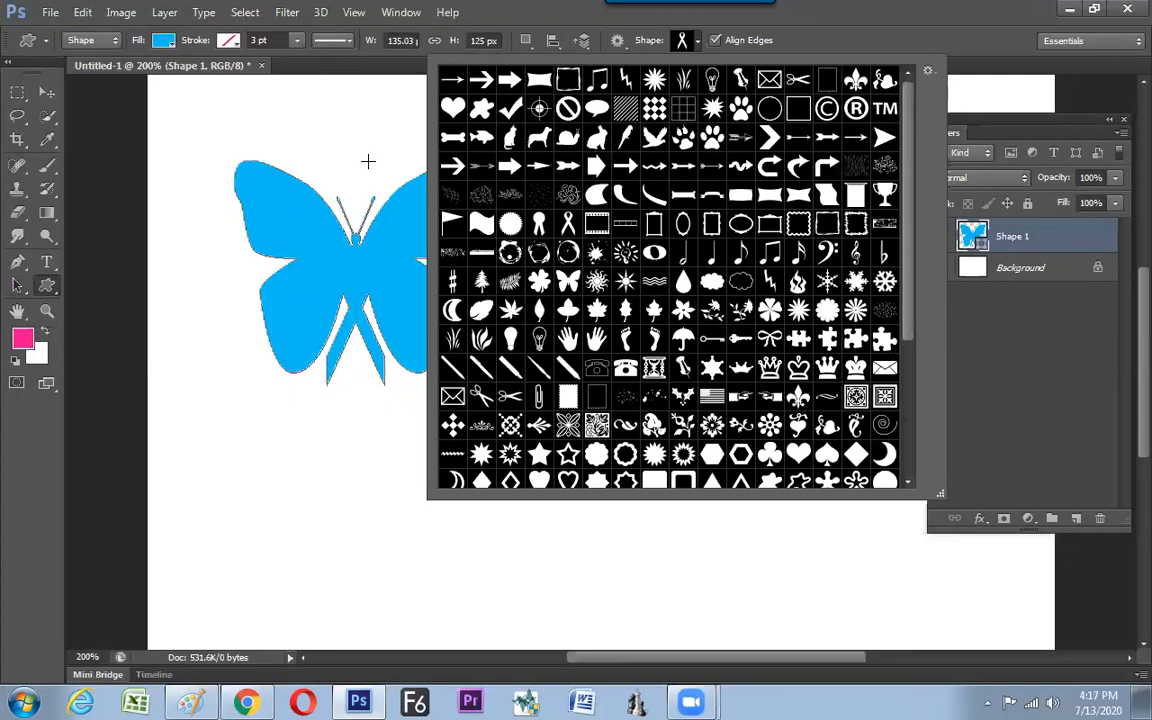
pyautogui.click(541, 139)
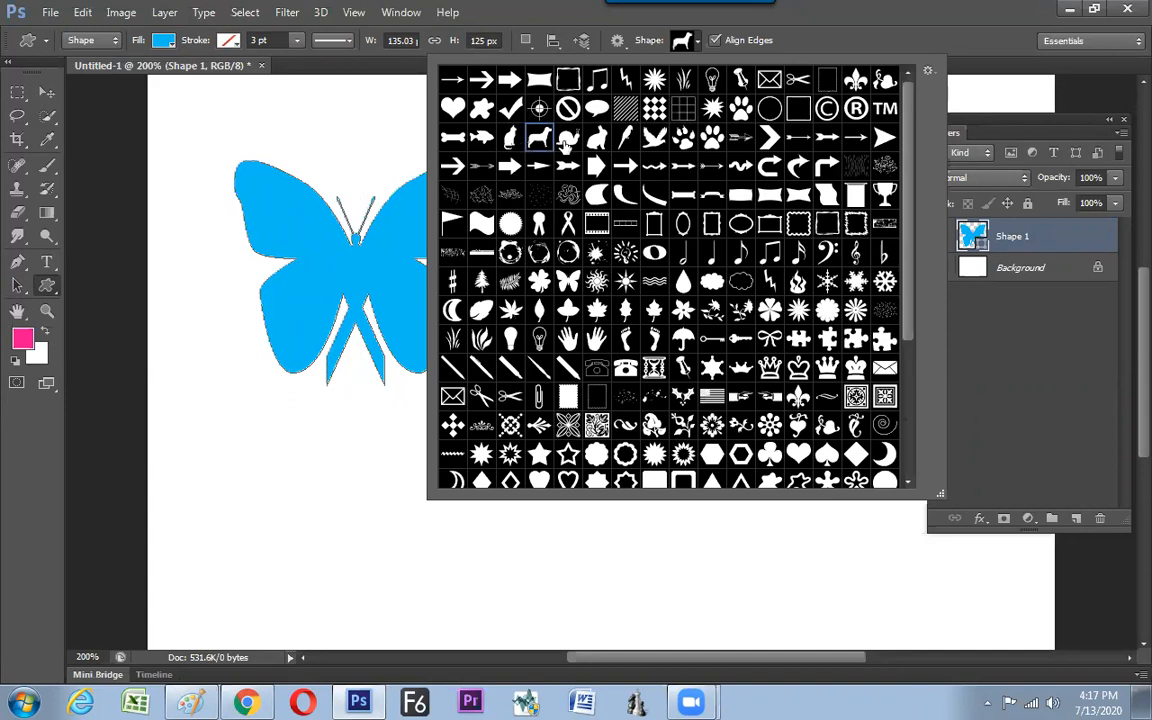
pyautogui.doubleClick(540, 140)
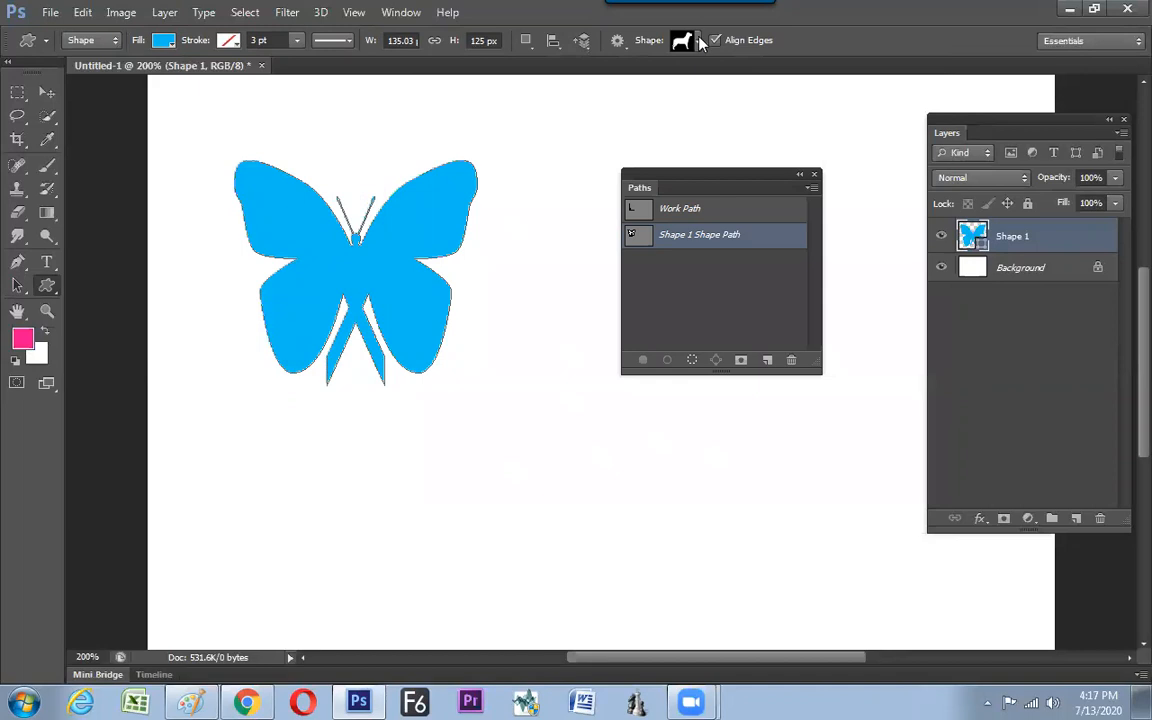
# Set the Custom Shape tool to Pixels mode, add a new layer and draw a pink dog below the butterfly's right side
pyautogui.click(107, 44)
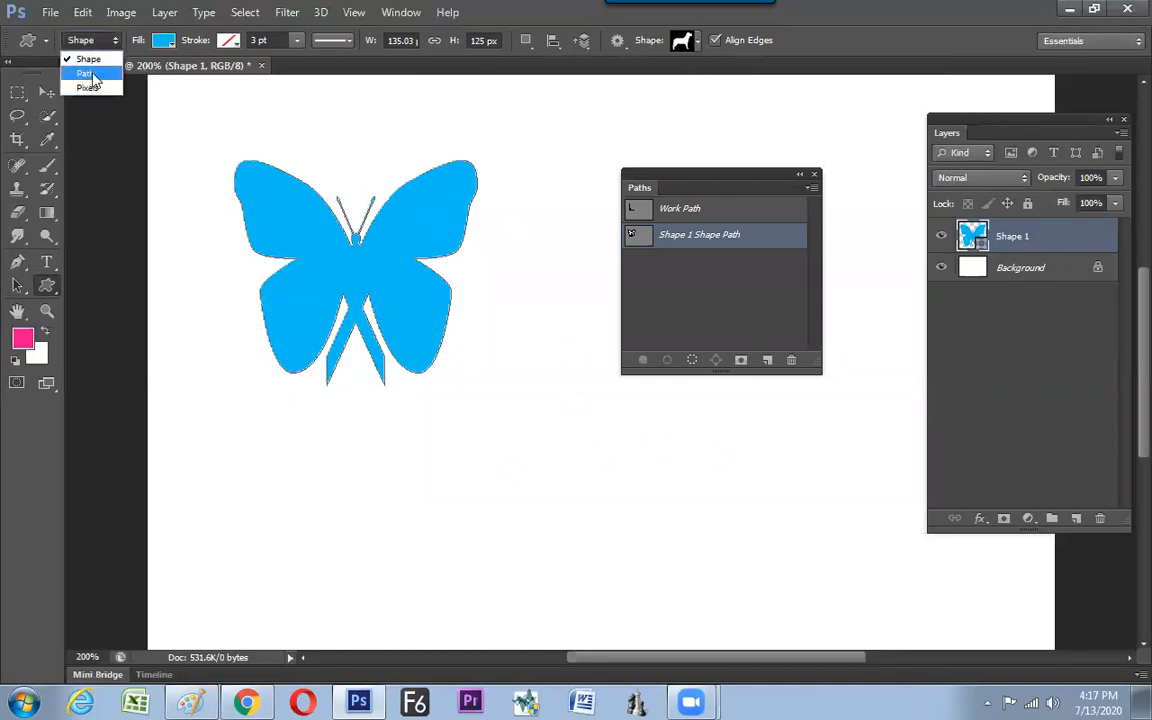
pyautogui.click(87, 89)
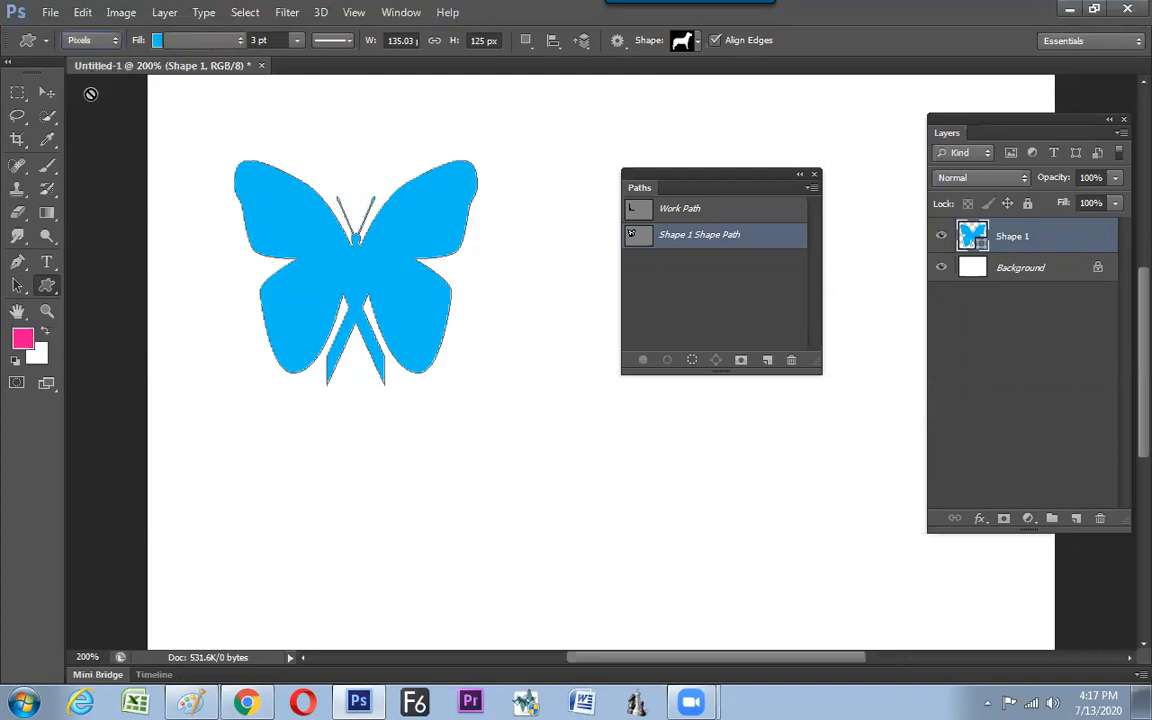
pyautogui.click(1076, 519)
pyautogui.moveTo(456, 366); pyautogui.dragTo(590, 490)
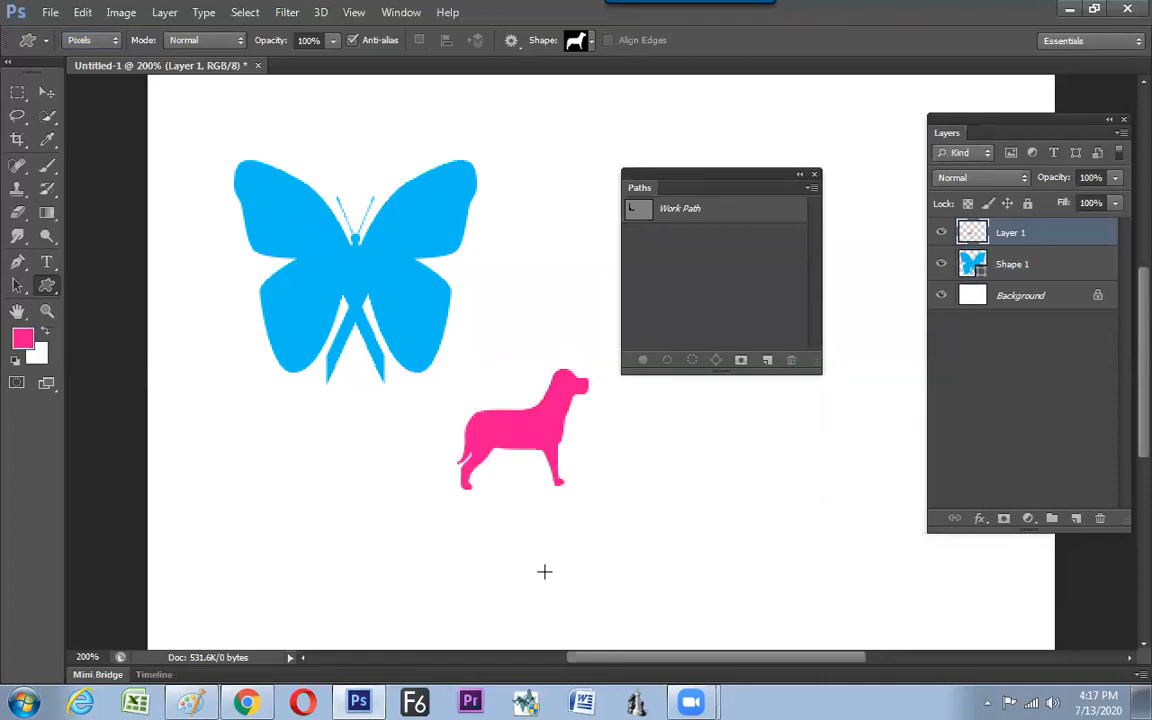
# Draw a small cat shape over the dog's head on the same layer, undoing the first placement and redrawing it for a closer fit
pyautogui.click(590, 48)
pyautogui.click(405, 137)
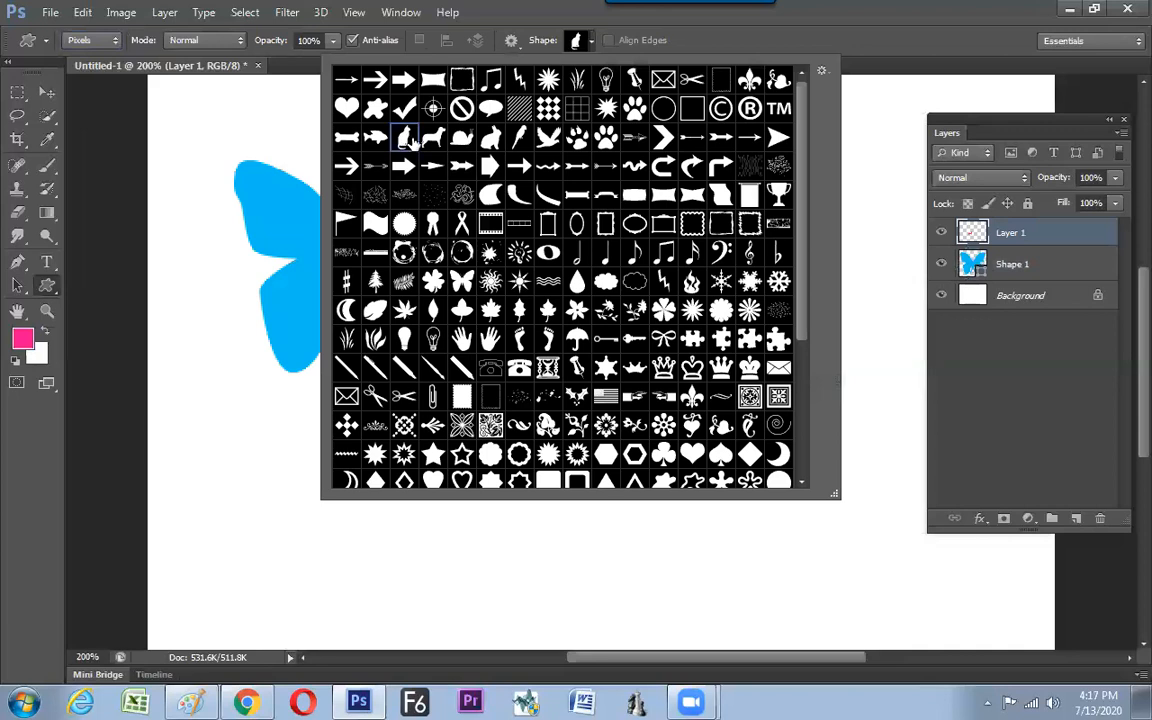
pyautogui.press('Return')
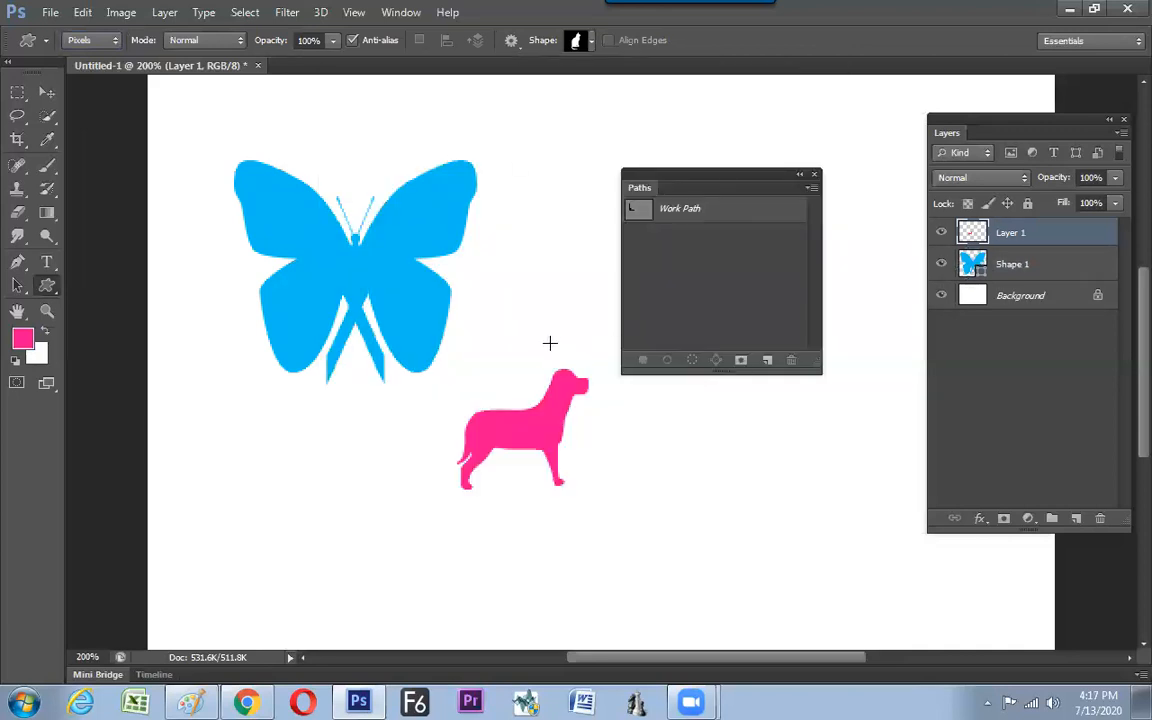
pyautogui.moveTo(543, 336); pyautogui.dragTo(588, 426)
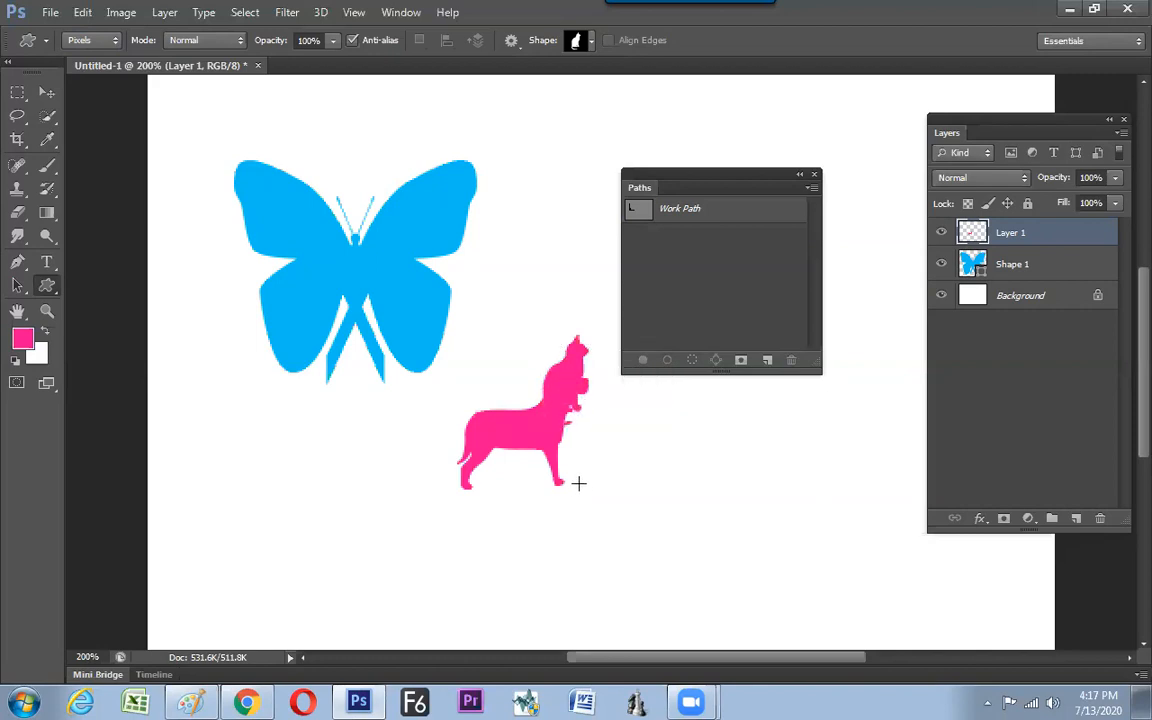
pyautogui.hotkey('ctrl', 'z')
pyautogui.moveTo(553, 343); pyautogui.dragTo(591, 417)
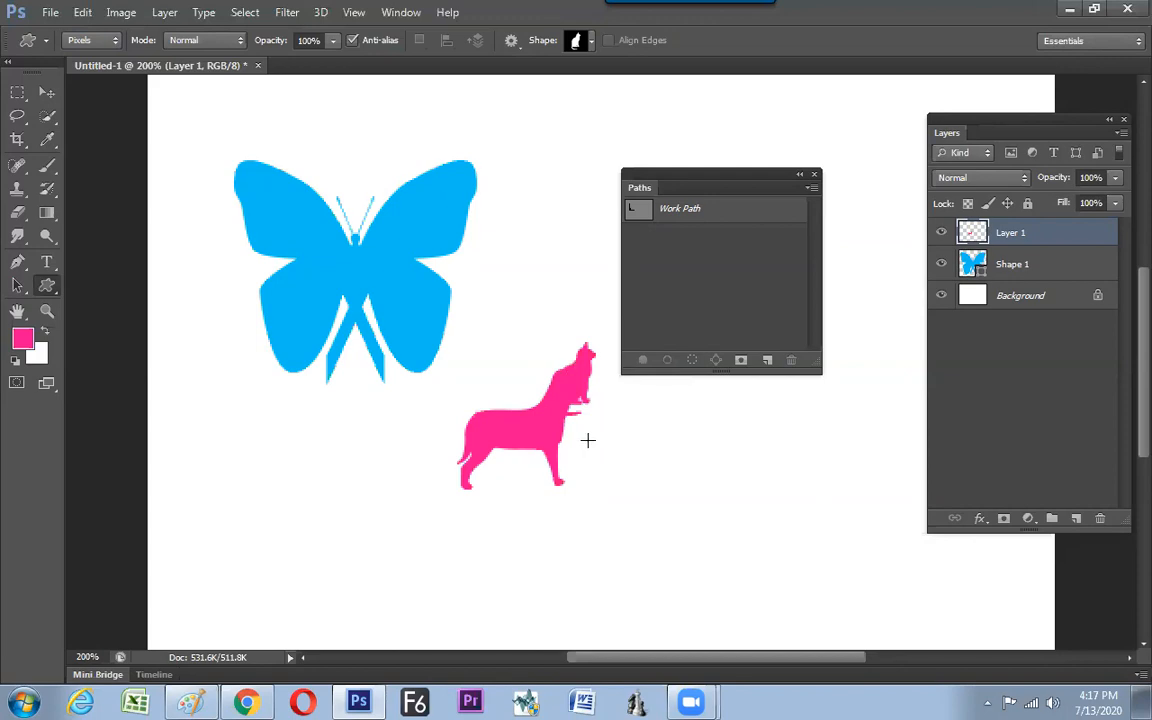
# Lasso and delete the leftover cat and dog parts in front of the fused animal's neck and chest, then deselect
pyautogui.click(17, 115)
pyautogui.click(95, 111)
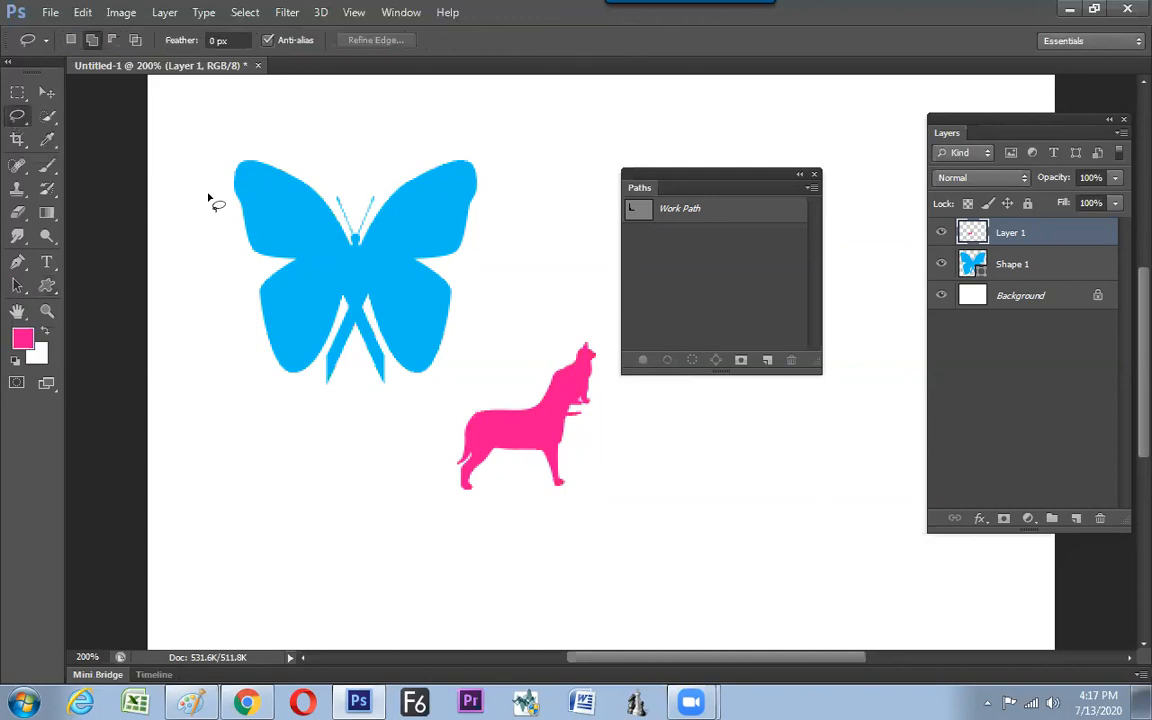
pyautogui.moveTo(595, 386)
pyautogui.mouseDown()
pyautogui.moveTo(568, 424)
pyautogui.moveTo(607, 413)
pyautogui.mouseUp()
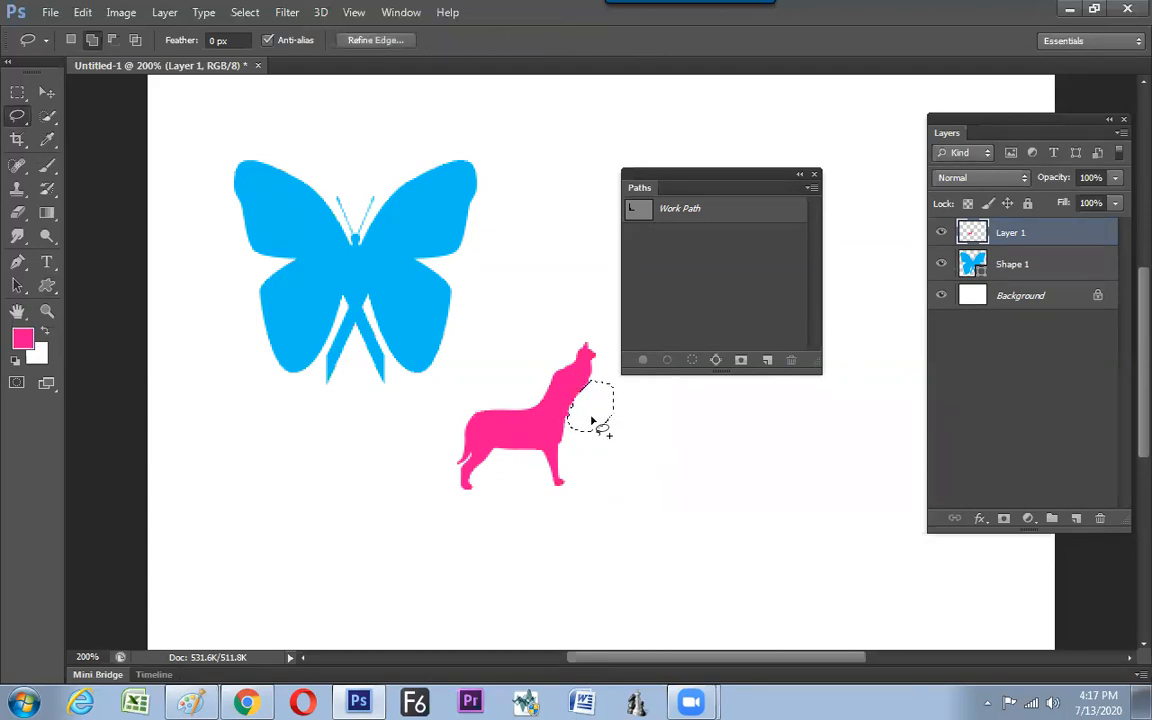
pyautogui.hotkey('ctrl', 'd')
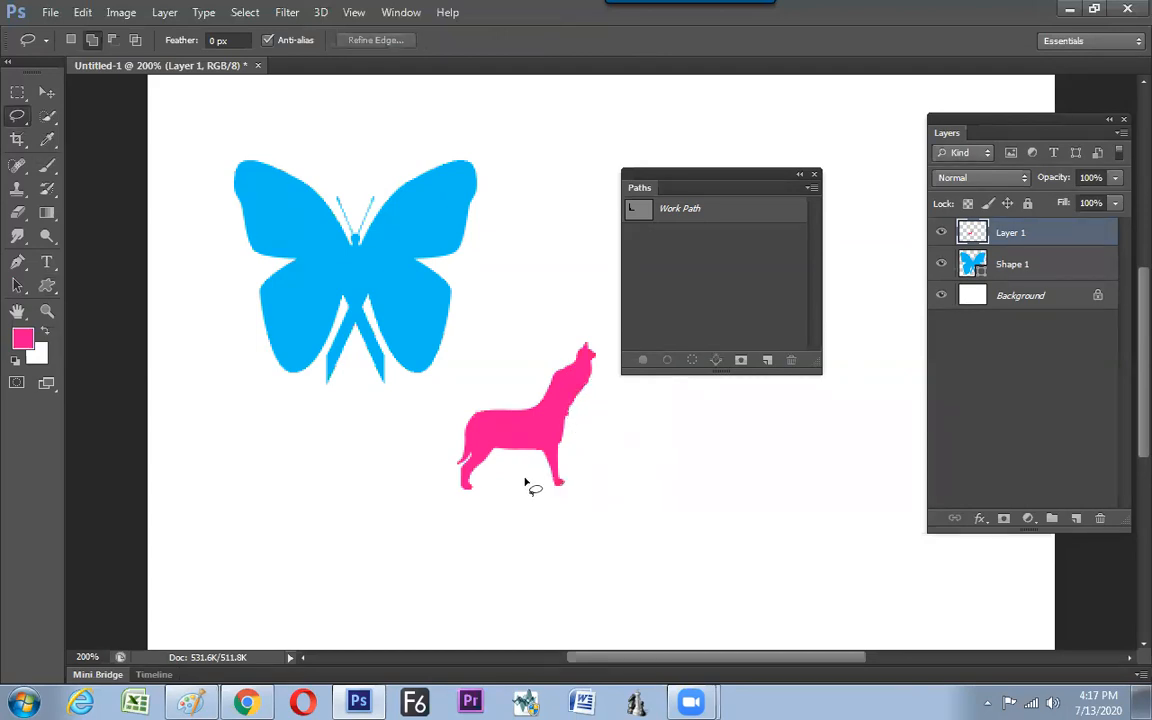
pyautogui.moveTo(571, 415); pyautogui.dragTo(572, 424)
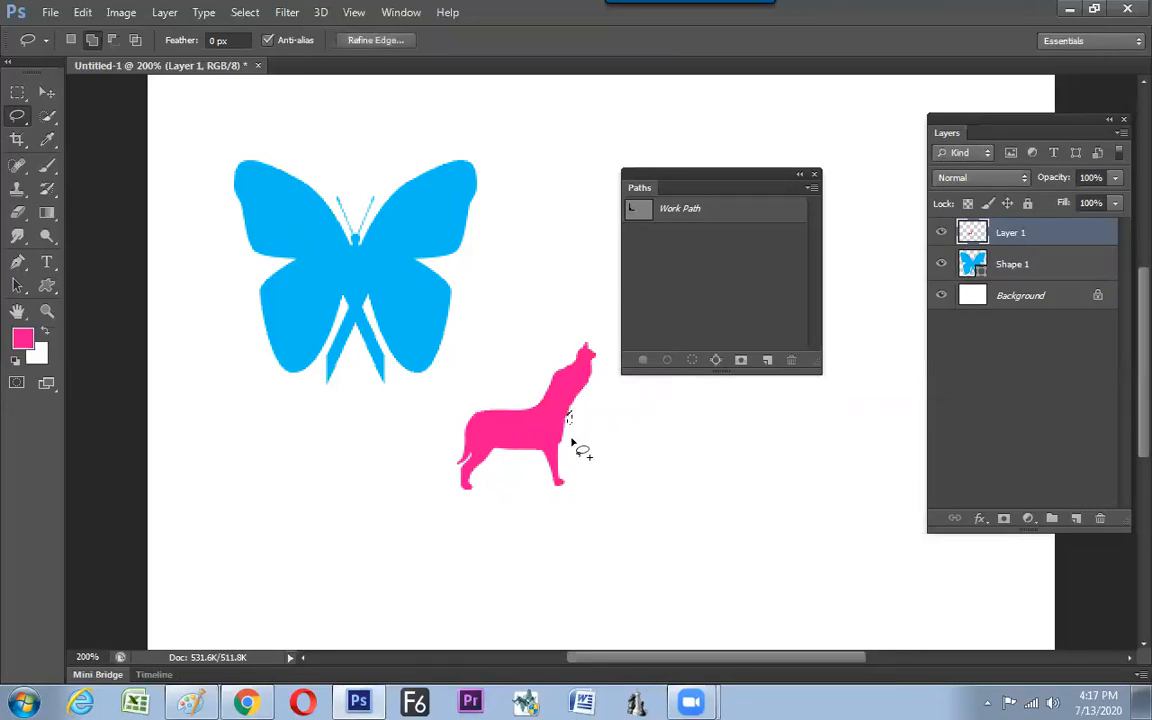
pyautogui.hotkey('ctrl', 'd')
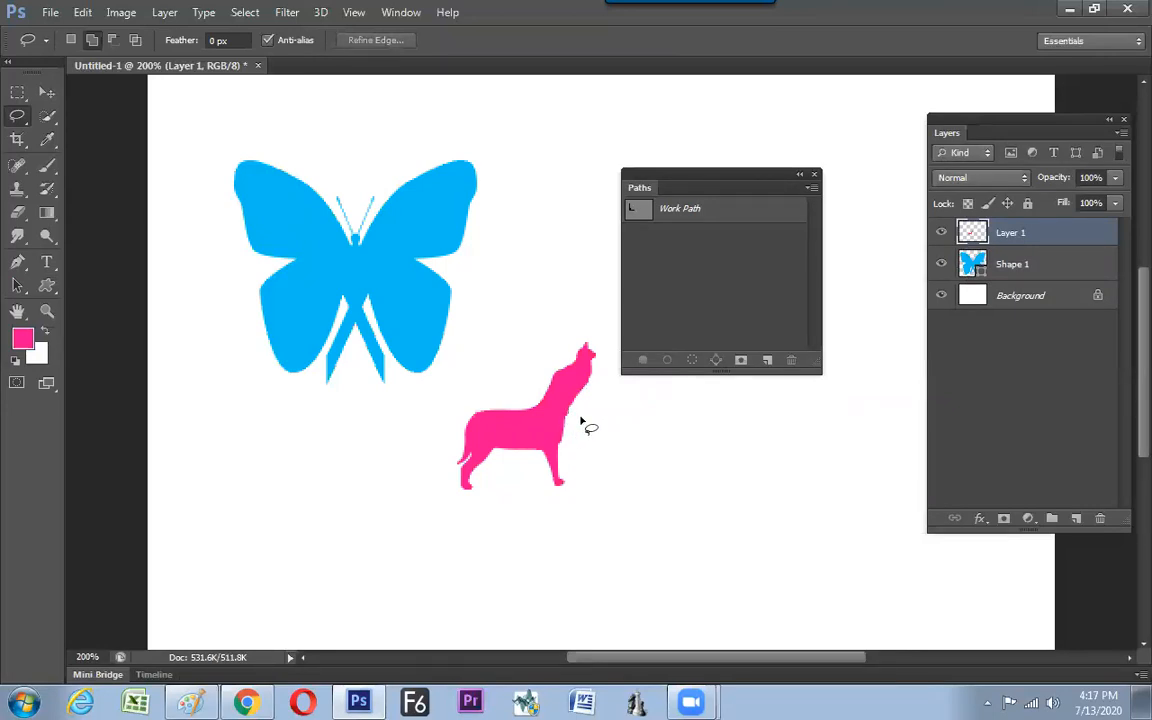
# Move the fused animal to the lower left beneath the butterfly and place a duplicate of it beside it
pyautogui.press('v')
pyautogui.moveTo(565, 417)
pyautogui.mouseDown()
pyautogui.moveTo(464, 445)
pyautogui.moveTo(466, 469)
pyautogui.moveTo(474, 462)
pyautogui.mouseUp()
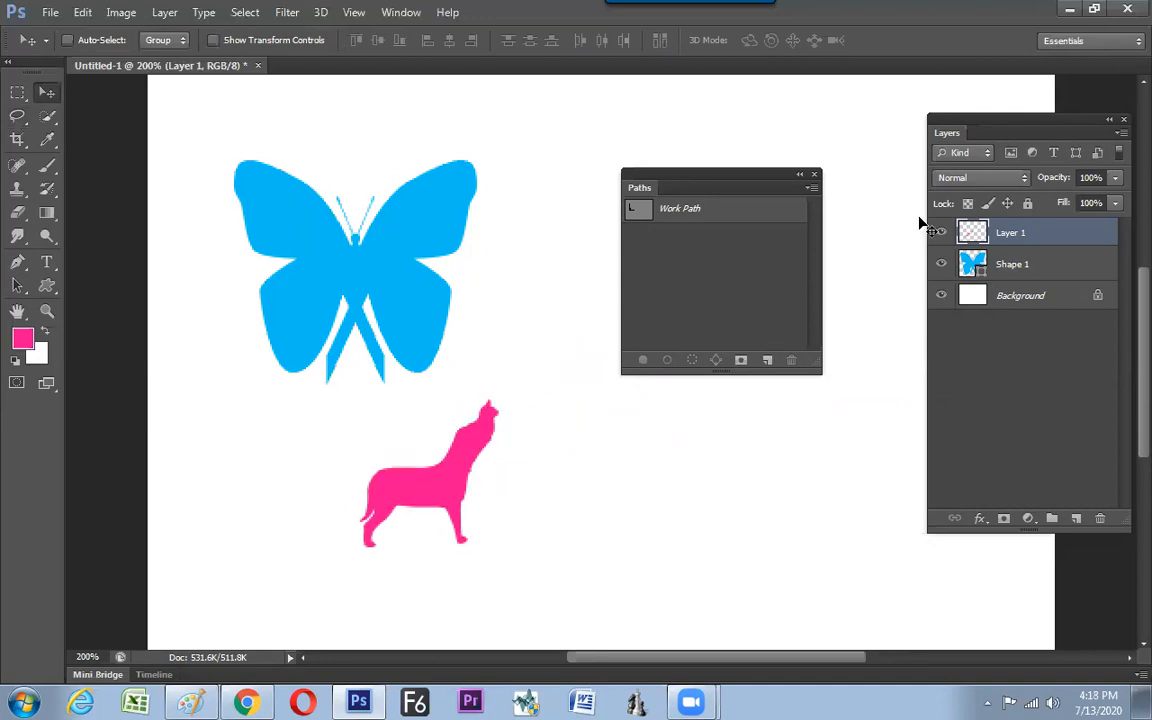
pyautogui.moveTo(464, 444); pyautogui.dragTo(520, 503)
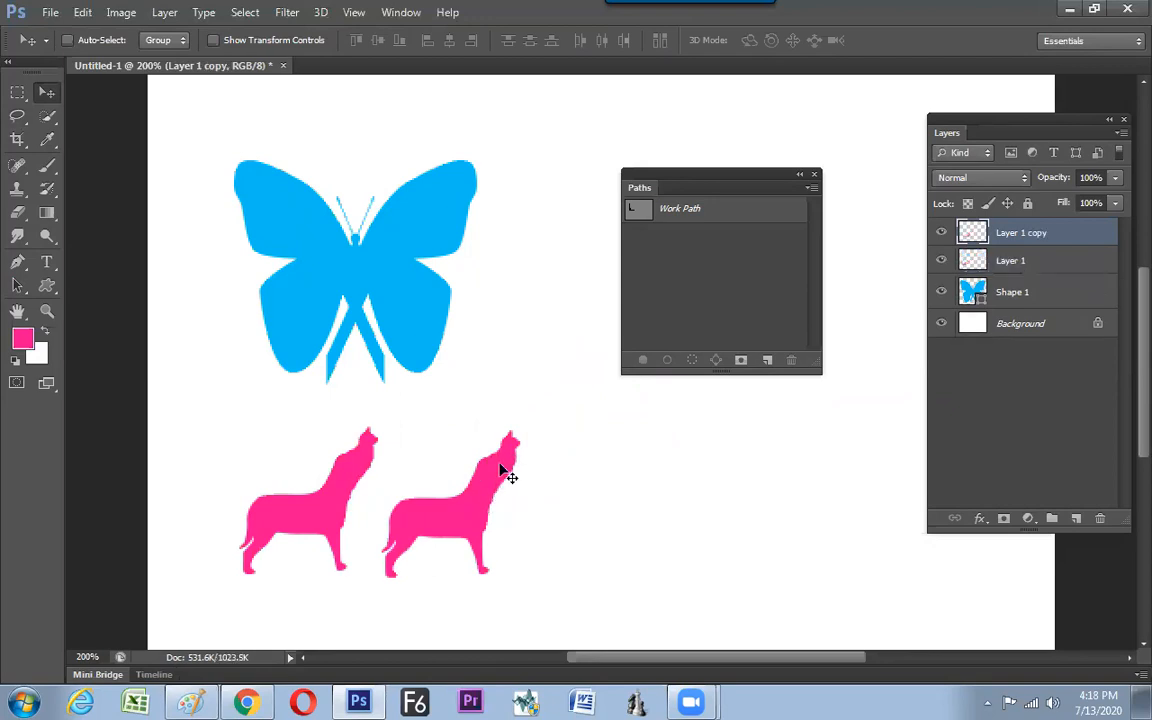
# Flip the duplicated animal horizontally with Free Transform and shift it to the right, so the two animals face each other with a gap
pyautogui.hotkey('ctrl', 't')
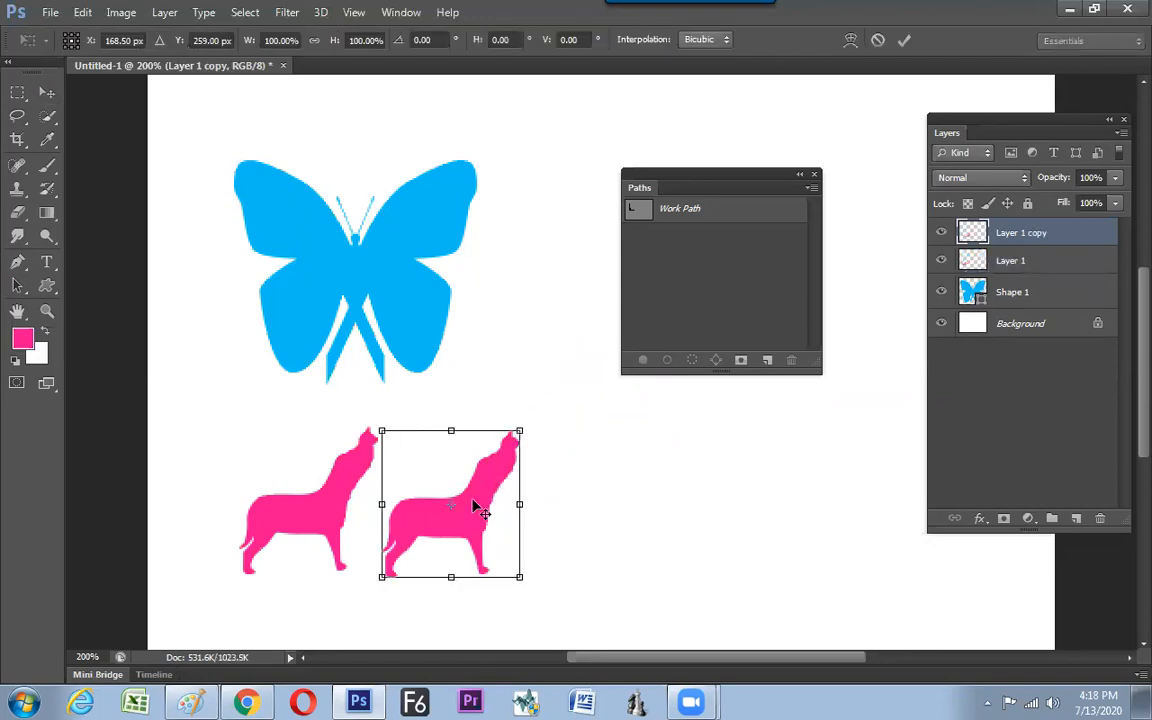
pyautogui.press('Return')
pyautogui.click(82, 12)
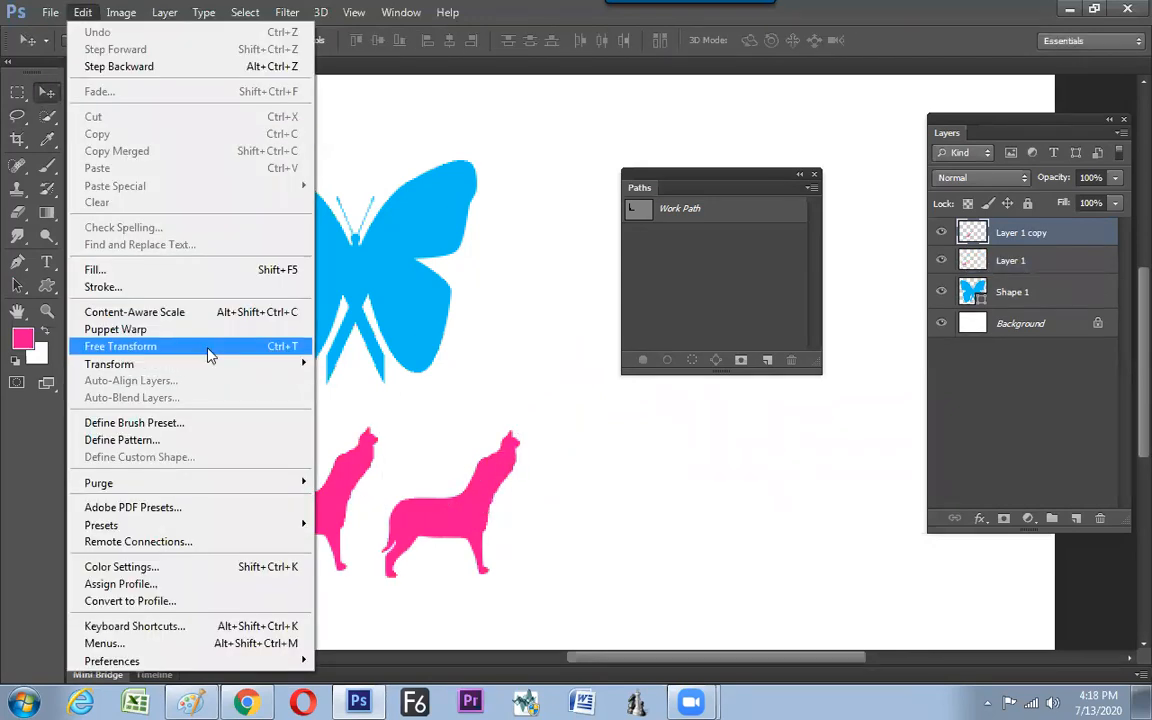
pyautogui.click(210, 348)
pyautogui.rightClick(466, 485)
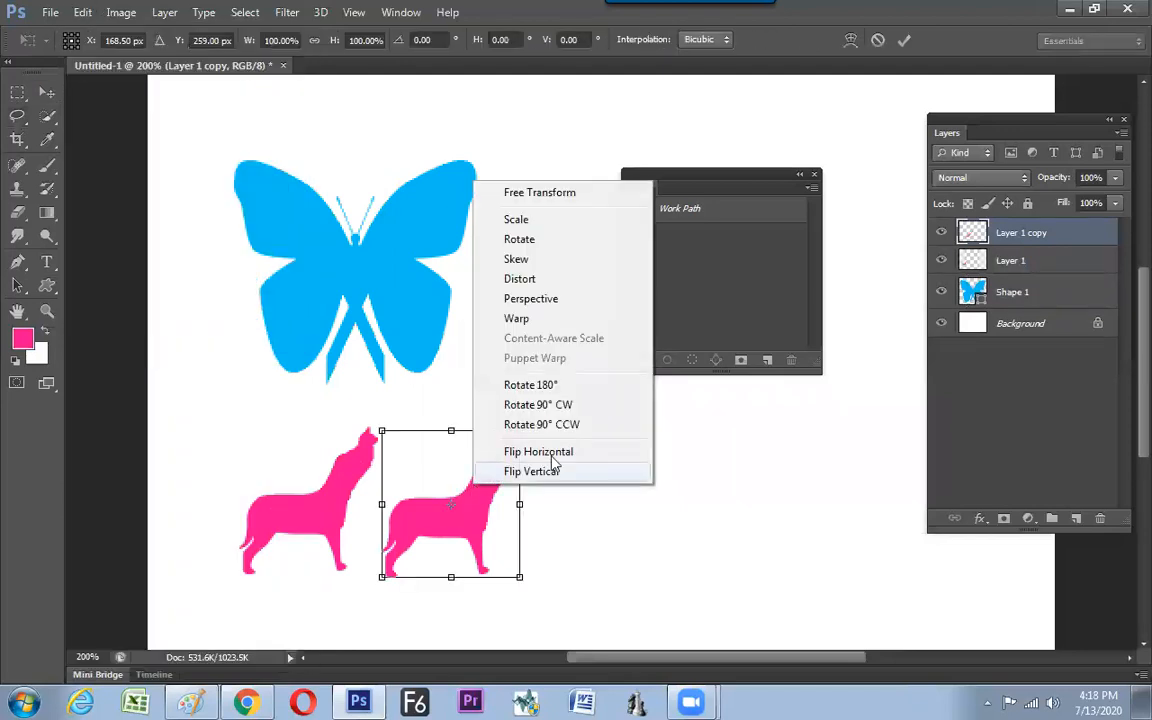
pyautogui.click(570, 452)
pyautogui.press('Return')
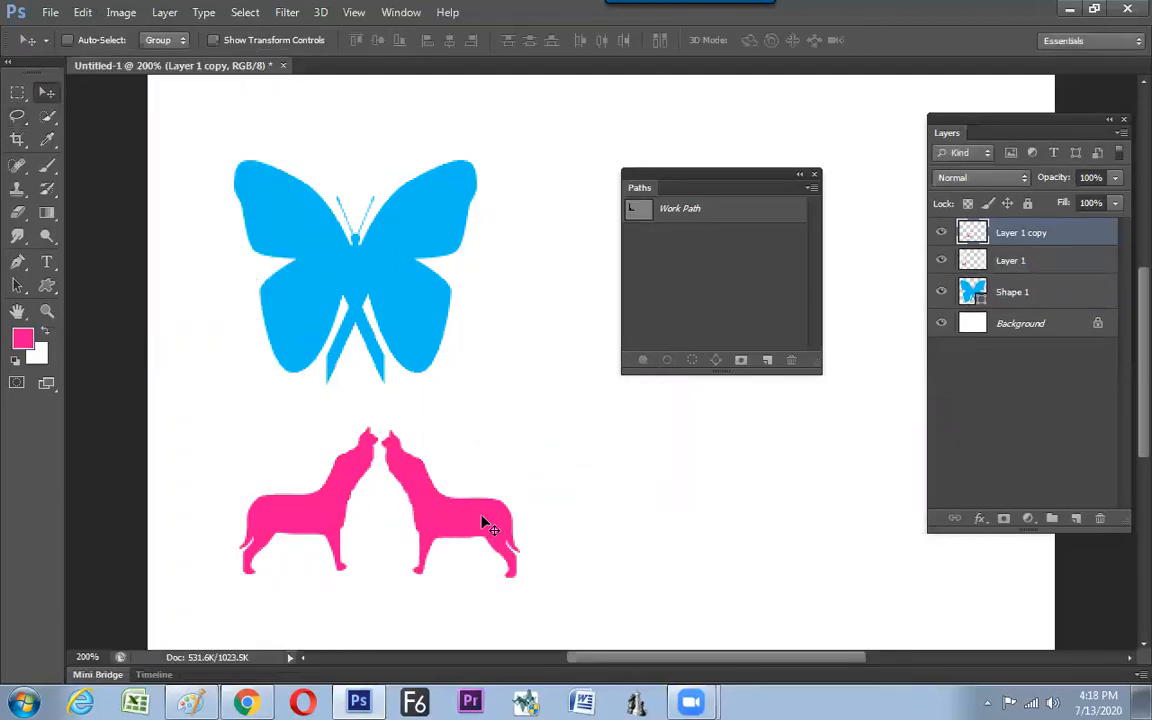
pyautogui.moveTo(527, 520); pyautogui.dragTo(542, 523)
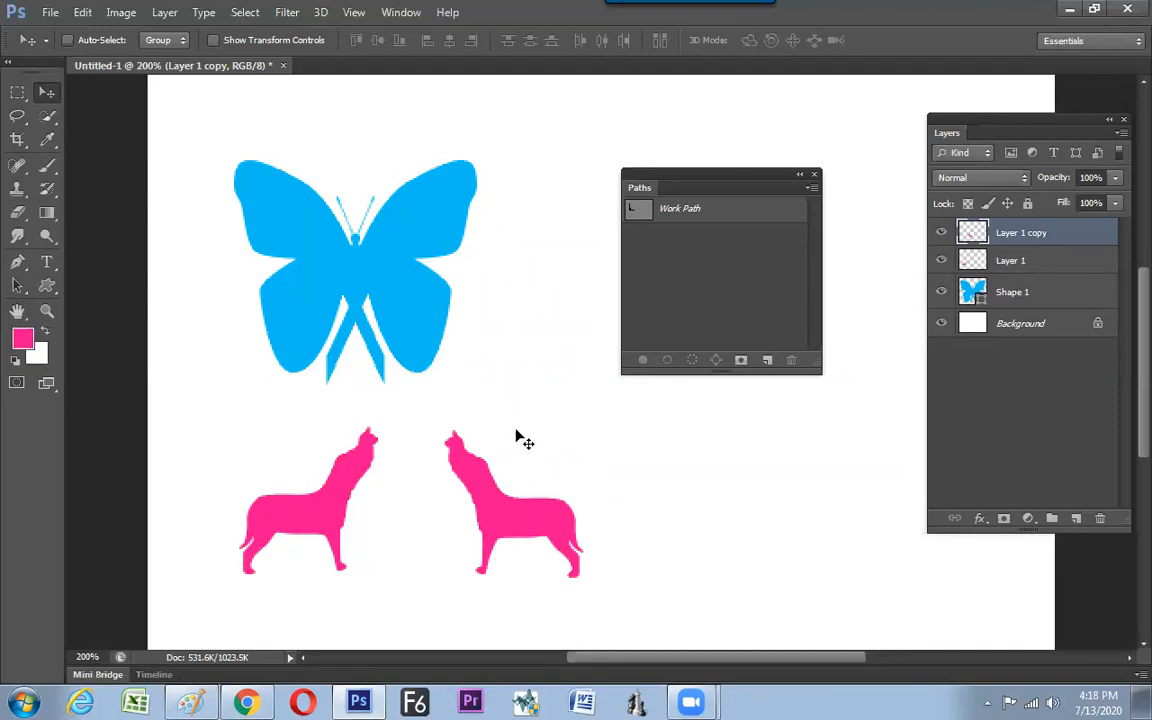
pyautogui.moveTo(494, 509); pyautogui.dragTo(503, 504)
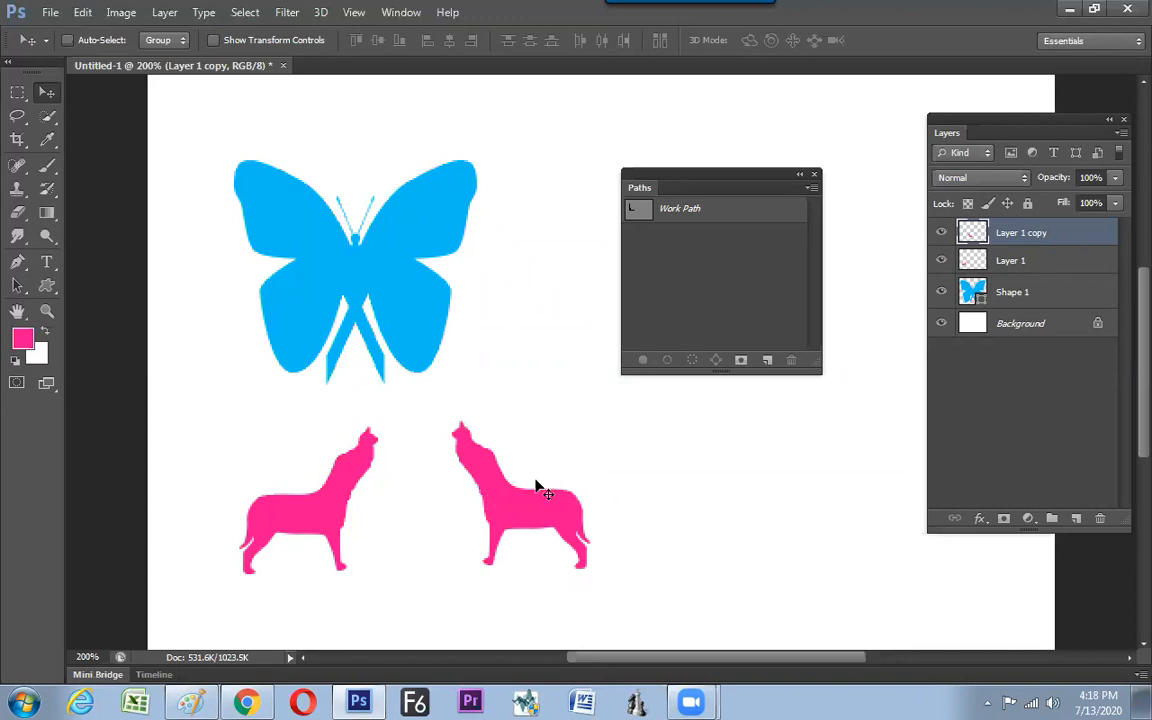
# Create a new white document with the Default Photoshop Size preset, 7 by 5 inches at 72 pixels/inch, and add an empty layer
pyautogui.hotkey('ctrl', 'n')
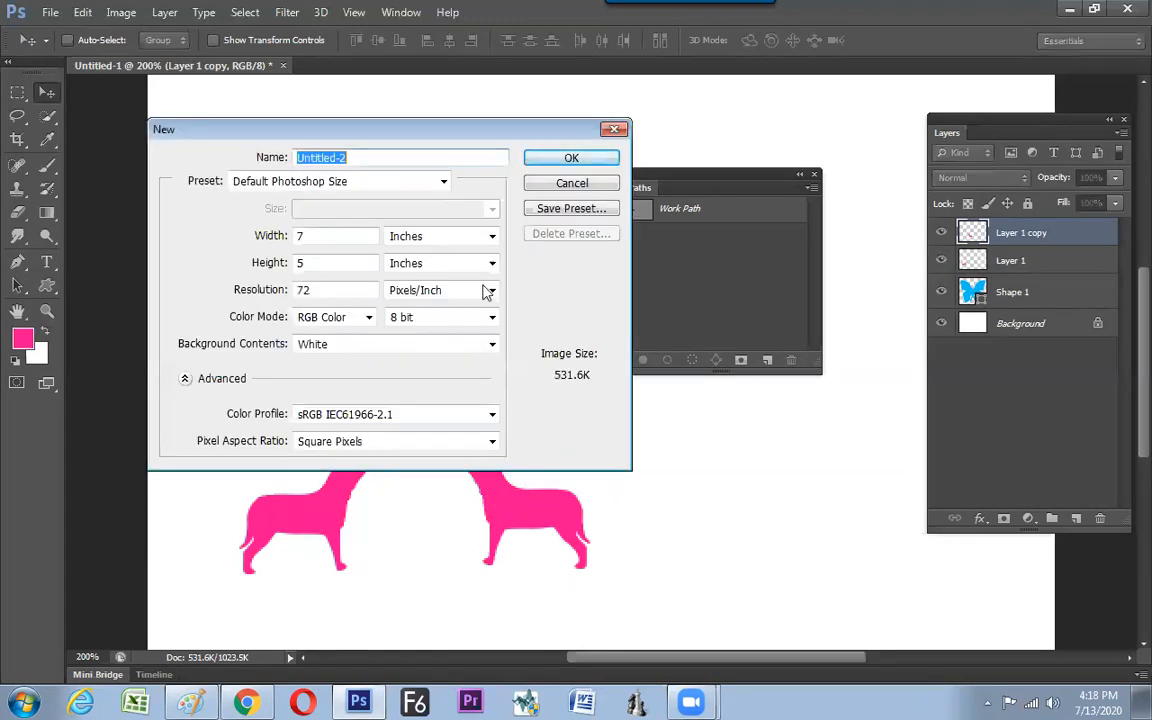
pyautogui.press('Return')
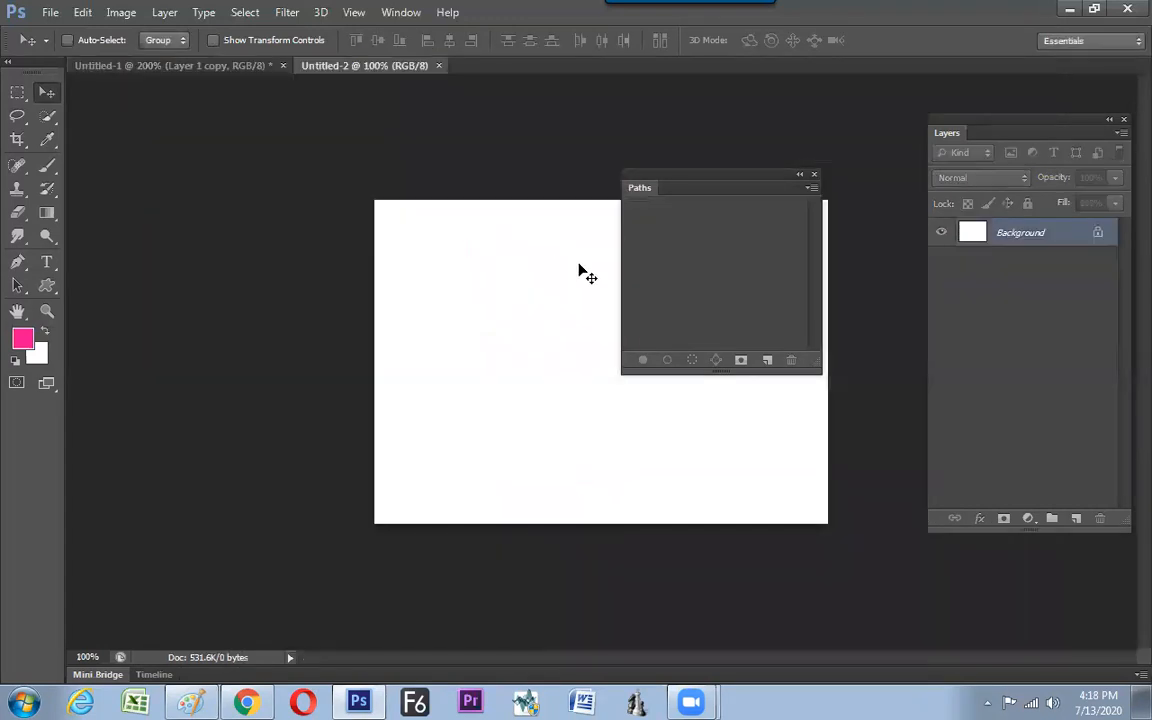
pyautogui.click(1075, 517)
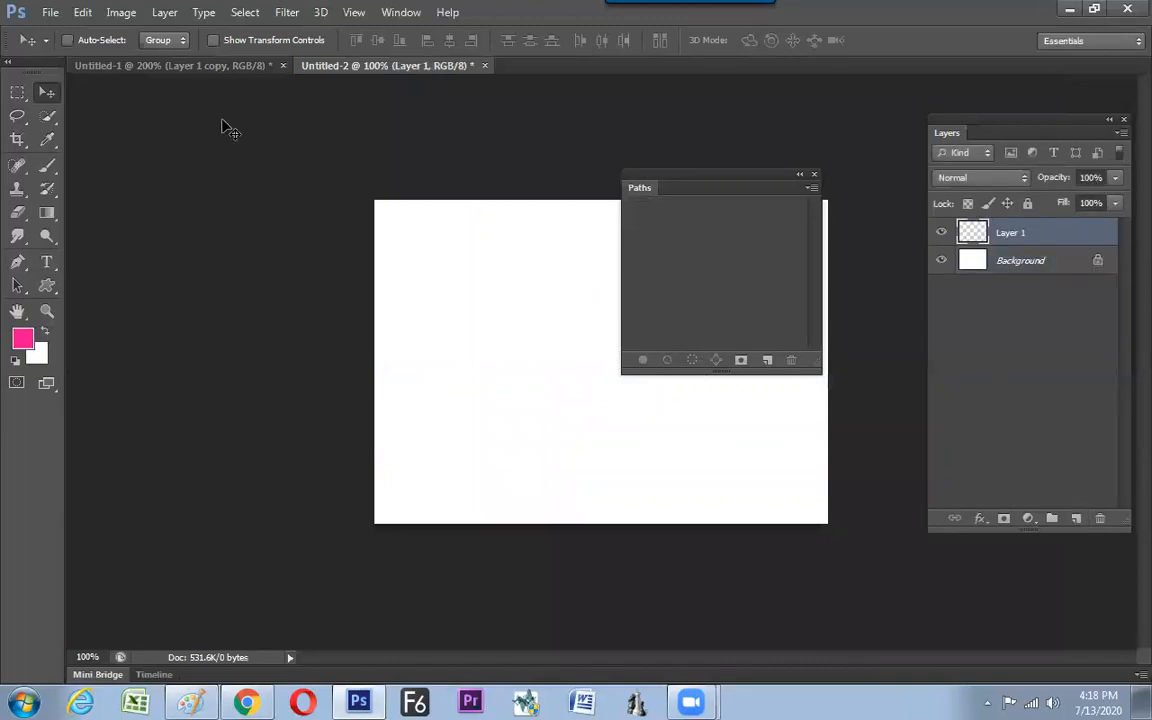
# Move the Paths panel off the canvas and draw a large pink dog custom shape in the middle of the document in Pixels mode
pyautogui.moveTo(736, 183); pyautogui.dragTo(211, 347)
pyautogui.click(47, 286)
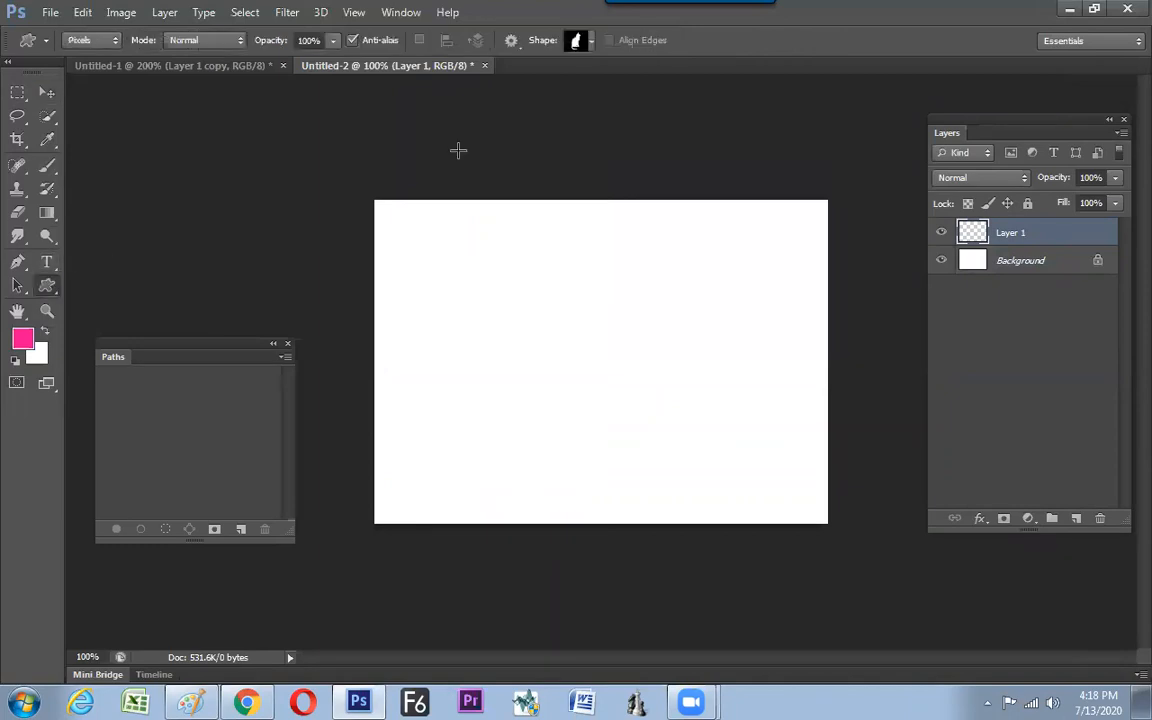
pyautogui.click(592, 42)
pyautogui.click(490, 137)
pyautogui.doubleClick(437, 140)
pyautogui.moveTo(496, 268); pyautogui.dragTo(712, 478)
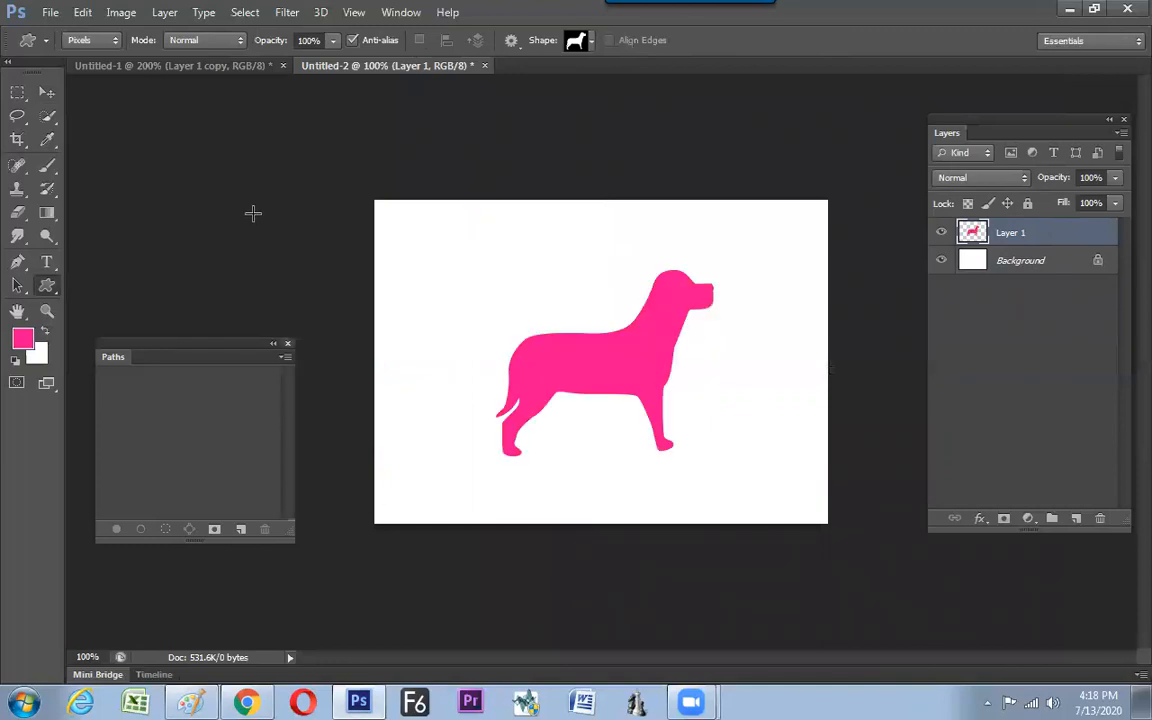
# Cut a small rabbit shape out of the dog's belly using Clear mode, and hide the Background layer to inspect the cutout
pyautogui.click(591, 45)
pyautogui.click(488, 142)
pyautogui.doubleClick(485, 147)
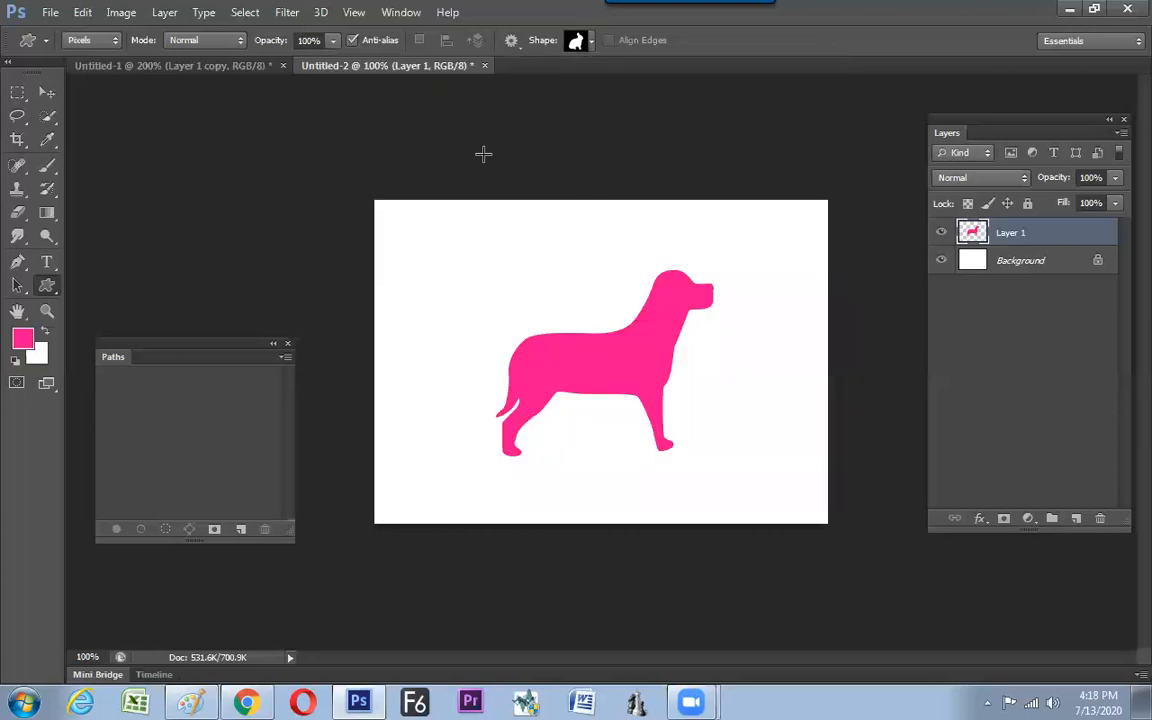
pyautogui.click(190, 40)
pyautogui.click(190, 102)
pyautogui.moveTo(577, 343); pyautogui.dragTo(609, 384)
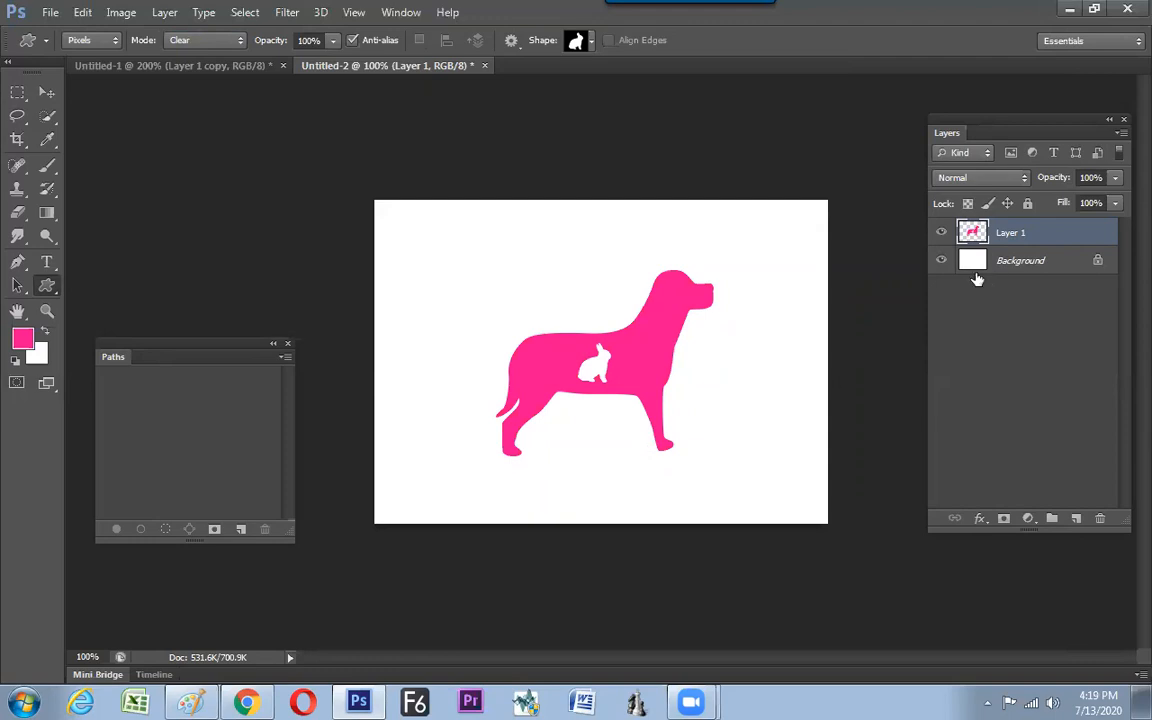
pyautogui.click(941, 260)
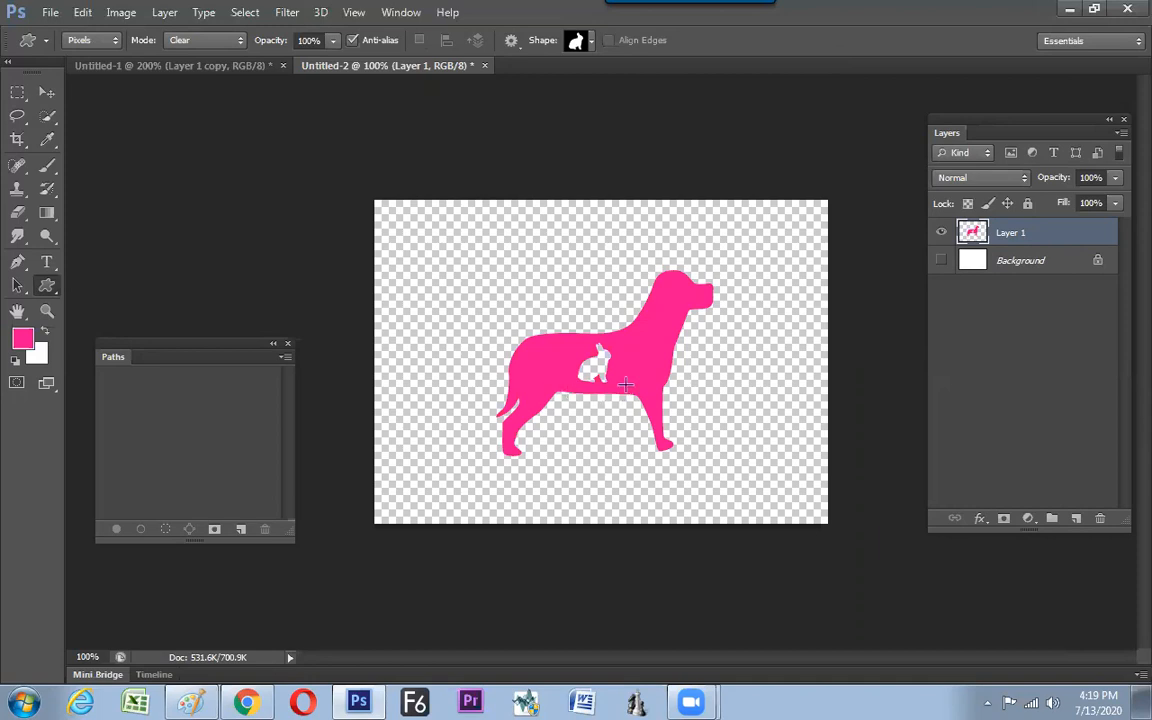
# Cut a flying bird shape out of the dog's hindquarters in Clear mode, and show the Background layer again
pyautogui.click(592, 45)
pyautogui.click(548, 138)
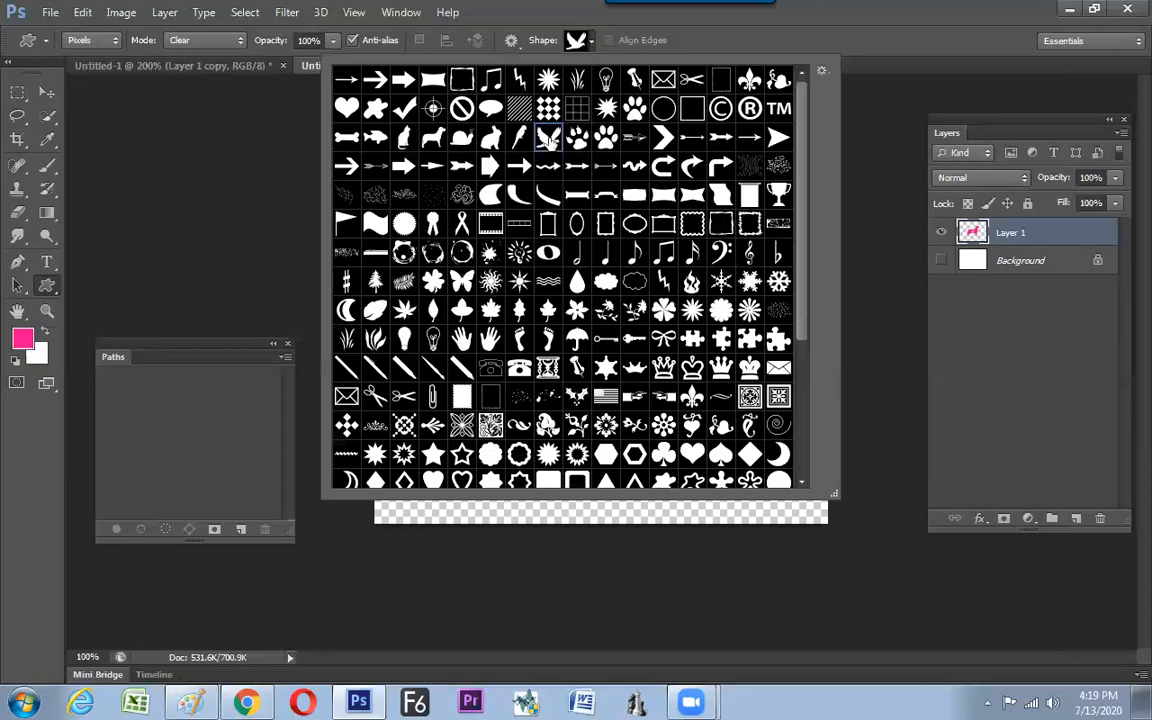
pyautogui.press('Return')
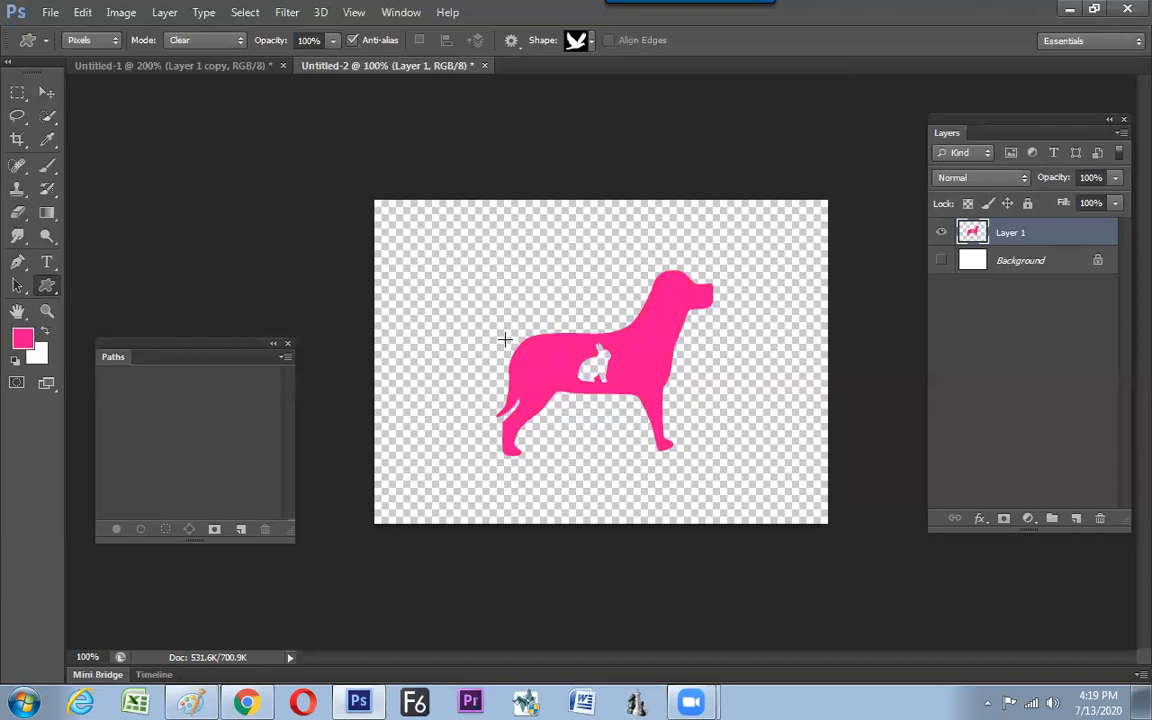
pyautogui.moveTo(505, 338); pyautogui.dragTo(559, 380)
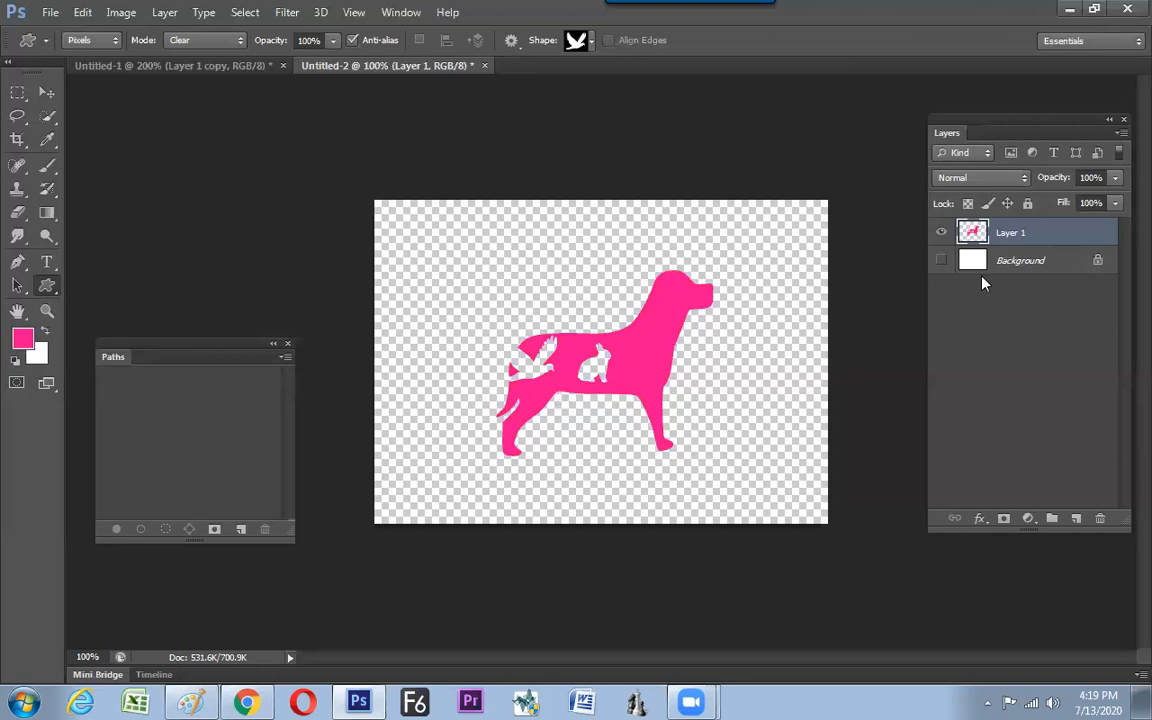
pyautogui.click(941, 260)
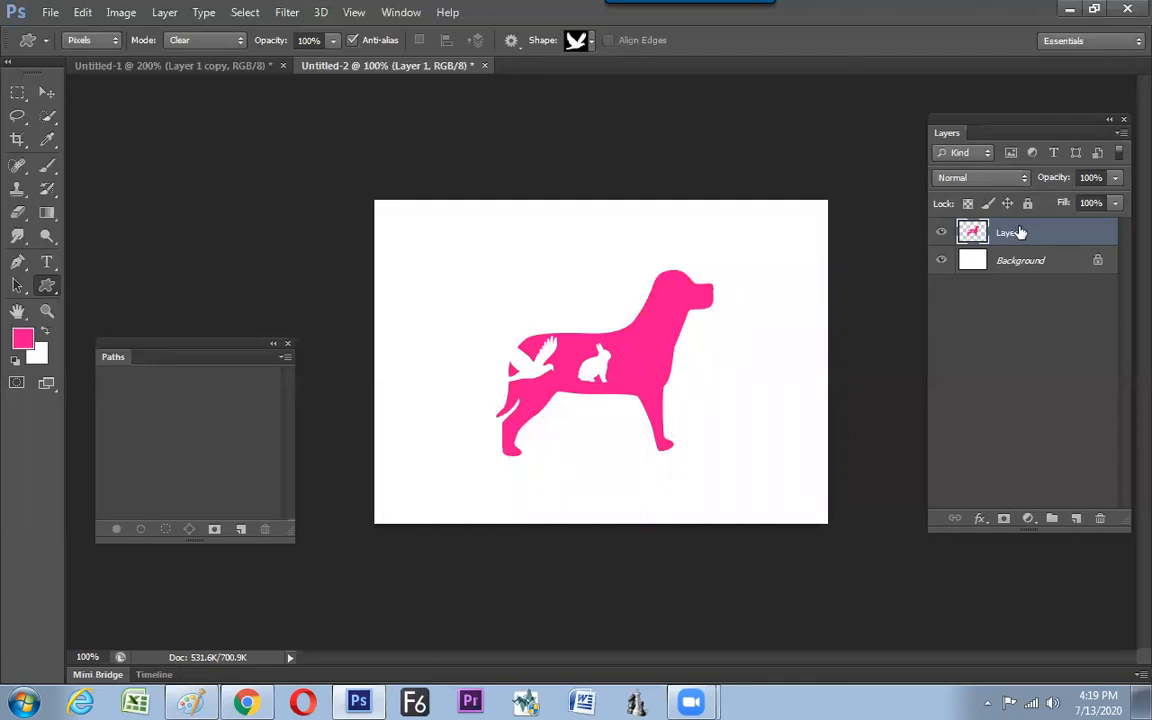
# Draw a green parrot shape in Behind mode so it perches on the dog's back, undoing a first try at the head
pyautogui.click(205, 40)
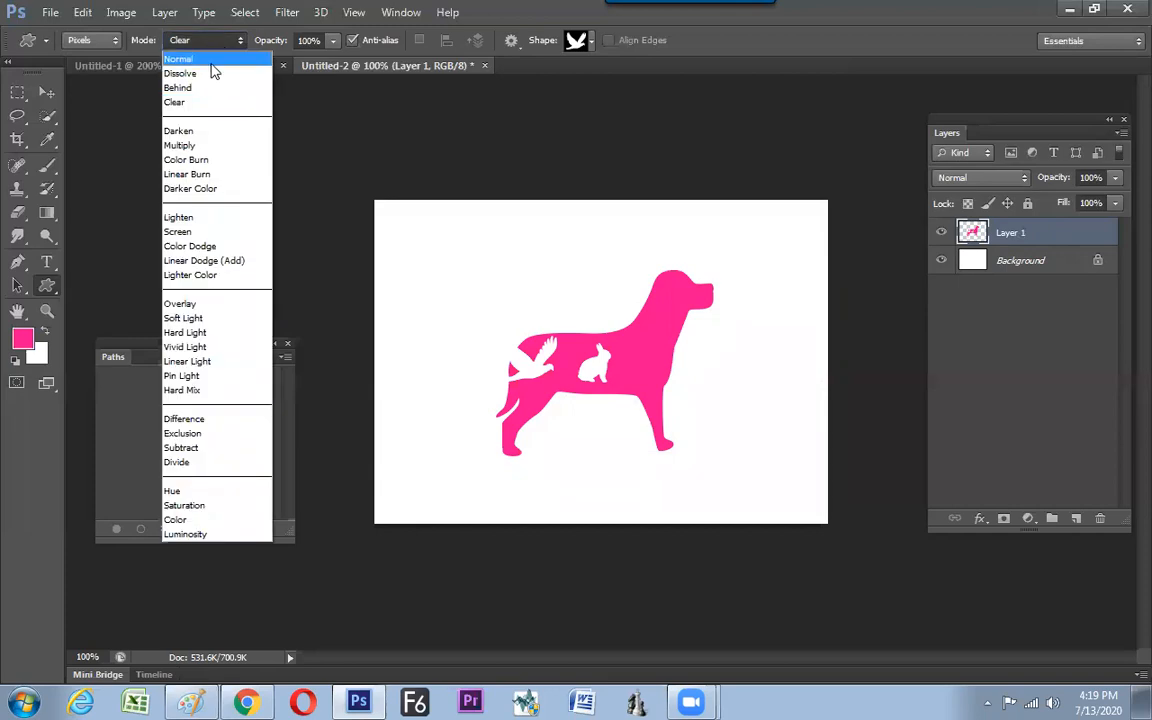
pyautogui.click(182, 87)
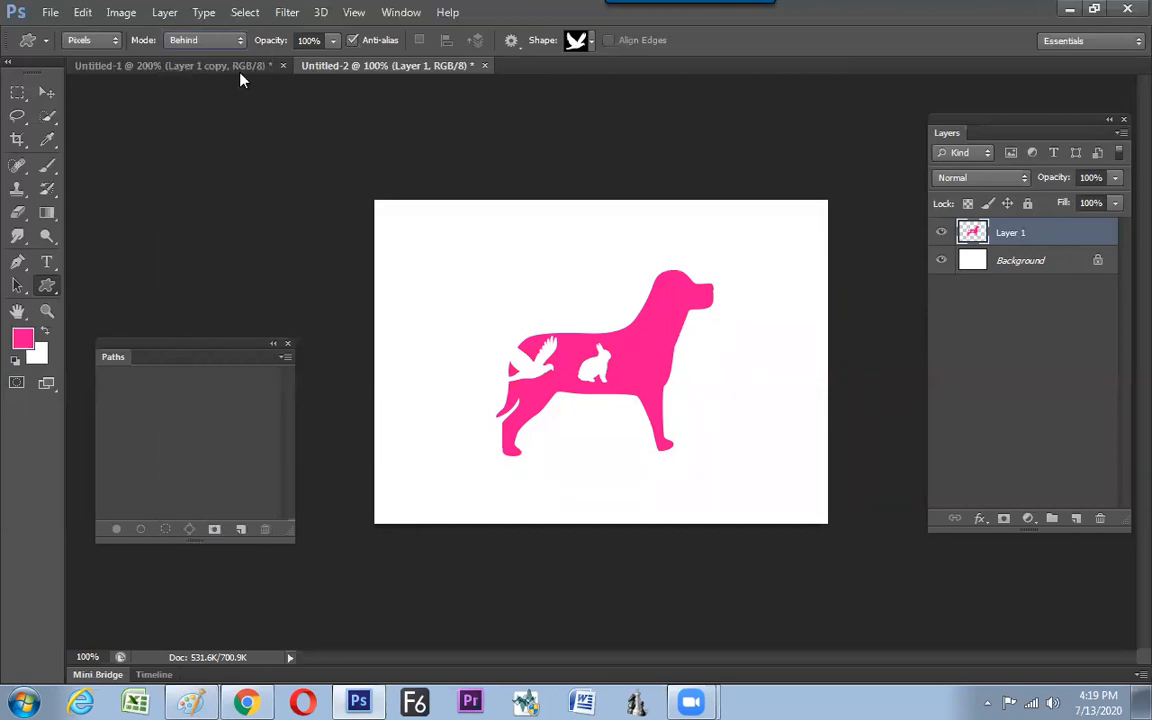
pyautogui.click(576, 40)
pyautogui.click(465, 141)
pyautogui.doubleClick(519, 141)
pyautogui.click(22, 339)
pyautogui.click(422, 175)
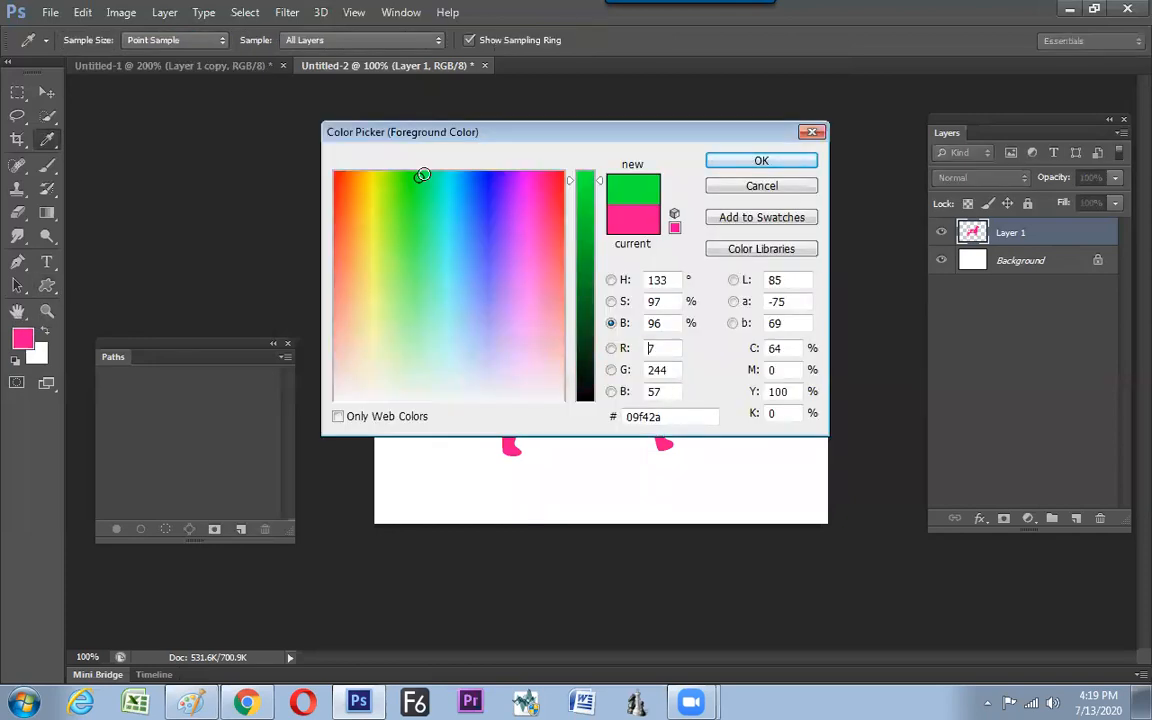
pyautogui.click(784, 160)
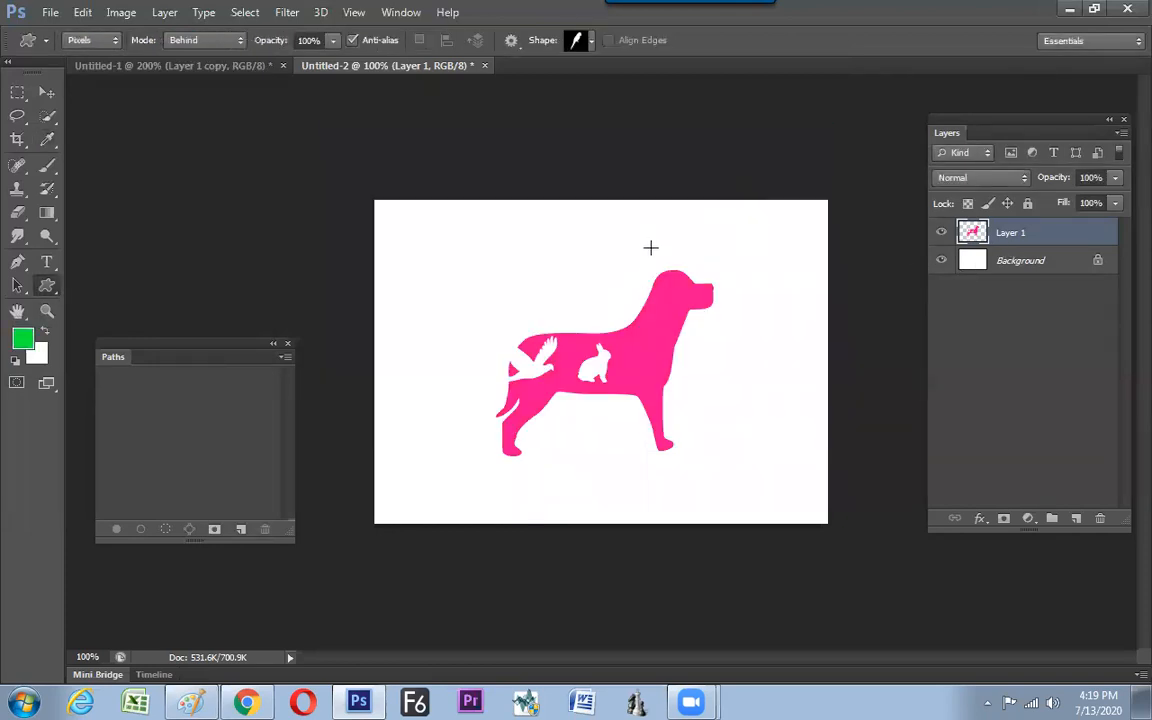
pyautogui.moveTo(660, 253); pyautogui.dragTo(676, 318)
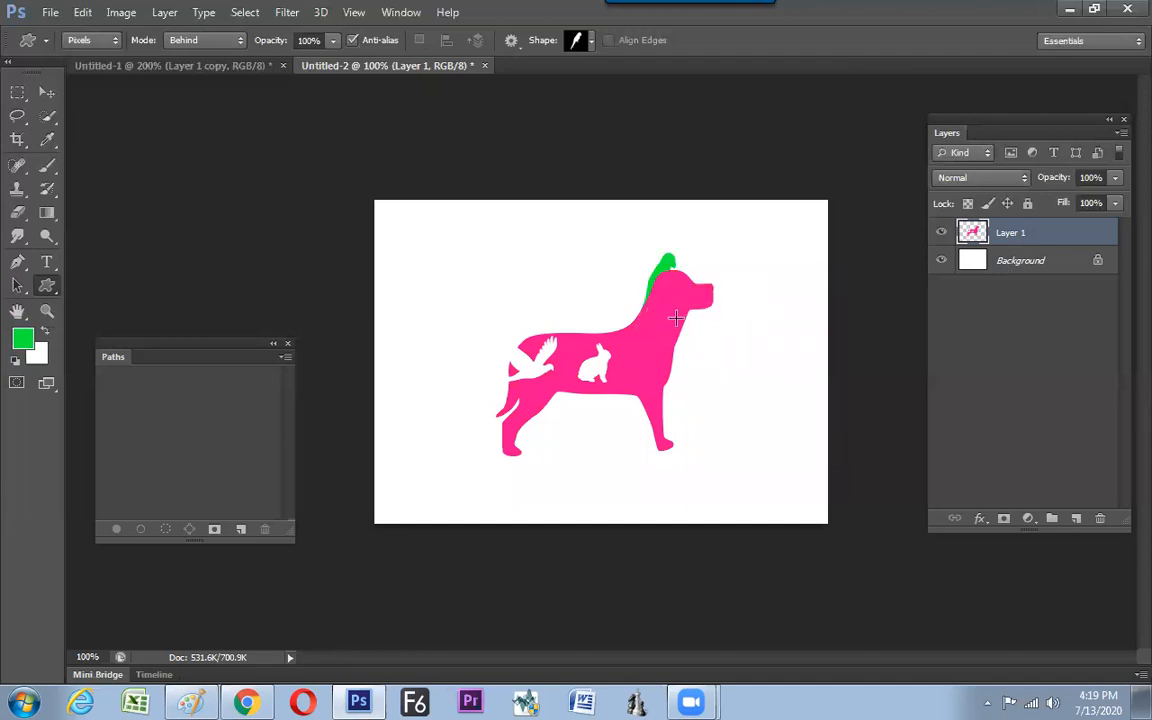
pyautogui.hotkey('ctrl', 'z')
pyautogui.moveTo(567, 304); pyautogui.dragTo(602, 366)
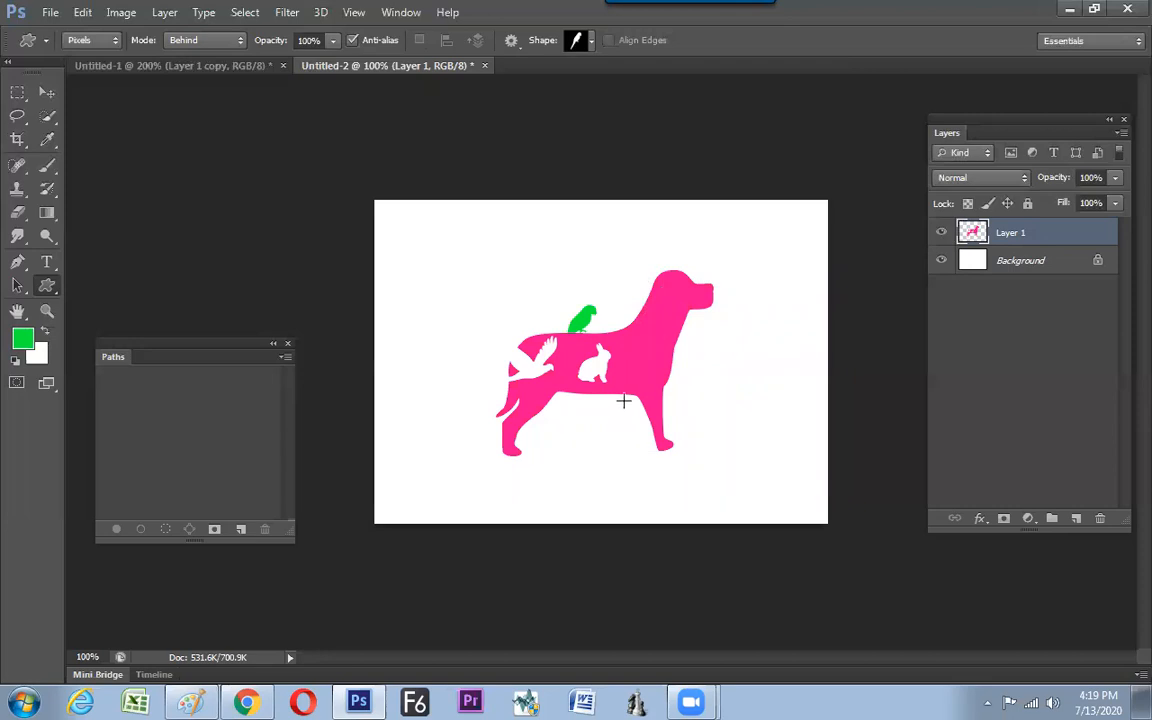
# Draw a green fish shape in Darken mode across the dog's chest with the Background layer hidden, and show the Background again
pyautogui.click(190, 40)
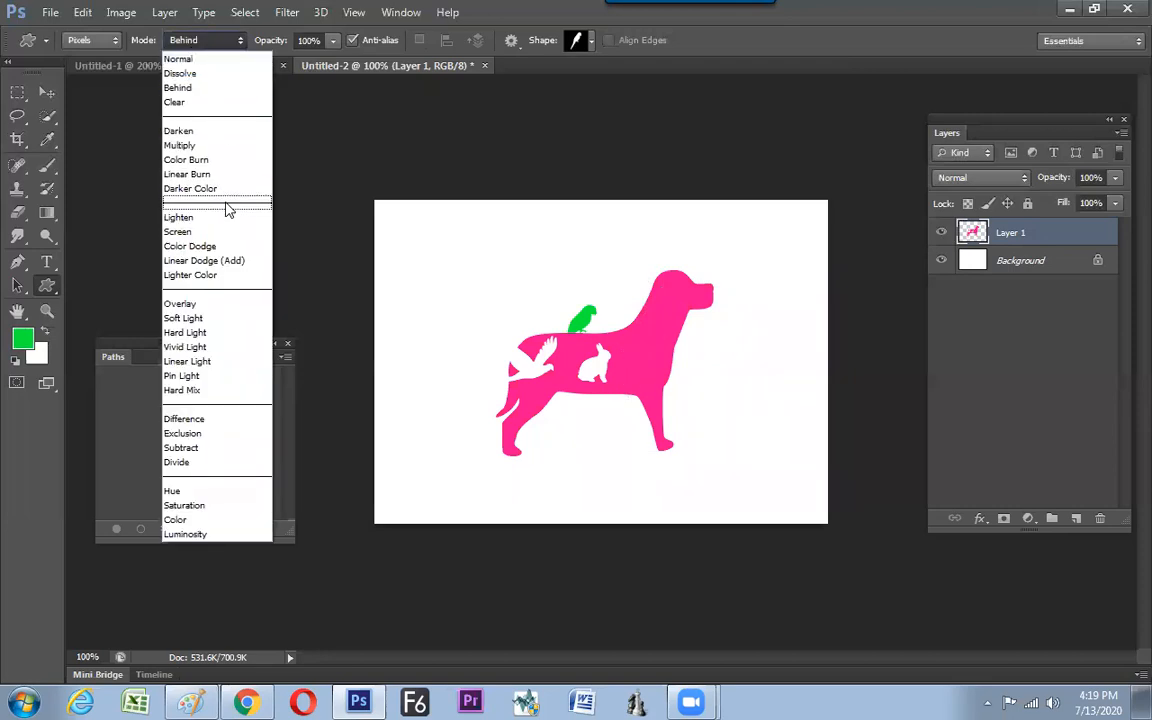
pyautogui.click(210, 132)
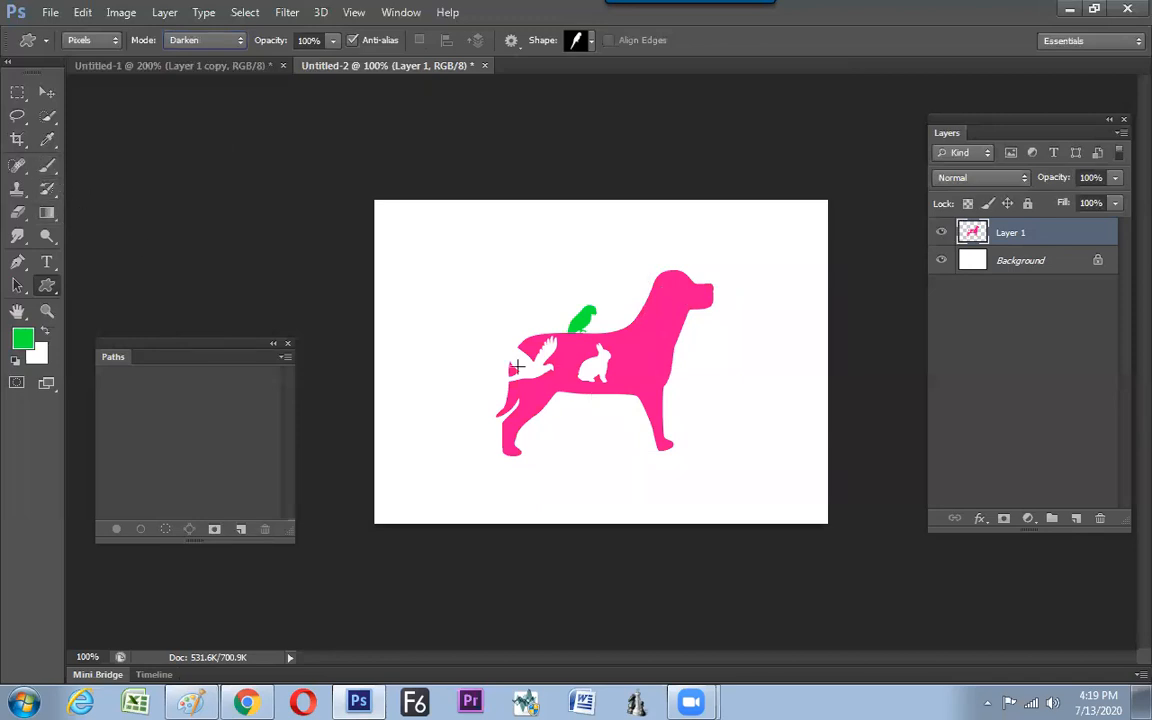
pyautogui.click(203, 45)
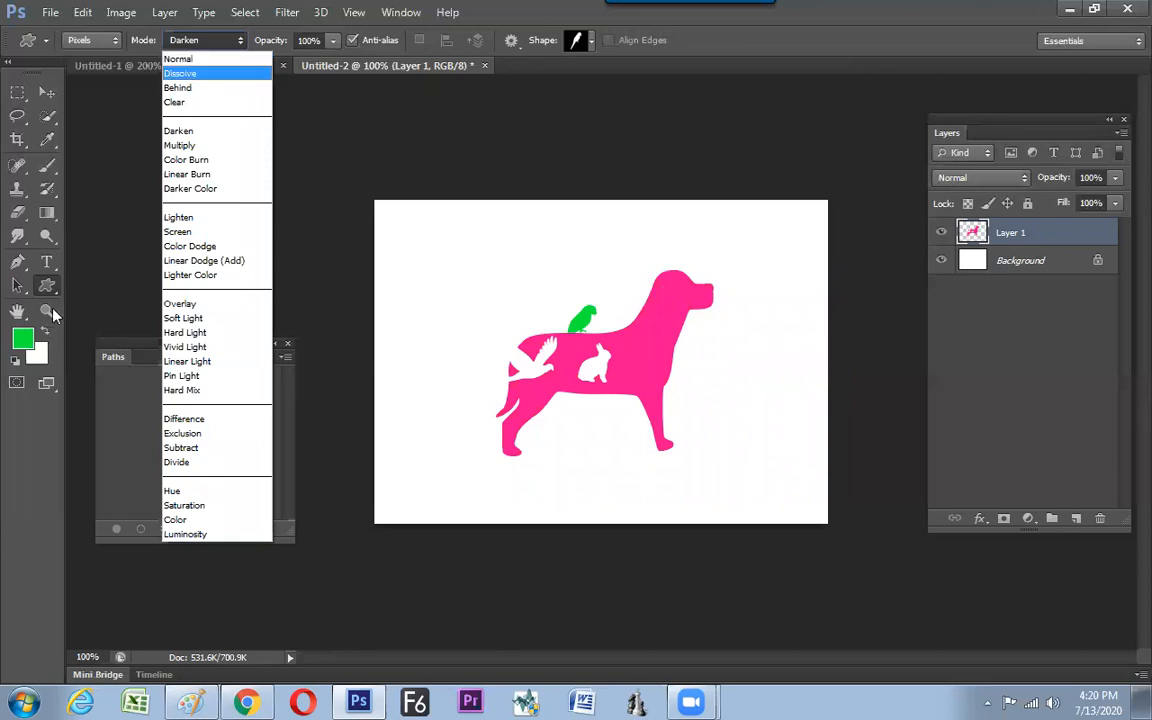
pyautogui.click(591, 41)
pyautogui.click(591, 43)
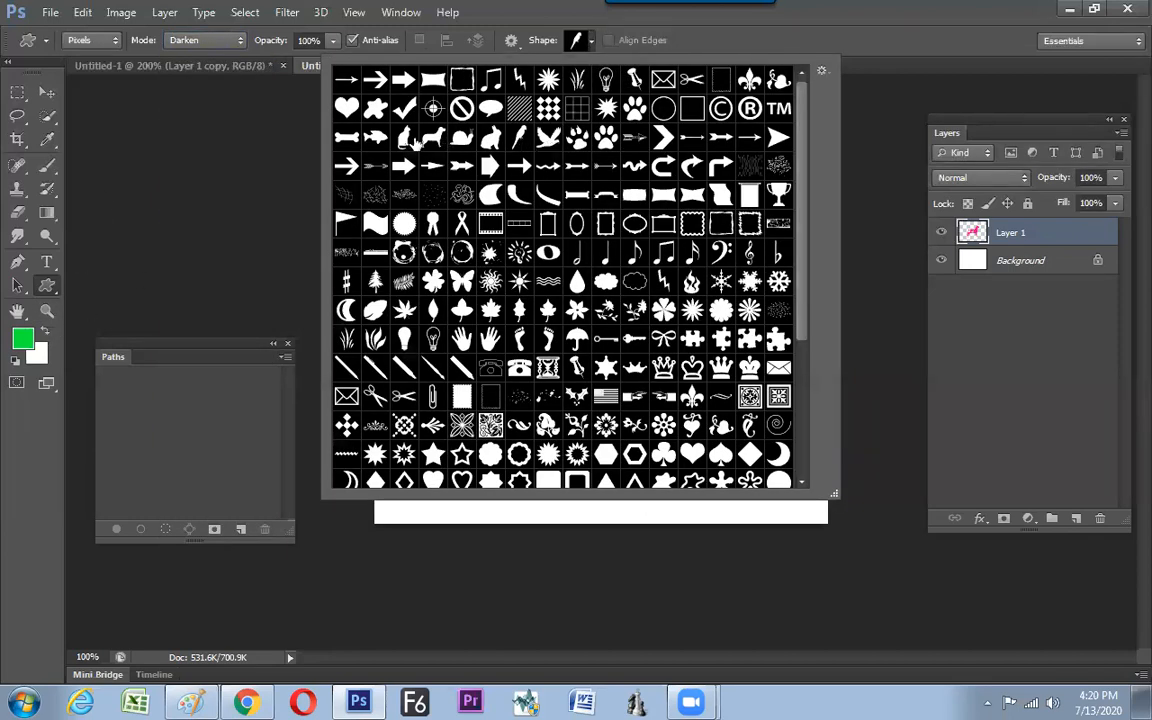
pyautogui.doubleClick(346, 137)
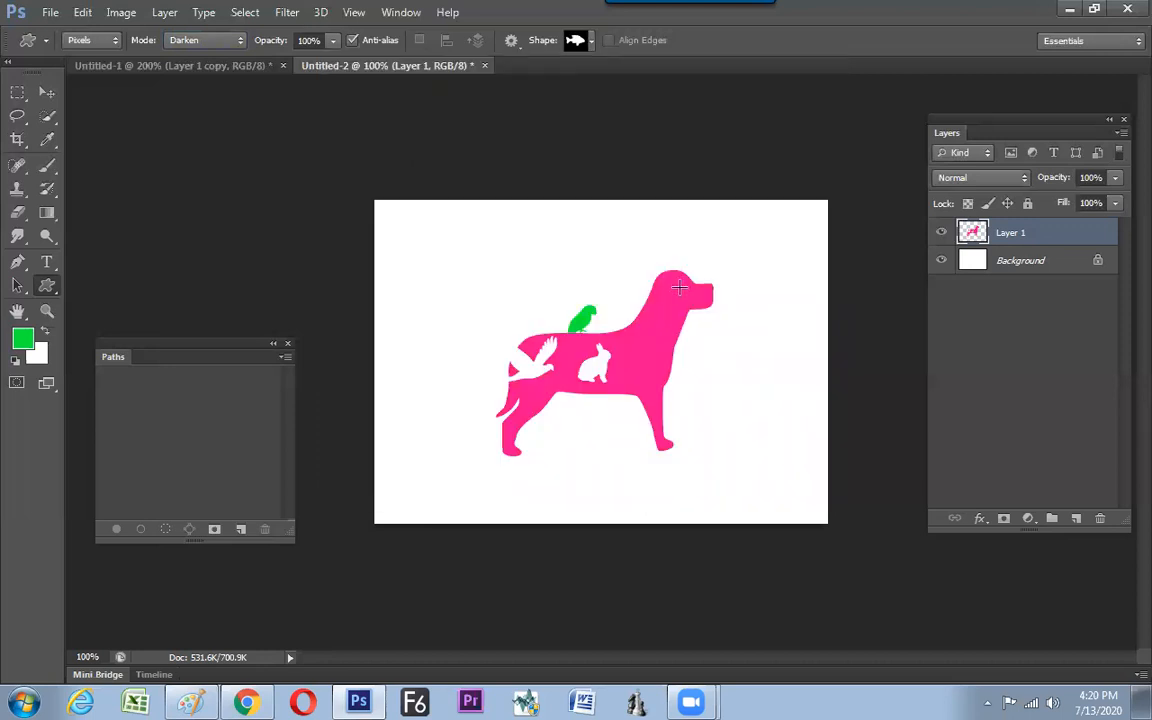
pyautogui.click(941, 260)
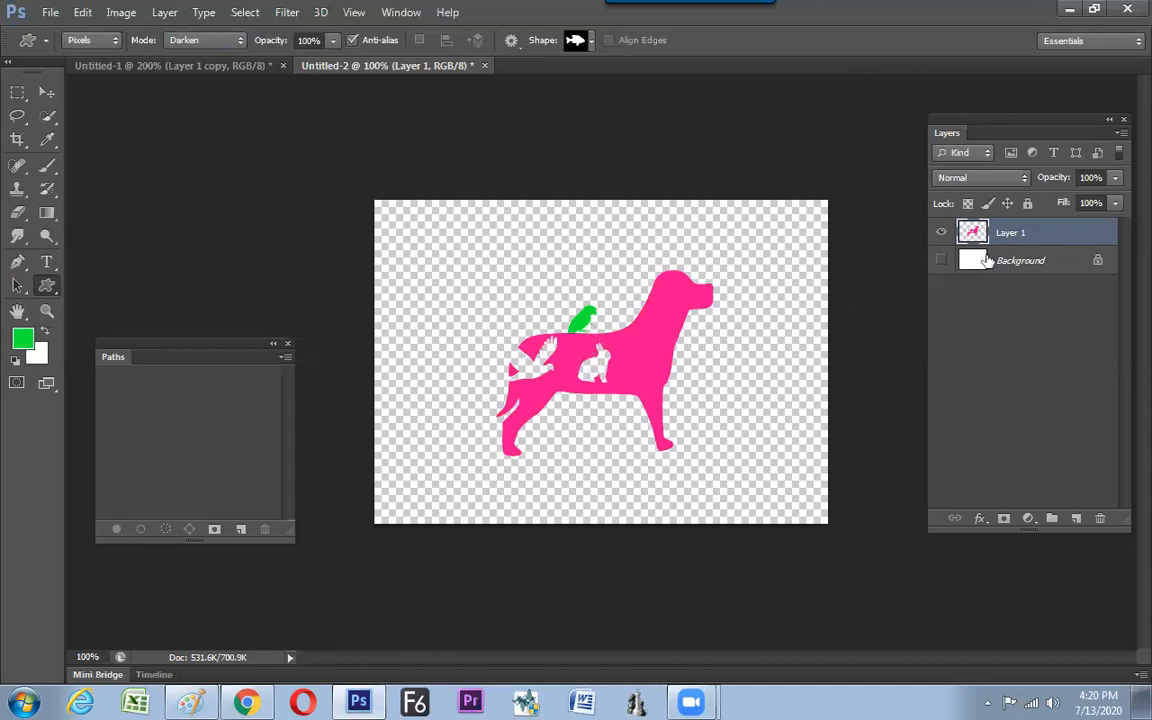
pyautogui.moveTo(647, 321); pyautogui.dragTo(713, 355)
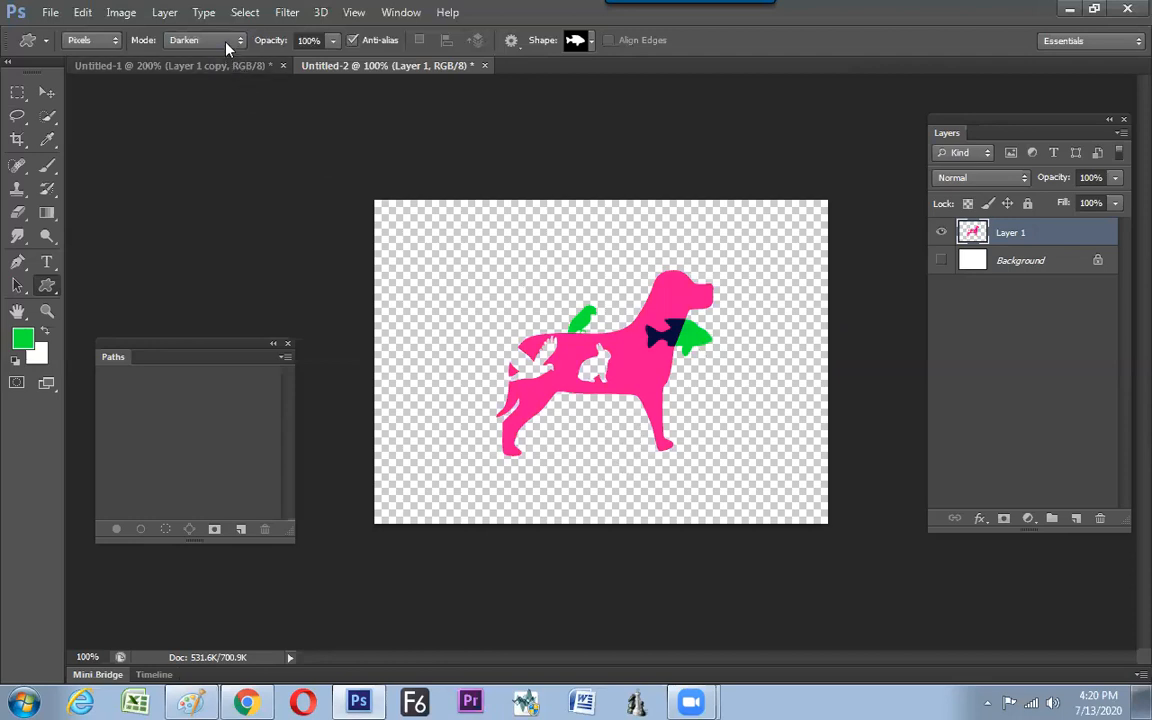
pyautogui.click(942, 261)
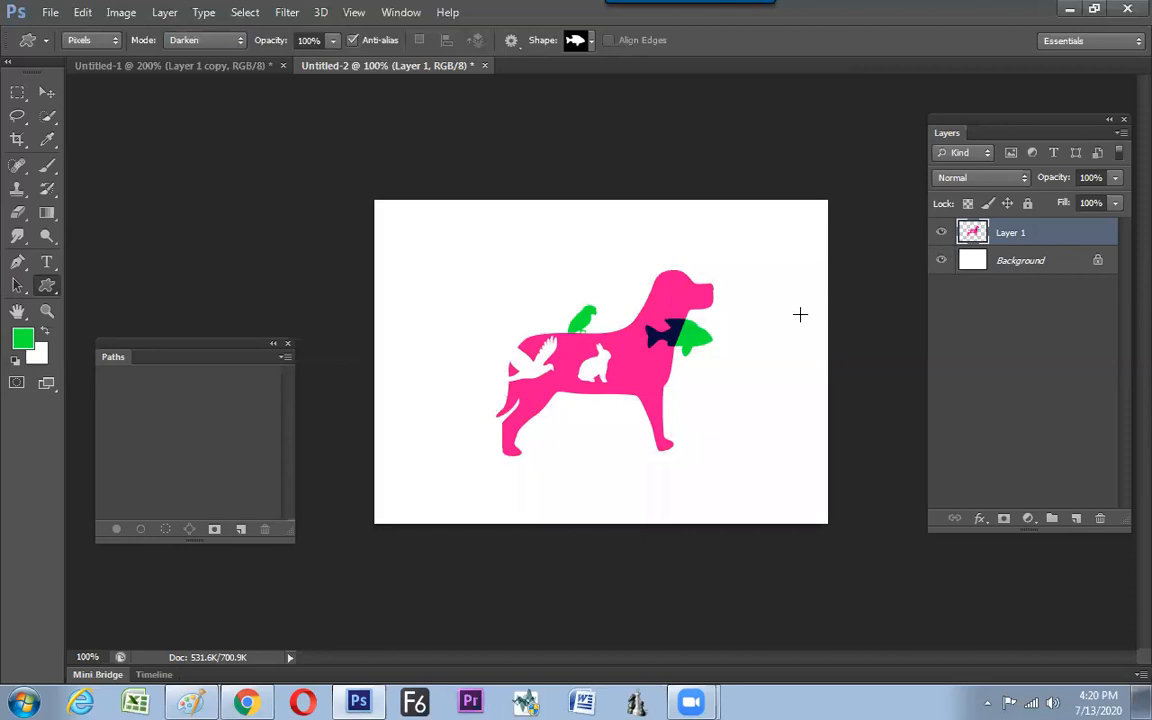
# Scale the dog artwork down to a little over half its size with Free Transform and move it to the middle of the canvas
pyautogui.click(47, 92)
pyautogui.moveTo(602, 357); pyautogui.dragTo(514, 405)
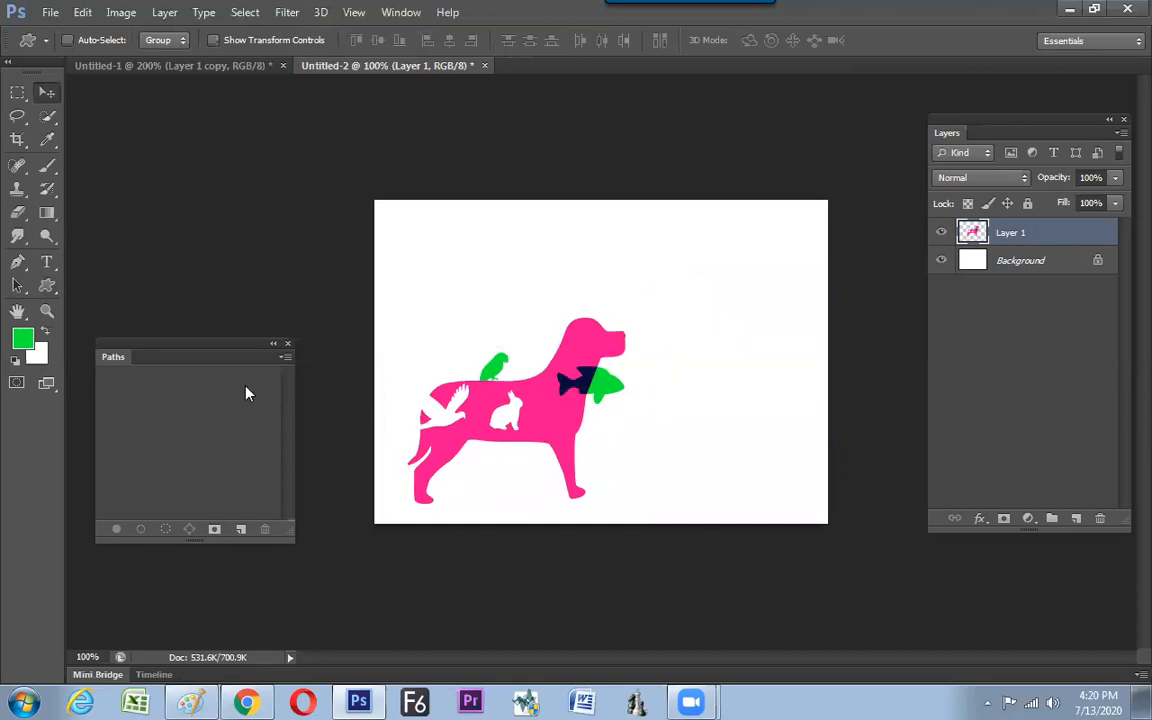
pyautogui.hotkey('ctrl', 't')
pyautogui.moveTo(631, 320); pyautogui.dragTo(538, 390)
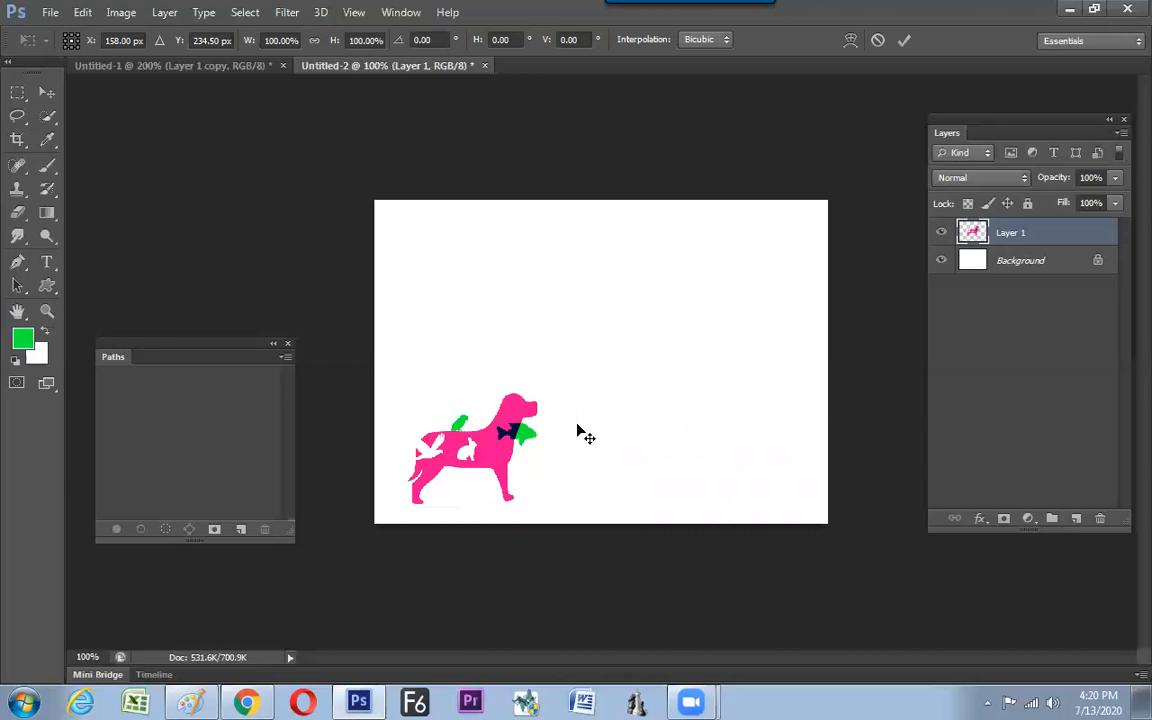
pyautogui.press('Return')
pyautogui.moveTo(514, 440); pyautogui.dragTo(660, 305)
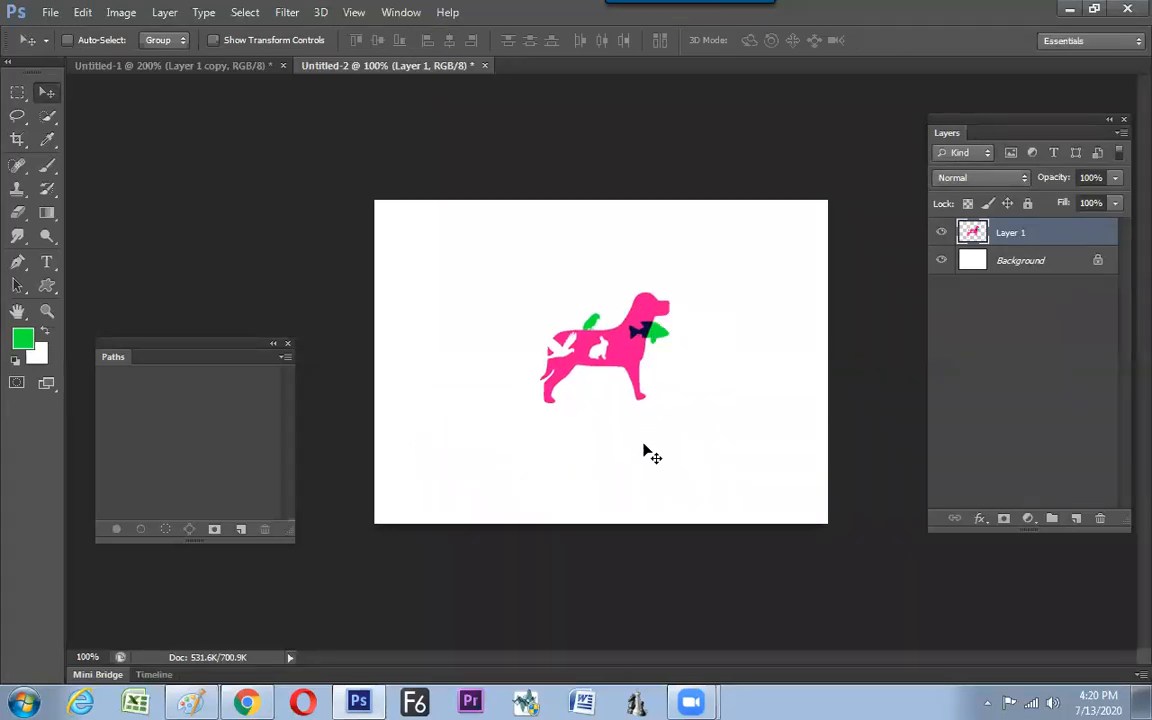
pyautogui.moveTo(620, 358)
pyautogui.mouseDown()
pyautogui.moveTo(608, 357)
pyautogui.moveTo(630, 349)
pyautogui.mouseUp()
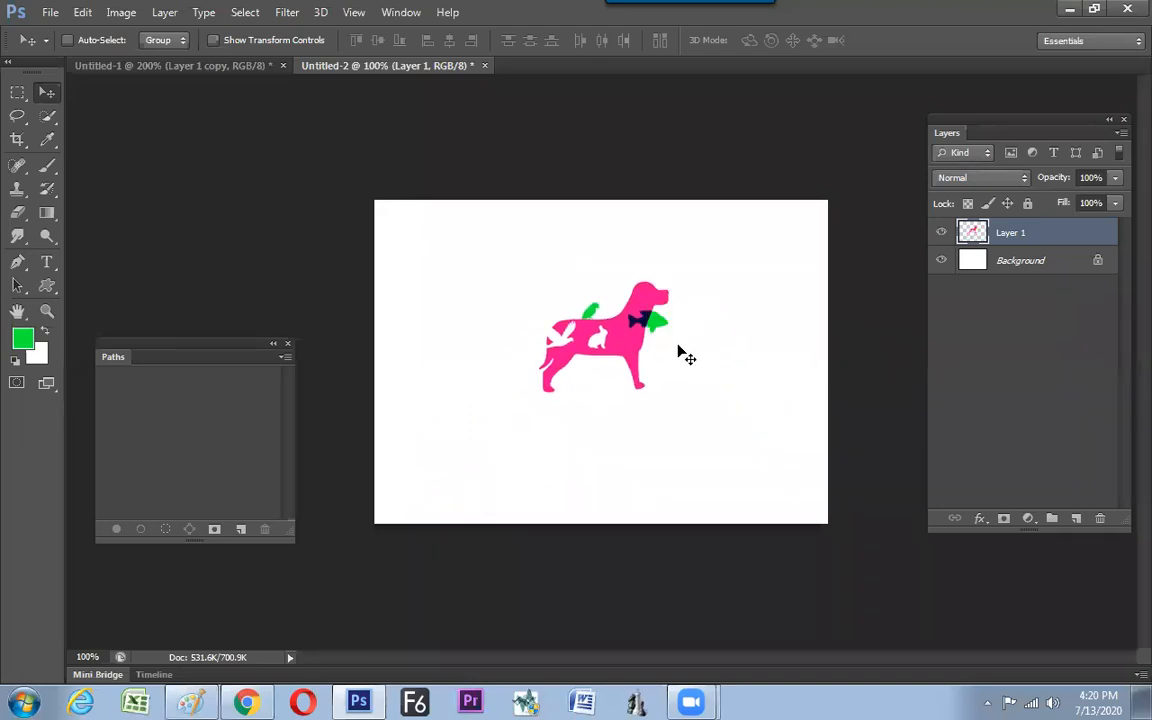
pyautogui.moveTo(632, 337); pyautogui.dragTo(623, 339)
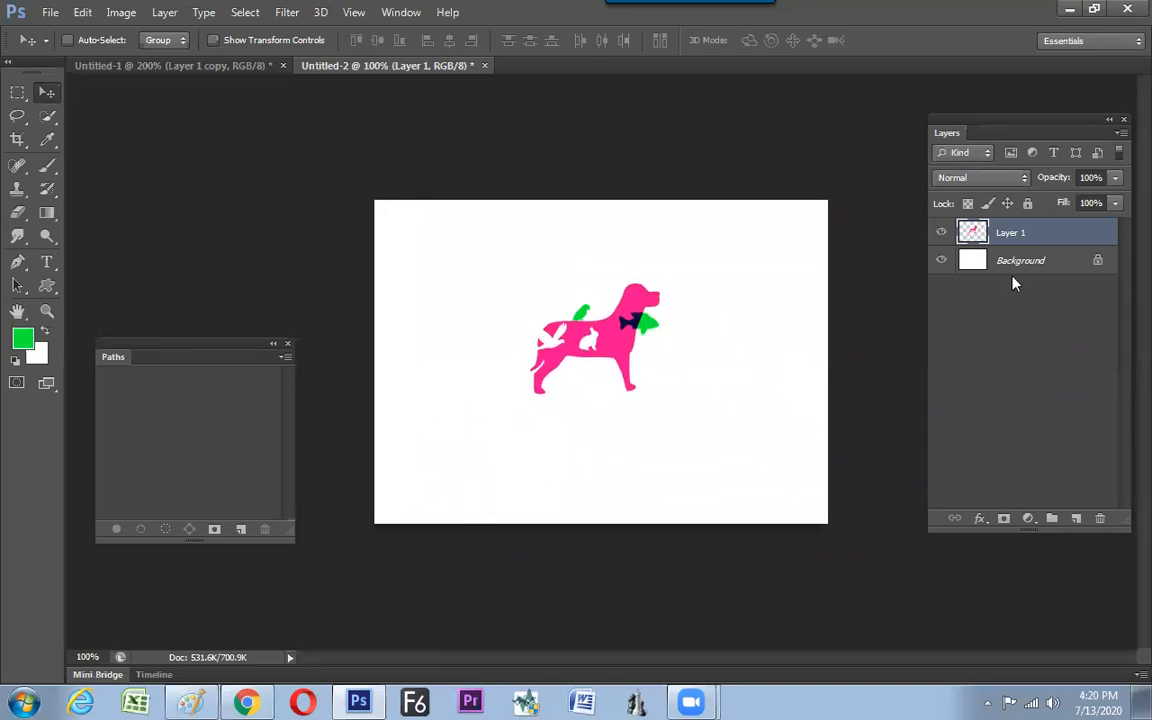
# Create another new white document with the default settings and add an empty layer above the Background
pyautogui.hotkey('ctrl', 'n')
pyautogui.press('Return')
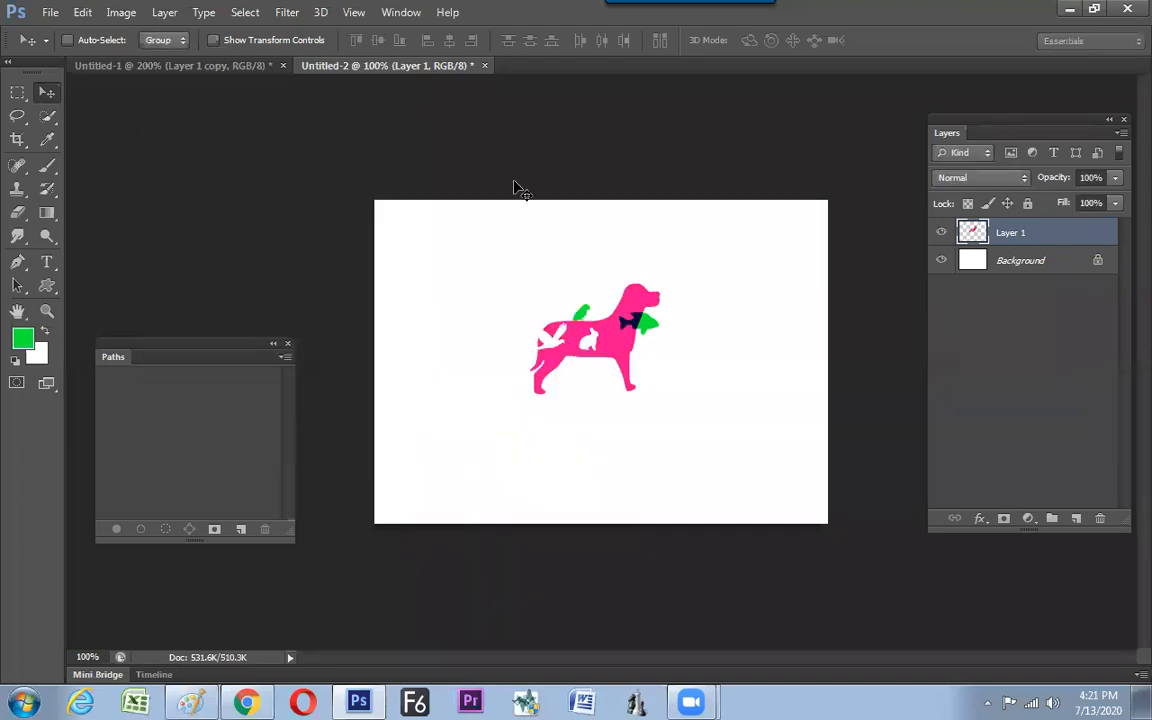
pyautogui.click(1076, 518)
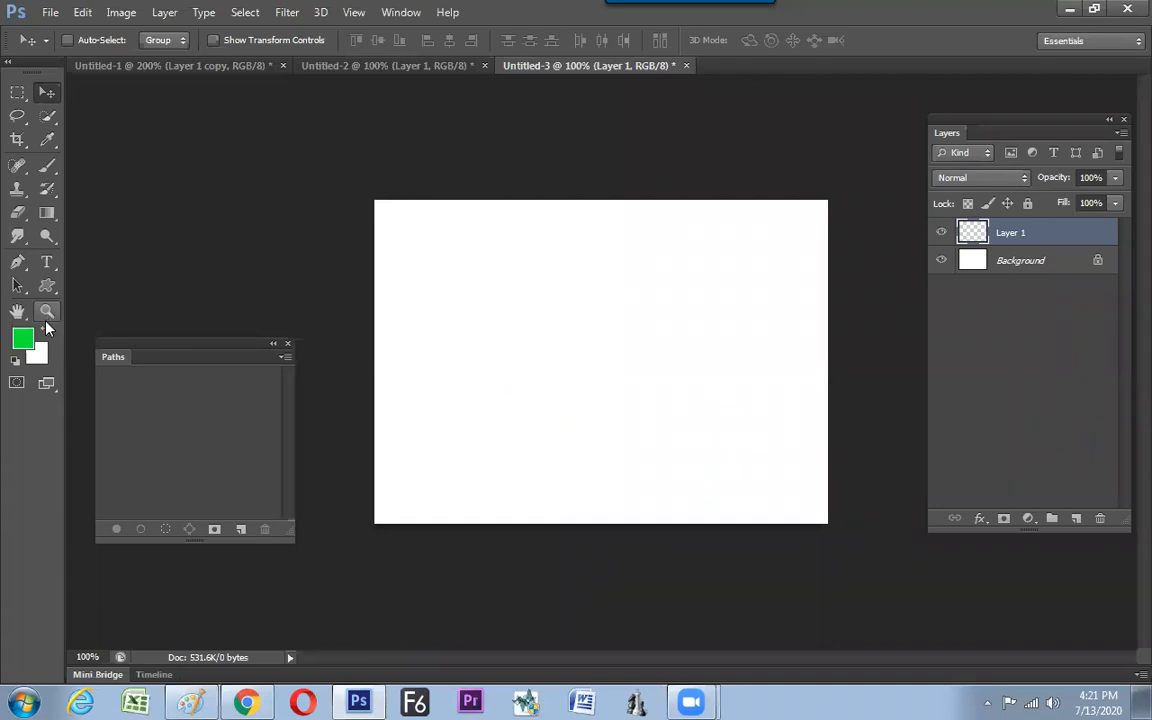
# Open the Windows On-Screen Keyboard and place it over the lower part of the canvas
pyautogui.press('super')
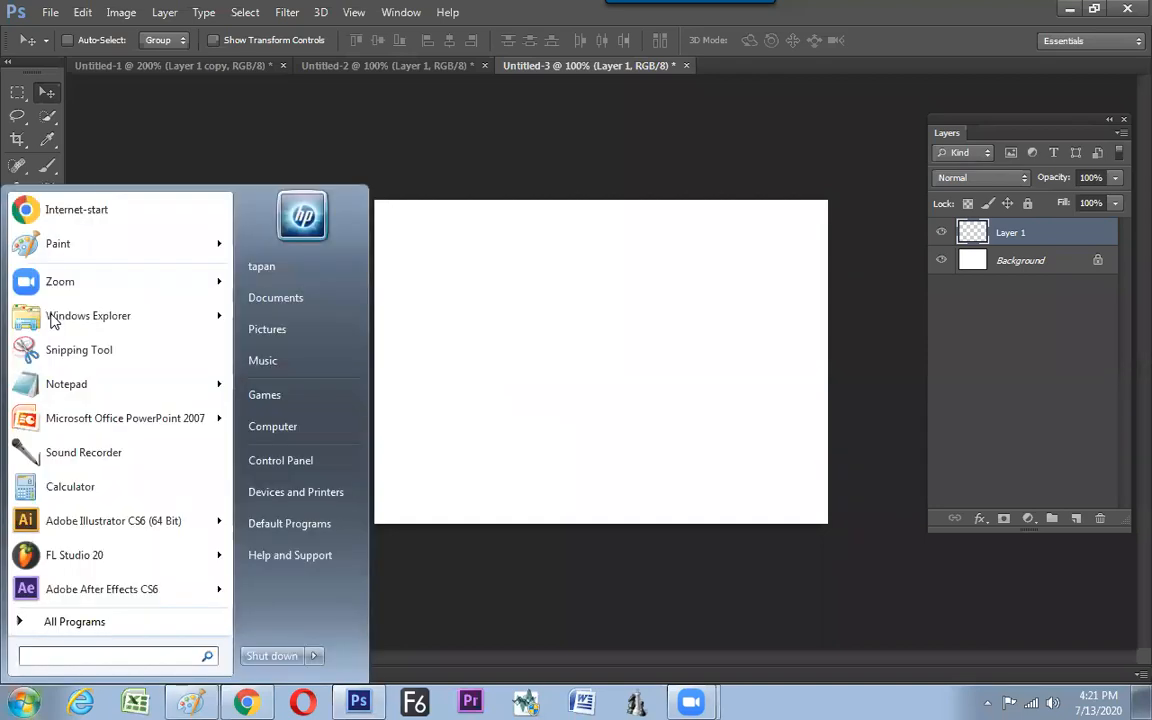
pyautogui.write('osk')
pyautogui.press('Return')
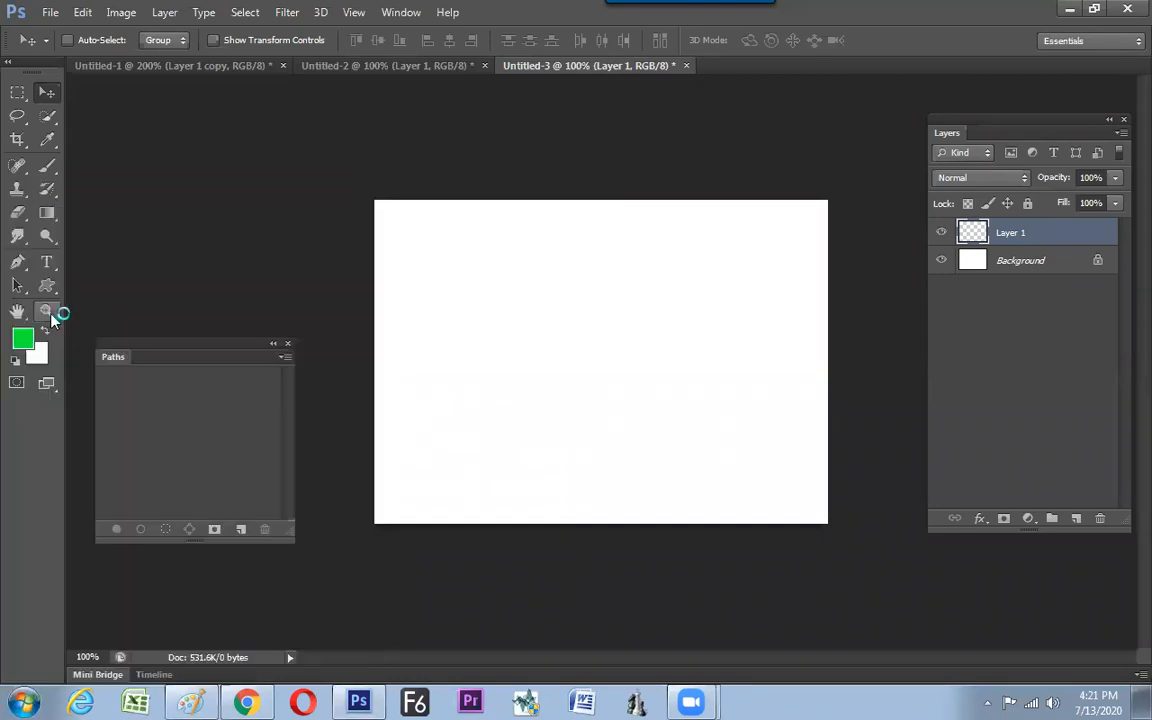
pyautogui.moveTo(517, 526); pyautogui.dragTo(504, 486)
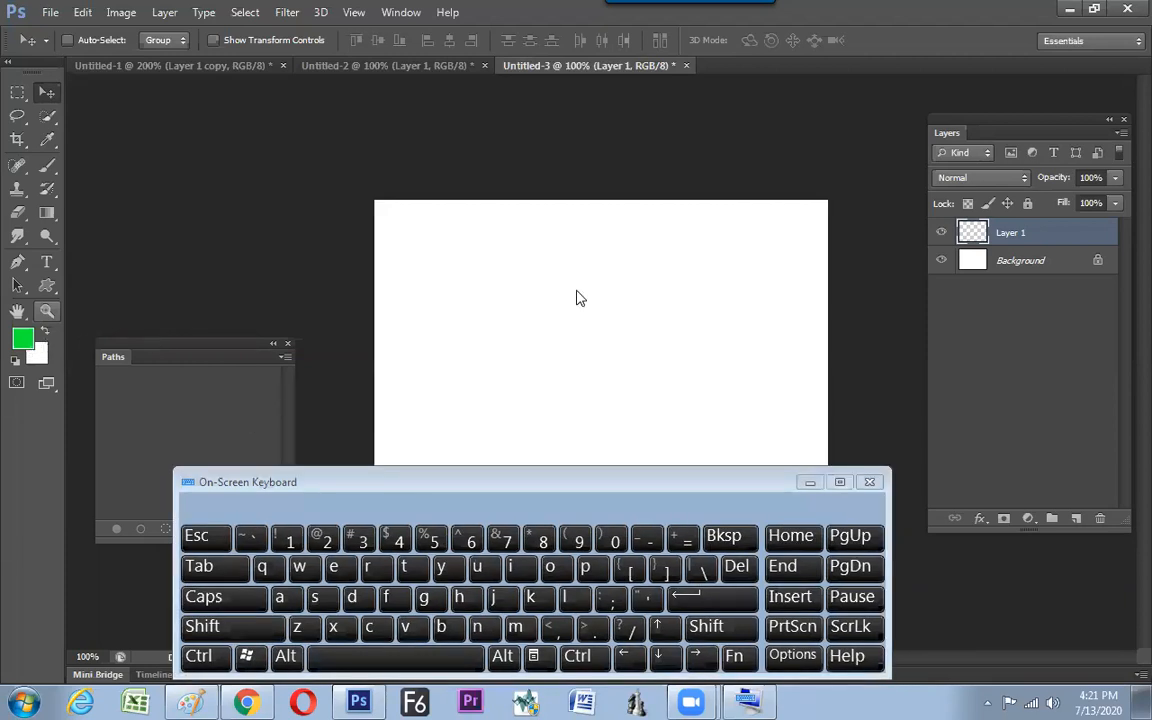
# Fill Layer 1 with the green foreground colour and minimize the On-Screen Keyboard
pyautogui.press('alt')
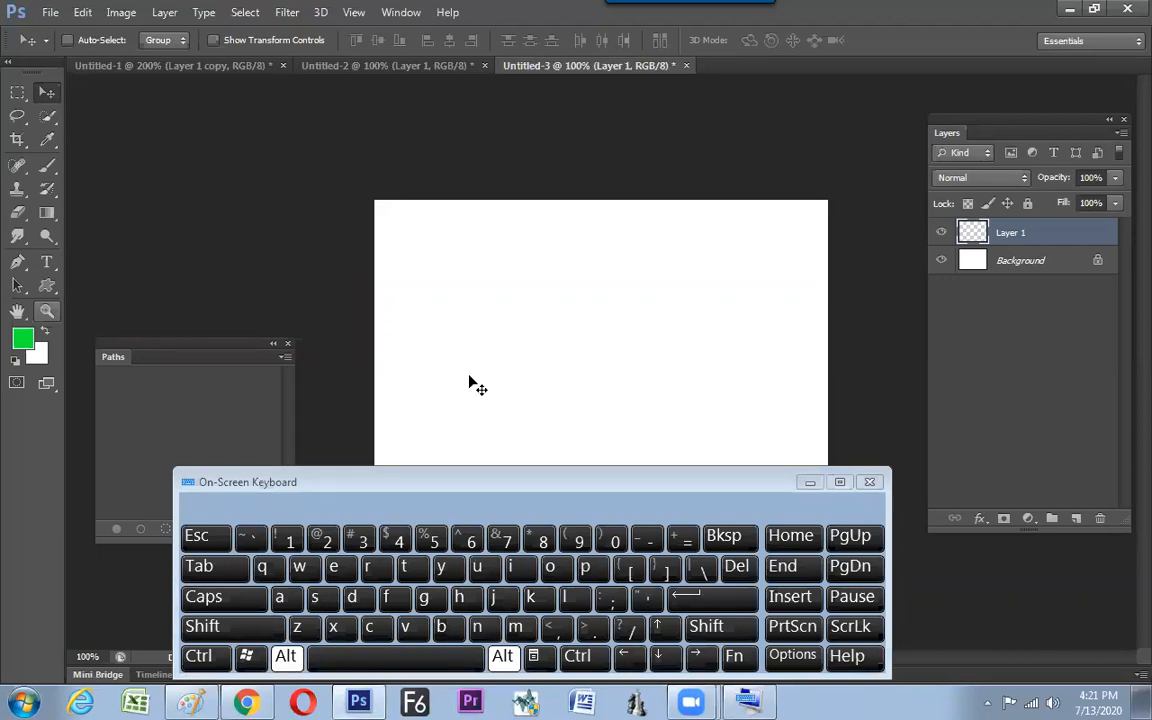
pyautogui.hotkey('alt', 'BackSpace')
pyautogui.moveTo(770, 487); pyautogui.dragTo(754, 493)
pyautogui.click(793, 491)
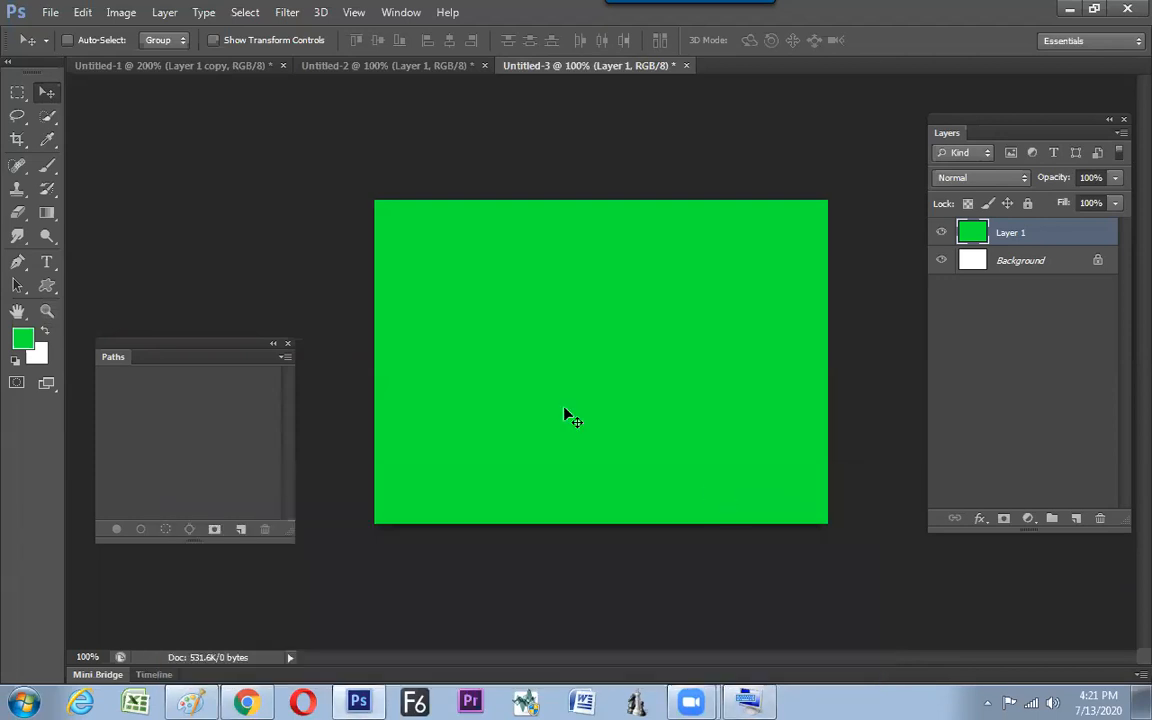
# Cut a large rectangle out of the middle of the green Layer 1, leaving a border frame, and deselect
pyautogui.click(17, 92)
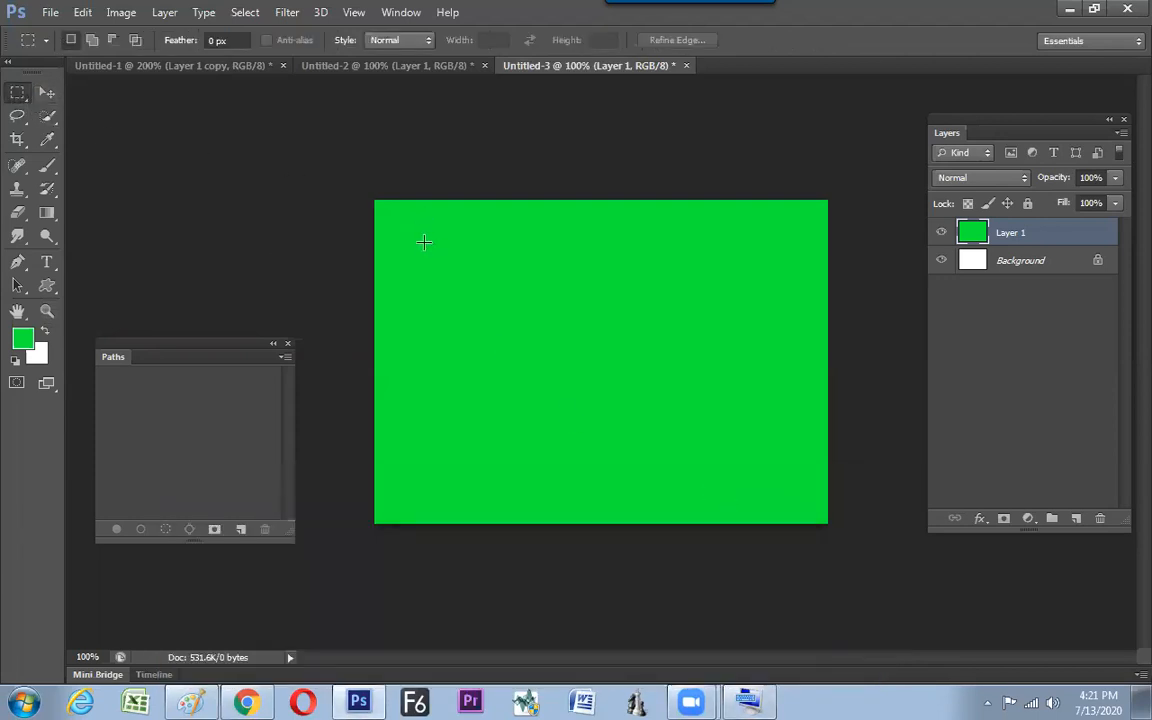
pyautogui.moveTo(417, 237); pyautogui.dragTo(785, 487)
pyautogui.press('Delete')
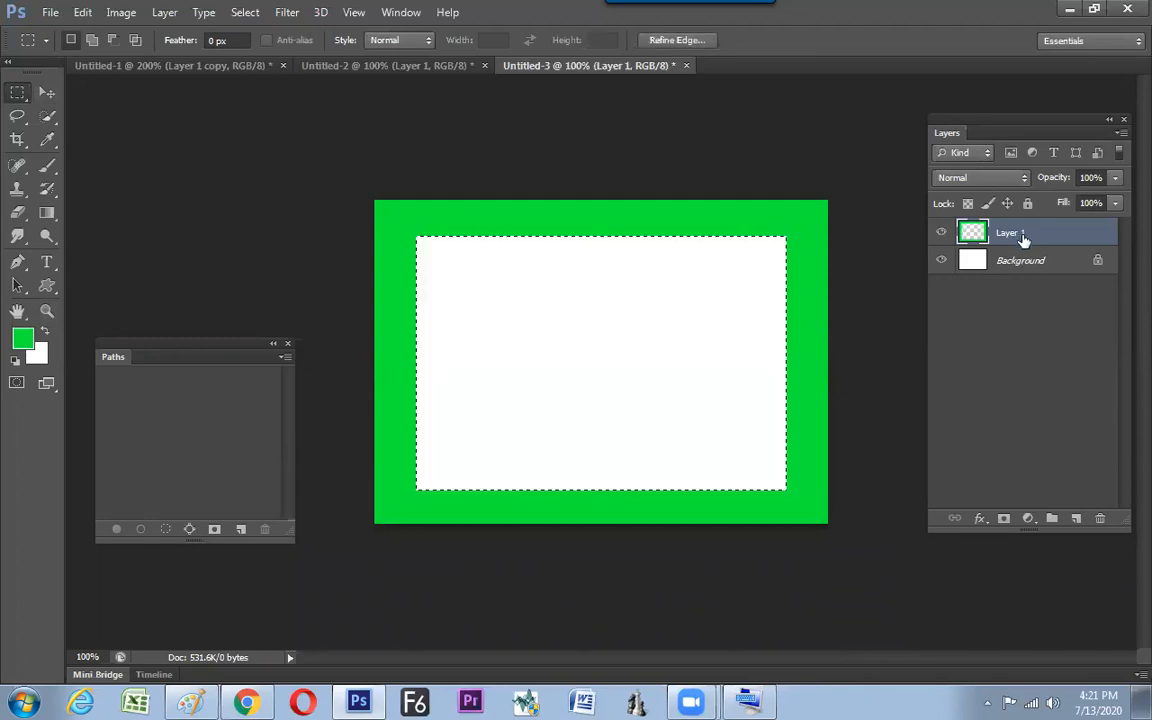
pyautogui.hotkey('ctrl', 'd')
# With the Custom Shape tool in Clear mode, cut a small fish out of the green frame's right side
pyautogui.click(46, 285)
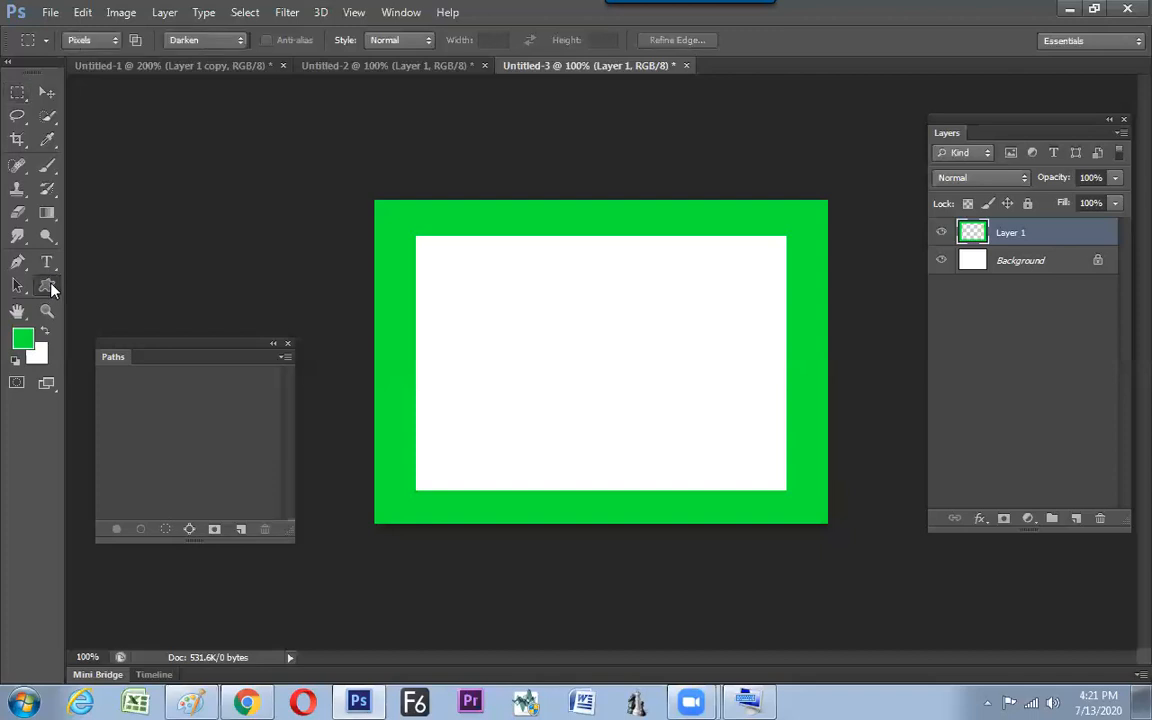
pyautogui.moveTo(764, 276); pyautogui.dragTo(806, 306)
pyautogui.hotkey('ctrl', 'z')
pyautogui.click(205, 40)
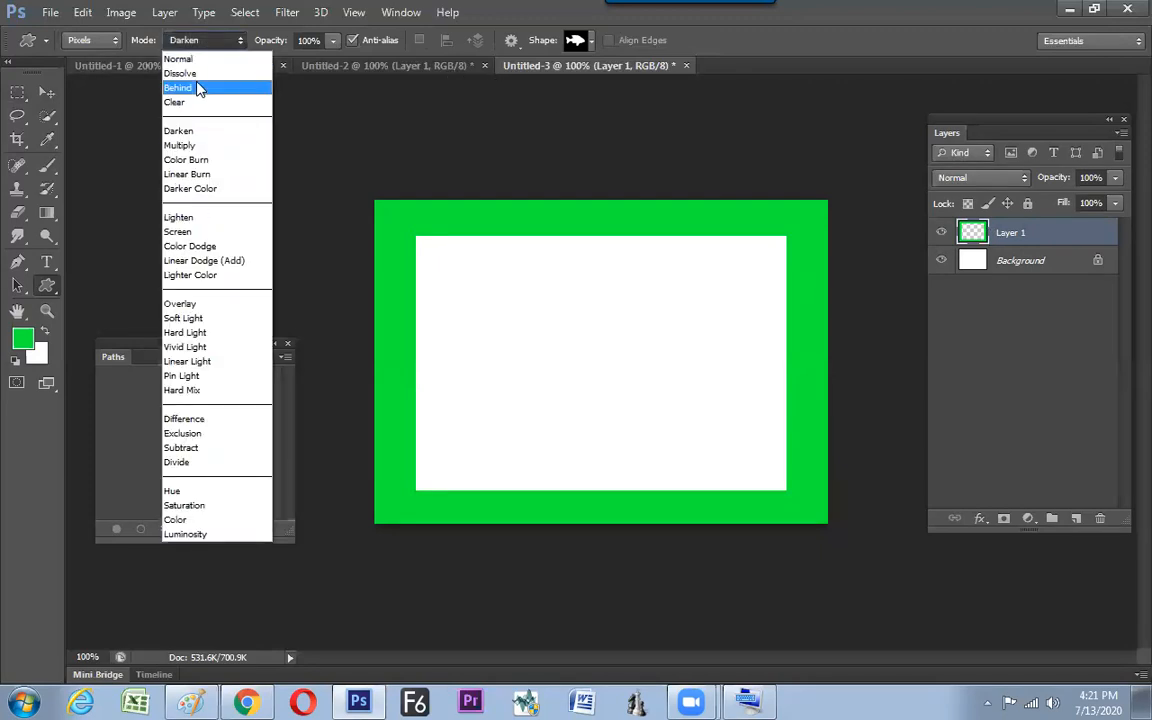
pyautogui.click(180, 102)
pyautogui.moveTo(773, 289); pyautogui.dragTo(810, 325)
pyautogui.moveTo(826, 437); pyautogui.dragTo(801, 361)
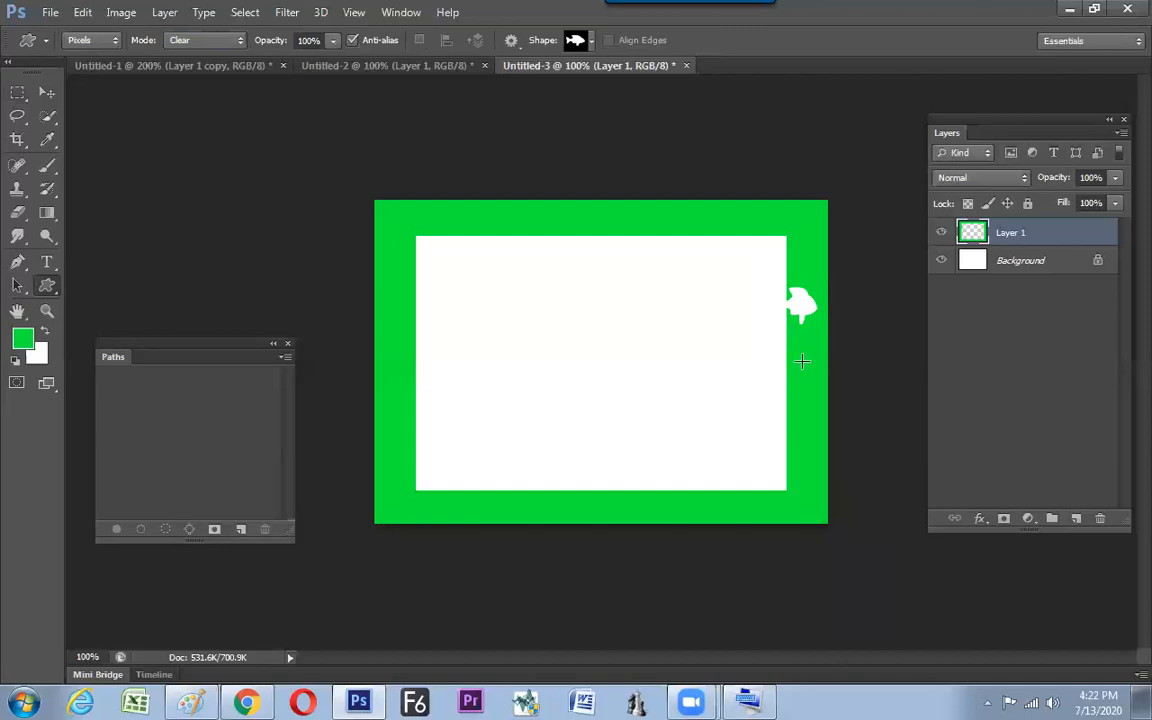
# Cut a cat shape out of the left side of the green frame
pyautogui.click(588, 38)
pyautogui.doubleClick(403, 144)
pyautogui.moveTo(410, 392); pyautogui.dragTo(406, 436)
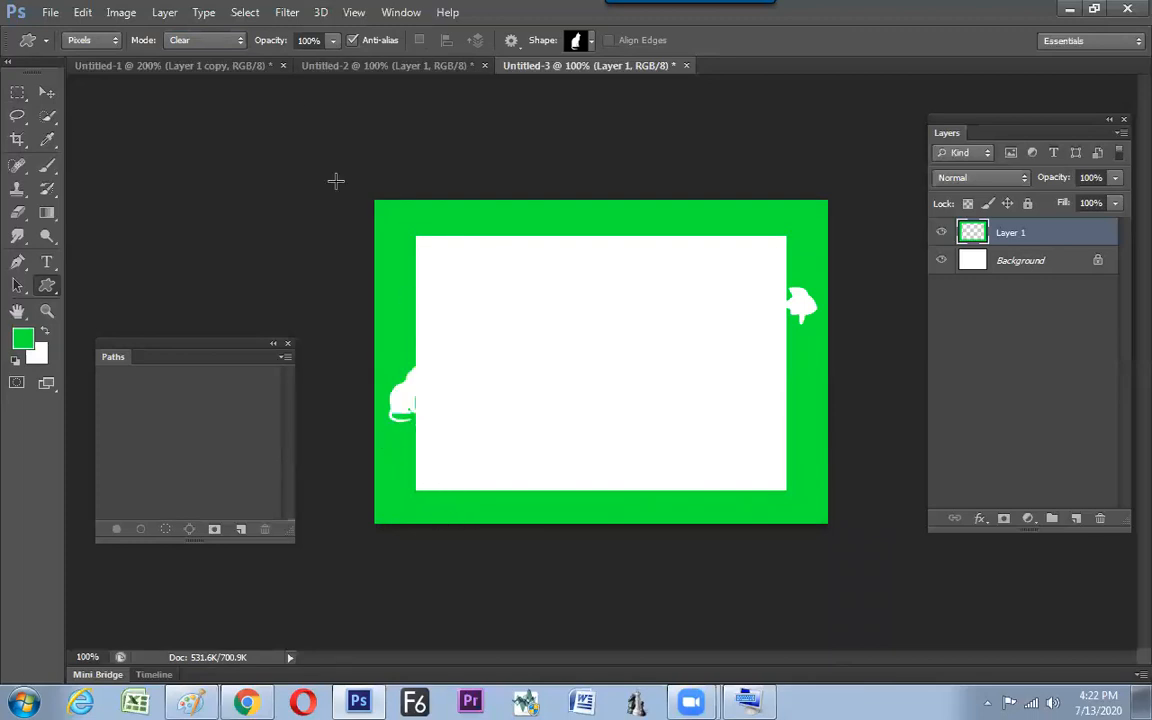
# Keep Clear mode and cut small dog shapes out of the frame's upper-left and lower-right corners
pyautogui.click(238, 42)
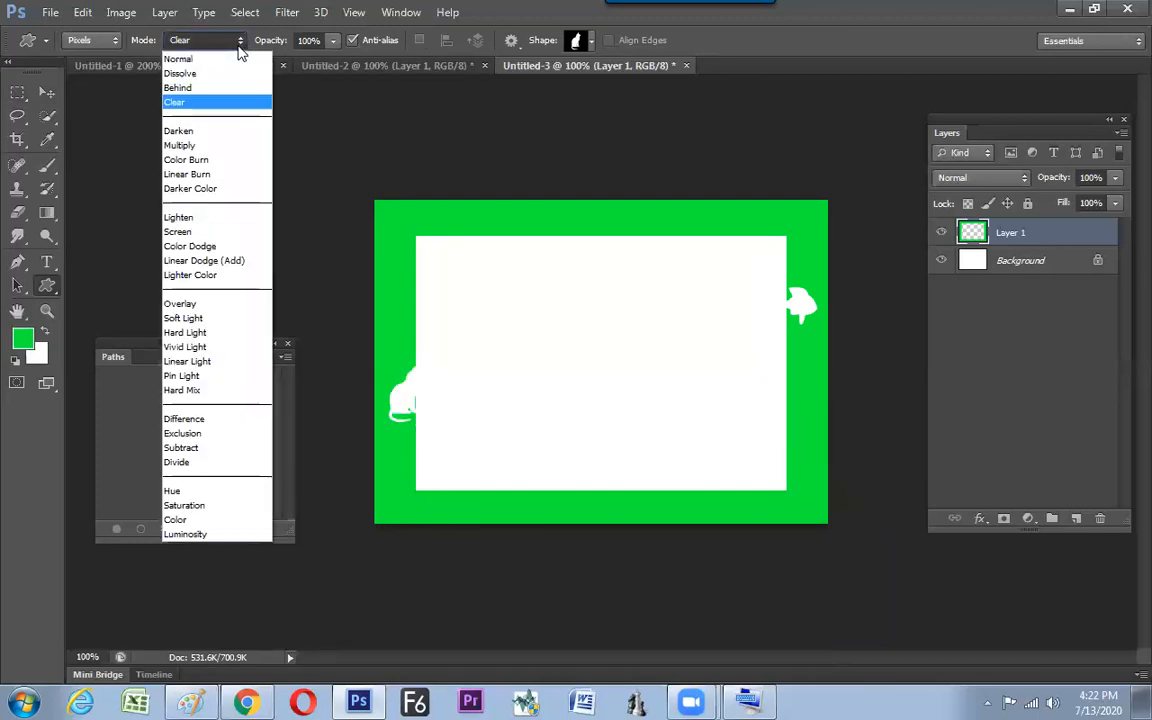
pyautogui.click(207, 101)
pyautogui.click(588, 41)
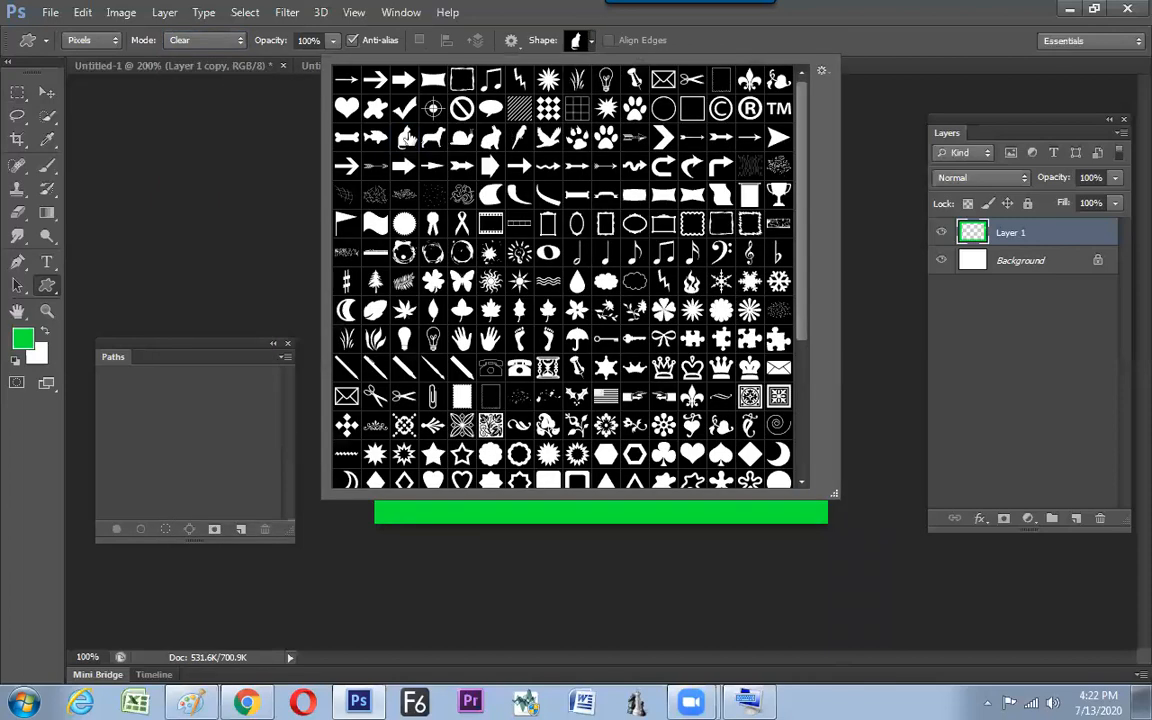
pyautogui.doubleClick(433, 137)
pyautogui.moveTo(391, 216); pyautogui.dragTo(421, 240)
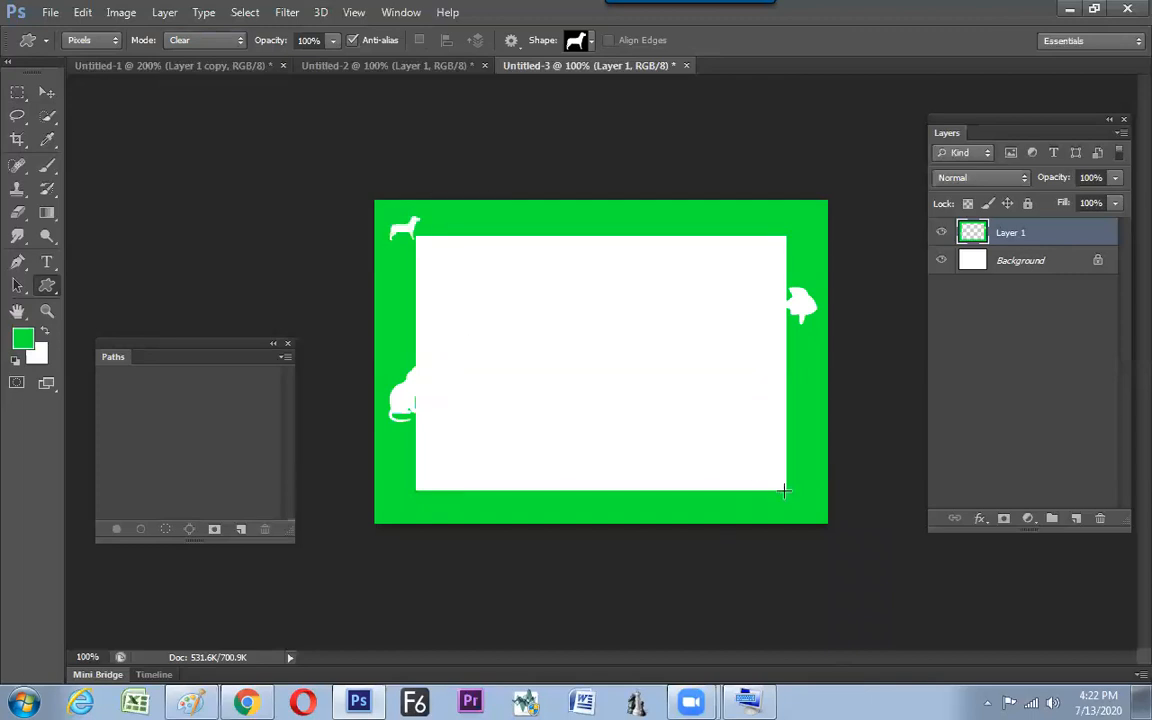
pyautogui.moveTo(789, 489); pyautogui.dragTo(815, 511)
# Cut a parrot shape out of the frame's lower-left corner, then hide and reshow the Background to check the cutouts
pyautogui.click(592, 42)
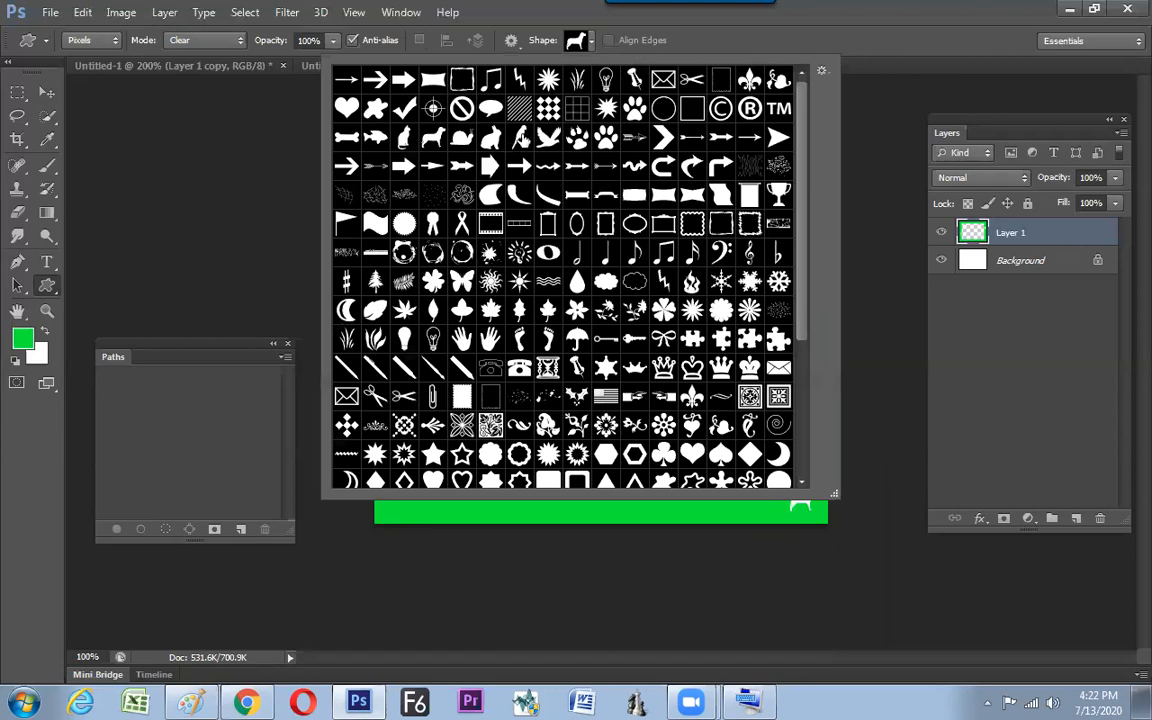
pyautogui.doubleClick(521, 138)
pyautogui.moveTo(393, 482); pyautogui.dragTo(416, 511)
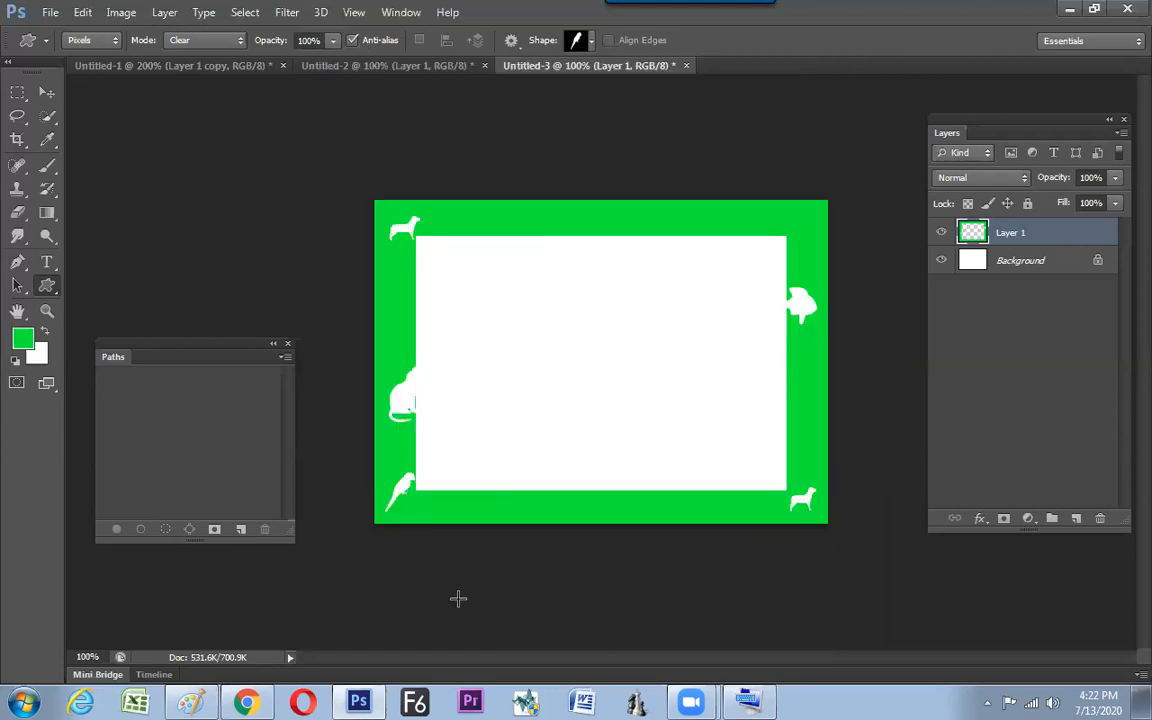
pyautogui.click(941, 260)
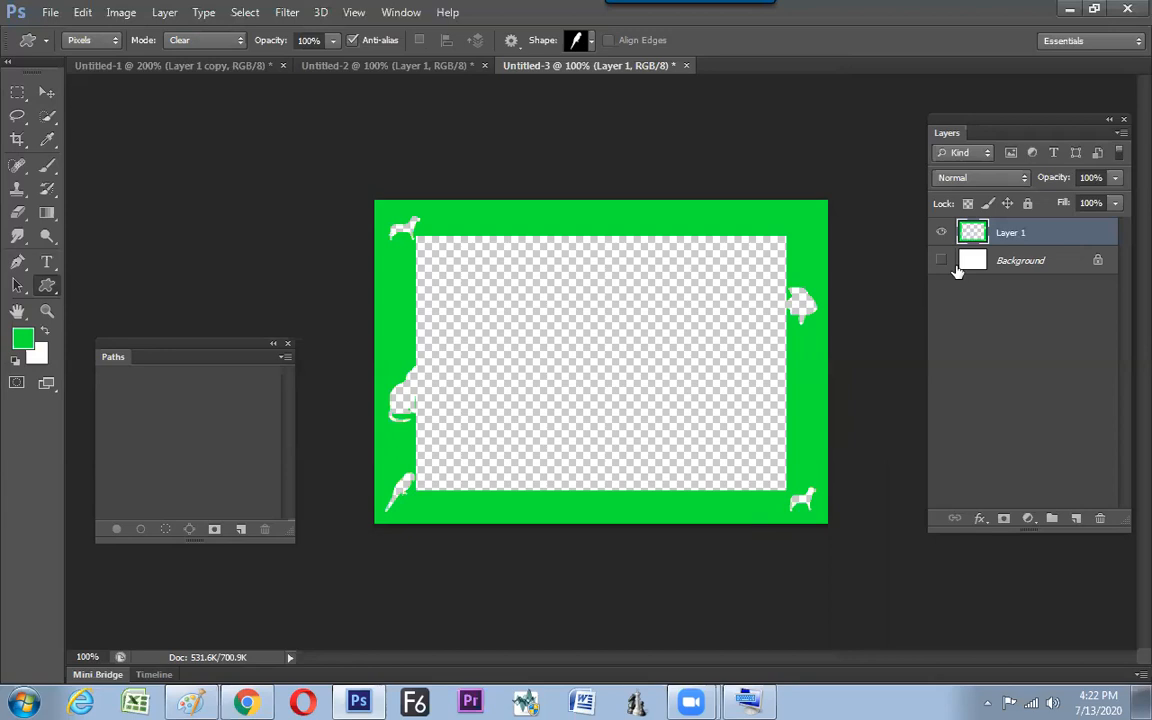
pyautogui.click(941, 260)
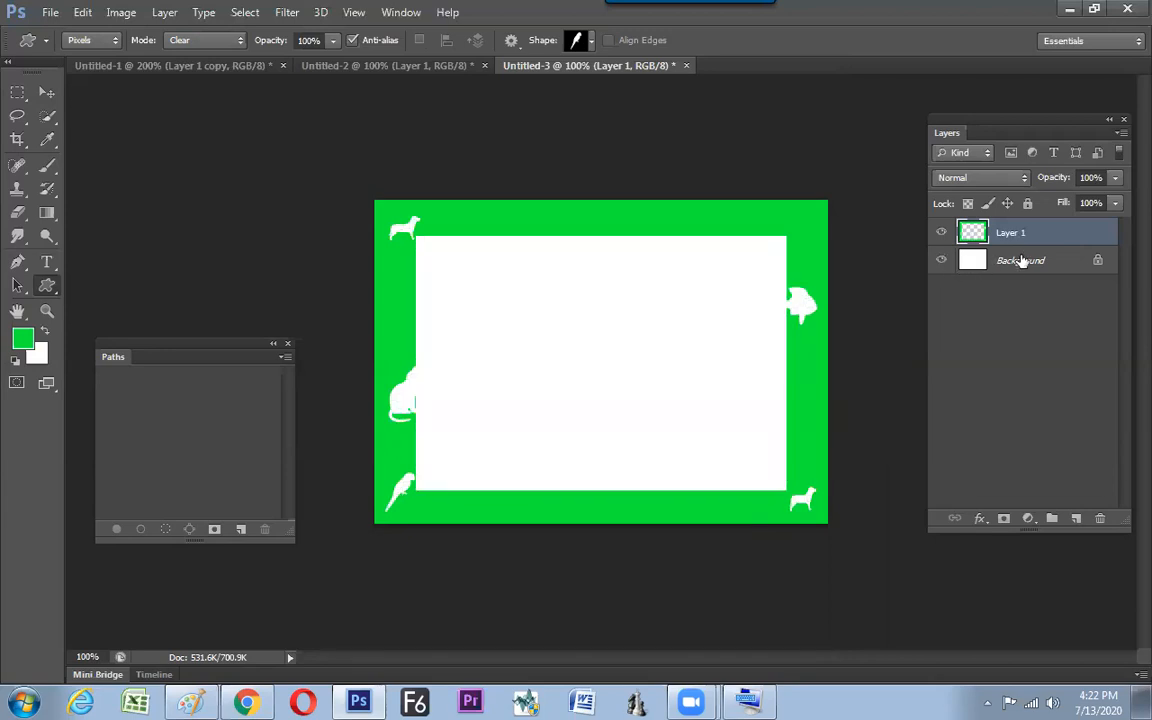
# Make the Background layer active and open the Desert picture from the Sample Pictures folder
pyautogui.click(1020, 261)
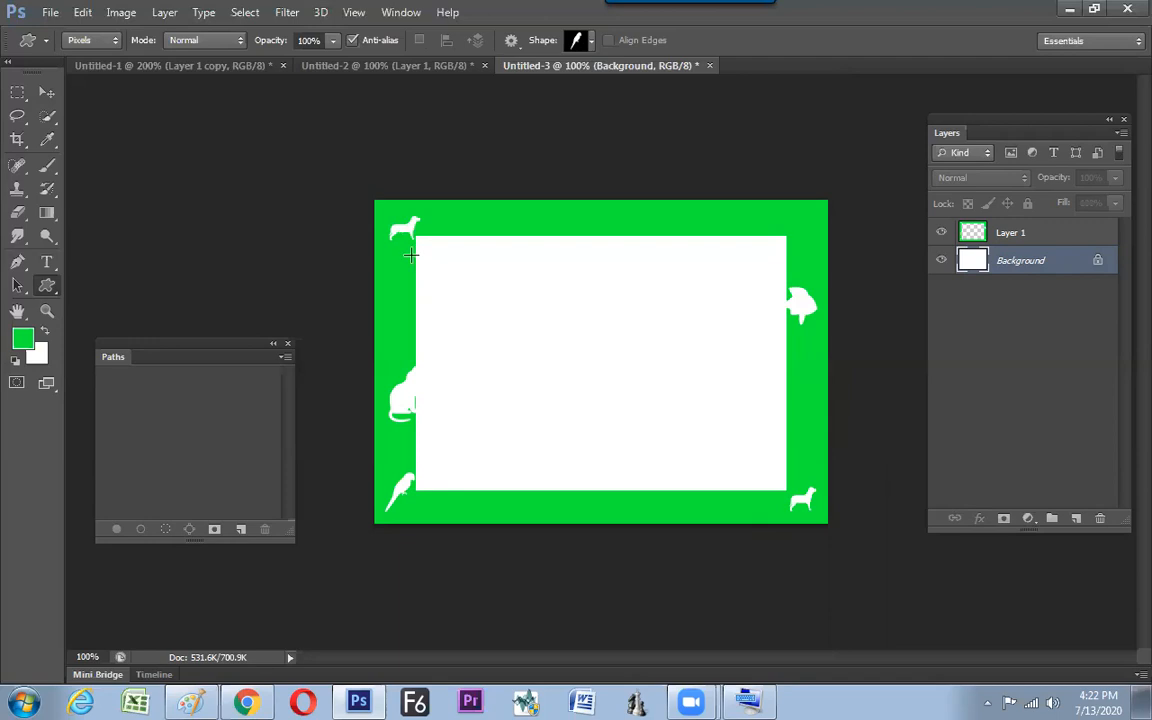
pyautogui.hotkey('ctrl', 'o')
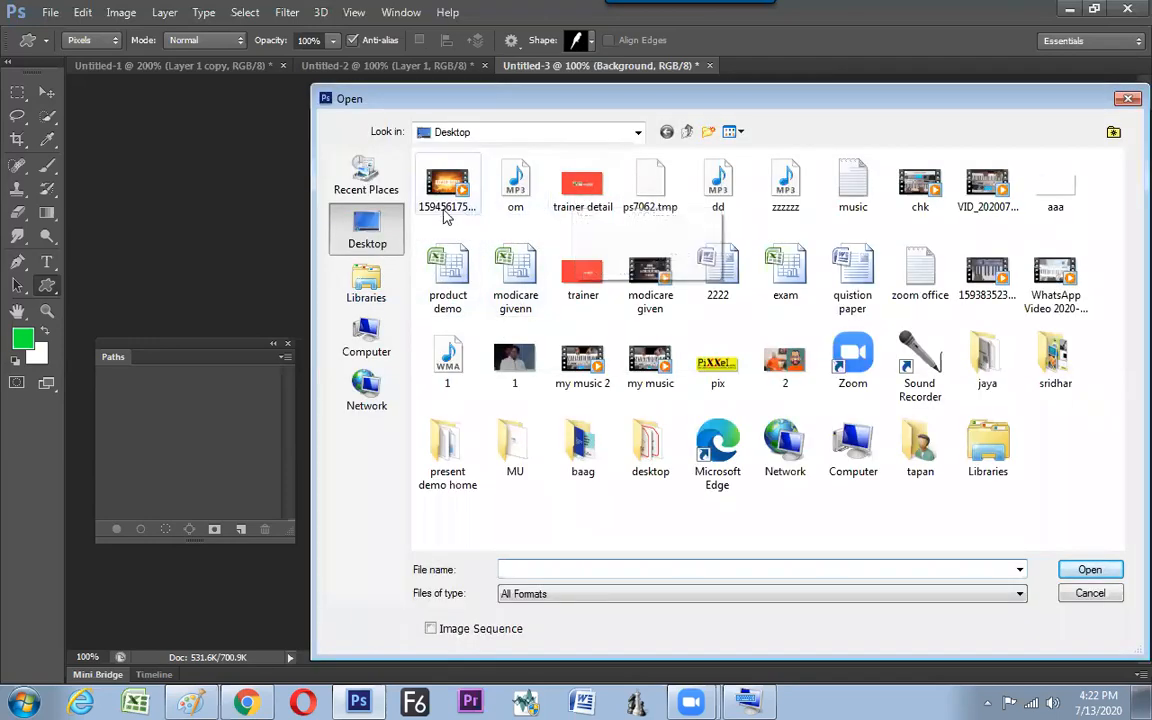
pyautogui.click(390, 280)
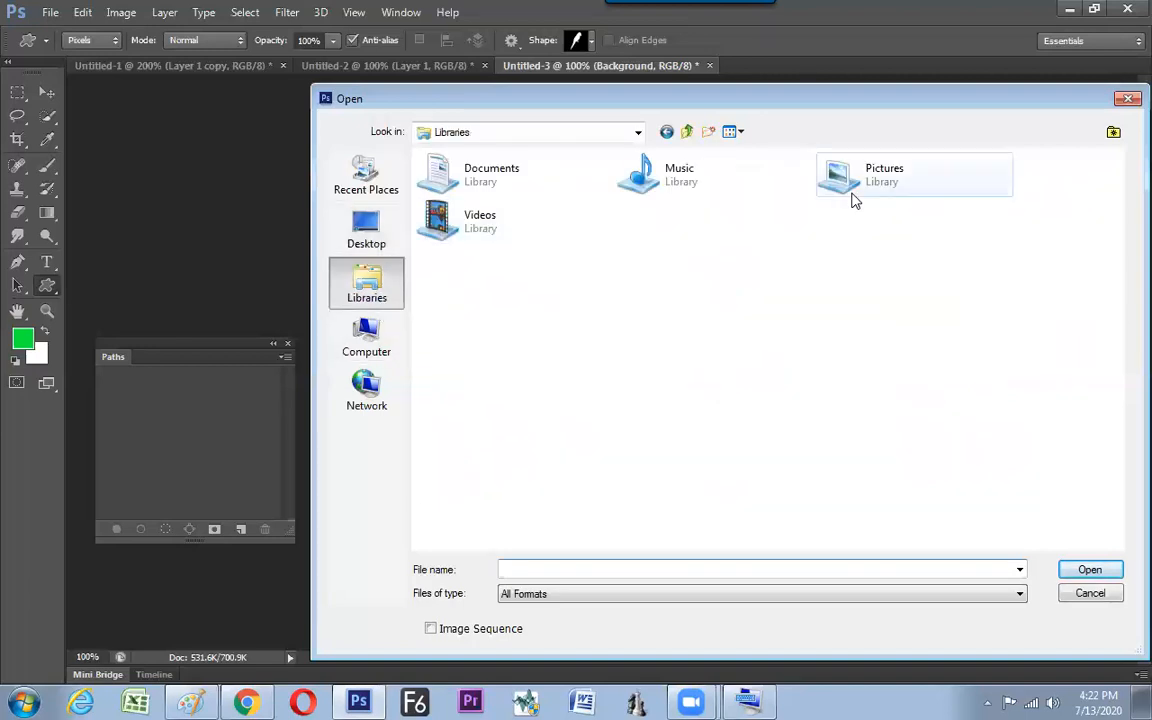
pyautogui.doubleClick(845, 190)
pyautogui.doubleClick(560, 345)
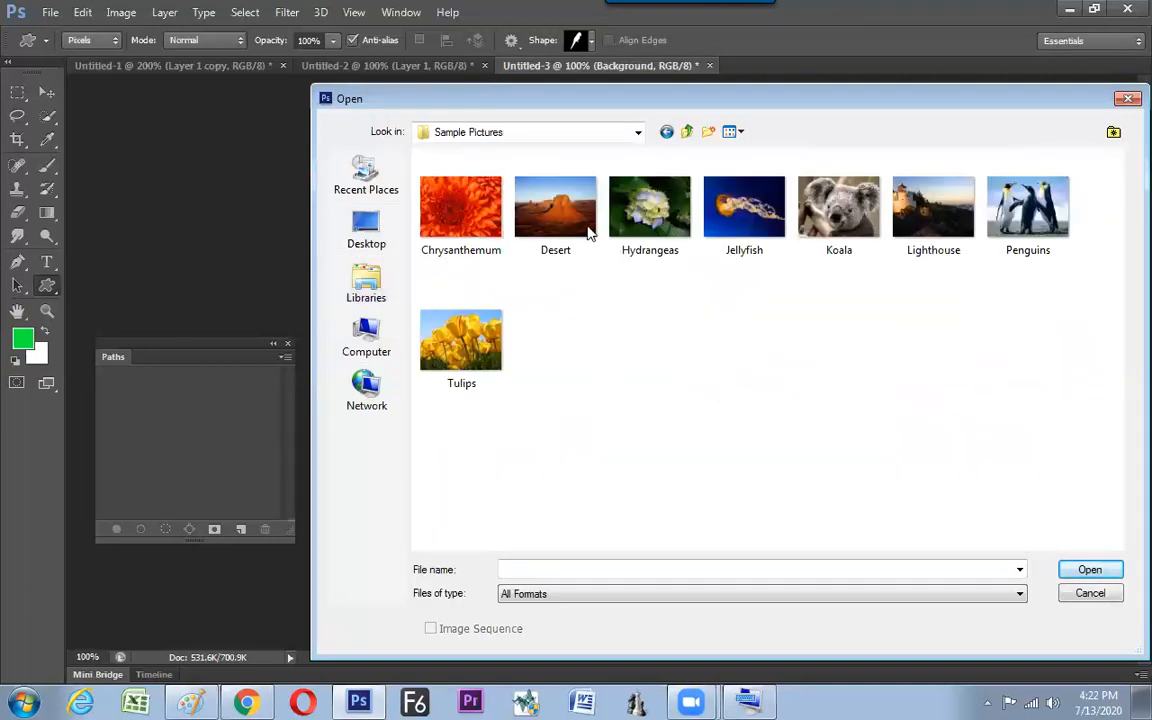
pyautogui.click(580, 228)
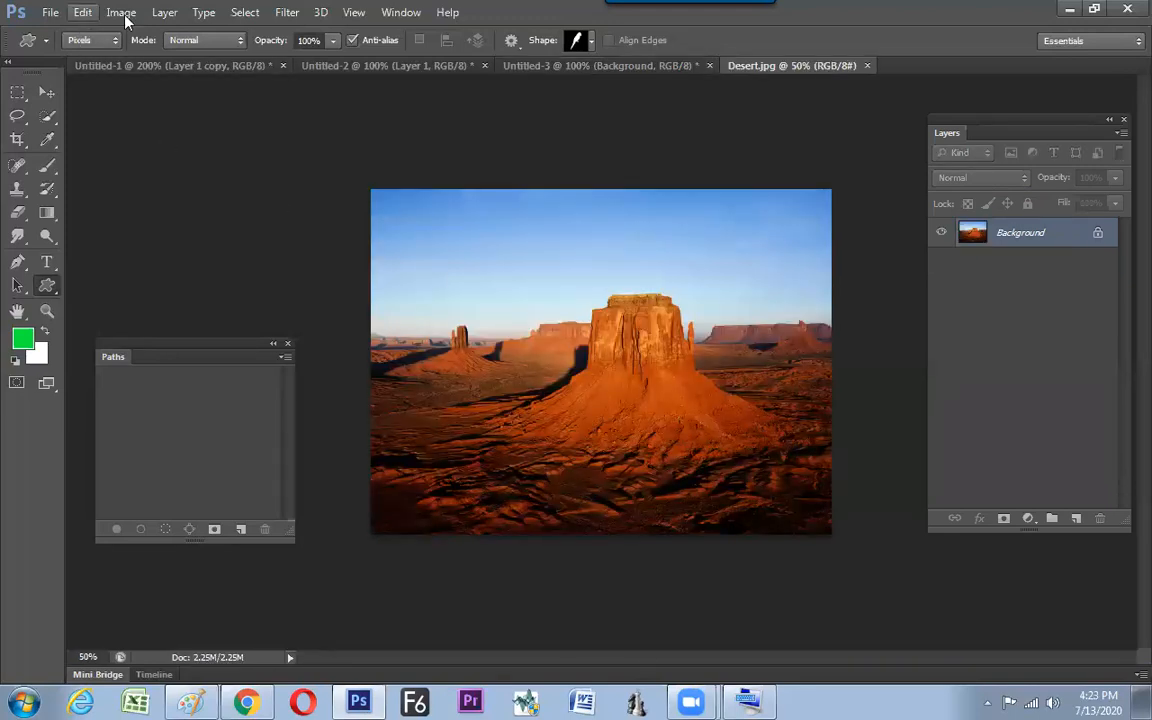
# Copy the whole Desert picture and paste it into Untitled-3 directly above the Background
pyautogui.click(245, 12)
pyautogui.click(253, 35)
pyautogui.click(82, 12)
pyautogui.click(108, 136)
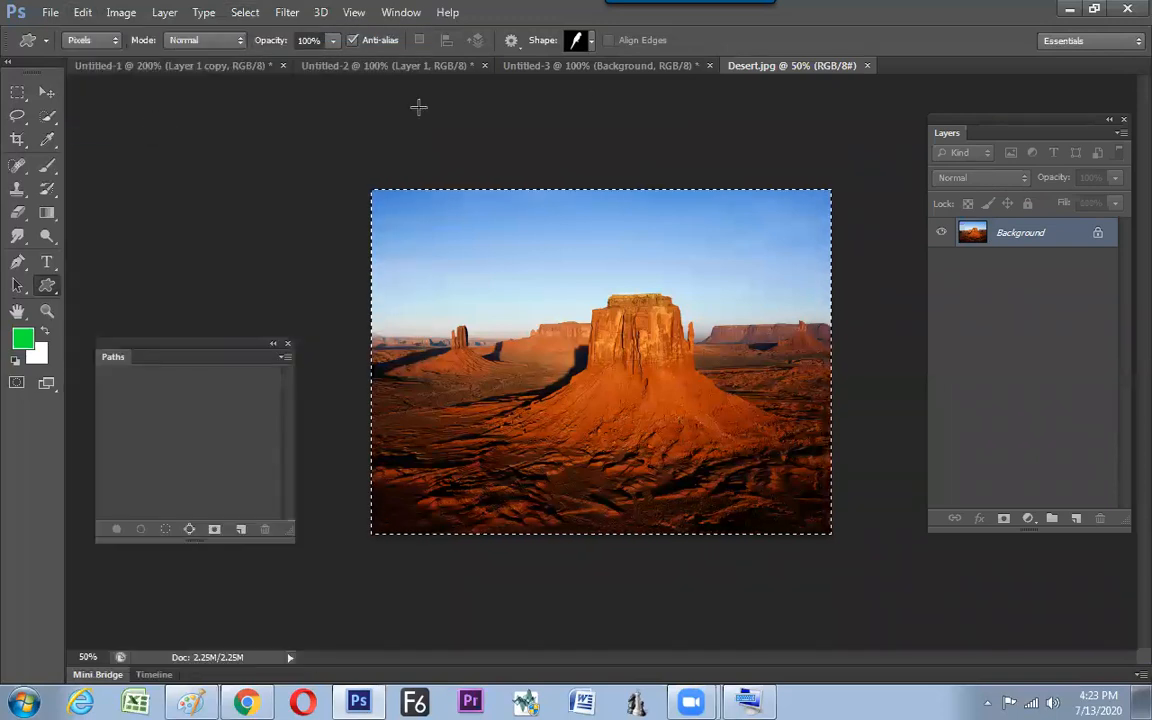
pyautogui.click(613, 70)
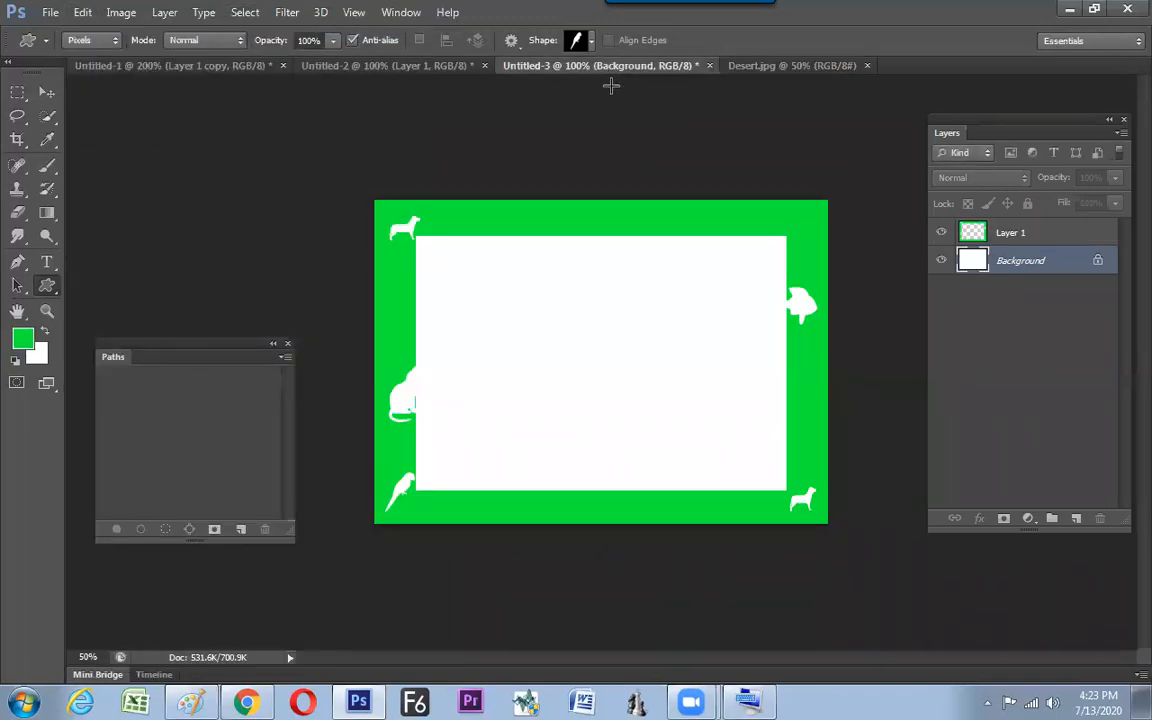
pyautogui.click(86, 13)
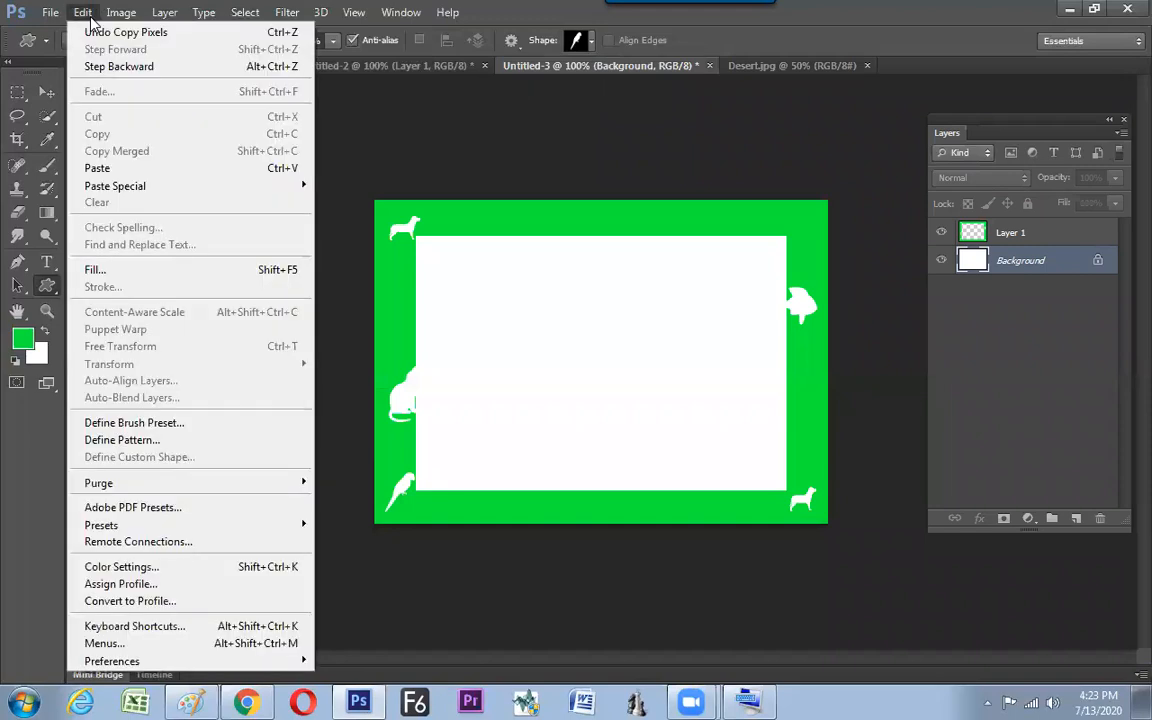
pyautogui.click(104, 166)
# Move the pasted desert picture so the large rock fills the right part of the frame opening
pyautogui.press('v')
pyautogui.moveTo(708, 393); pyautogui.dragTo(595, 352)
pyautogui.moveTo(764, 329); pyautogui.dragTo(703, 405)
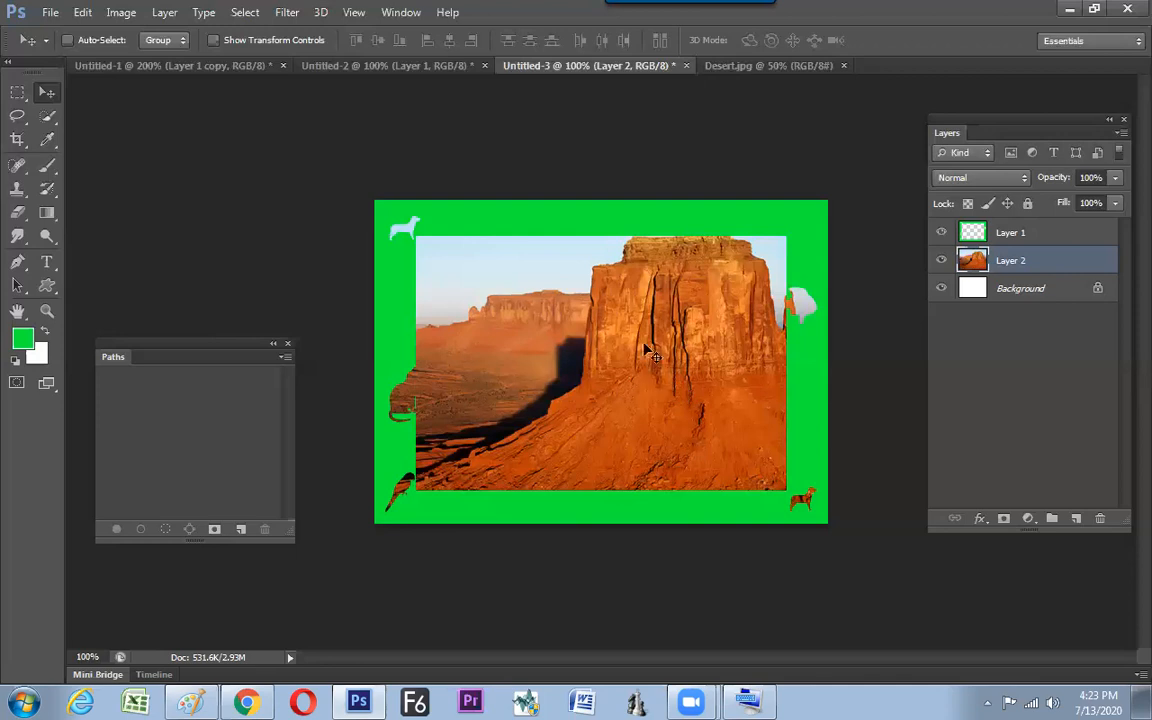
# Switch to the Polygon tool and create a new white document with the Default Photoshop Size preset
pyautogui.click(50, 287)
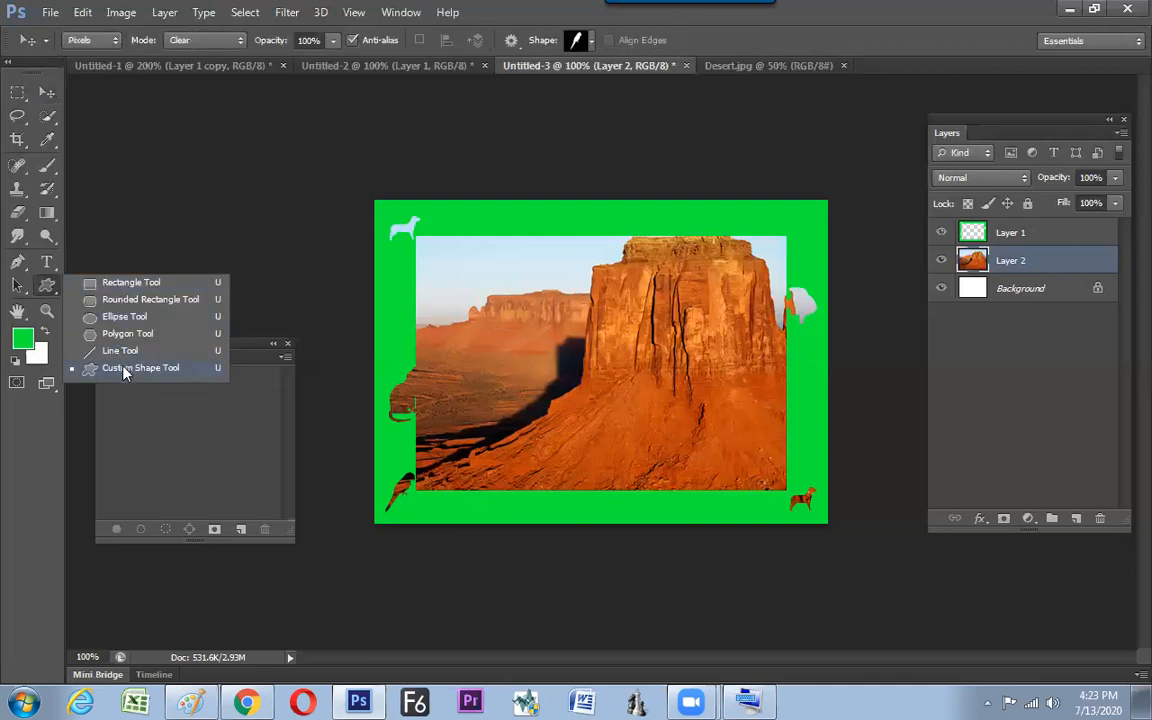
pyautogui.click(124, 372)
pyautogui.click(125, 340)
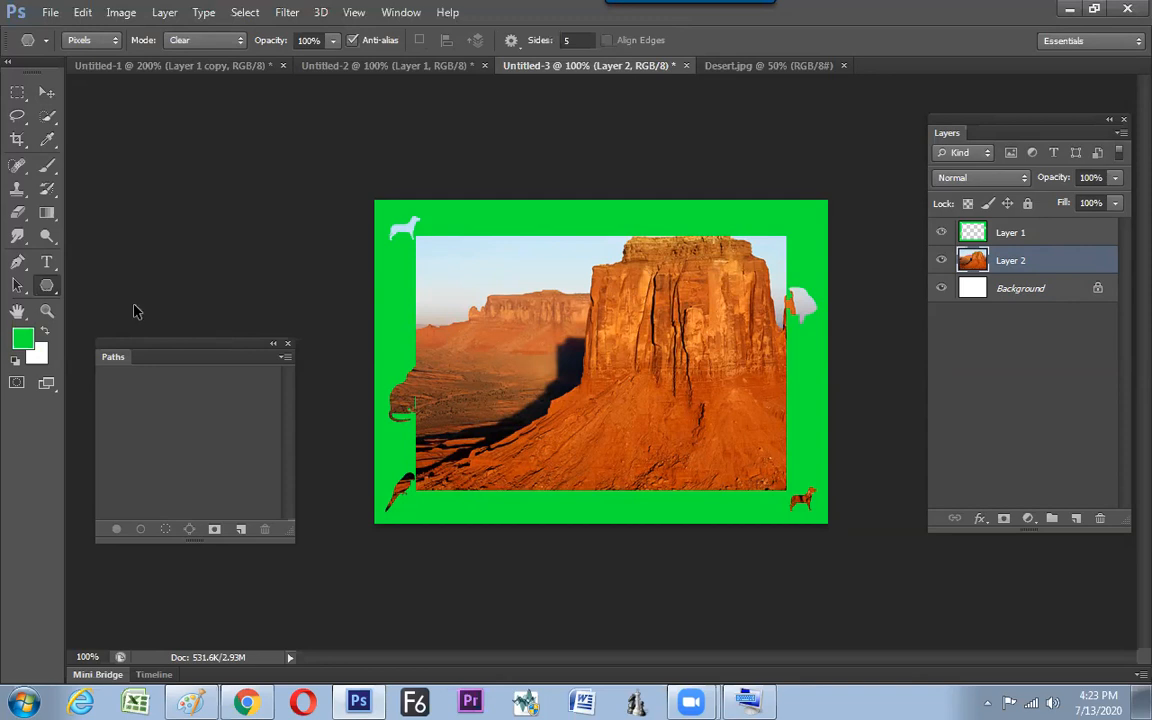
pyautogui.hotkey('ctrl', 'n')
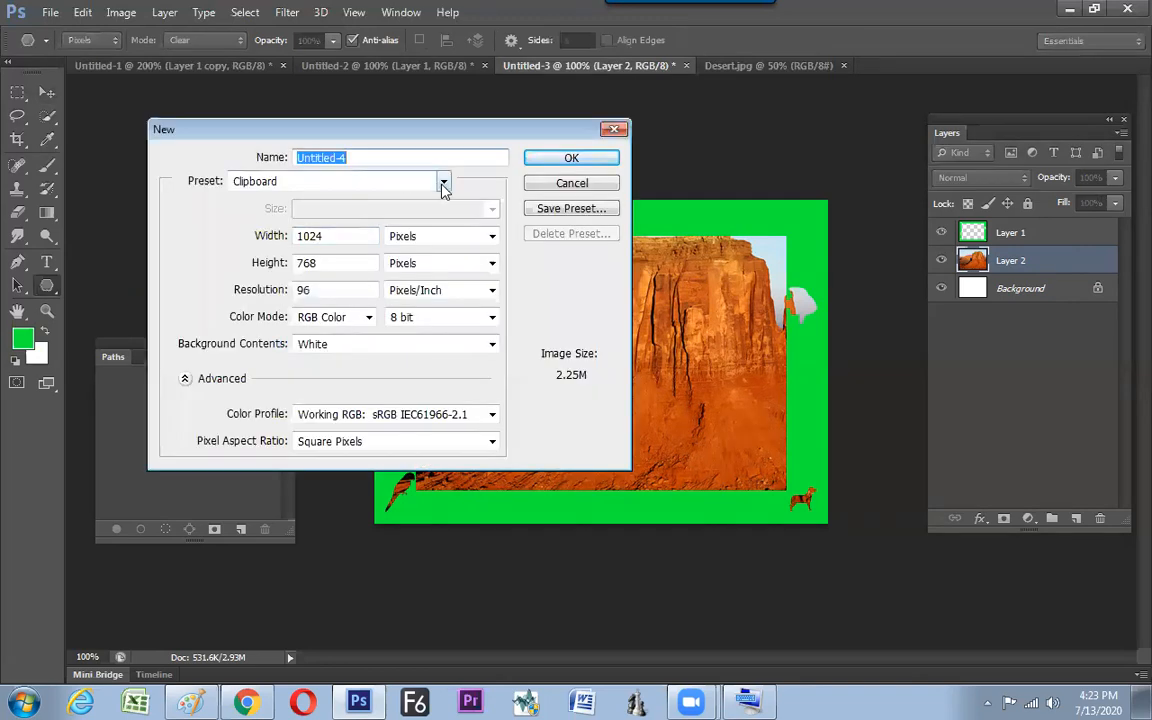
pyautogui.click(443, 182)
pyautogui.click(404, 219)
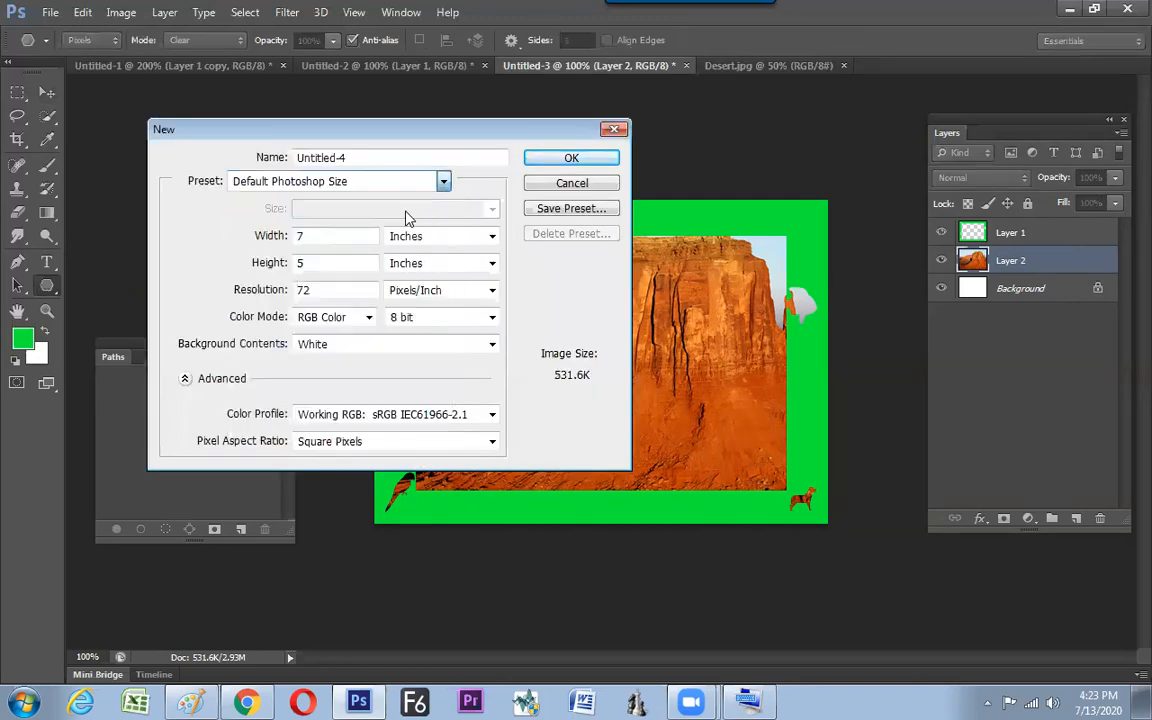
pyautogui.press('Return')
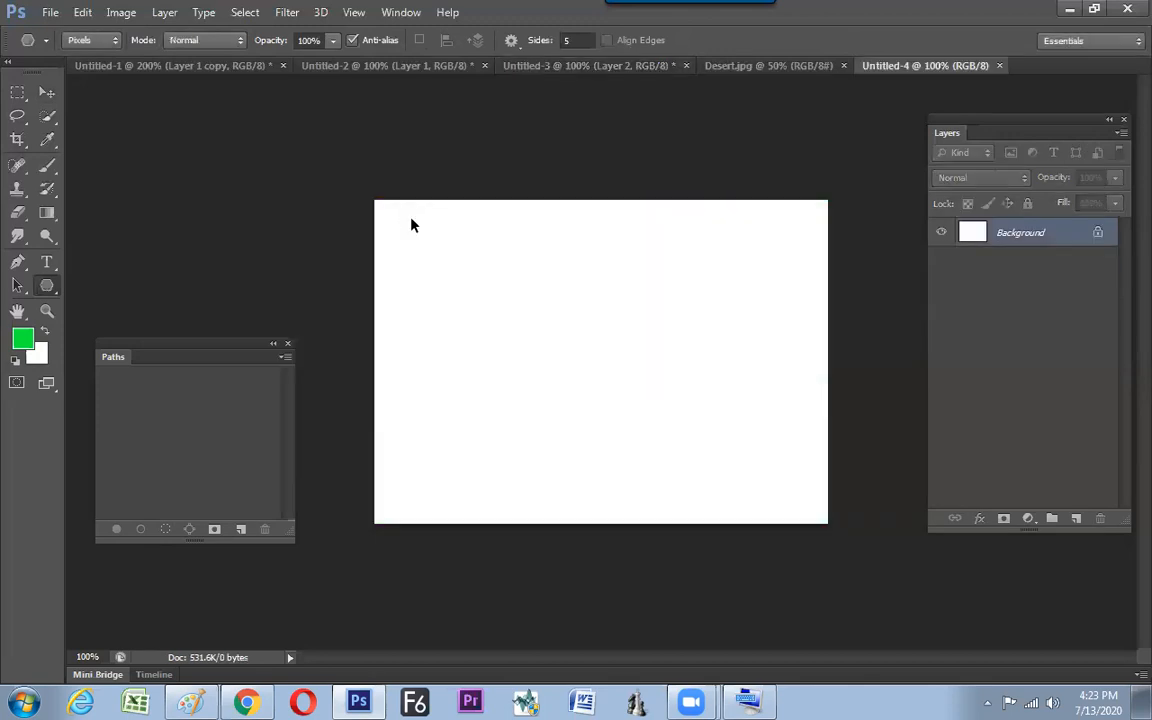
pyautogui.hotkey('ctrl', '+')
pyautogui.hotkey('ctrl', '-')
# Sketch a small green triangle with its sides numbered 1 to 3 in Paint, then return to Photoshop
pyautogui.click(184, 700)
pyautogui.moveTo(229, 306)
pyautogui.mouseDown()
pyautogui.moveTo(199, 346)
pyautogui.moveTo(261, 338)
pyautogui.moveTo(245, 323)
pyautogui.moveTo(260, 333)
pyautogui.moveTo(252, 310)
pyautogui.moveTo(209, 319)
pyautogui.moveTo(236, 360)
pyautogui.mouseUp()
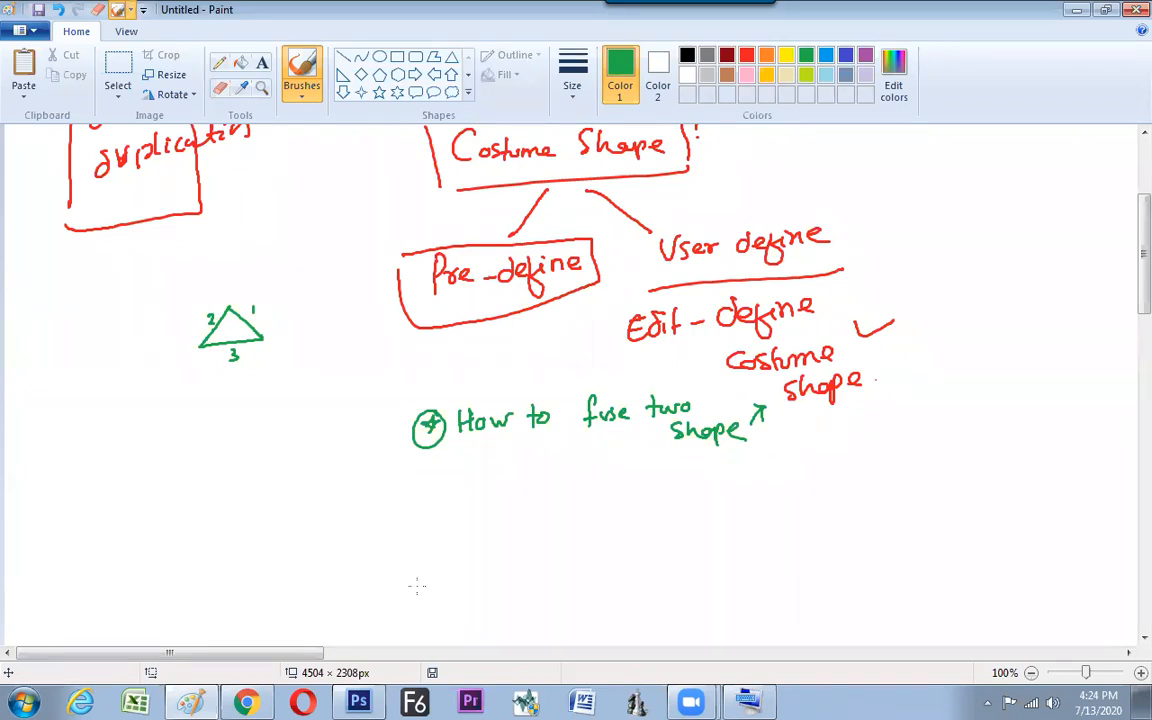
pyautogui.click(357, 700)
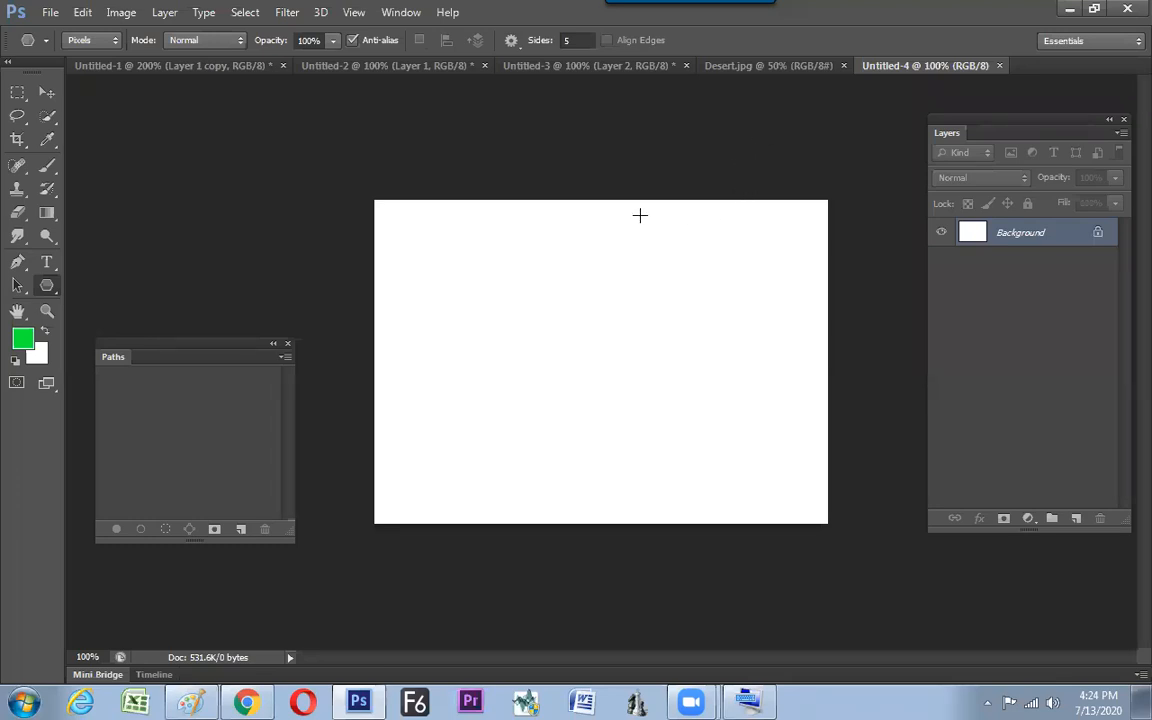
# Set the Polygon tool to 3 sides and keep its drawing mode on Pixels
pyautogui.click(47, 286)
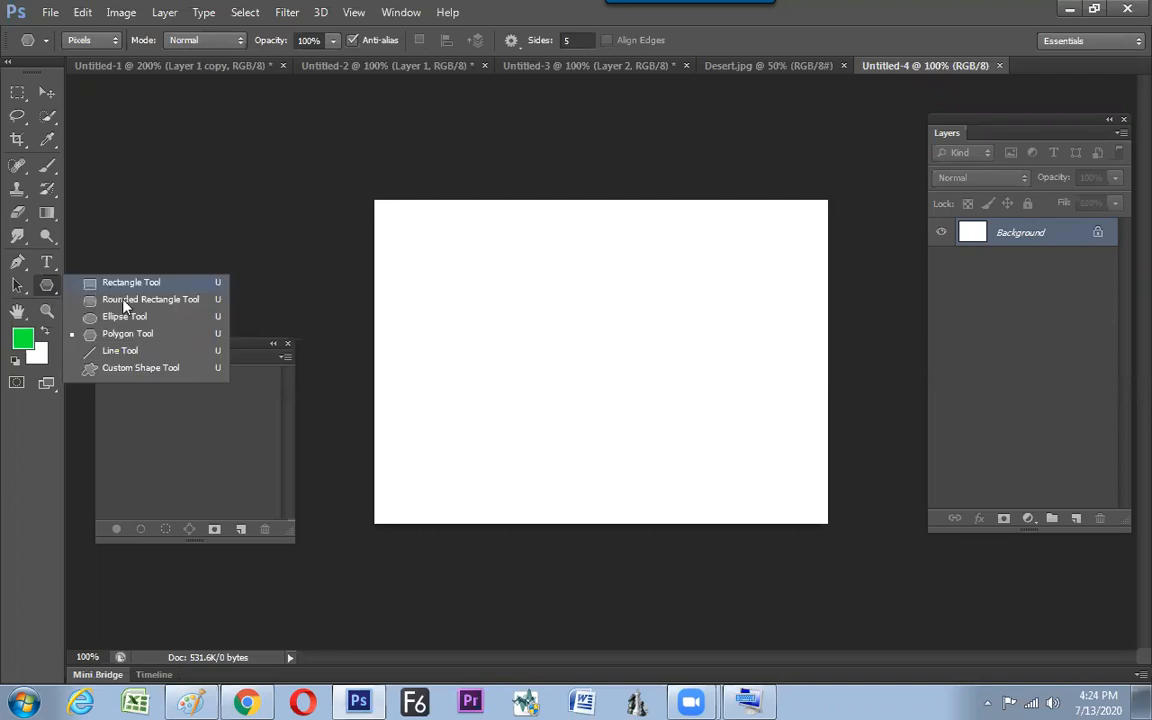
pyautogui.click(134, 328)
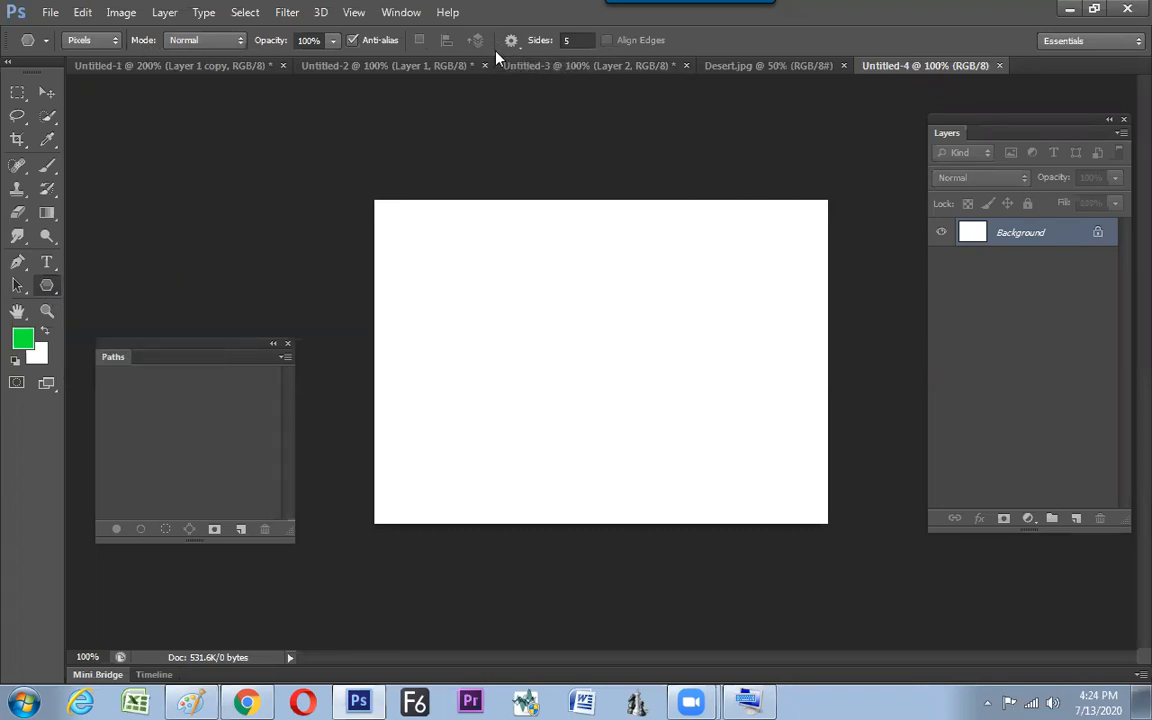
pyautogui.click(540, 40)
pyautogui.write('3')
pyautogui.click(95, 40)
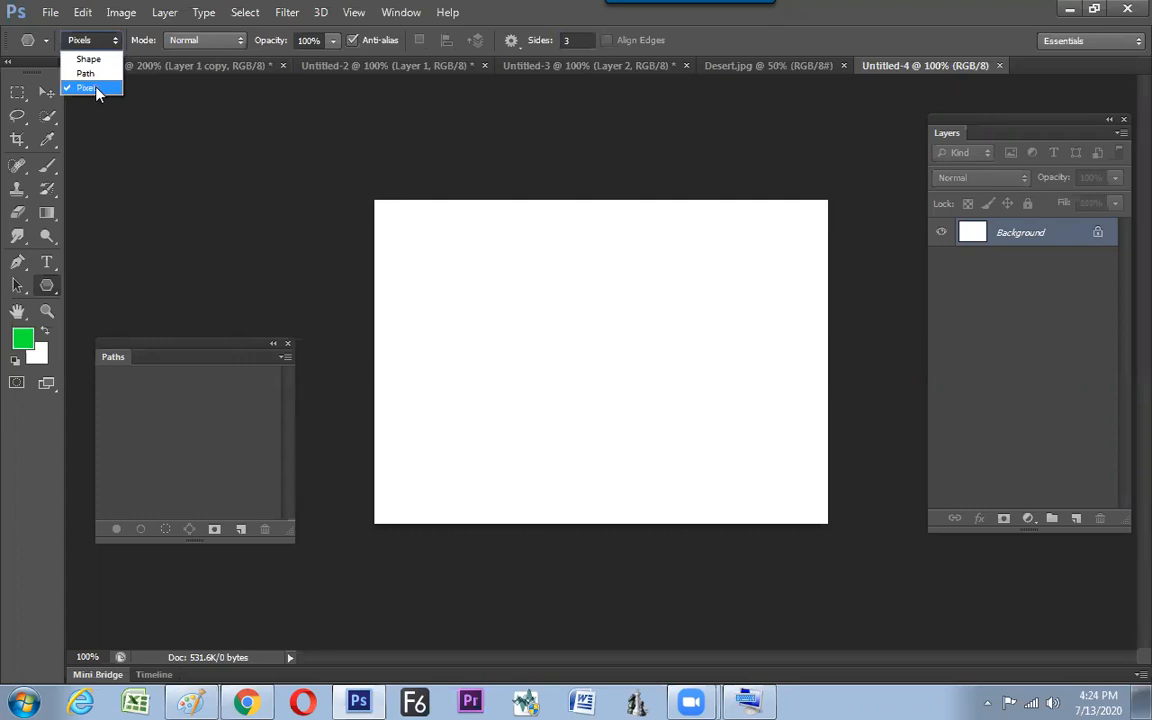
pyautogui.click(96, 88)
# Add a new layer, set the foreground colour to f4075a and draw a small triangle in the canvas's upper-left area
pyautogui.click(1076, 519)
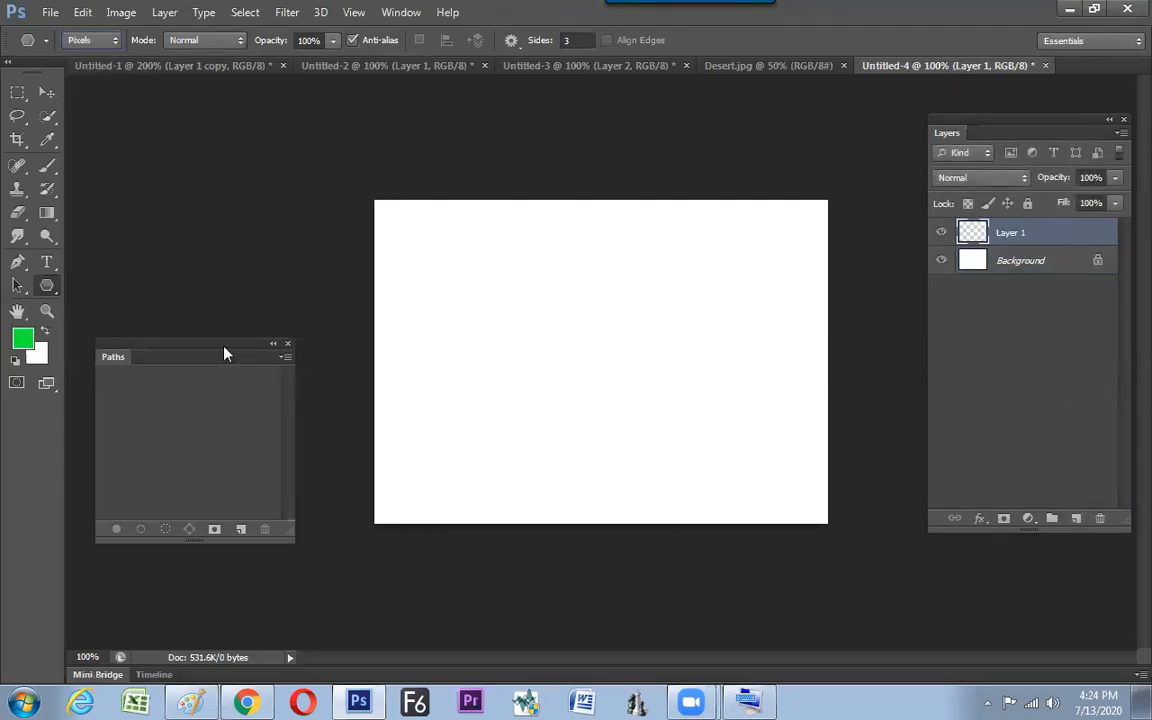
pyautogui.click(23, 339)
pyautogui.click(550, 178)
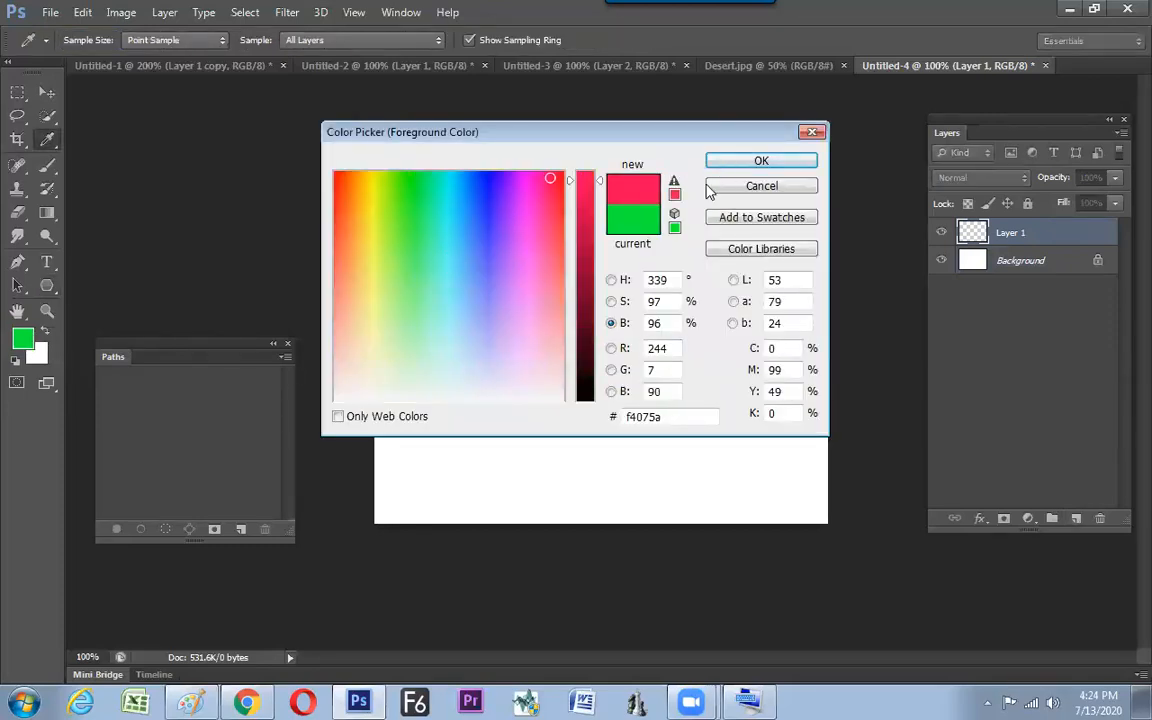
pyautogui.press('Return')
pyautogui.press('u')
pyautogui.moveTo(451, 242); pyautogui.dragTo(483, 286)
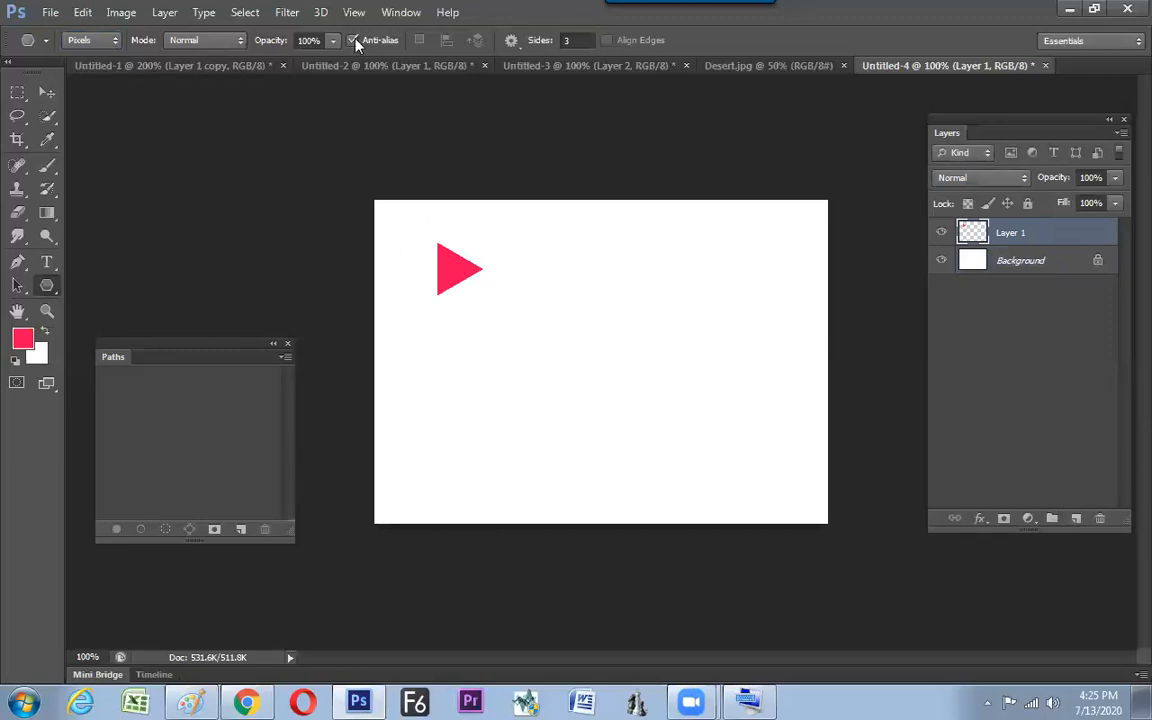
# Turn on the Polygon tool's Star option and draw a three-pointed star to the right of the triangle
pyautogui.click(514, 45)
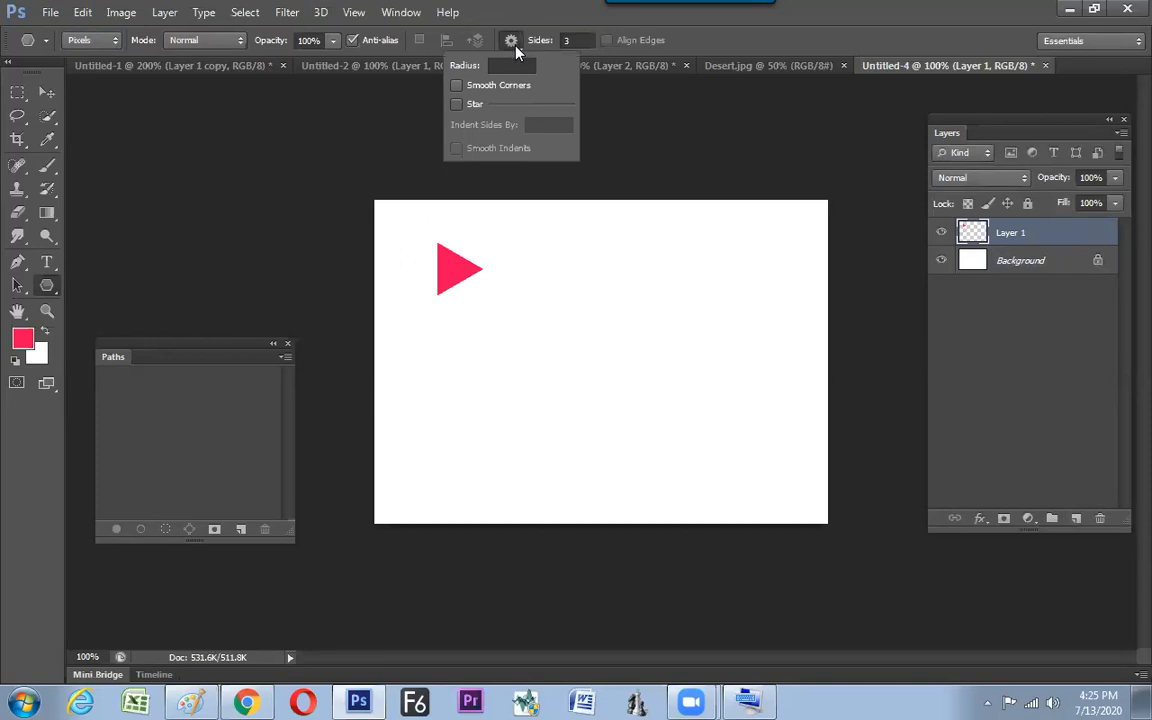
pyautogui.click(457, 105)
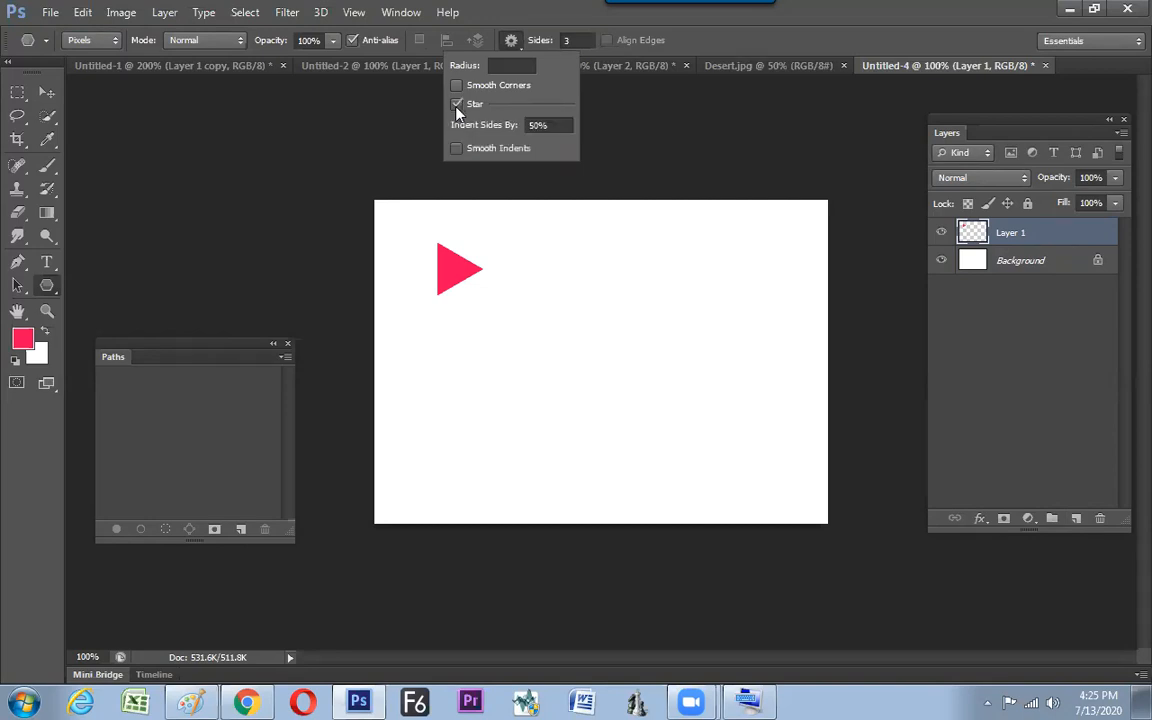
pyautogui.click(545, 264)
pyautogui.moveTo(545, 264); pyautogui.dragTo(581, 286)
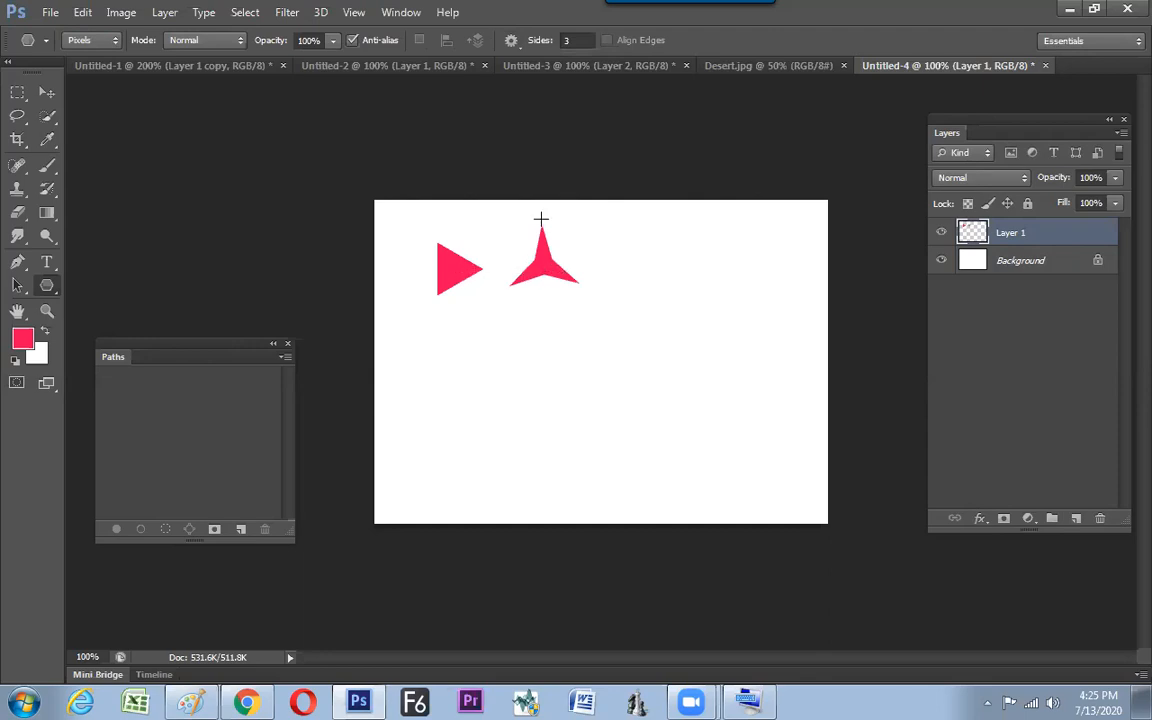
# Turn off Star, turn on Smooth Corners and draw a rounded triangle to the right of the star
pyautogui.click(512, 44)
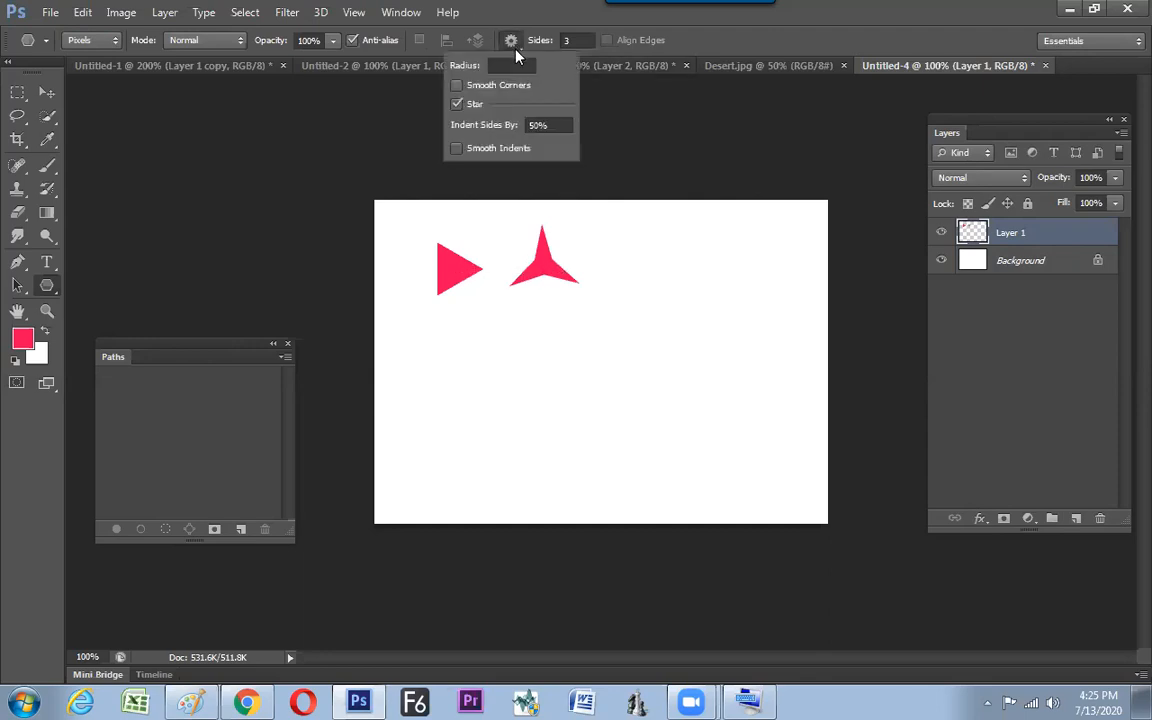
pyautogui.click(457, 106)
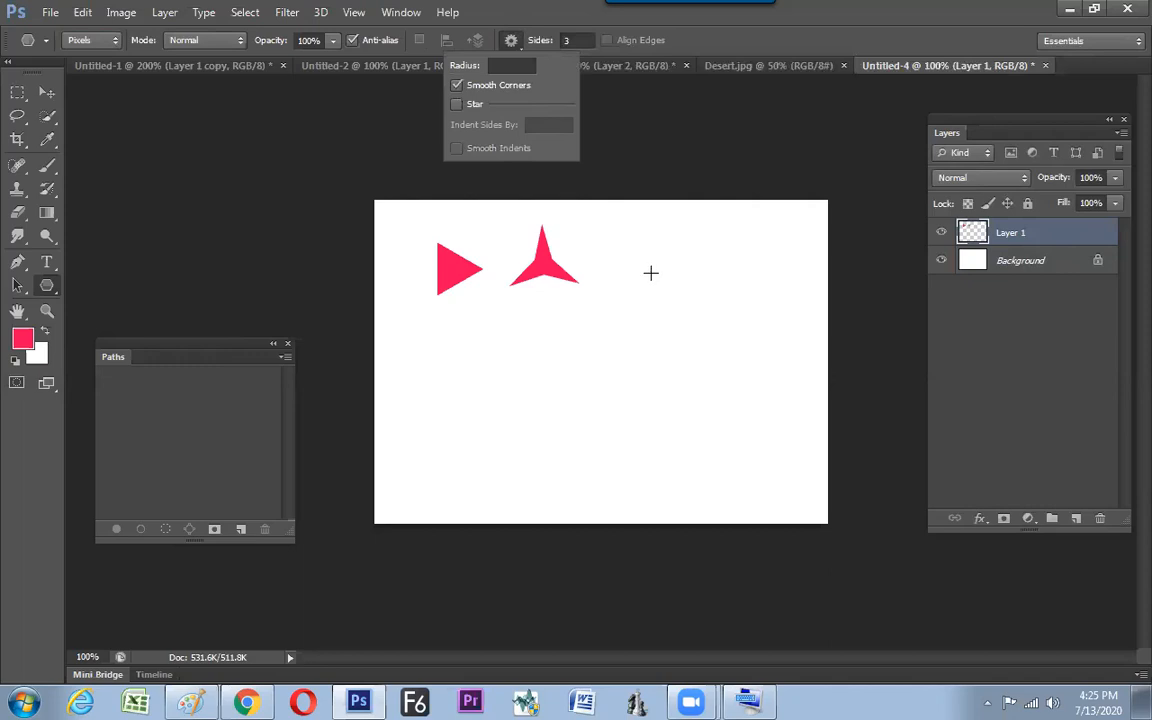
pyautogui.moveTo(630, 252); pyautogui.dragTo(661, 272)
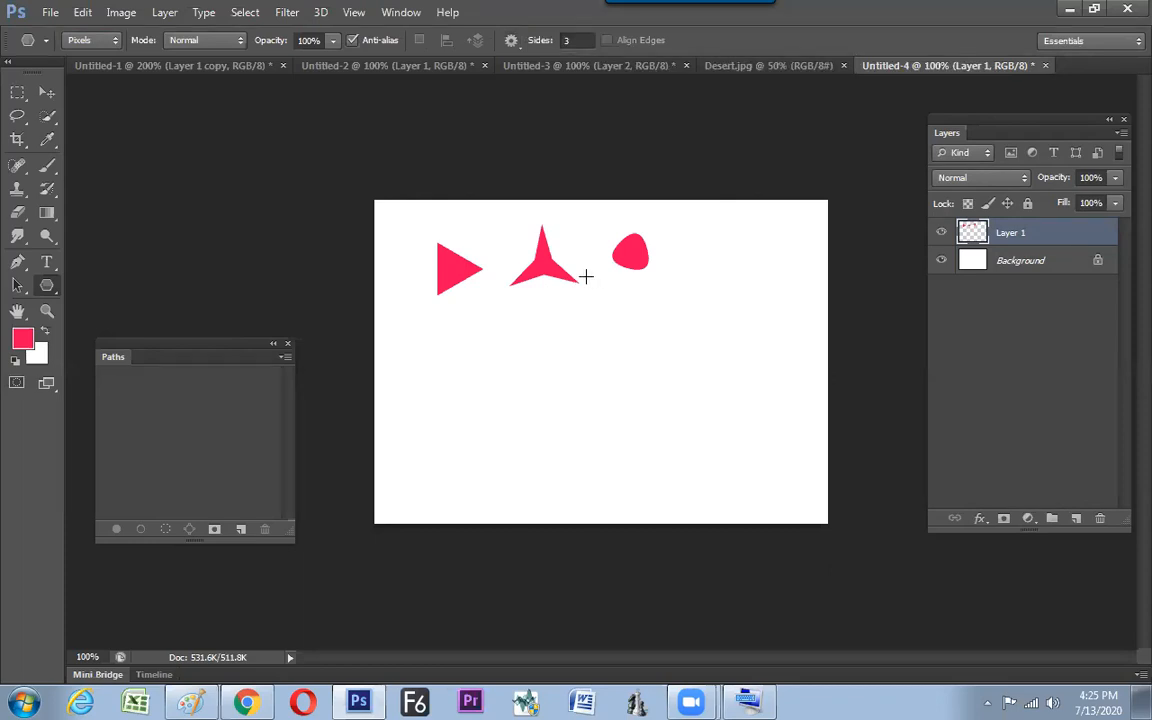
# Combine Star with Smooth Corners and draw a small rounded star near the canvas's upper-right corner
pyautogui.click(511, 44)
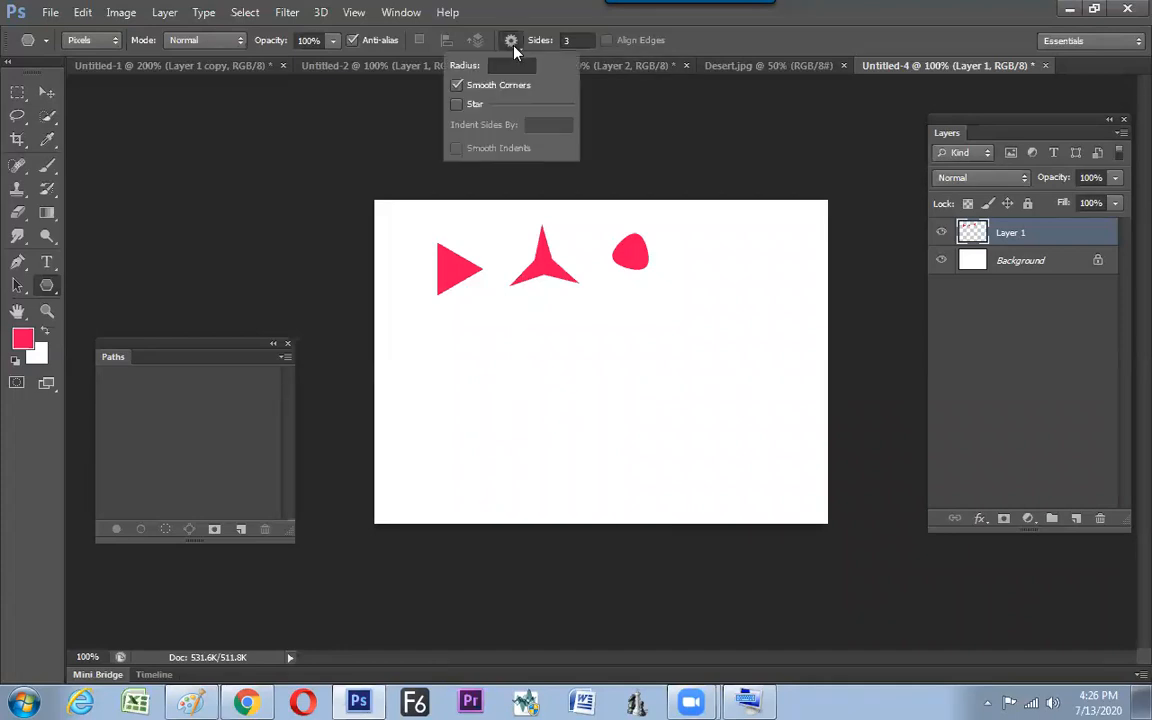
pyautogui.click(457, 105)
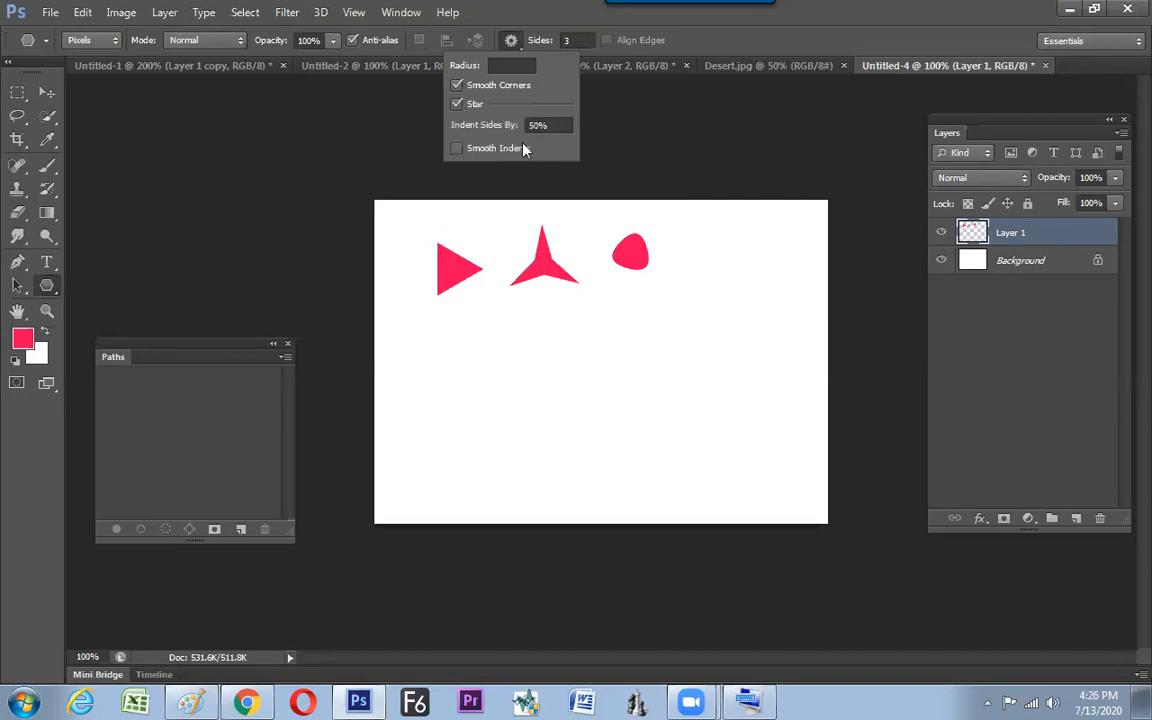
pyautogui.click(728, 260)
pyautogui.moveTo(733, 265); pyautogui.dragTo(748, 275)
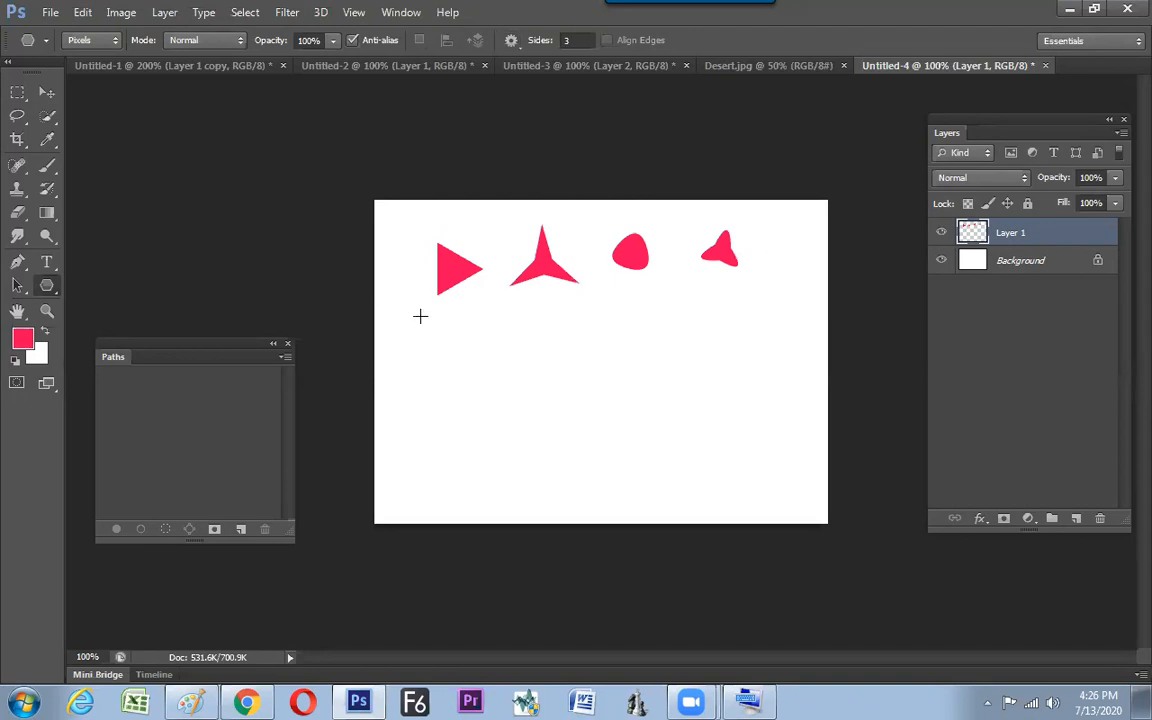
# Turn off Smooth Corners, set the side indent to 80% and draw a thin three-pointed star below the first row
pyautogui.click(510, 41)
pyautogui.click(457, 85)
pyautogui.click(500, 128)
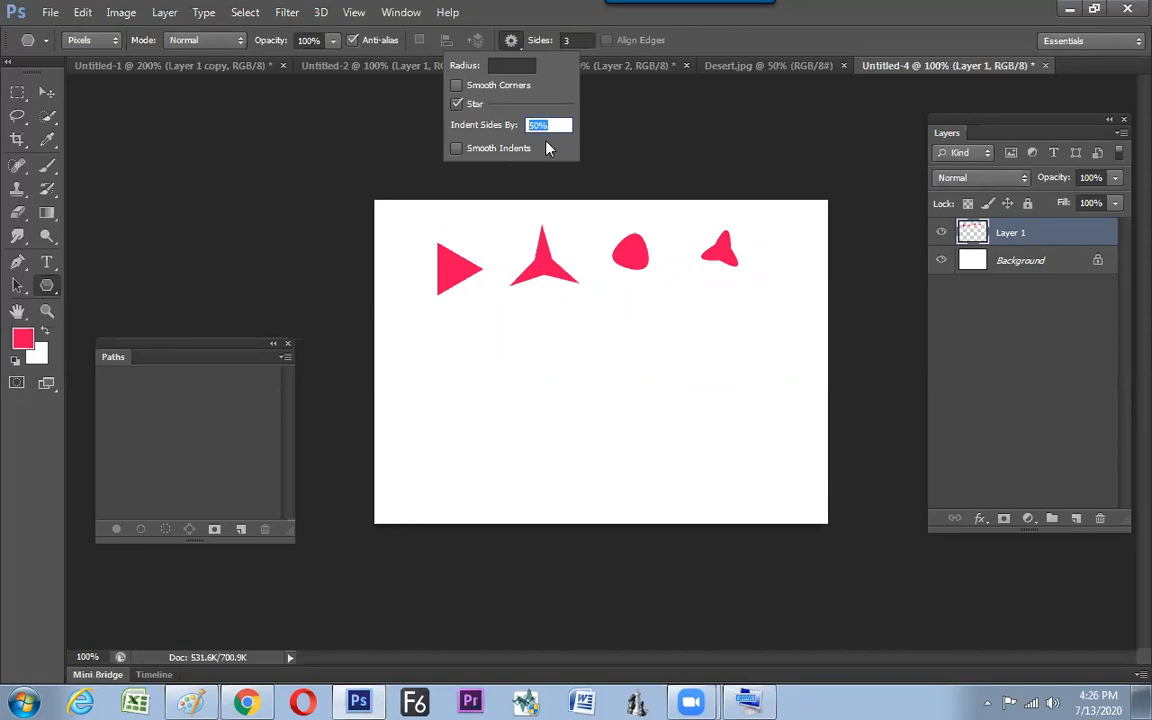
pyautogui.write('40')
pyautogui.press('Return')
pyautogui.moveTo(592, 318)
pyautogui.mouseDown()
pyautogui.moveTo(620, 339)
pyautogui.moveTo(604, 342)
pyautogui.mouseUp()
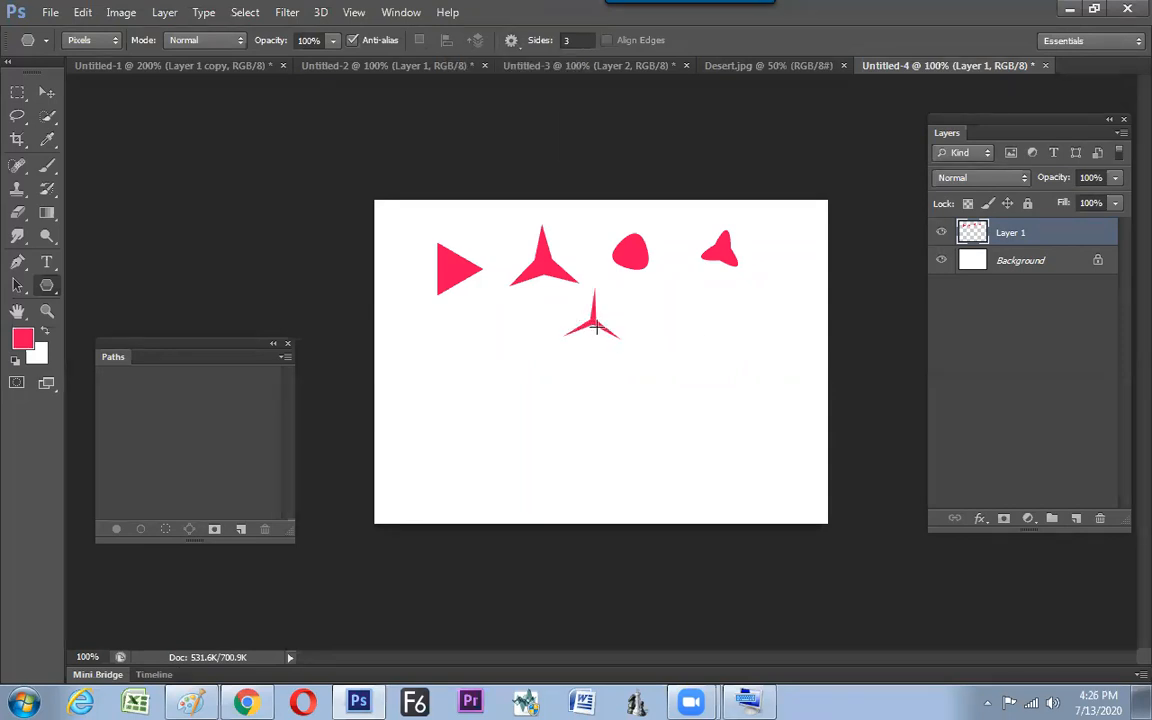
# Set the side indent to 1% and draw a large triangle in the canvas's lower-left area
pyautogui.click(512, 41)
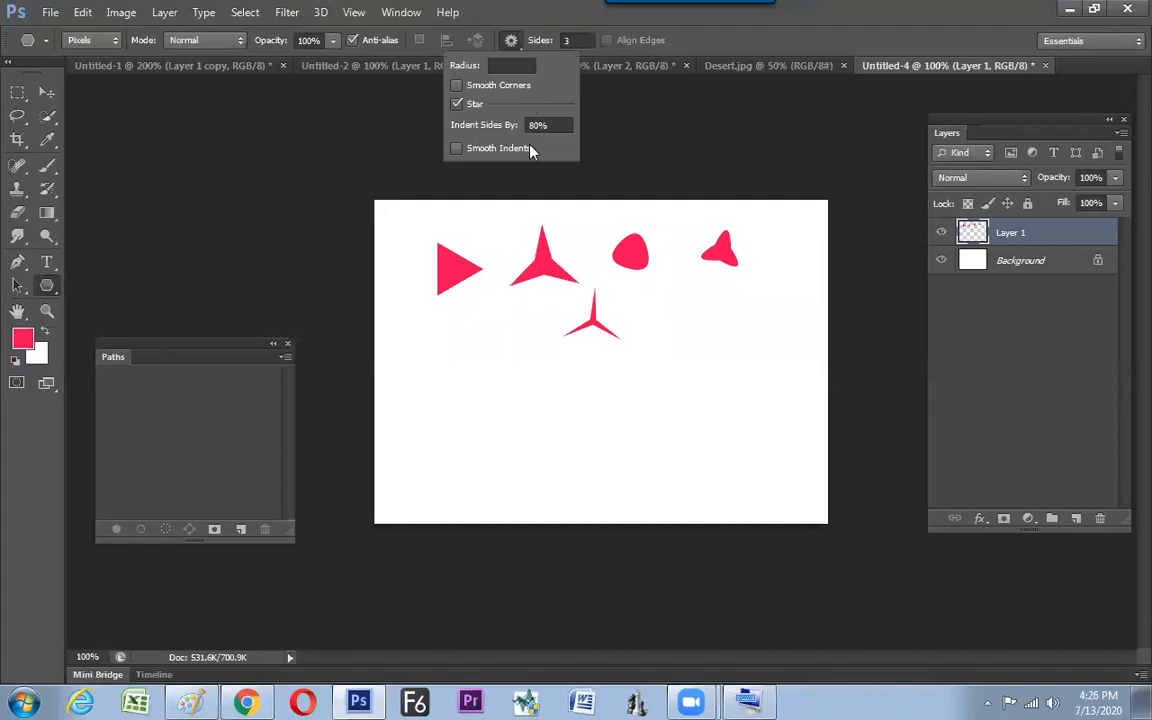
pyautogui.click(546, 124)
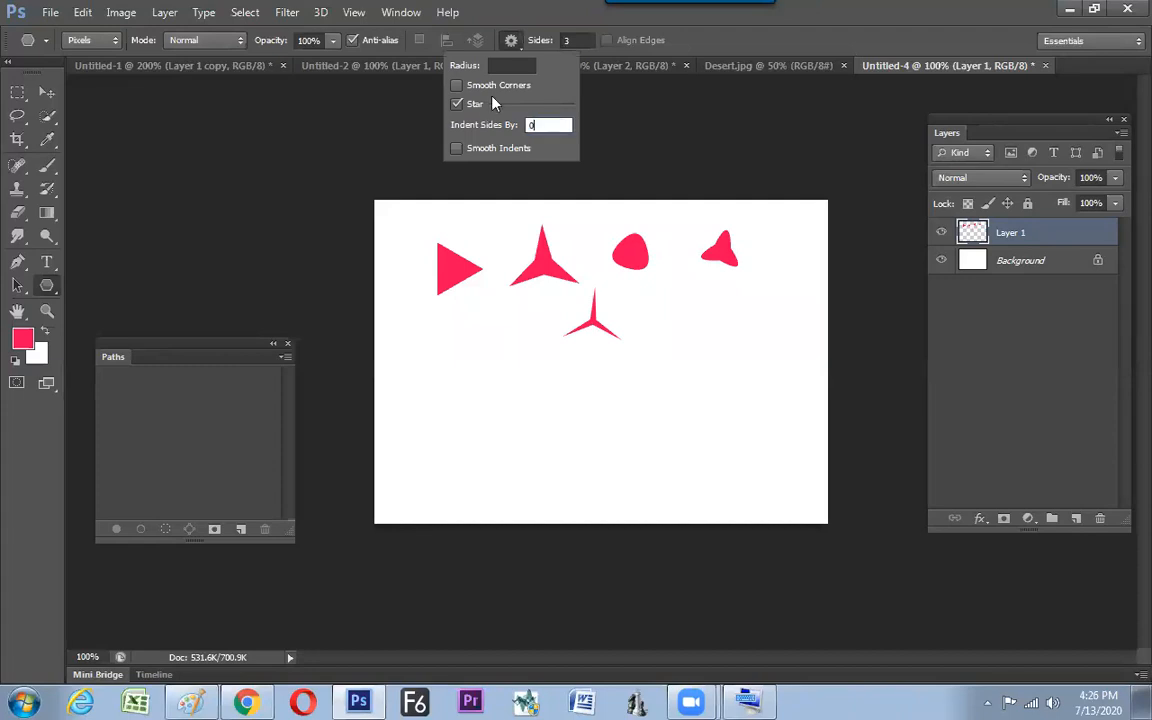
pyautogui.write('1')
pyautogui.click(484, 349)
pyautogui.click(572, 281)
pyautogui.click(524, 310)
pyautogui.click(549, 361)
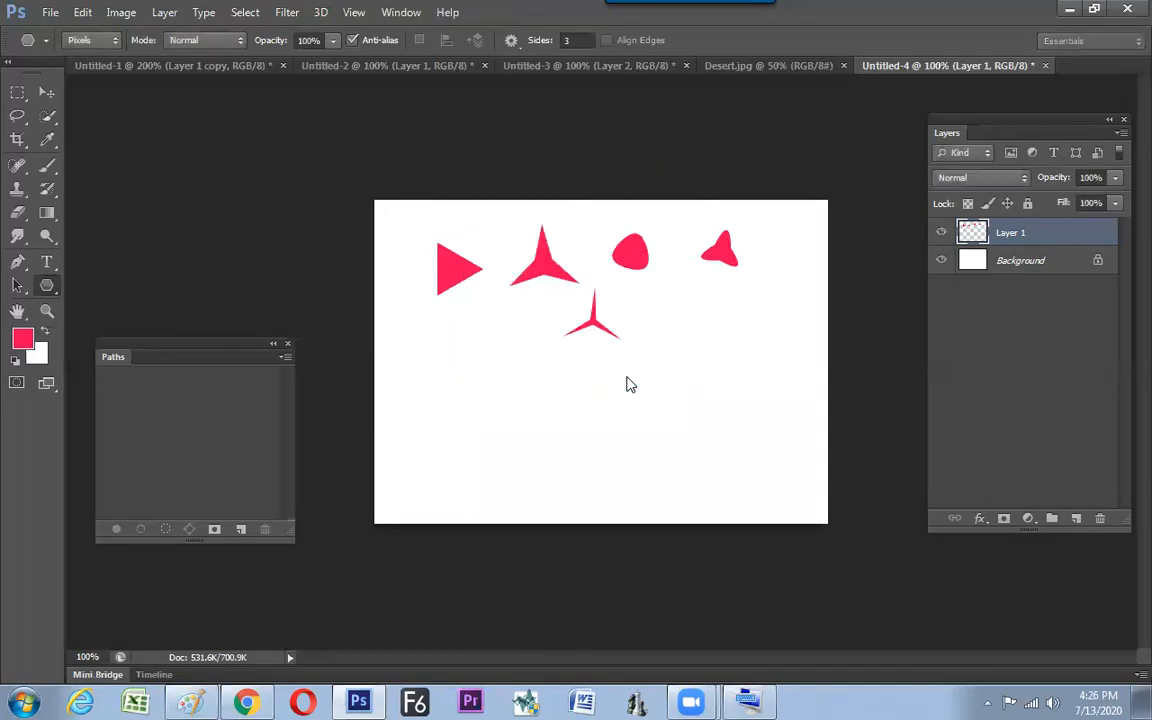
pyautogui.moveTo(513, 395); pyautogui.dragTo(572, 395)
# Draw a second triangle to the right of the thin star and undo it
pyautogui.moveTo(677, 329); pyautogui.dragTo(701, 359)
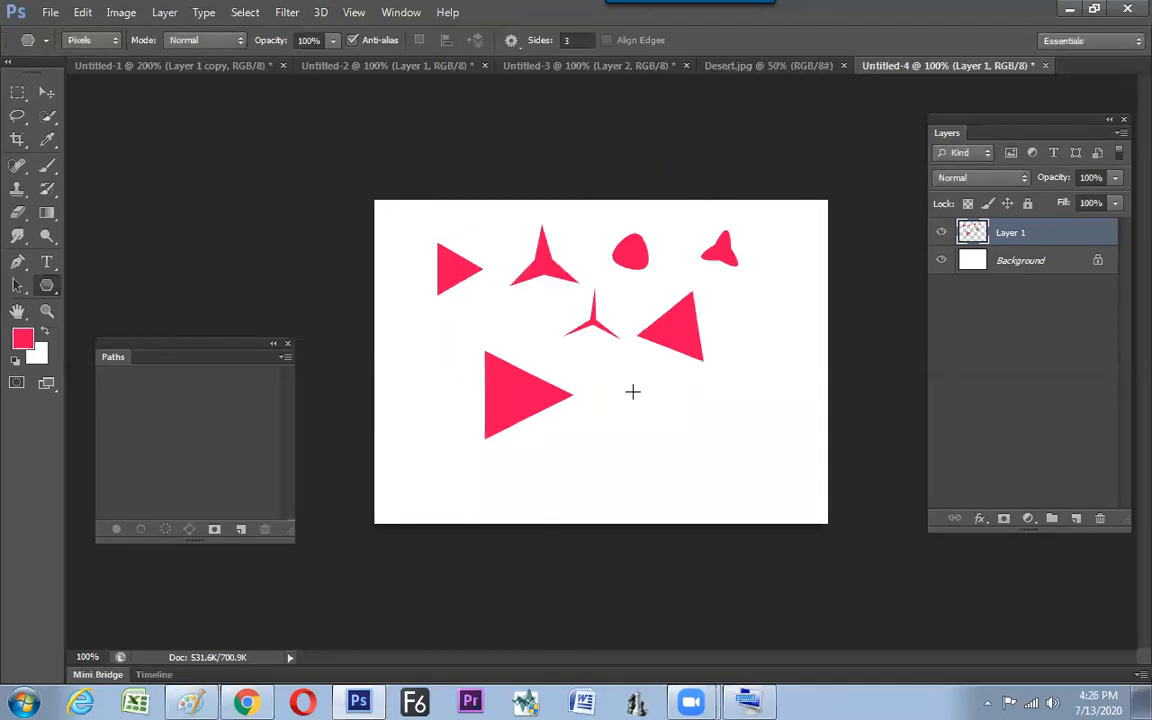
pyautogui.hotkey('ctrl', 'z')
pyautogui.hotkey('ctrl', 'z')
pyautogui.hotkey('ctrl', 'z')
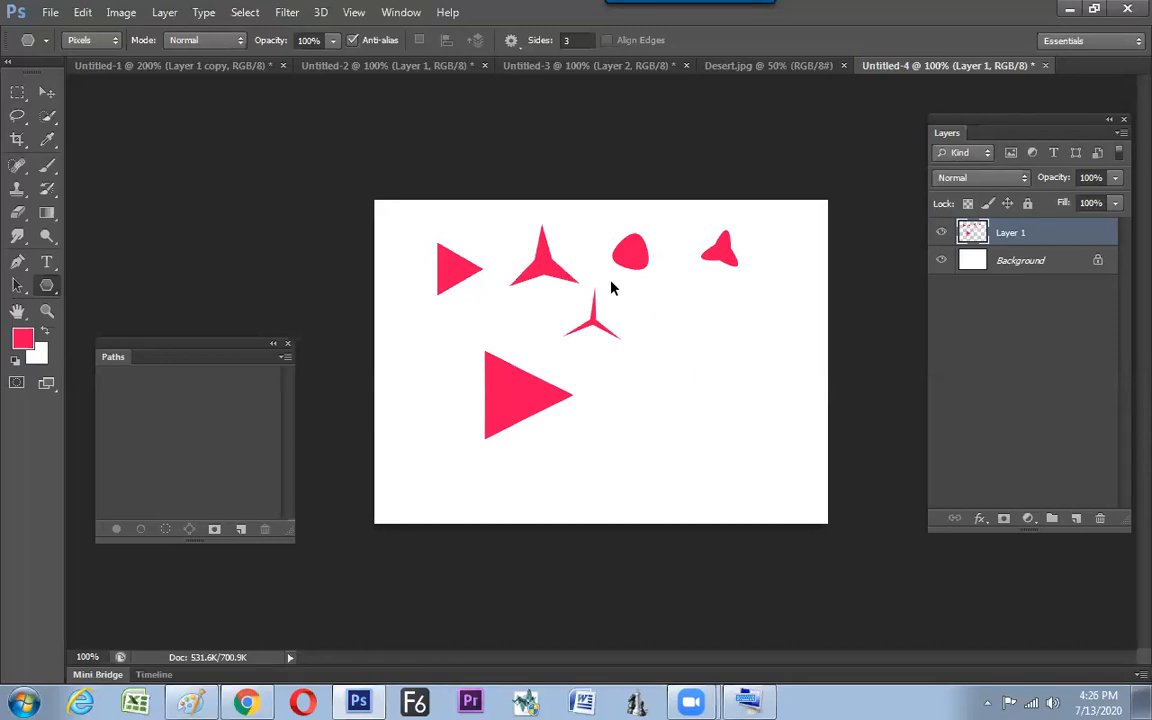
# Set the side indent to 50% and draw another three-pointed star in the canvas's right half
pyautogui.click(510, 41)
pyautogui.moveTo(553, 124); pyautogui.dragTo(488, 120)
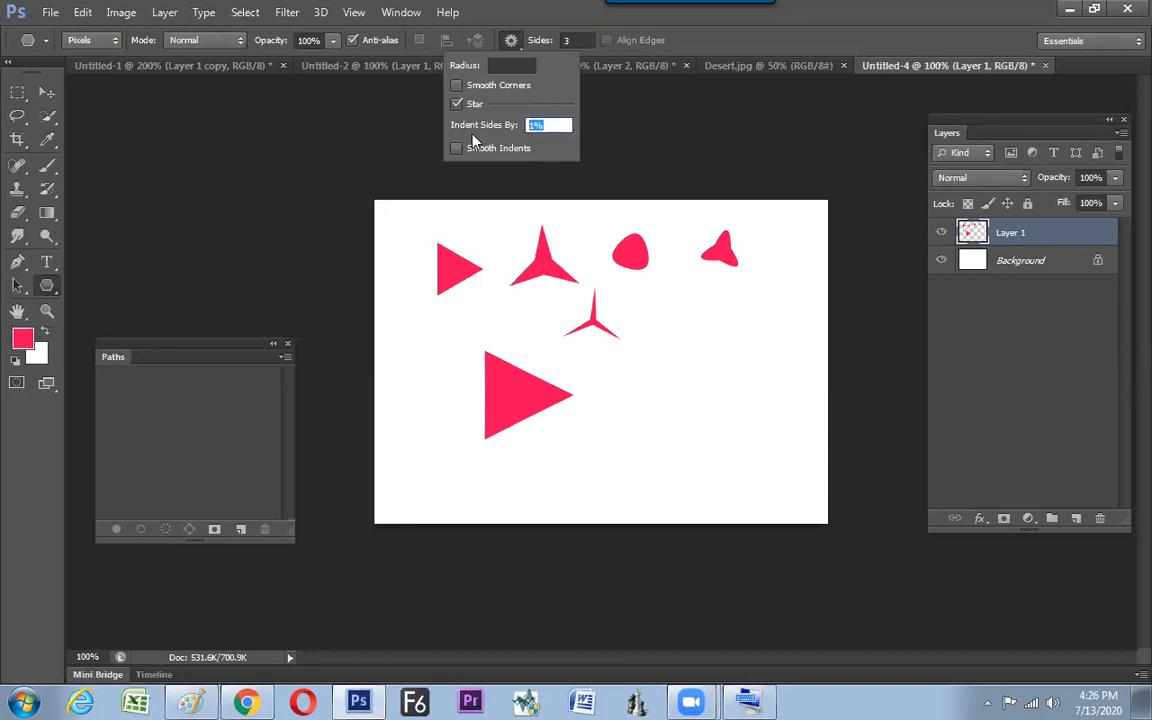
pyautogui.write('99')
pyautogui.press('Return')
pyautogui.moveTo(697, 342); pyautogui.dragTo(729, 364)
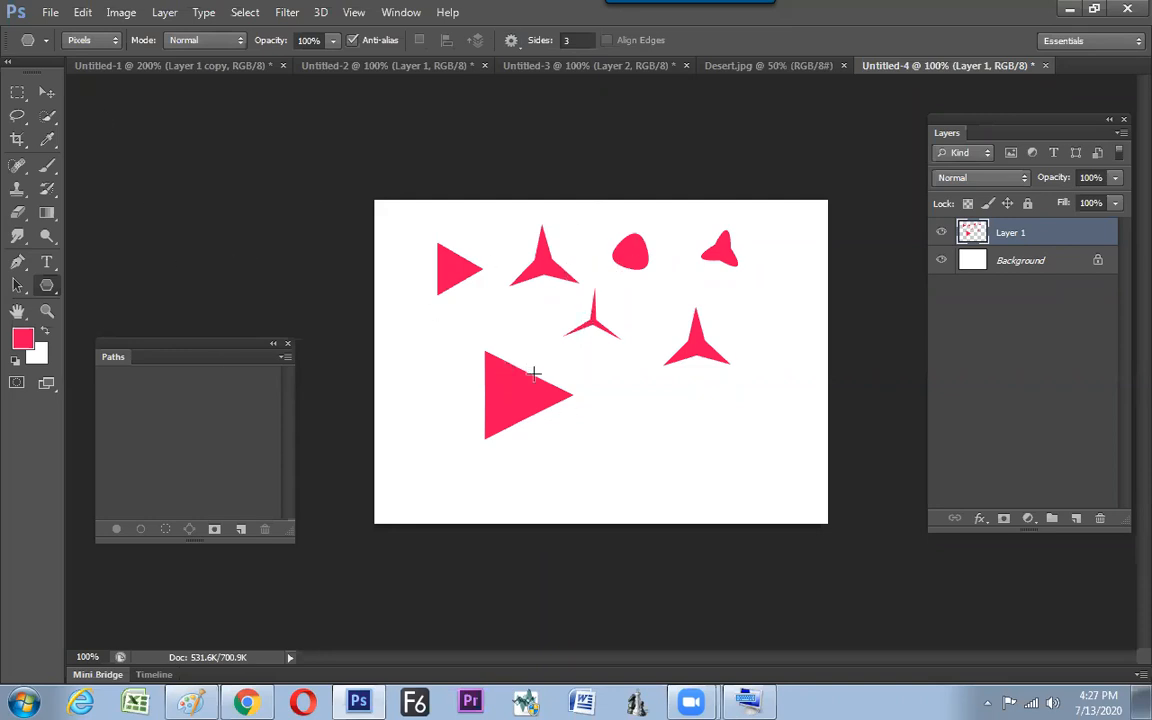
# Create another new white document of the same size as the current one, using a document preset
pyautogui.hotkey('ctrl', 'n')
pyautogui.click(350, 181)
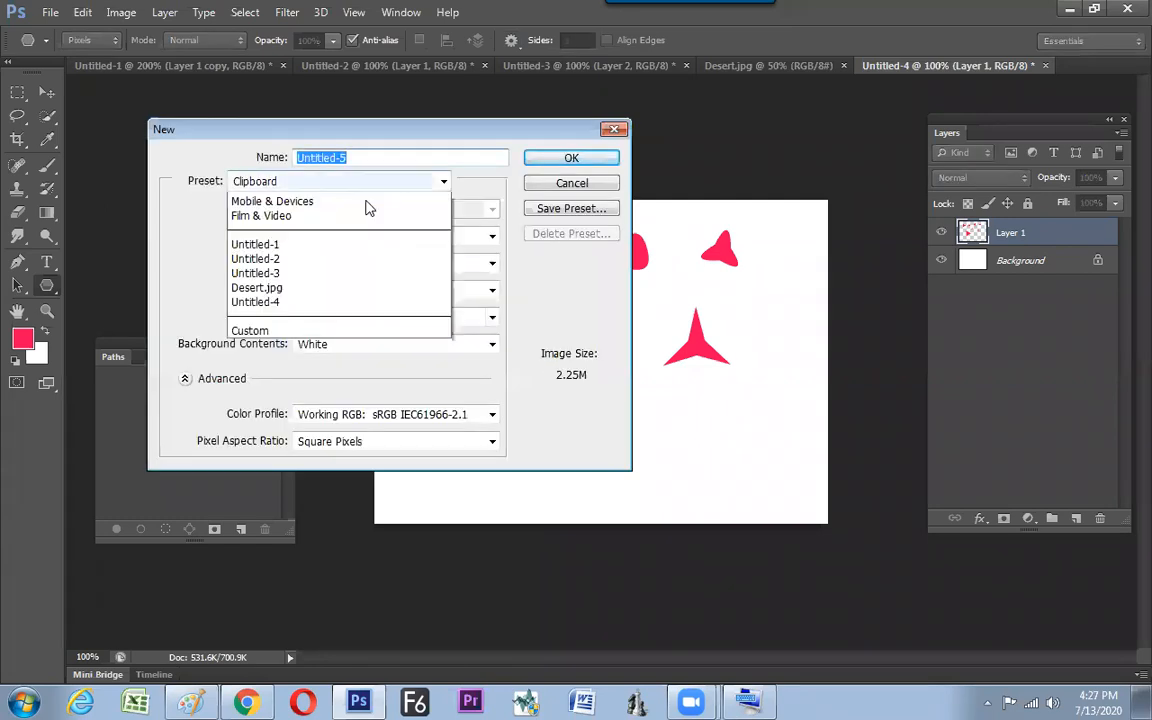
pyautogui.click(360, 216)
pyautogui.press('Return')
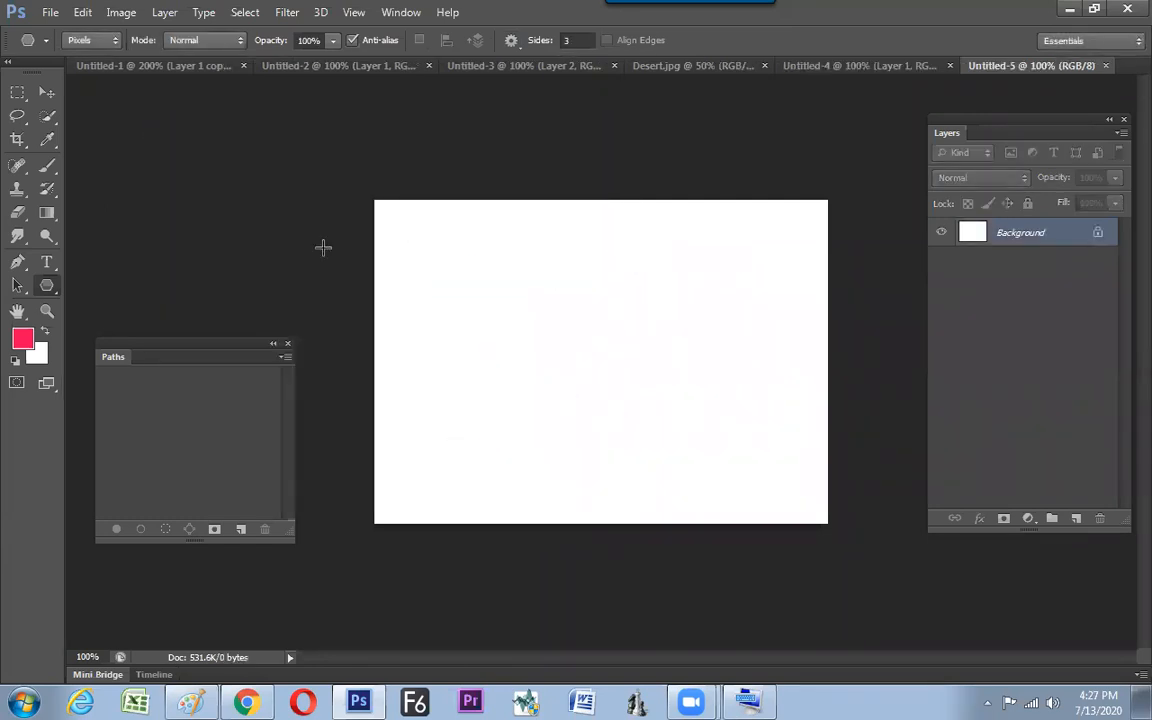
# Choose the Polygon tool again and turn off its Star option
pyautogui.rightClick(46, 286)
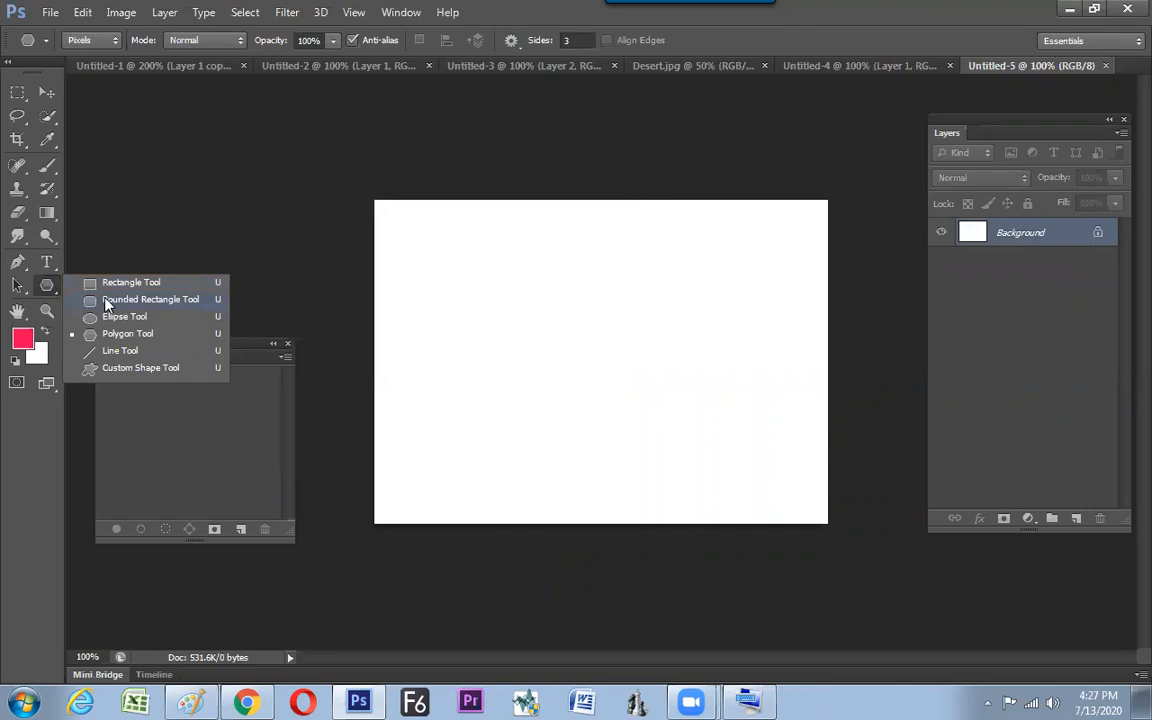
pyautogui.click(120, 334)
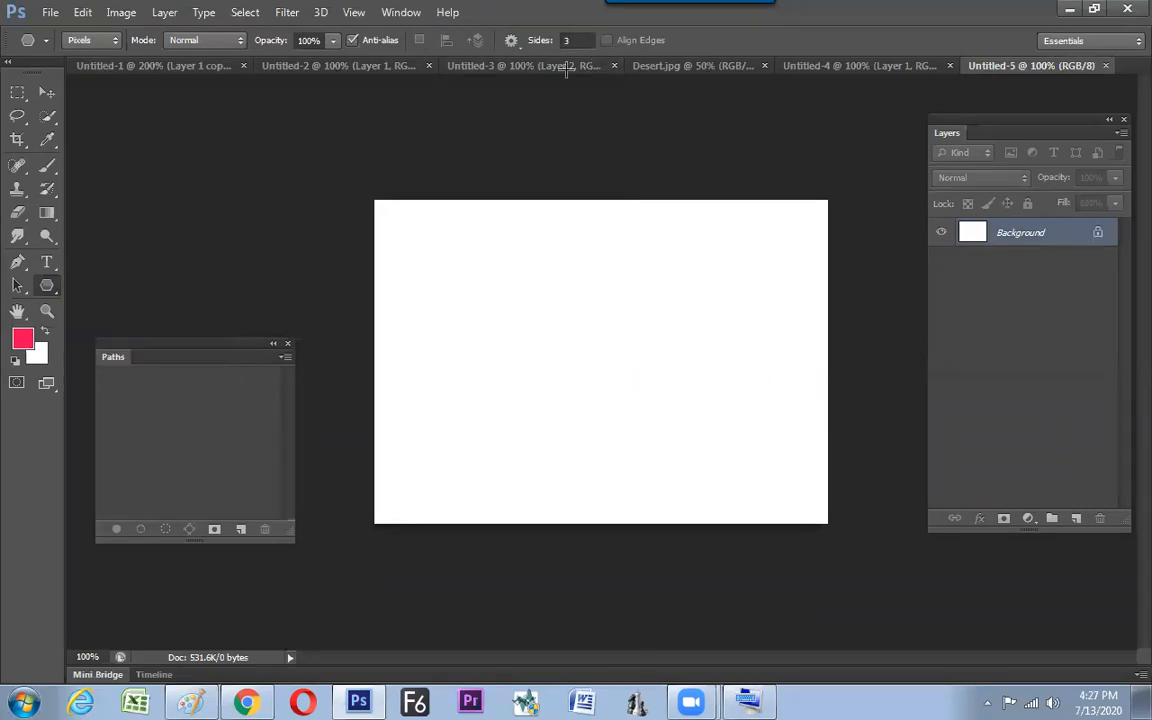
pyautogui.click(510, 40)
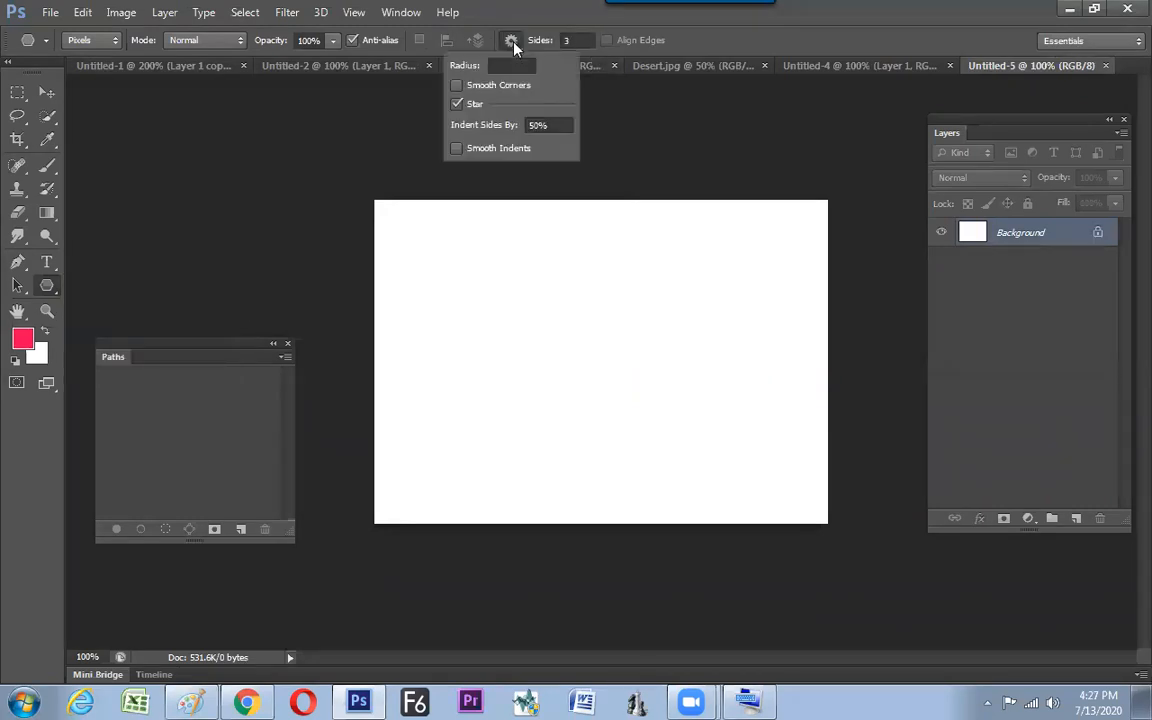
pyautogui.click(457, 106)
# Draw a triangle directly on the Background, check the available blending modes and undo the triangle
pyautogui.click(540, 321)
pyautogui.moveTo(506, 287); pyautogui.dragTo(542, 327)
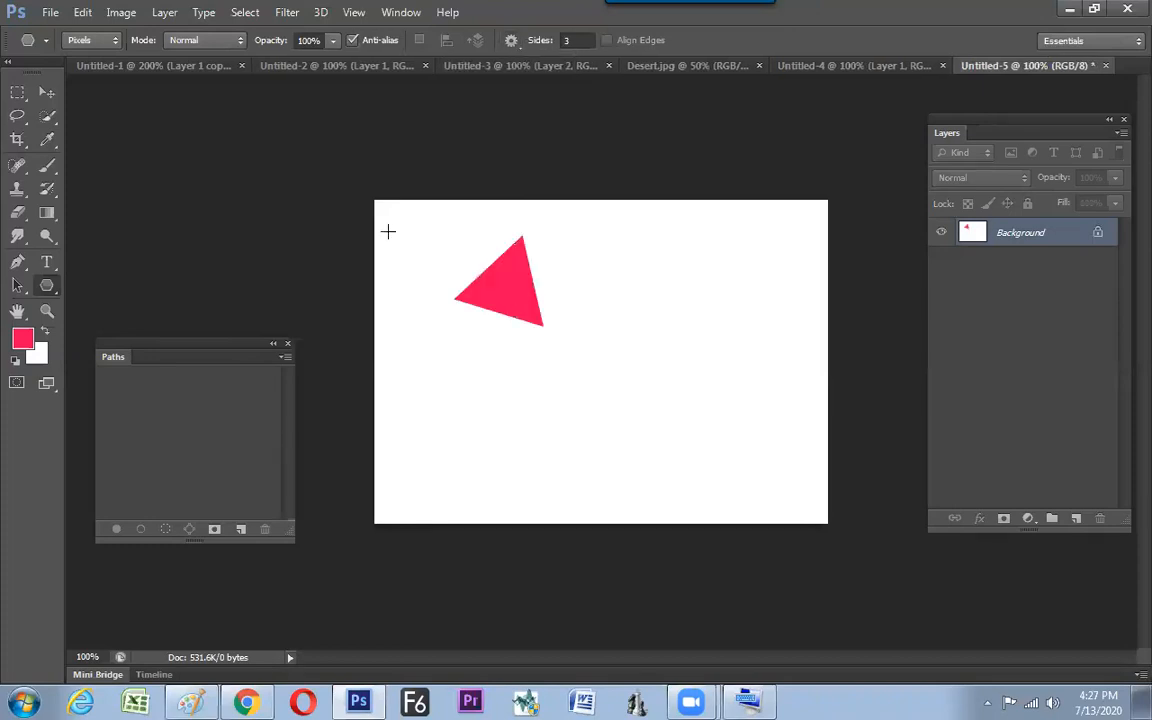
pyautogui.click(211, 46)
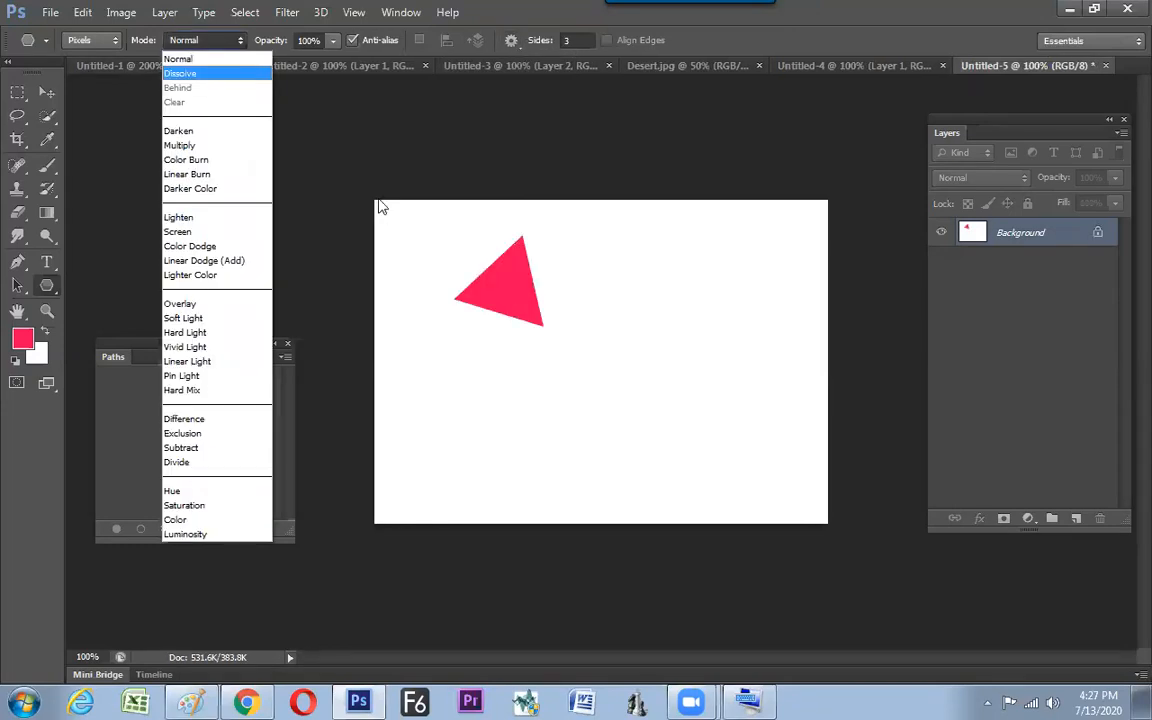
pyautogui.click(646, 345)
pyautogui.hotkey('ctrl', 'z')
# Add a new layer, draw a small triangle on it and draw over it in Clear mode
pyautogui.click(1075, 516)
pyautogui.moveTo(542, 275); pyautogui.dragTo(565, 300)
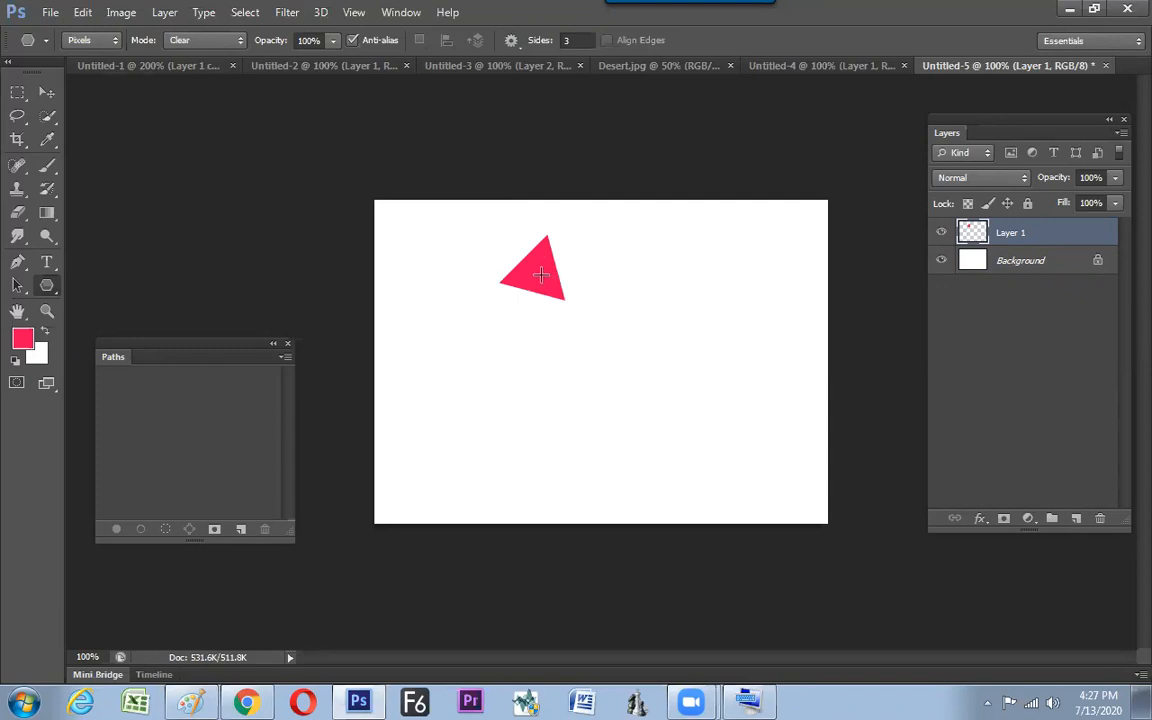
pyautogui.moveTo(540, 273); pyautogui.dragTo(572, 274)
# Undo the shapes drawn on the new layer and return the Polygon tool's blending mode to Normal
pyautogui.hotkey('ctrl', 'alt', 'z')
pyautogui.hotkey('ctrl', 'alt', 'z')
pyautogui.hotkey('shift', 'alt', 'n')
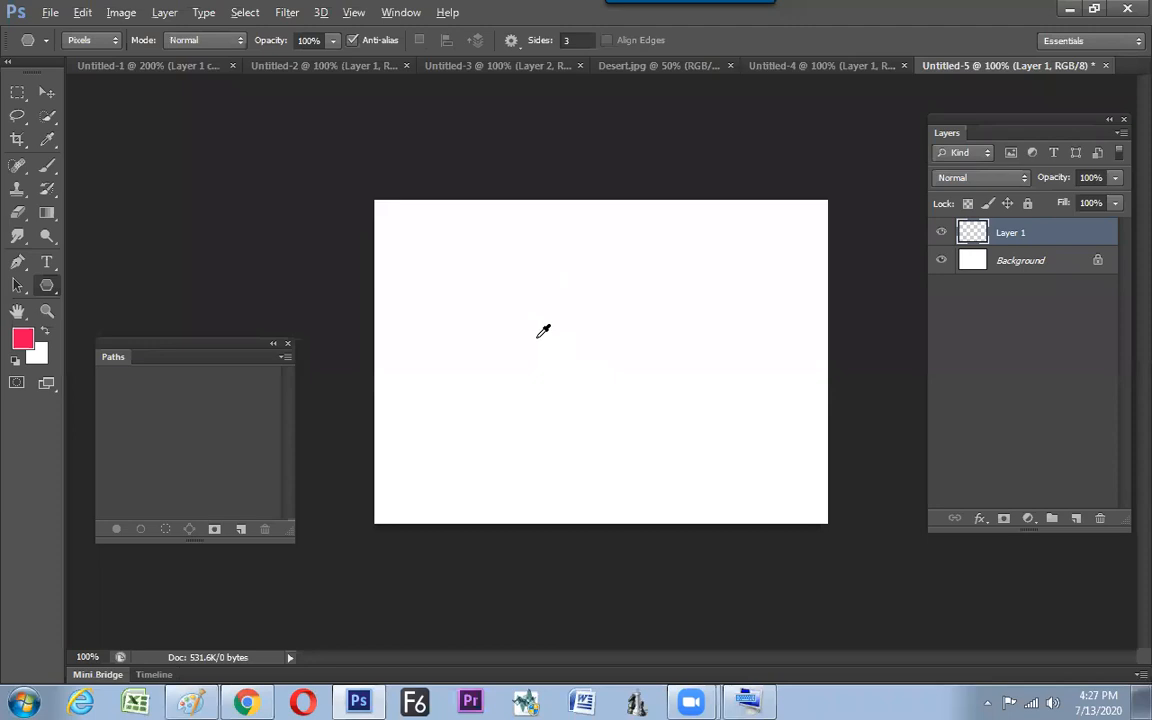
# Bring up the On-Screen Keyboard and examine the modifier combination used for the blending-mode shortcuts
pyautogui.click(750, 700)
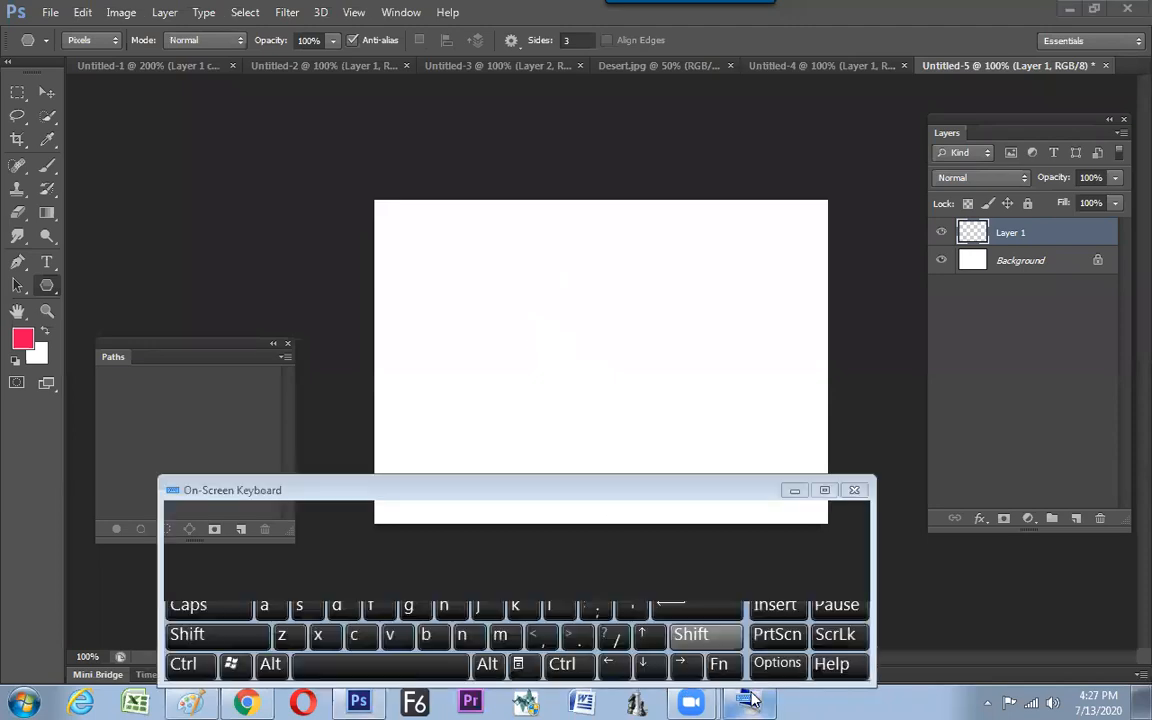
pyautogui.hotkey('shift', 'alt')
pyautogui.click(425, 637)
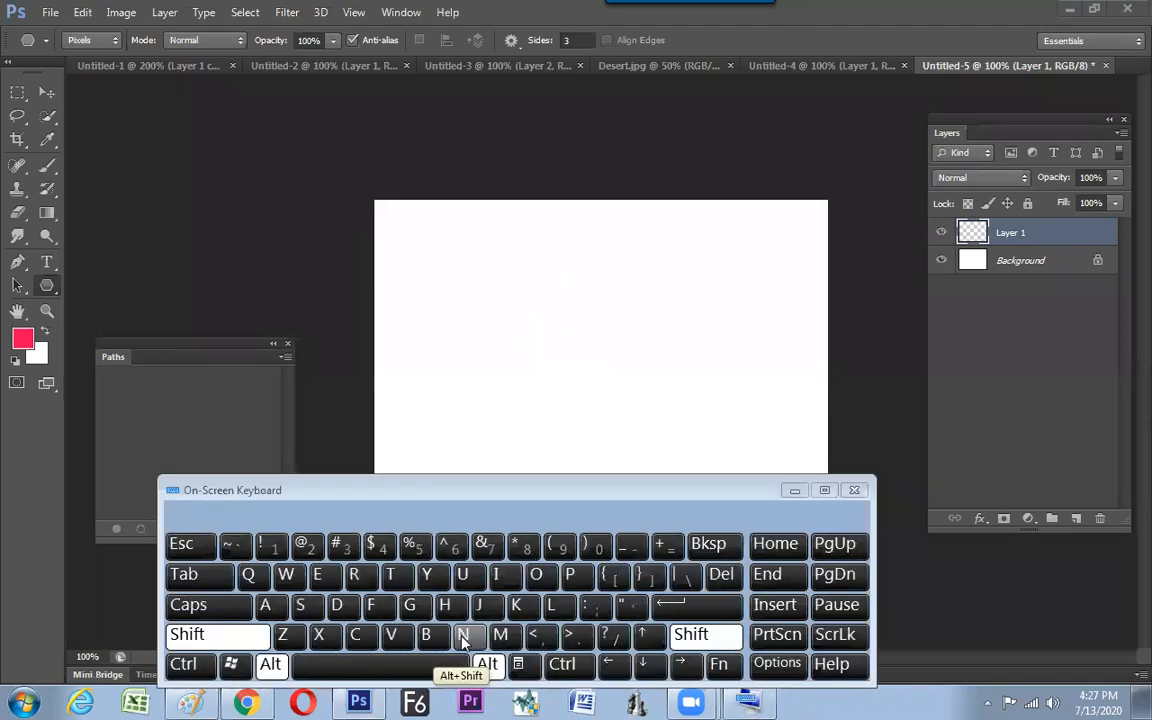
pyautogui.hotkey('shift', 'alt')
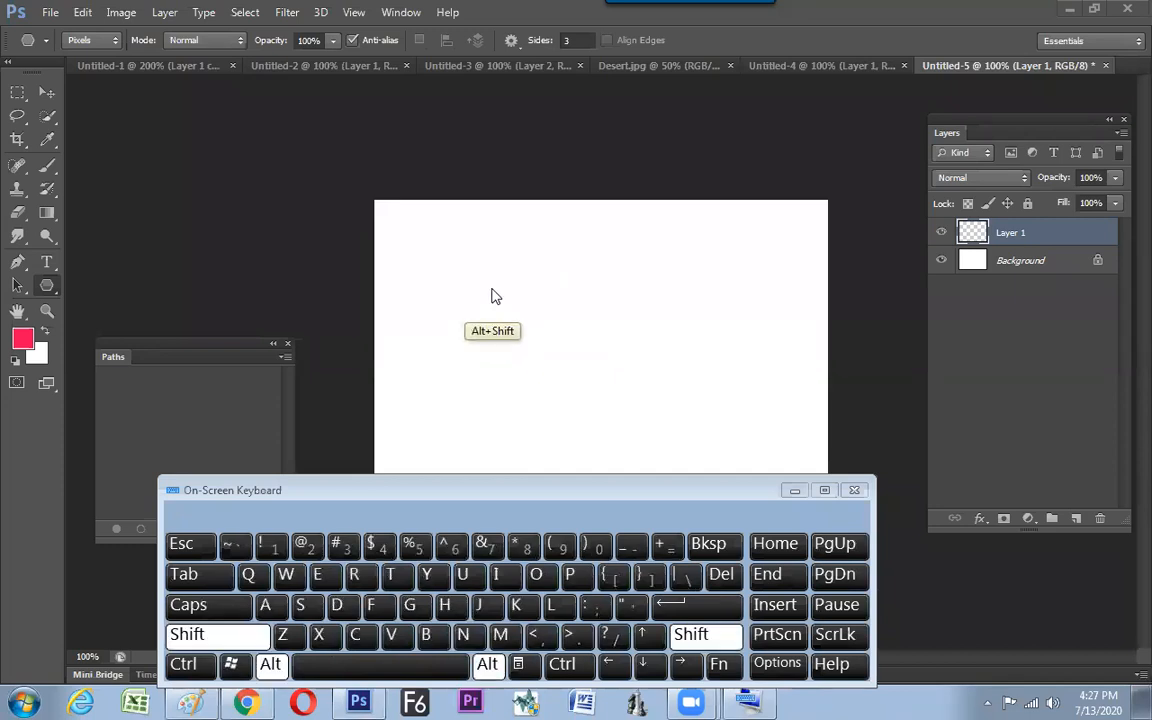
# Sample the canvas's white, set the foreground colour to ff0000 and sample the canvas again
pyautogui.keyDown('alt'); pyautogui.keyDown('shift'); pyautogui.click(489, 281); pyautogui.keyUp('shift'); pyautogui.keyUp('alt')
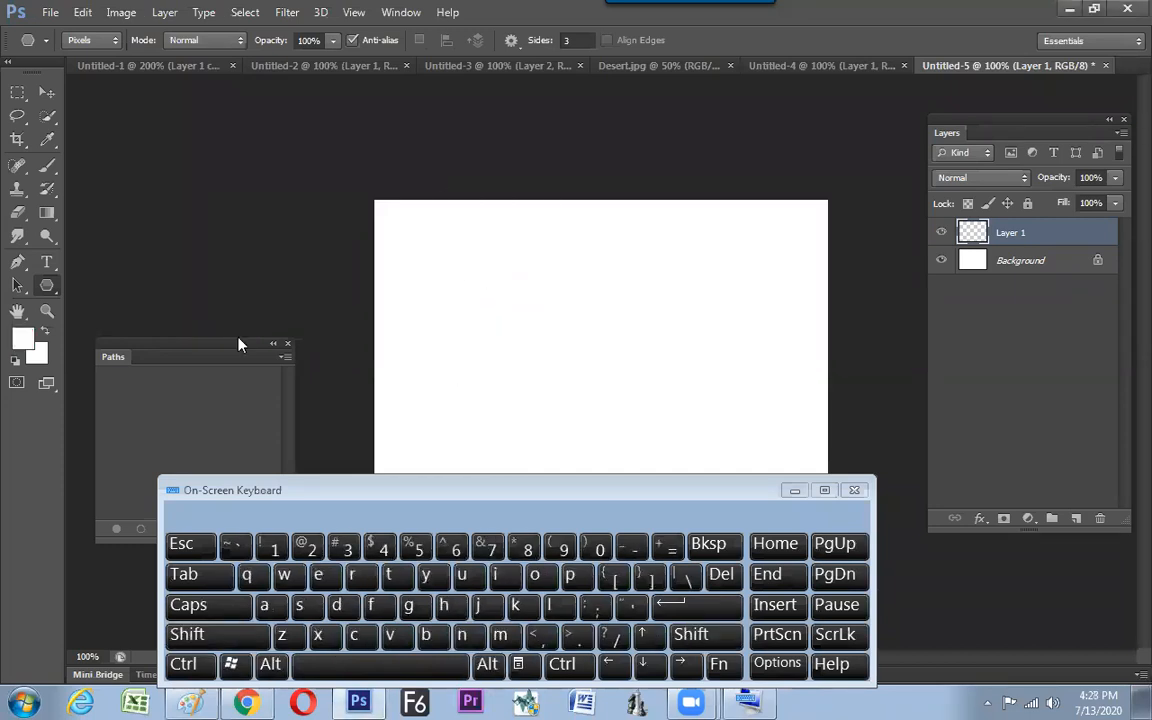
pyautogui.click(22, 339)
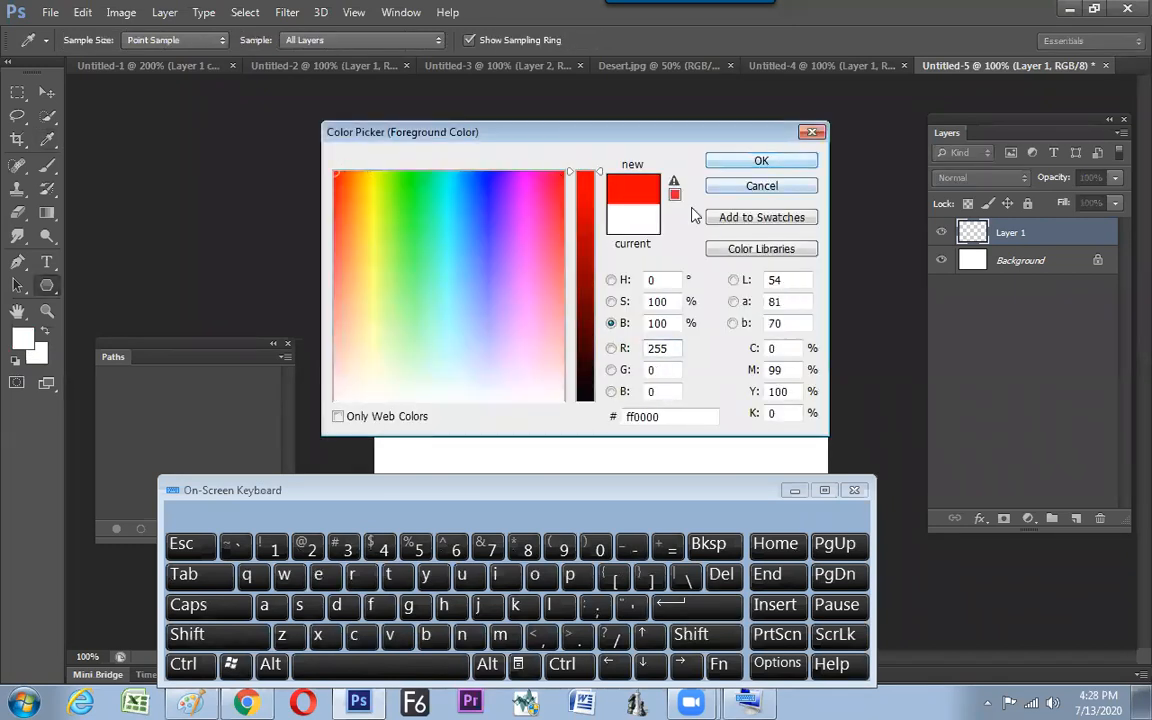
pyautogui.click(760, 161)
pyautogui.keyDown('alt'); pyautogui.keyDown('shift'); pyautogui.click(555, 325); pyautogui.keyUp('shift'); pyautogui.keyUp('alt')
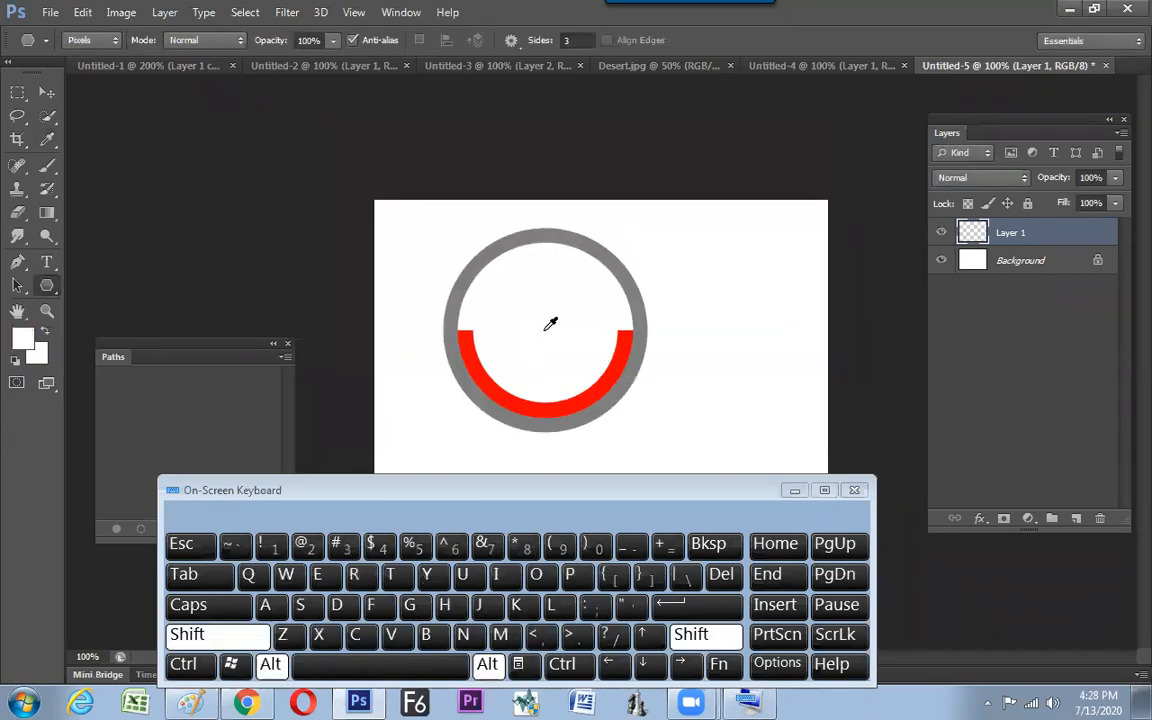
# Set the foreground colour to bright red
pyautogui.click(22, 339)
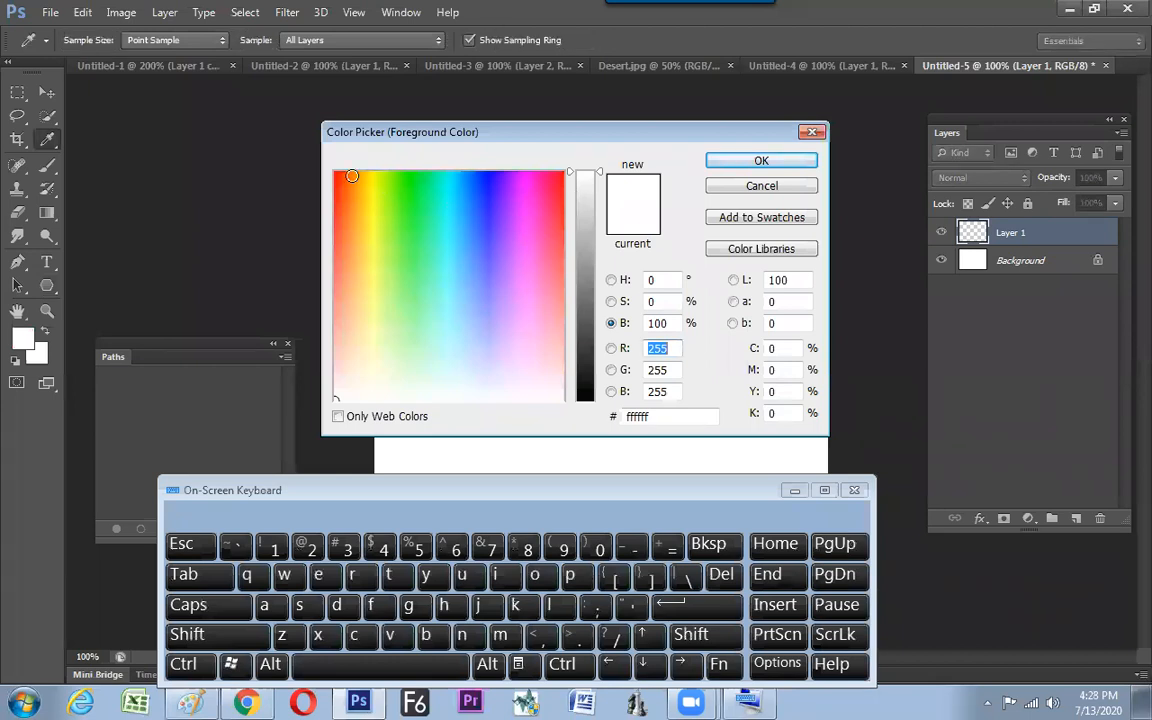
pyautogui.moveTo(354, 179); pyautogui.dragTo(315, 148)
pyautogui.click(761, 161)
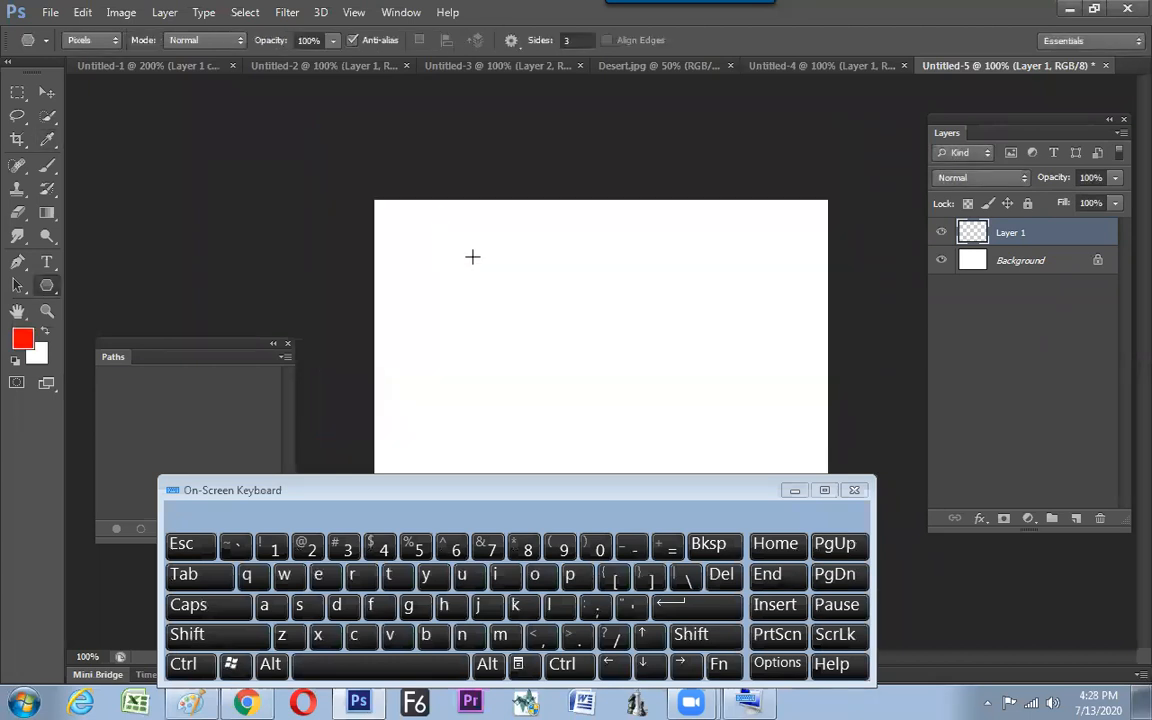
# Draw a red triangle near the canvas's upper-left area and cut an inverted triangle from its middle using Clear mode
pyautogui.moveTo(478, 260); pyautogui.dragTo(527, 287)
pyautogui.press('shift')
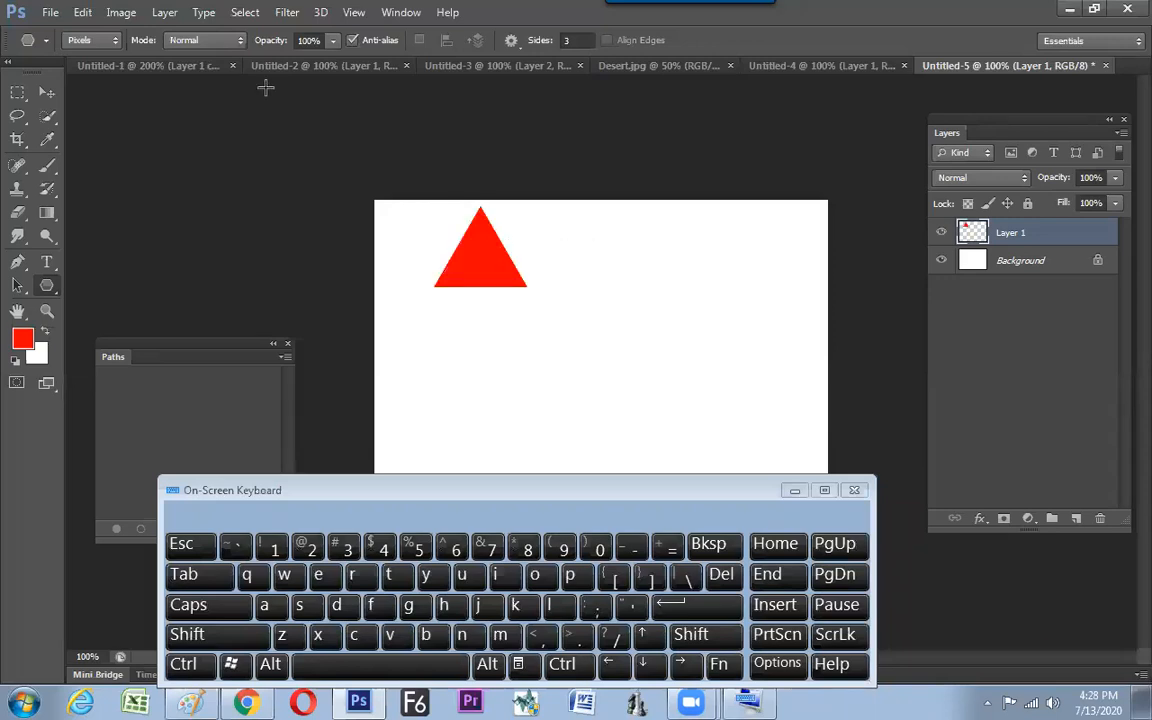
pyautogui.click(221, 41)
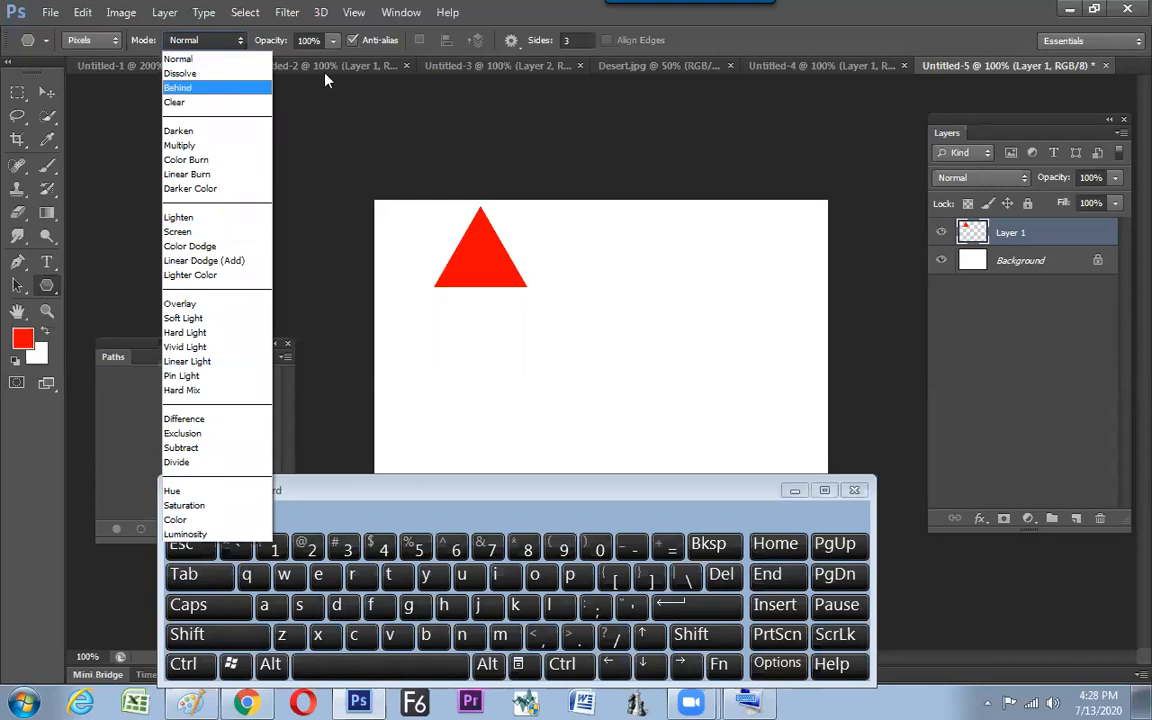
pyautogui.click(507, 496)
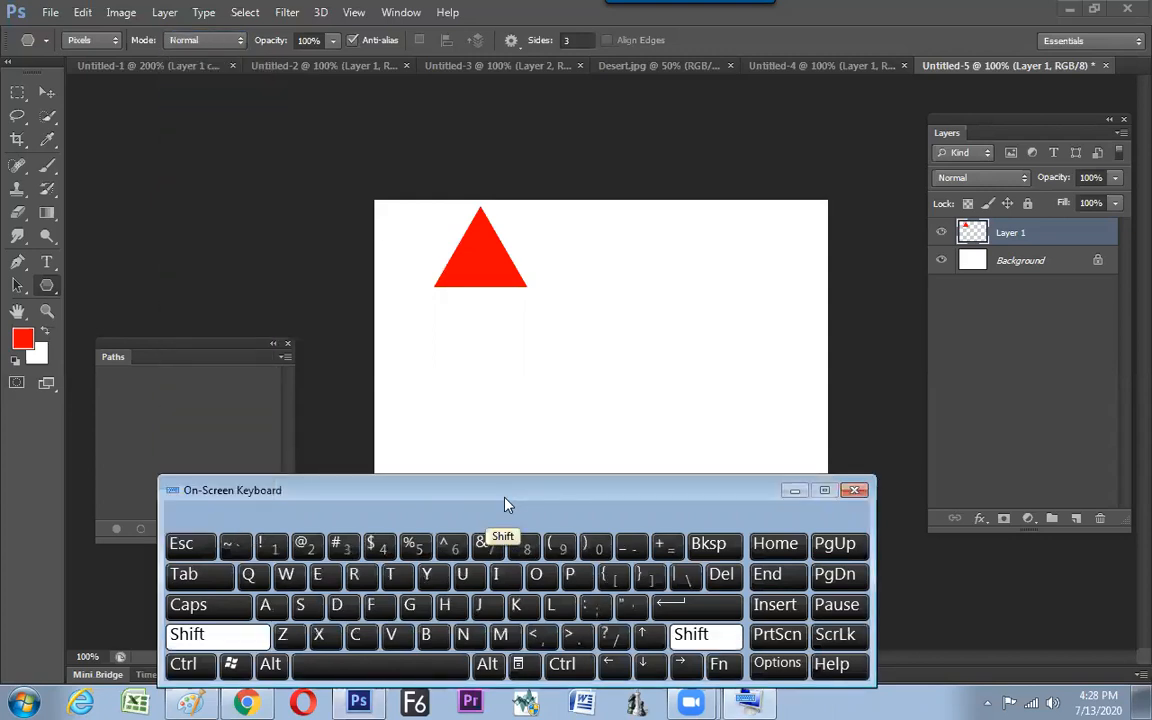
pyautogui.hotkey('shift', 'alt')
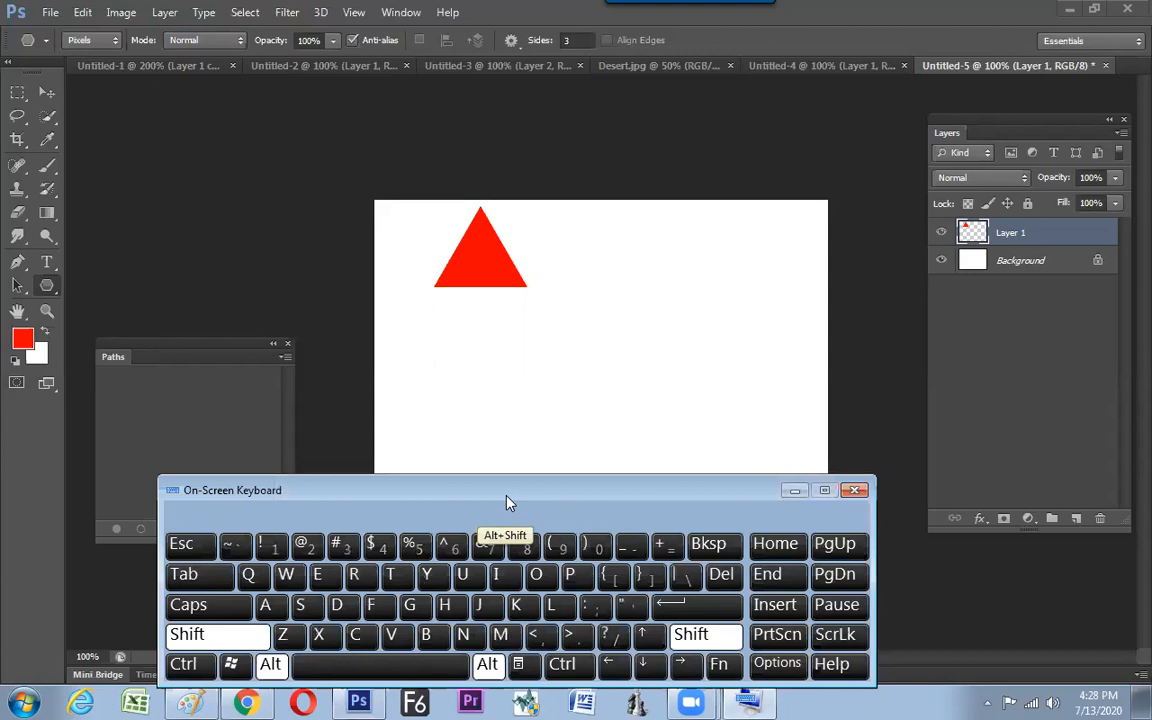
pyautogui.click(361, 578)
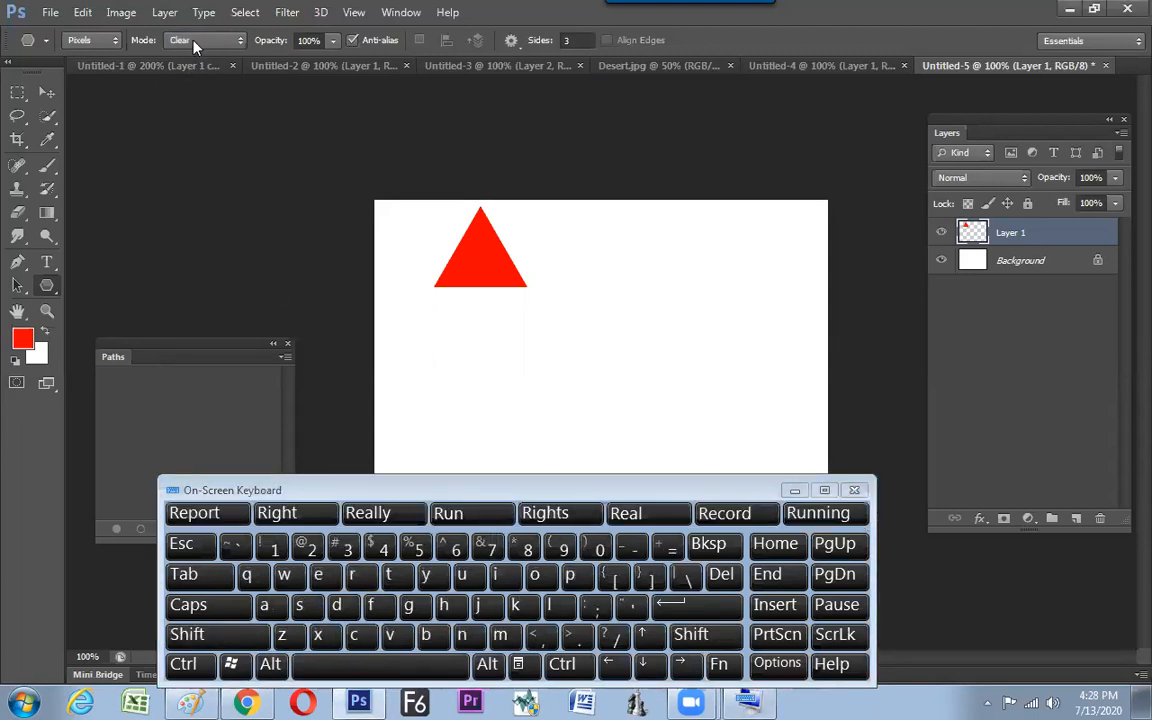
pyautogui.moveTo(448, 230); pyautogui.dragTo(515, 237)
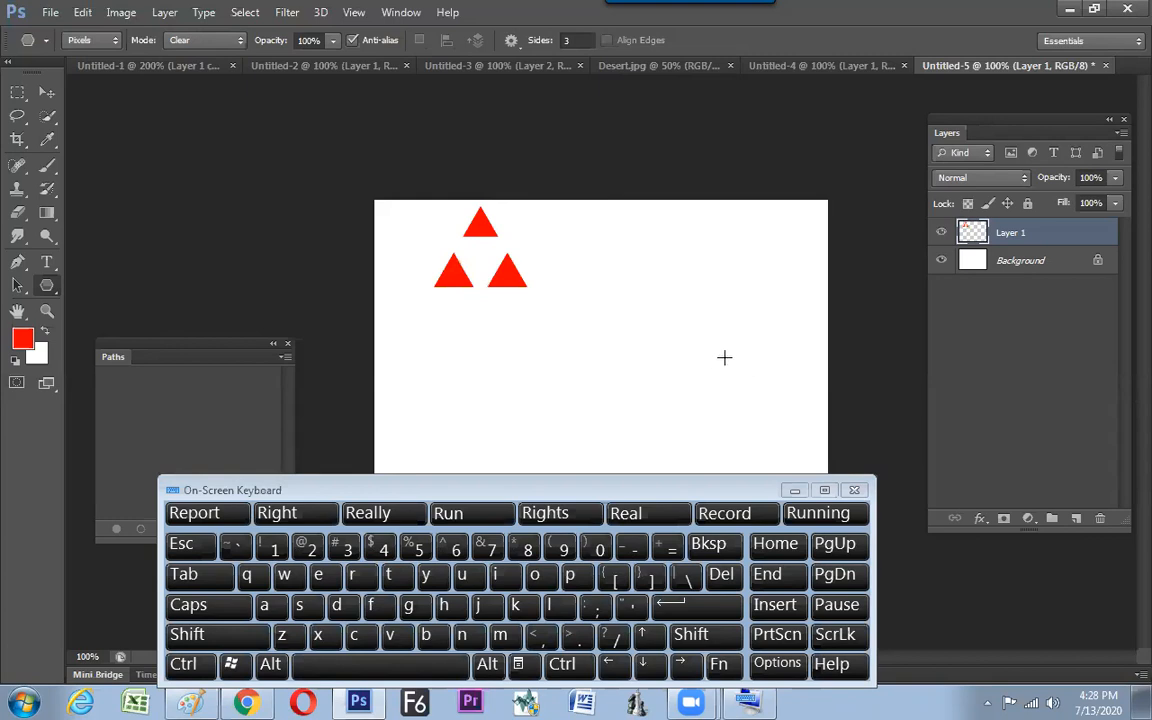
# Move the cut triangle artwork down and to the right on the canvas
pyautogui.press('v')
pyautogui.moveTo(503, 280); pyautogui.dragTo(543, 344)
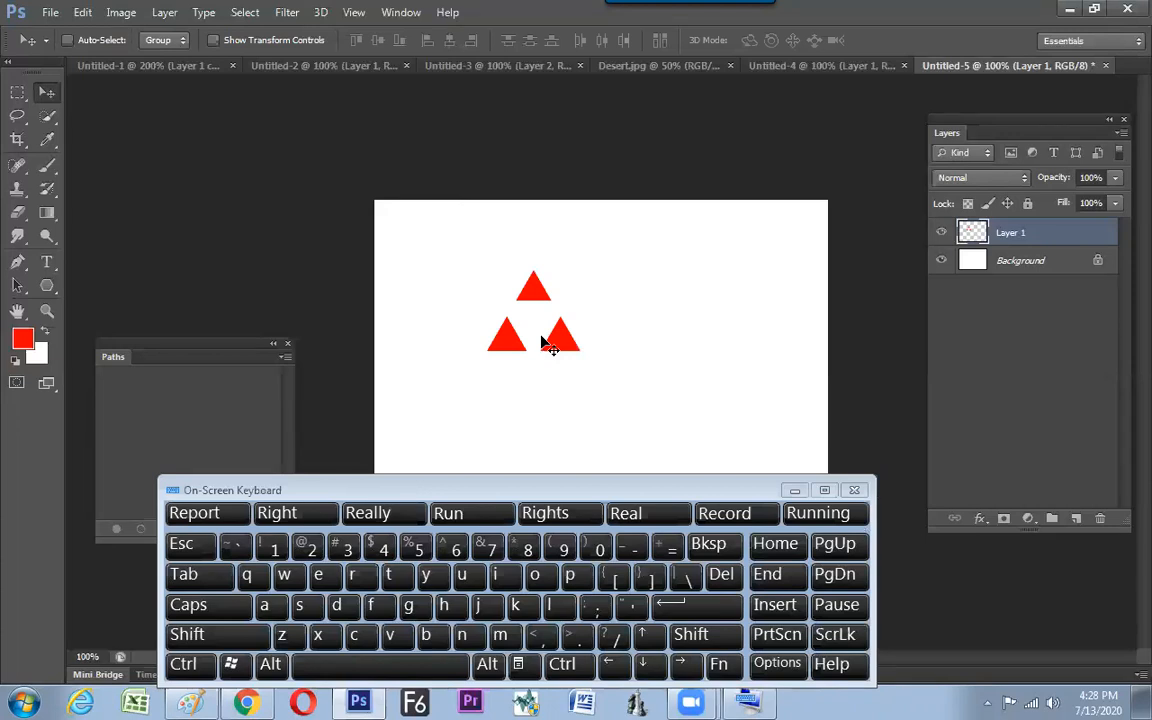
pyautogui.moveTo(563, 368)
pyautogui.mouseDown()
pyautogui.moveTo(535, 380)
pyautogui.moveTo(566, 393)
pyautogui.moveTo(561, 379)
pyautogui.mouseUp()
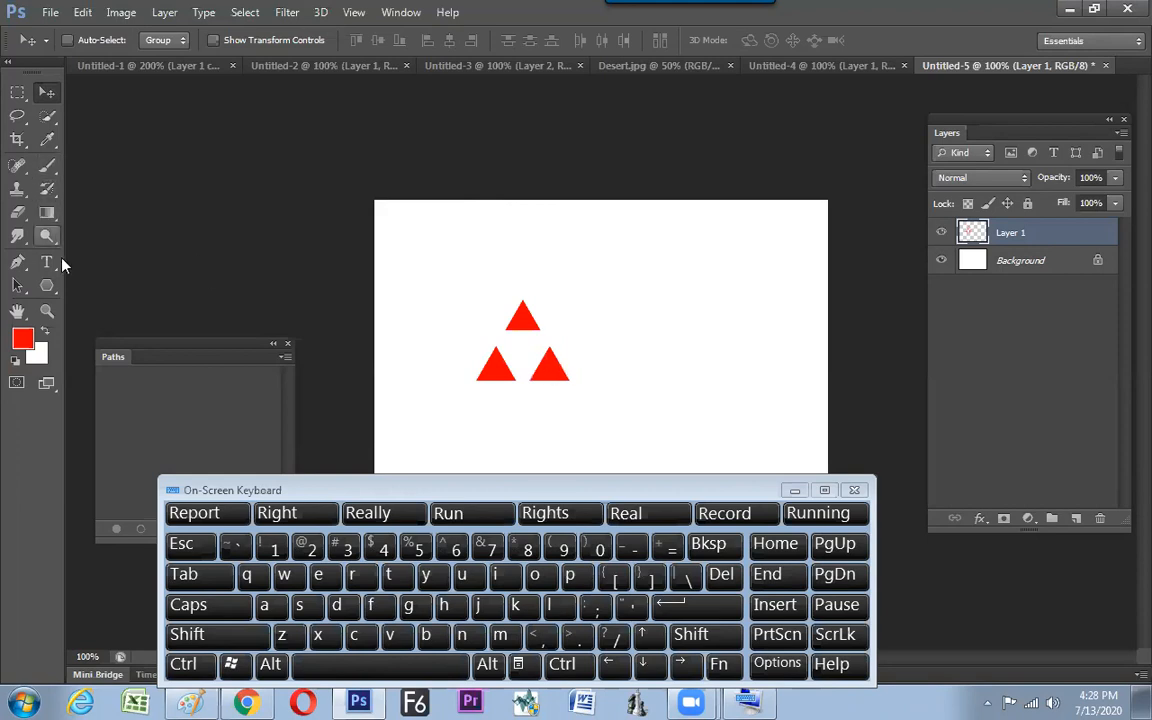
# Switch to the Rectangle tool and enable its From Center option
pyautogui.click(48, 287)
pyautogui.click(511, 40)
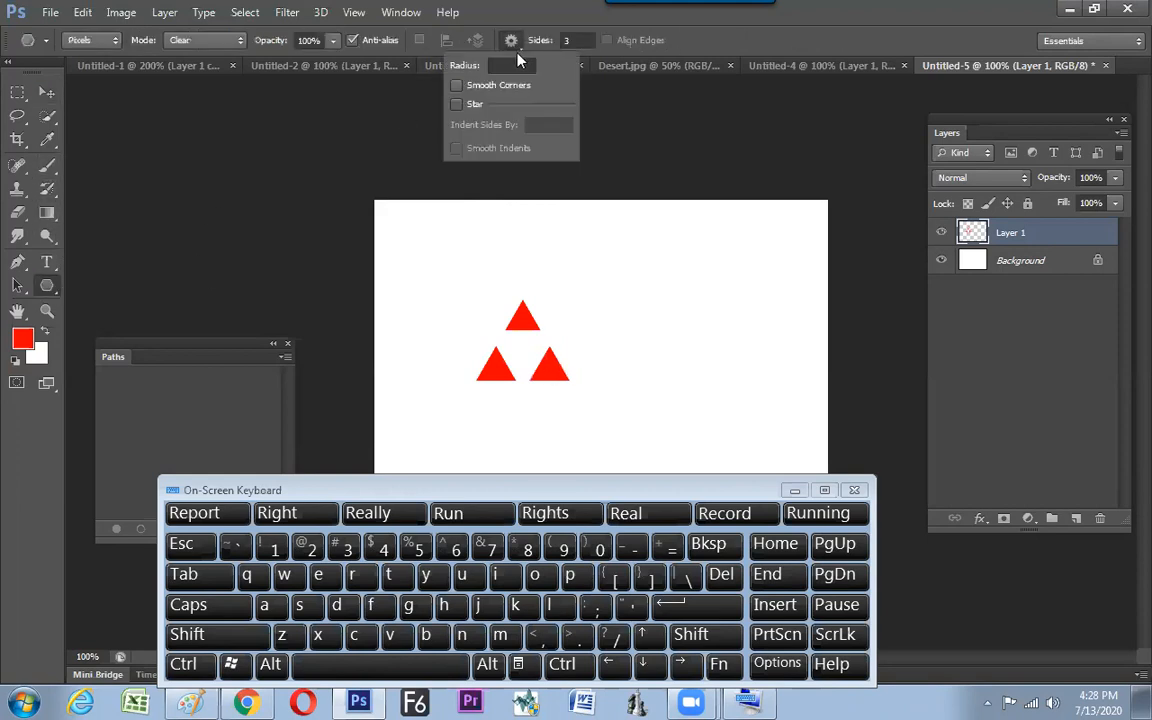
pyautogui.rightClick(47, 287)
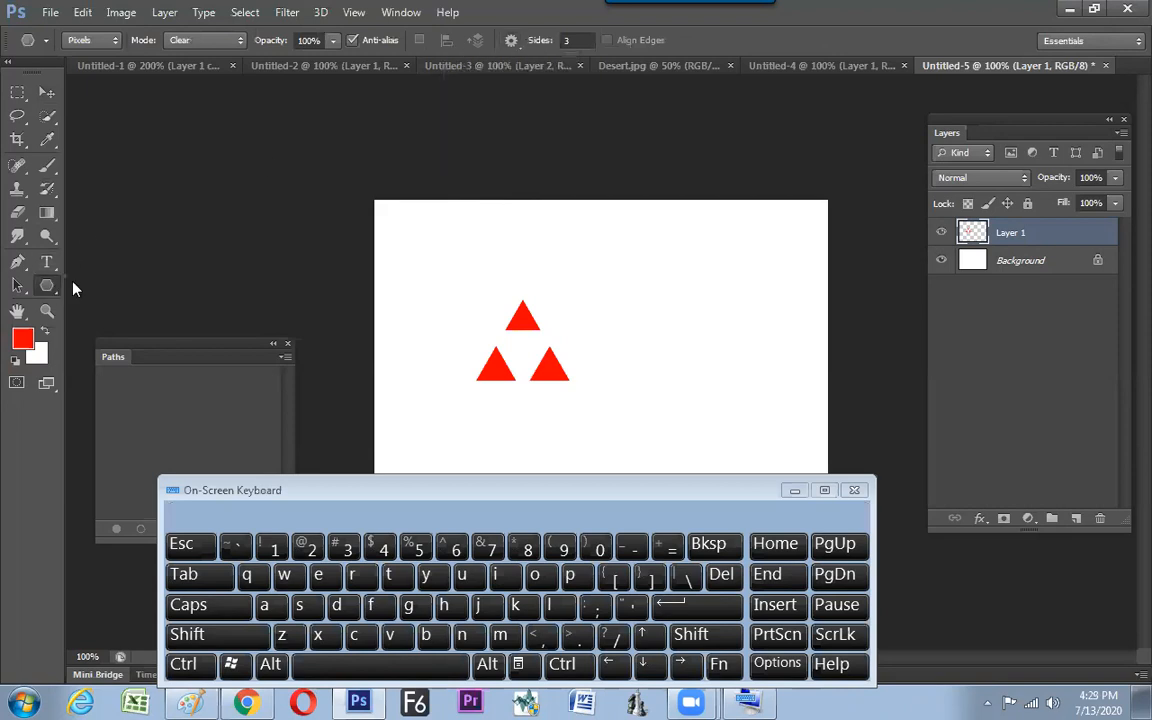
pyautogui.click(118, 284)
pyautogui.click(511, 41)
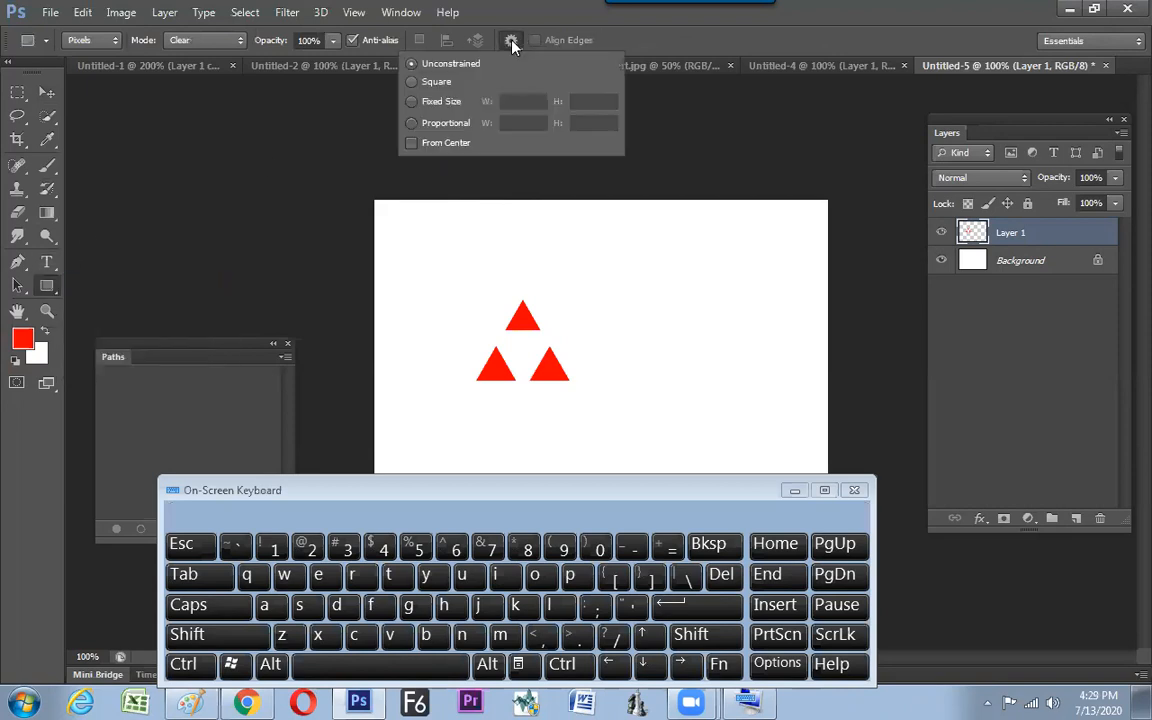
pyautogui.click(411, 143)
# Return the blending mode to Normal and draw a red square to the upper right of the triangles
pyautogui.click(677, 304)
pyautogui.moveTo(677, 304); pyautogui.dragTo(707, 333)
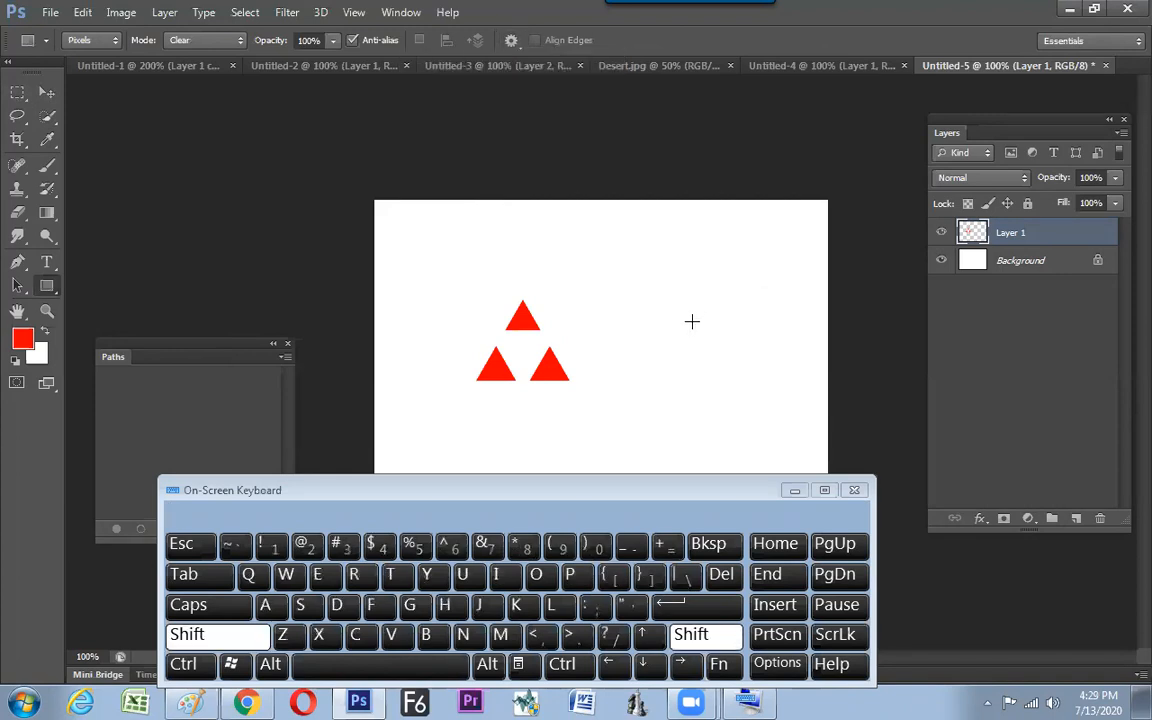
pyautogui.hotkey('shift', 'alt', 'n')
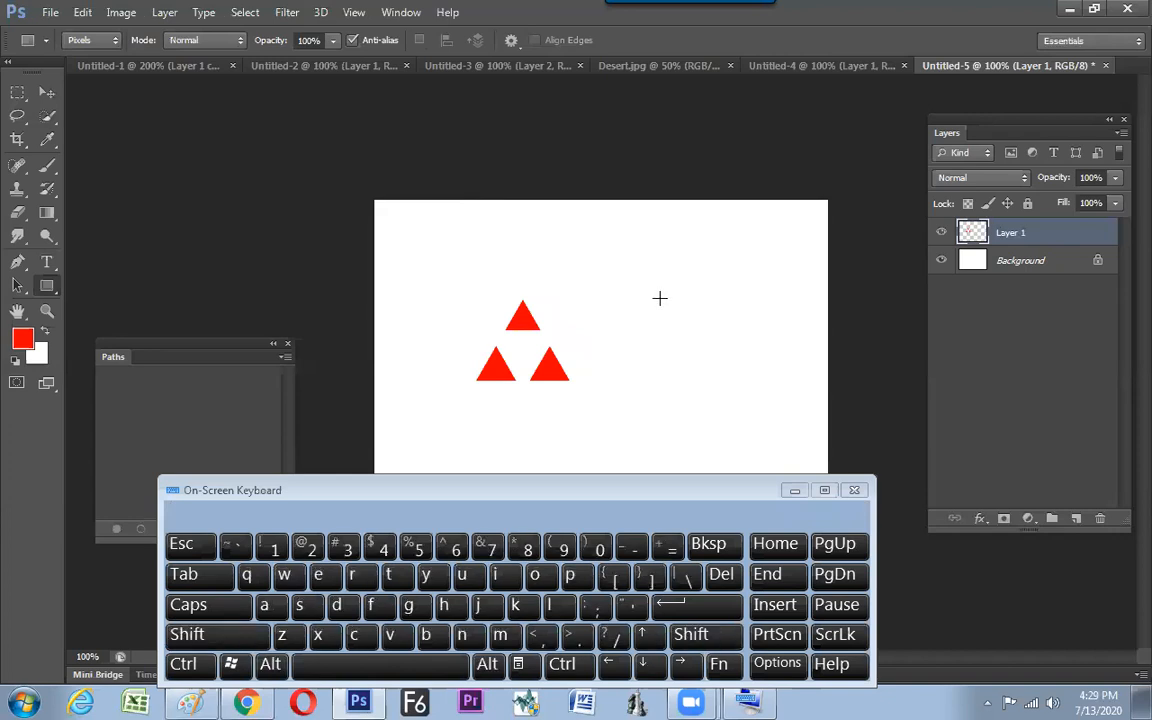
pyautogui.moveTo(664, 268); pyautogui.dragTo(700, 300)
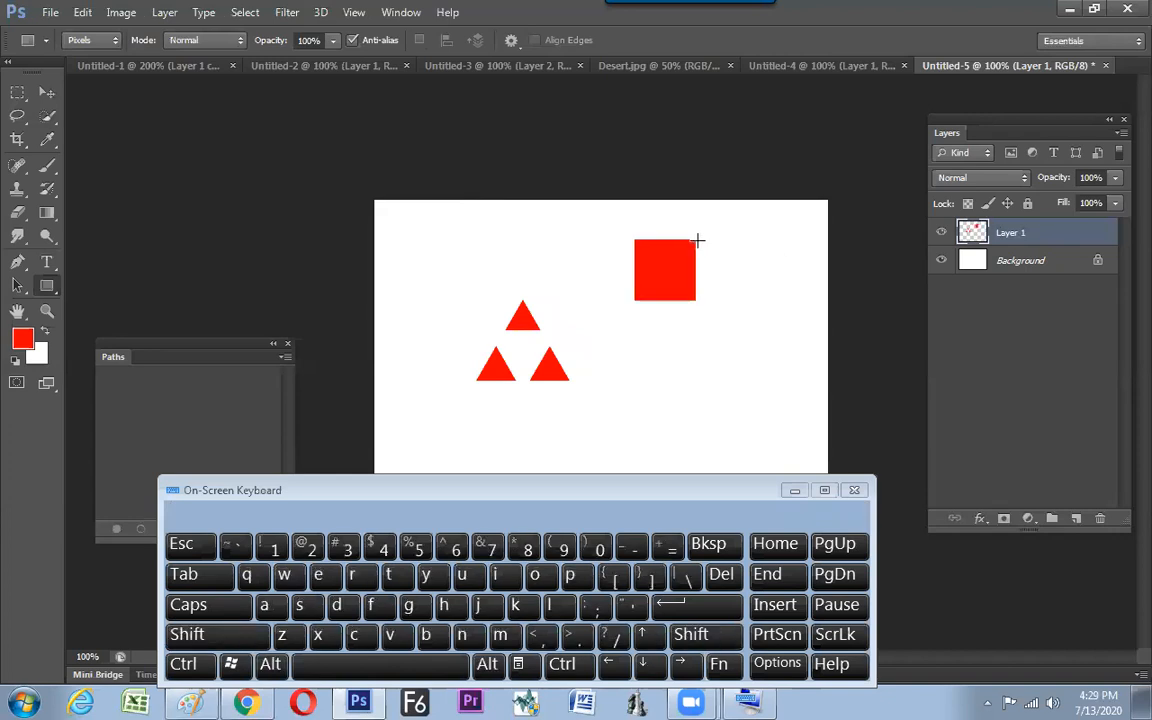
# Cut away the square's upper-right corner in Clear mode and place a smaller red square in the gap
pyautogui.hotkey('shift', 'alt', 'r')
pyautogui.moveTo(696, 240); pyautogui.dragTo(718, 263)
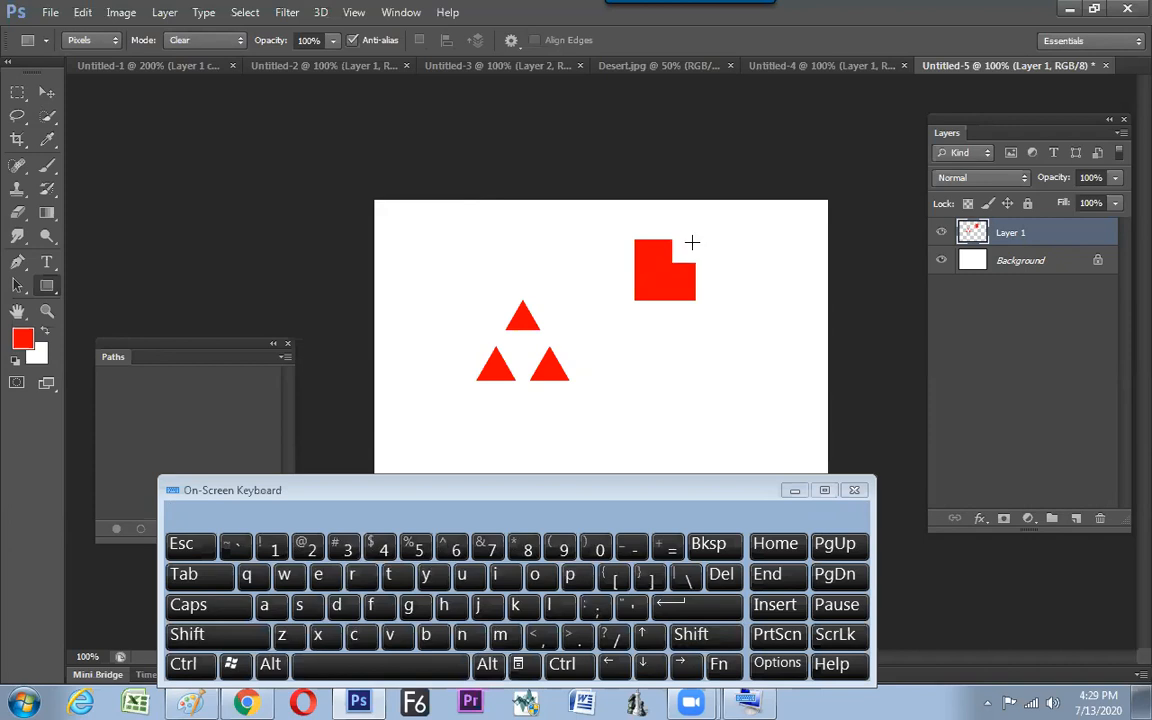
pyautogui.hotkey('shift', 'alt')
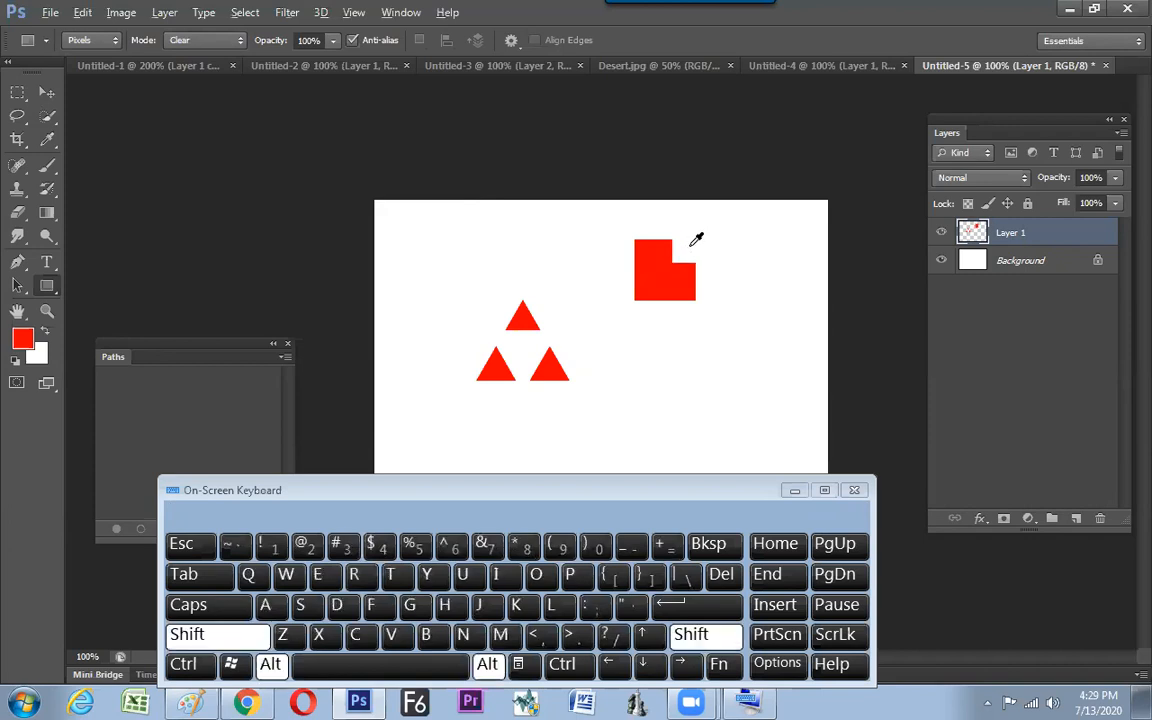
pyautogui.moveTo(689, 244); pyautogui.dragTo(724, 254)
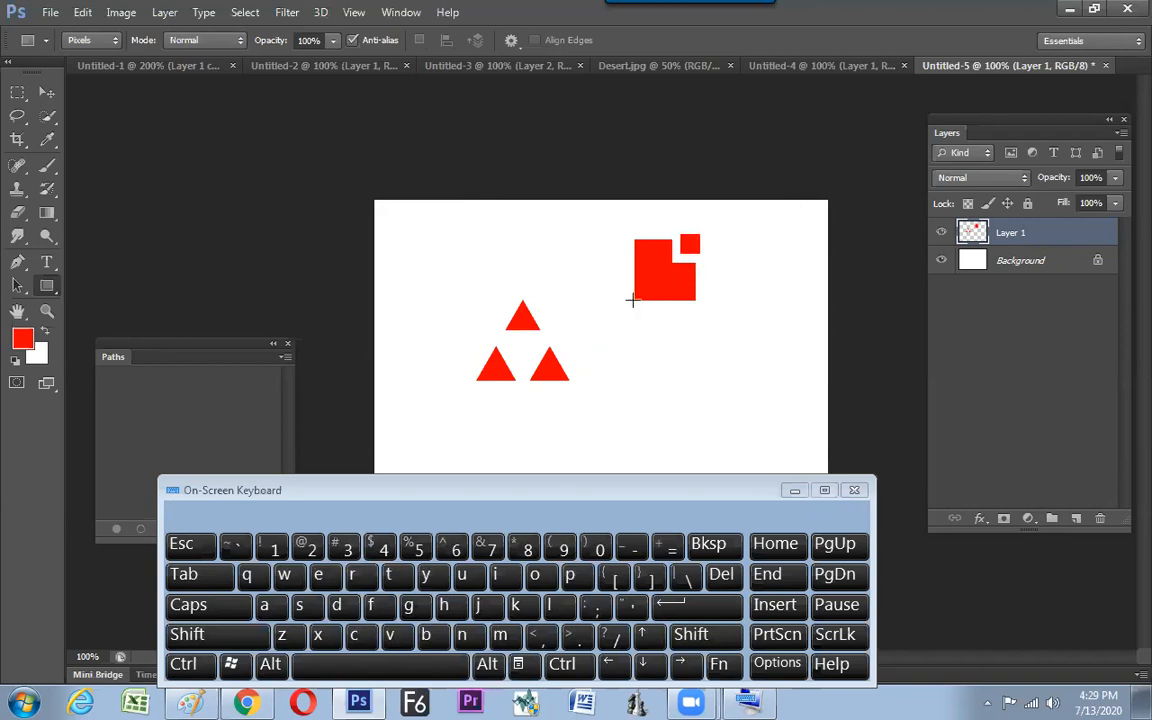
# Clear the square's lower-left corner and draw a smaller red square there in Normal mode
pyautogui.hotkey('shift', 'alt')
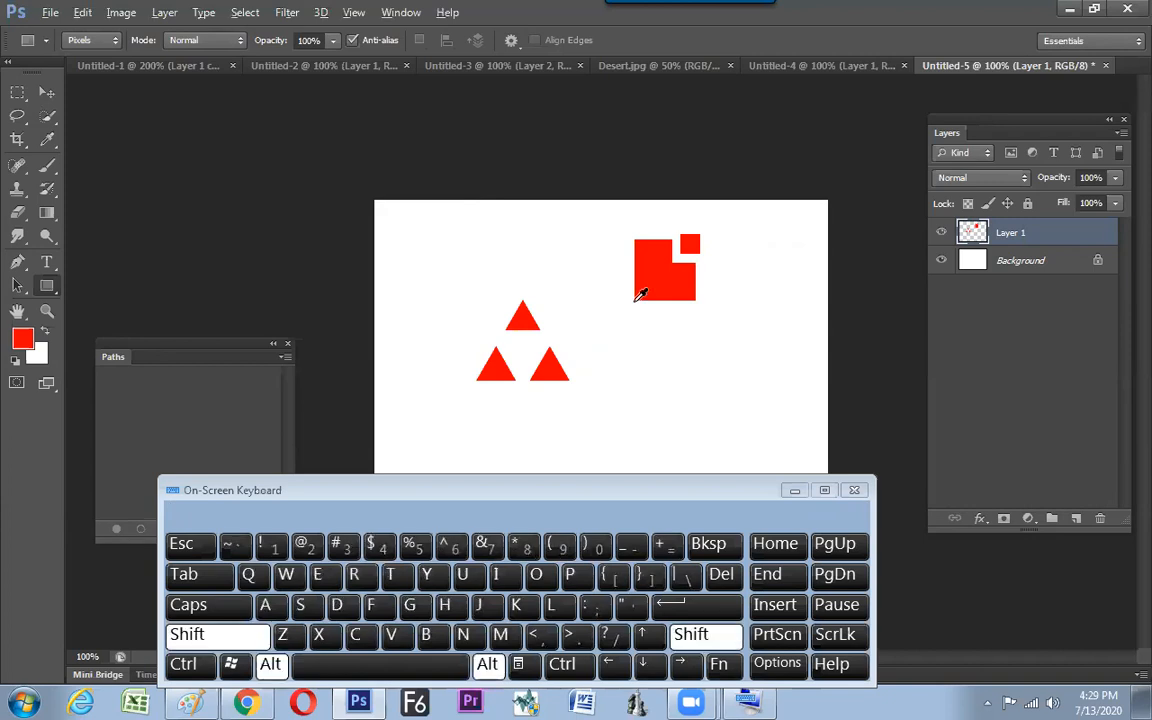
pyautogui.hotkey('shift', 'alt', 'r')
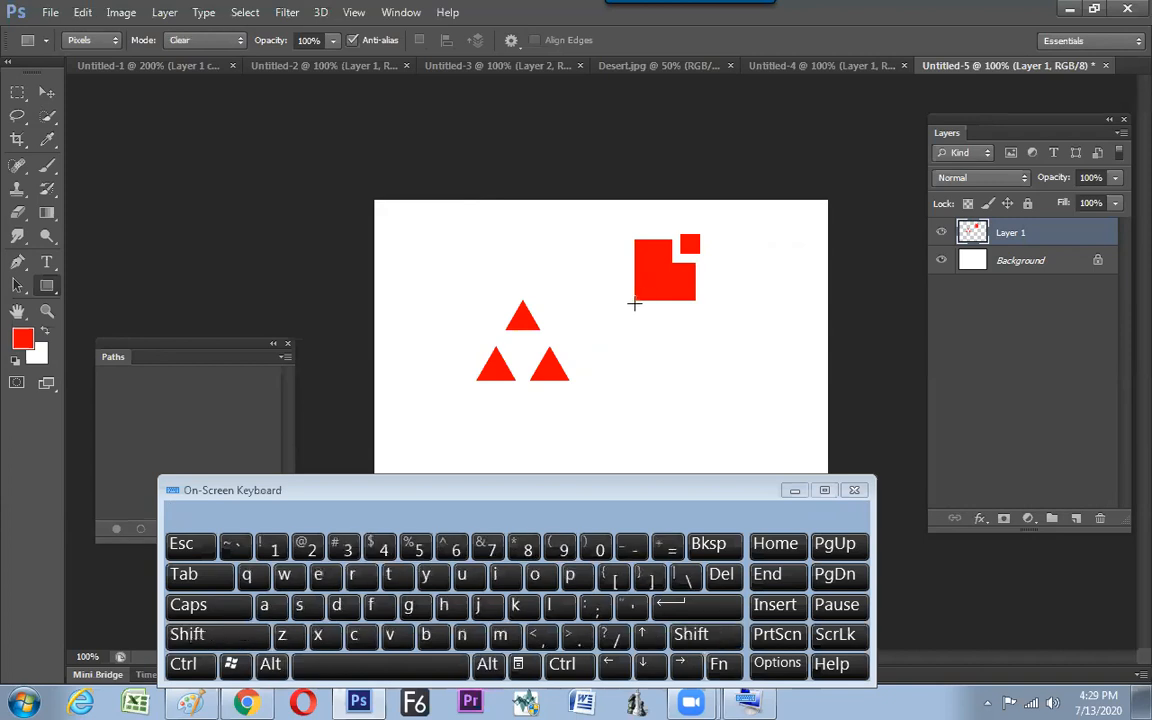
pyautogui.moveTo(635, 300); pyautogui.dragTo(668, 326)
pyautogui.hotkey('shift', 'alt', 'n')
pyautogui.moveTo(638, 298); pyautogui.dragTo(652, 321)
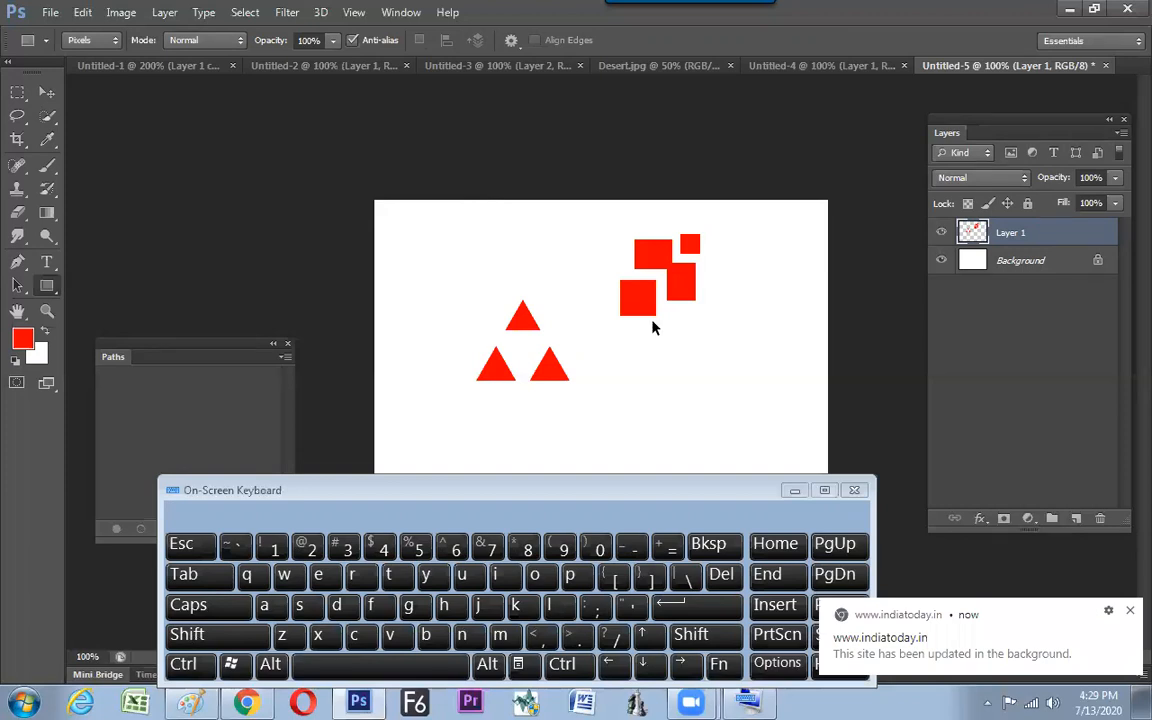
# Create another blank document with a white background from a document preset
pyautogui.hotkey('ctrl', 'n')
pyautogui.click(395, 180)
pyautogui.click(347, 216)
pyautogui.press('Return')
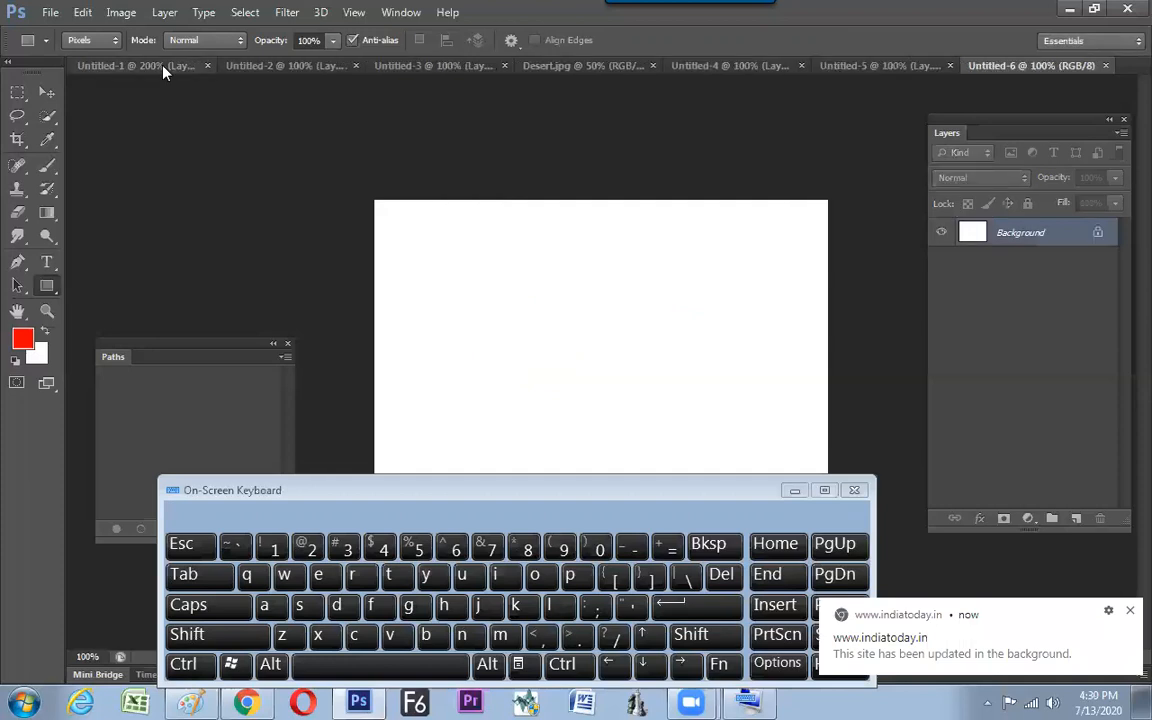
# Show the grid over the new document's canvas
pyautogui.click(354, 14)
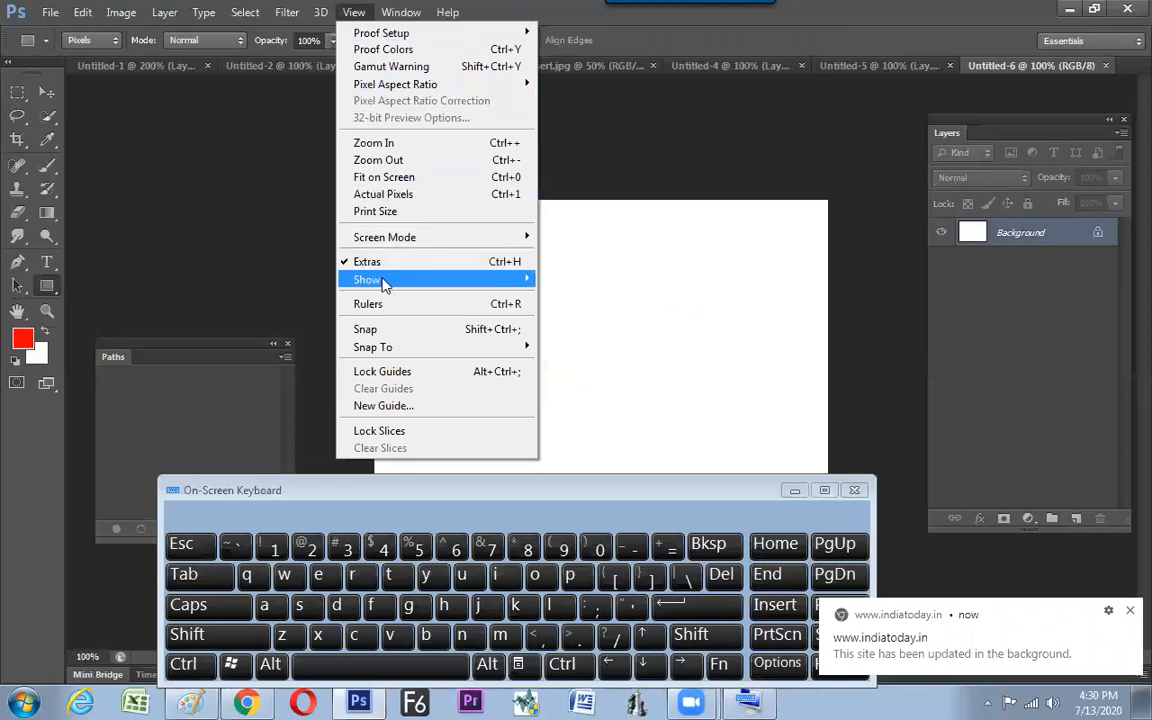
pyautogui.moveTo(385, 283)
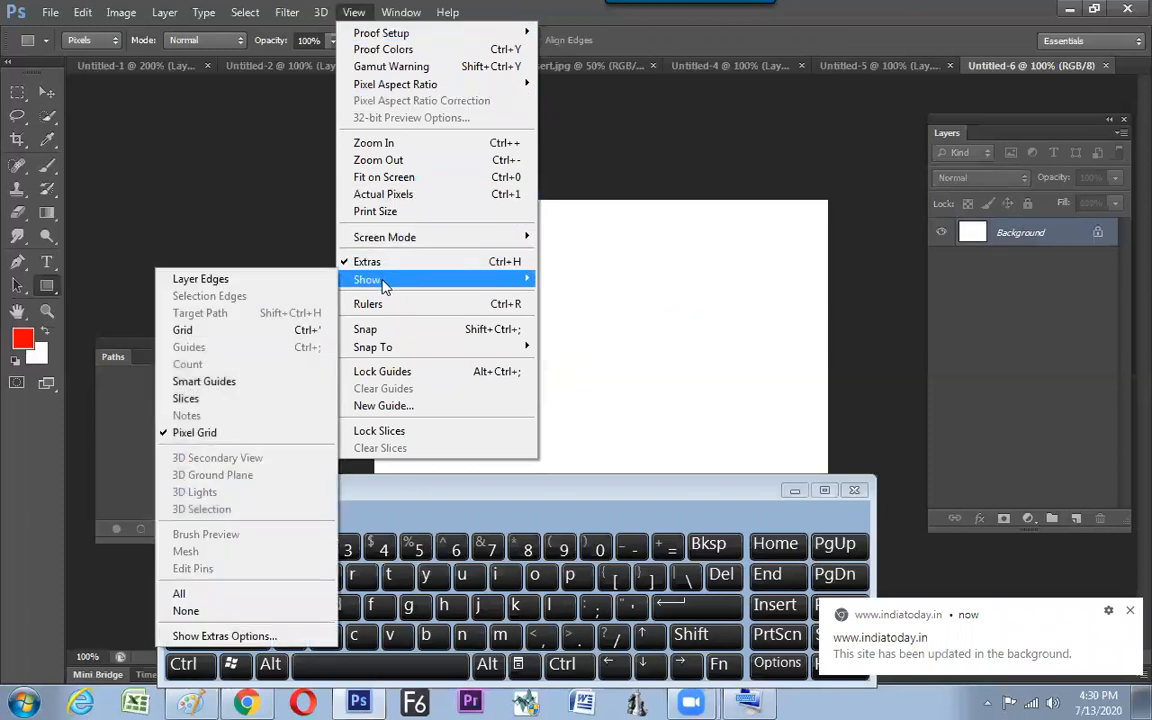
pyautogui.click(313, 330)
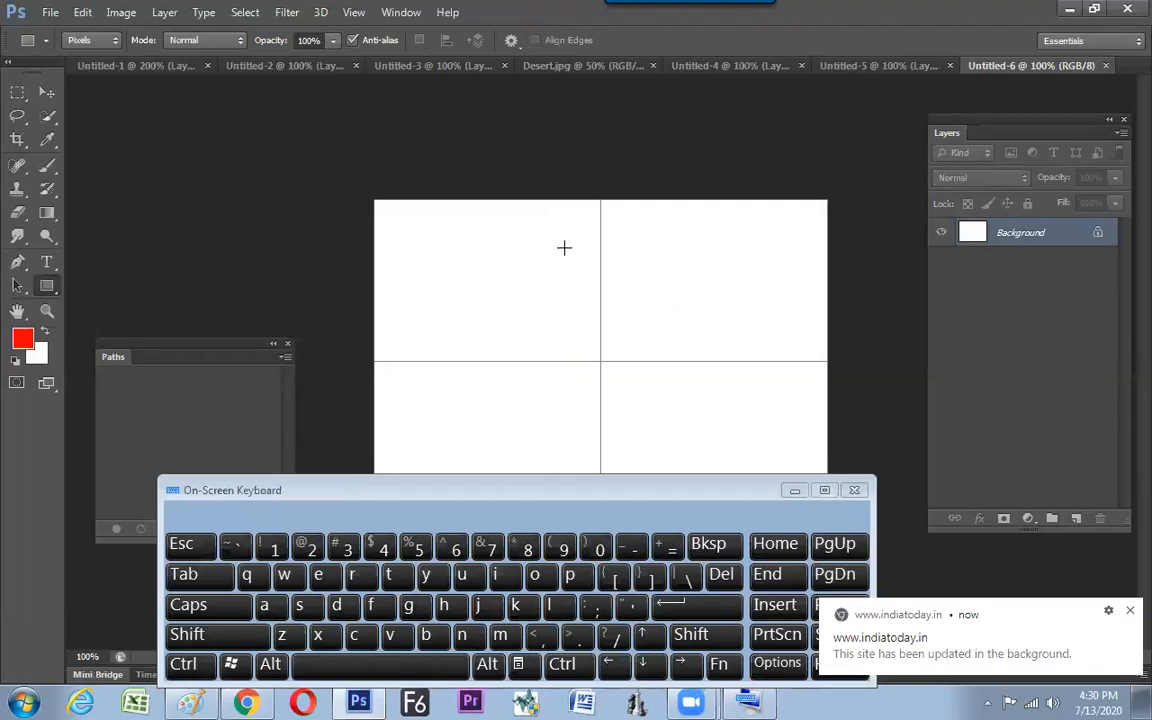
# Set the grid preferences to a gridline every 1 inch
pyautogui.click(83, 12)
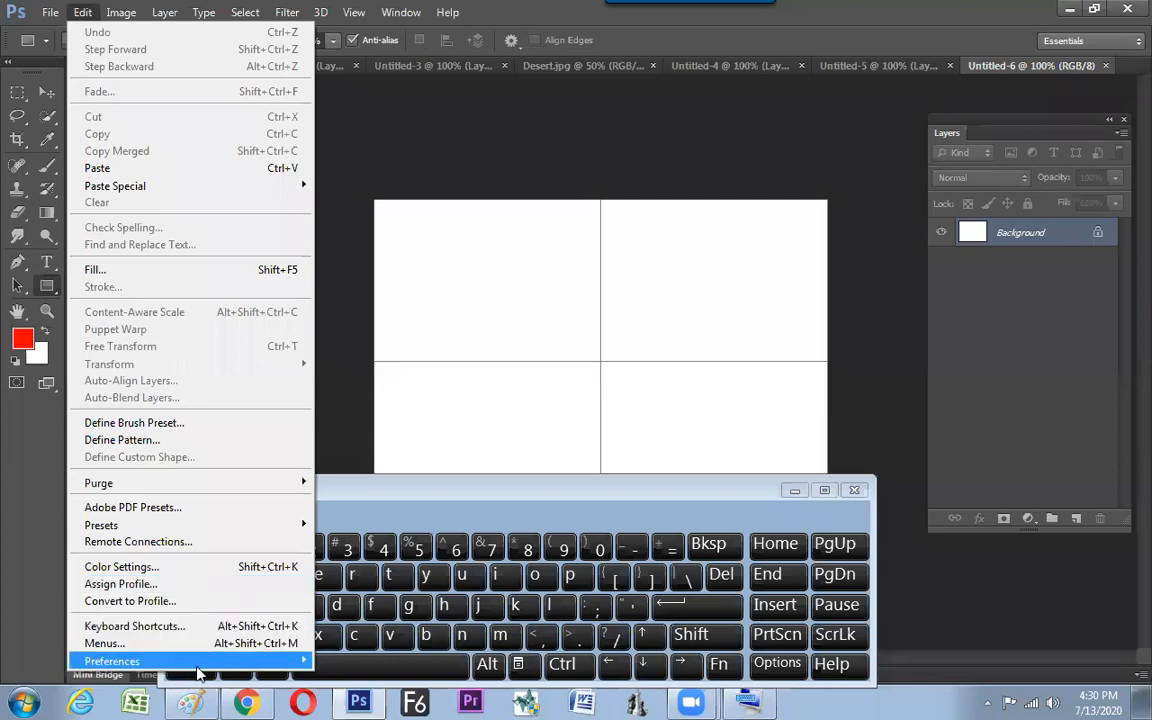
pyautogui.moveTo(200, 660)
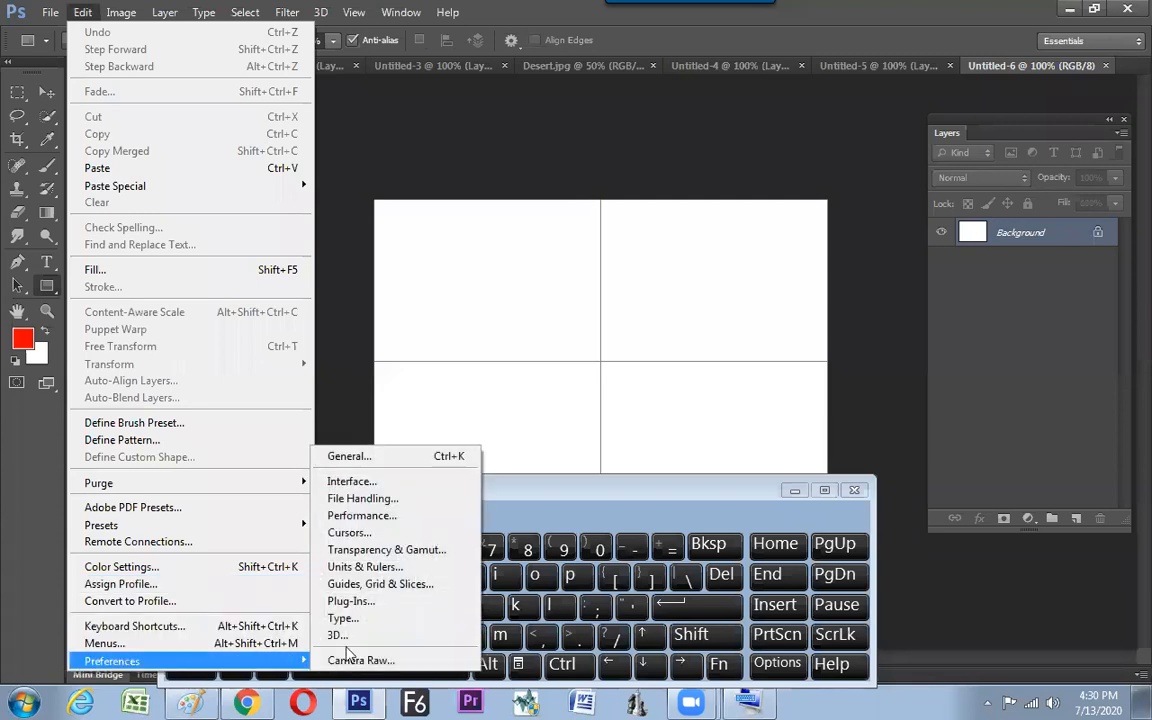
pyautogui.click(368, 593)
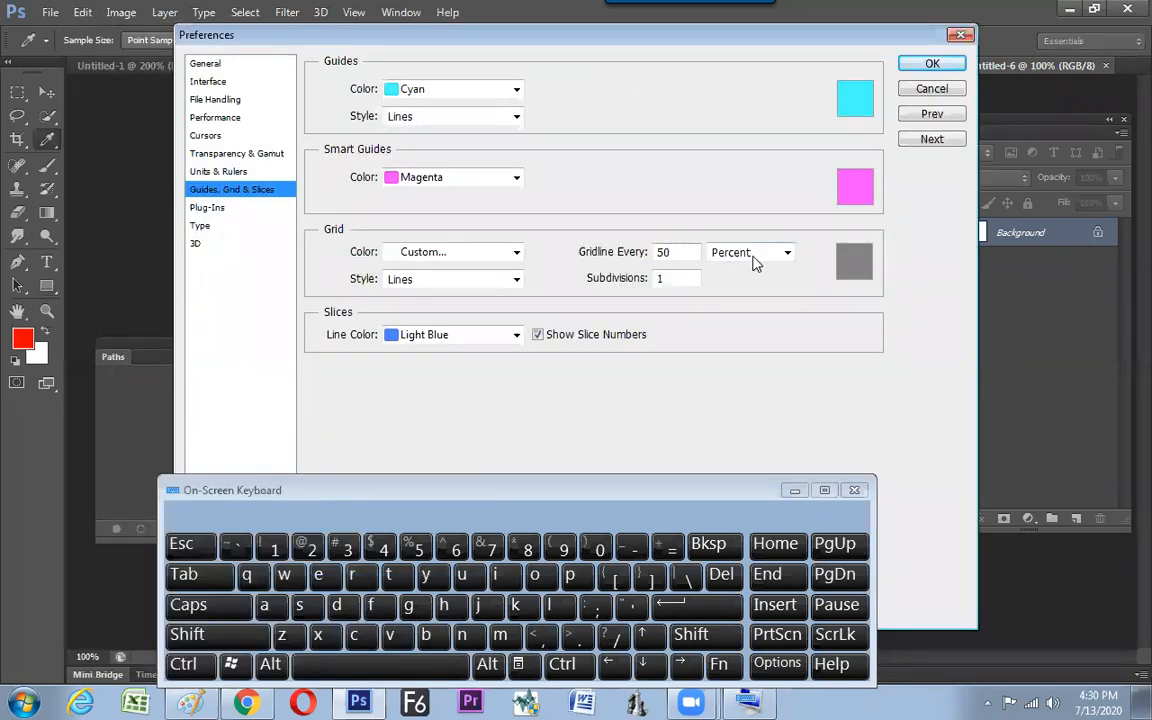
pyautogui.click(787, 252)
pyautogui.click(740, 313)
pyautogui.click(748, 252)
pyautogui.click(726, 285)
pyautogui.doubleClick(692, 251)
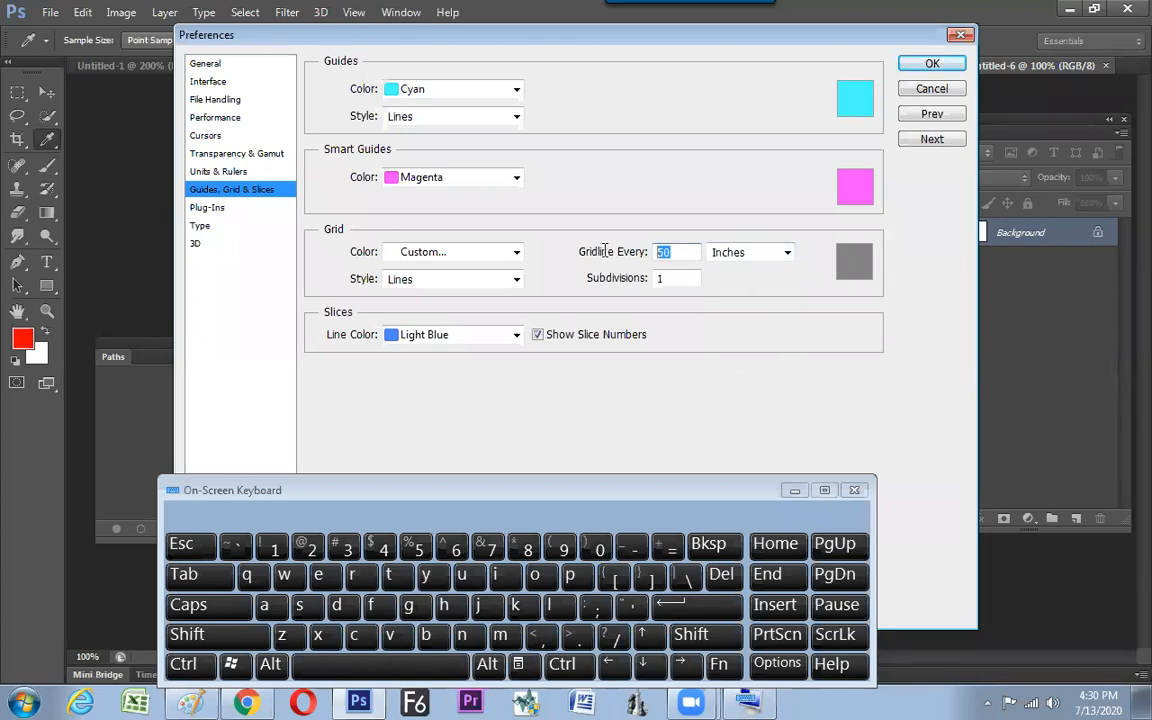
pyautogui.write('1')
pyautogui.click(932, 64)
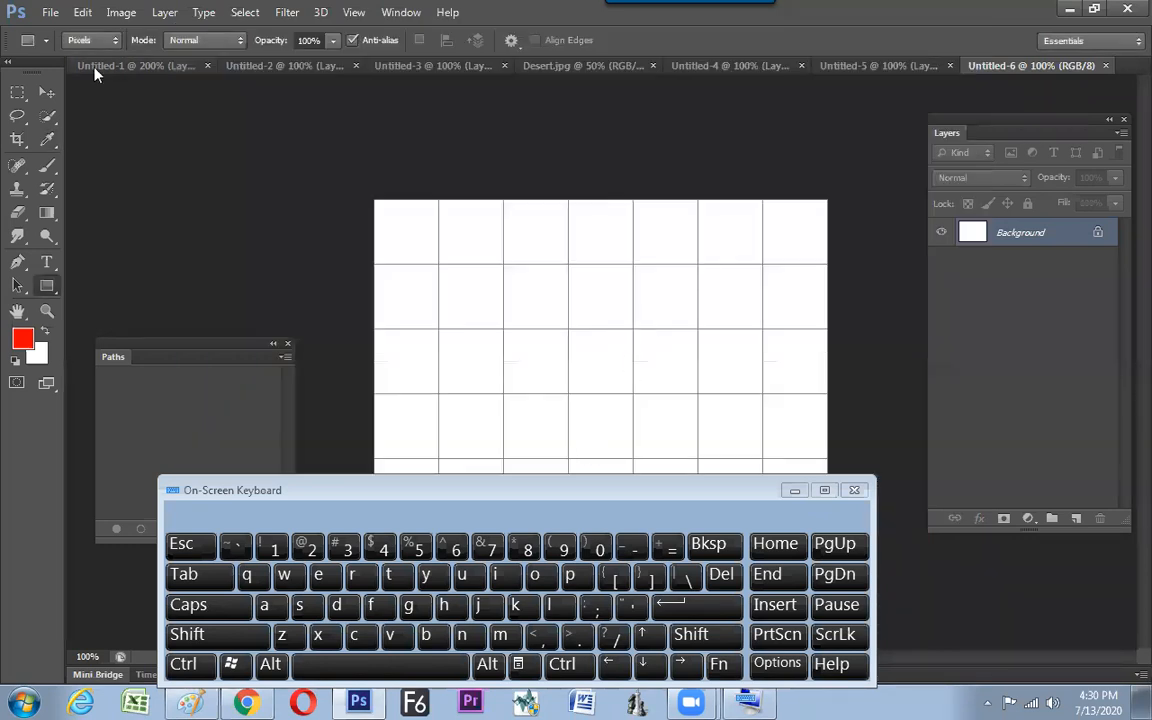
# Set the grid subdivisions to 2 in the preferences
pyautogui.click(82, 12)
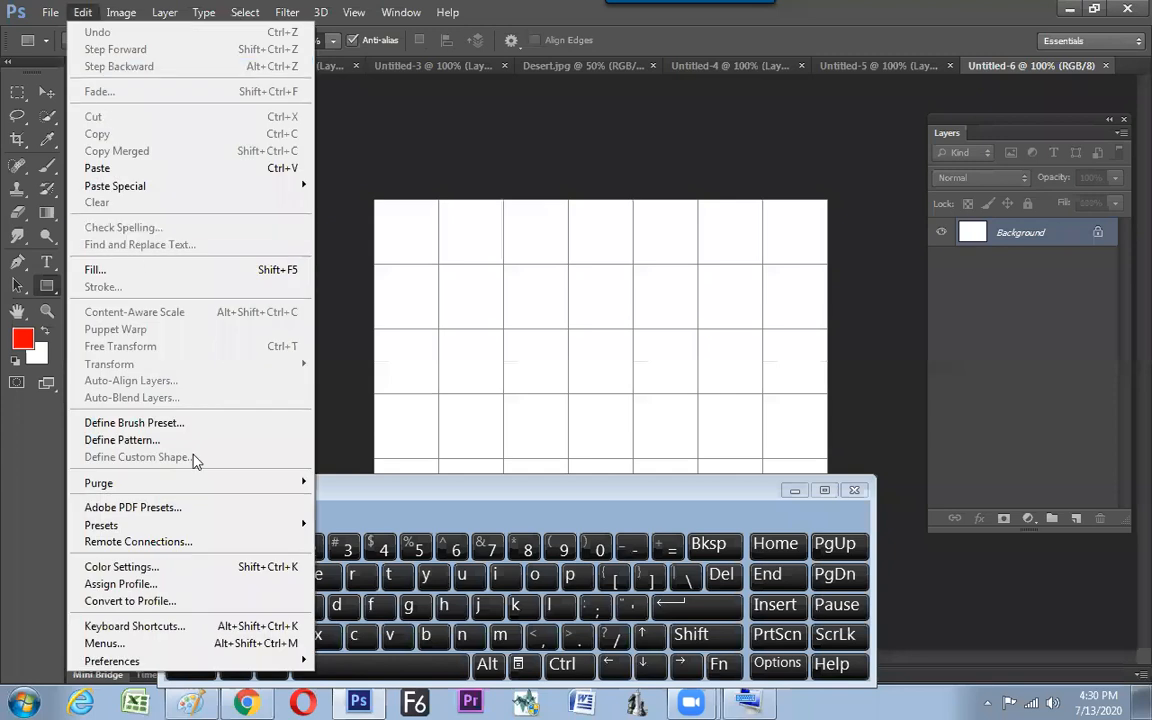
pyautogui.moveTo(231, 661)
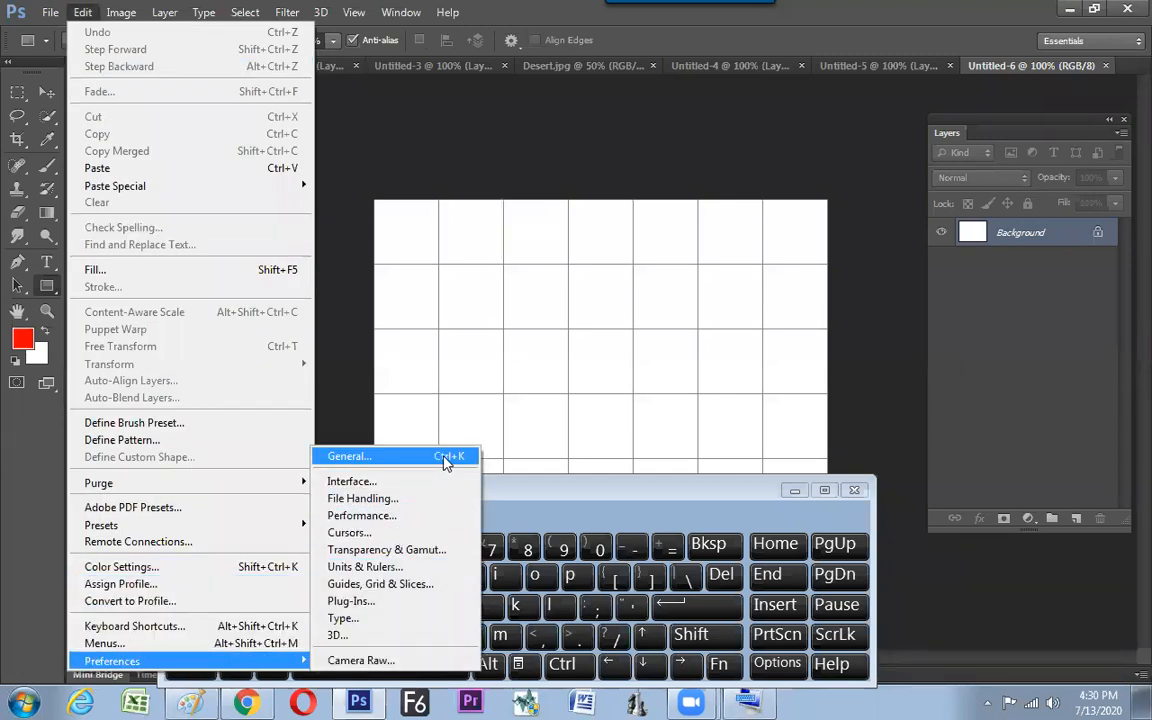
pyautogui.click(398, 590)
pyautogui.moveTo(678, 279); pyautogui.dragTo(583, 277)
pyautogui.write('2')
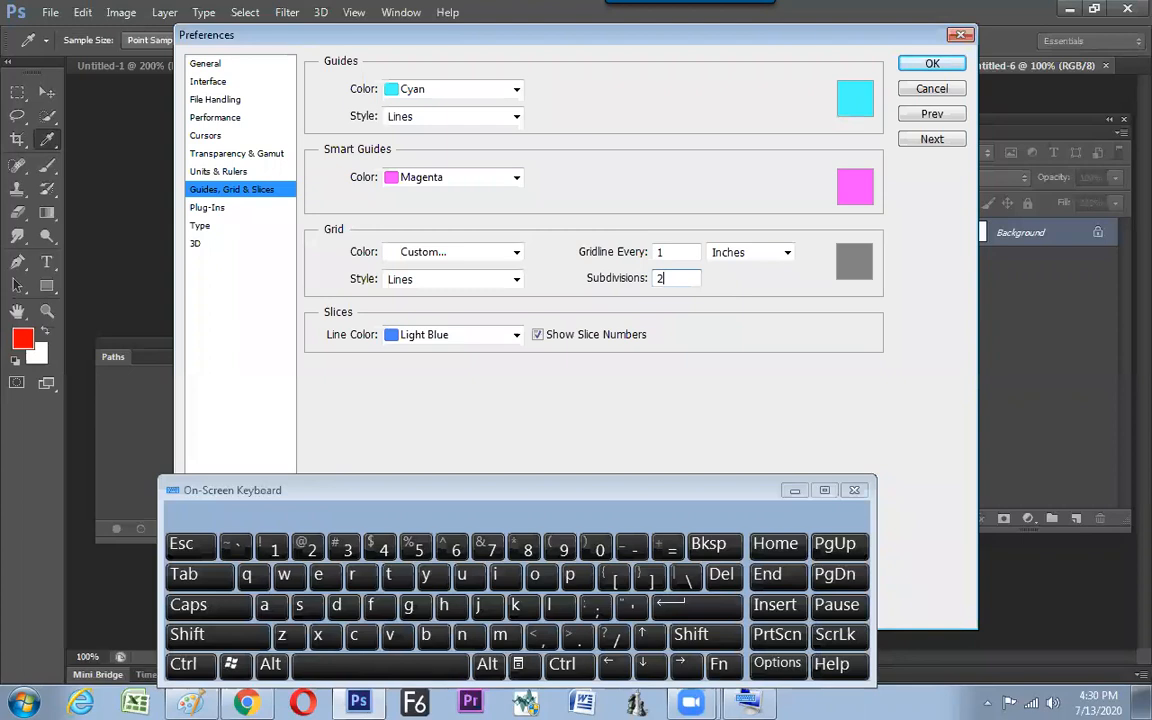
pyautogui.moveTo(712, 44); pyautogui.dragTo(707, 144)
pyautogui.moveTo(704, 229); pyautogui.dragTo(688, 370)
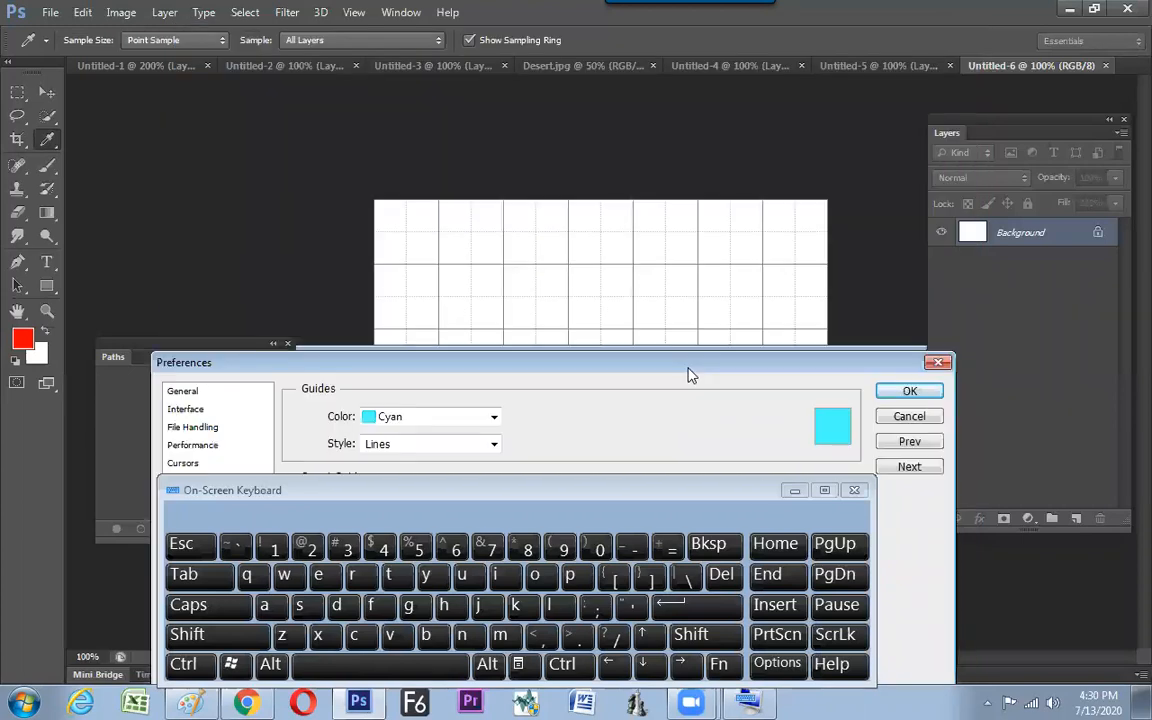
pyautogui.click(906, 390)
# On a new layer, draw a red square two grid squares wide, centred on a gridline intersection near the canvas middle with the Rectangle tool
pyautogui.press('u')
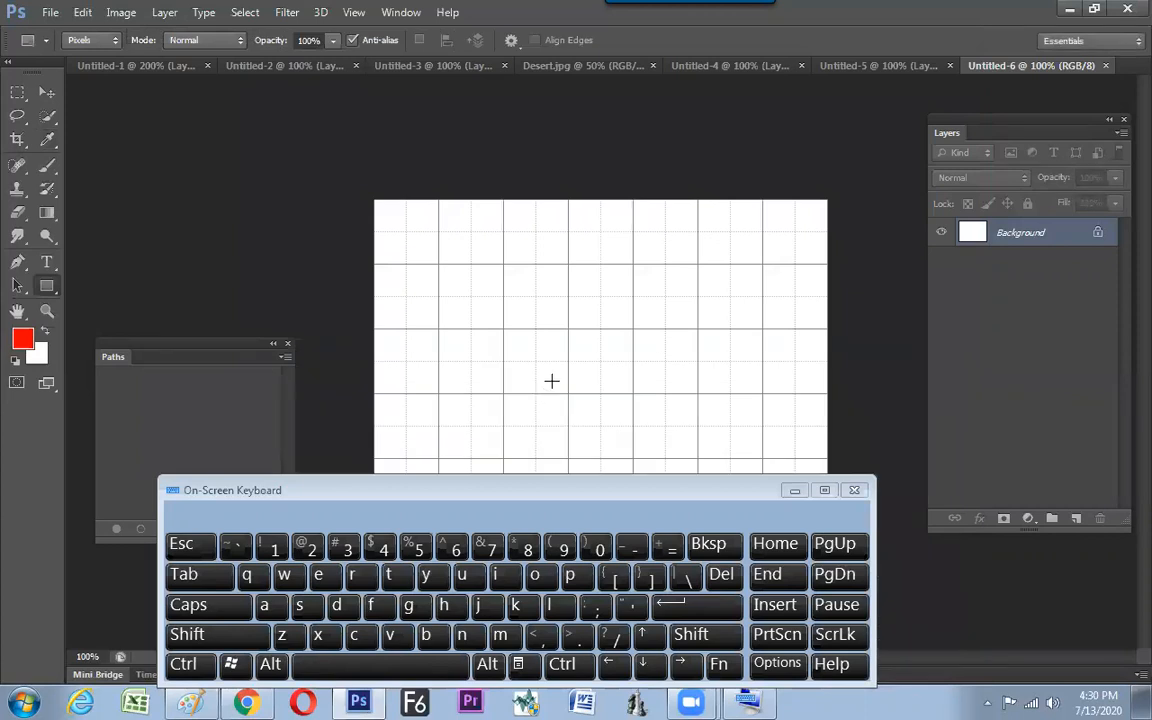
pyautogui.click(1074, 517)
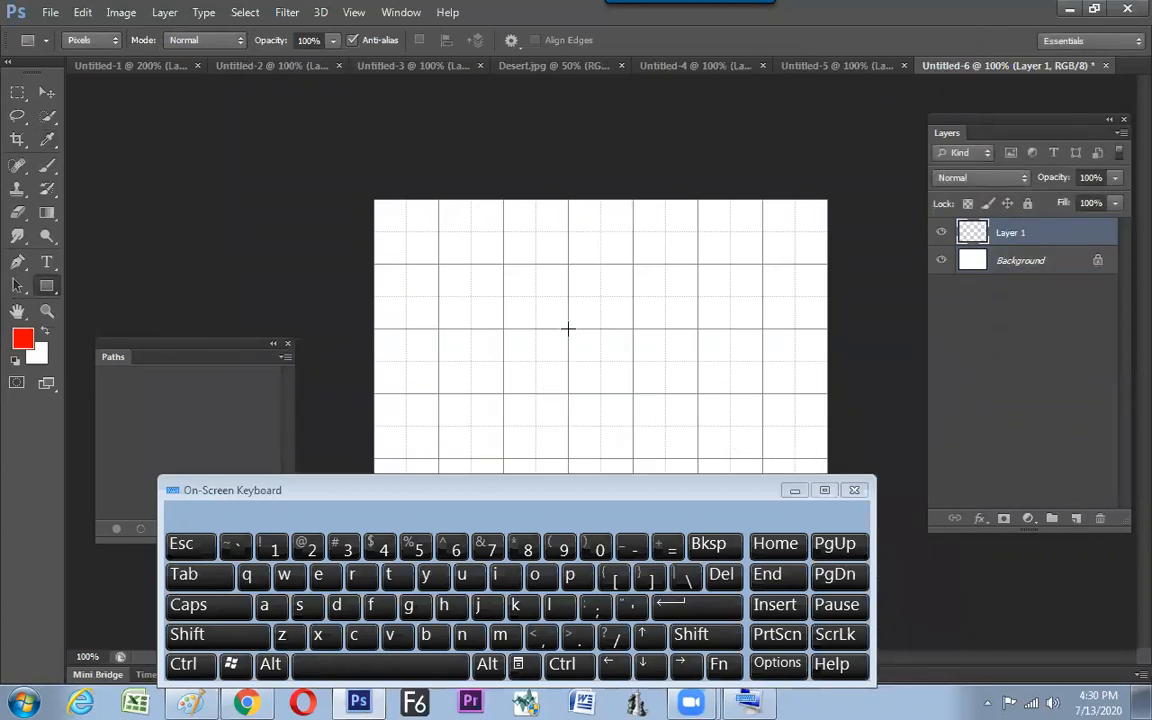
pyautogui.moveTo(571, 330); pyautogui.dragTo(628, 408)
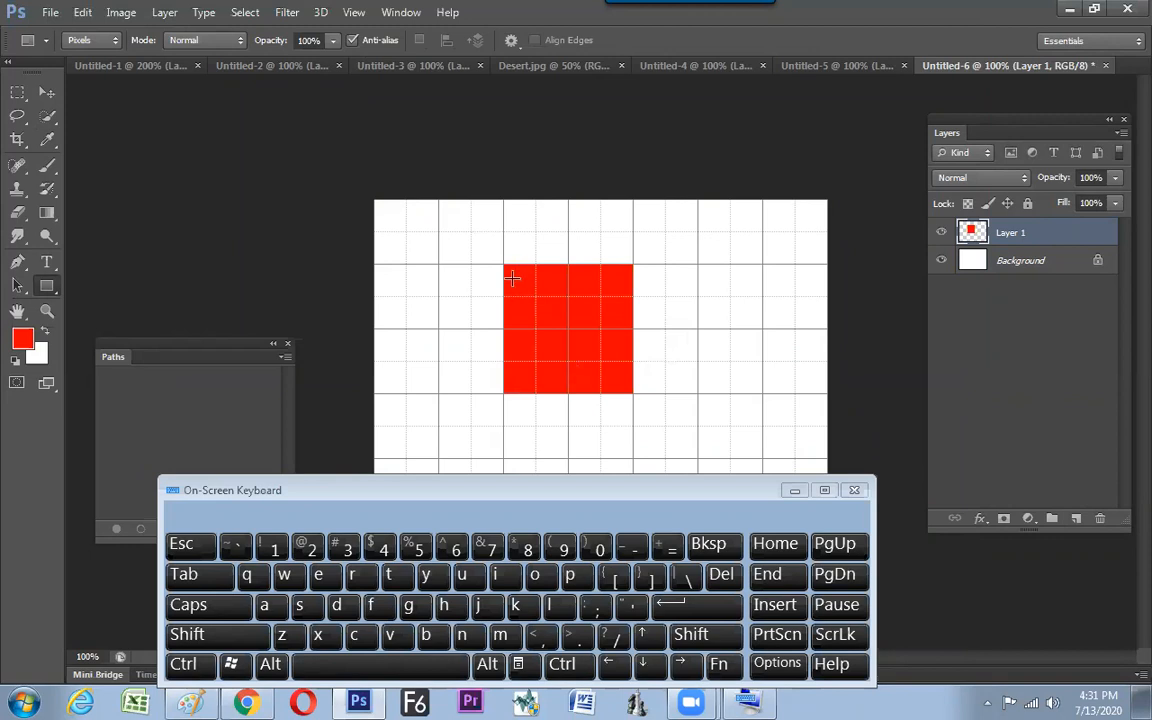
# In Clear mode, cut a one-subdivision square from the red square's upper-left and lower-right corners, plus a square hole at its centre
pyautogui.hotkey('alt', 'shift')
pyautogui.moveTo(503, 265); pyautogui.dragTo(536, 296)
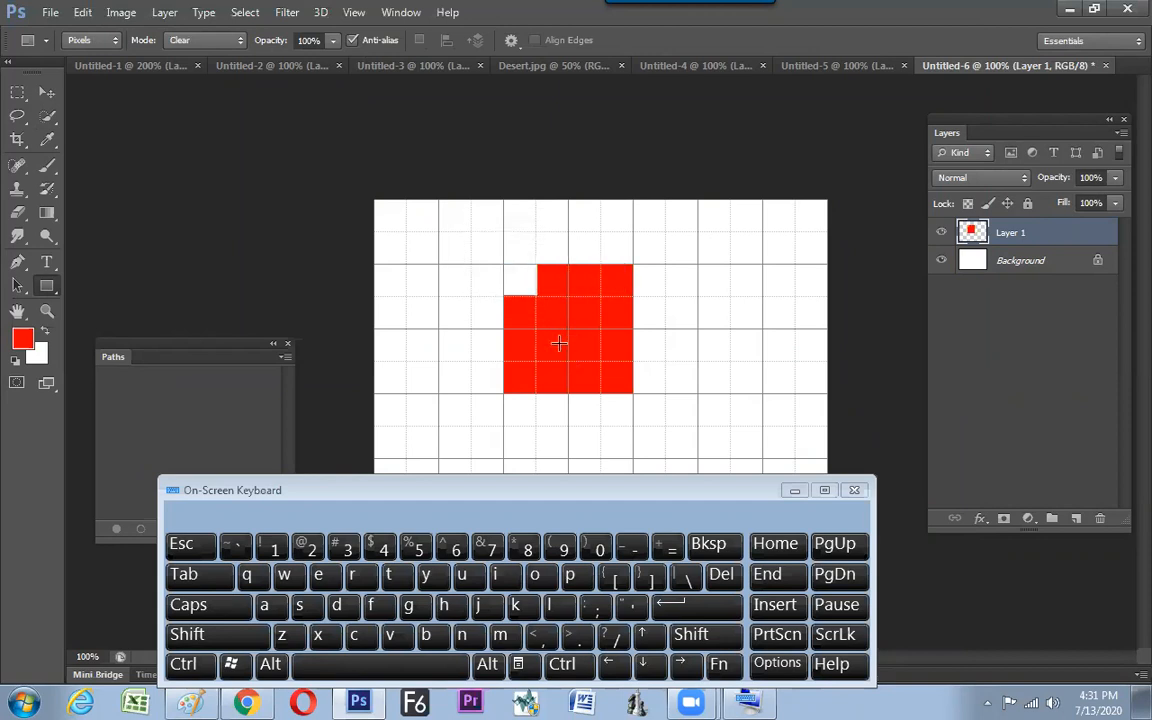
pyautogui.moveTo(632, 393); pyautogui.dragTo(663, 420)
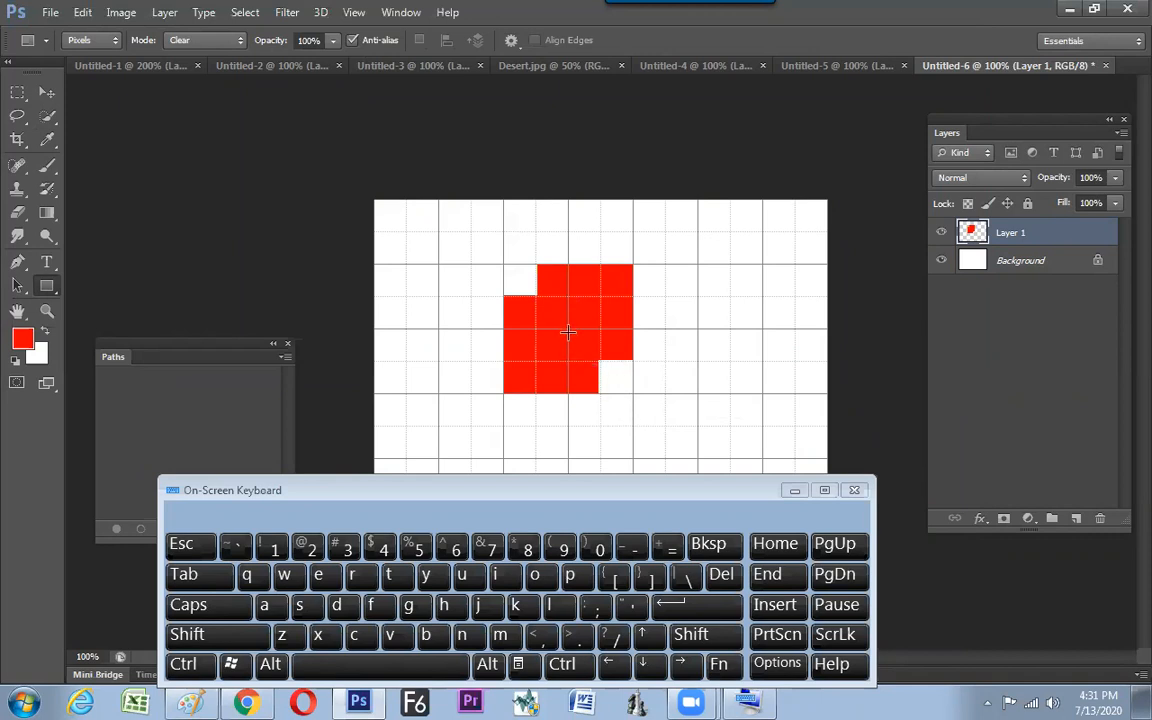
pyautogui.moveTo(567, 328); pyautogui.dragTo(591, 306)
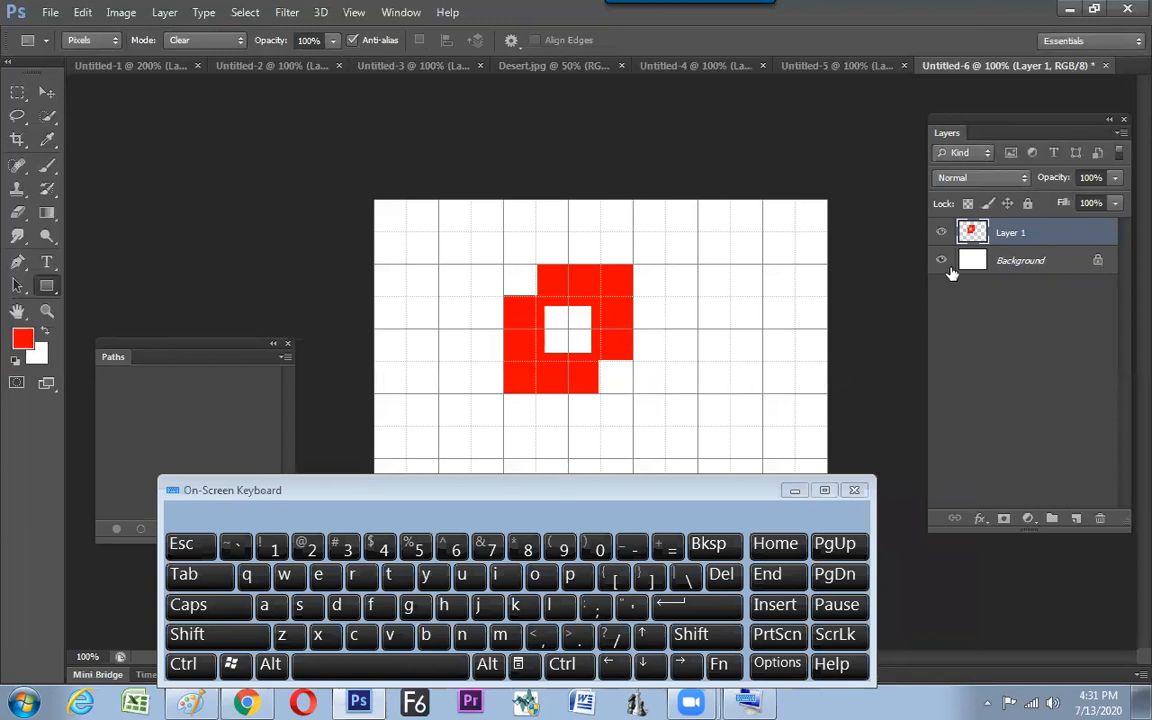
# Hide the grid to view the cut-out shape without gridlines, and show the grid again
pyautogui.press('ctrl')
pyautogui.hotkey('ctrl', "'")
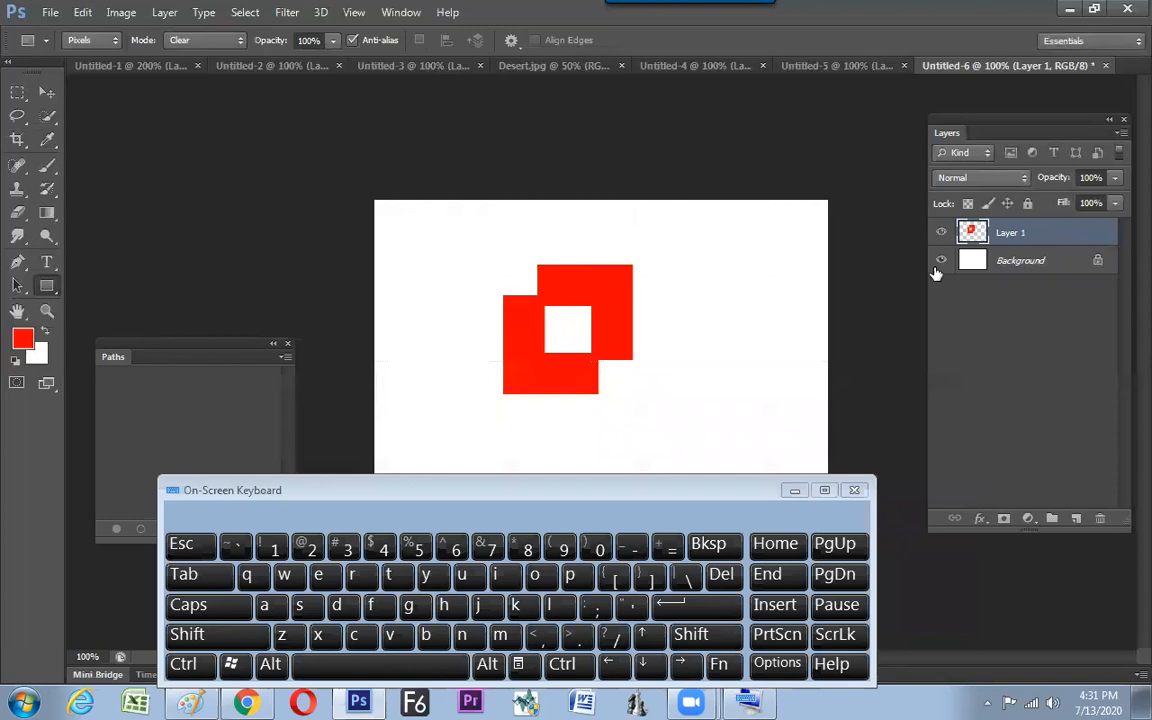
pyautogui.hotkey('ctrl', "'")
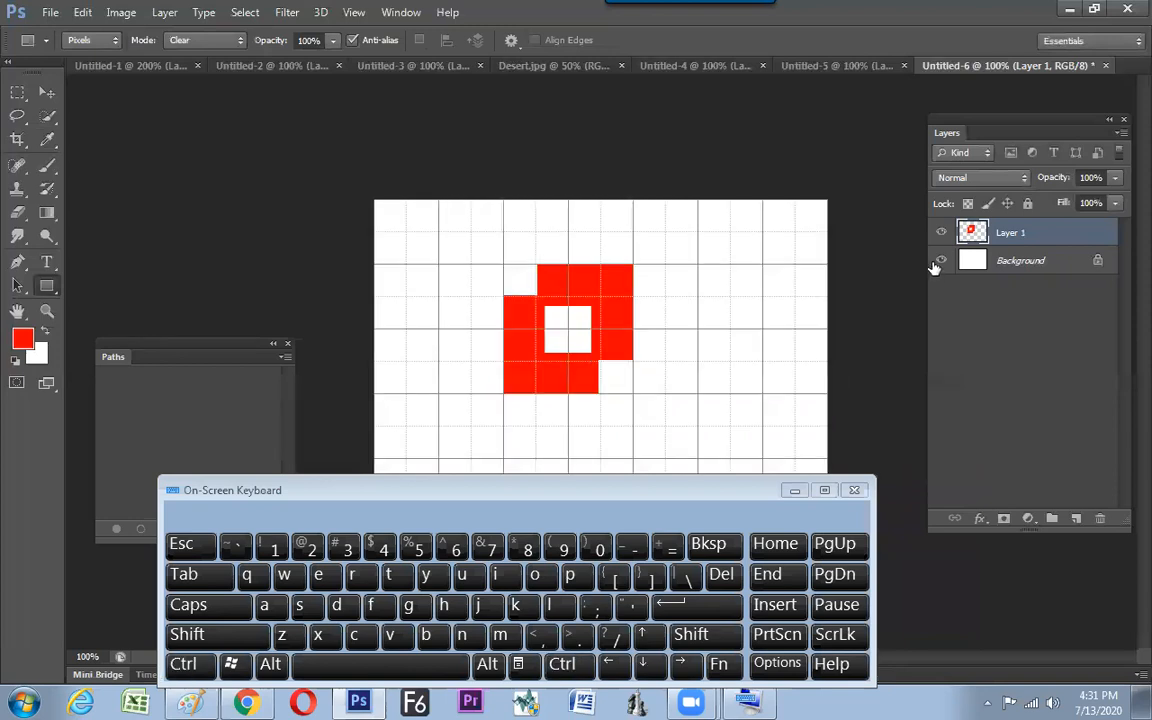
# Switch the shape mode back to Normal and draw a small red square centred inside the square hole
pyautogui.hotkey('shift', 'alt', 'n')
pyautogui.moveTo(565, 328); pyautogui.dragTo(581, 342)
pyautogui.hotkey('ctrl', 'z')
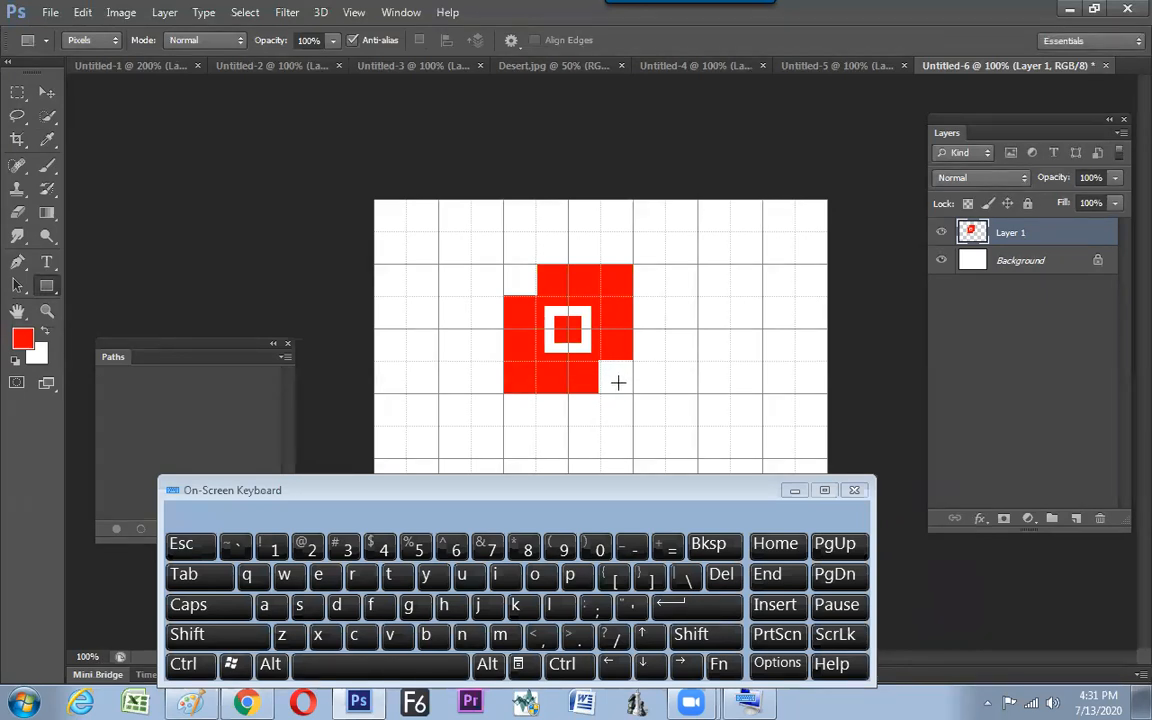
# Set the grid subdivisions to 4 in the Guides, Grid & Slices preferences
pyautogui.hotkey('ctrl', 'k')
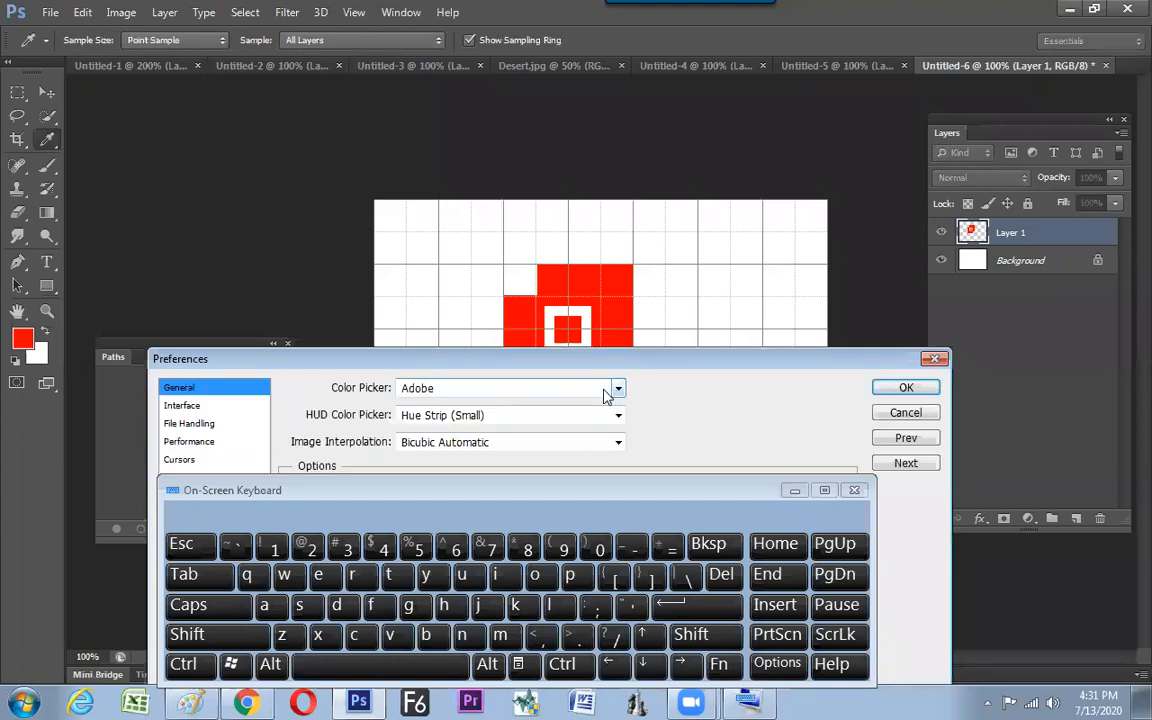
pyautogui.click(786, 492)
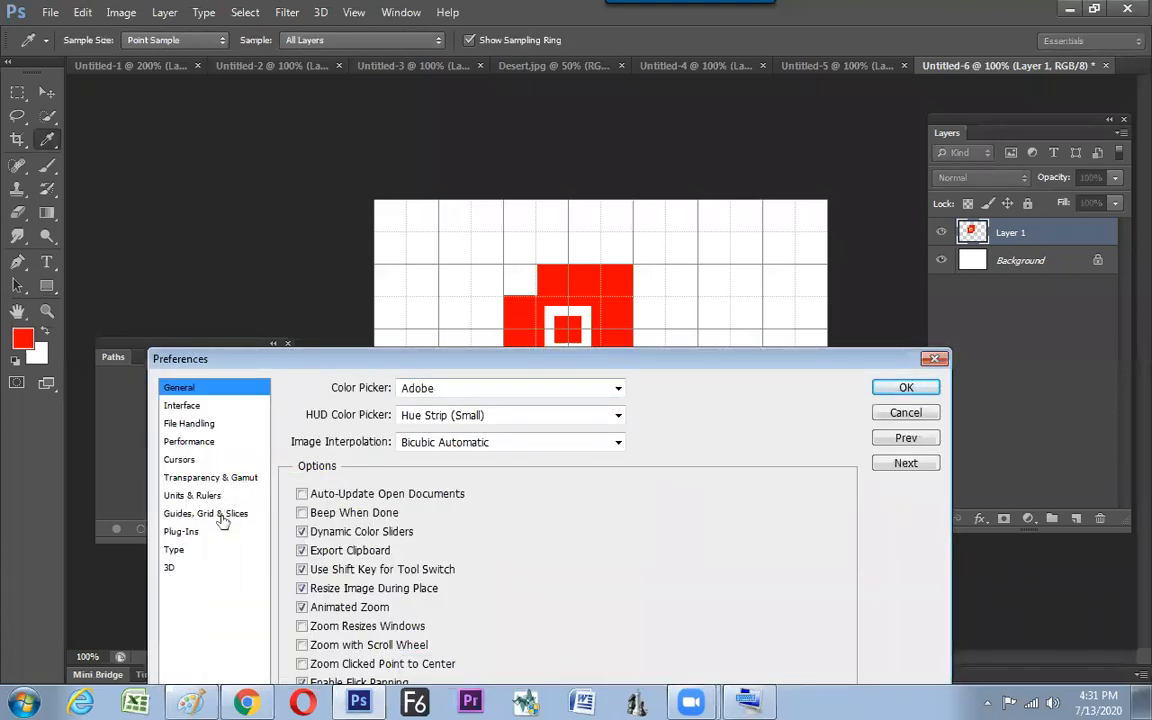
pyautogui.click(229, 513)
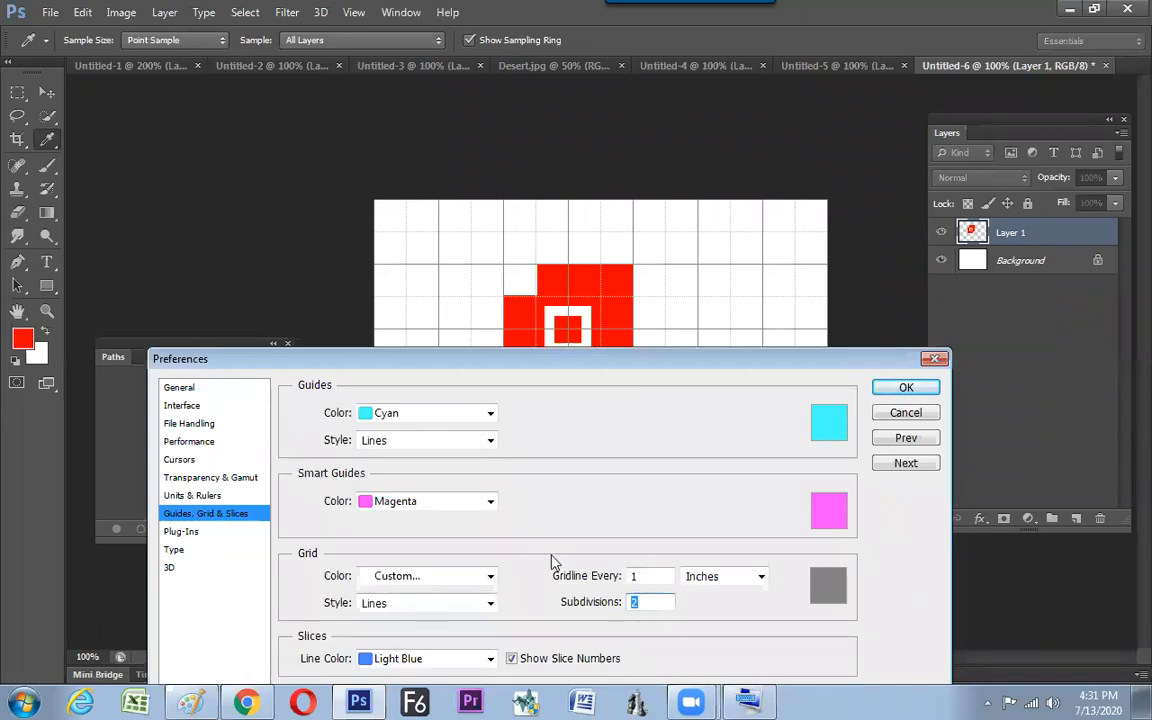
pyautogui.write('4')
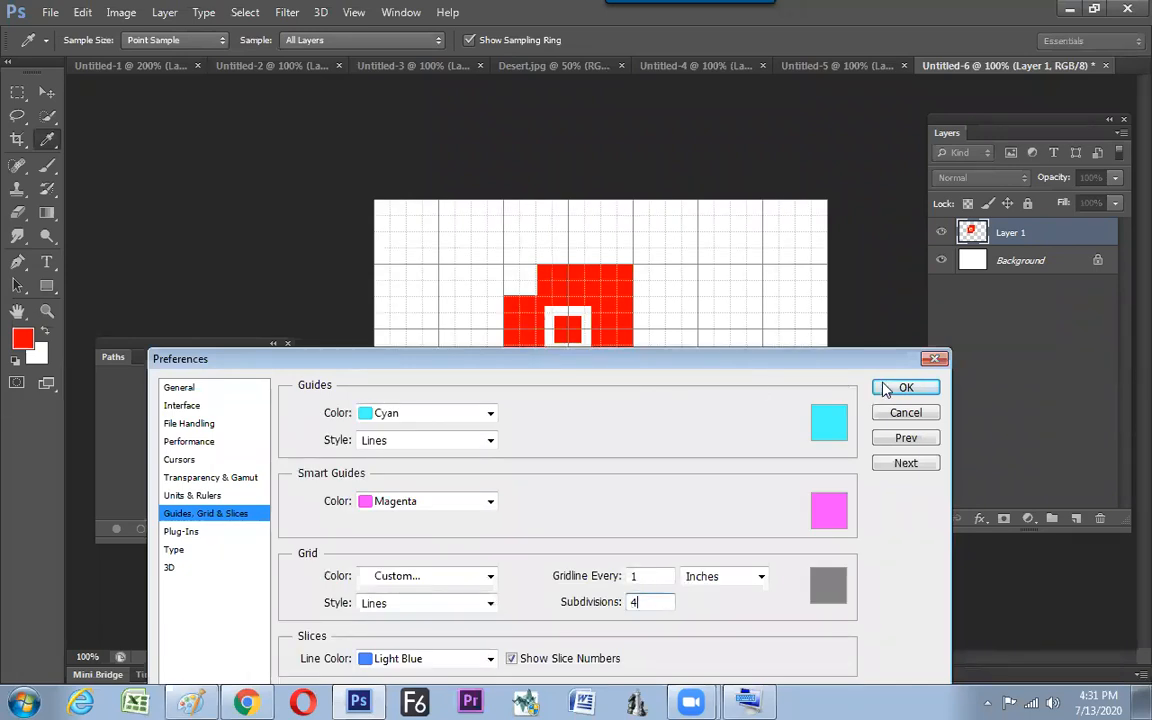
pyautogui.write('u')
pyautogui.press('Return')
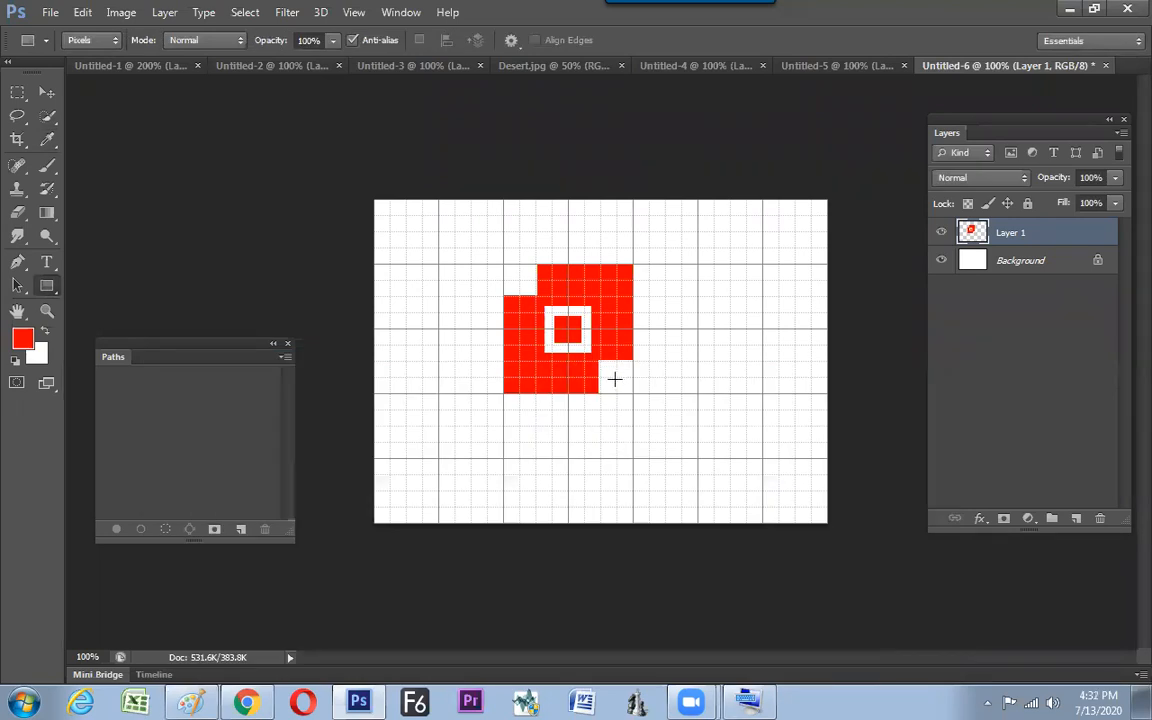
# Draw a small red square centred in each of the shape's two white corner notches and hide the grid
pyautogui.moveTo(616, 380); pyautogui.dragTo(620, 386)
pyautogui.moveTo(519, 280); pyautogui.dragTo(524, 286)
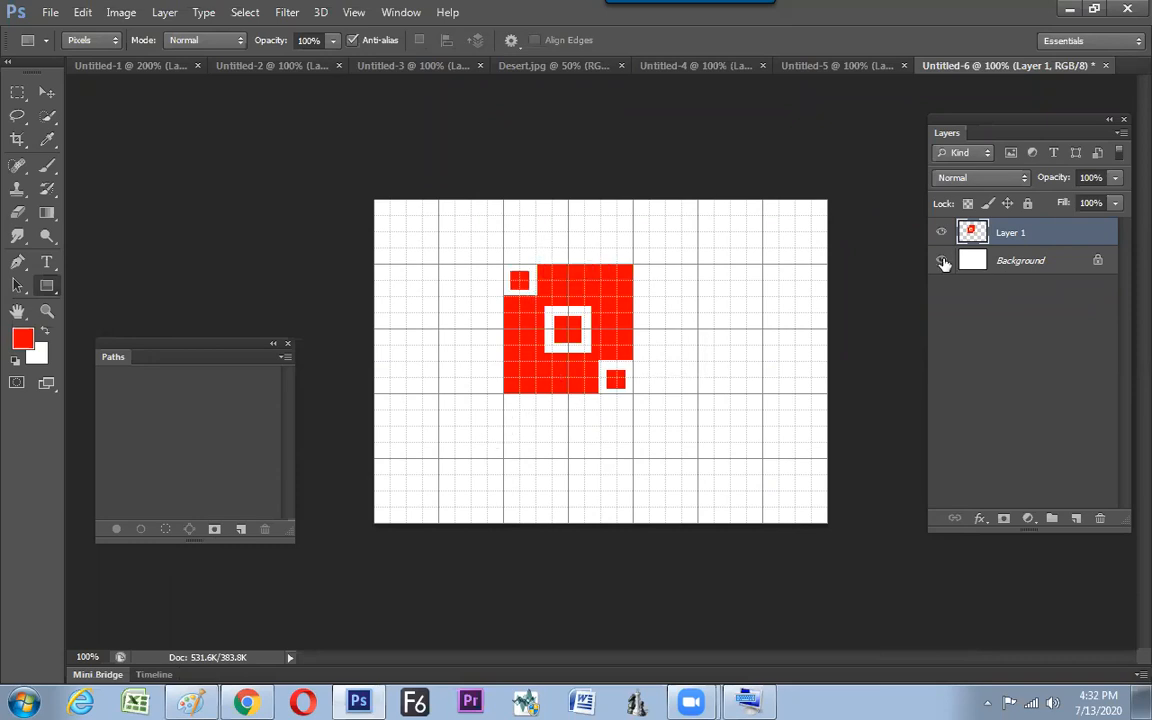
pyautogui.hotkey('ctrl', "'")
# Examine the red logo enlarged in full-screen mode with the panels hidden
pyautogui.press('f')
pyautogui.press('Tab')
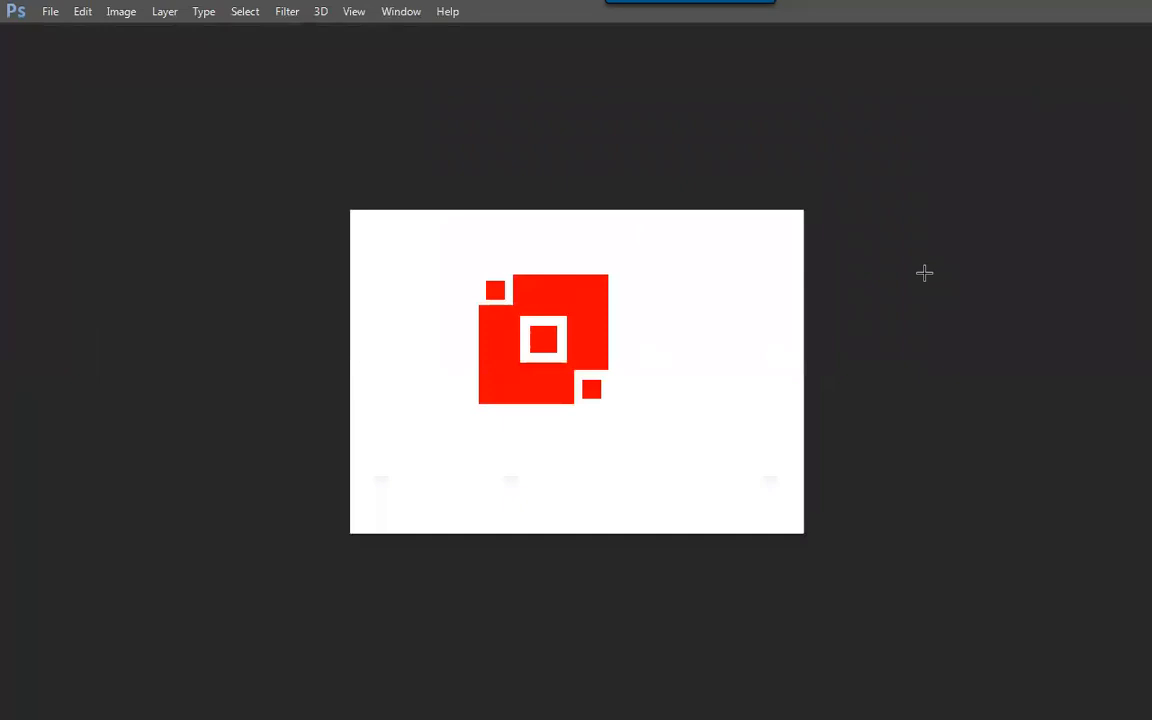
pyautogui.hotkey('ctrl', '+')
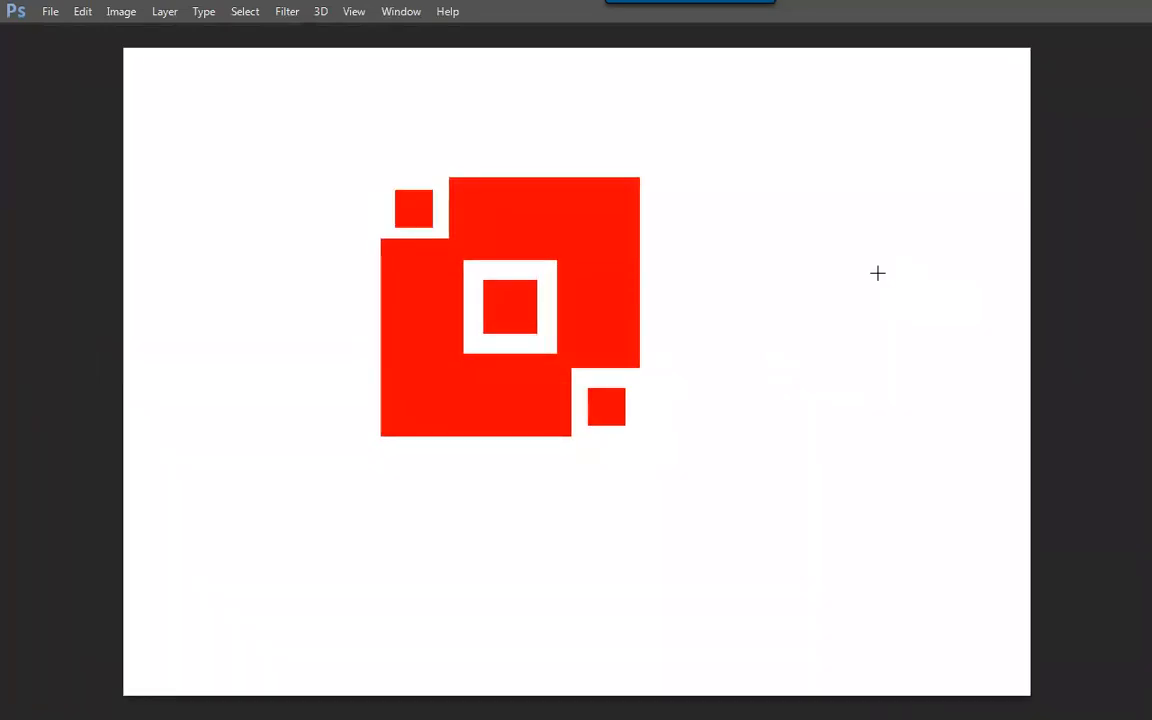
pyautogui.press('Tab')
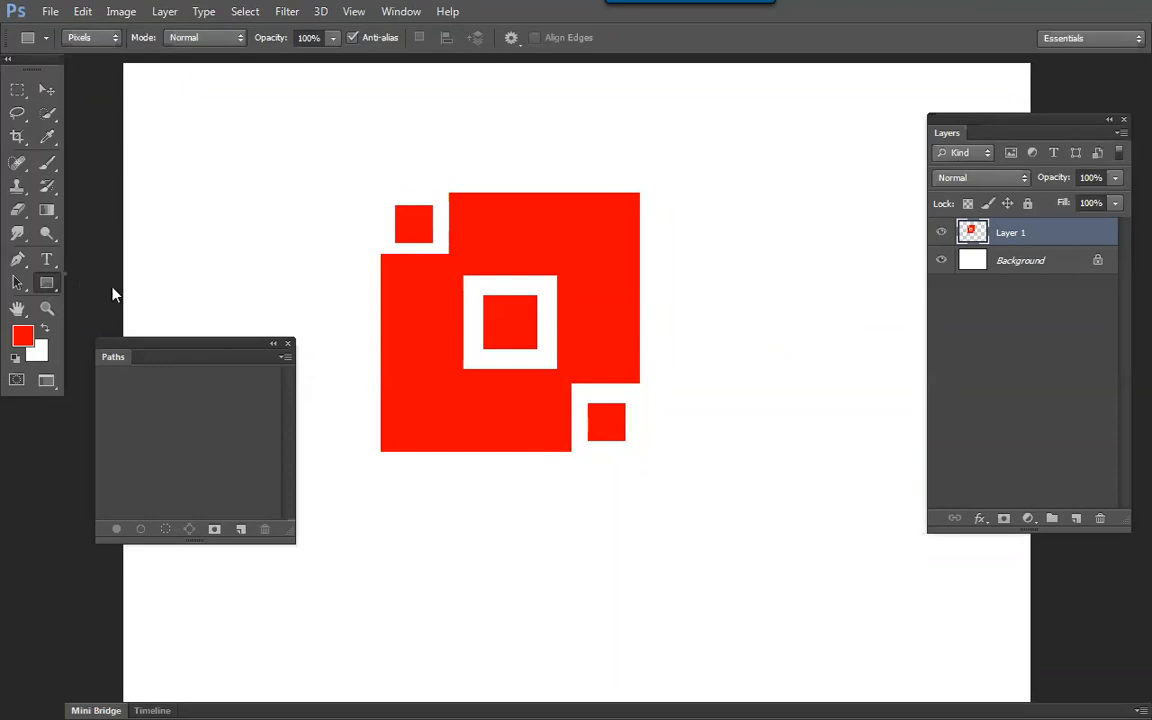
# Review the Rectangle Tool's geometry options and the available shape tool variants
pyautogui.rightClick(46, 283)
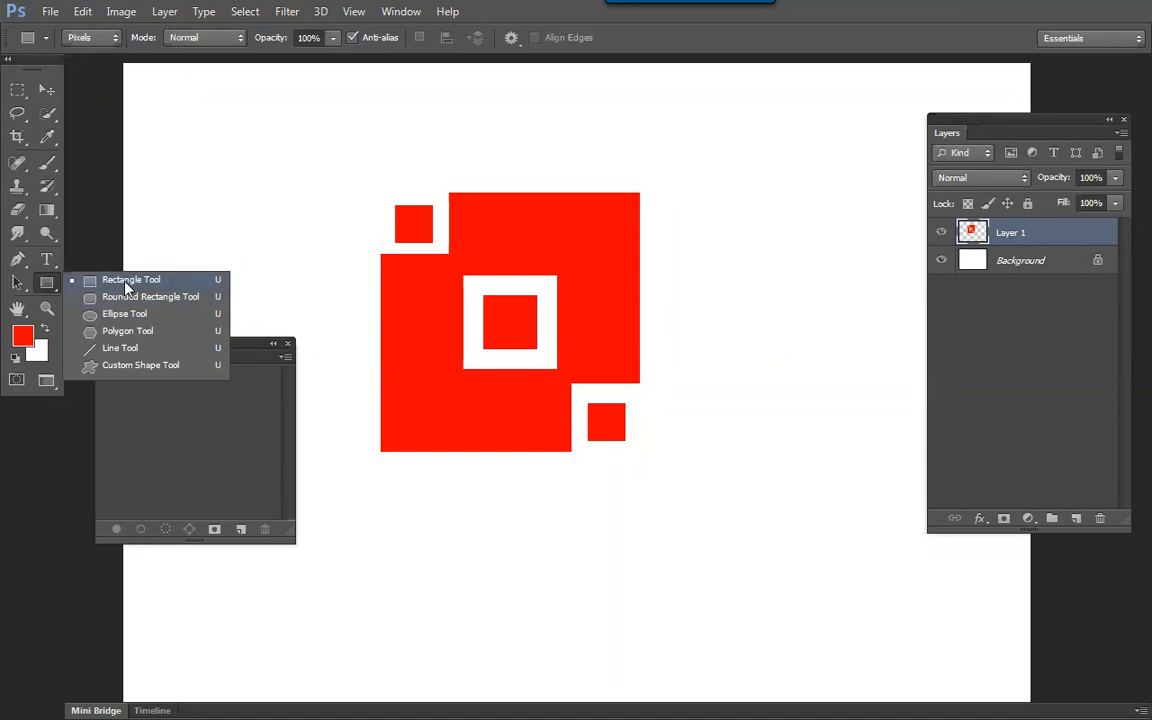
pyautogui.click(125, 284)
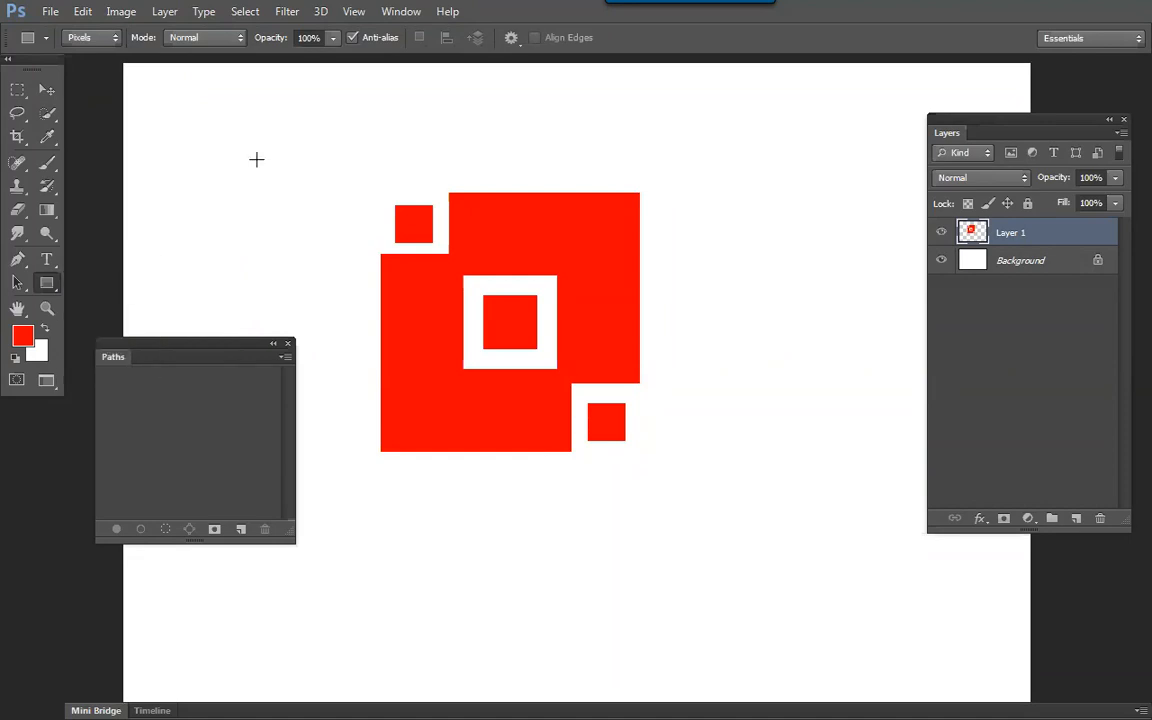
pyautogui.click(511, 38)
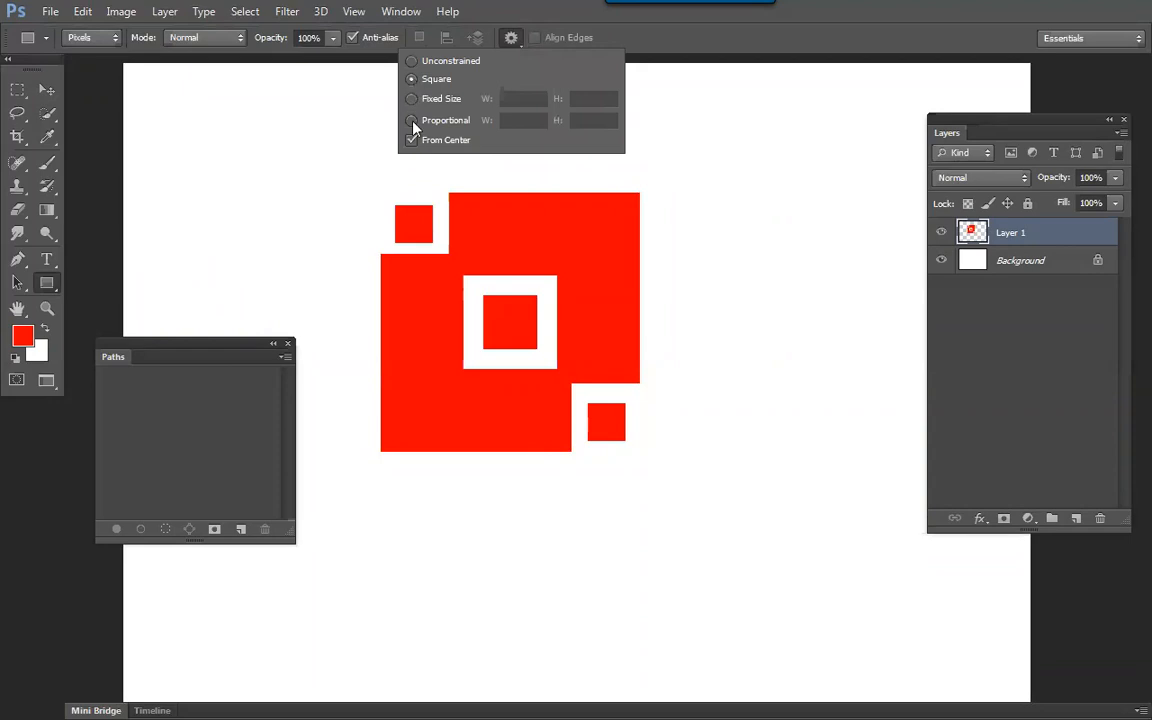
pyautogui.click(51, 288)
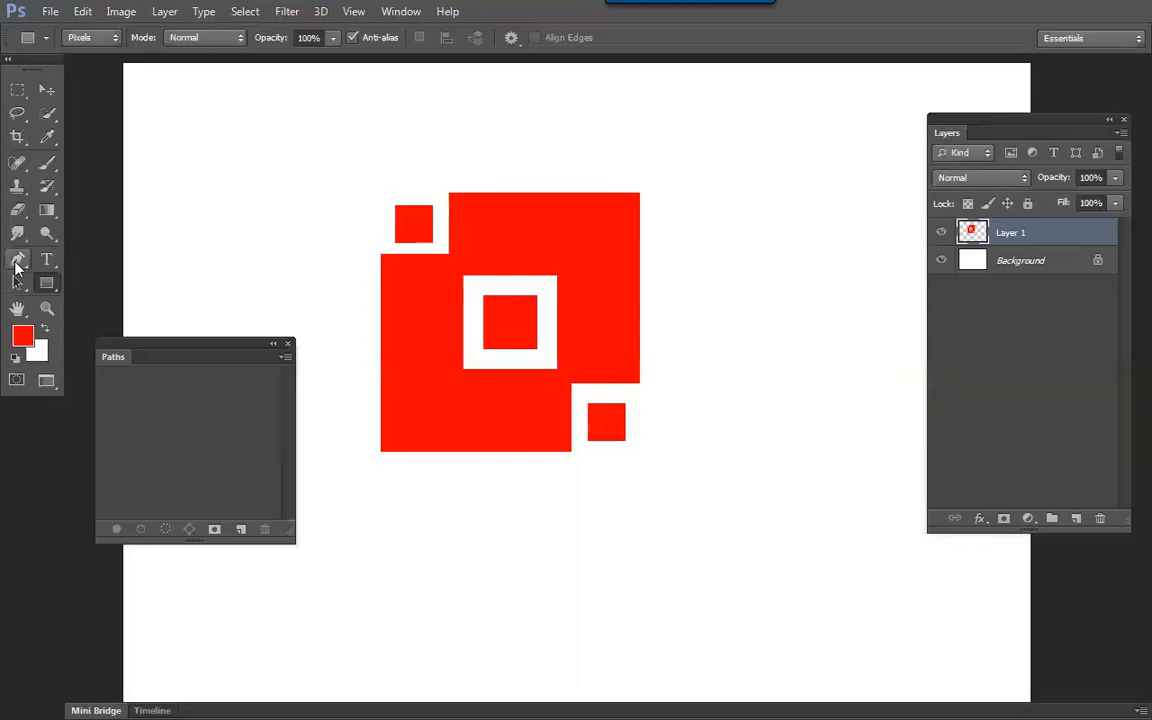
pyautogui.rightClick(47, 284)
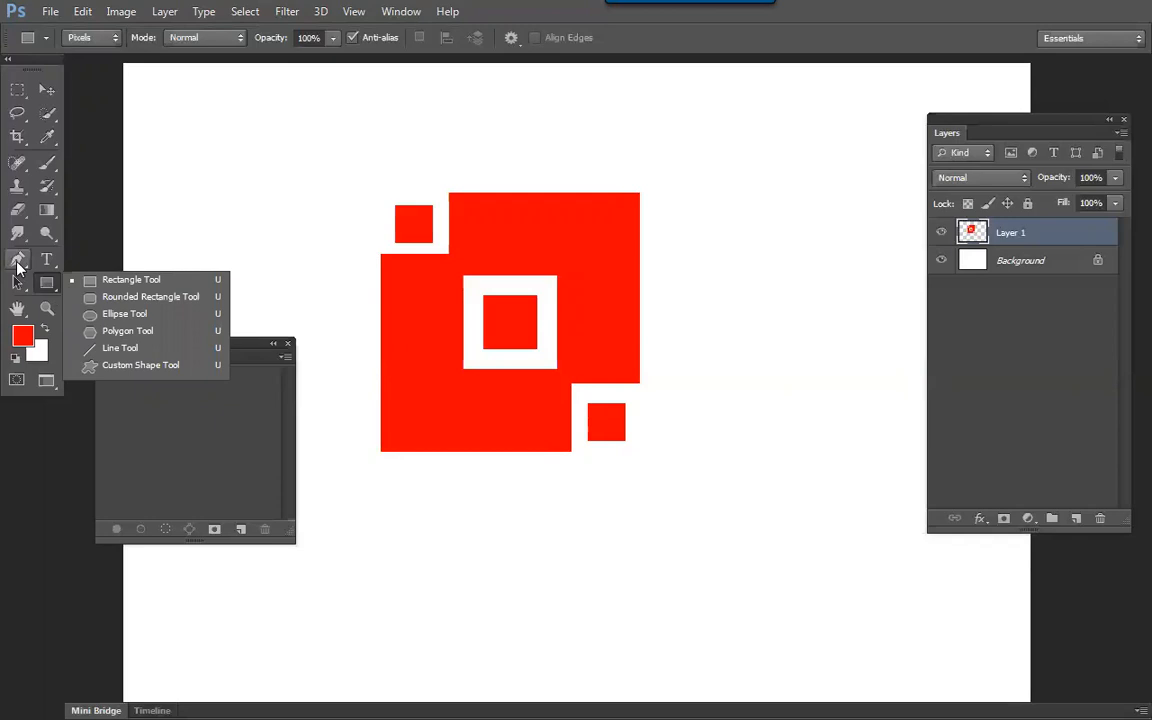
# Activate the Pen Tool and display the canvas full screen on a black surround
pyautogui.click(19, 263)
pyautogui.rightClick(20, 258)
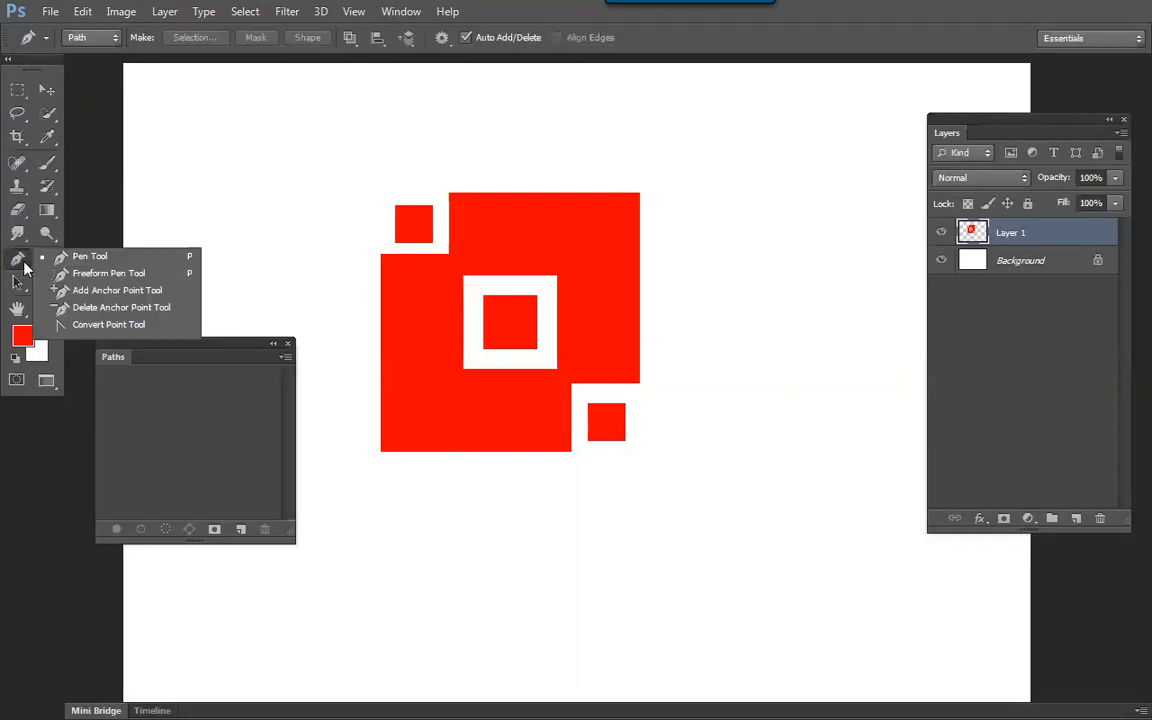
pyautogui.click(78, 258)
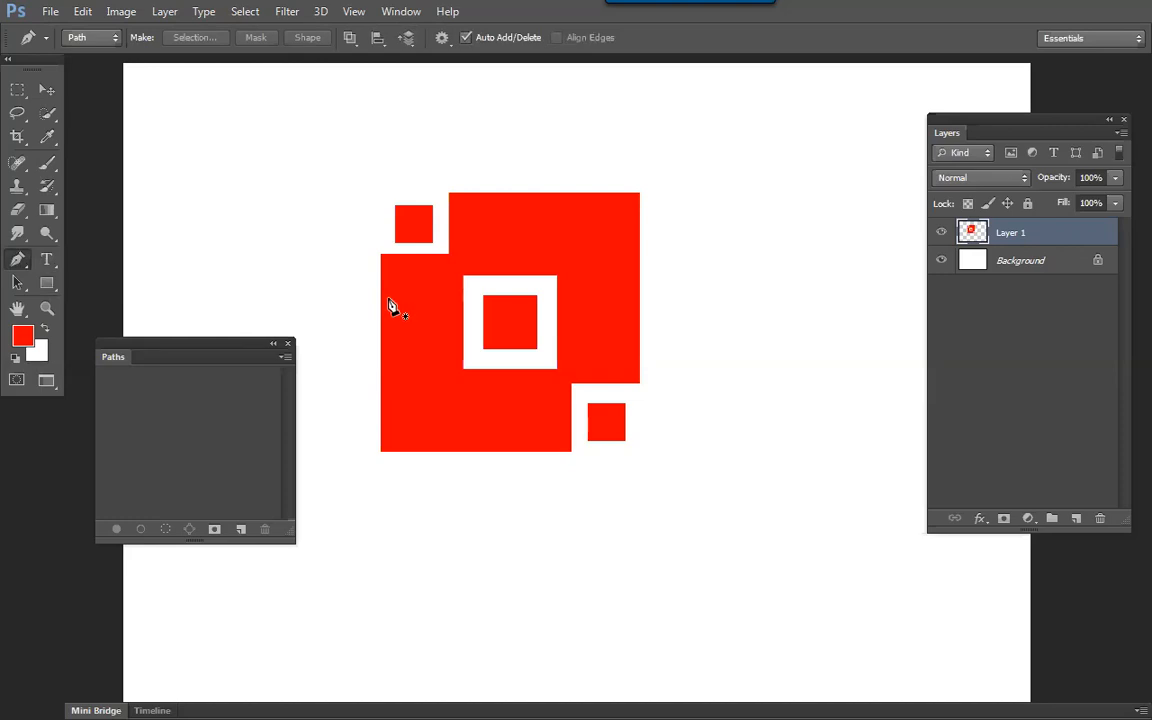
pyautogui.press('f')
pyautogui.press('f')
pyautogui.press('f')
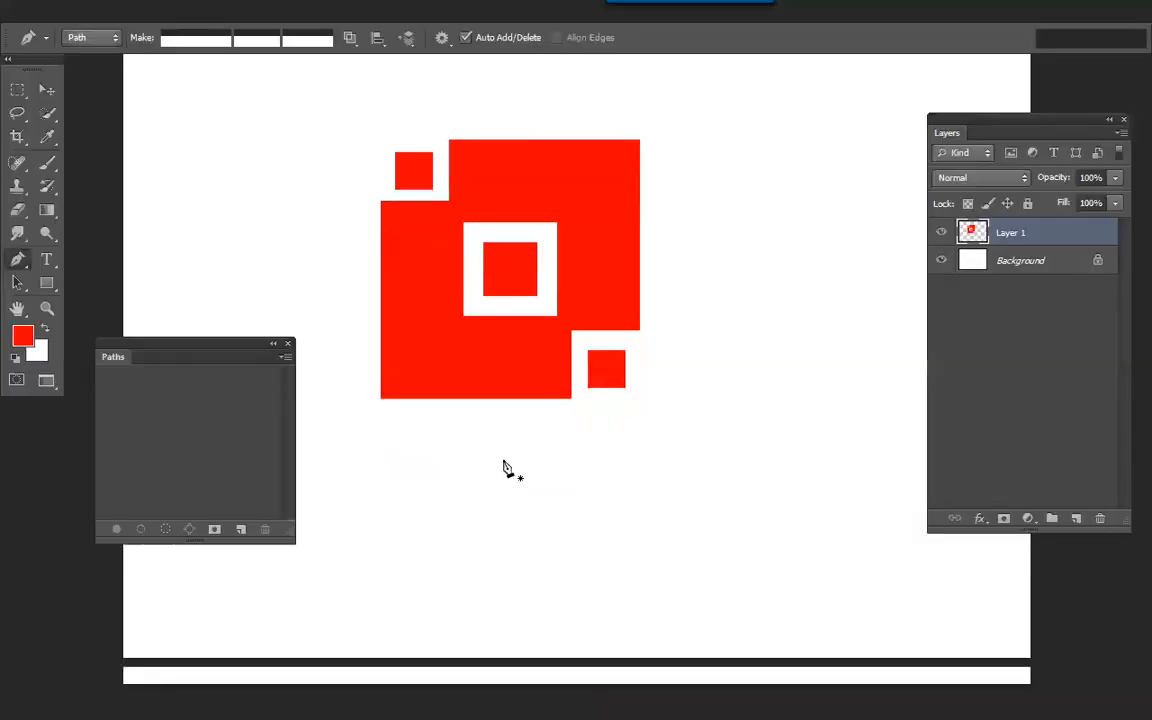
pyautogui.press('f')
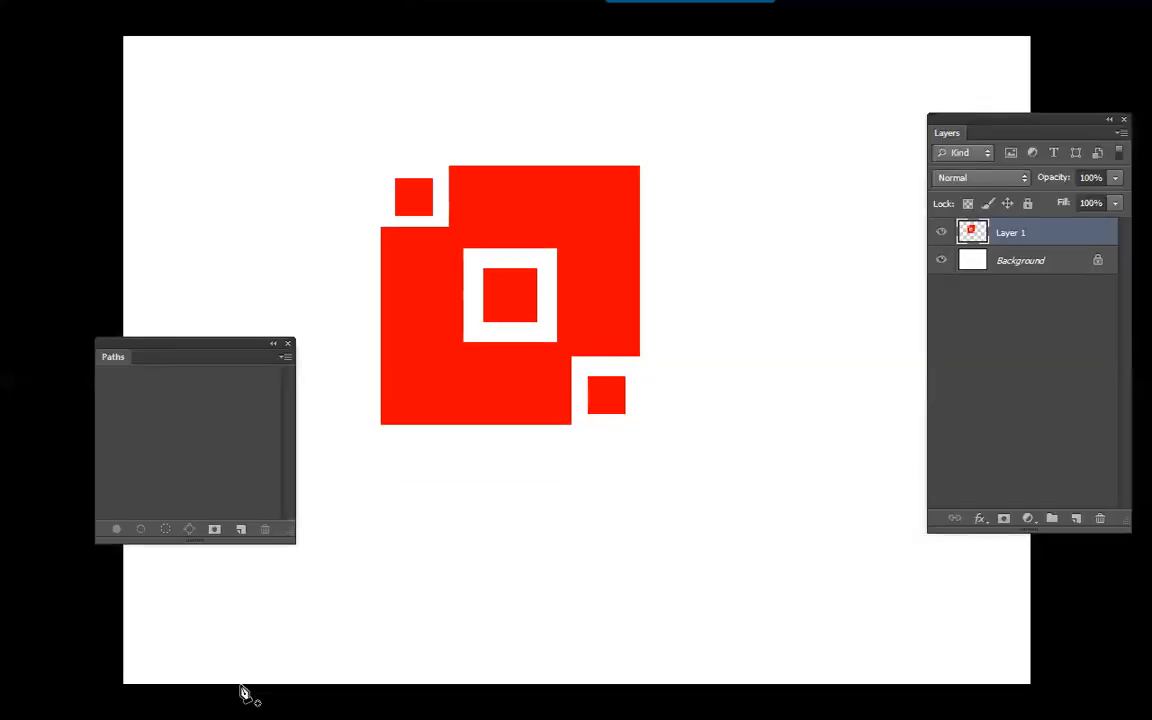
# Switch to Paint and write a green circled "P" in the blank area beside the vector and raster notes
pyautogui.hotkey('alt', 'Tab')
pyautogui.hscroll(5, 1031, 303)
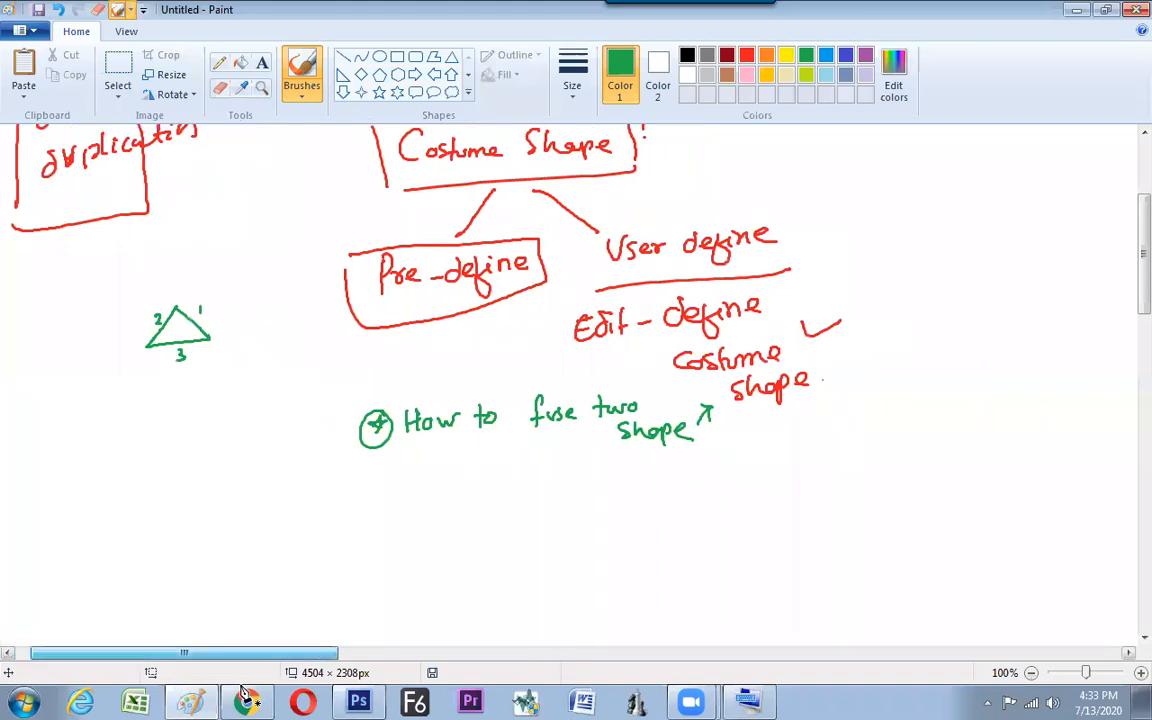
pyautogui.scroll(3, 1127, 251)
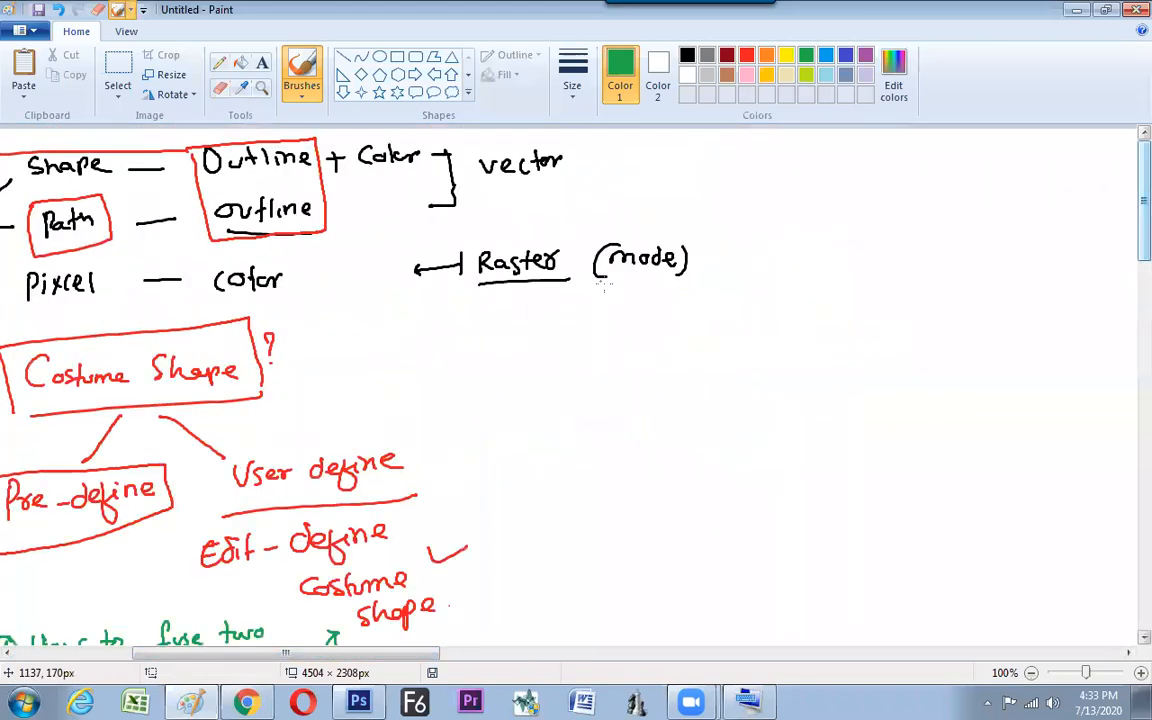
pyautogui.moveTo(380, 653); pyautogui.dragTo(477, 653)
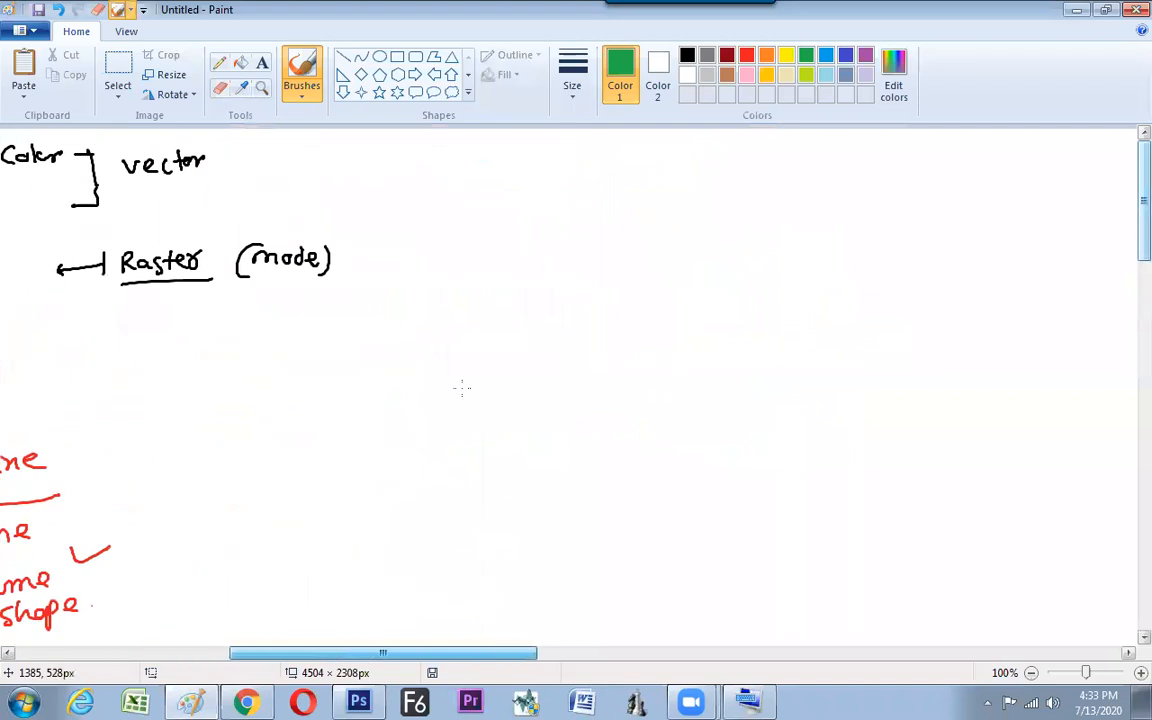
pyautogui.moveTo(471, 203); pyautogui.dragTo(466, 238)
pyautogui.moveTo(471, 206)
pyautogui.mouseDown()
pyautogui.moveTo(482, 212)
pyautogui.moveTo(473, 217)
pyautogui.mouseUp()
pyautogui.moveTo(487, 193)
pyautogui.mouseDown()
pyautogui.moveTo(447, 217)
pyautogui.moveTo(490, 231)
pyautogui.moveTo(488, 190)
pyautogui.mouseUp()
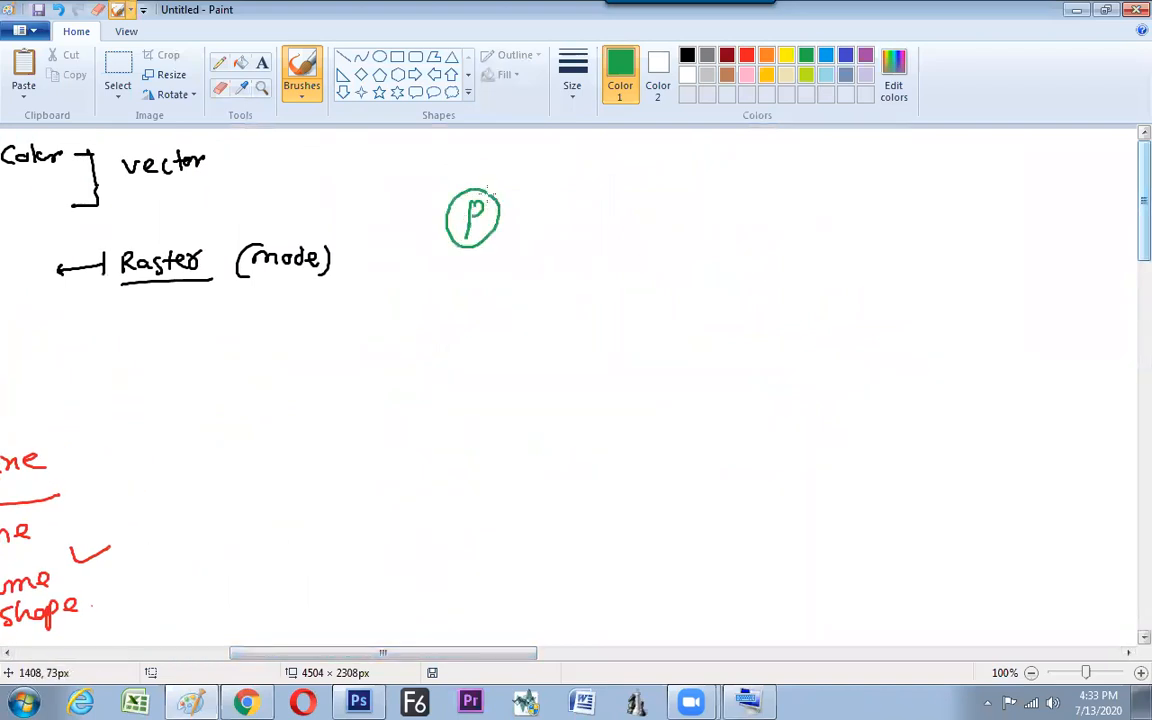
# Add a branch from the circled P labelled "FILM" and write "(ROTOSCOP)" beside it
pyautogui.moveTo(497, 243)
pyautogui.mouseDown()
pyautogui.moveTo(539, 305)
pyautogui.moveTo(551, 281)
pyautogui.mouseUp()
pyautogui.moveTo(540, 293)
pyautogui.mouseDown()
pyautogui.moveTo(572, 300)
pyautogui.moveTo(582, 285)
pyautogui.moveTo(607, 302)
pyautogui.mouseUp()
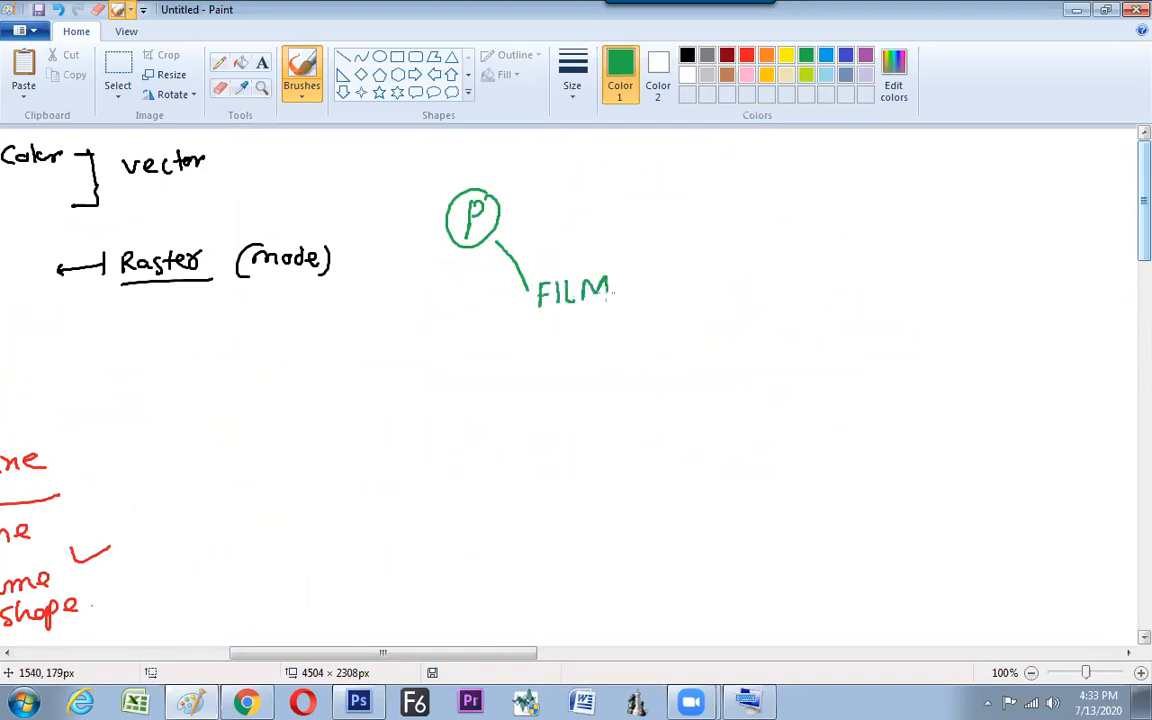
pyautogui.moveTo(695, 264); pyautogui.dragTo(690, 300)
pyautogui.moveTo(711, 279)
pyautogui.mouseDown()
pyautogui.moveTo(711, 296)
pyautogui.moveTo(765, 276)
pyautogui.mouseUp()
pyautogui.moveTo(756, 276)
pyautogui.mouseDown()
pyautogui.moveTo(755, 294)
pyautogui.moveTo(778, 290)
pyautogui.moveTo(777, 277)
pyautogui.moveTo(791, 290)
pyautogui.moveTo(830, 278)
pyautogui.moveTo(853, 292)
pyautogui.mouseUp()
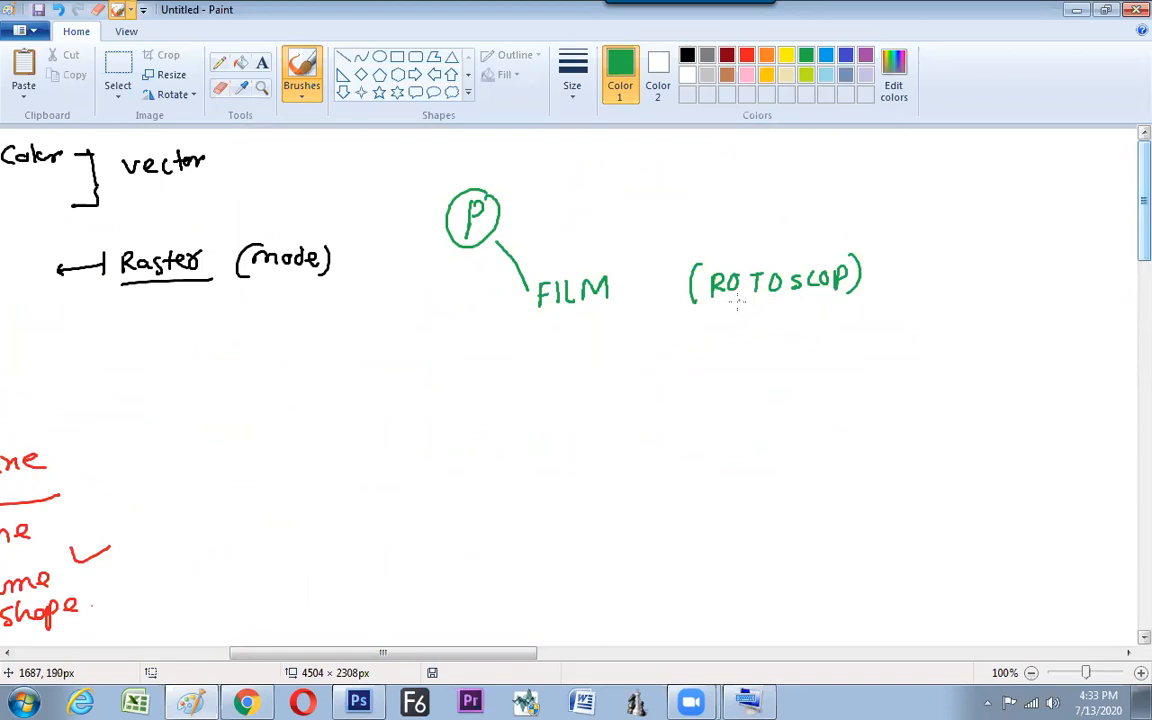
# Add two more branches beneath the circled P, labelled "Print" and "Photo"
pyautogui.moveTo(477, 262)
pyautogui.mouseDown()
pyautogui.moveTo(487, 353)
pyautogui.moveTo(506, 373)
pyautogui.moveTo(530, 362)
pyautogui.mouseUp()
pyautogui.moveTo(537, 361); pyautogui.dragTo(568, 374)
pyautogui.moveTo(559, 358); pyautogui.dragTo(576, 357)
pyautogui.moveTo(462, 256)
pyautogui.mouseDown()
pyautogui.moveTo(453, 434)
pyautogui.moveTo(513, 433)
pyautogui.mouseUp()
pyautogui.moveTo(512, 412); pyautogui.dragTo(536, 432)
pyautogui.moveTo(536, 422); pyautogui.dragTo(546, 432)
pyautogui.moveTo(560, 420); pyautogui.dragTo(569, 432)
pyautogui.moveTo(563, 416); pyautogui.dragTo(583, 420)
# Write "Photo cutting" beside the Photo branch
pyautogui.moveTo(672, 403); pyautogui.dragTo(672, 428)
pyautogui.moveTo(672, 404); pyautogui.dragTo(688, 428)
pyautogui.moveTo(688, 418); pyautogui.dragTo(716, 428)
pyautogui.moveTo(710, 414); pyautogui.dragTo(722, 413)
pyautogui.moveTo(728, 415); pyautogui.dragTo(752, 417)
pyautogui.moveTo(764, 405); pyautogui.dragTo(777, 416)
pyautogui.moveTo(784, 397)
pyautogui.mouseDown()
pyautogui.moveTo(785, 416)
pyautogui.moveTo(790, 403)
pyautogui.mouseUp()
pyautogui.moveTo(791, 404); pyautogui.dragTo(810, 432)
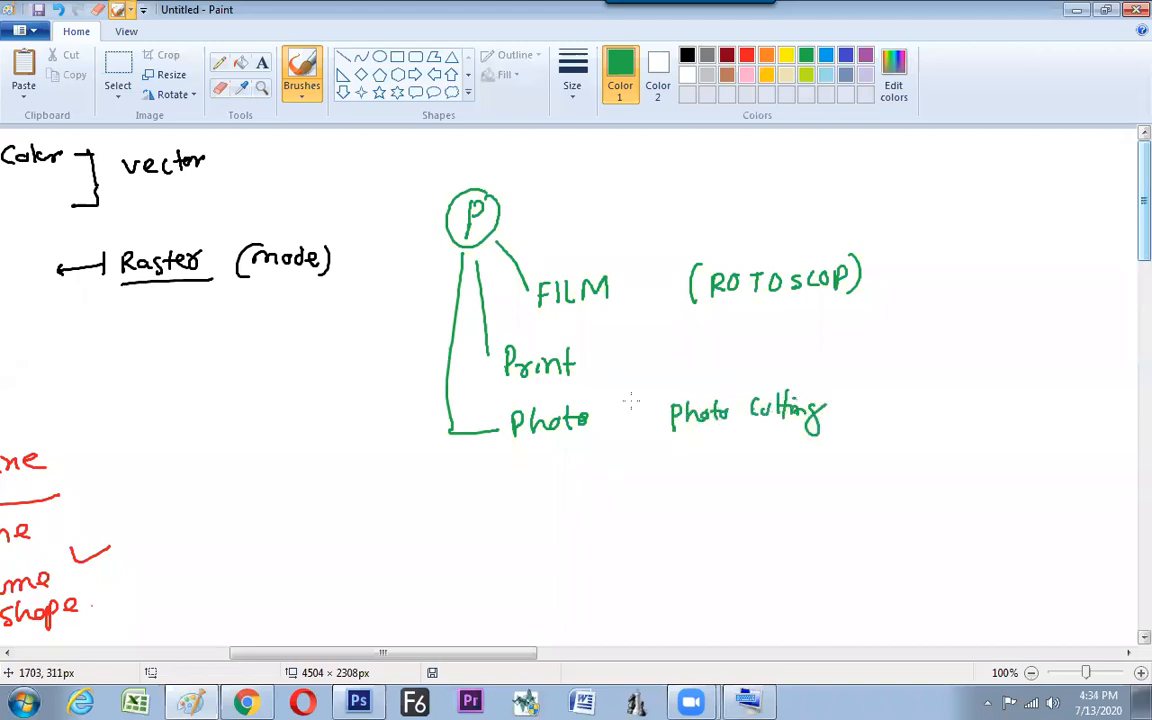
# Write "Product cutting" beside the Print branch and enclose both cutting notes in parentheses
pyautogui.moveTo(634, 341)
pyautogui.mouseDown()
pyautogui.moveTo(634, 364)
pyautogui.moveTo(637, 351)
pyautogui.moveTo(652, 362)
pyautogui.mouseUp()
pyautogui.moveTo(658, 350)
pyautogui.mouseDown()
pyautogui.moveTo(660, 362)
pyautogui.moveTo(688, 360)
pyautogui.mouseUp()
pyautogui.moveTo(696, 349)
pyautogui.mouseDown()
pyautogui.moveTo(692, 361)
pyautogui.moveTo(705, 362)
pyautogui.mouseUp()
pyautogui.moveTo(698, 348); pyautogui.dragTo(740, 360)
pyautogui.moveTo(748, 347); pyautogui.dragTo(762, 358)
pyautogui.moveTo(769, 335)
pyautogui.mouseDown()
pyautogui.moveTo(769, 358)
pyautogui.moveTo(775, 342)
pyautogui.mouseUp()
pyautogui.moveTo(778, 348); pyautogui.dragTo(798, 370)
pyautogui.moveTo(808, 334); pyautogui.dragTo(810, 361)
pyautogui.moveTo(628, 334); pyautogui.dragTo(658, 433)
pyautogui.moveTo(840, 390); pyautogui.dragTo(842, 421)
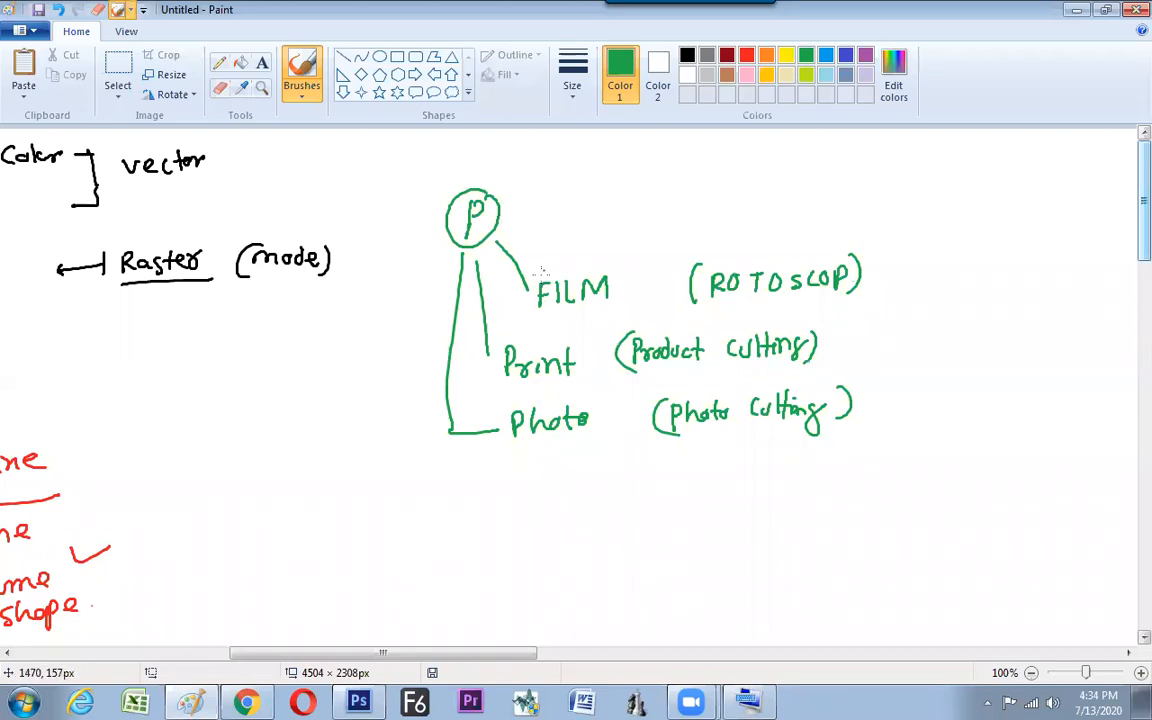
# Add a horizontal branch from the circled P labelled "Logo"
pyautogui.moveTo(506, 211)
pyautogui.mouseDown()
pyautogui.moveTo(622, 206)
pyautogui.moveTo(637, 192)
pyautogui.moveTo(638, 233)
pyautogui.mouseUp()
pyautogui.moveTo(672, 192); pyautogui.dragTo(671, 194)
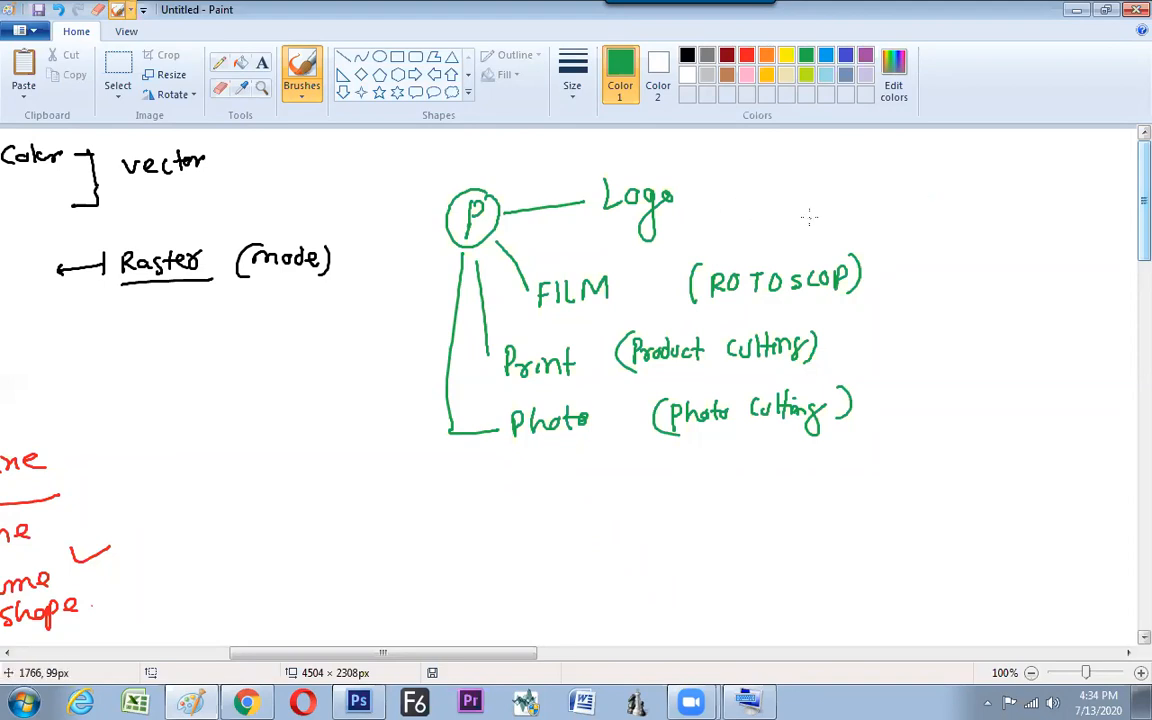
# Start a program list beside the diagram with "ILLUSTRATOR" and, beneath it, "Photoshop"
pyautogui.moveTo(943, 178)
pyautogui.mouseDown()
pyautogui.moveTo(943, 200)
pyautogui.moveTo(984, 199)
pyautogui.moveTo(1001, 177)
pyautogui.moveTo(1003, 198)
pyautogui.moveTo(1032, 176)
pyautogui.mouseUp()
pyautogui.moveTo(1025, 177)
pyautogui.mouseDown()
pyautogui.moveTo(1025, 195)
pyautogui.moveTo(1037, 194)
pyautogui.mouseUp()
pyautogui.moveTo(1036, 175)
pyautogui.mouseDown()
pyautogui.moveTo(1048, 193)
pyautogui.moveTo(1081, 176)
pyautogui.moveTo(1075, 195)
pyautogui.mouseUp()
pyautogui.moveTo(1092, 179); pyautogui.dragTo(1092, 179)
pyautogui.moveTo(1101, 177)
pyautogui.mouseDown()
pyautogui.moveTo(1101, 195)
pyautogui.moveTo(1116, 184)
pyautogui.mouseUp()
pyautogui.moveTo(950, 213)
pyautogui.mouseDown()
pyautogui.moveTo(951, 235)
pyautogui.moveTo(960, 224)
pyautogui.mouseUp()
pyautogui.moveTo(966, 230)
pyautogui.mouseDown()
pyautogui.moveTo(978, 217)
pyautogui.moveTo(985, 230)
pyautogui.mouseUp()
pyautogui.moveTo(988, 222); pyautogui.dragTo(1004, 230)
pyautogui.moveTo(1012, 220); pyautogui.dragTo(1042, 230)
pyautogui.moveTo(1046, 218); pyautogui.dragTo(1064, 216)
# Write "AFTER EFFECTS" below Photoshop in the program list
pyautogui.moveTo(950, 275)
pyautogui.mouseDown()
pyautogui.moveTo(966, 275)
pyautogui.moveTo(963, 265)
pyautogui.mouseUp()
pyautogui.moveTo(970, 258)
pyautogui.mouseDown()
pyautogui.moveTo(970, 272)
pyautogui.moveTo(986, 251)
pyautogui.mouseUp()
pyautogui.moveTo(970, 262); pyautogui.dragTo(1005, 251)
pyautogui.moveTo(997, 252); pyautogui.dragTo(997, 272)
pyautogui.moveTo(1010, 252)
pyautogui.mouseDown()
pyautogui.moveTo(1022, 272)
pyautogui.moveTo(1022, 252)
pyautogui.mouseUp()
pyautogui.moveTo(1026, 252)
pyautogui.mouseDown()
pyautogui.moveTo(1026, 272)
pyautogui.moveTo(1038, 266)
pyautogui.mouseUp()
pyautogui.moveTo(1040, 250); pyautogui.dragTo(1054, 266)
pyautogui.moveTo(1054, 248); pyautogui.dragTo(1065, 266)
pyautogui.moveTo(1065, 248); pyautogui.dragTo(1083, 255)
pyautogui.moveTo(1097, 248)
pyautogui.mouseDown()
pyautogui.moveTo(1098, 262)
pyautogui.moveTo(1111, 246)
pyautogui.mouseUp()
pyautogui.moveTo(1104, 247); pyautogui.dragTo(1111, 261)
# Add "Premier" and "Indesign" to the end of the program list
pyautogui.click(965, 309)
pyautogui.moveTo(957, 296)
pyautogui.mouseDown()
pyautogui.moveTo(957, 318)
pyautogui.moveTo(978, 302)
pyautogui.mouseUp()
pyautogui.moveTo(980, 306)
pyautogui.mouseDown()
pyautogui.moveTo(1032, 310)
pyautogui.moveTo(1046, 299)
pyautogui.mouseUp()
pyautogui.click(1018, 303)
pyautogui.moveTo(958, 337)
pyautogui.mouseDown()
pyautogui.moveTo(966, 352)
pyautogui.moveTo(1056, 346)
pyautogui.mouseUp()
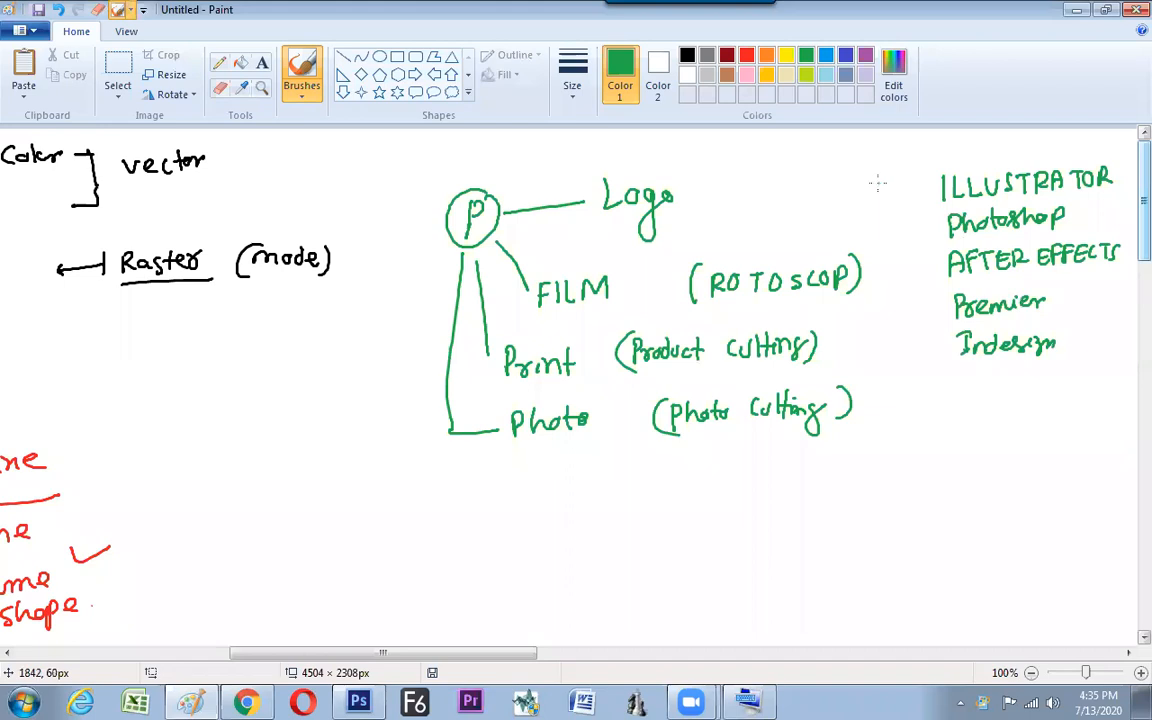
# In red, label the listed programs "Design", "Photo", "Motion", "Video edit" and "Lay out", and tick the Logo branch
pyautogui.click(746, 55)
pyautogui.moveTo(884, 155)
pyautogui.mouseDown()
pyautogui.moveTo(888, 172)
pyautogui.moveTo(948, 160)
pyautogui.moveTo(914, 186)
pyautogui.moveTo(926, 188)
pyautogui.moveTo(893, 228)
pyautogui.moveTo(896, 218)
pyautogui.moveTo(940, 222)
pyautogui.mouseUp()
pyautogui.moveTo(922, 230); pyautogui.dragTo(934, 228)
pyautogui.moveTo(891, 272)
pyautogui.mouseDown()
pyautogui.moveTo(941, 260)
pyautogui.moveTo(936, 281)
pyautogui.moveTo(945, 274)
pyautogui.mouseUp()
pyautogui.moveTo(881, 306)
pyautogui.mouseDown()
pyautogui.moveTo(900, 318)
pyautogui.moveTo(916, 298)
pyautogui.moveTo(941, 312)
pyautogui.moveTo(927, 332)
pyautogui.moveTo(953, 315)
pyautogui.moveTo(946, 372)
pyautogui.moveTo(913, 395)
pyautogui.moveTo(977, 384)
pyautogui.mouseUp()
pyautogui.hotkey('ctrl', 'z')
pyautogui.hotkey('ctrl', 'z')
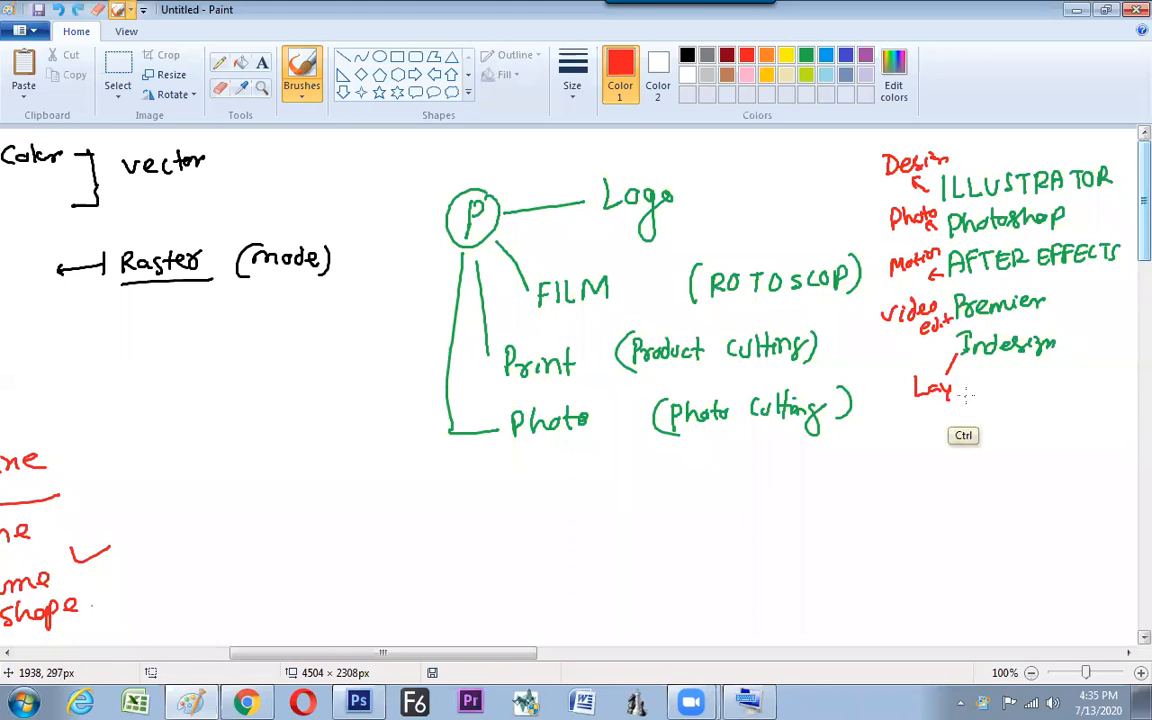
pyautogui.moveTo(505, 182); pyautogui.dragTo(533, 176)
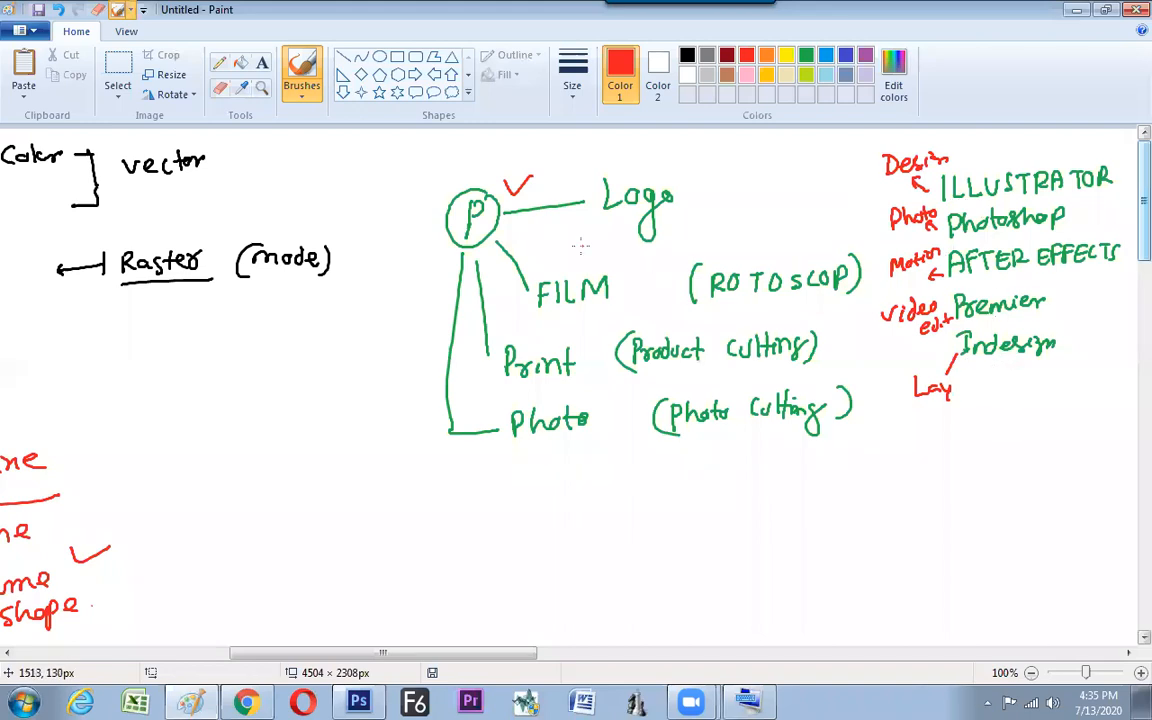
pyautogui.moveTo(977, 380)
pyautogui.mouseDown()
pyautogui.moveTo(988, 392)
pyautogui.moveTo(1013, 387)
pyautogui.mouseUp()
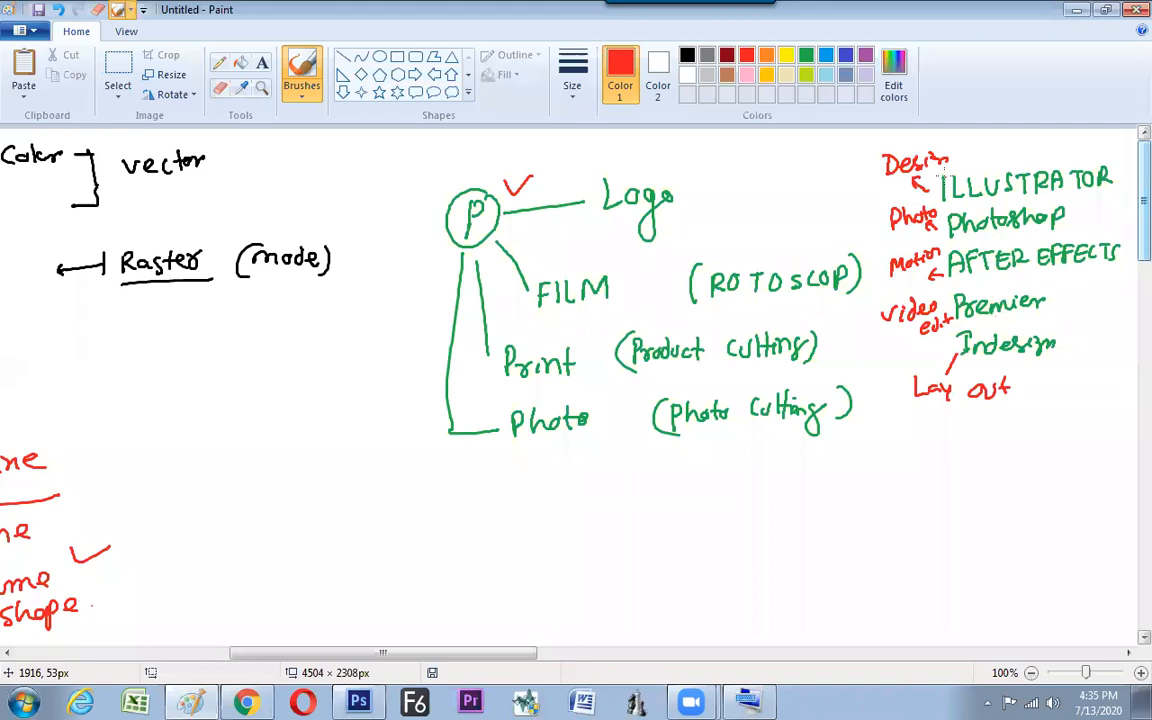
# Draw a long vertical red line alongside the program labels, and mark the FILM branch with "365" and a tick above ROTOSCOP
pyautogui.moveTo(866, 161); pyautogui.dragTo(885, 430)
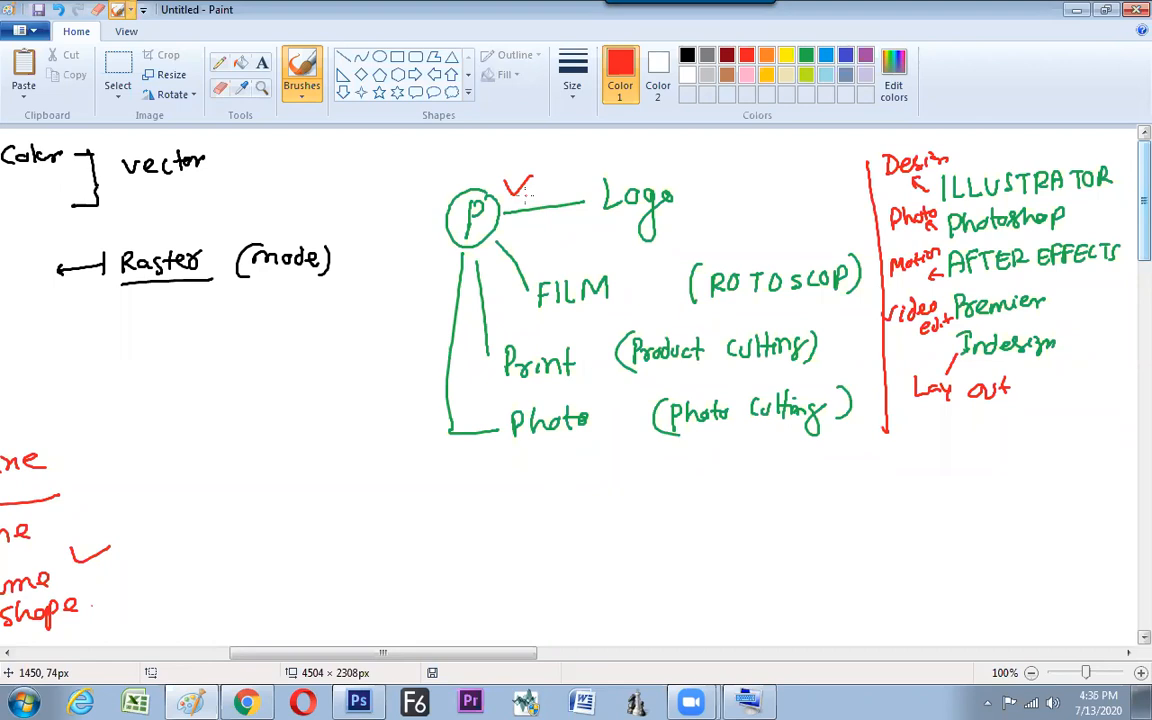
pyautogui.moveTo(632, 293); pyautogui.dragTo(659, 303)
pyautogui.moveTo(660, 292); pyautogui.dragTo(668, 291)
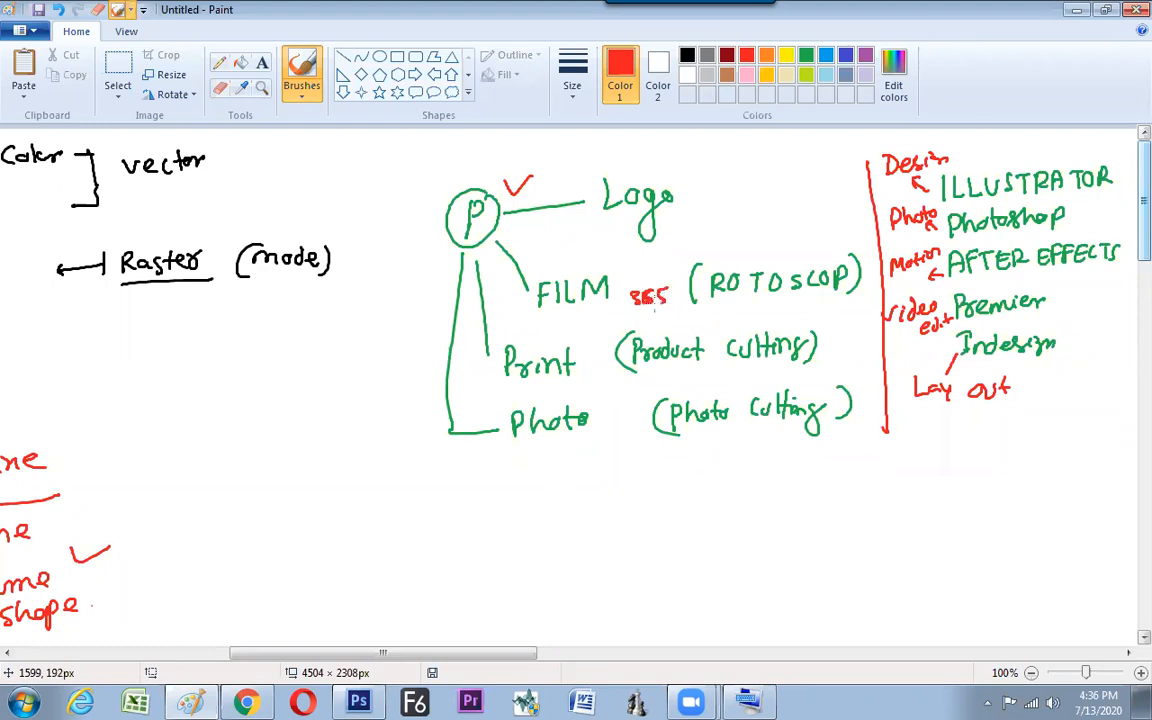
pyautogui.moveTo(733, 257); pyautogui.dragTo(748, 248)
# Write "Pen" in red in the empty area below the existing notes and draw a branching line beneath it
pyautogui.scroll(-2, 1125, 256)
pyautogui.scroll(-1, 1125, 256)
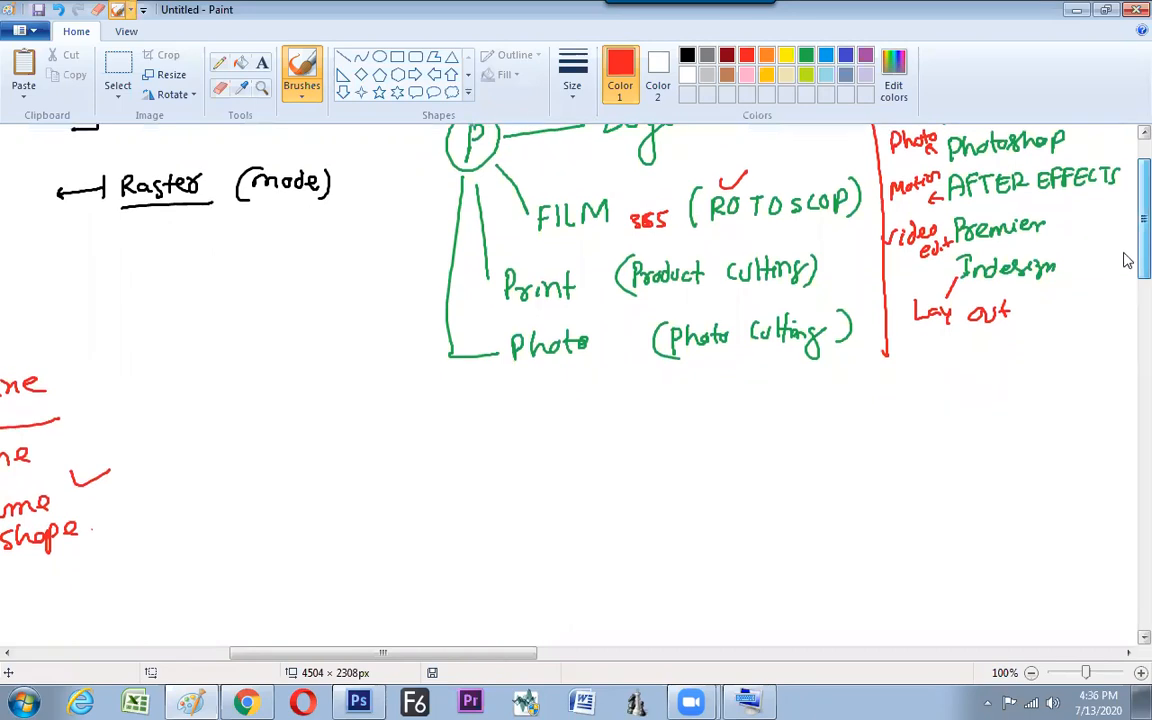
pyautogui.scroll(-1, 1127, 260)
pyautogui.scroll(-5, 1127, 263)
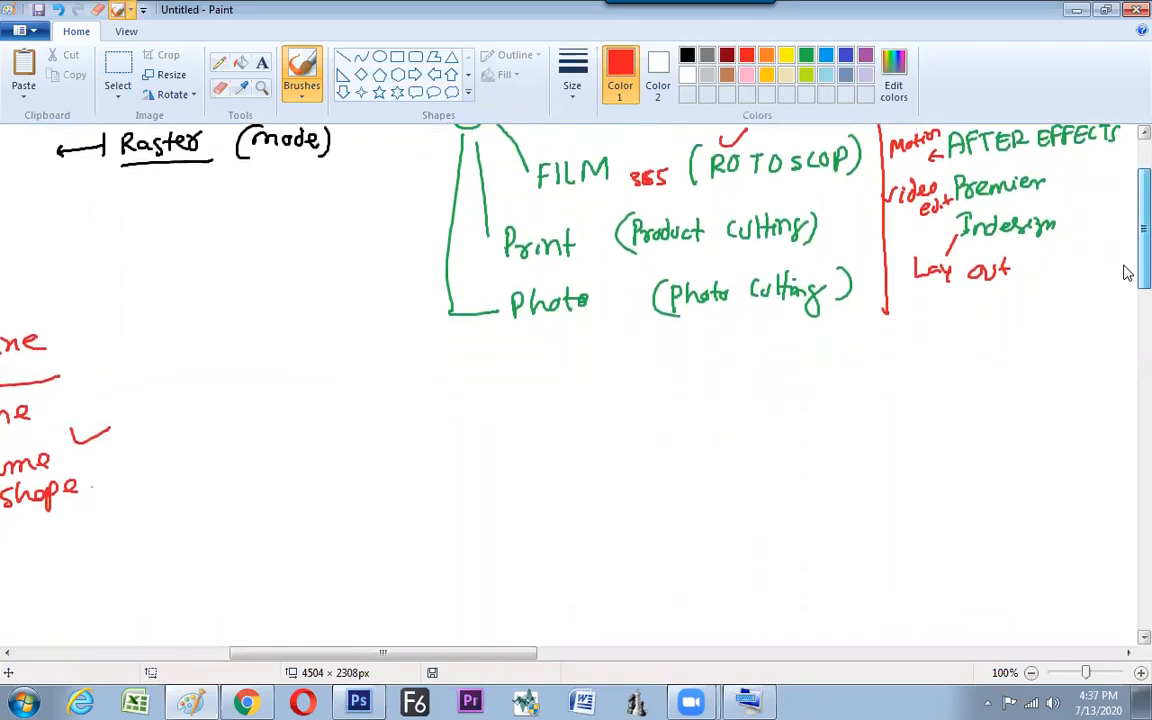
pyautogui.scroll(-5, 1125, 305)
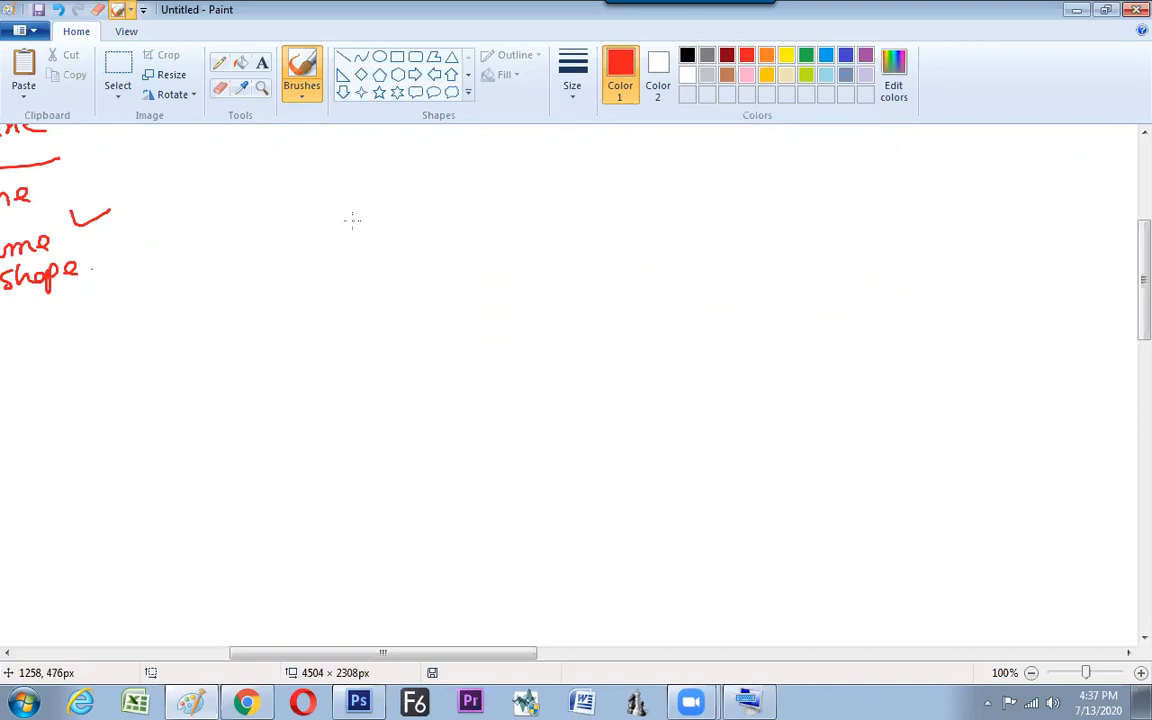
pyautogui.moveTo(405, 199)
pyautogui.mouseDown()
pyautogui.moveTo(406, 233)
pyautogui.moveTo(405, 217)
pyautogui.mouseUp()
pyautogui.moveTo(417, 220); pyautogui.dragTo(432, 228)
pyautogui.moveTo(436, 228); pyautogui.dragTo(453, 228)
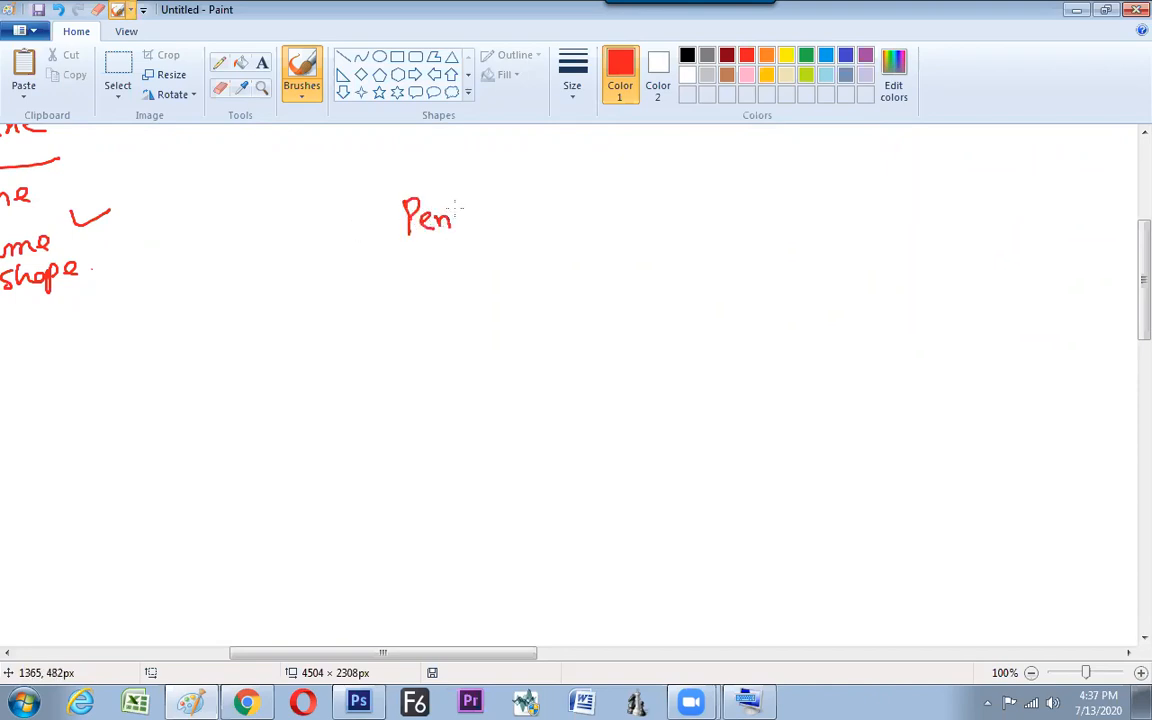
pyautogui.moveTo(316, 277)
pyautogui.mouseDown()
pyautogui.moveTo(532, 256)
pyautogui.moveTo(536, 266)
pyautogui.mouseUp()
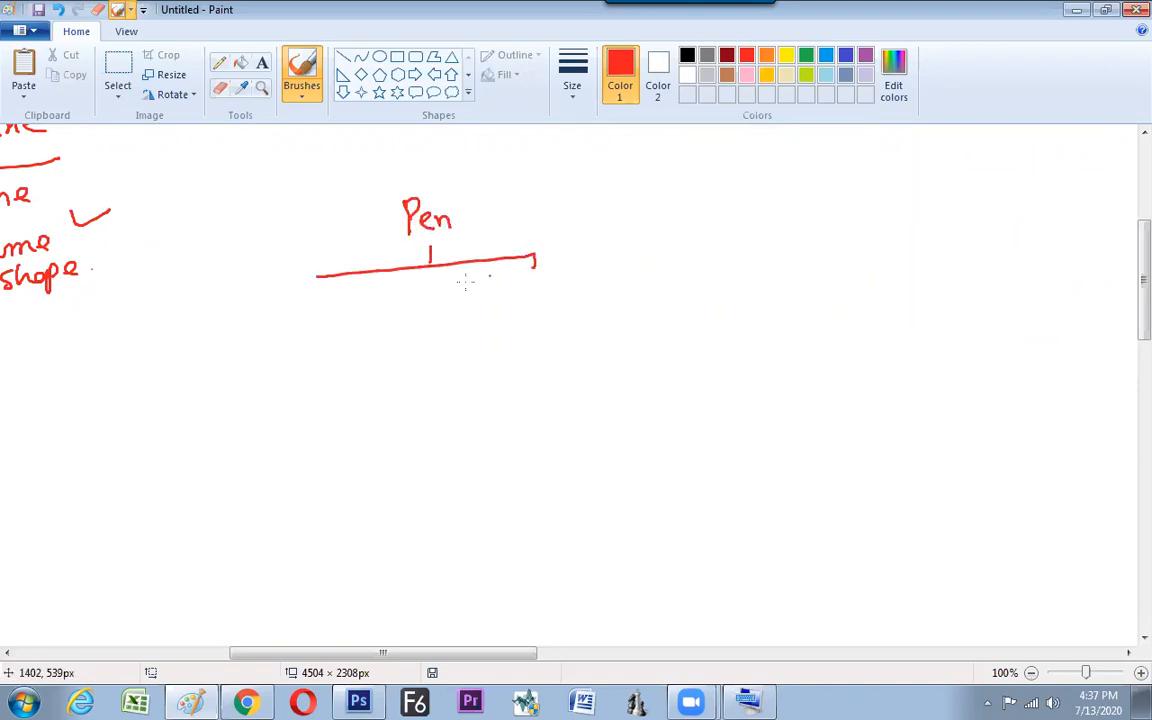
# Label the three branches under Pen "Cursor", "Method" and "Practice"
pyautogui.moveTo(320, 282)
pyautogui.mouseDown()
pyautogui.moveTo(298, 333)
pyautogui.moveTo(337, 321)
pyautogui.moveTo(347, 330)
pyautogui.moveTo(358, 316)
pyautogui.mouseUp()
pyautogui.moveTo(435, 309); pyautogui.dragTo(436, 311)
pyautogui.moveTo(428, 328)
pyautogui.mouseDown()
pyautogui.moveTo(429, 346)
pyautogui.moveTo(469, 341)
pyautogui.mouseUp()
pyautogui.moveTo(459, 330); pyautogui.dragTo(496, 342)
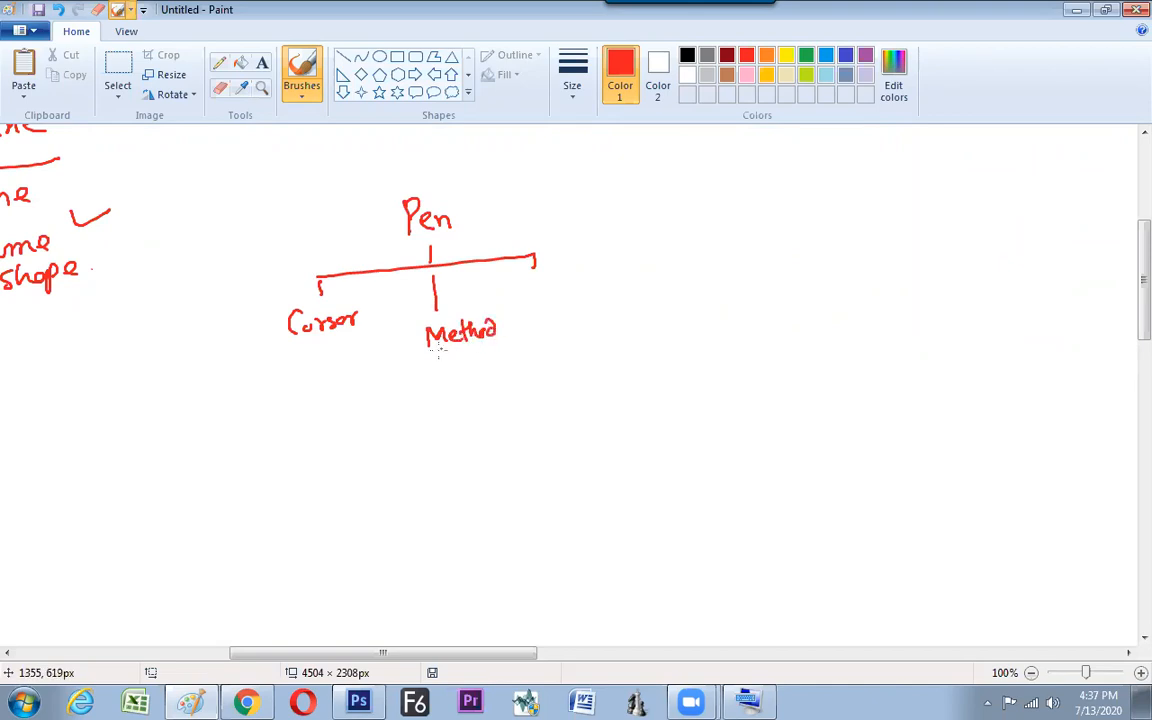
pyautogui.moveTo(545, 287)
pyautogui.mouseDown()
pyautogui.moveTo(600, 257)
pyautogui.moveTo(618, 272)
pyautogui.moveTo(652, 264)
pyautogui.mouseUp()
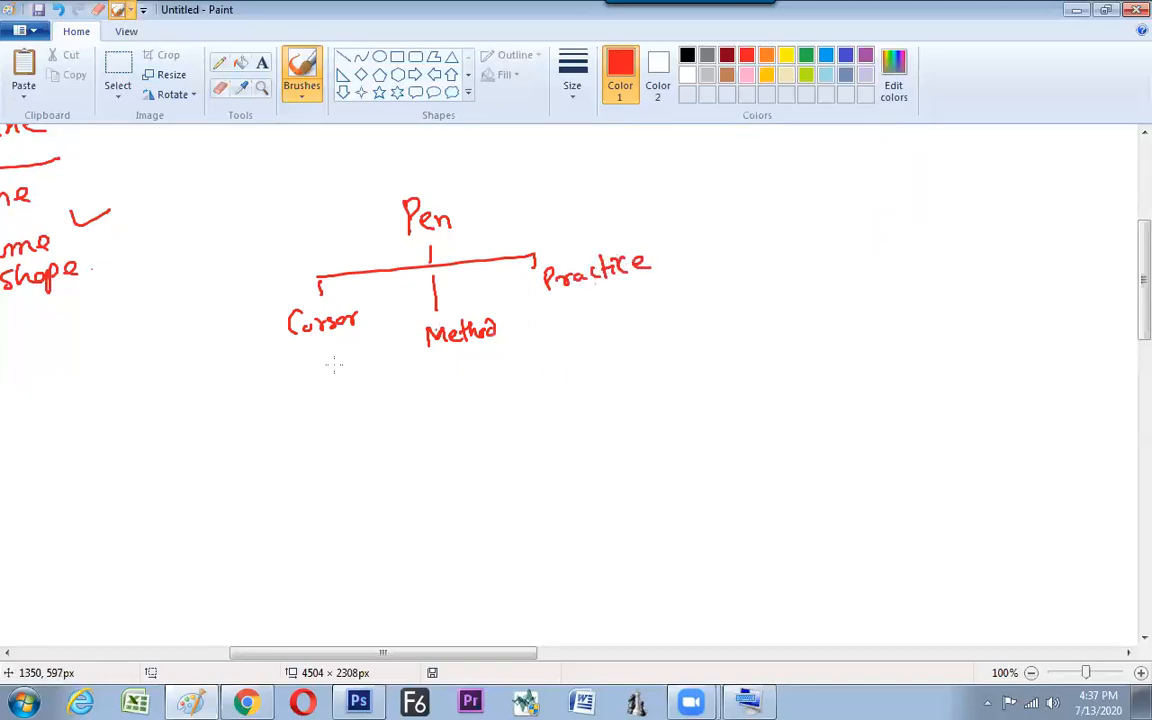
# Draw boxes around Cursor, Method and Practice, and add a boxed "Tips" below Method
pyautogui.moveTo(283, 348)
pyautogui.mouseDown()
pyautogui.moveTo(368, 307)
pyautogui.moveTo(268, 308)
pyautogui.moveTo(275, 348)
pyautogui.mouseUp()
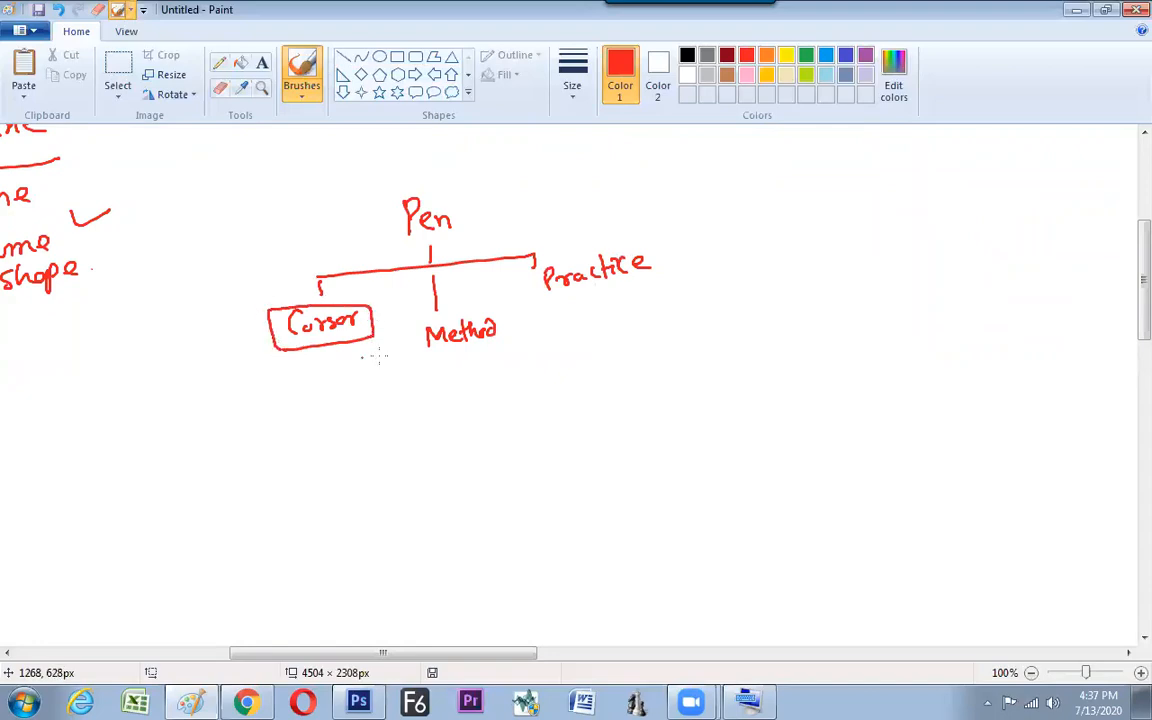
pyautogui.moveTo(420, 322)
pyautogui.mouseDown()
pyautogui.moveTo(502, 301)
pyautogui.moveTo(512, 320)
pyautogui.moveTo(495, 350)
pyautogui.moveTo(425, 364)
pyautogui.moveTo(413, 331)
pyautogui.mouseUp()
pyautogui.moveTo(499, 364)
pyautogui.mouseDown()
pyautogui.moveTo(553, 372)
pyautogui.moveTo(497, 381)
pyautogui.moveTo(492, 366)
pyautogui.moveTo(552, 340)
pyautogui.moveTo(564, 370)
pyautogui.moveTo(514, 398)
pyautogui.mouseUp()
pyautogui.moveTo(553, 296)
pyautogui.mouseDown()
pyautogui.moveTo(660, 244)
pyautogui.moveTo(645, 235)
pyautogui.moveTo(549, 255)
pyautogui.moveTo(543, 290)
pyautogui.mouseUp()
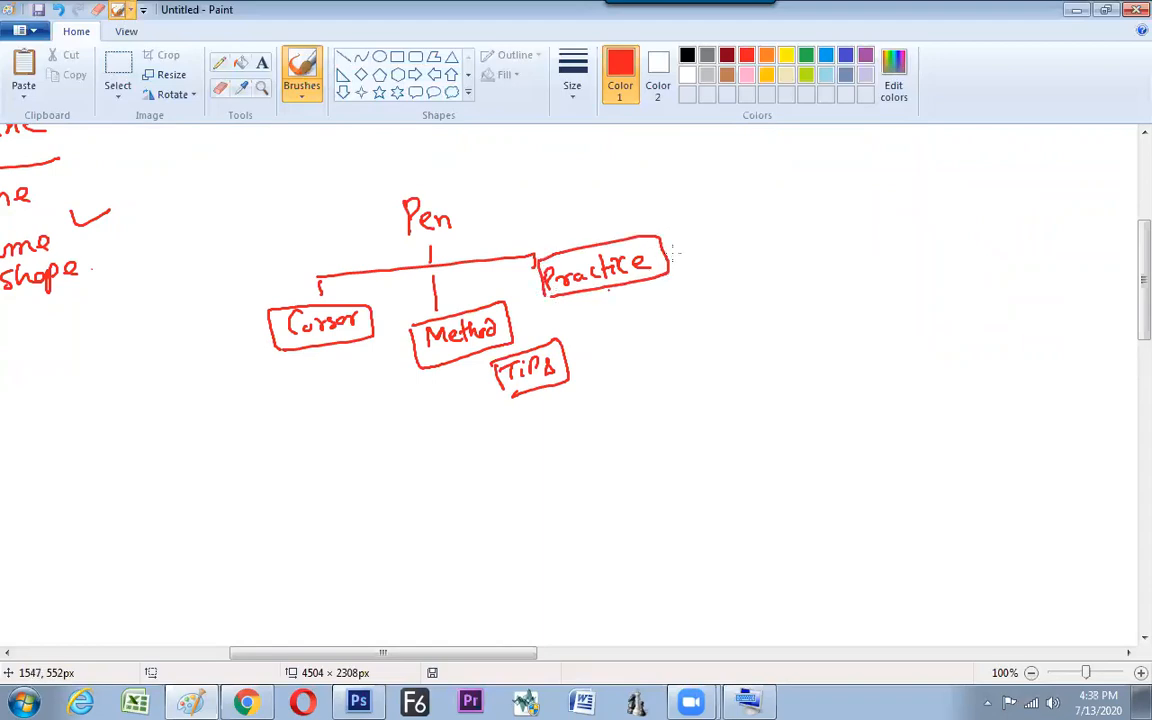
# Branch the Practice box into "GRID", "Text" and "Photo", then circle Photo and tick it
pyautogui.moveTo(667, 254)
pyautogui.mouseDown()
pyautogui.moveTo(708, 251)
pyautogui.moveTo(710, 293)
pyautogui.moveTo(752, 269)
pyautogui.mouseUp()
pyautogui.moveTo(700, 207)
pyautogui.mouseDown()
pyautogui.moveTo(751, 203)
pyautogui.moveTo(747, 180)
pyautogui.moveTo(803, 200)
pyautogui.mouseUp()
pyautogui.moveTo(716, 242)
pyautogui.mouseDown()
pyautogui.moveTo(837, 224)
pyautogui.moveTo(846, 205)
pyautogui.mouseUp()
pyautogui.moveTo(848, 215); pyautogui.dragTo(872, 222)
pyautogui.moveTo(872, 208)
pyautogui.mouseDown()
pyautogui.moveTo(862, 222)
pyautogui.moveTo(881, 218)
pyautogui.mouseUp()
pyautogui.moveTo(873, 207); pyautogui.dragTo(886, 205)
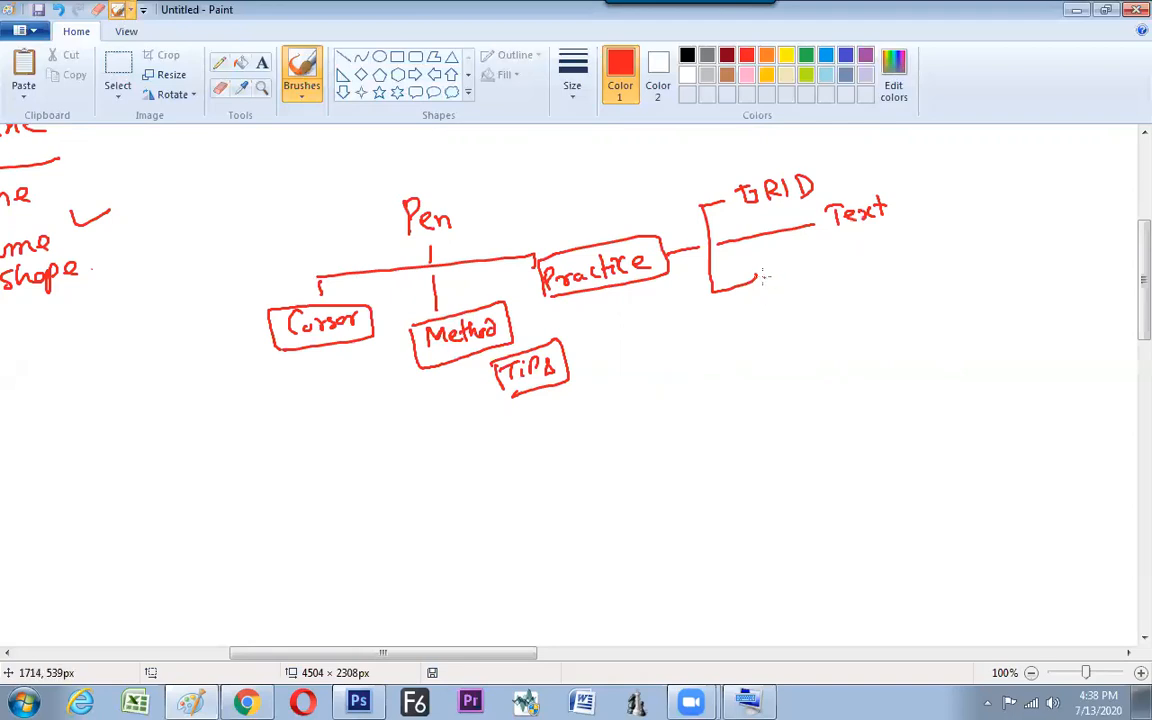
pyautogui.moveTo(783, 277)
pyautogui.mouseDown()
pyautogui.moveTo(798, 252)
pyautogui.moveTo(809, 271)
pyautogui.moveTo(846, 262)
pyautogui.moveTo(772, 282)
pyautogui.moveTo(842, 248)
pyautogui.moveTo(884, 252)
pyautogui.mouseUp()
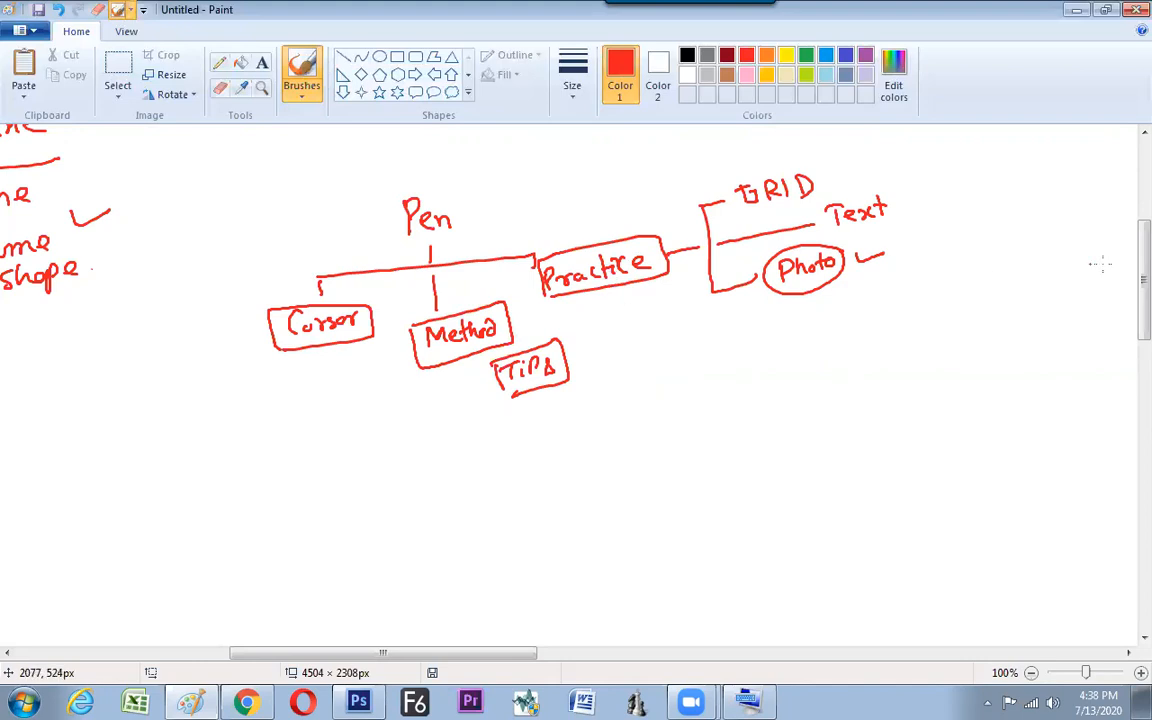
# Write the table headings "Sl. No", "Icon", "When" and "What" in a row below the Pen diagram
pyautogui.scroll(-2, 1124, 270)
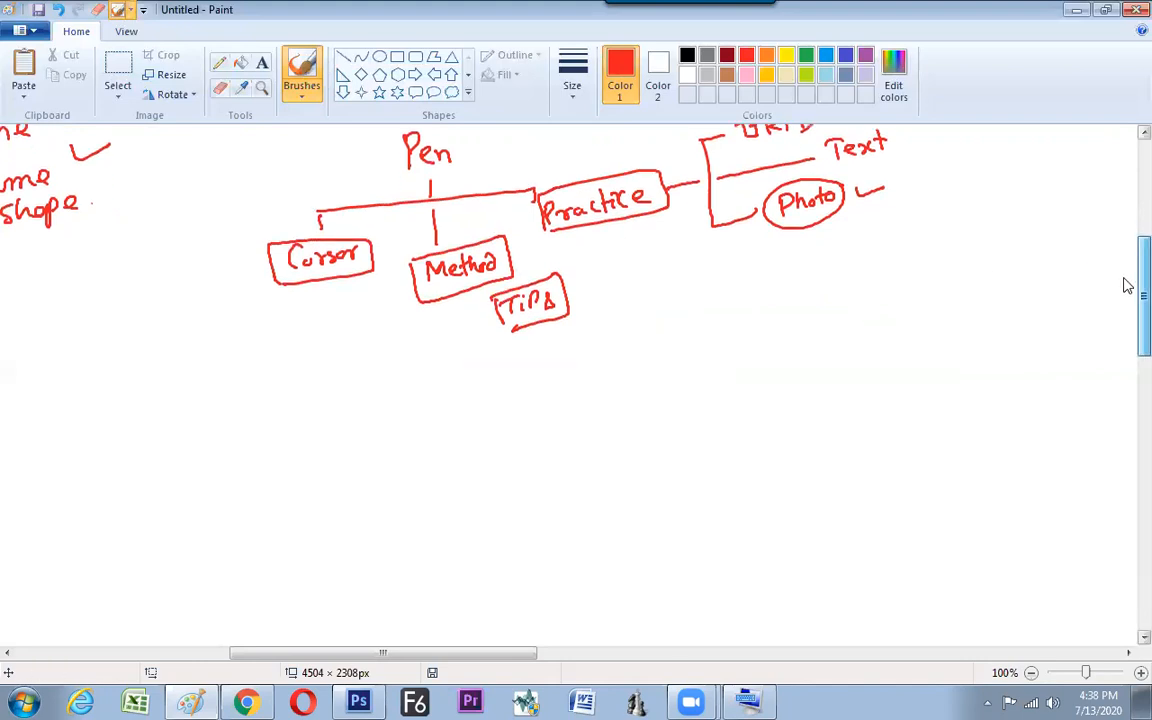
pyautogui.moveTo(174, 379)
pyautogui.mouseDown()
pyautogui.moveTo(160, 391)
pyautogui.moveTo(213, 376)
pyautogui.mouseUp()
pyautogui.click(189, 387)
pyautogui.moveTo(223, 376); pyautogui.dragTo(222, 376)
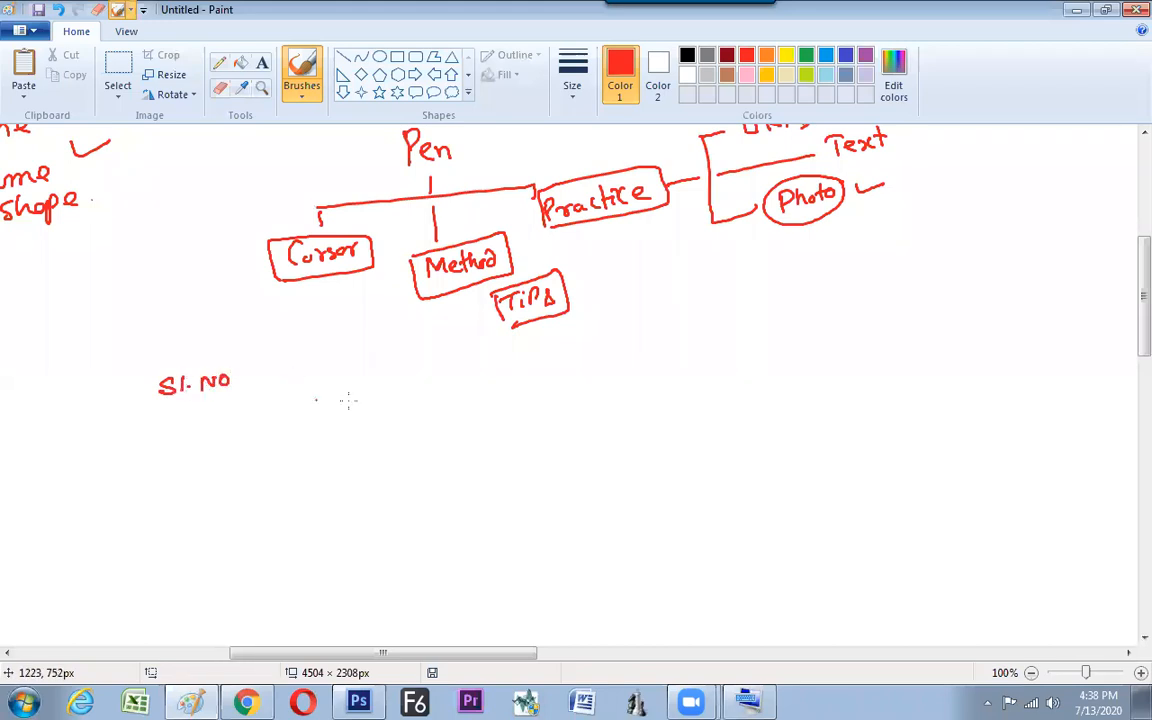
pyautogui.moveTo(337, 366); pyautogui.dragTo(337, 381)
pyautogui.moveTo(353, 368)
pyautogui.mouseDown()
pyautogui.moveTo(354, 380)
pyautogui.moveTo(384, 380)
pyautogui.mouseUp()
pyautogui.moveTo(538, 360); pyautogui.dragTo(565, 370)
pyautogui.moveTo(568, 365); pyautogui.dragTo(598, 370)
pyautogui.moveTo(706, 352)
pyautogui.mouseDown()
pyautogui.moveTo(730, 333)
pyautogui.moveTo(784, 364)
pyautogui.mouseUp()
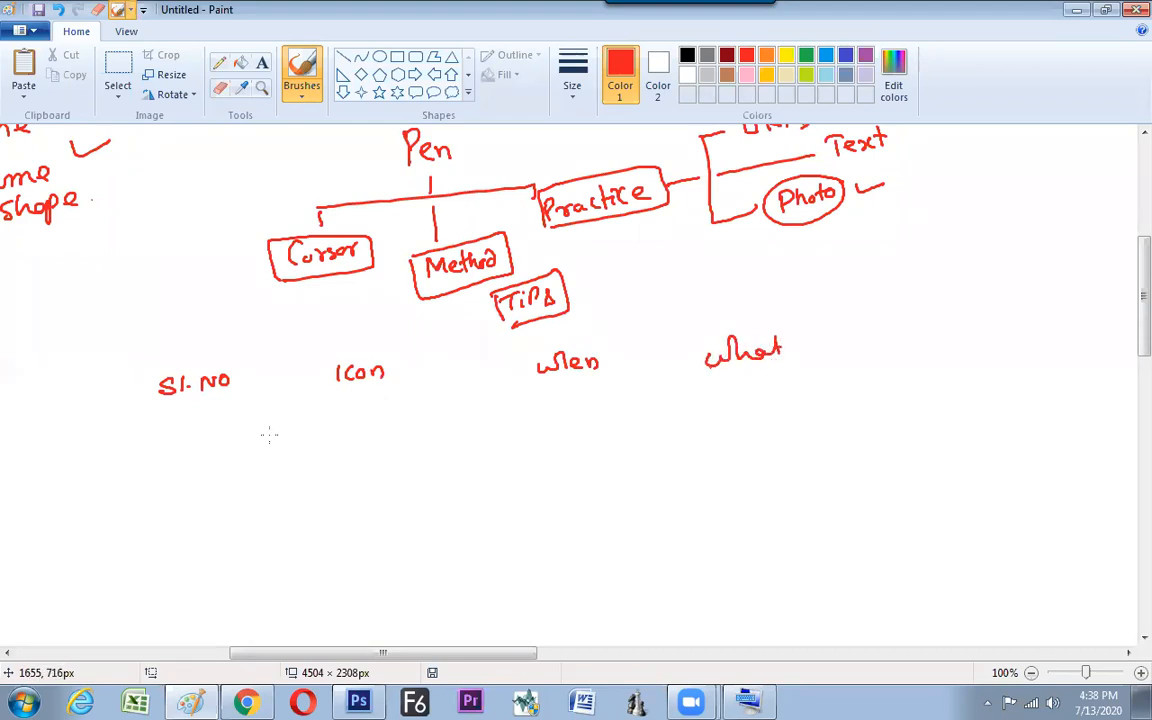
# Rule a horizontal line under the table headings and draw three vertical lines separating the columns
pyautogui.moveTo(134, 420); pyautogui.dragTo(861, 395)
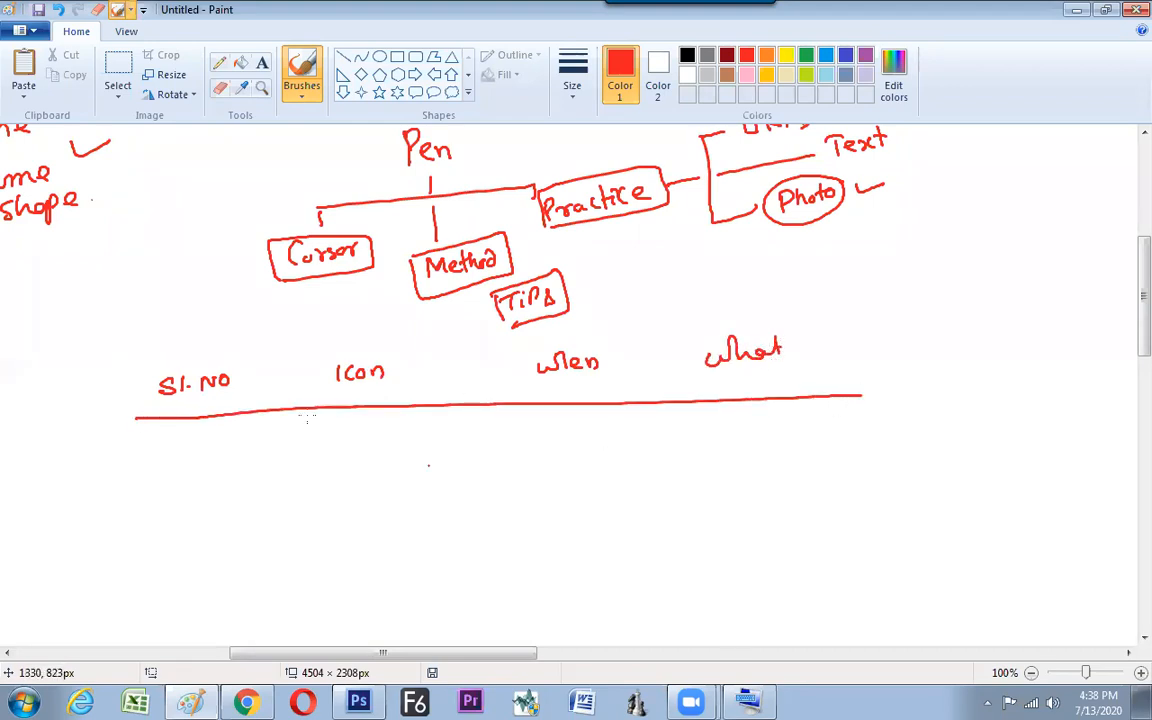
pyautogui.moveTo(256, 360); pyautogui.dragTo(262, 543)
pyautogui.moveTo(405, 347); pyautogui.dragTo(407, 533)
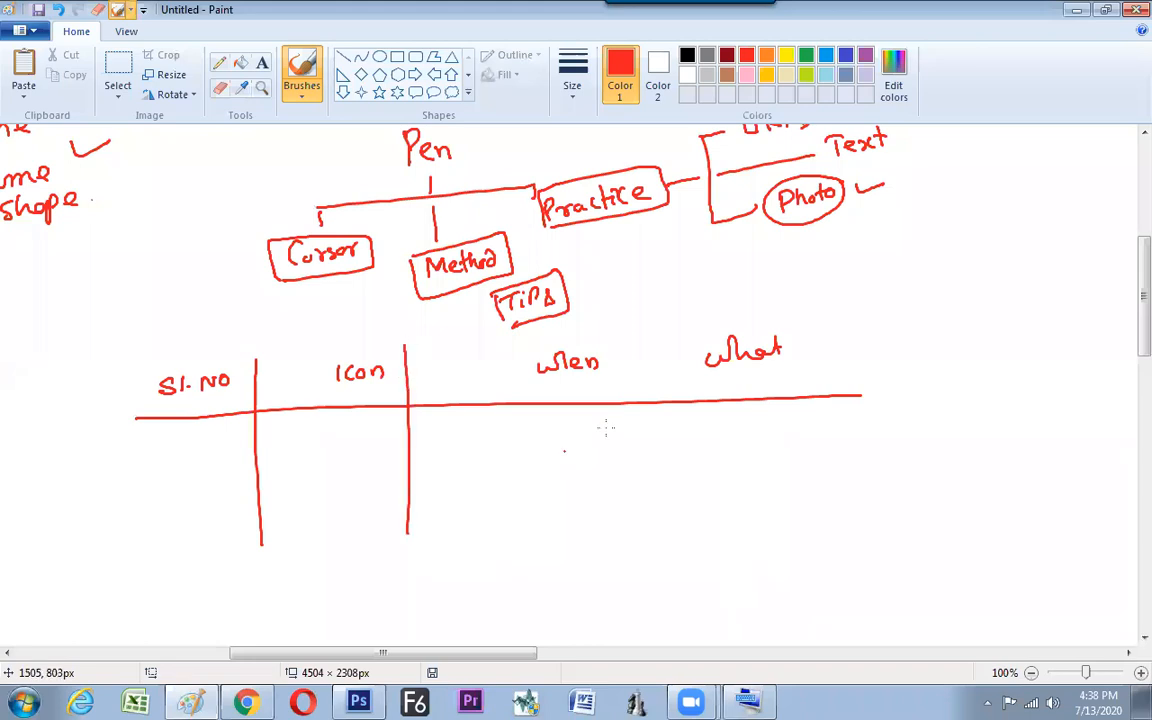
pyautogui.moveTo(687, 328); pyautogui.dragTo(709, 514)
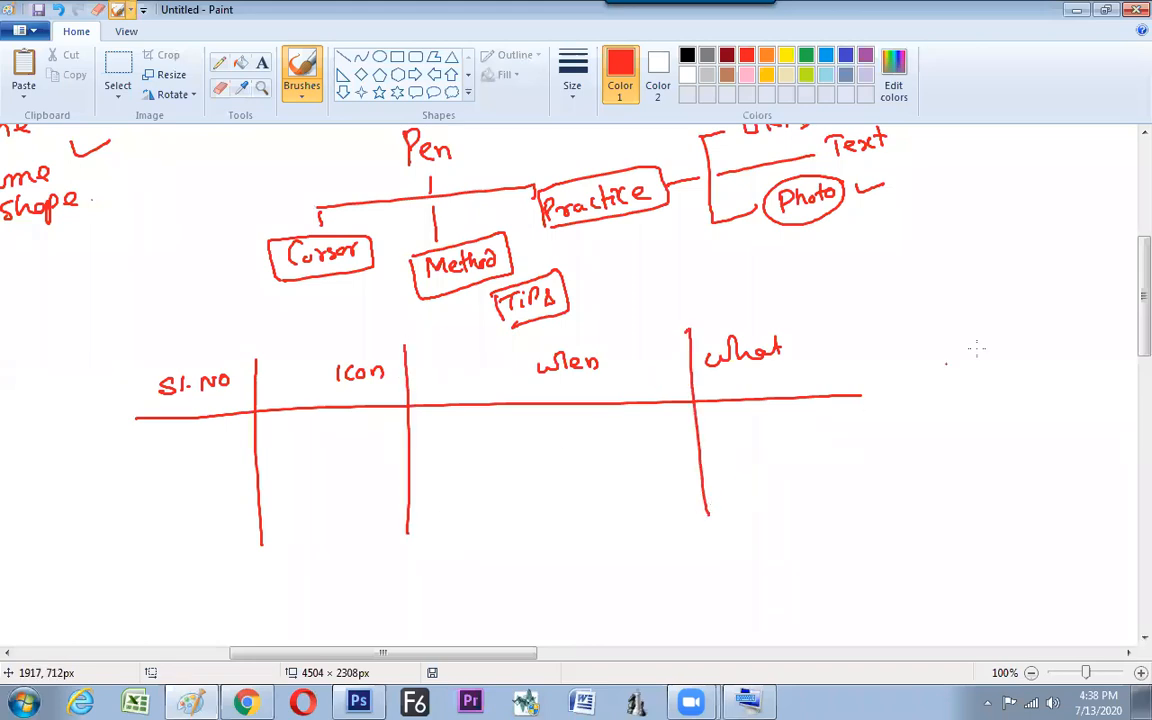
# Switch to Photoshop and create a new blank document with the preset settings, viewed enlarged
pyautogui.scroll(-3, 1124, 310)
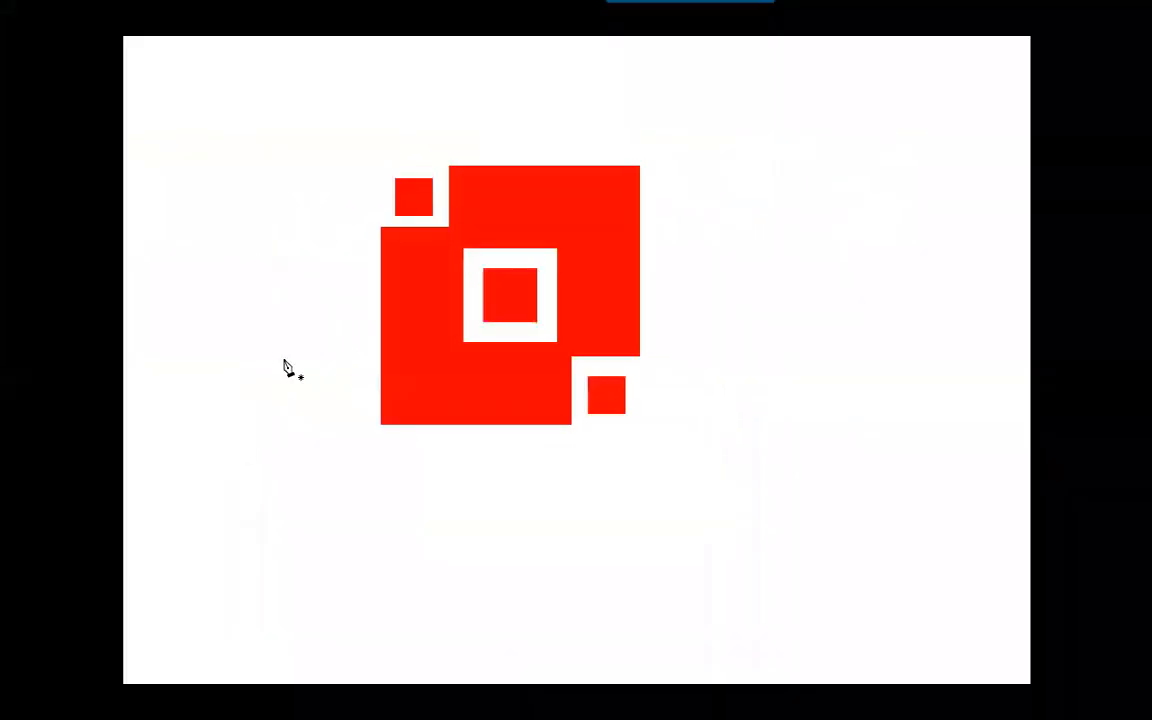
pyautogui.press('f')
pyautogui.press('f')
pyautogui.press('f')
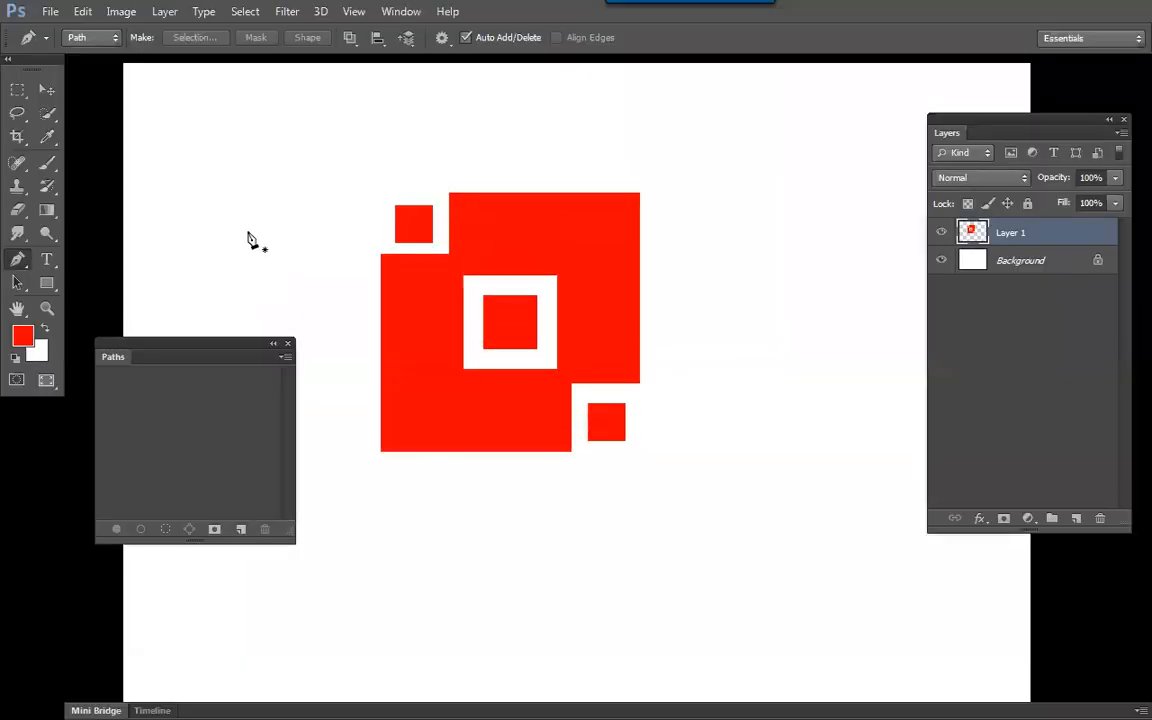
pyautogui.hotkey('ctrl', 'n')
pyautogui.press('Return')
pyautogui.hotkey('ctrl', '+')
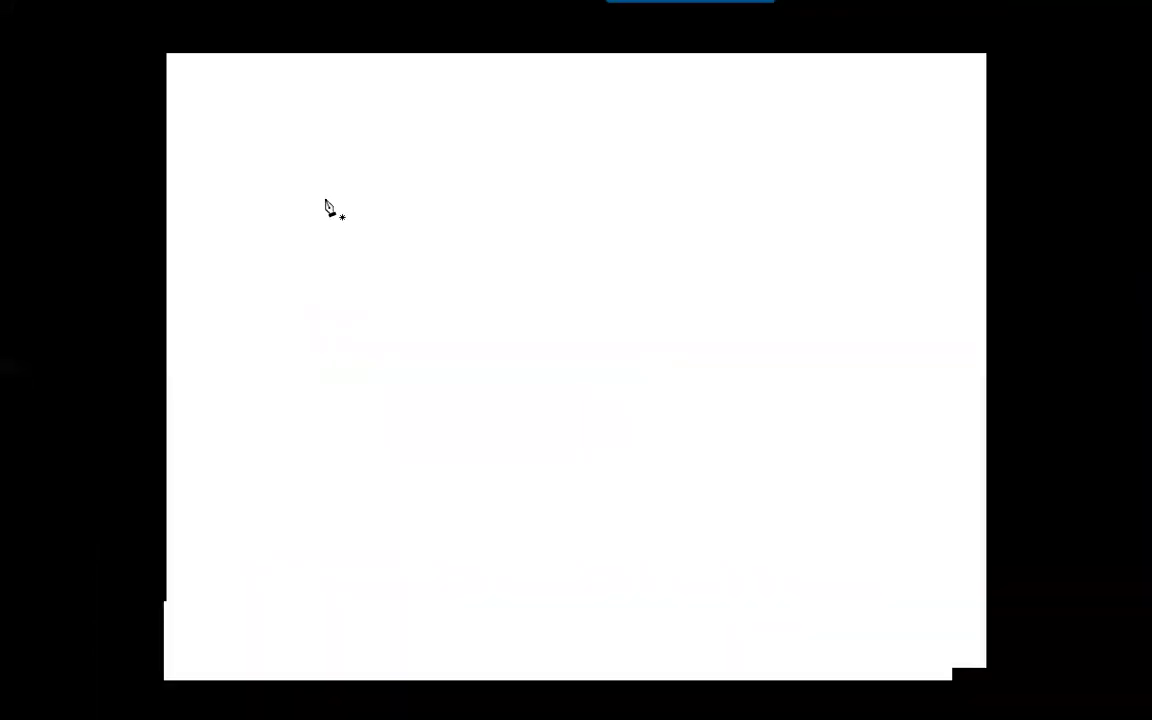
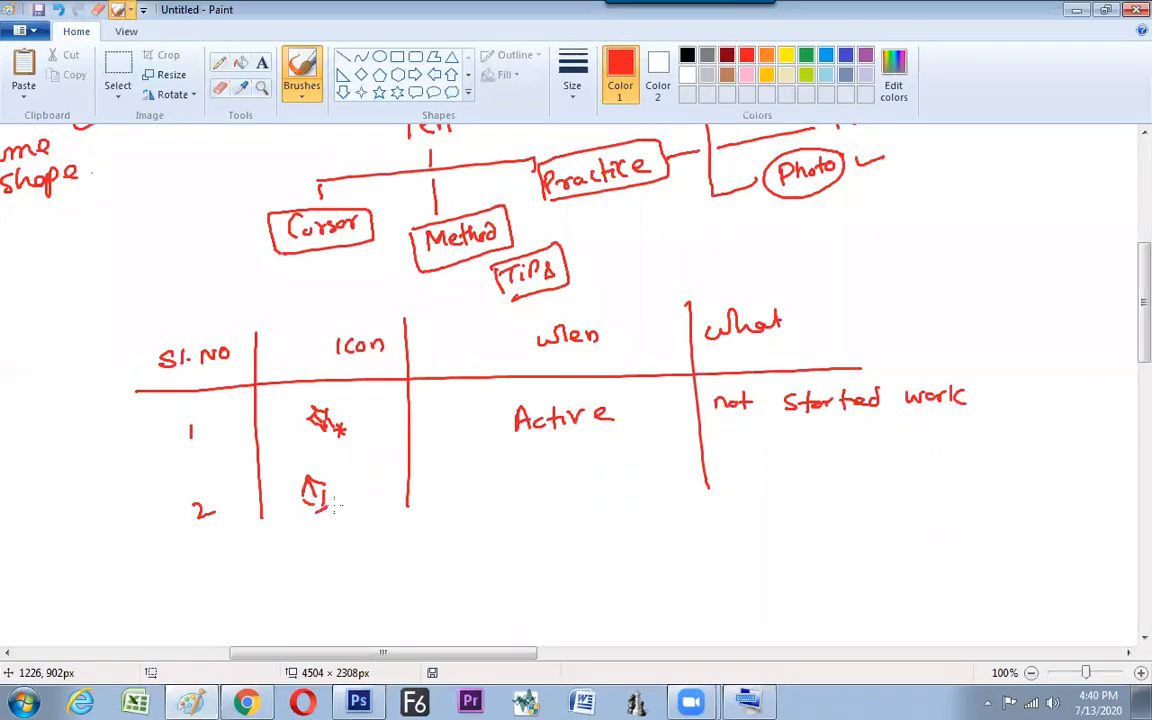
# Fill table row 2 with "On working" under When and "after first click" under What
pyautogui.moveTo(499, 488); pyautogui.dragTo(522, 477)
pyautogui.hotkey('ctrl', 'z')
pyautogui.hotkey('ctrl', 'z')
pyautogui.moveTo(515, 495)
pyautogui.mouseDown()
pyautogui.moveTo(576, 484)
pyautogui.moveTo(583, 497)
pyautogui.moveTo(606, 478)
pyautogui.moveTo(663, 474)
pyautogui.mouseUp()
pyautogui.moveTo(747, 472)
pyautogui.mouseDown()
pyautogui.moveTo(783, 478)
pyautogui.moveTo(791, 460)
pyautogui.moveTo(838, 482)
pyautogui.moveTo(859, 462)
pyautogui.moveTo(877, 462)
pyautogui.moveTo(876, 473)
pyautogui.moveTo(942, 462)
pyautogui.moveTo(948, 444)
pyautogui.moveTo(985, 456)
pyautogui.mouseUp()
# Switch to Photoshop and extend the open path with two more Pen tool points, forming a bent two-segment line
pyautogui.hotkey('alt', 'Tab')
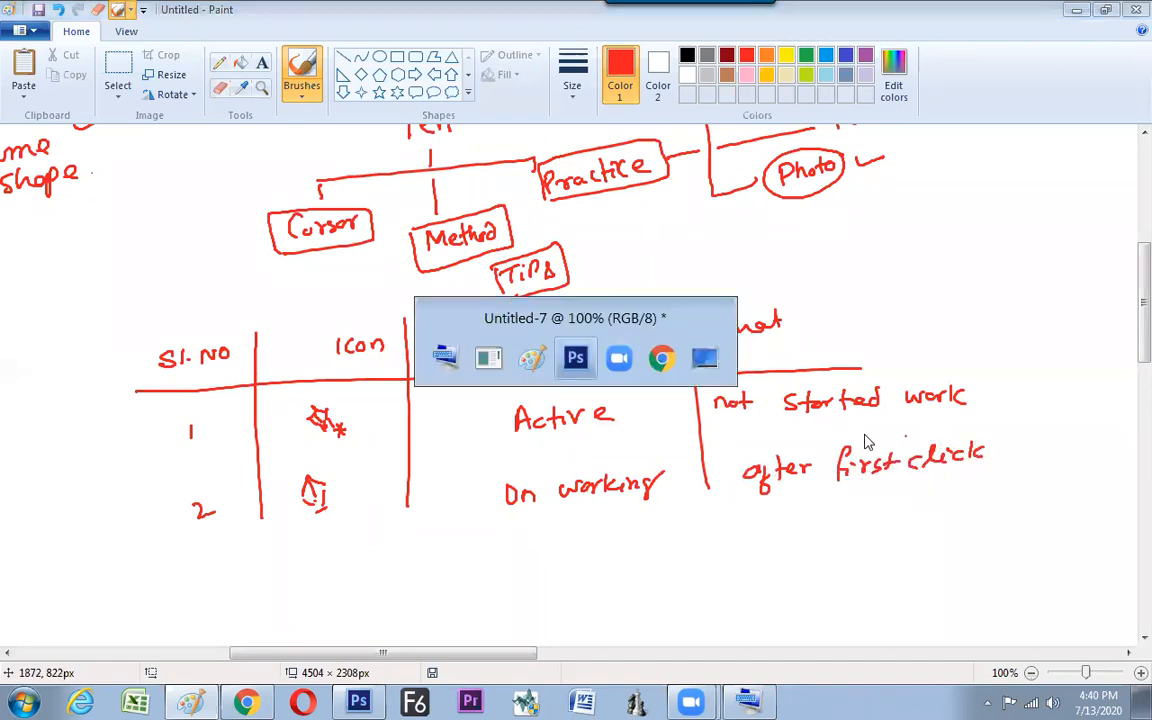
pyautogui.click(553, 190)
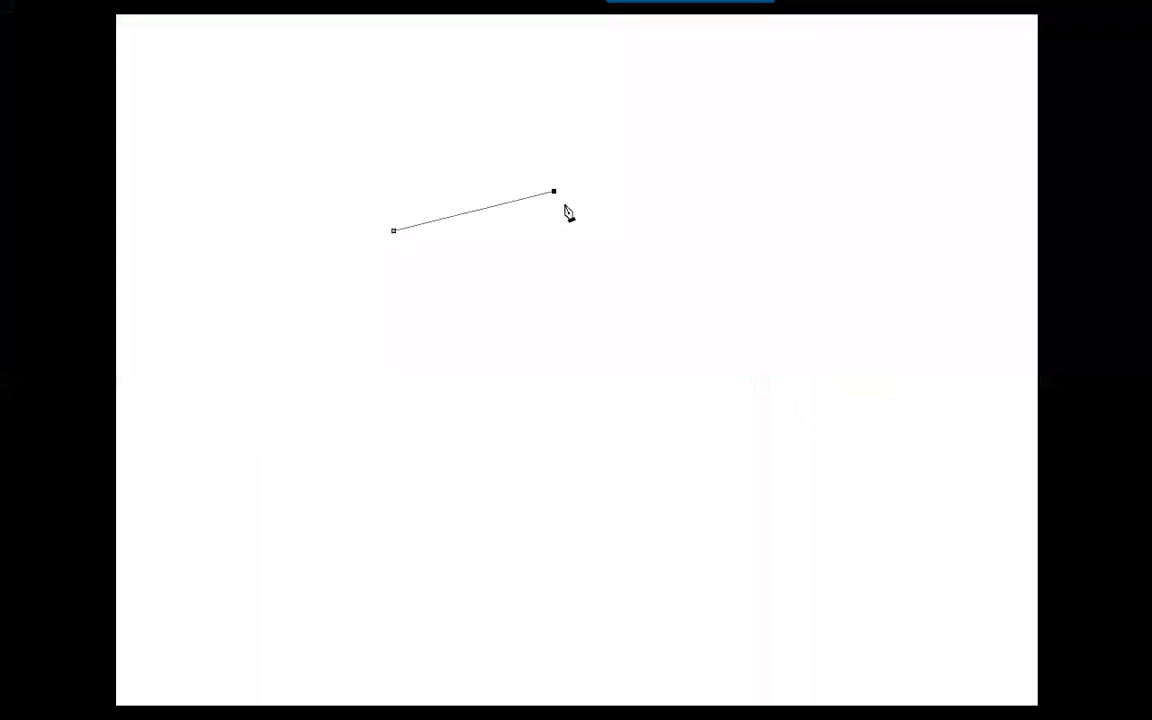
pyautogui.click(594, 312)
# Switch to Paint, start row 3 with the number 3 and a pen-with-slash icon, and extend the column lines
pyautogui.hotkey('alt', 'Tab')
pyautogui.moveTo(304, 553); pyautogui.dragTo(322, 584)
pyautogui.moveTo(256, 523)
pyautogui.mouseDown()
pyautogui.moveTo(252, 577)
pyautogui.moveTo(206, 578)
pyautogui.mouseUp()
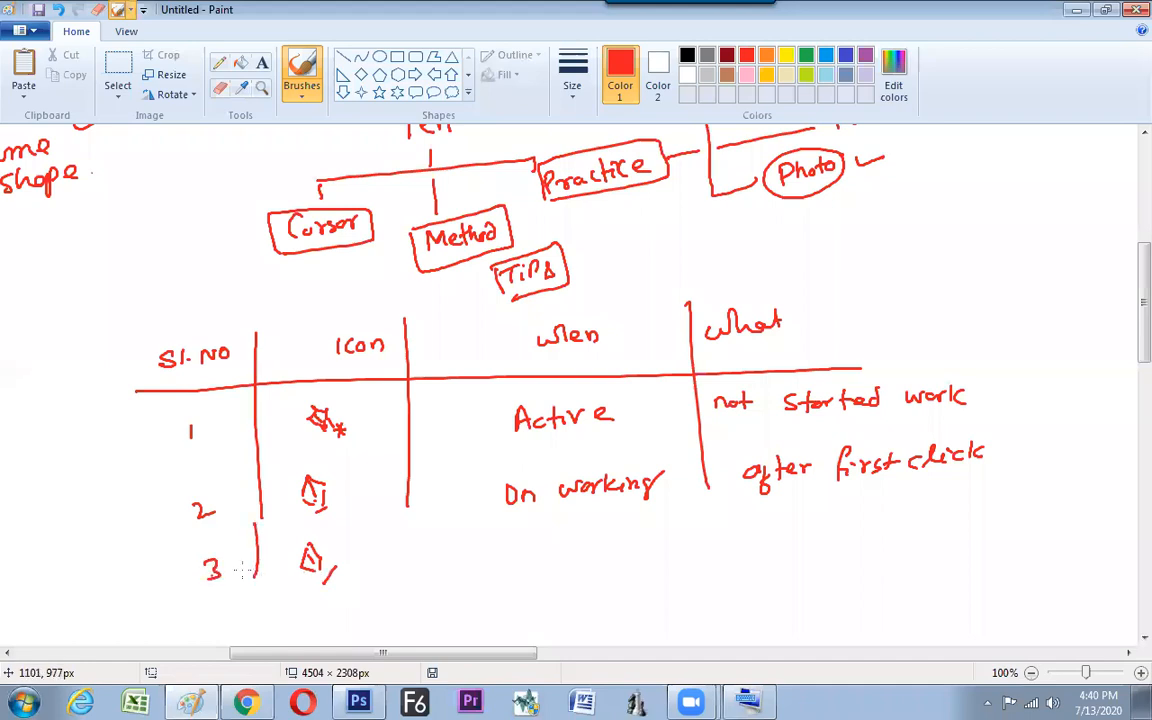
pyautogui.moveTo(412, 511); pyautogui.dragTo(412, 575)
# Fill row 3 with "on last point" in red and "It Continue ...", writing Continue in light blue
pyautogui.moveTo(515, 550); pyautogui.dragTo(540, 552)
pyautogui.moveTo(558, 530)
pyautogui.mouseDown()
pyautogui.moveTo(561, 550)
pyautogui.moveTo(587, 550)
pyautogui.mouseUp()
pyautogui.moveTo(601, 532)
pyautogui.mouseDown()
pyautogui.moveTo(649, 536)
pyautogui.moveTo(631, 552)
pyautogui.moveTo(645, 534)
pyautogui.moveTo(689, 550)
pyautogui.mouseUp()
pyautogui.moveTo(682, 535); pyautogui.dragTo(700, 531)
pyautogui.moveTo(707, 487)
pyautogui.mouseDown()
pyautogui.moveTo(716, 543)
pyautogui.moveTo(765, 541)
pyautogui.mouseUp()
pyautogui.click(826, 55)
pyautogui.moveTo(832, 520)
pyautogui.mouseDown()
pyautogui.moveTo(830, 540)
pyautogui.moveTo(842, 530)
pyautogui.mouseUp()
pyautogui.moveTo(849, 538)
pyautogui.mouseDown()
pyautogui.moveTo(897, 514)
pyautogui.moveTo(940, 524)
pyautogui.mouseUp()
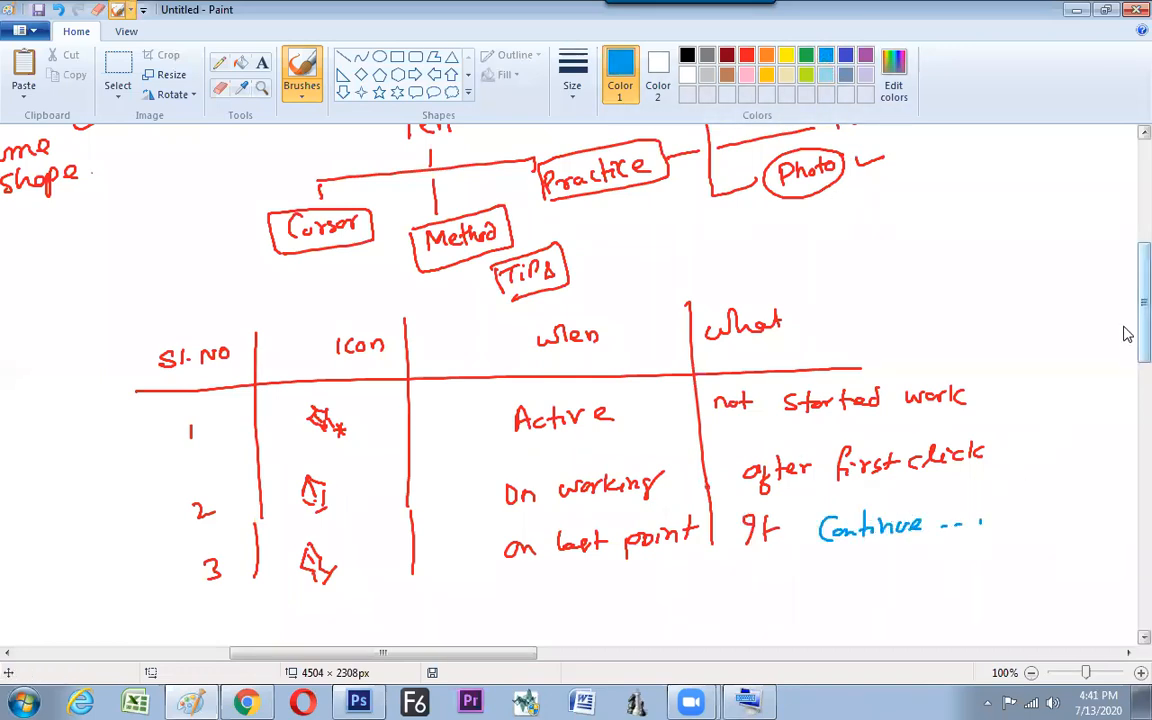
# Write row number 4 in blue, then switch to Photoshop and add an anchor point midway along the second path segment
pyautogui.scroll(-2, 1124, 345)
pyautogui.moveTo(197, 517); pyautogui.dragTo(204, 528)
pyautogui.hotkey('alt', 'Tab')
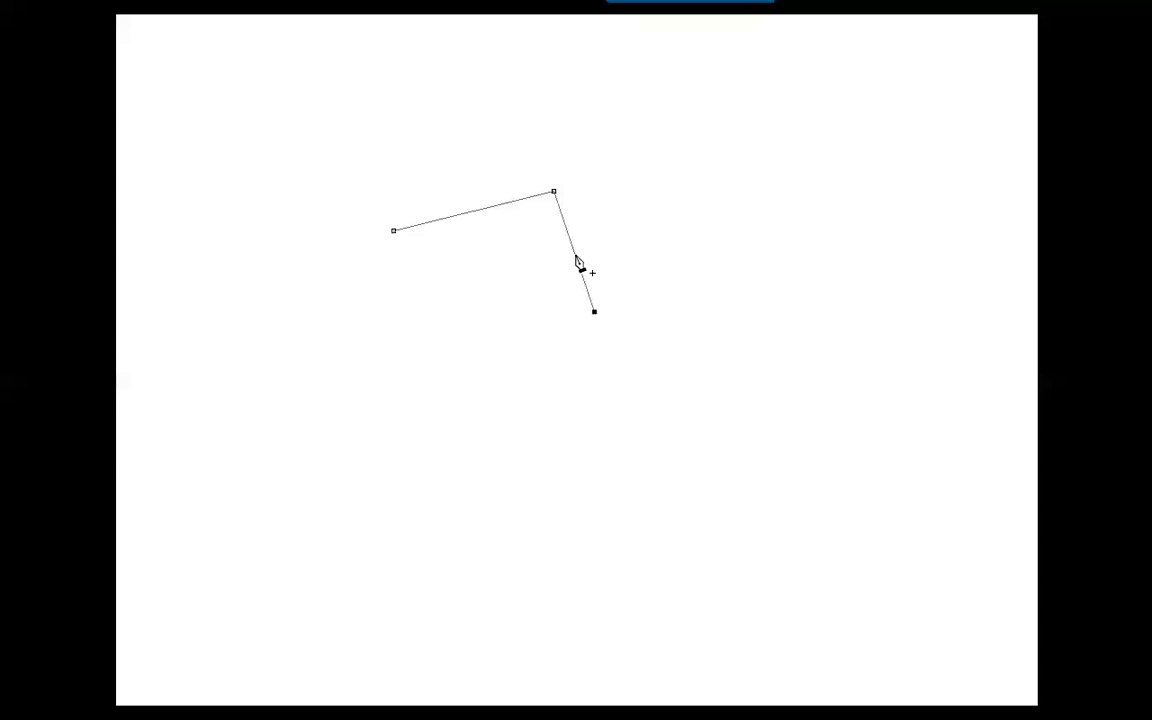
pyautogui.moveTo(575, 253); pyautogui.dragTo(581, 282)
# Switch to Paint, draw a pen-with-plus icon in row 4 and write "over the Path" under When
pyautogui.hotkey('alt', 'Tab')
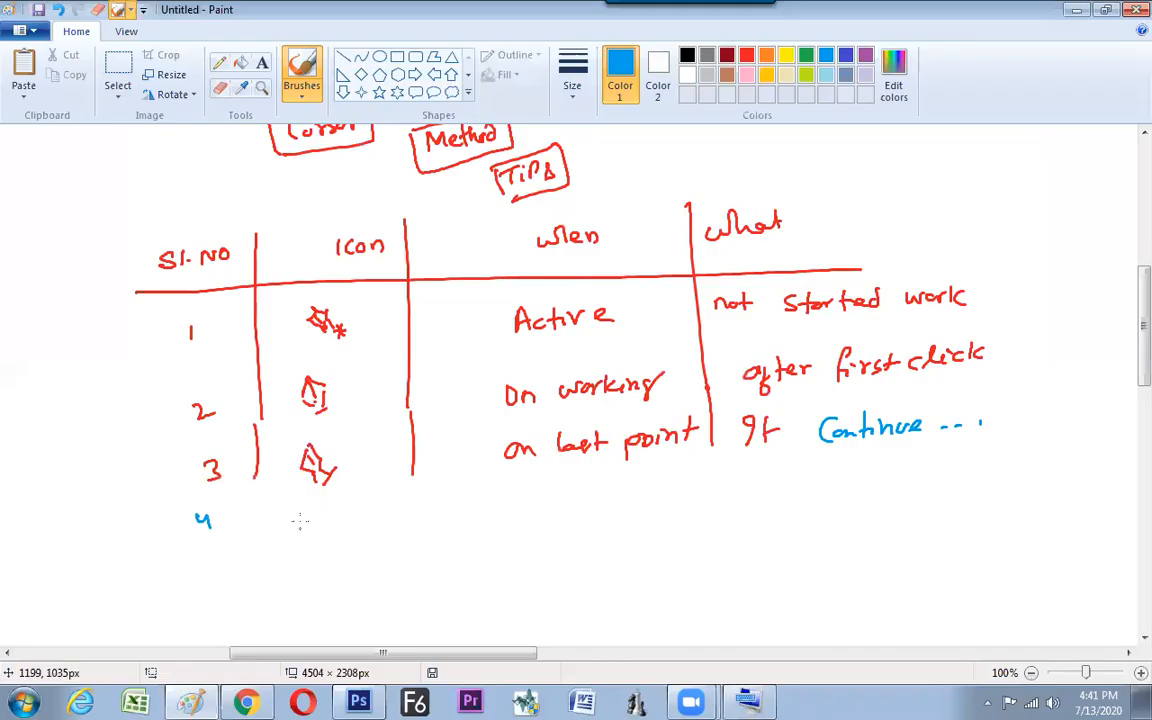
pyautogui.moveTo(300, 505)
pyautogui.mouseDown()
pyautogui.moveTo(327, 516)
pyautogui.moveTo(320, 545)
pyautogui.moveTo(312, 537)
pyautogui.moveTo(343, 541)
pyautogui.moveTo(337, 549)
pyautogui.mouseUp()
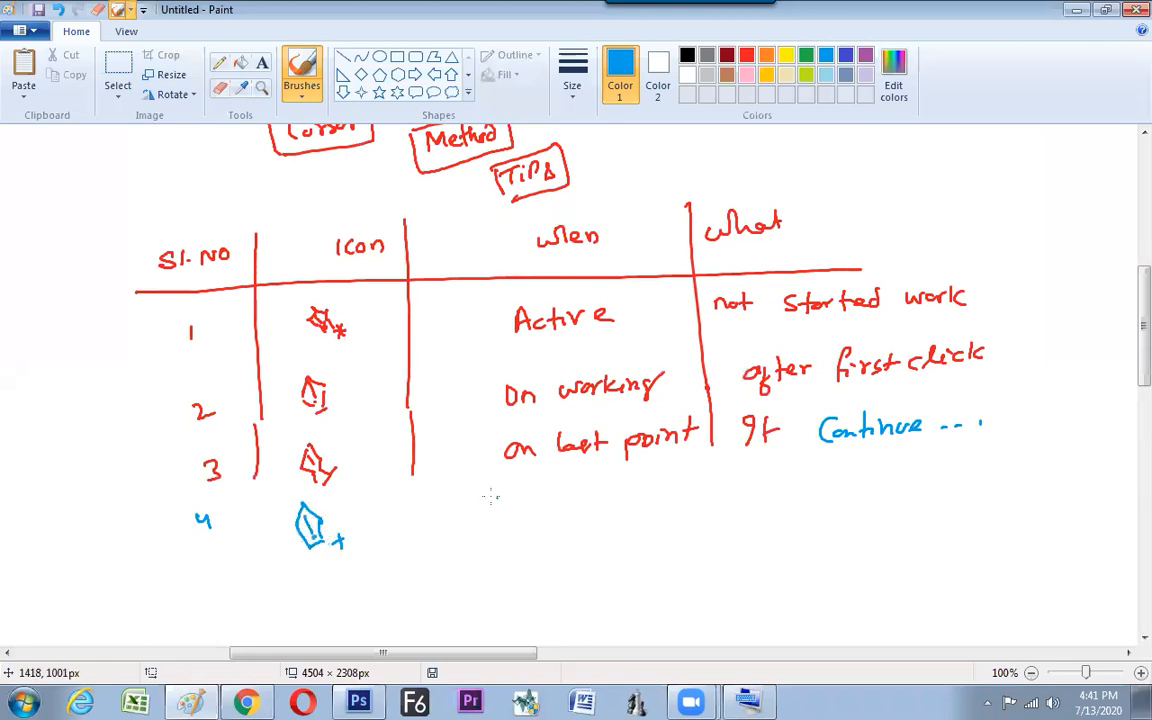
pyautogui.moveTo(413, 477); pyautogui.dragTo(417, 542)
pyautogui.moveTo(491, 510)
pyautogui.mouseDown()
pyautogui.moveTo(484, 521)
pyautogui.moveTo(519, 506)
pyautogui.moveTo(578, 516)
pyautogui.mouseUp()
pyautogui.moveTo(572, 505); pyautogui.dragTo(610, 509)
pyautogui.moveTo(506, 508); pyautogui.dragTo(548, 500)
pyautogui.moveTo(641, 510)
pyautogui.mouseDown()
pyautogui.moveTo(648, 483)
pyautogui.moveTo(672, 503)
pyautogui.moveTo(690, 500)
pyautogui.mouseUp()
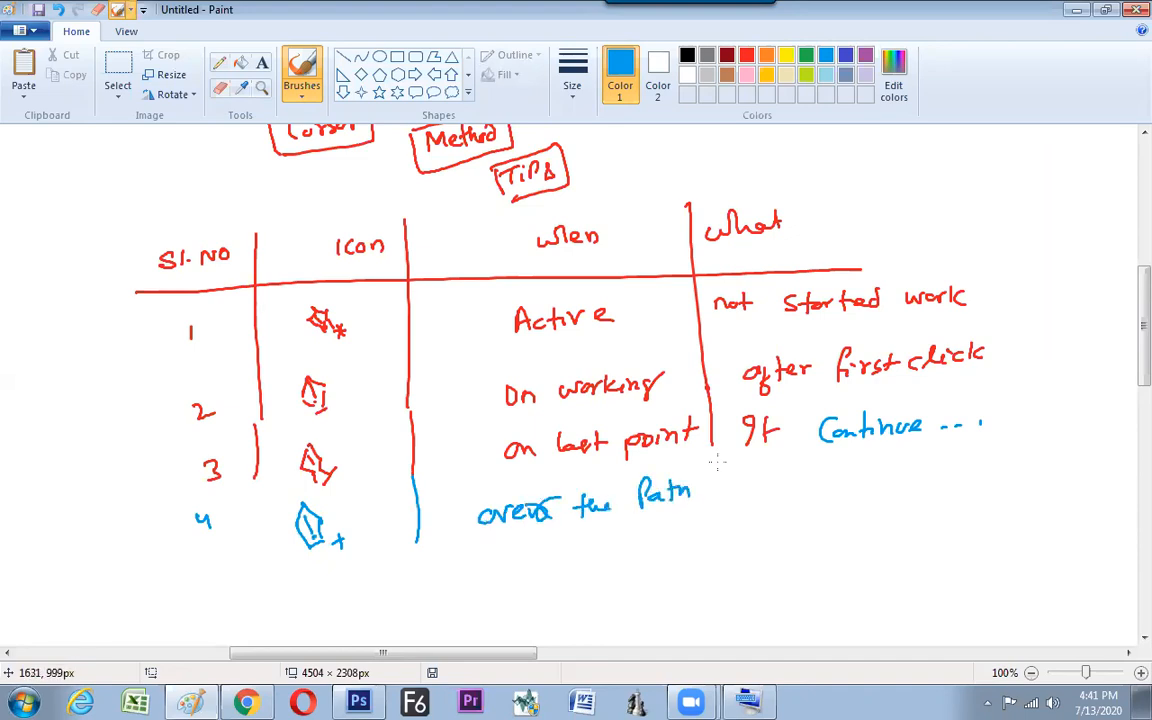
# Extend the last column line and write "It add Point" under What in row 4
pyautogui.moveTo(714, 446)
pyautogui.mouseDown()
pyautogui.moveTo(721, 502)
pyautogui.moveTo(782, 500)
pyautogui.mouseUp()
pyautogui.moveTo(779, 492); pyautogui.dragTo(803, 489)
pyautogui.moveTo(839, 479); pyautogui.dragTo(849, 490)
pyautogui.moveTo(858, 480); pyautogui.dragTo(921, 493)
pyautogui.moveTo(921, 466)
pyautogui.mouseDown()
pyautogui.moveTo(928, 480)
pyautogui.moveTo(946, 475)
pyautogui.mouseUp()
pyautogui.moveTo(957, 474); pyautogui.dragTo(975, 483)
pyautogui.moveTo(984, 460); pyautogui.dragTo(985, 472)
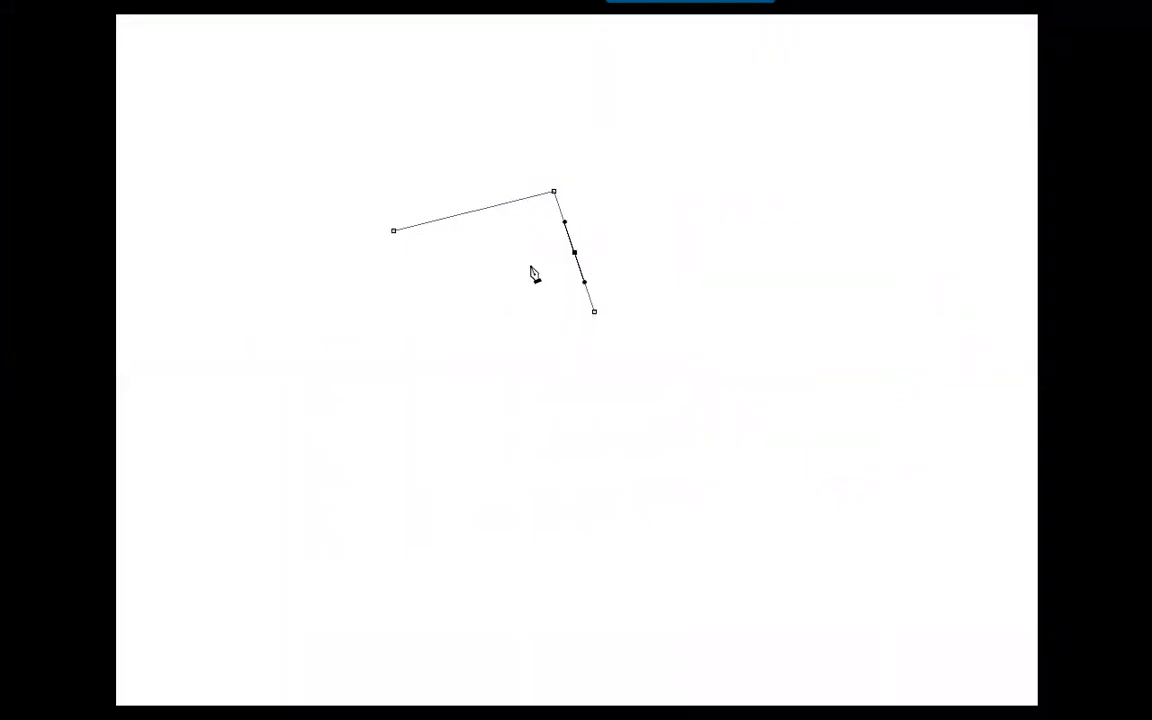
# In Photoshop, delete the added anchor point and the corner point of the path, then return to Paint
pyautogui.click(578, 262)
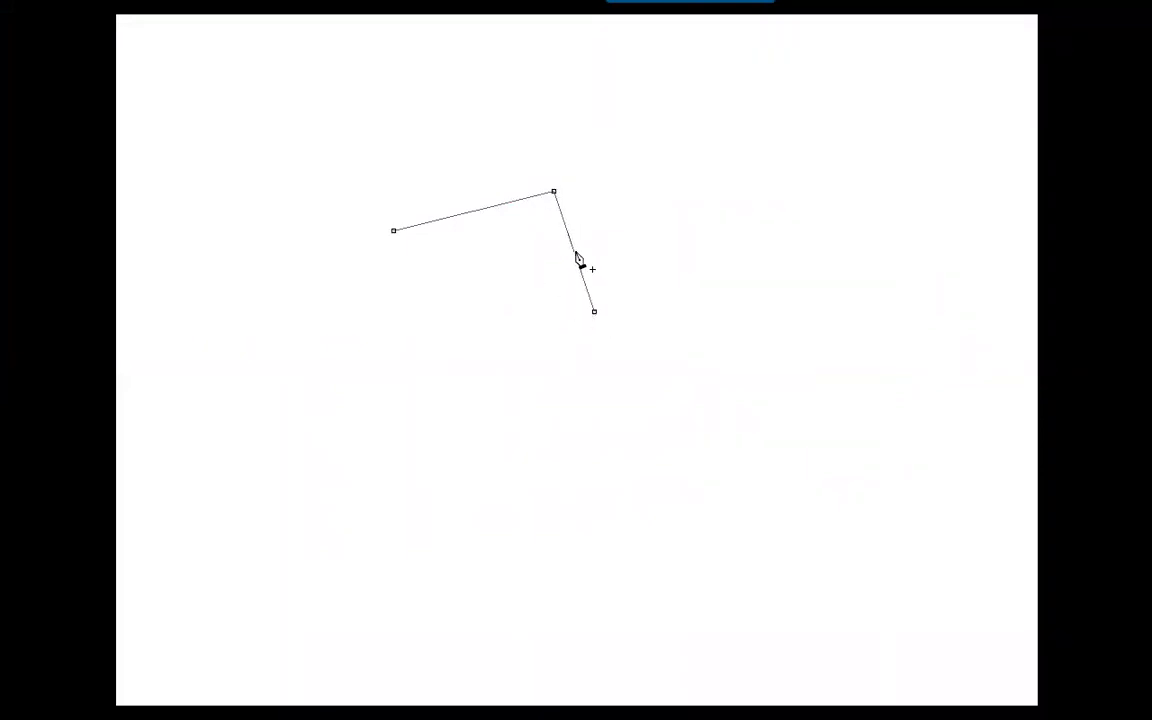
pyautogui.click(555, 192)
pyautogui.hotkey('alt', 'Tab')
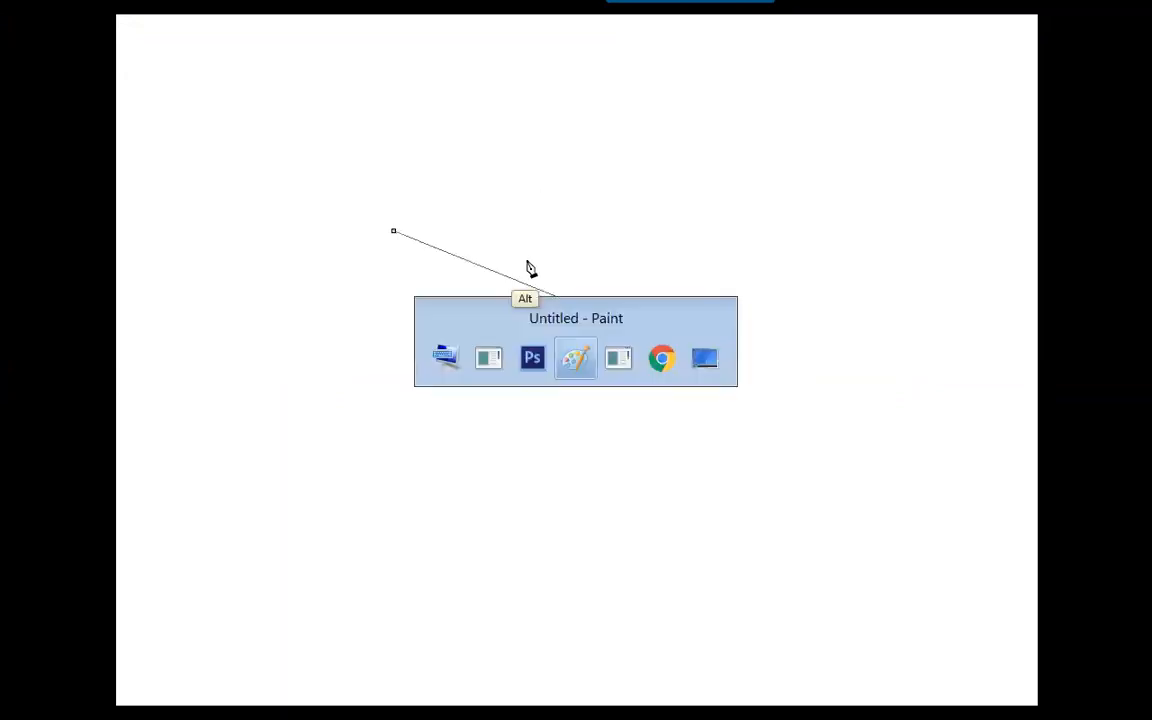
# Start row 5 in blue with a circled 5, a pen-with-minus icon and "over any Point" under When
pyautogui.moveTo(212, 569)
pyautogui.mouseDown()
pyautogui.moveTo(195, 571)
pyautogui.moveTo(196, 598)
pyautogui.moveTo(214, 568)
pyautogui.mouseUp()
pyautogui.moveTo(324, 572)
pyautogui.mouseDown()
pyautogui.moveTo(309, 586)
pyautogui.moveTo(320, 598)
pyautogui.mouseUp()
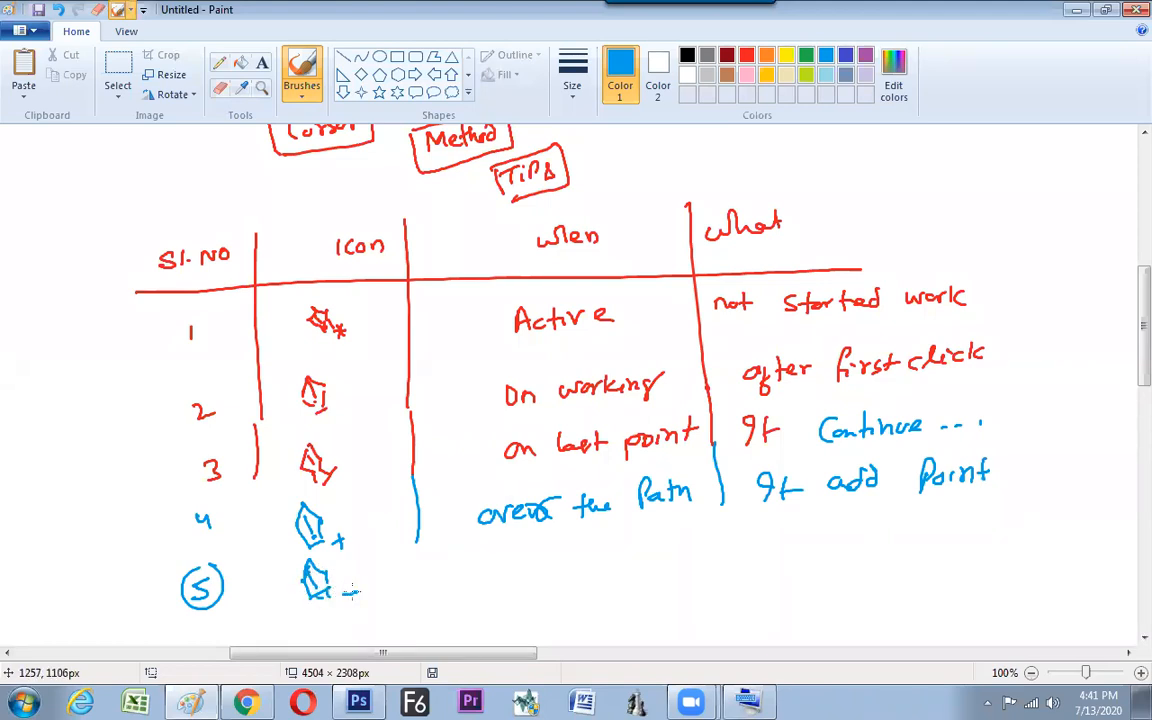
pyautogui.moveTo(462, 557)
pyautogui.mouseDown()
pyautogui.moveTo(522, 563)
pyautogui.moveTo(590, 553)
pyautogui.moveTo(603, 560)
pyautogui.moveTo(598, 575)
pyautogui.moveTo(640, 533)
pyautogui.moveTo(650, 552)
pyautogui.moveTo(697, 556)
pyautogui.mouseUp()
pyautogui.moveTo(688, 545); pyautogui.dragTo(705, 545)
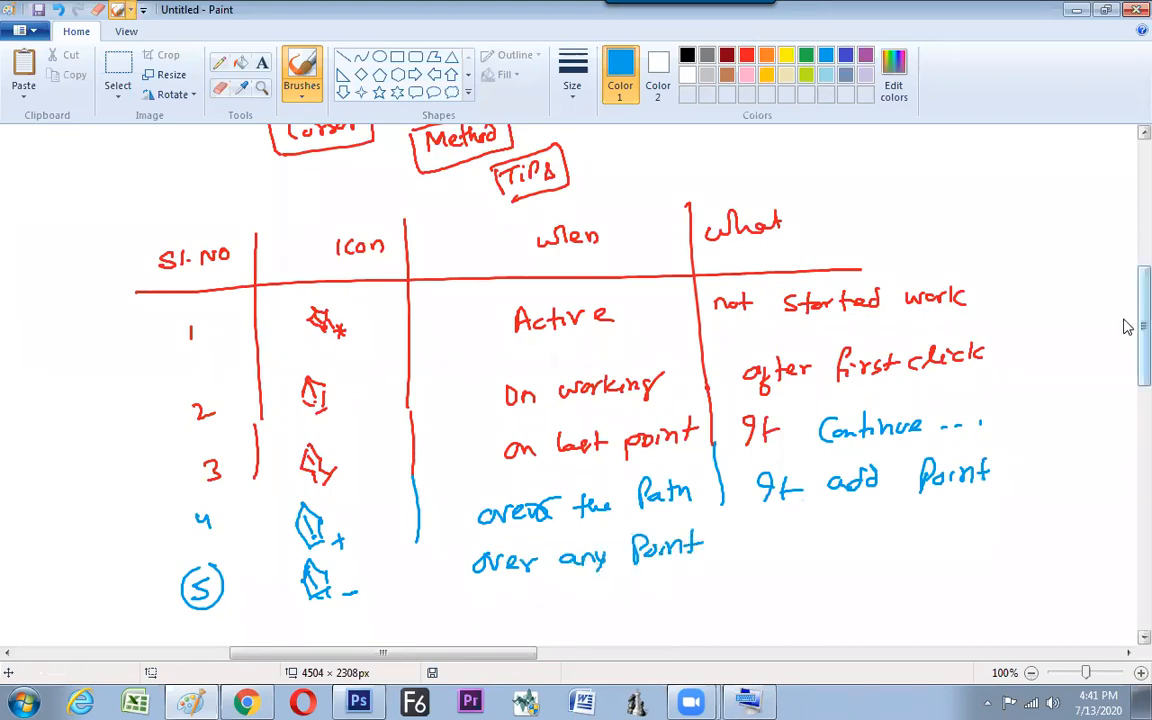
# In red, add "except 1st & last" beneath "over any Point" and extend the last column line
pyautogui.scroll(-2, 1124, 327)
pyautogui.click(746, 56)
pyautogui.moveTo(517, 508)
pyautogui.mouseDown()
pyautogui.moveTo(595, 496)
pyautogui.moveTo(597, 520)
pyautogui.moveTo(642, 506)
pyautogui.moveTo(653, 488)
pyautogui.moveTo(691, 487)
pyautogui.mouseUp()
pyautogui.moveTo(702, 475)
pyautogui.mouseDown()
pyautogui.moveTo(701, 499)
pyautogui.moveTo(717, 498)
pyautogui.mouseUp()
pyautogui.moveTo(724, 486)
pyautogui.mouseDown()
pyautogui.moveTo(718, 501)
pyautogui.moveTo(734, 496)
pyautogui.mouseUp()
pyautogui.moveTo(727, 489); pyautogui.dragTo(738, 486)
pyautogui.moveTo(730, 412); pyautogui.dragTo(743, 487)
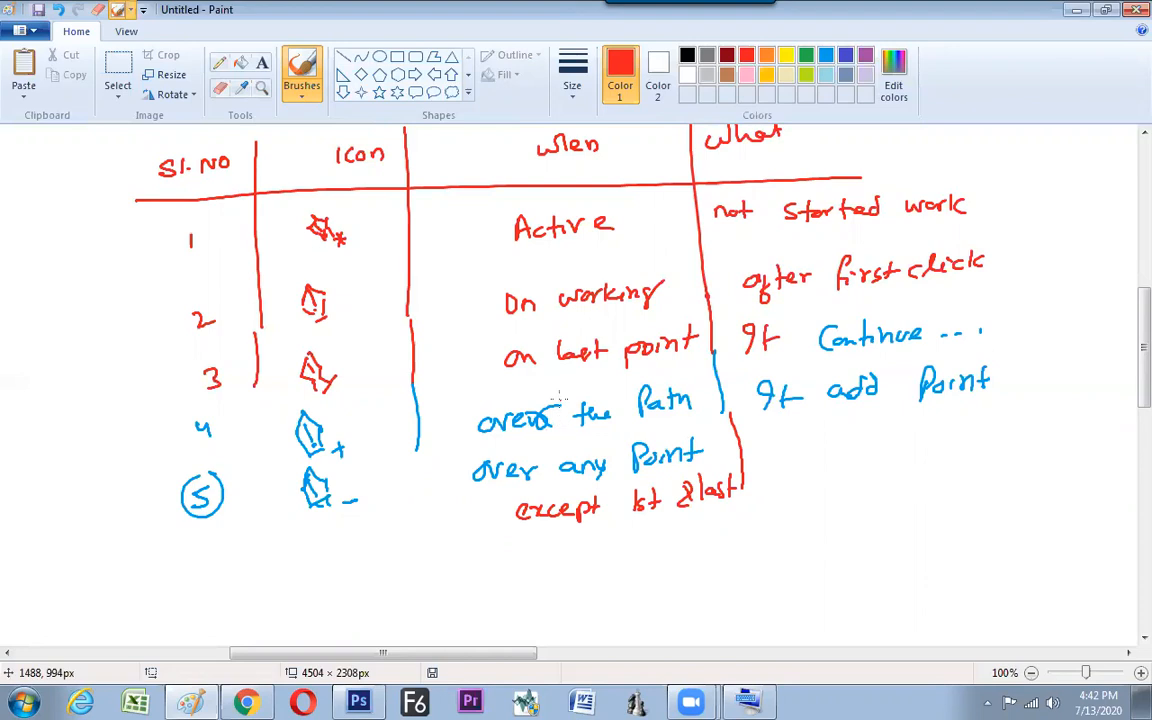
# Write "It delete the Point" in red under What in row 5
pyautogui.moveTo(789, 462)
pyautogui.mouseDown()
pyautogui.moveTo(870, 454)
pyautogui.moveTo(868, 473)
pyautogui.moveTo(895, 460)
pyautogui.moveTo(897, 445)
pyautogui.moveTo(907, 460)
pyautogui.moveTo(925, 455)
pyautogui.moveTo(907, 452)
pyautogui.moveTo(925, 455)
pyautogui.moveTo(943, 428)
pyautogui.moveTo(940, 447)
pyautogui.moveTo(955, 453)
pyautogui.moveTo(985, 453)
pyautogui.moveTo(995, 422)
pyautogui.moveTo(1022, 452)
pyautogui.mouseUp()
pyautogui.moveTo(1024, 452)
pyautogui.mouseDown()
pyautogui.moveTo(1038, 425)
pyautogui.moveTo(1043, 455)
pyautogui.mouseUp()
pyautogui.moveTo(1034, 440); pyautogui.dragTo(1050, 438)
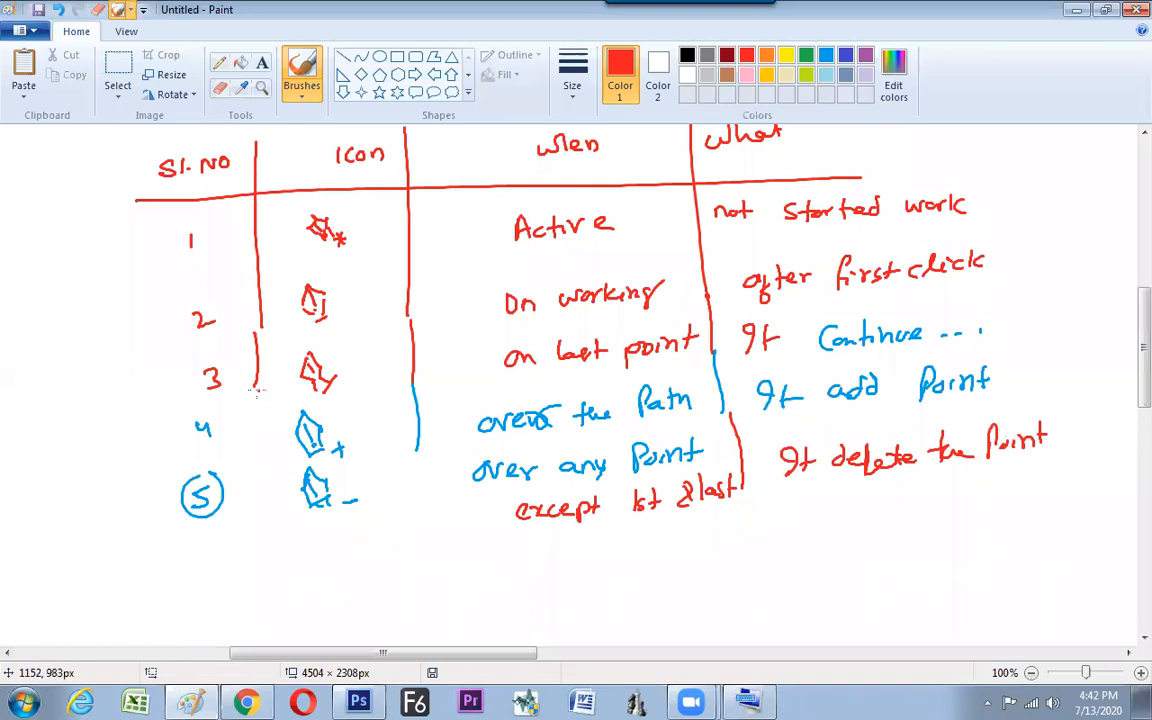
# Switch to Photoshop, add a third anchor point below the existing segment and close the path into a triangle
pyautogui.hotkey('alt', 'Tab')
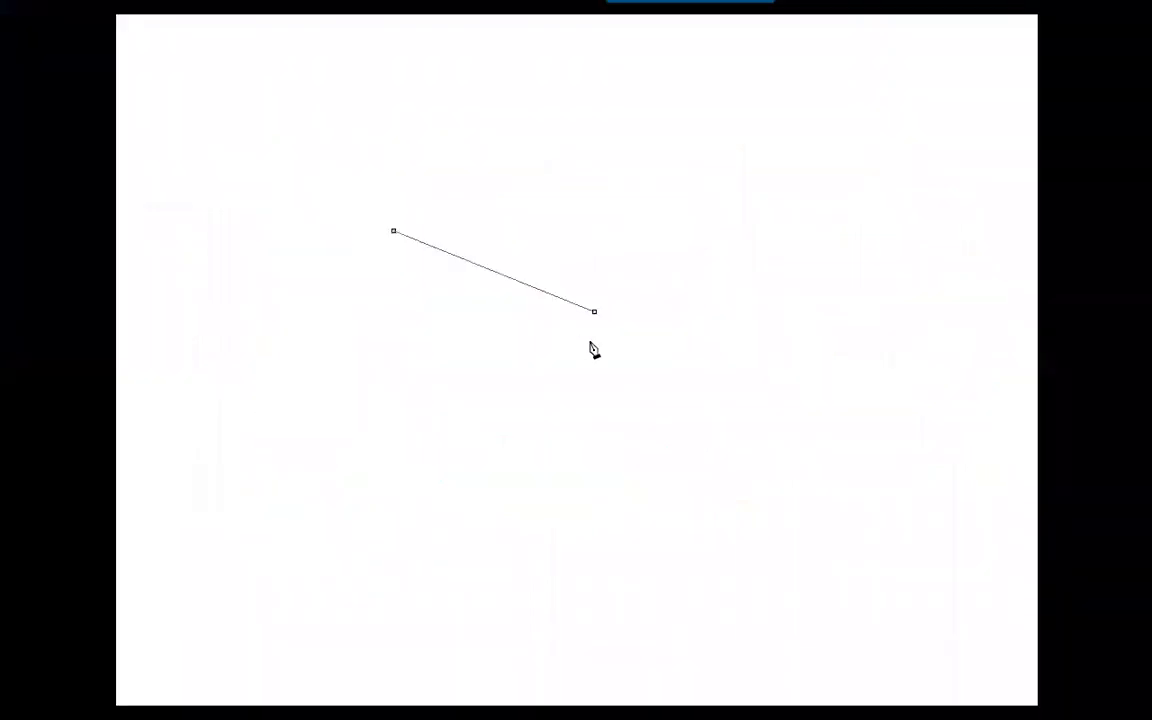
pyautogui.click(502, 430)
pyautogui.click(395, 236)
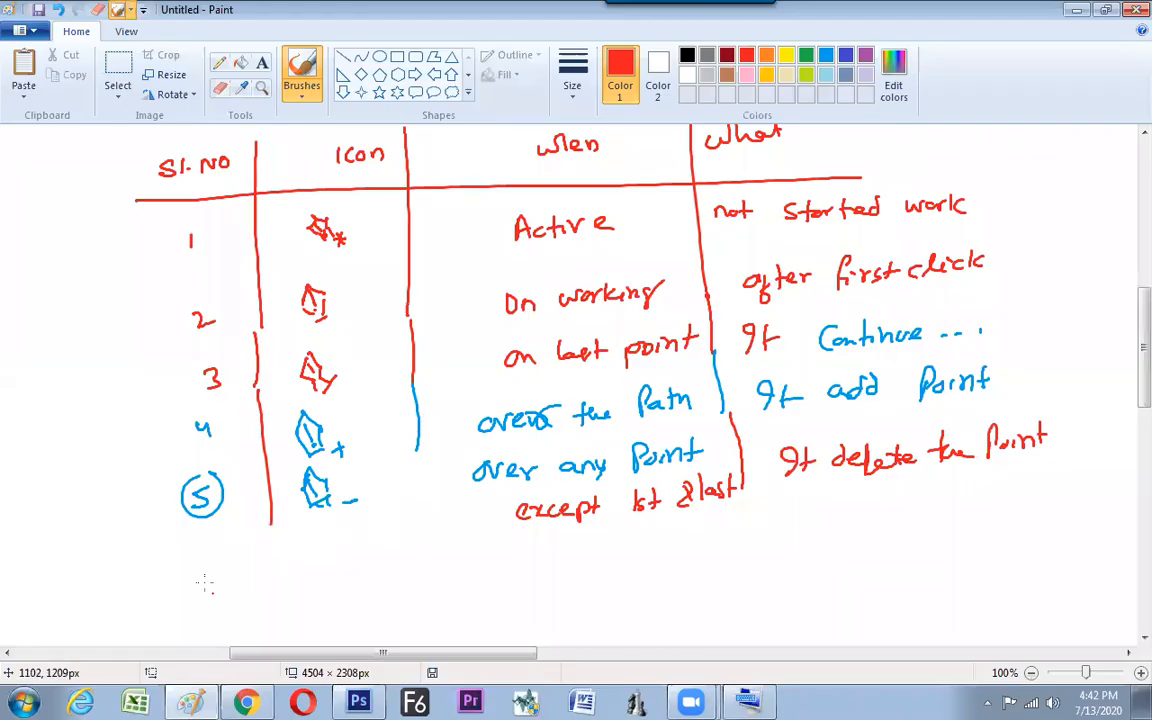
# Start row 6 of the Paint table in red with a circled 6 and a pen-with-circle icon
pyautogui.moveTo(205, 579); pyautogui.dragTo(198, 592)
pyautogui.moveTo(198, 572)
pyautogui.mouseDown()
pyautogui.moveTo(191, 598)
pyautogui.moveTo(204, 571)
pyautogui.mouseUp()
pyautogui.moveTo(291, 577)
pyautogui.mouseDown()
pyautogui.moveTo(311, 577)
pyautogui.moveTo(299, 585)
pyautogui.mouseUp()
pyautogui.moveTo(295, 582); pyautogui.dragTo(297, 598)
pyautogui.moveTo(309, 577)
pyautogui.mouseDown()
pyautogui.moveTo(312, 592)
pyautogui.moveTo(303, 583)
pyautogui.moveTo(329, 592)
pyautogui.mouseUp()
pyautogui.moveTo(302, 603); pyautogui.dragTo(319, 597)
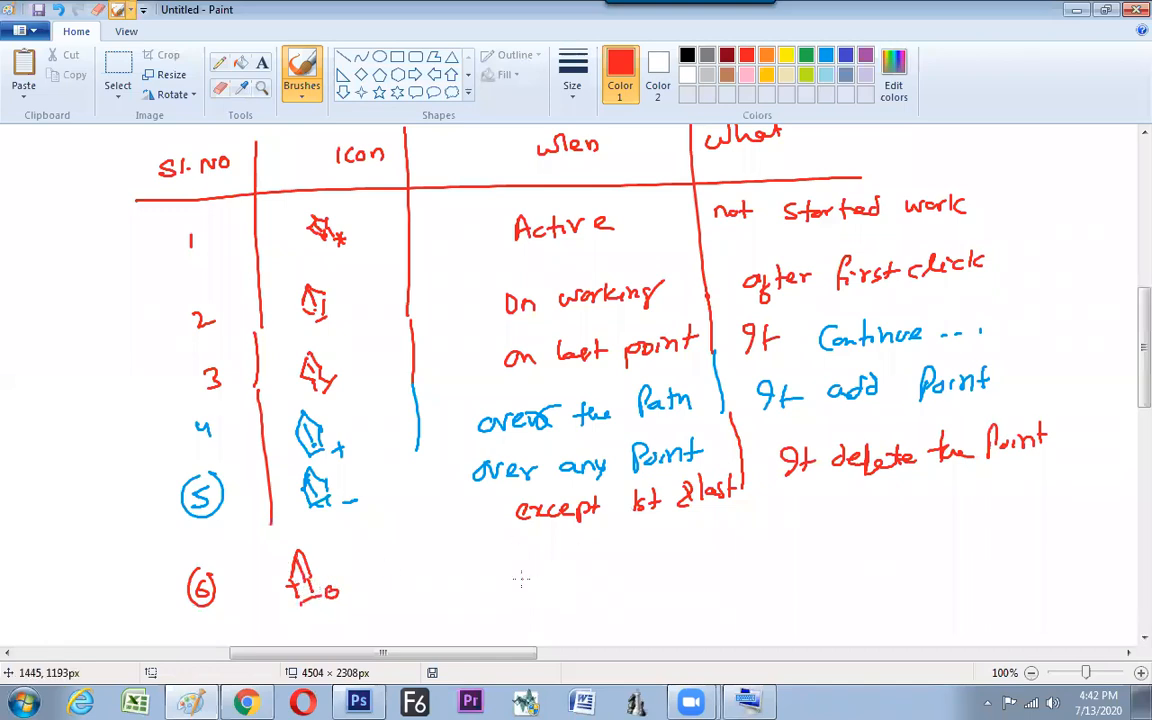
# Extend the line after the Icon column and write "over 1st Point" under When in row 6, with "1st Point" in gold
pyautogui.moveTo(426, 572); pyautogui.dragTo(418, 448)
pyautogui.moveTo(483, 570); pyautogui.dragTo(533, 569)
pyautogui.moveTo(535, 571)
pyautogui.mouseDown()
pyautogui.moveTo(545, 560)
pyautogui.moveTo(588, 578)
pyautogui.moveTo(659, 582)
pyautogui.moveTo(672, 566)
pyautogui.mouseUp()
pyautogui.click(766, 75)
pyautogui.moveTo(688, 562); pyautogui.dragTo(690, 564)
pyautogui.moveTo(701, 558)
pyautogui.mouseDown()
pyautogui.moveTo(702, 575)
pyautogui.moveTo(725, 576)
pyautogui.mouseUp()
pyautogui.moveTo(714, 555); pyautogui.dragTo(730, 555)
# Extend the last column line in gold and write "Close the Shape" under What in row 6
pyautogui.moveTo(745, 487); pyautogui.dragTo(741, 586)
pyautogui.moveTo(823, 531)
pyautogui.mouseDown()
pyautogui.moveTo(825, 556)
pyautogui.moveTo(860, 542)
pyautogui.mouseUp()
pyautogui.moveTo(884, 536)
pyautogui.mouseDown()
pyautogui.moveTo(872, 553)
pyautogui.moveTo(906, 553)
pyautogui.mouseUp()
pyautogui.moveTo(916, 527)
pyautogui.mouseDown()
pyautogui.moveTo(915, 547)
pyautogui.moveTo(977, 546)
pyautogui.mouseUp()
pyautogui.moveTo(1001, 517)
pyautogui.mouseDown()
pyautogui.moveTo(1008, 543)
pyautogui.moveTo(1030, 543)
pyautogui.mouseUp()
pyautogui.moveTo(1036, 522); pyautogui.dragTo(1038, 534)
pyautogui.moveTo(1046, 530); pyautogui.dragTo(1058, 534)
pyautogui.scroll(-2, 1128, 399)
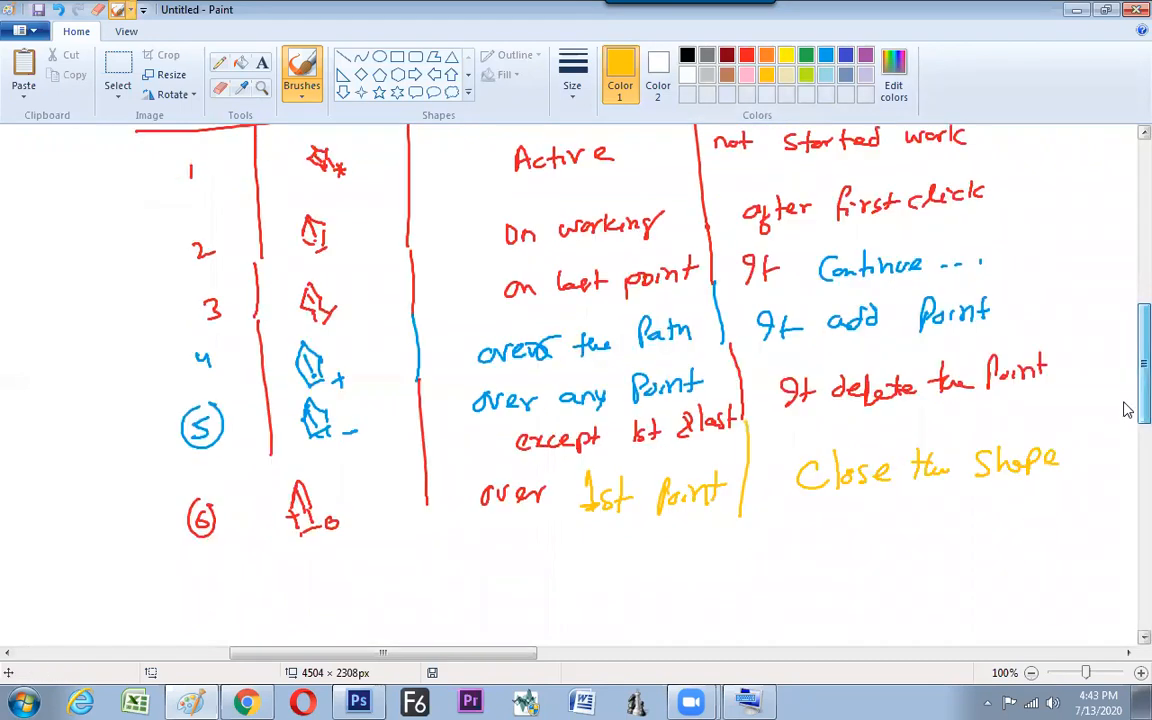
pyautogui.scroll(1, 1128, 399)
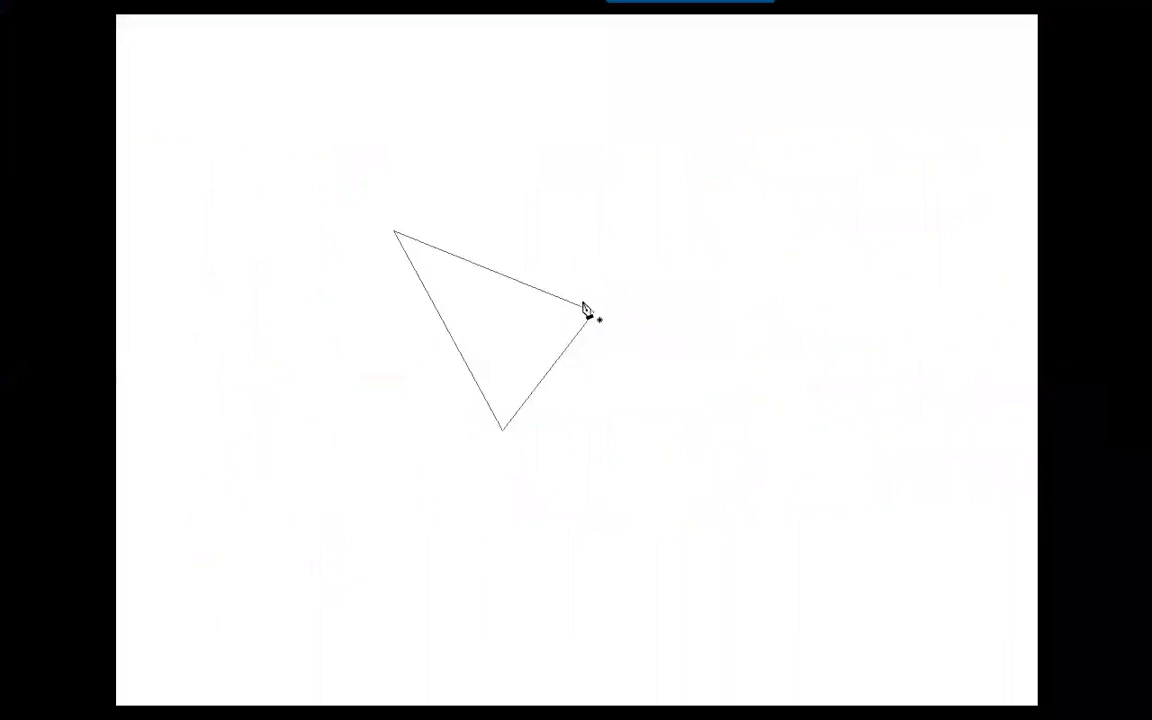
# In Photoshop, delete the triangular path and draw a closed five-point path with the Pen tool
pyautogui.press('Delete')
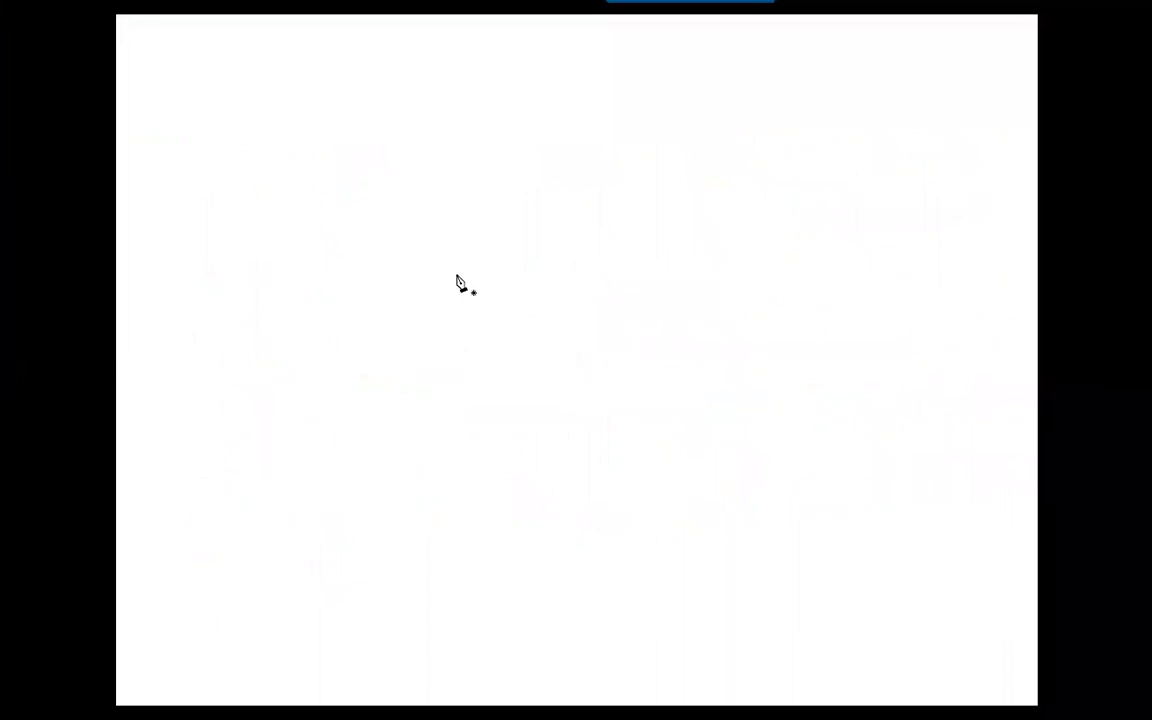
pyautogui.press('Tab')
pyautogui.press('Tab')
pyautogui.click(433, 238)
pyautogui.click(576, 176)
pyautogui.click(646, 296)
pyautogui.click(549, 420)
pyautogui.click(406, 405)
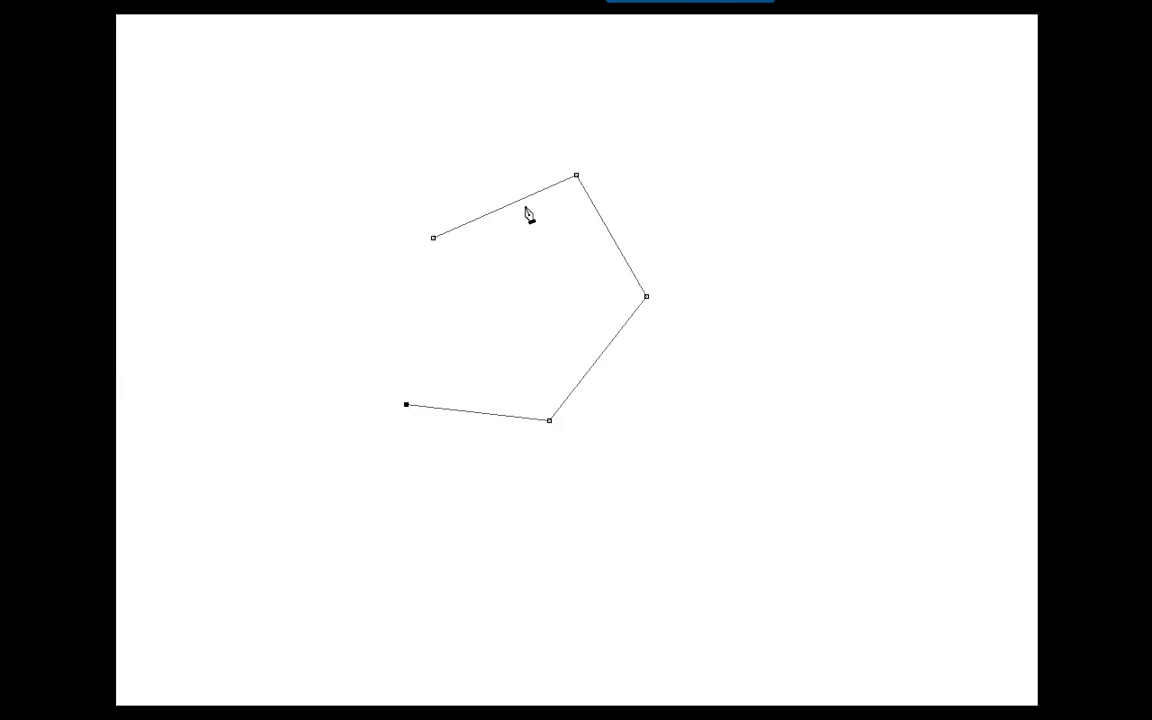
pyautogui.click(433, 237)
# Return to Paint and write "Point" in gold beside the table, with "Path" and "Shape" in red beneath it
pyautogui.hotkey('alt', 'Tab')
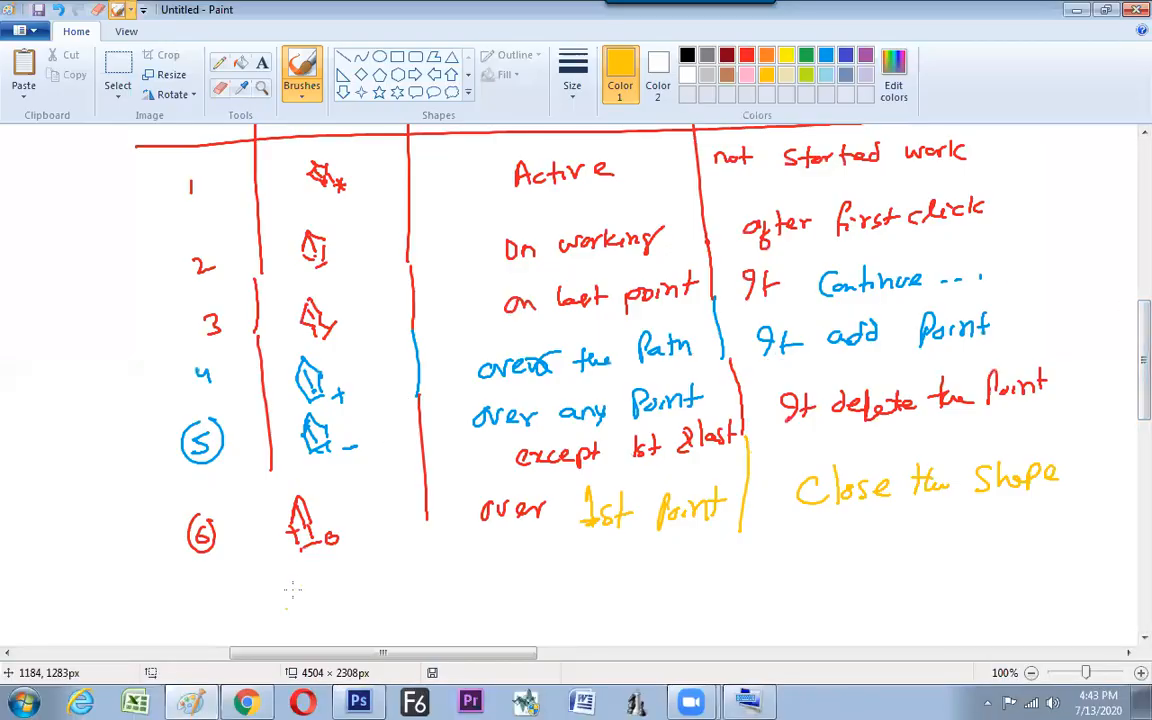
pyautogui.hscroll(3, 290, 588)
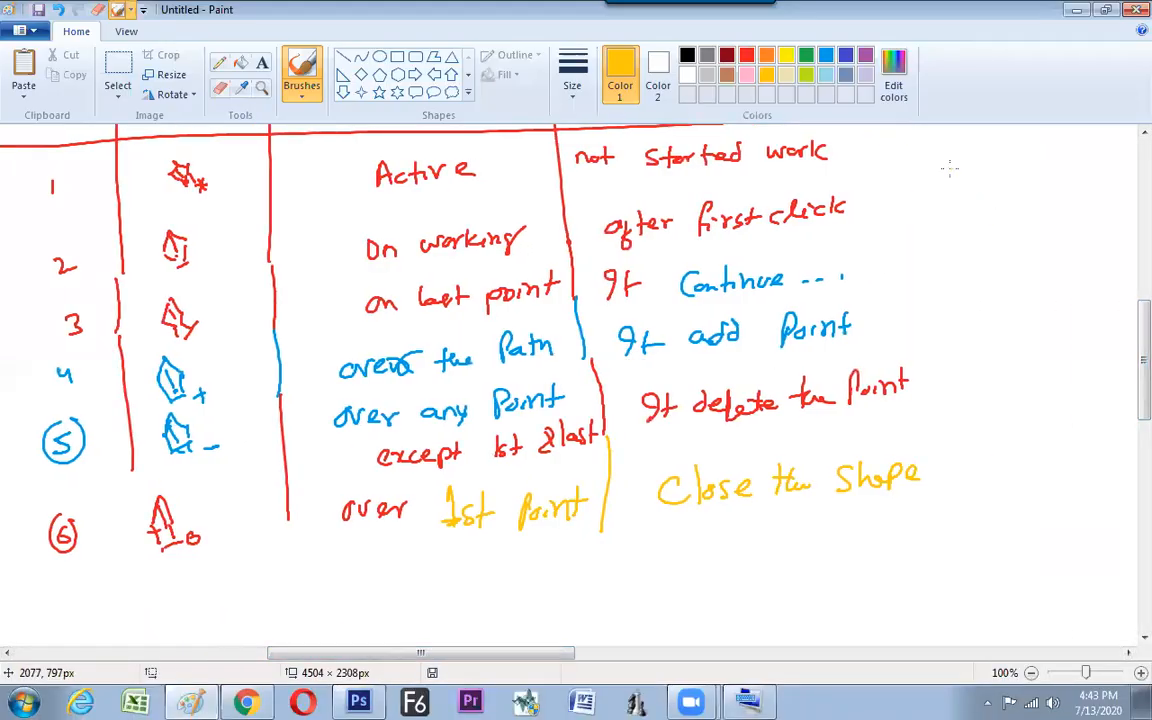
pyautogui.moveTo(942, 166); pyautogui.dragTo(960, 176)
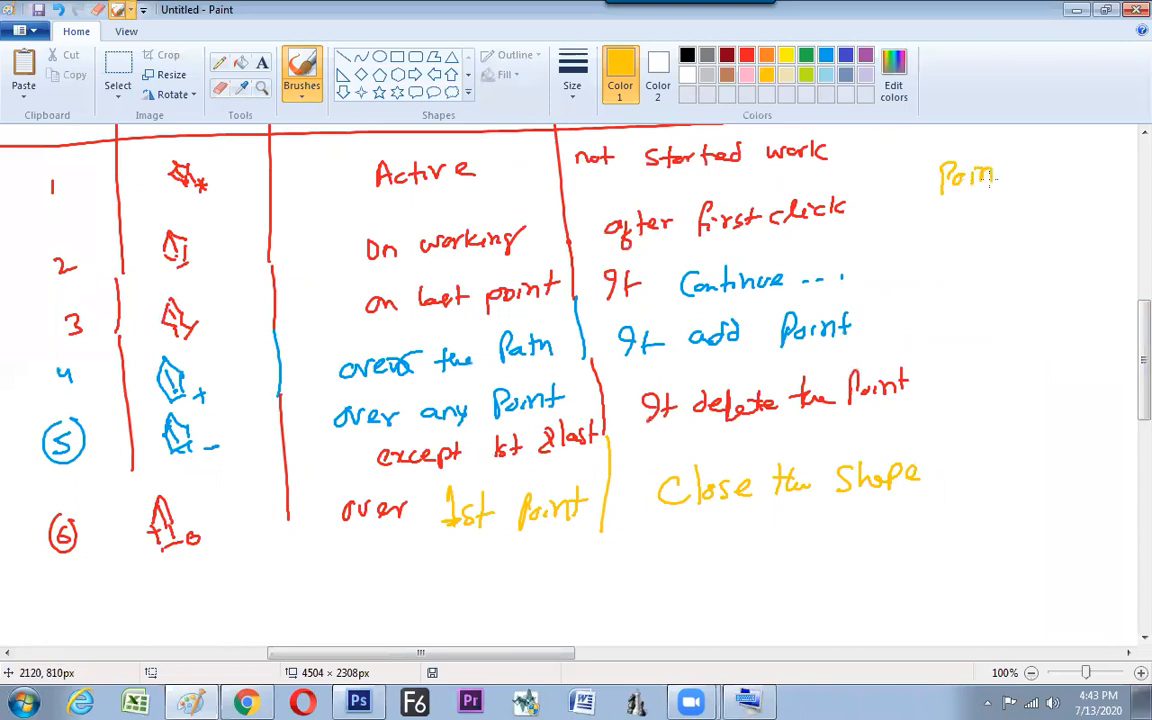
pyautogui.click(747, 55)
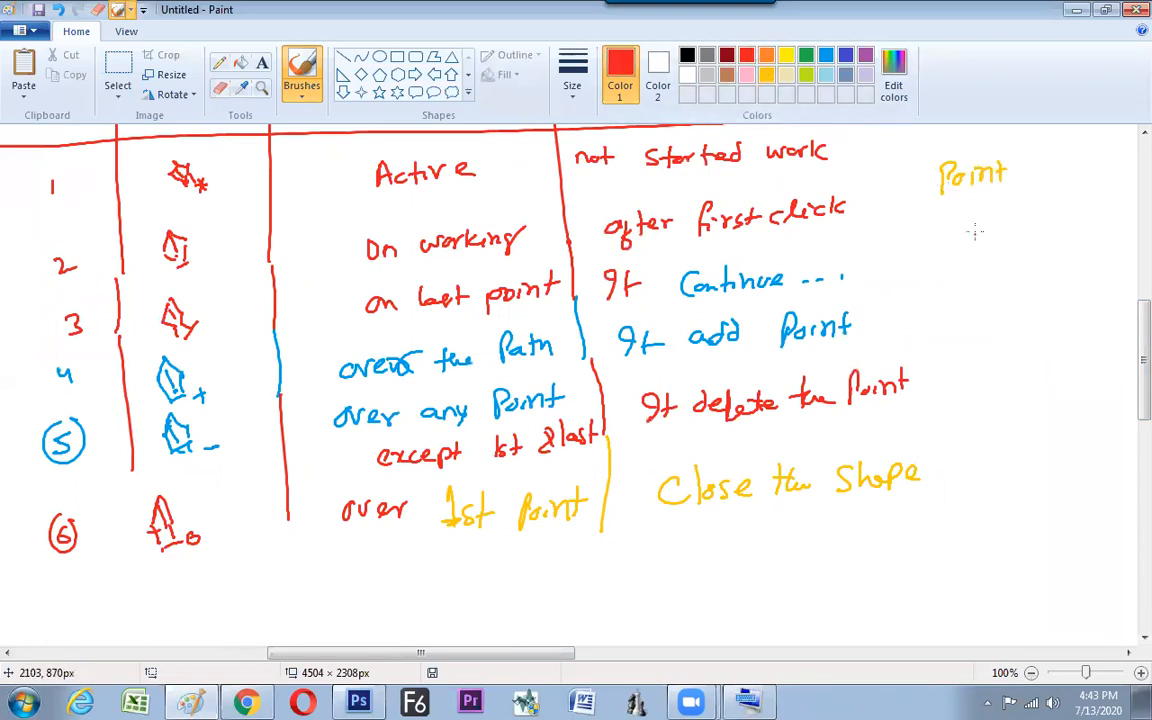
pyautogui.moveTo(949, 213); pyautogui.dragTo(953, 225)
pyautogui.moveTo(972, 219); pyautogui.dragTo(980, 230)
pyautogui.moveTo(988, 207)
pyautogui.mouseDown()
pyautogui.moveTo(988, 229)
pyautogui.moveTo(958, 265)
pyautogui.moveTo(1030, 258)
pyautogui.mouseUp()
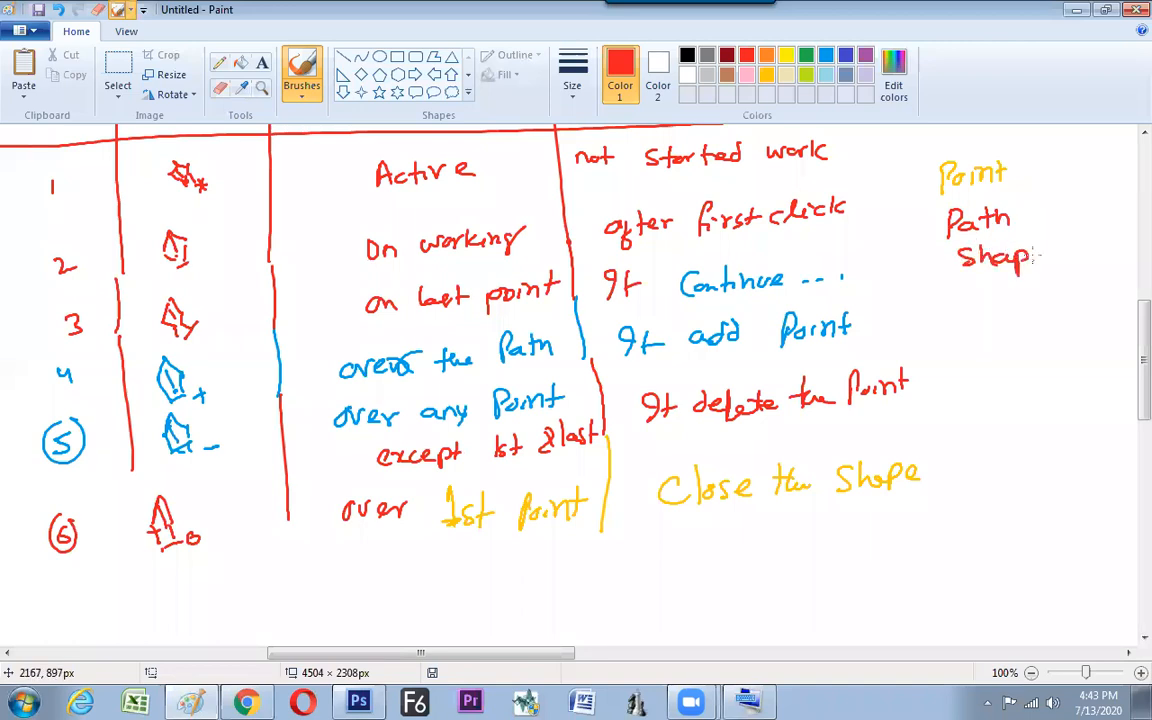
# Illustrate "Point" with a red dot and "Path" with two red dots joined by a black line
pyautogui.click(1042, 211)
pyautogui.click(687, 55)
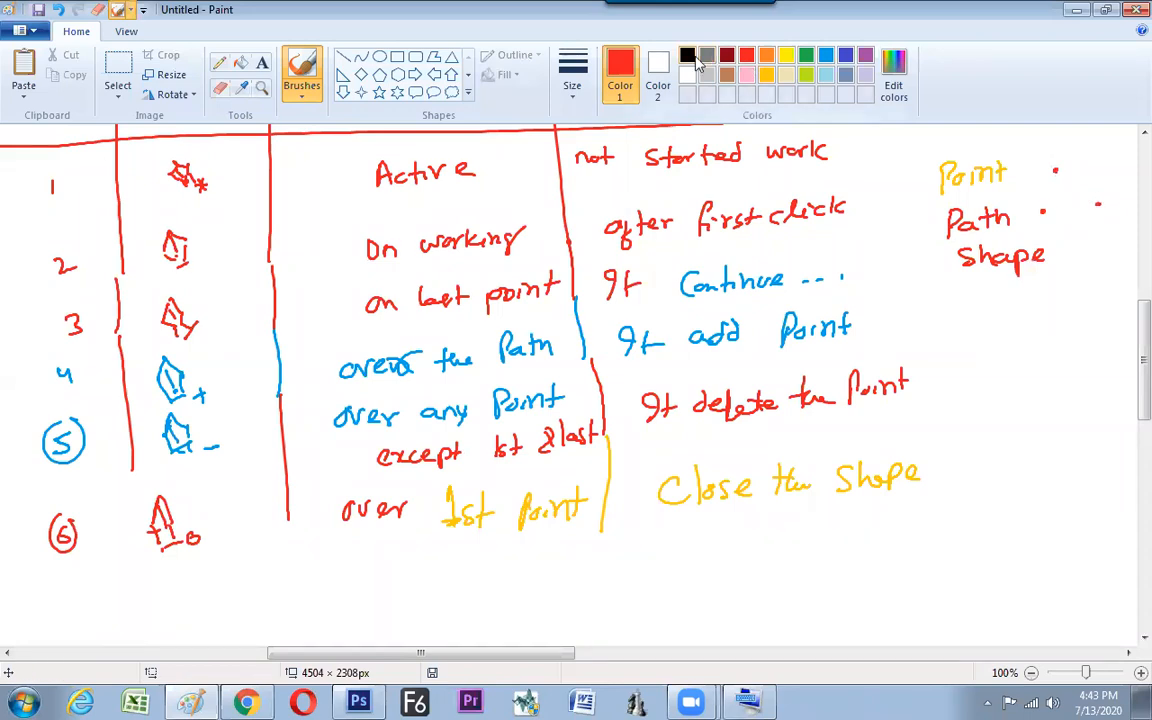
pyautogui.moveTo(1042, 211); pyautogui.dragTo(1086, 208)
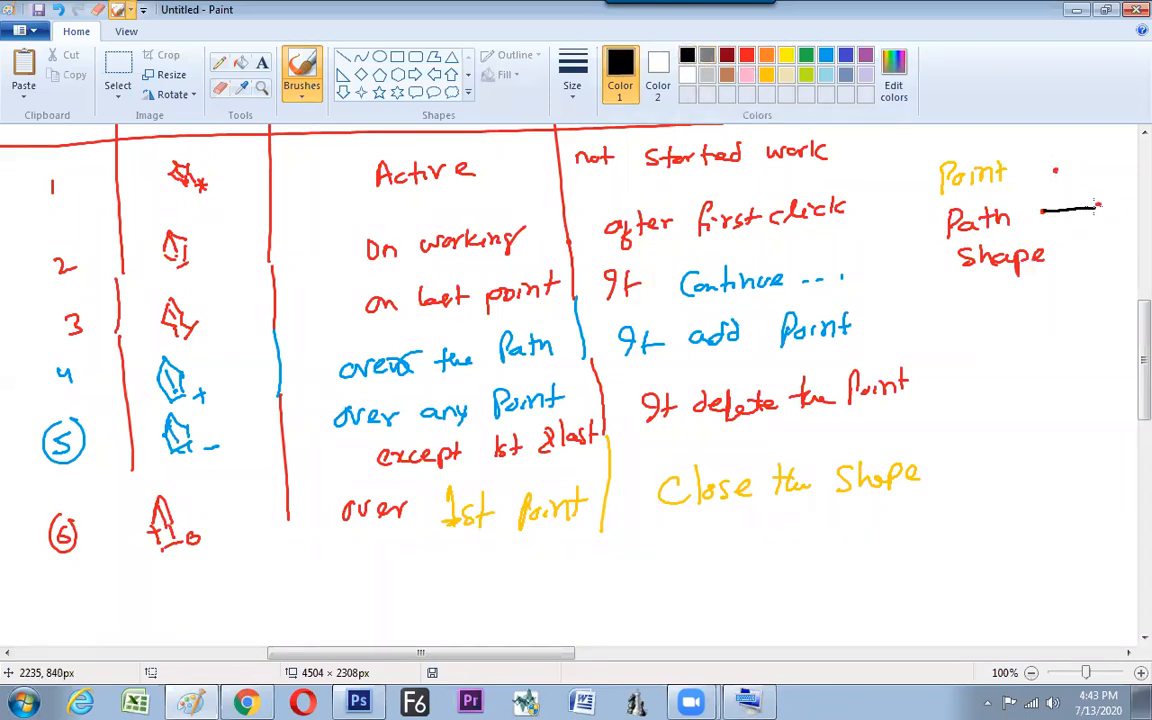
# Draw a triangle of three red dots joined by black lines under "Shape" and number the three terms with circled 1, 2 and 3
pyautogui.click(746, 55)
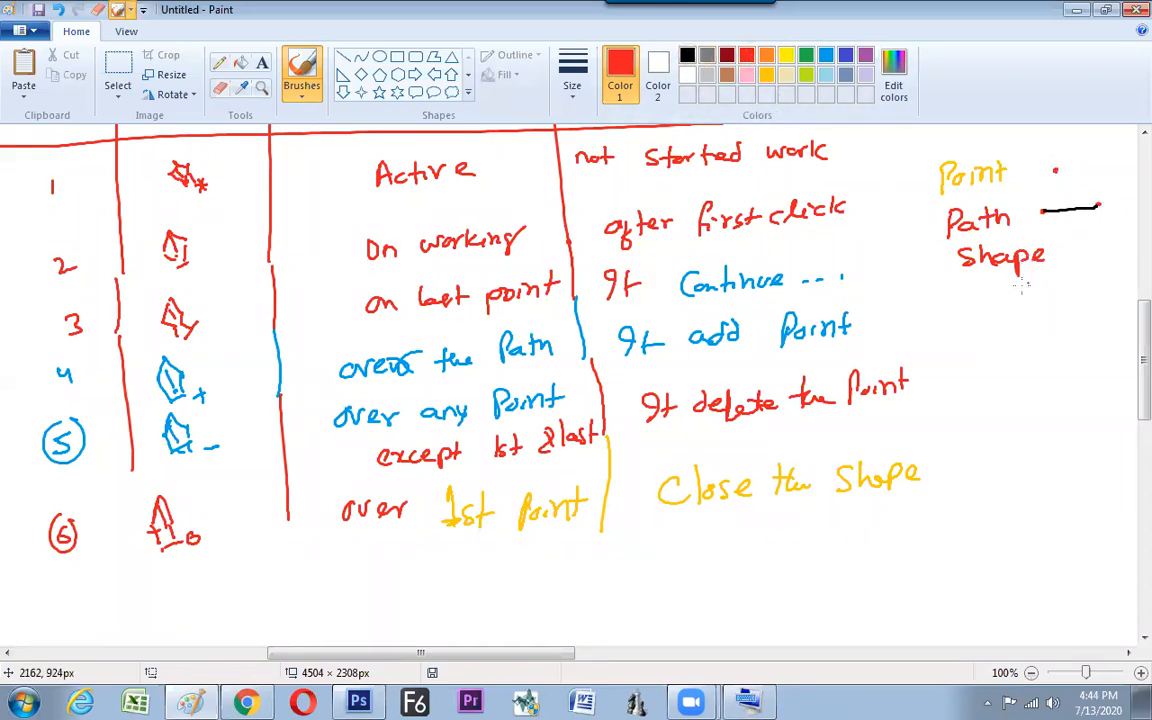
pyautogui.click(687, 55)
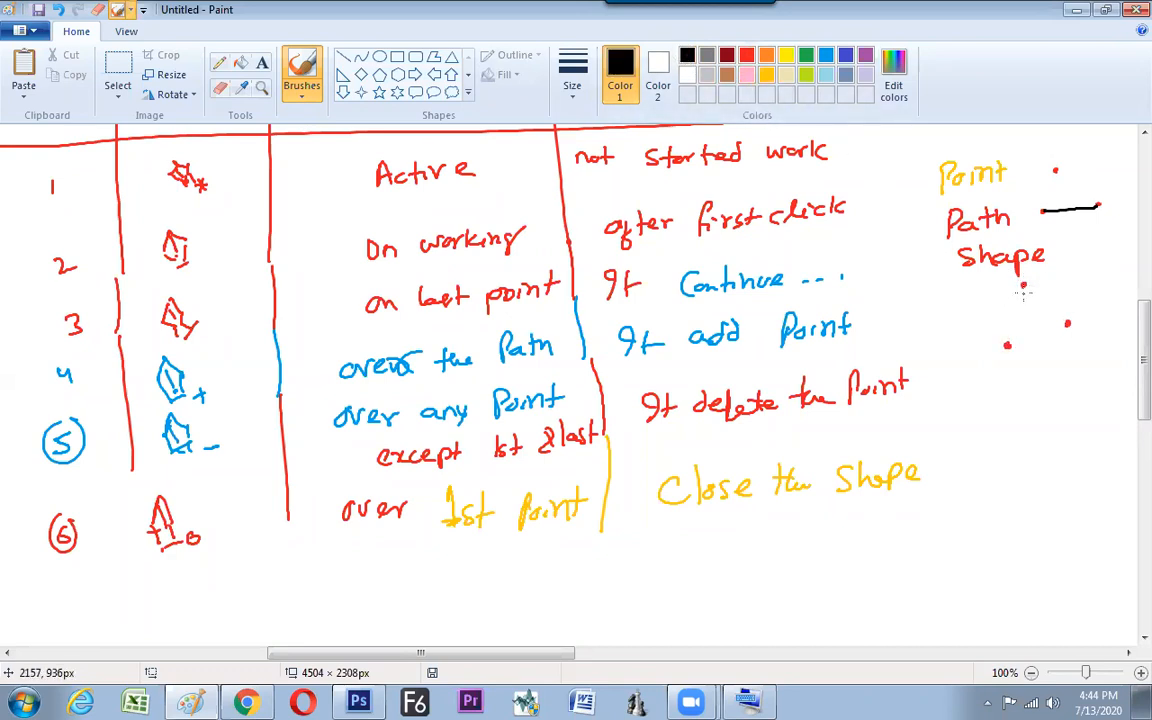
pyautogui.moveTo(1030, 293); pyautogui.dragTo(1052, 313)
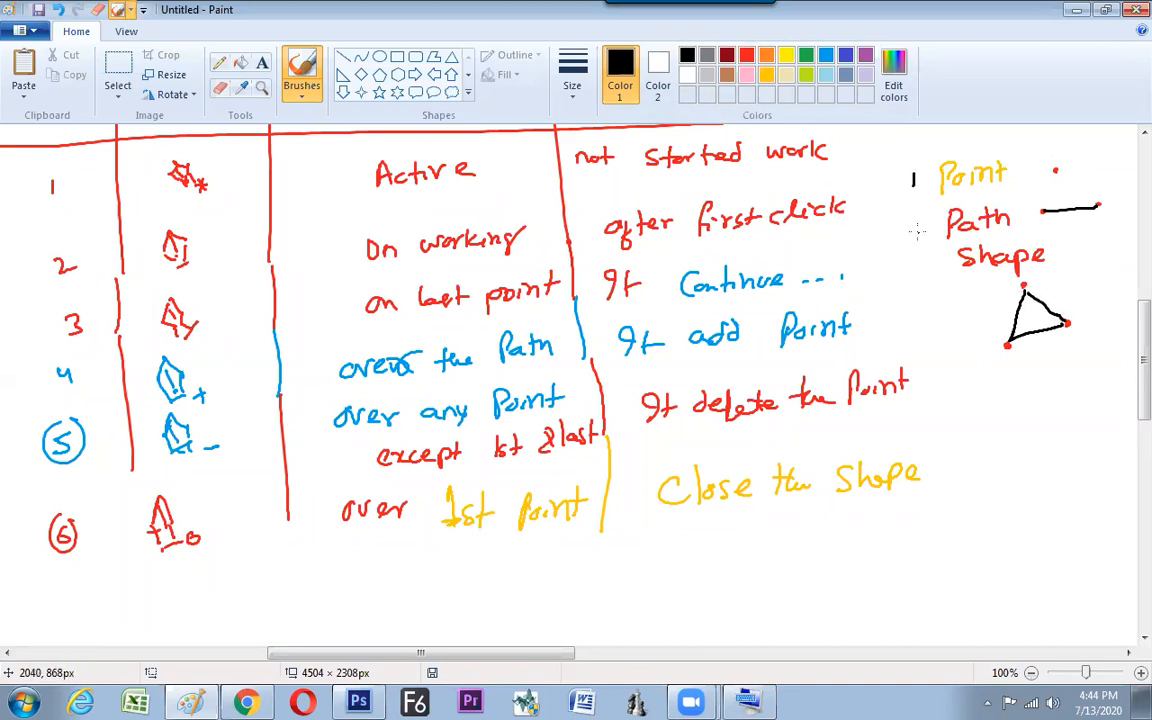
pyautogui.moveTo(928, 266); pyautogui.dragTo(926, 219)
pyautogui.moveTo(922, 164); pyautogui.dragTo(928, 176)
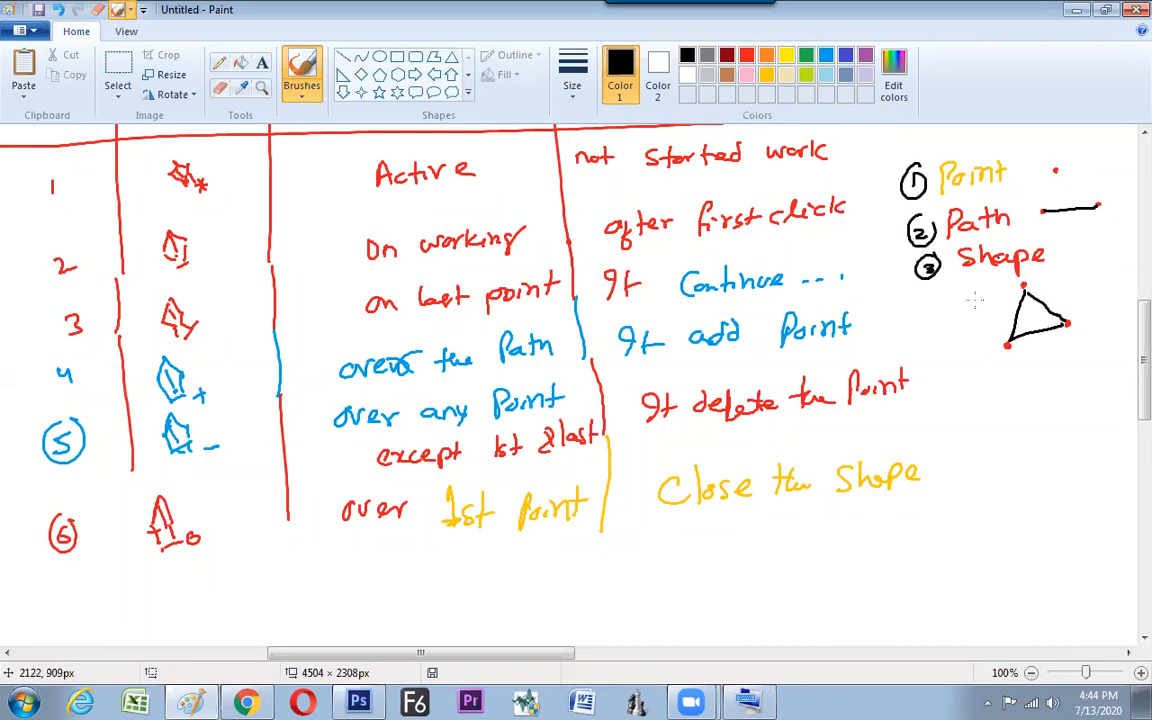
pyautogui.hscroll(5, 507, 589)
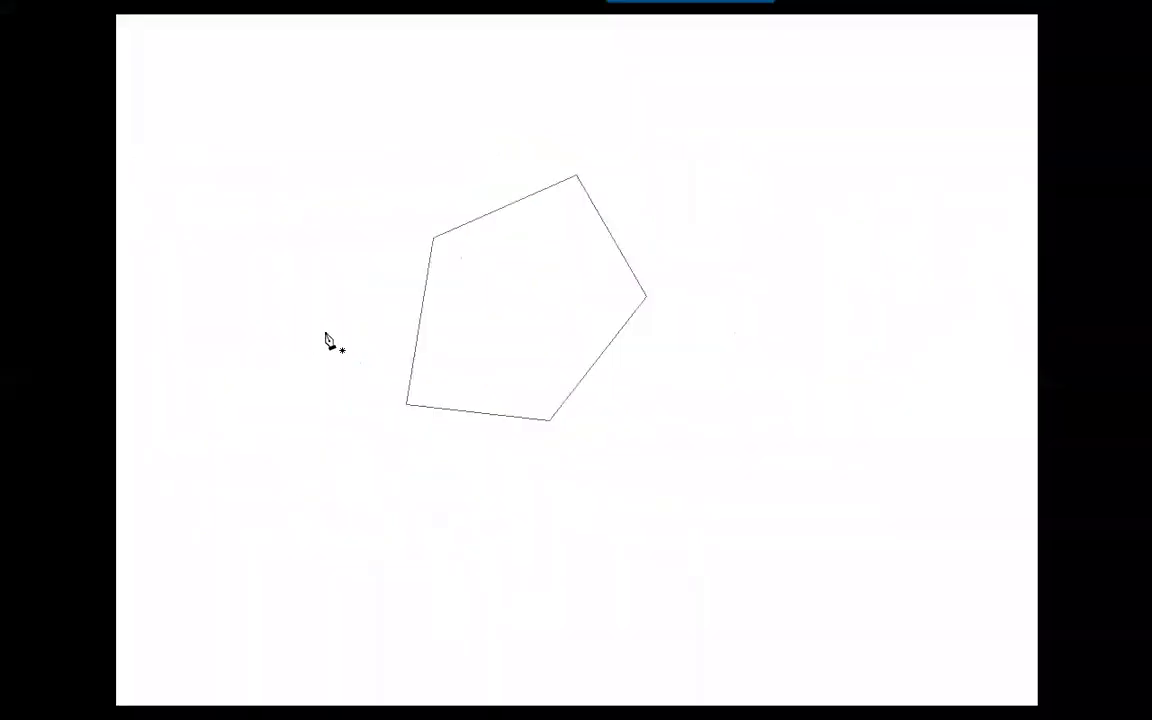
# In Photoshop, delete the five-sided path and draw an open path through three anchor points
pyautogui.press('Delete')
pyautogui.click(421, 218)
pyautogui.click(662, 152)
pyautogui.click(568, 406)
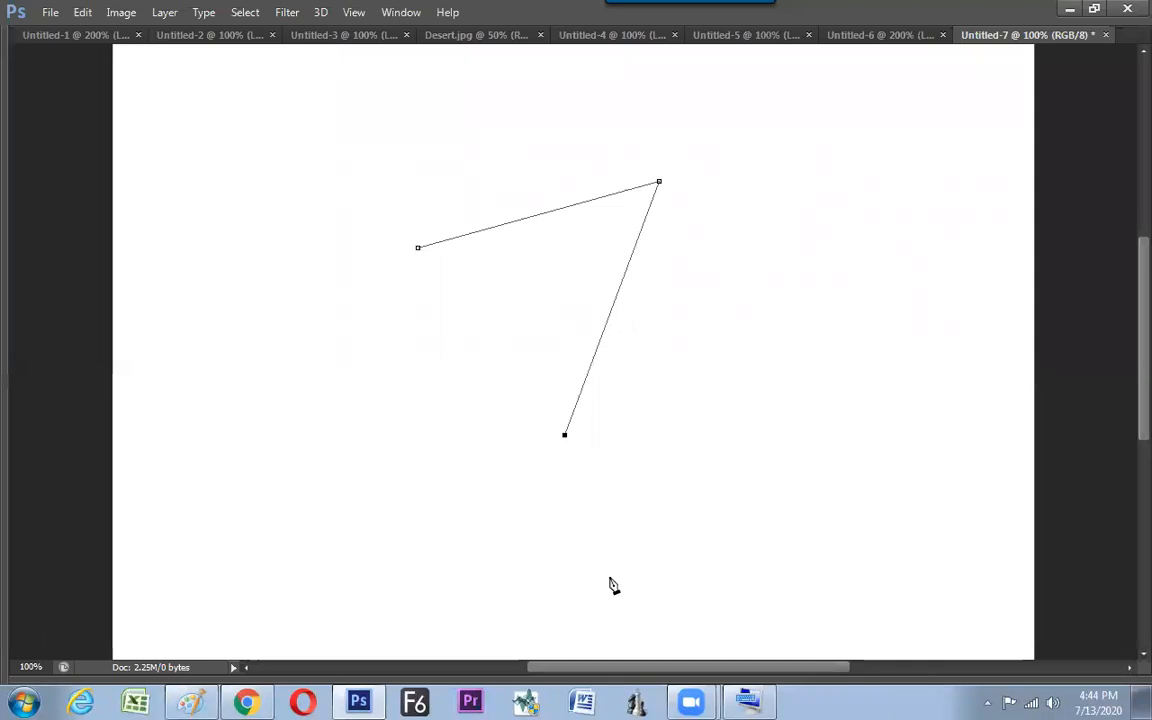
# Show the On-Screen Keyboard and pull a tangent handle out of the path's last anchor point with the Alt modifier
pyautogui.click(746, 699)
pyautogui.moveTo(594, 496); pyautogui.dragTo(561, 486)
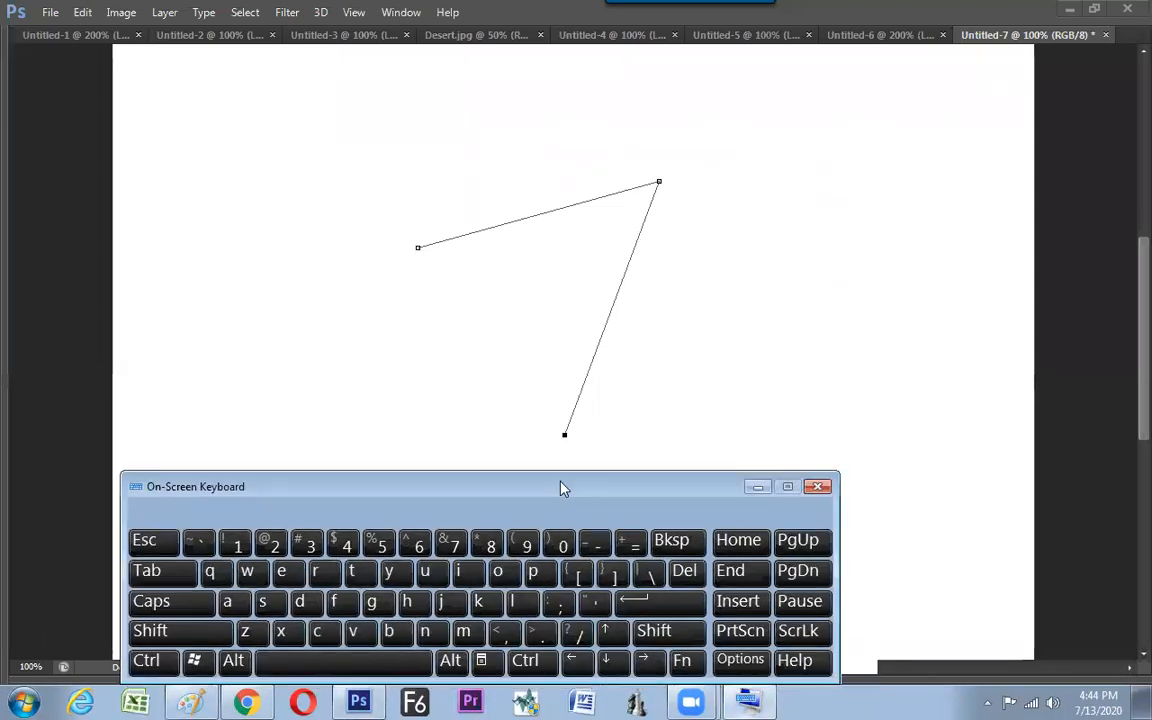
pyautogui.press('alt')
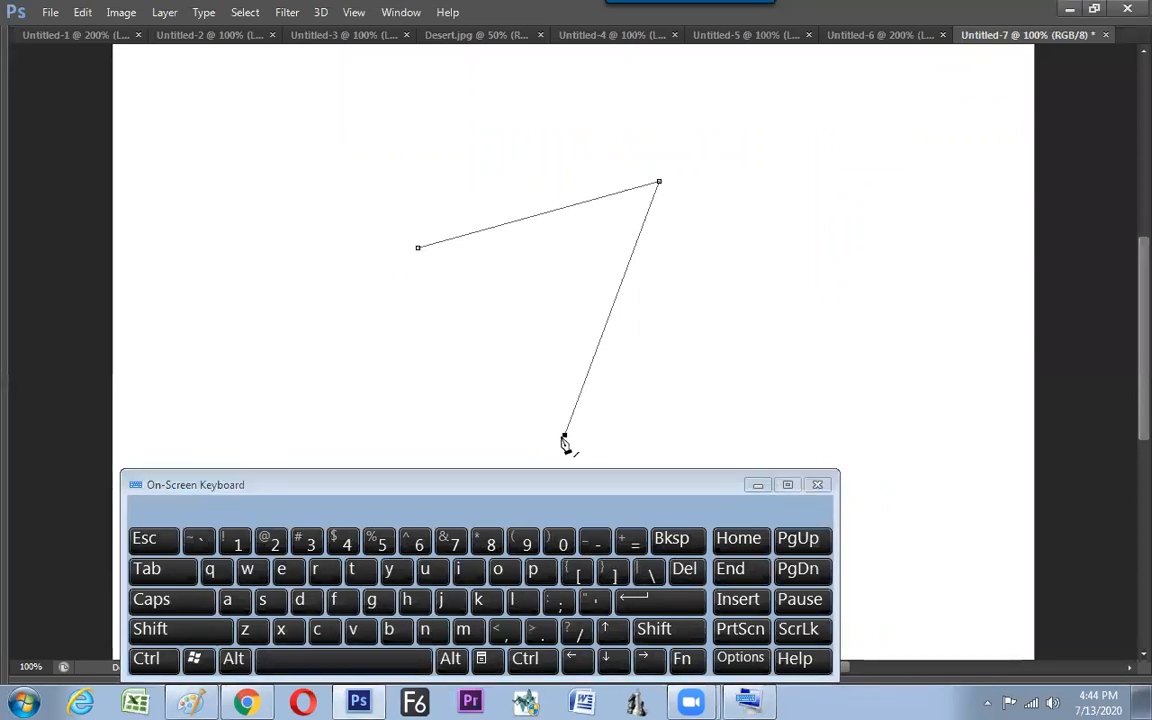
pyautogui.press('alt')
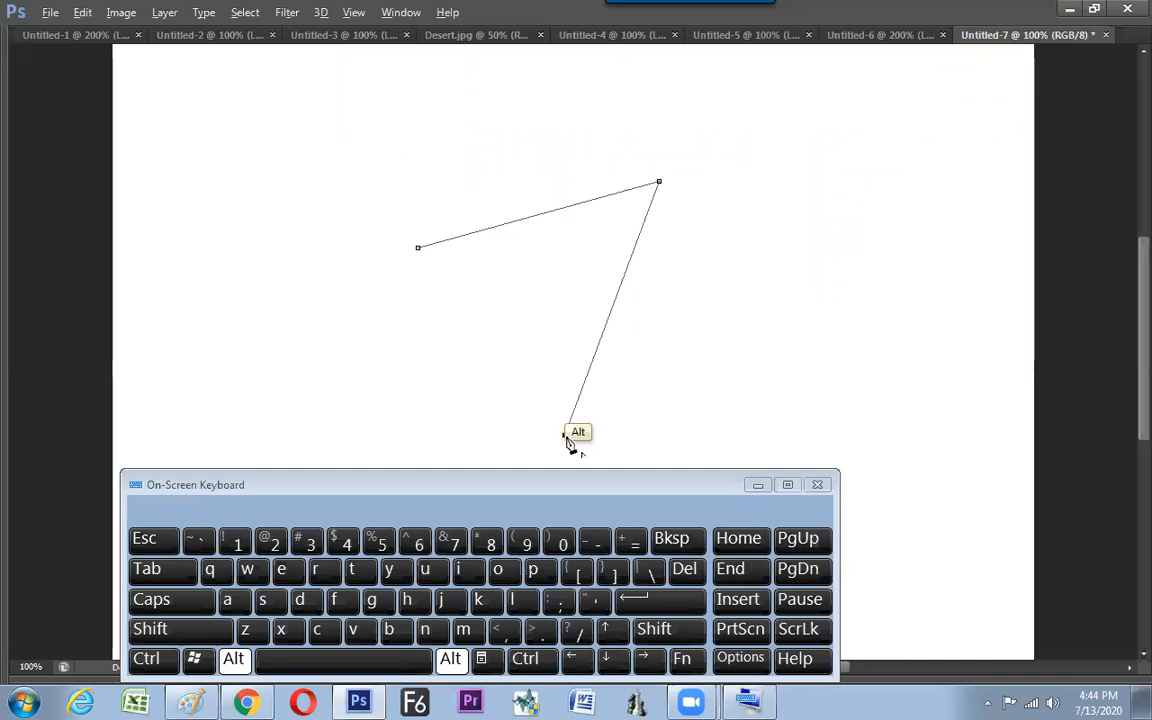
pyautogui.moveTo(566, 440); pyautogui.dragTo(390, 372)
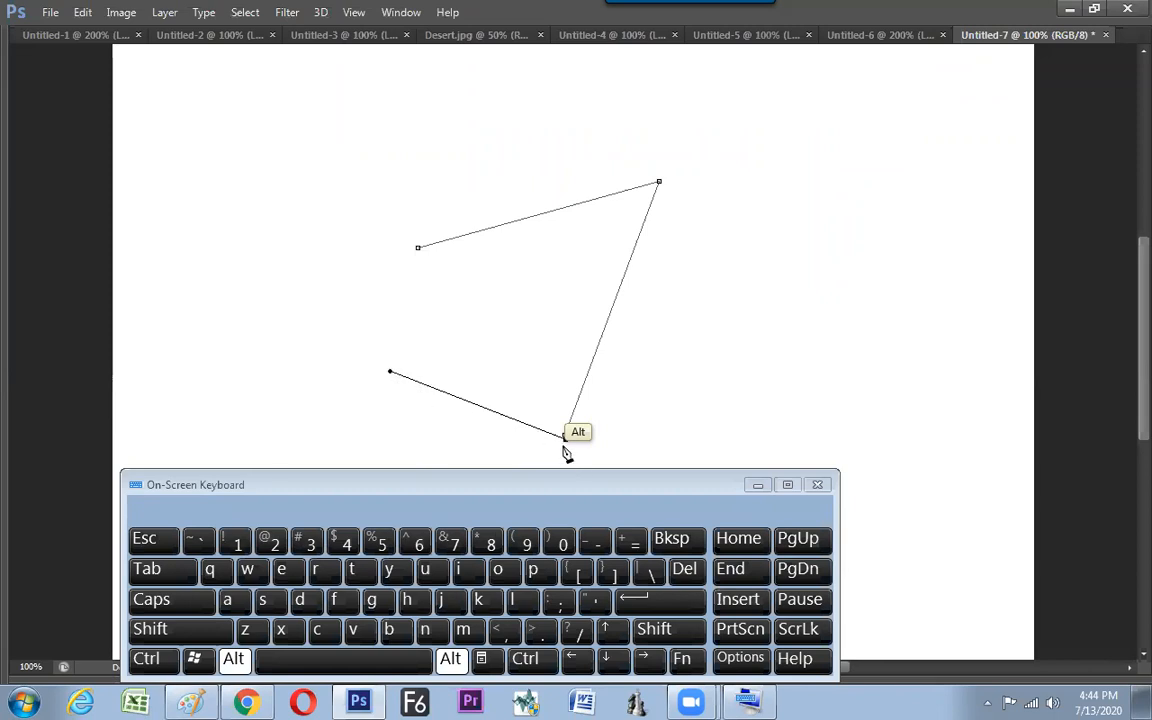
# Back in Paint, dismiss the On-Screen Keyboard and write a circled 4 with "Tangent" in black beside a line joining two points
pyautogui.hotkey('alt', 'Tab')
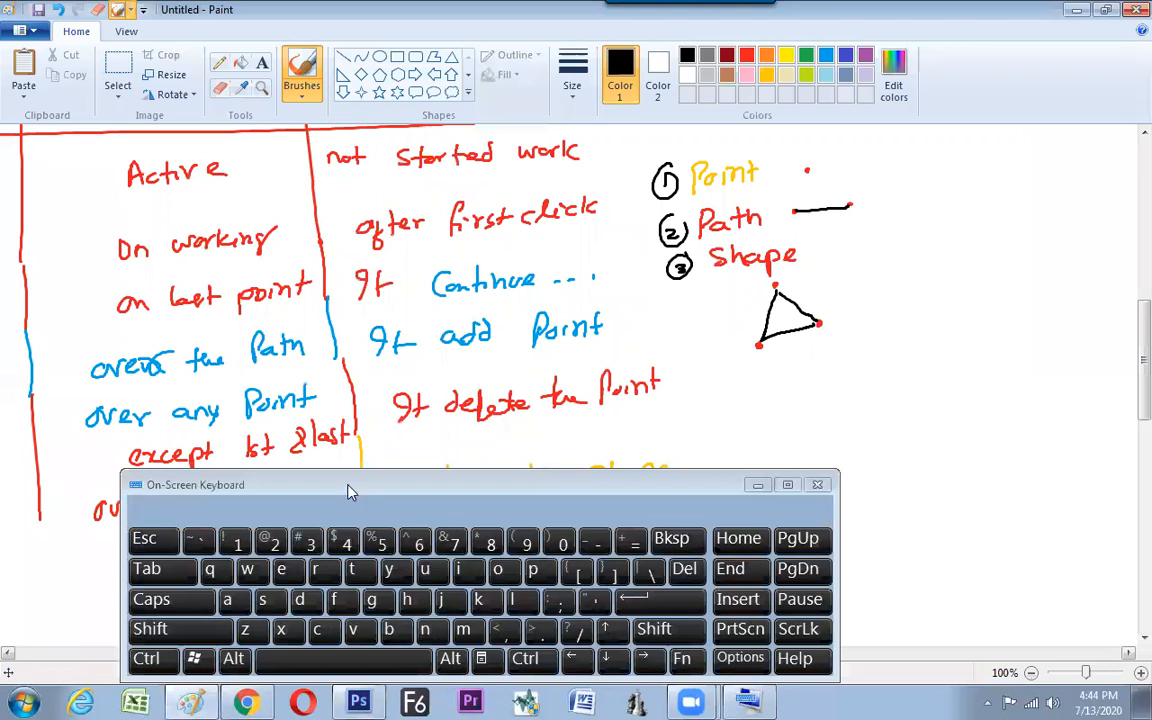
pyautogui.moveTo(350, 490); pyautogui.dragTo(545, 520)
pyautogui.click(867, 511)
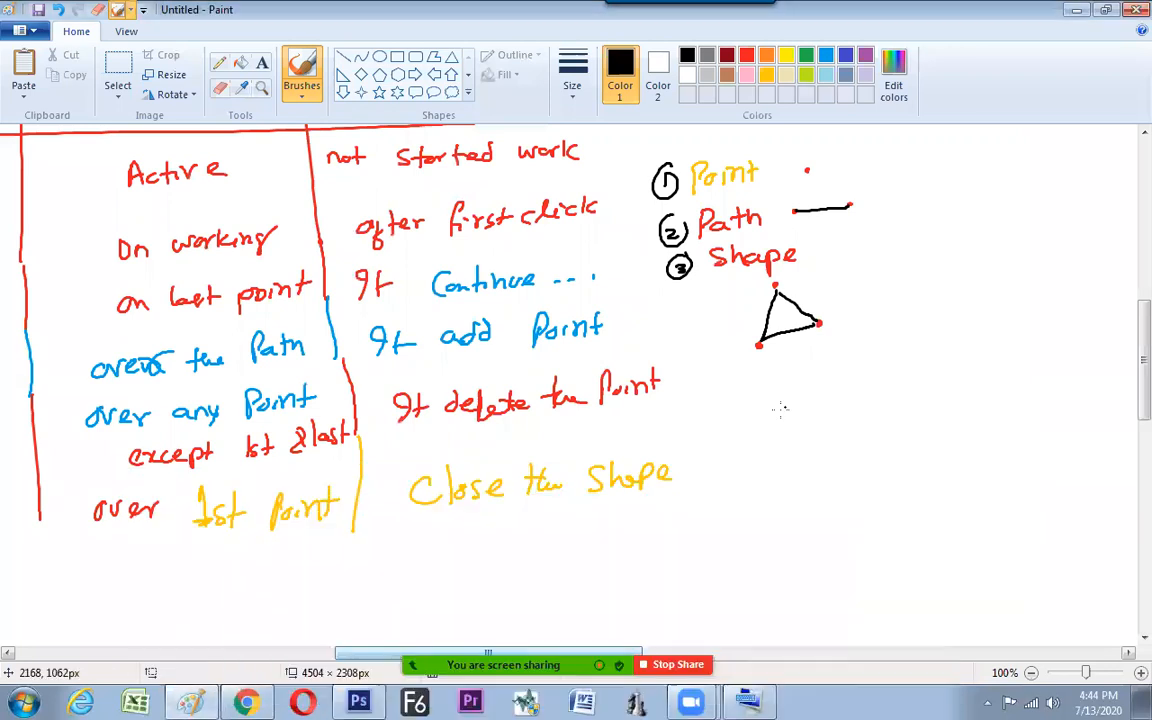
pyautogui.moveTo(717, 390); pyautogui.dragTo(718, 393)
pyautogui.moveTo(714, 369); pyautogui.dragTo(766, 401)
pyautogui.moveTo(752, 383)
pyautogui.mouseDown()
pyautogui.moveTo(790, 394)
pyautogui.moveTo(821, 392)
pyautogui.moveTo(970, 349)
pyautogui.mouseUp()
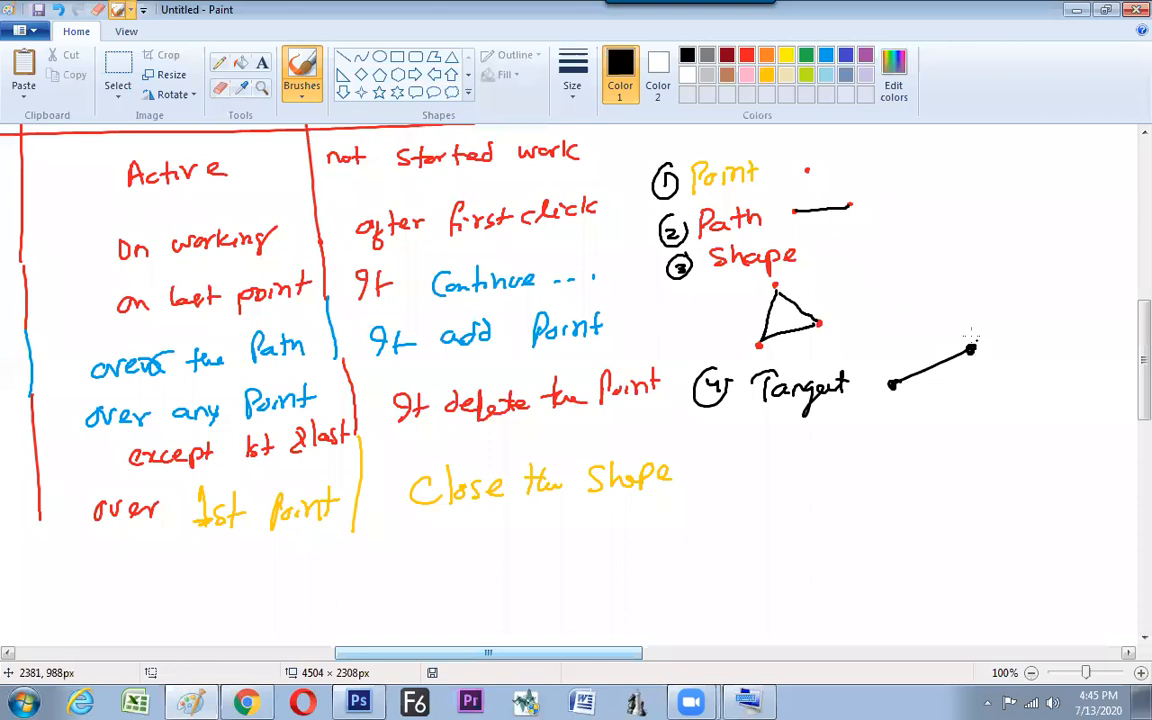
# Label the sketch's end point "Alt & drag" and draw a green tangent line from it with an arrow to "Tangent"
pyautogui.moveTo(992, 318); pyautogui.dragTo(1058, 380)
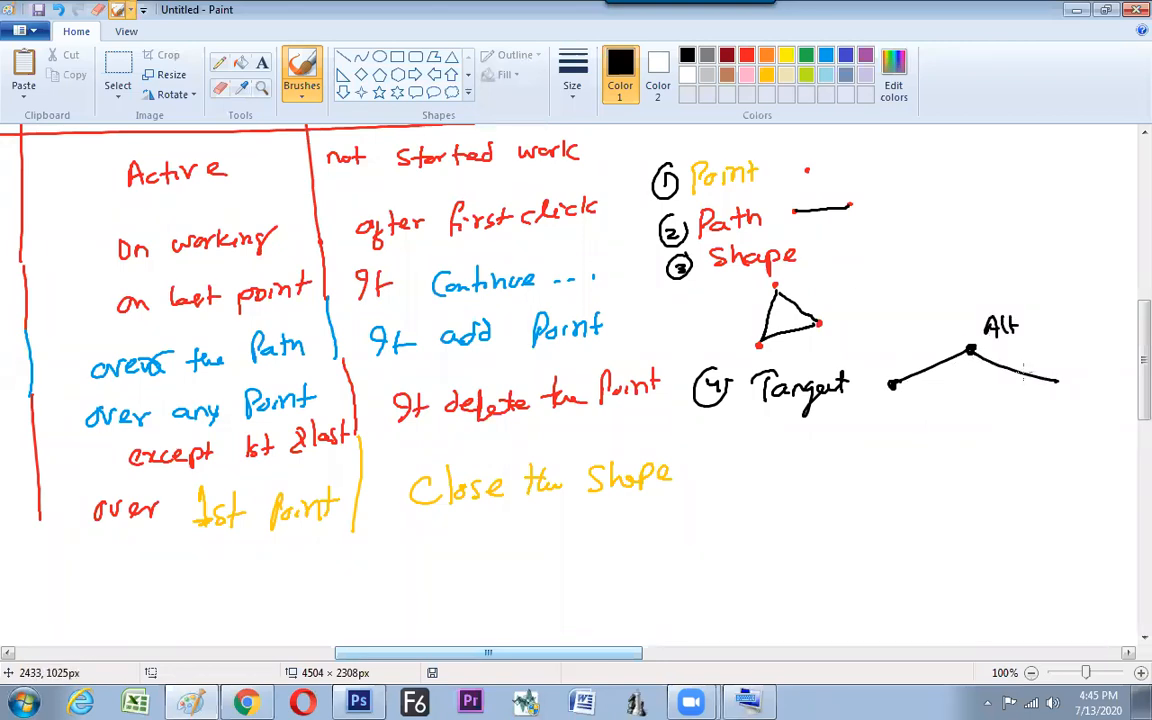
pyautogui.hotkey('ctrl', 'z')
pyautogui.click(808, 57)
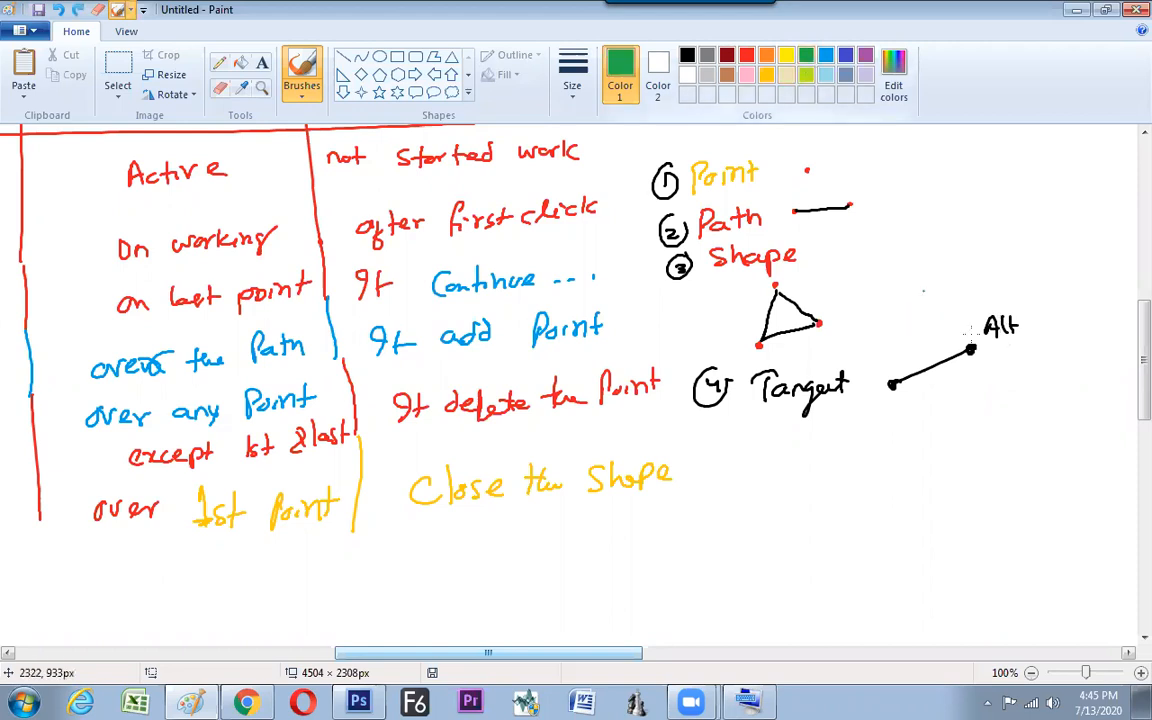
pyautogui.moveTo(998, 368); pyautogui.dragTo(1044, 390)
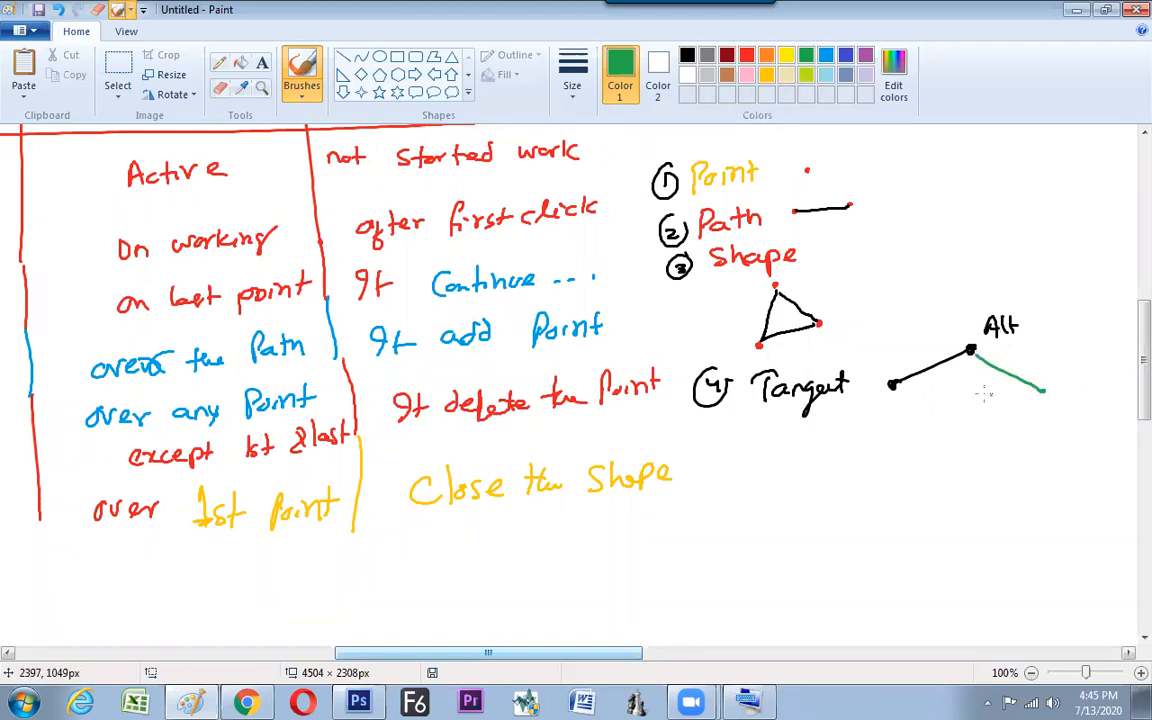
pyautogui.moveTo(1020, 382)
pyautogui.mouseDown()
pyautogui.moveTo(905, 408)
pyautogui.moveTo(830, 403)
pyautogui.mouseUp()
pyautogui.moveTo(1040, 318)
pyautogui.mouseDown()
pyautogui.moveTo(1087, 316)
pyautogui.moveTo(1091, 350)
pyautogui.mouseUp()
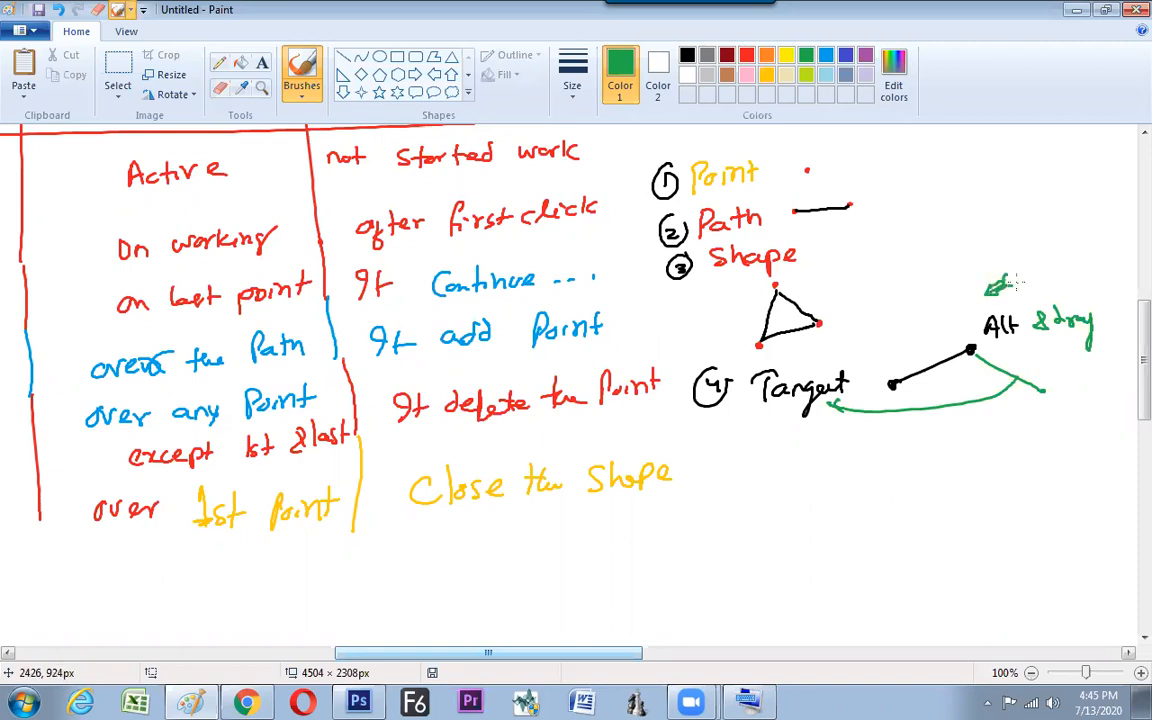
# Start row 7 of the table in green with a circled 7 and a pen-with-caret icon
pyautogui.hotkey('alt', 'Tab')
pyautogui.hotkey('alt', 'Tab')
pyautogui.hscroll(-5, 141, 605)
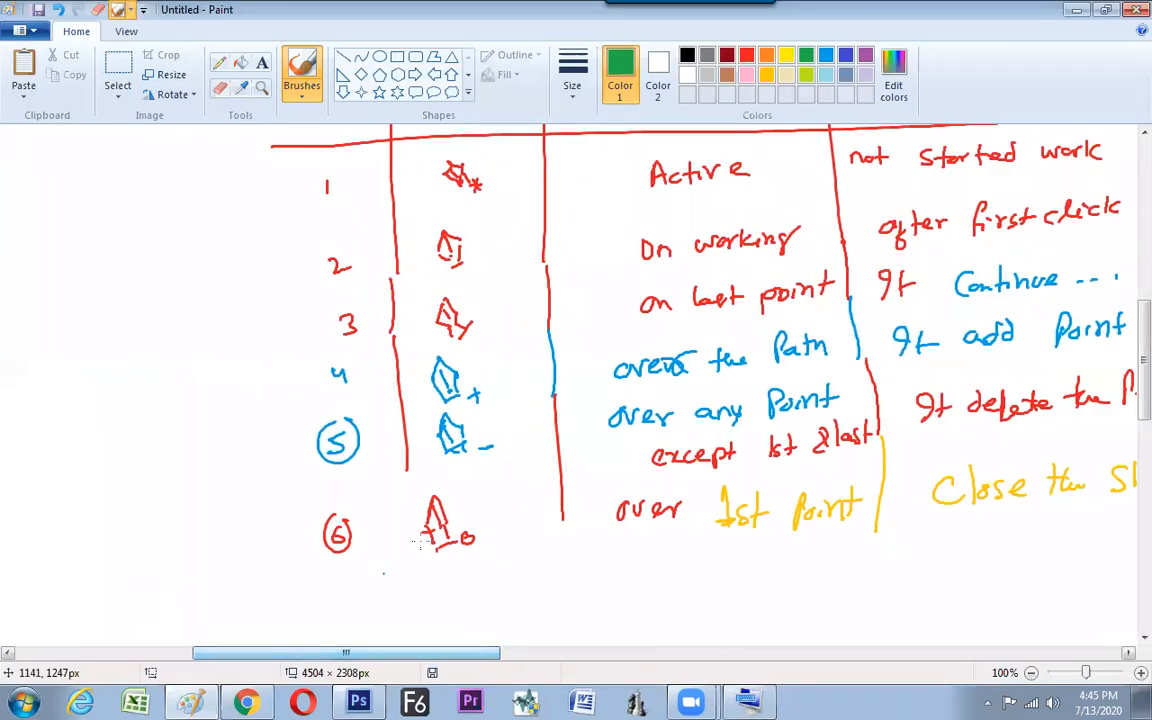
pyautogui.scroll(-3, 1127, 342)
pyautogui.moveTo(338, 455)
pyautogui.mouseDown()
pyautogui.moveTo(346, 478)
pyautogui.moveTo(332, 451)
pyautogui.mouseUp()
pyautogui.moveTo(443, 460); pyautogui.dragTo(464, 454)
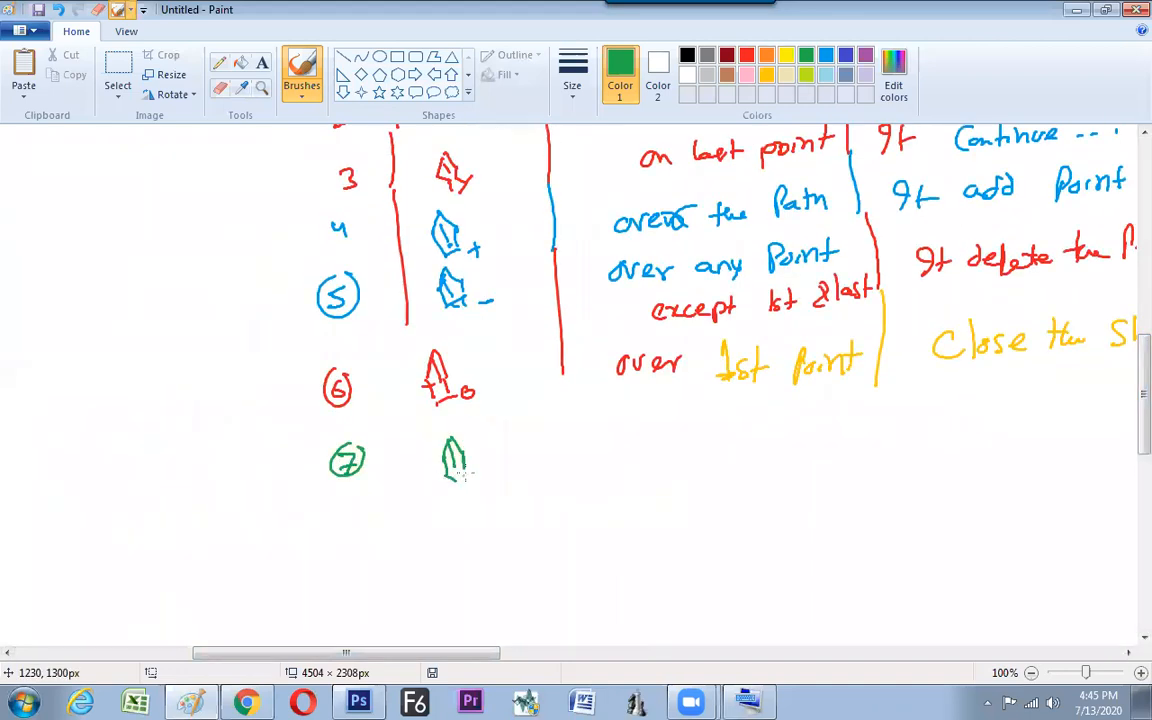
pyautogui.moveTo(460, 488); pyautogui.dragTo(469, 494)
# Extend the line after the Icon column in green and write "on end Point with Alt" under When in row 7
pyautogui.moveTo(566, 371); pyautogui.dragTo(574, 467)
pyautogui.moveTo(626, 428); pyautogui.dragTo(647, 437)
pyautogui.hotkey('ctrl', 'z')
pyautogui.hotkey('ctrl', 'z')
pyautogui.moveTo(685, 428)
pyautogui.mouseDown()
pyautogui.moveTo(714, 442)
pyautogui.moveTo(753, 408)
pyautogui.moveTo(763, 428)
pyautogui.moveTo(802, 424)
pyautogui.mouseUp()
pyautogui.moveTo(704, 466); pyautogui.dragTo(773, 478)
pyautogui.moveTo(758, 505); pyautogui.dragTo(801, 484)
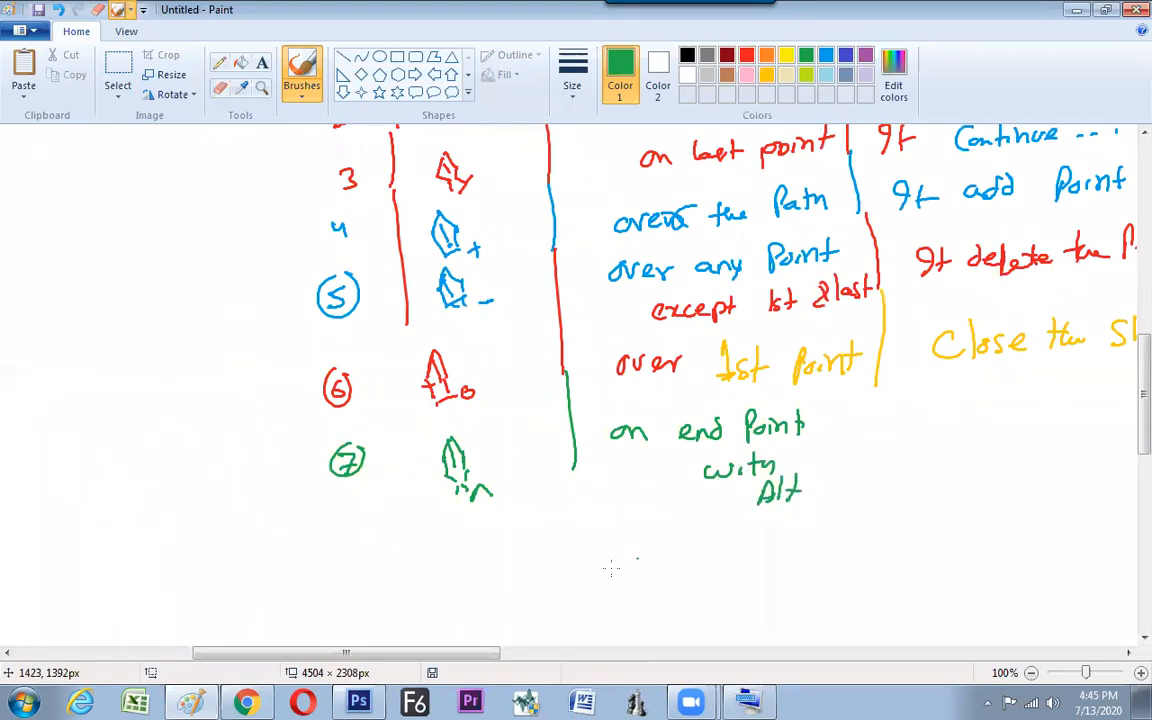
# Extend the line after the When column in green and write "It creat Tangent" under What in row 7
pyautogui.hscroll(5, 609, 540)
pyautogui.moveTo(607, 385); pyautogui.dragTo(607, 465)
pyautogui.moveTo(682, 402); pyautogui.dragTo(658, 438)
pyautogui.moveTo(688, 408)
pyautogui.mouseDown()
pyautogui.moveTo(690, 432)
pyautogui.moveTo(790, 418)
pyautogui.moveTo(846, 425)
pyautogui.mouseUp()
pyautogui.moveTo(832, 396)
pyautogui.mouseDown()
pyautogui.moveTo(847, 427)
pyautogui.moveTo(860, 395)
pyautogui.moveTo(871, 414)
pyautogui.moveTo(937, 414)
pyautogui.mouseUp()
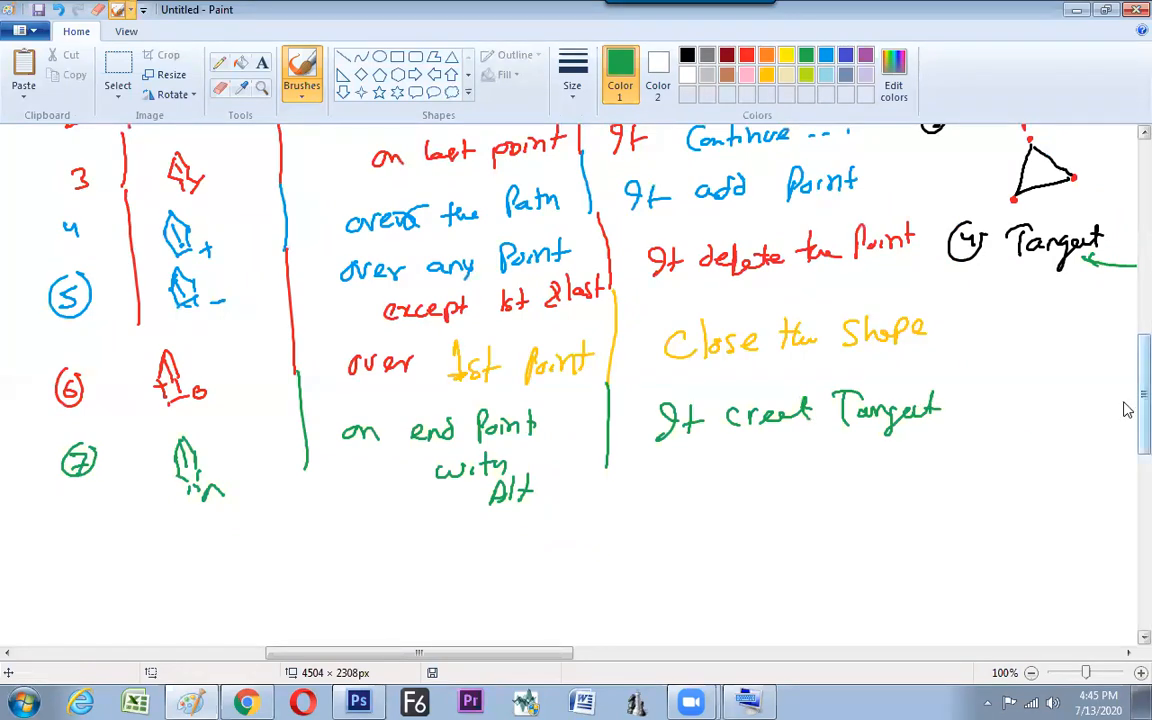
pyautogui.scroll(5, 1125, 375)
pyautogui.scroll(-3, 1125, 365)
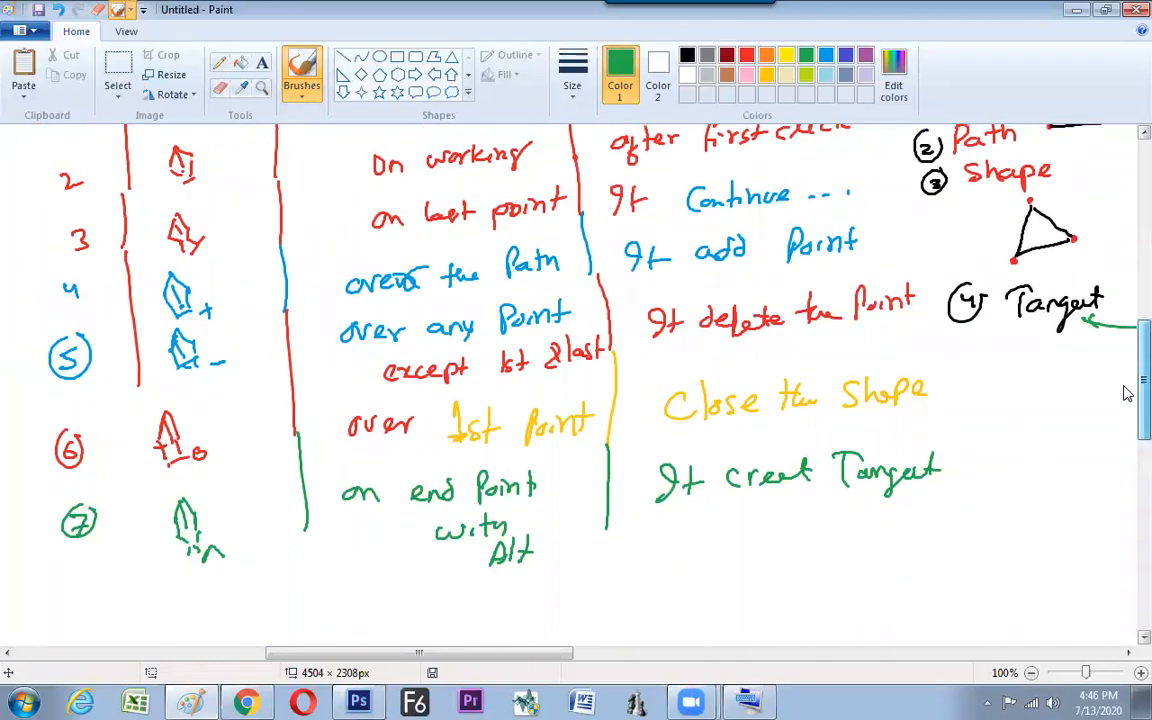
pyautogui.moveTo(1124, 386)
pyautogui.mouseDown()
pyautogui.moveTo(1124, 353)
pyautogui.moveTo(1124, 368)
pyautogui.mouseUp()
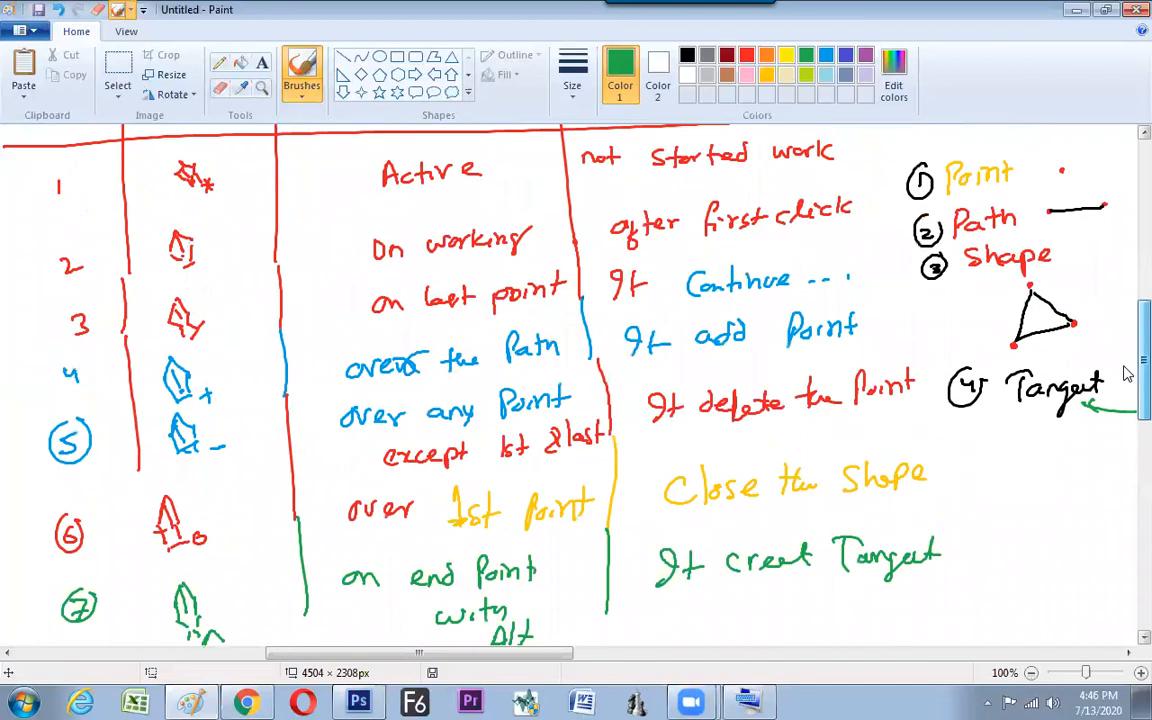
pyautogui.moveTo(362, 653); pyautogui.dragTo(407, 653)
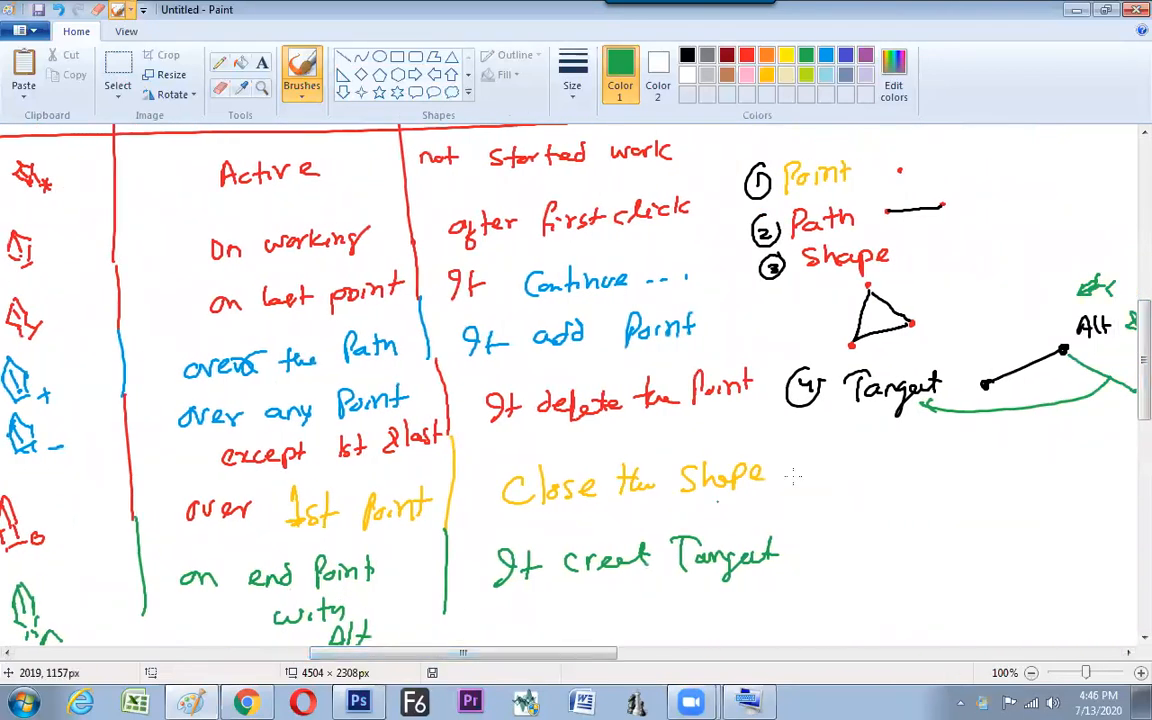
# Switch to Photoshop, clear the unfinished path and draw an open path of three corner points with the Pen tool
pyautogui.hotkey('alt', 'Tab')
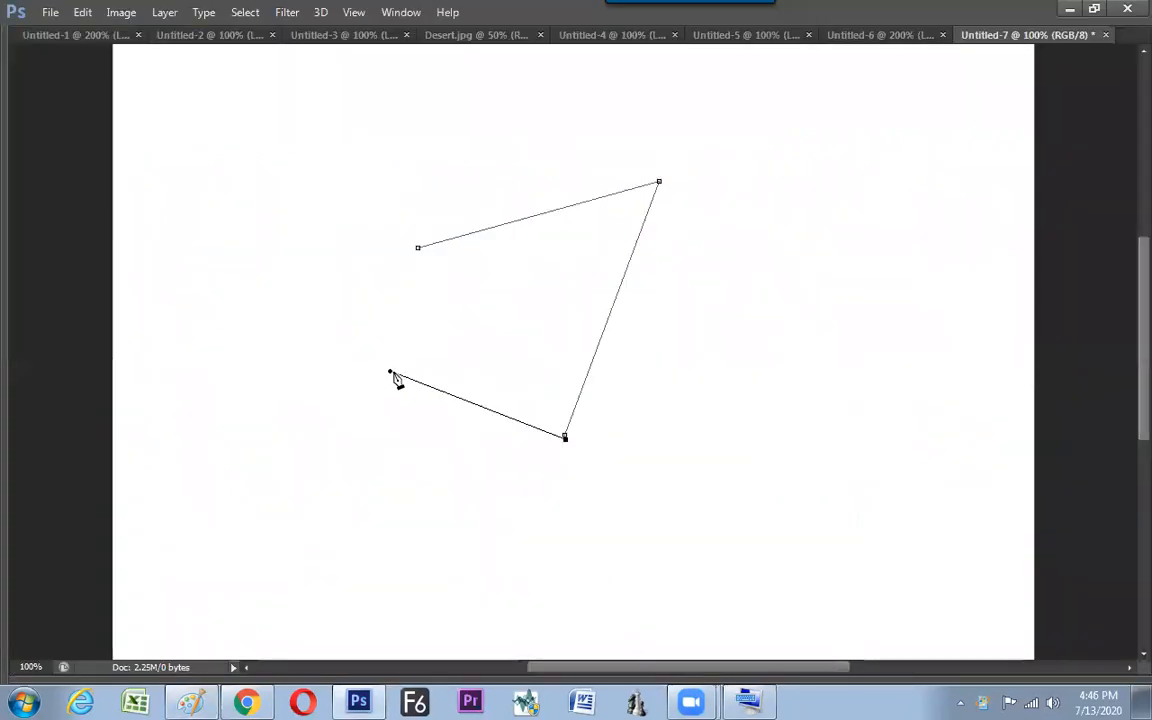
pyautogui.press('Escape')
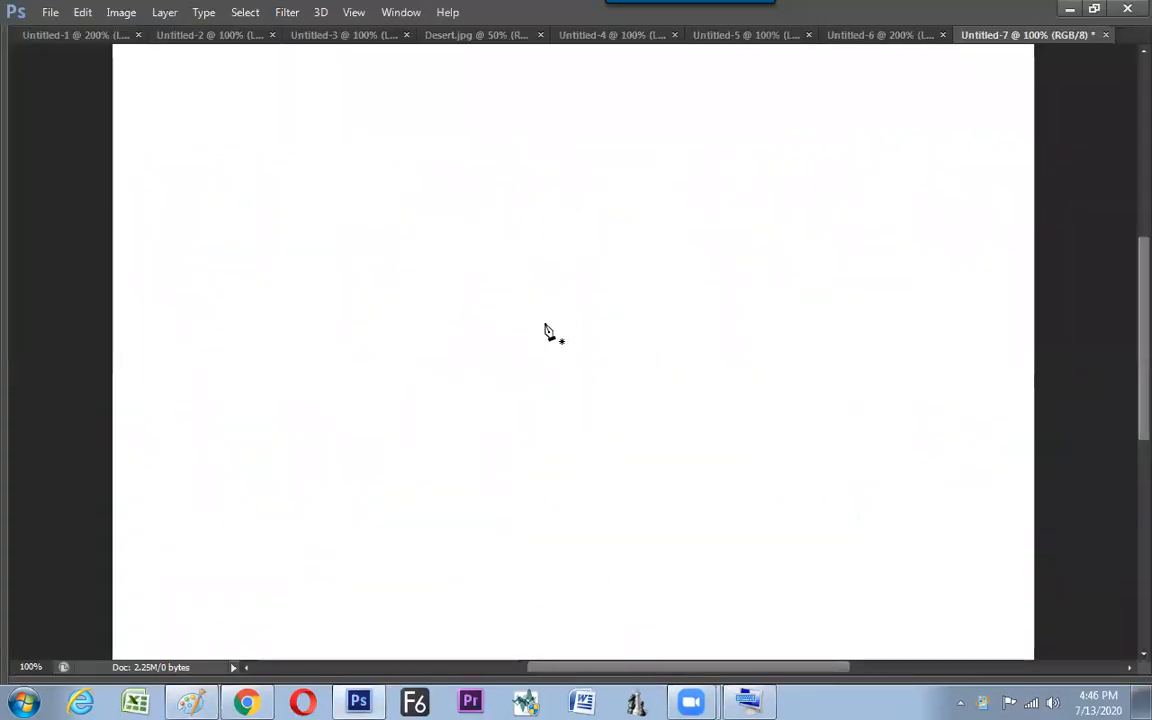
pyautogui.click(420, 276)
pyautogui.click(622, 204)
pyautogui.click(654, 429)
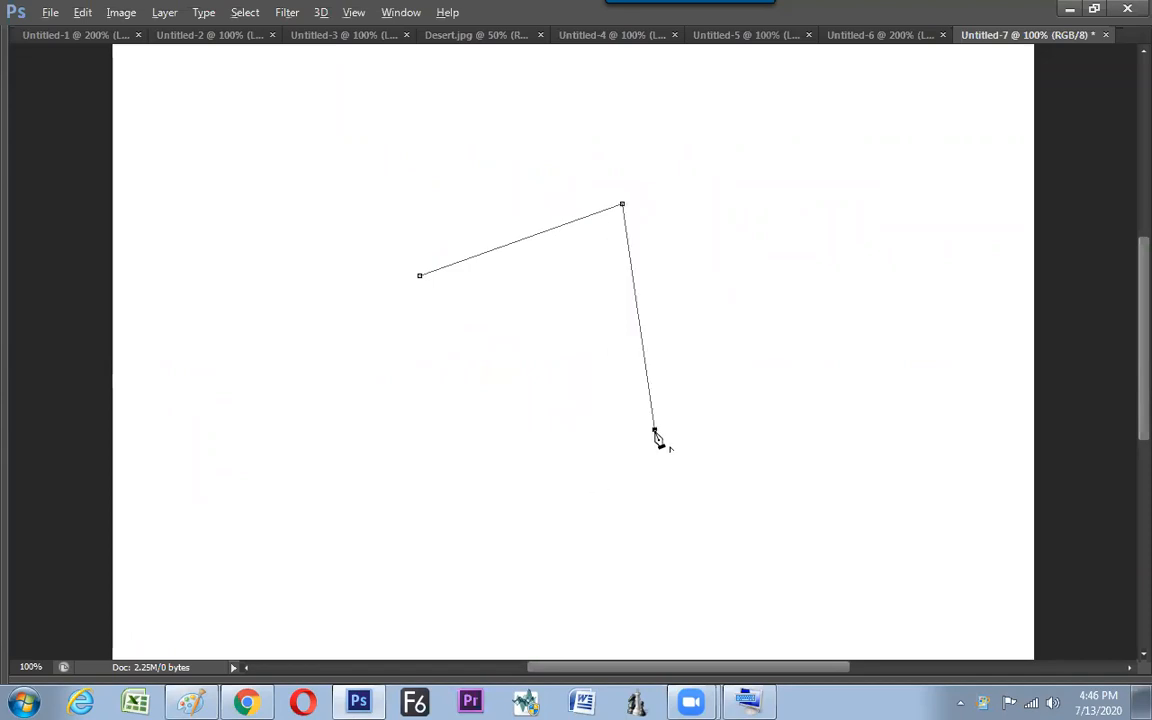
# Pull a long tangent out of the path's end point and add another point below to form a curved segment
pyautogui.click(832, 333)
pyautogui.moveTo(817, 365); pyautogui.dragTo(339, 392)
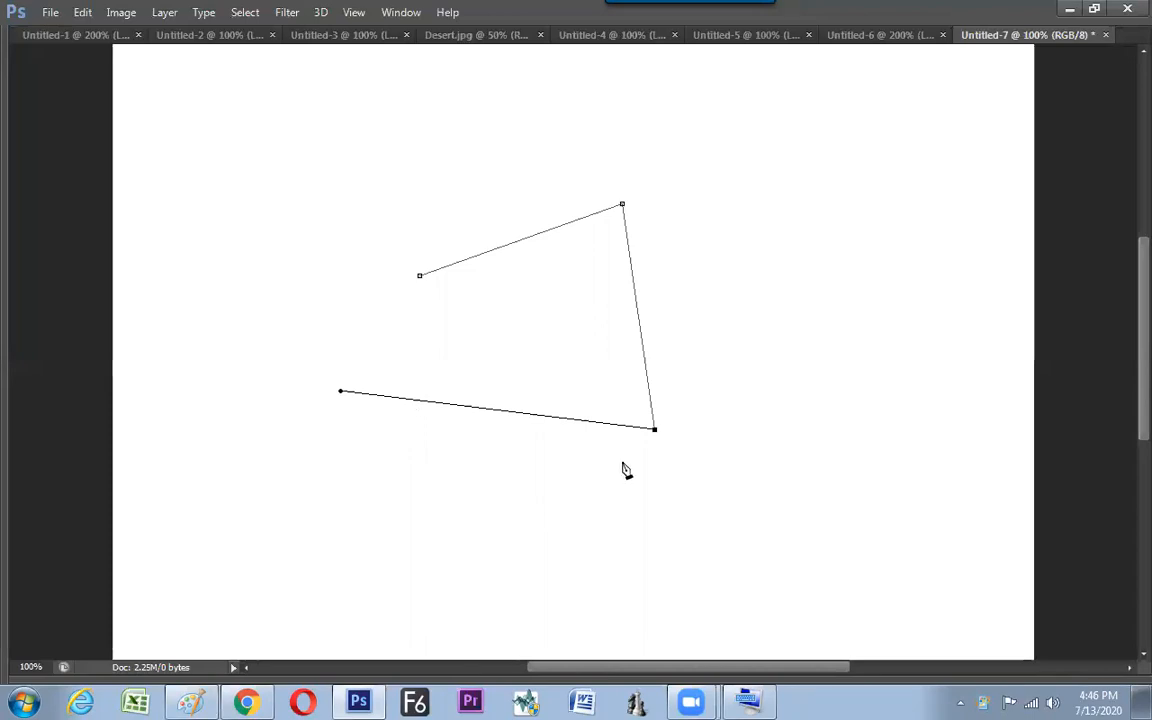
pyautogui.click(468, 579)
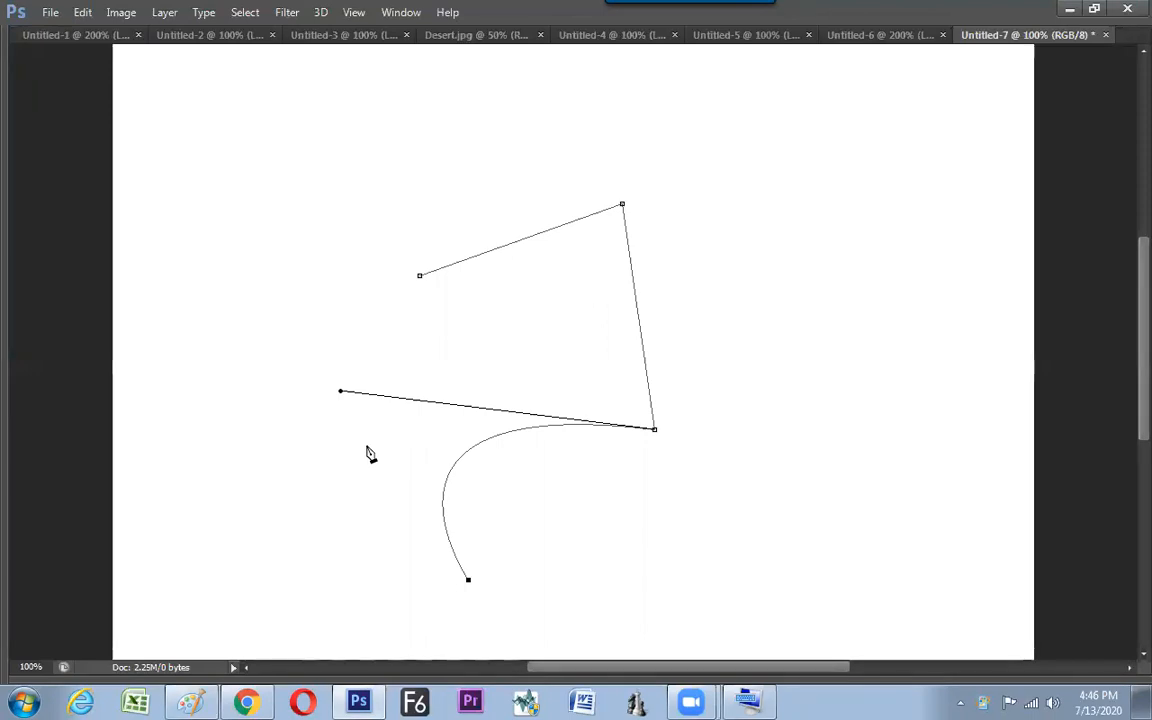
# Return to Paint and draw a small U-shaped curve below the tangent sketch in green, tracing over it in red
pyautogui.hotkey('alt', 'Tab')
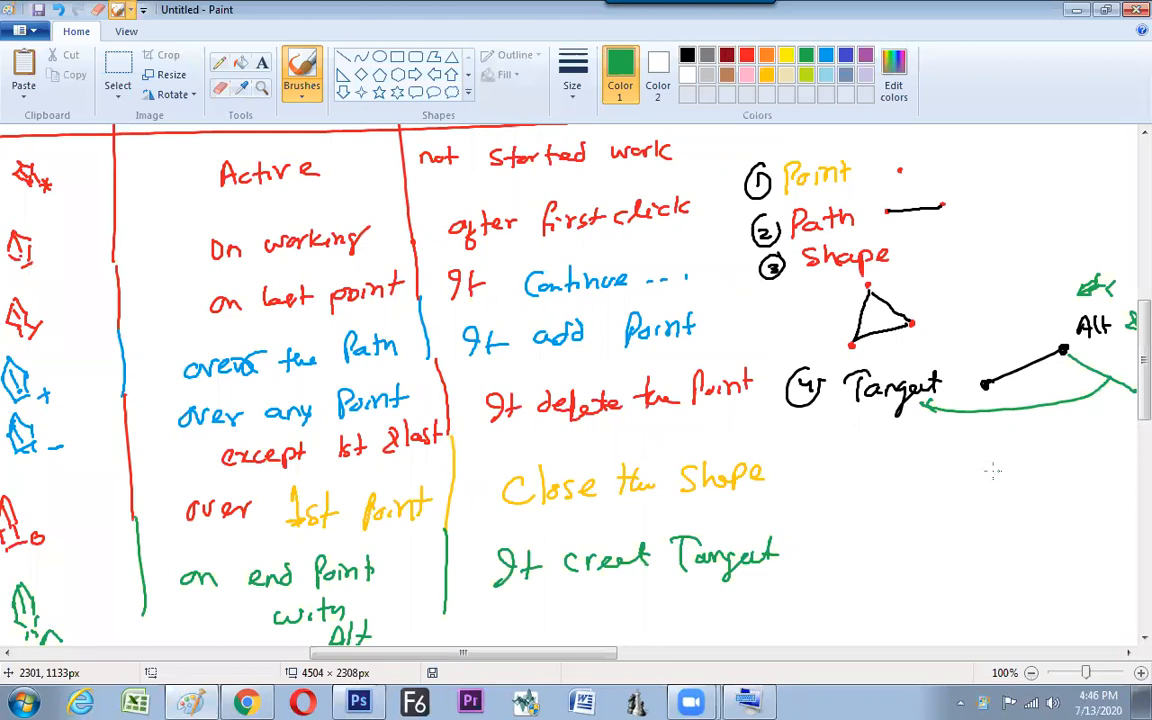
pyautogui.moveTo(988, 455); pyautogui.dragTo(1018, 478)
pyautogui.click(746, 55)
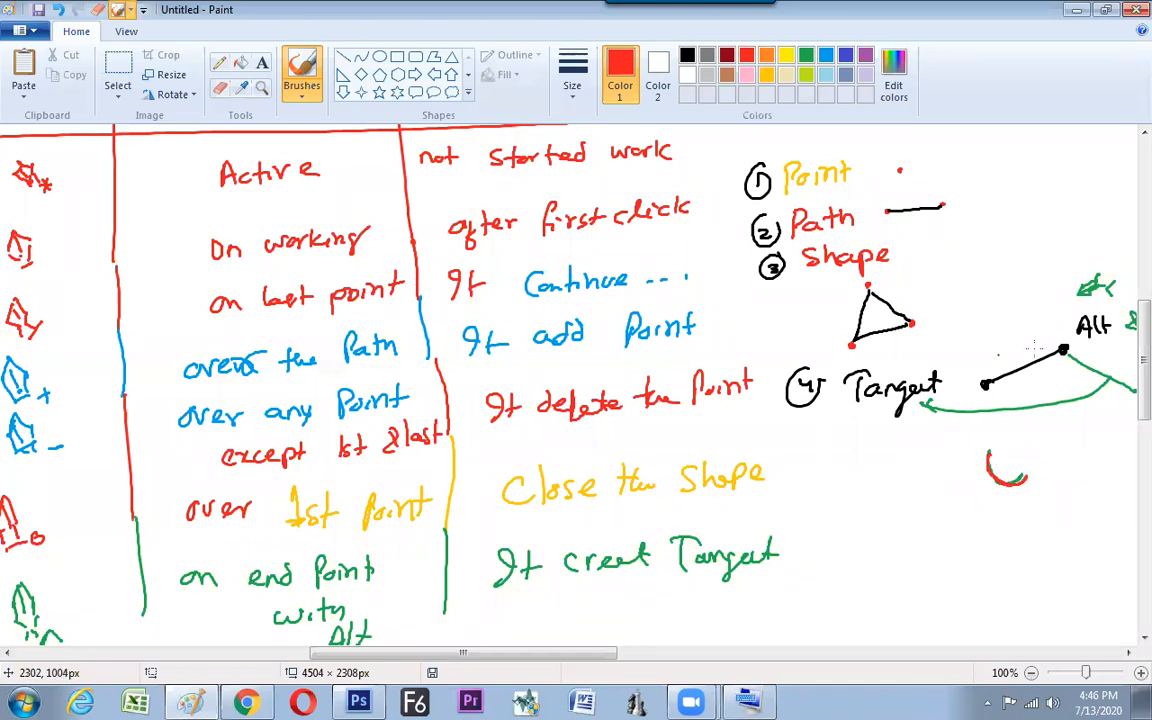
pyautogui.scroll(-3, 1015, 320)
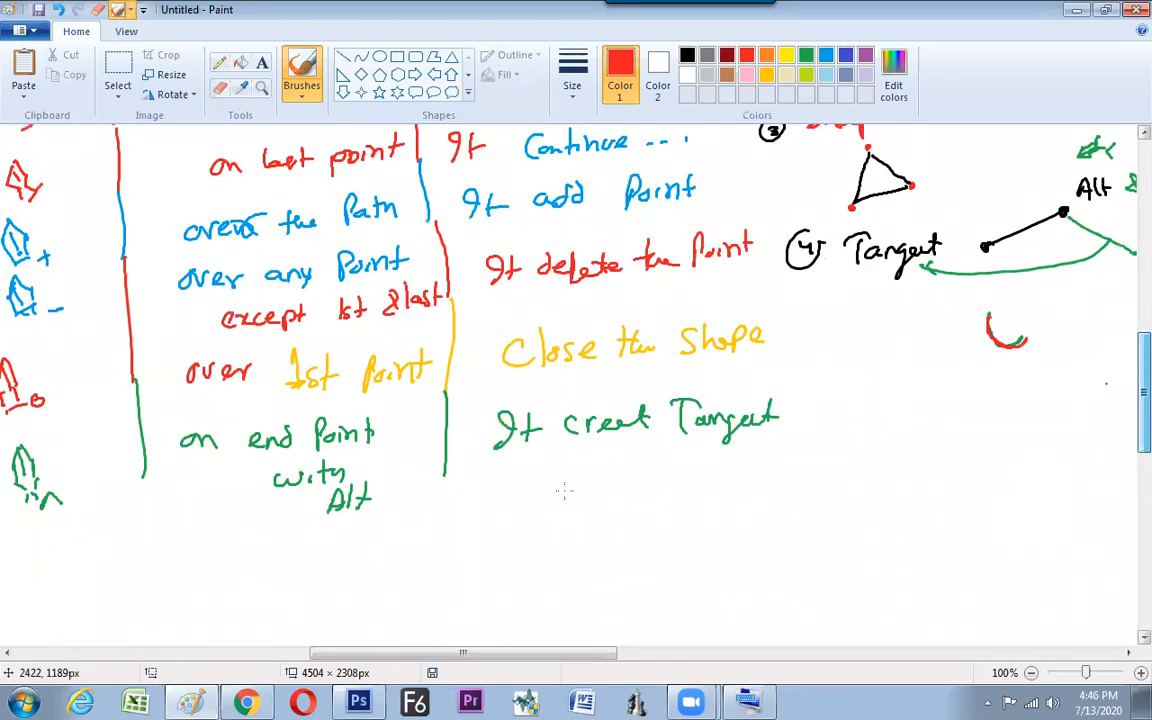
pyautogui.hscroll(-6, 337, 589)
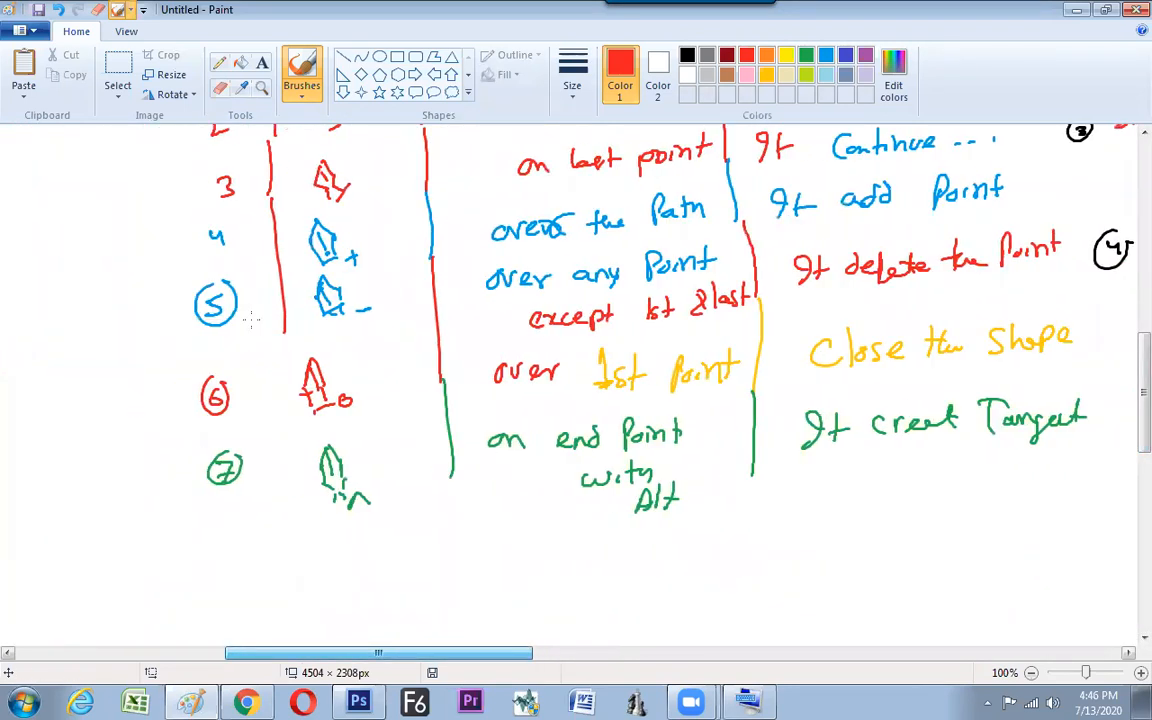
pyautogui.hscroll(-1, 252, 320)
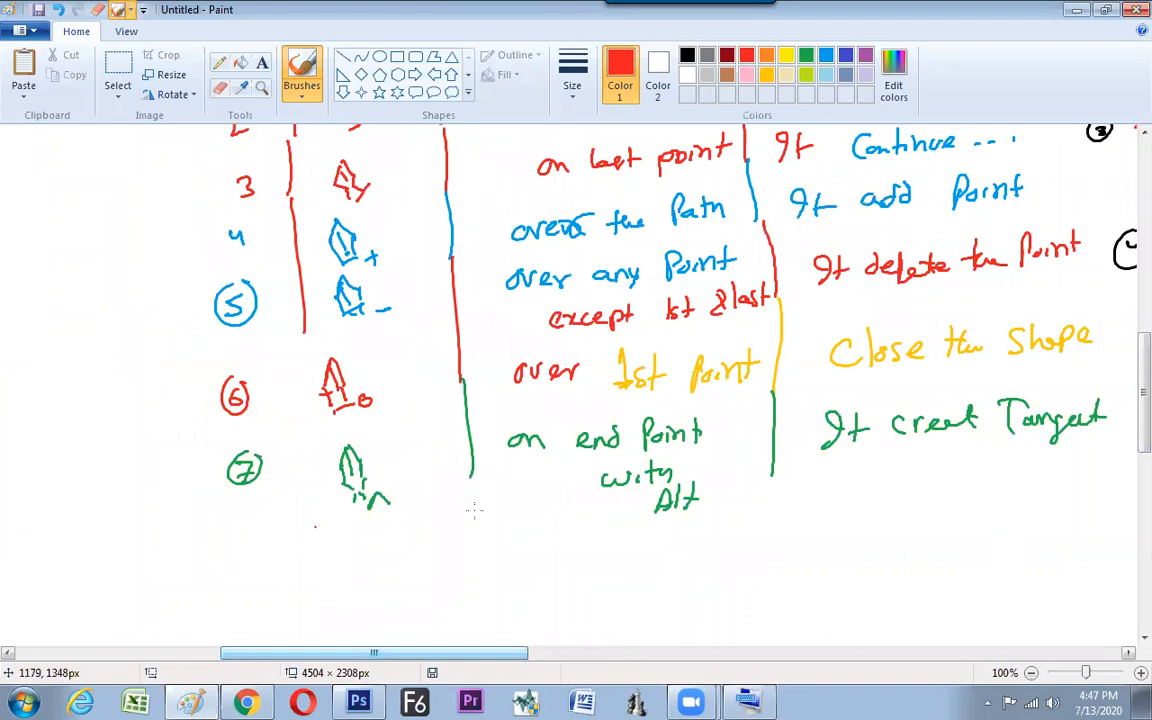
pyautogui.scroll(-3, 1126, 393)
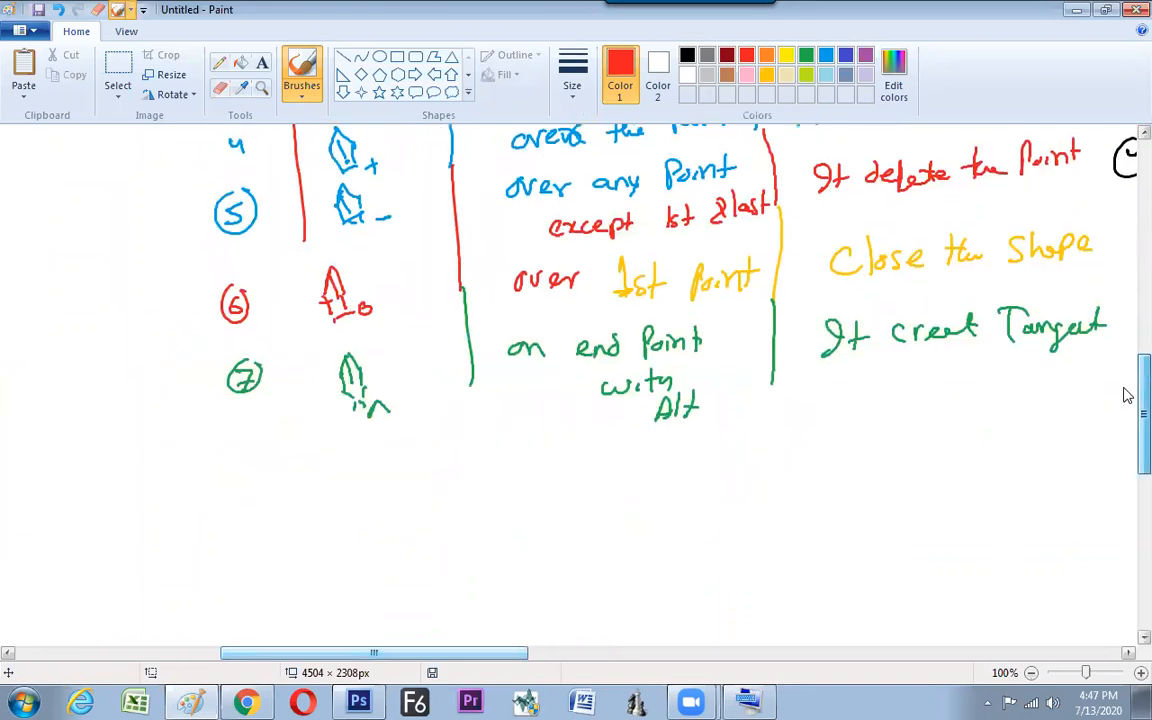
pyautogui.scroll(4, 1128, 385)
pyautogui.scroll(-1, 1126, 380)
# Switch to Photoshop, delete the existing path and draw a new open path of three corner points
pyautogui.hotkey('alt', 'Tab')
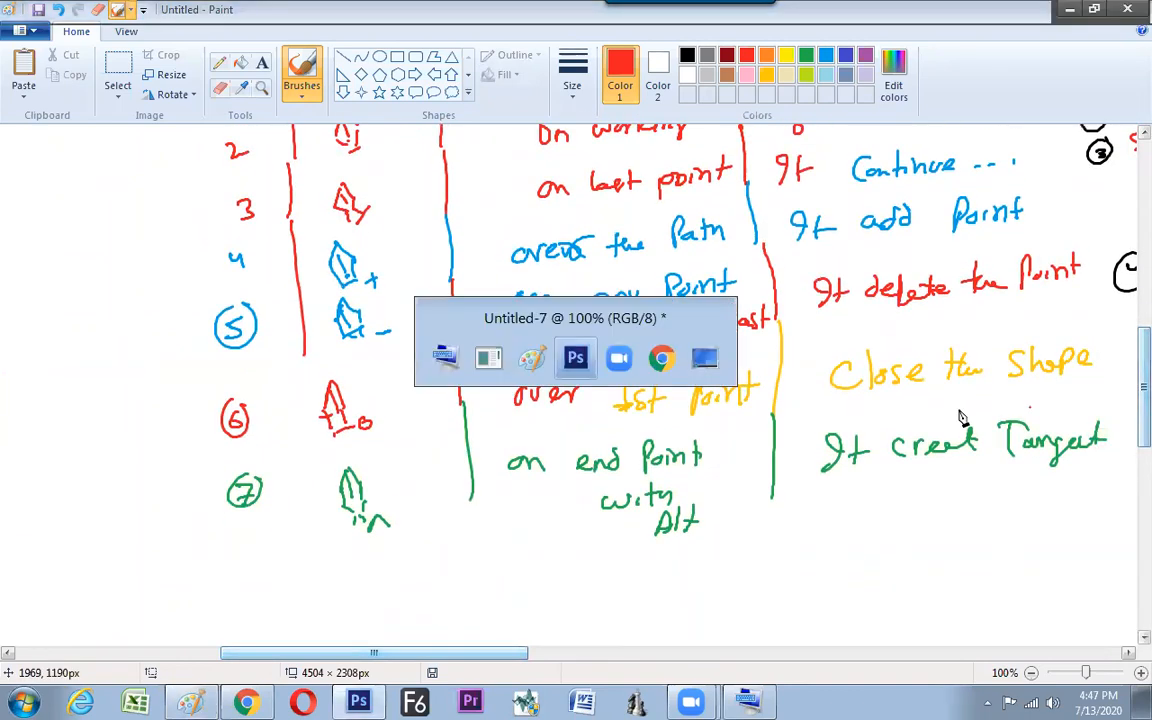
pyautogui.press('Delete')
pyautogui.press('Delete')
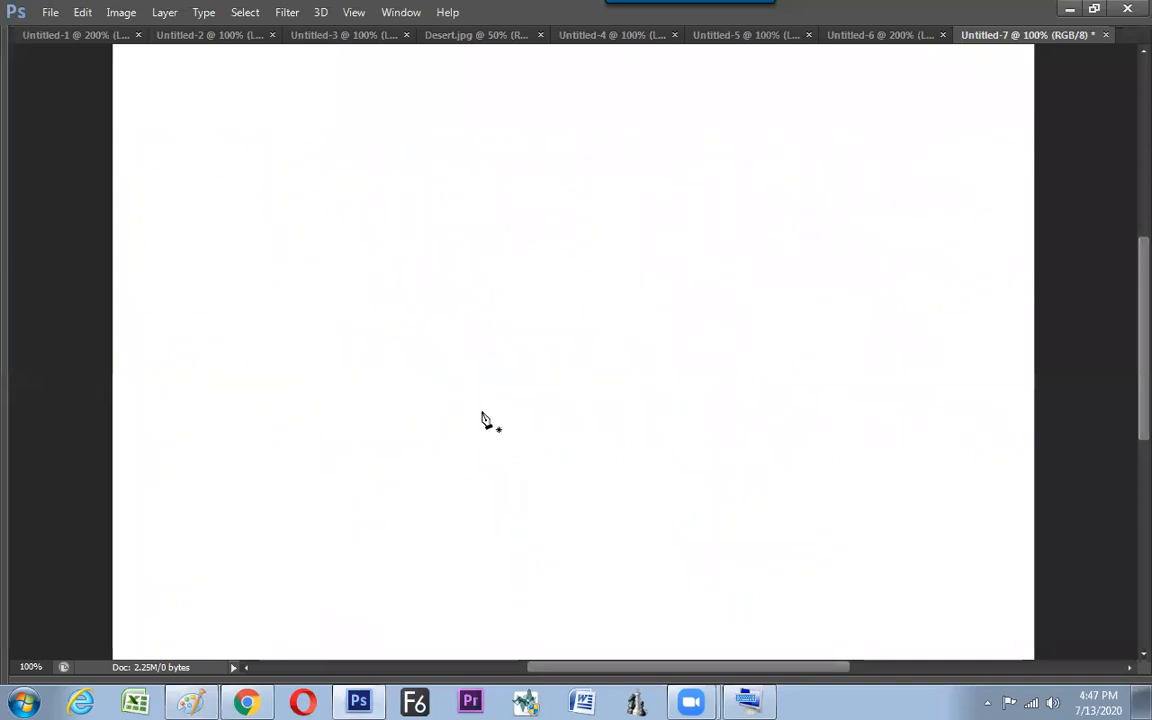
pyautogui.click(417, 260)
pyautogui.click(630, 200)
pyautogui.click(676, 449)
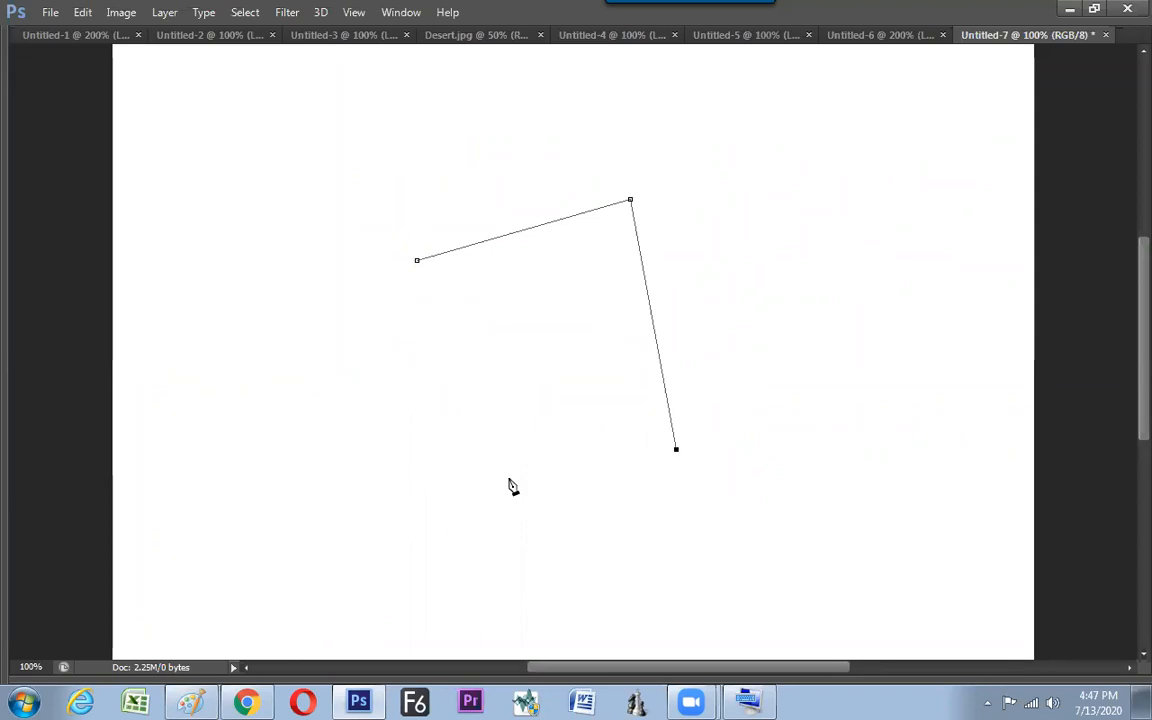
# Show the hidden panels and move the whole path slightly upward with the Path Selection tool
pyautogui.press('Tab')
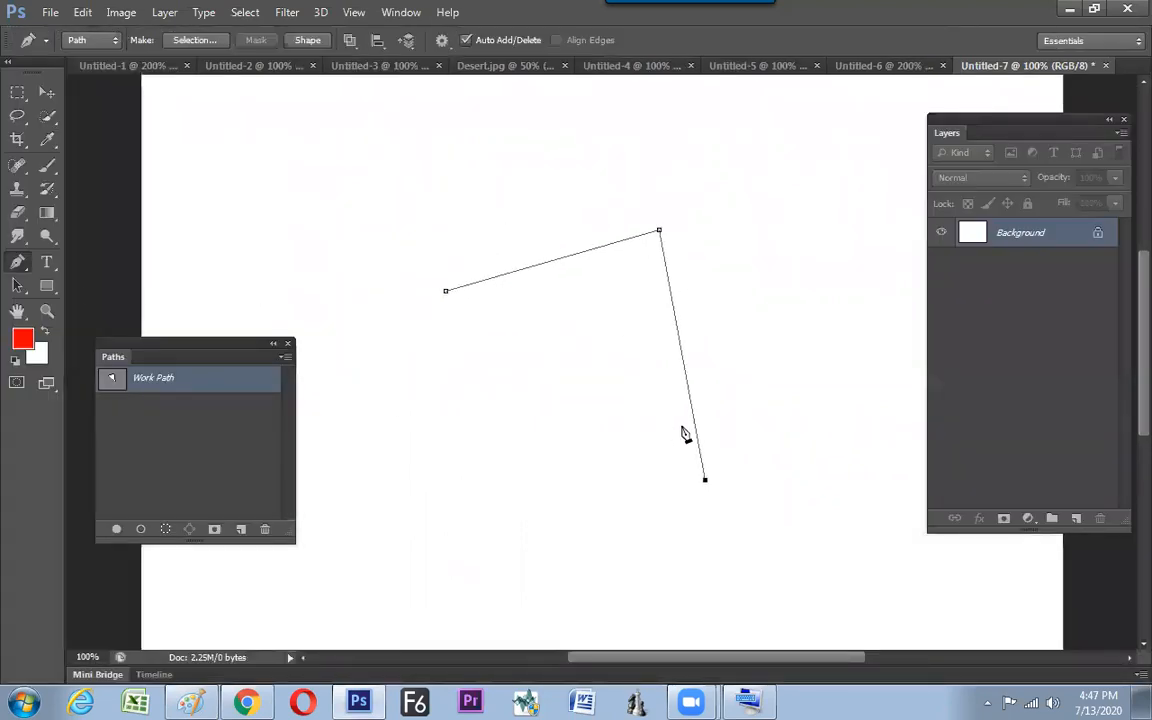
pyautogui.click(17, 285)
pyautogui.moveTo(521, 279); pyautogui.dragTo(523, 218)
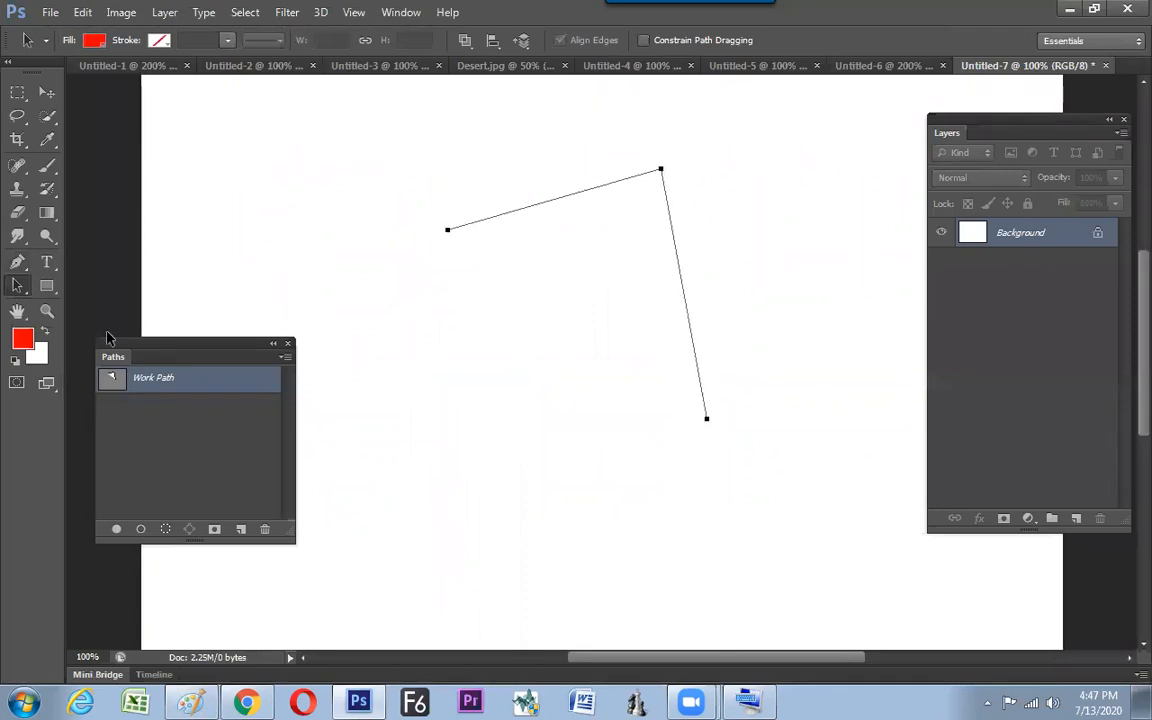
# Draw a second open path of three points with the Pen tool and join its end to the first path's starting point
pyautogui.click(18, 262)
pyautogui.click(388, 510)
pyautogui.click(593, 428)
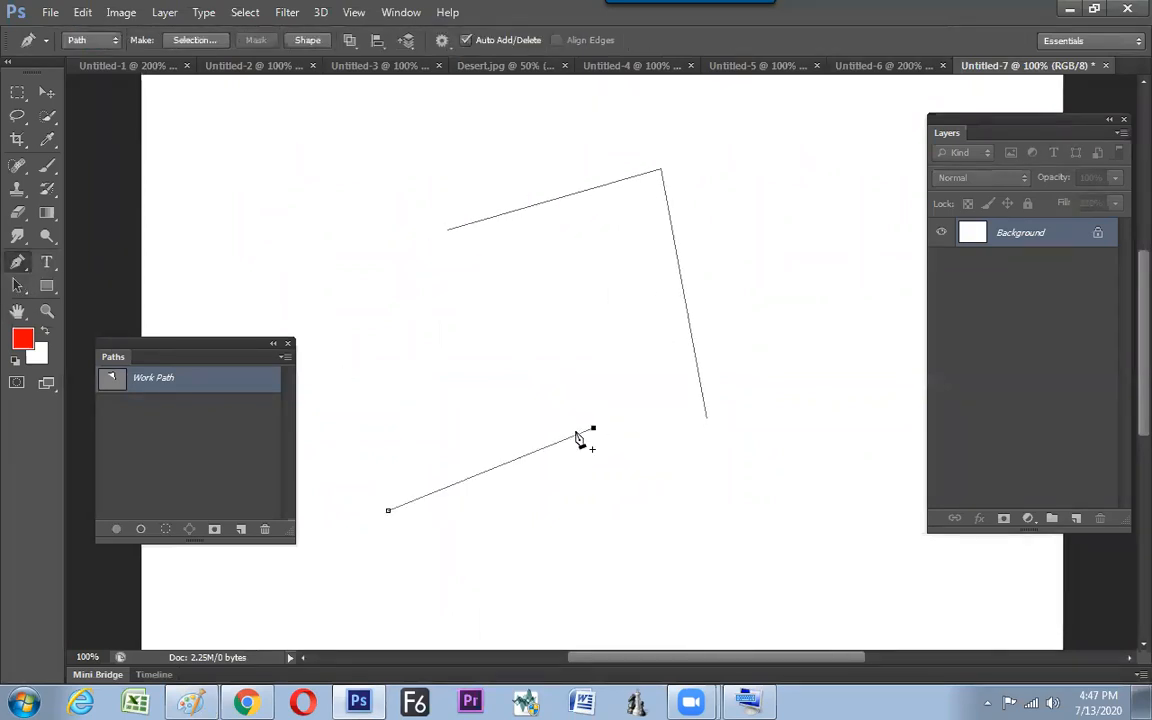
pyautogui.click(387, 357)
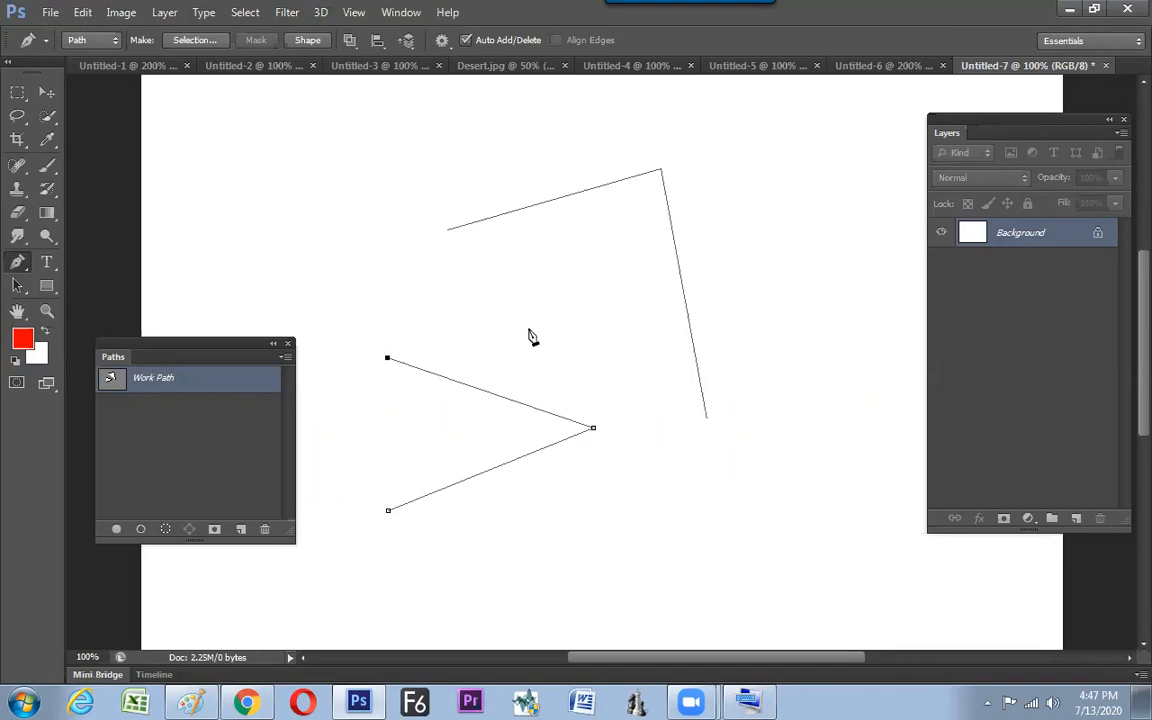
pyautogui.click(448, 231)
# Switch to Paint and start row 8 of the table in red with a circled 8 and a pen-with-link icon
pyautogui.hotkey('alt', 'Tab')
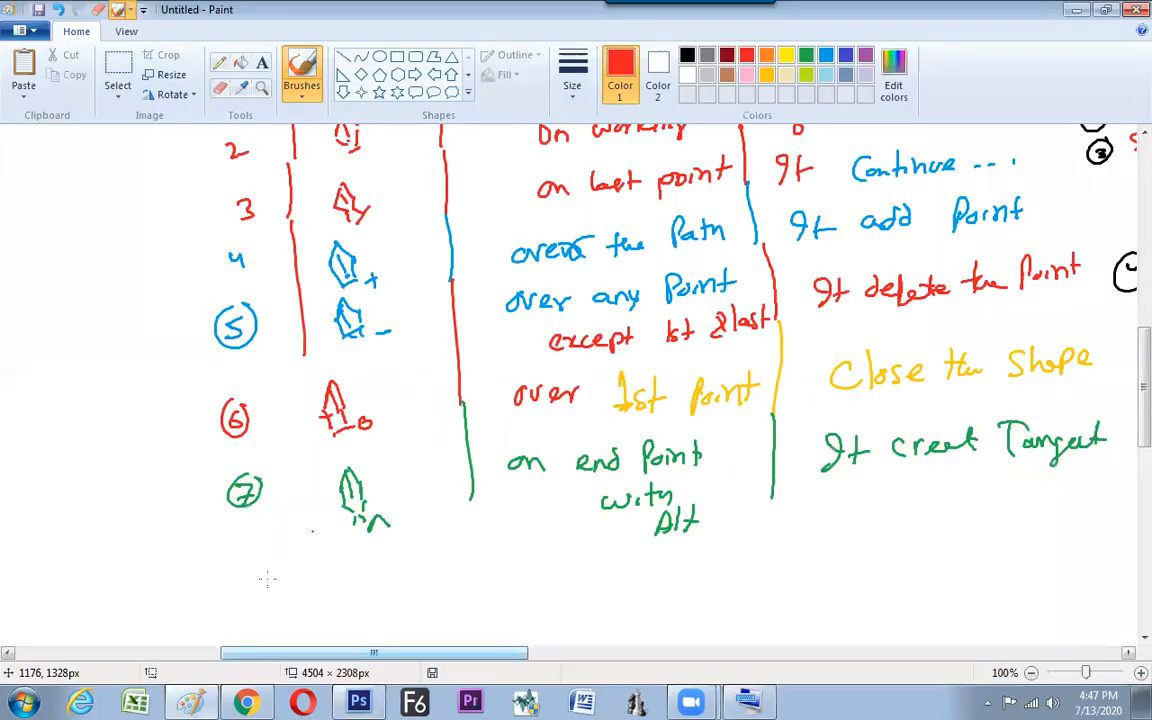
pyautogui.moveTo(252, 573); pyautogui.dragTo(254, 561)
pyautogui.moveTo(350, 549)
pyautogui.mouseDown()
pyautogui.moveTo(372, 579)
pyautogui.moveTo(361, 598)
pyautogui.mouseUp()
pyautogui.moveTo(372, 576)
pyautogui.mouseDown()
pyautogui.moveTo(377, 592)
pyautogui.moveTo(429, 589)
pyautogui.mouseUp()
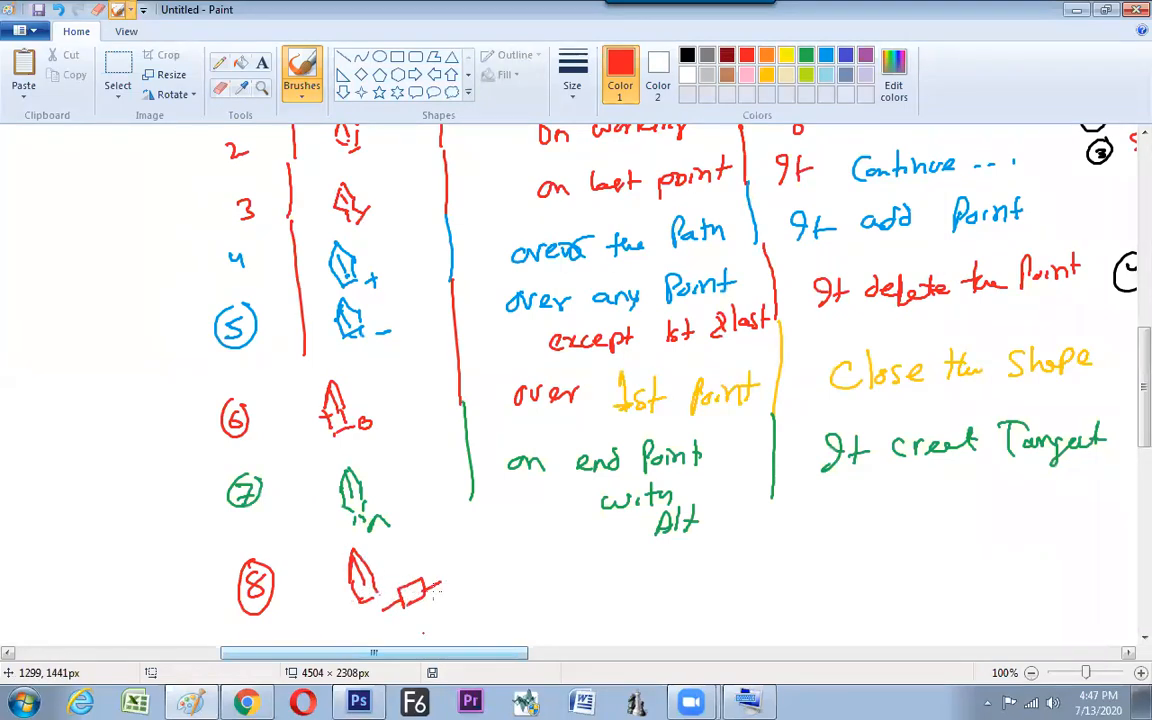
# Extend row 8's column lines in red and write "over to an existed open Path" under When and "Join Path" under What
pyautogui.moveTo(469, 500)
pyautogui.mouseDown()
pyautogui.moveTo(481, 590)
pyautogui.moveTo(548, 566)
pyautogui.moveTo(660, 563)
pyautogui.mouseUp()
pyautogui.moveTo(571, 596)
pyautogui.mouseDown()
pyautogui.moveTo(678, 596)
pyautogui.moveTo(767, 568)
pyautogui.moveTo(726, 614)
pyautogui.moveTo(762, 612)
pyautogui.mouseUp()
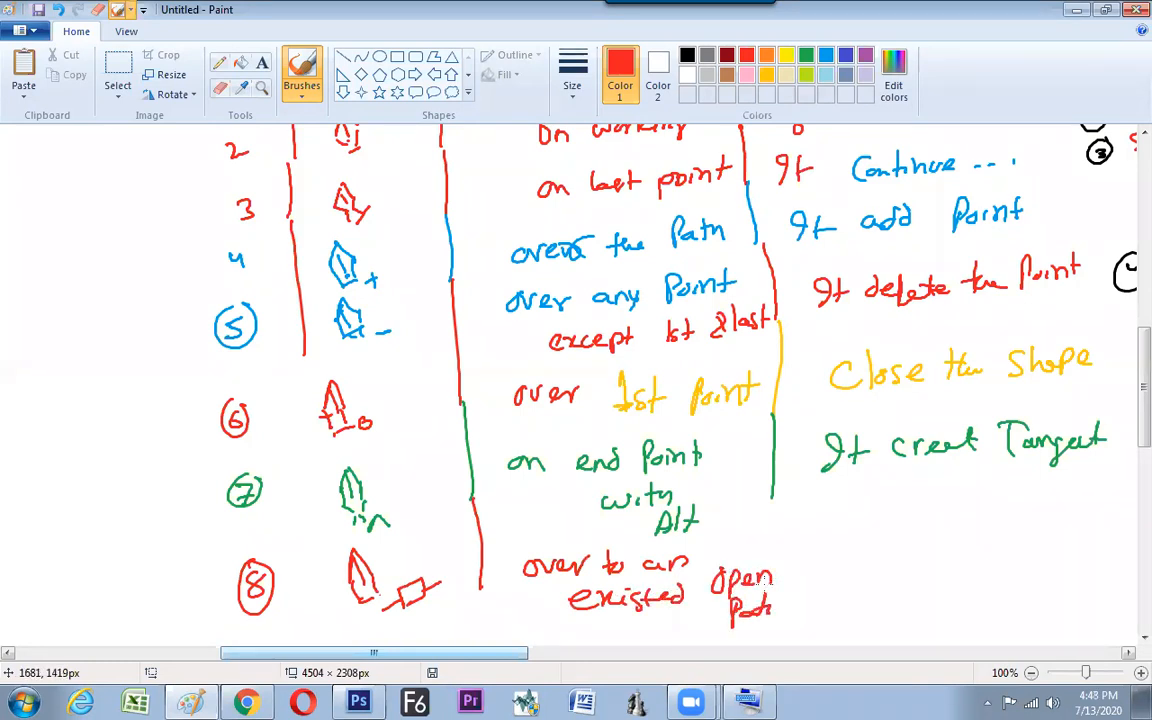
pyautogui.moveTo(774, 508); pyautogui.dragTo(780, 589)
pyautogui.moveTo(851, 556)
pyautogui.mouseDown()
pyautogui.moveTo(928, 545)
pyautogui.moveTo(927, 563)
pyautogui.moveTo(937, 538)
pyautogui.moveTo(991, 541)
pyautogui.mouseUp()
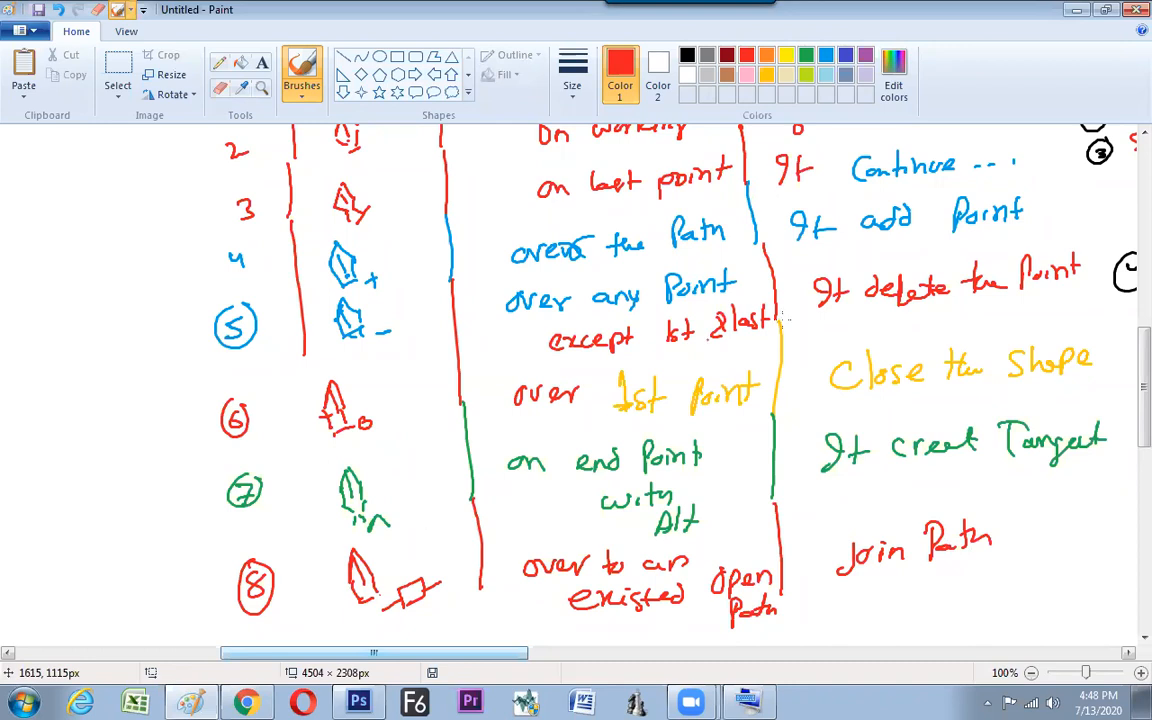
# Review the cursor table's rows and the term sketches, comparing them with the joined path in Photoshop
pyautogui.scroll(3, 1124, 340)
pyautogui.scroll(1, 1124, 318)
pyautogui.scroll(-3, 1124, 318)
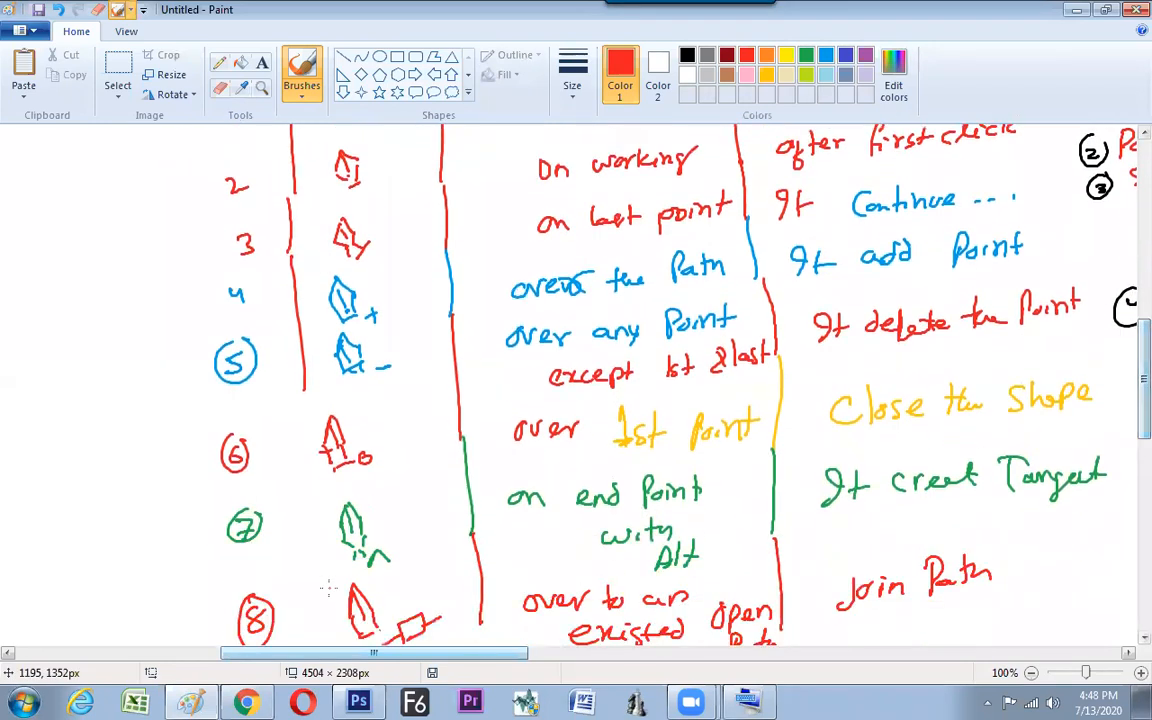
pyautogui.hscroll(3, 328, 588)
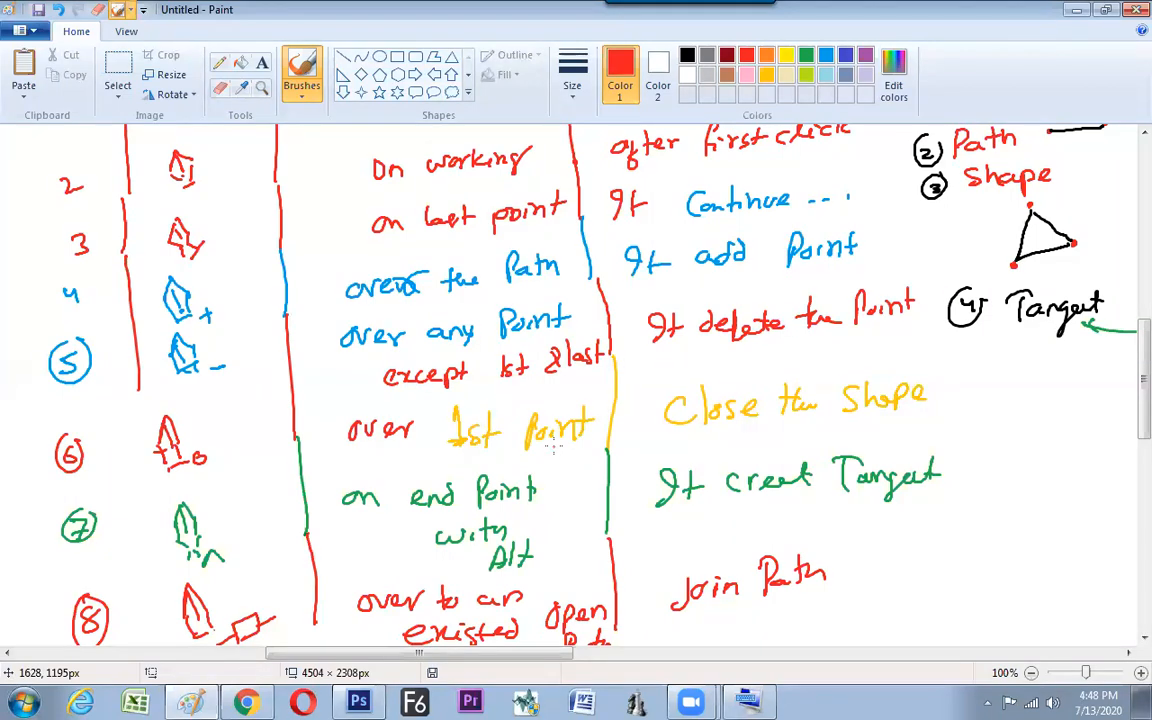
pyautogui.hotkey('alt', 'Tab')
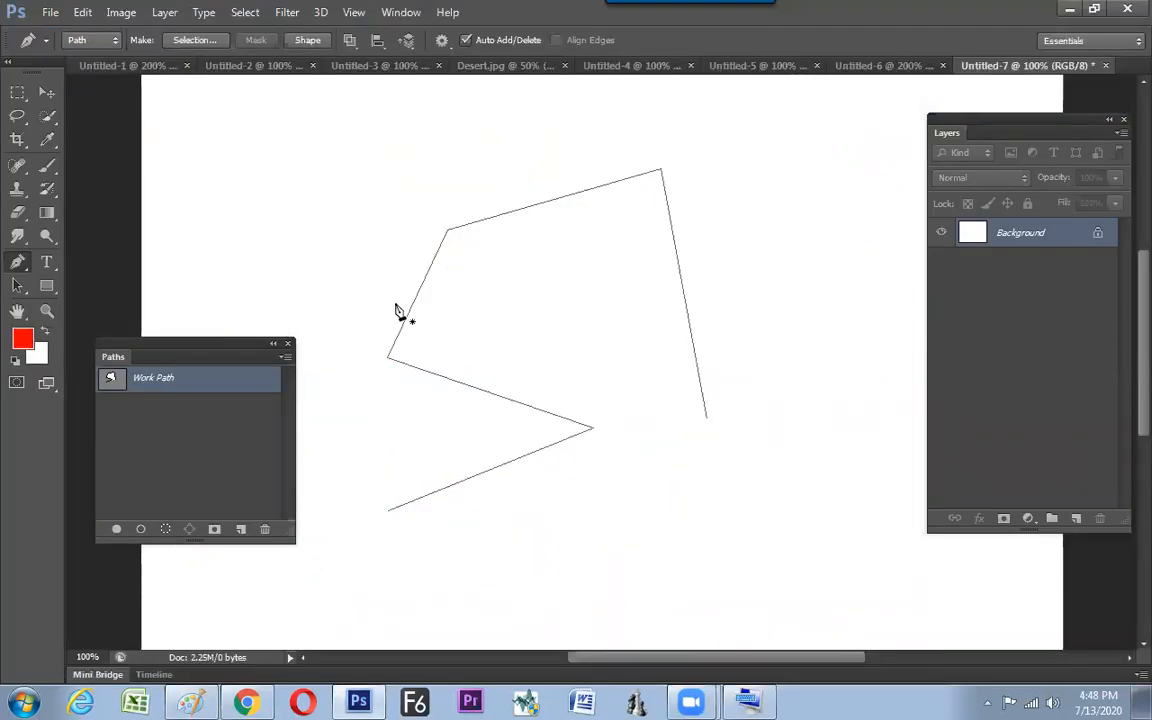
pyautogui.hotkey('alt', 'Tab')
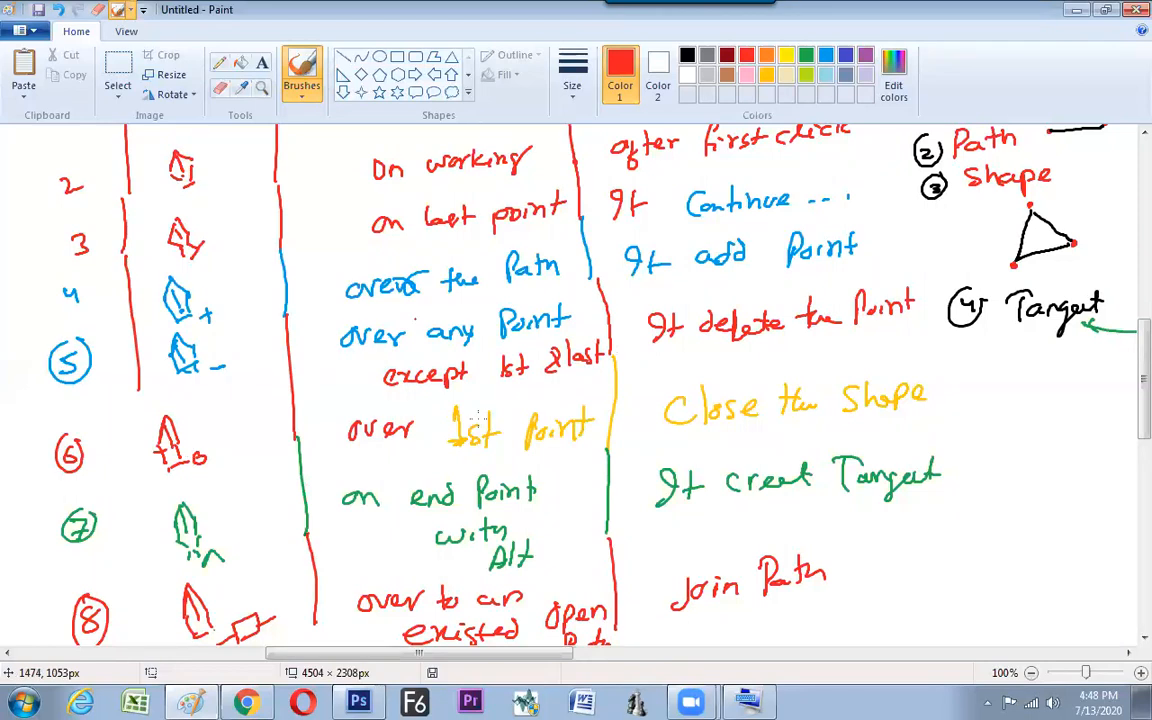
pyautogui.scroll(2, 1127, 400)
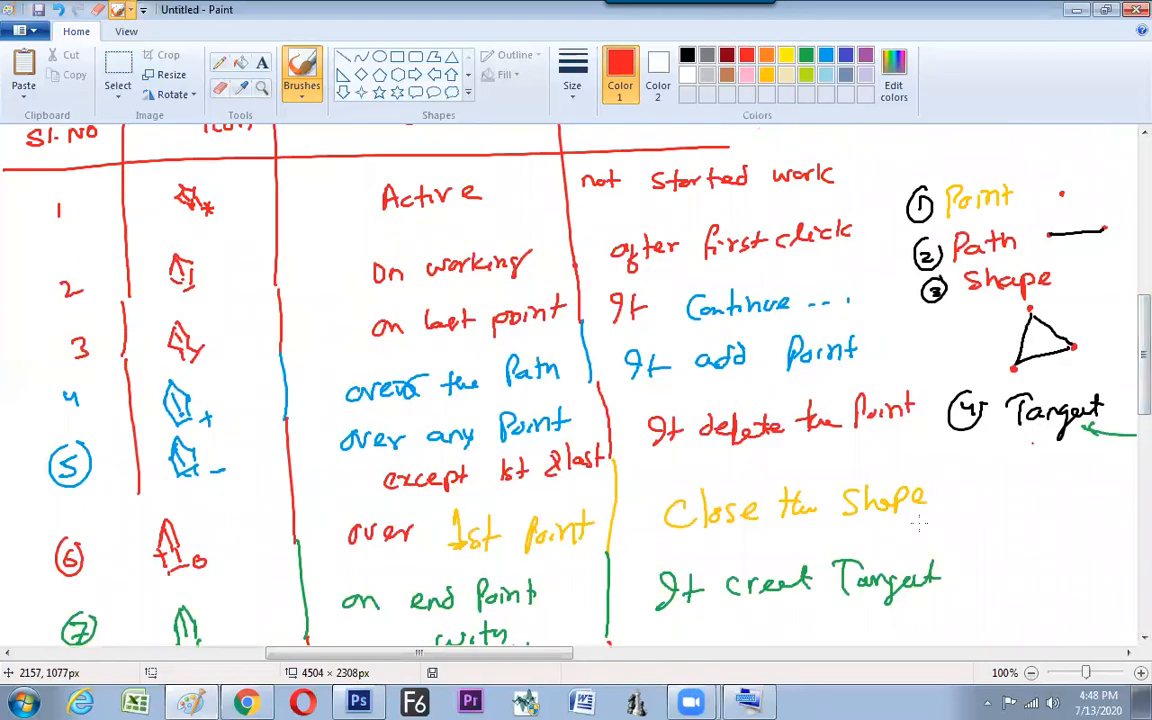
pyautogui.hscroll(3, 727, 588)
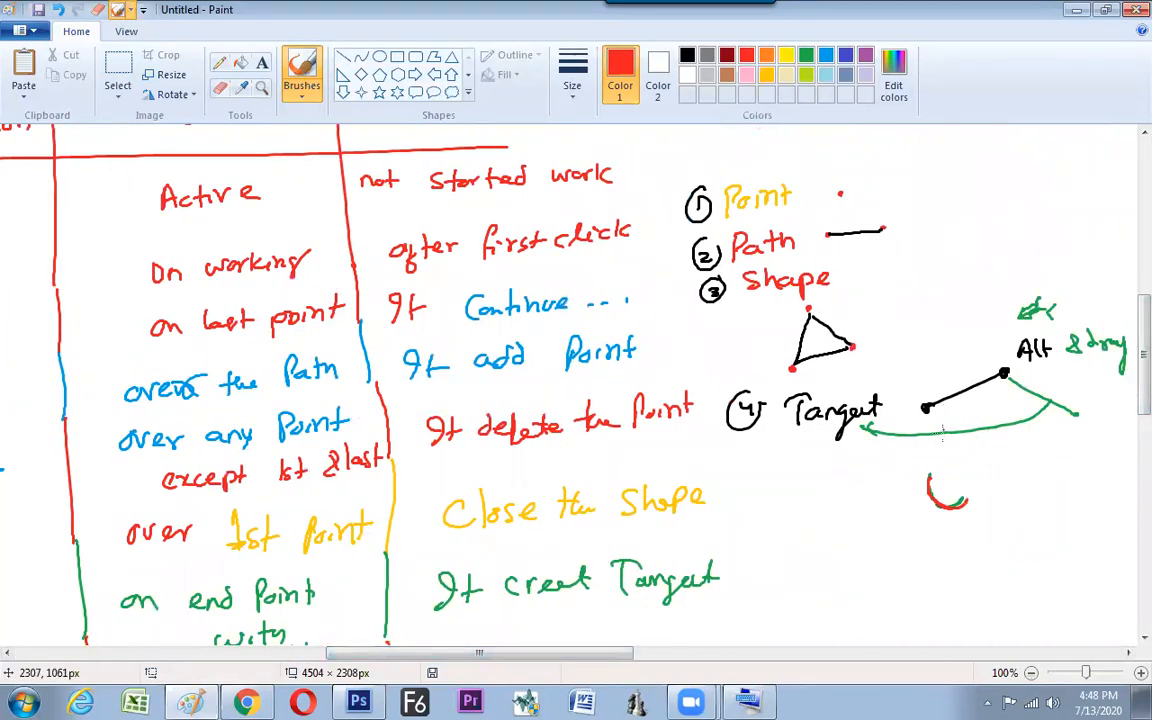
# Draw a red tick mark under the Cursor box in the Pen diagram
pyautogui.scroll(5, 1127, 360)
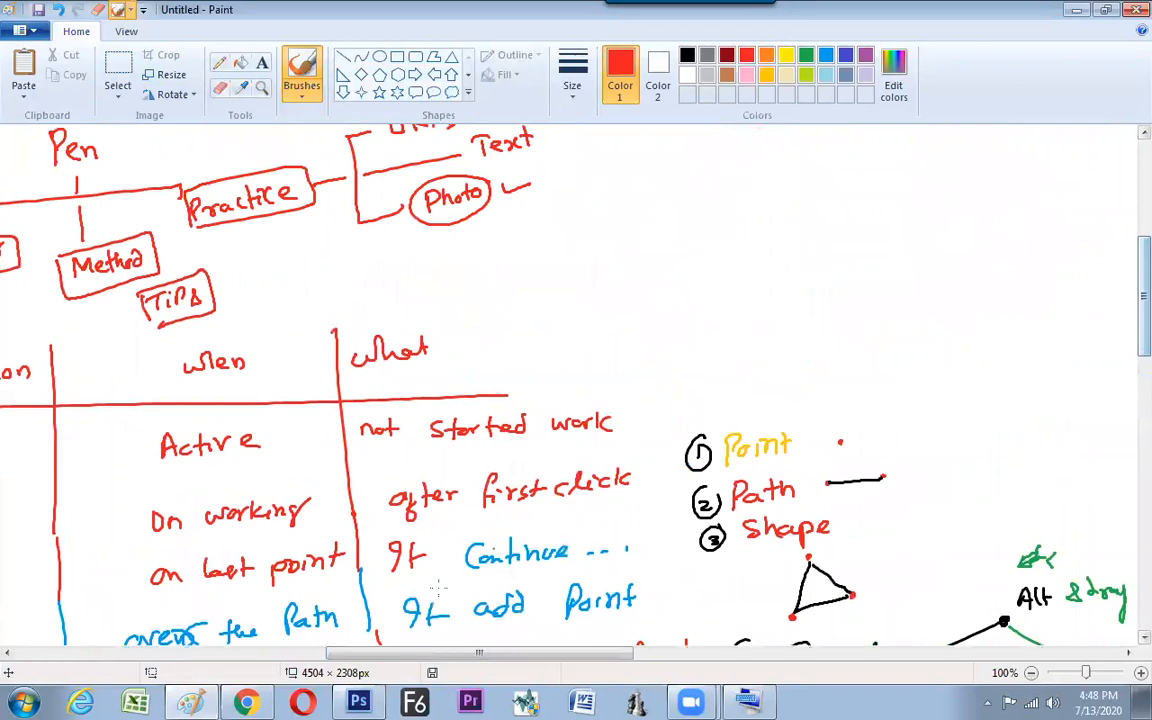
pyautogui.hscroll(-4, 437, 588)
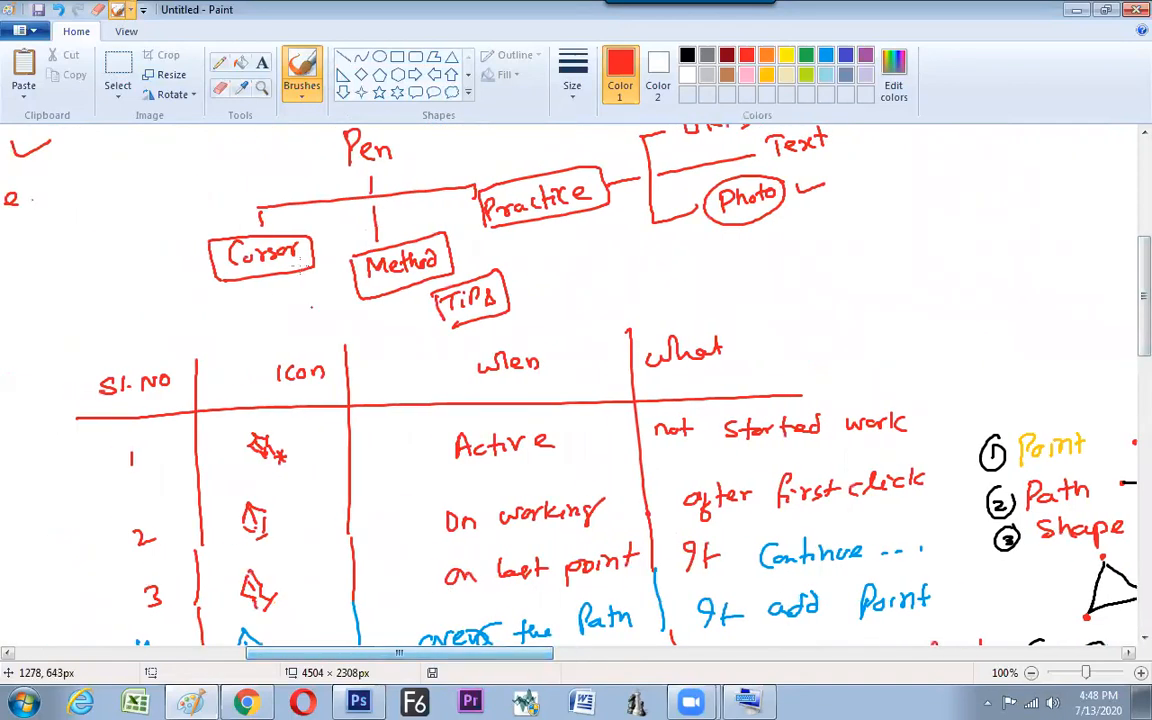
pyautogui.moveTo(270, 291); pyautogui.dragTo(294, 277)
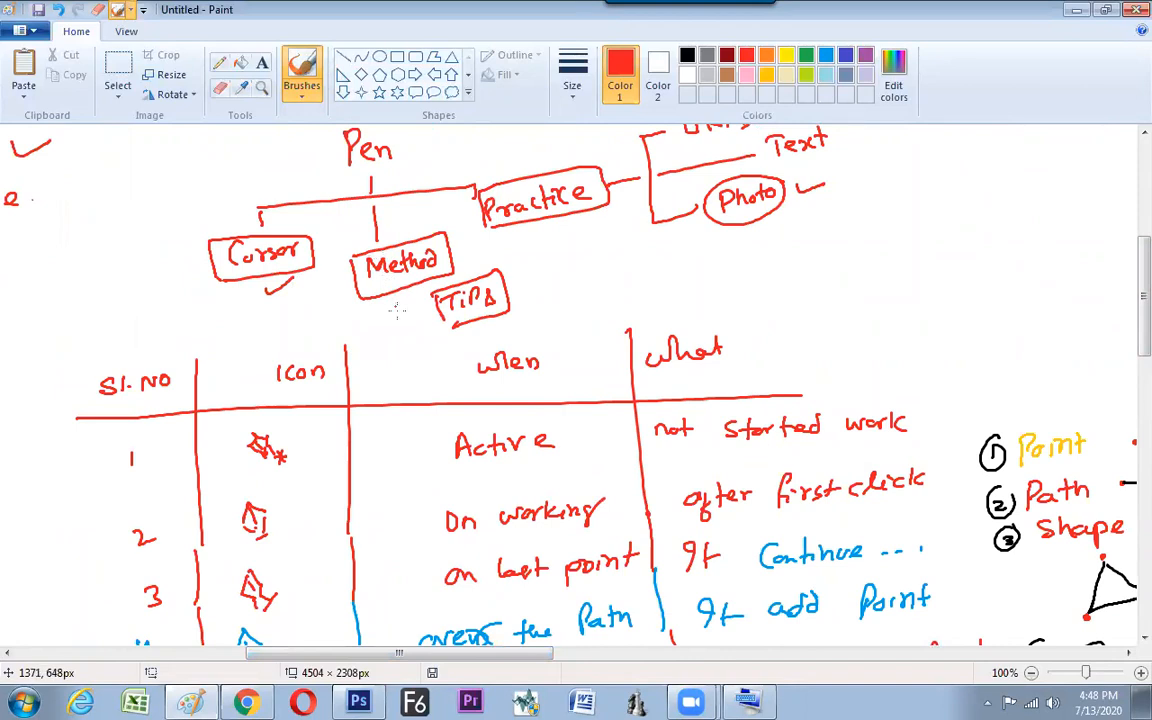
# Switch to Photoshop and create a new document using the Default Photoshop Size preset
pyautogui.hotkey('alt', 'Tab')
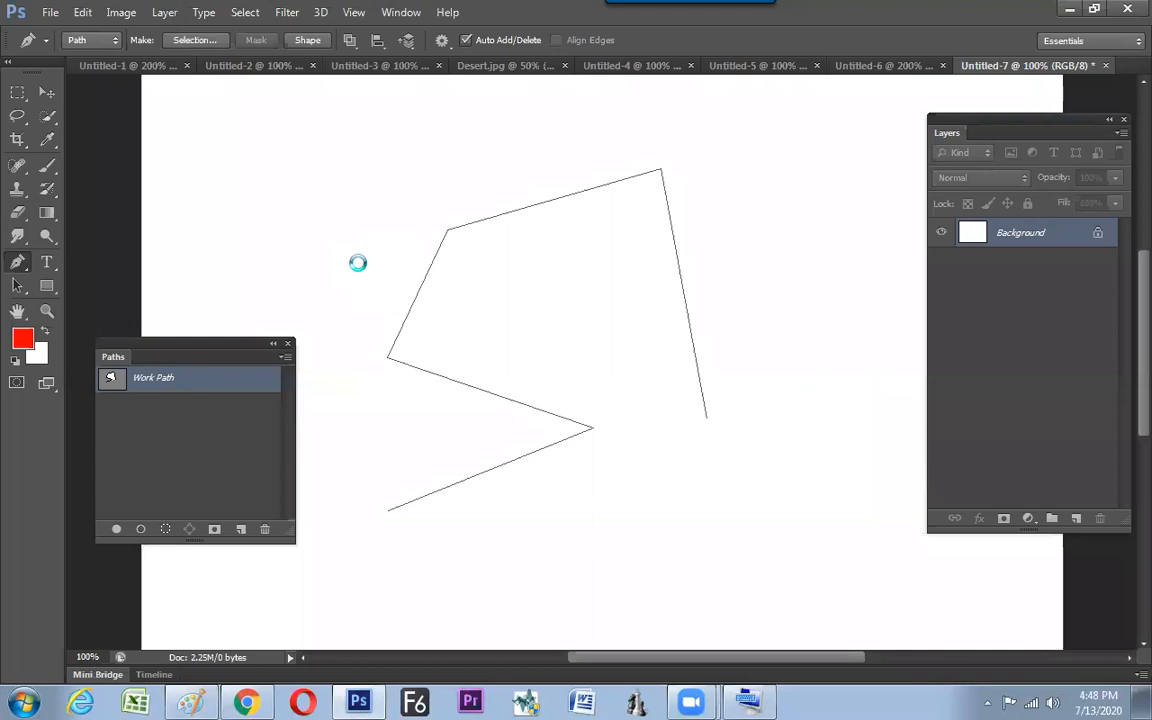
pyautogui.hotkey('ctrl', 'n')
pyautogui.click(340, 181)
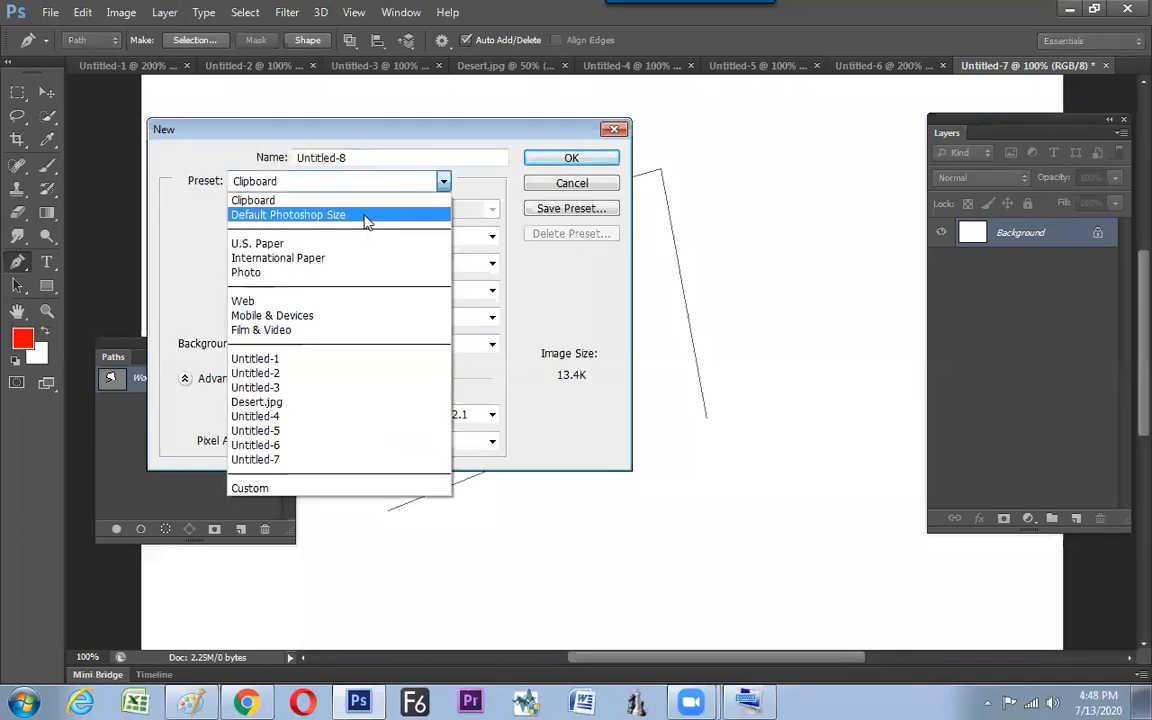
pyautogui.click(365, 216)
pyautogui.click(548, 158)
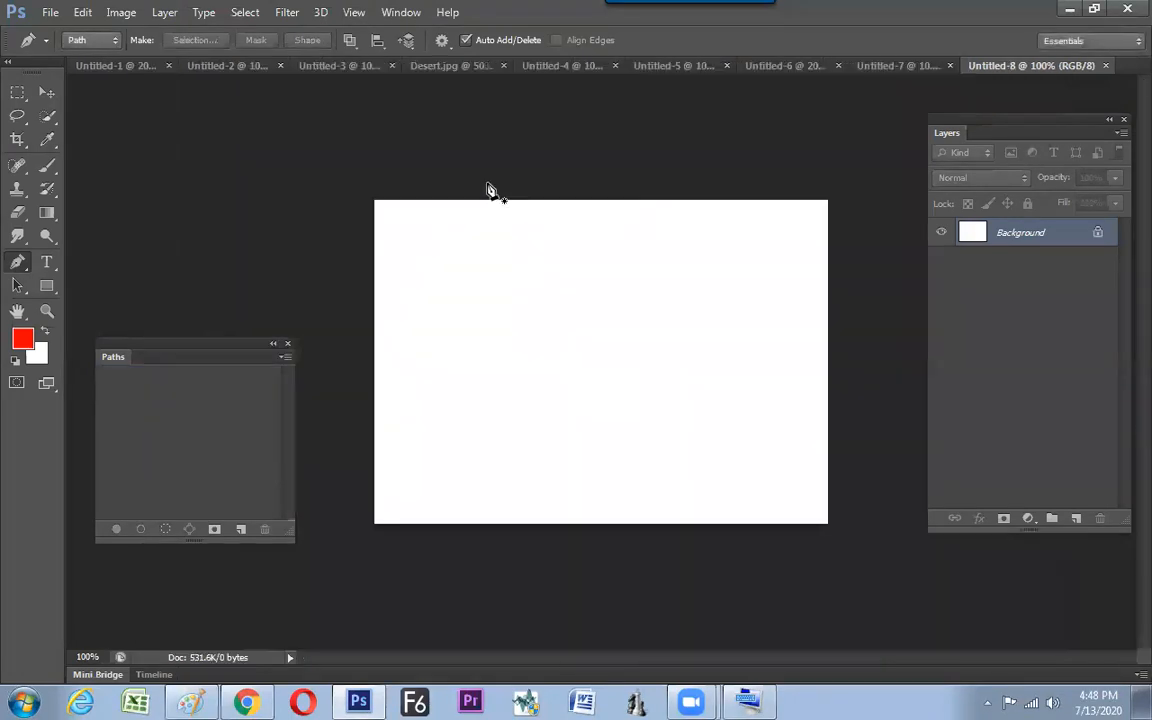
pyautogui.hotkey('ctrl', '+')
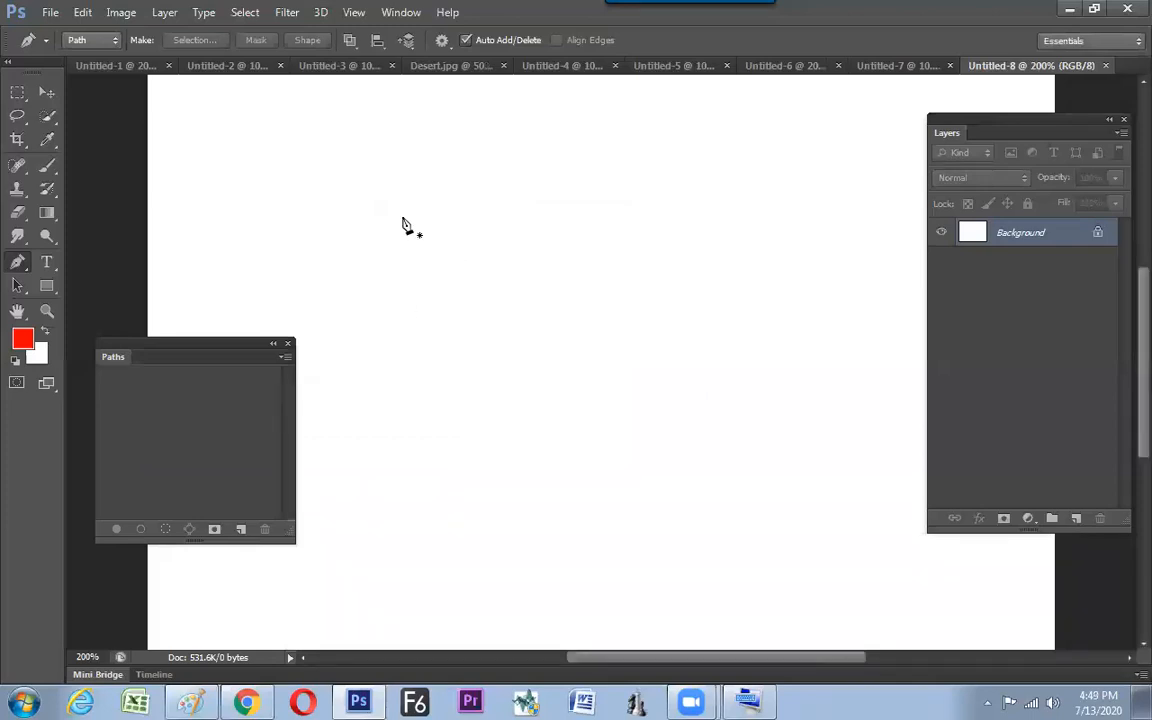
# With the Pen tool, draw an open path of two straight segments followed by two smooth curved segments
pyautogui.click(373, 229)
pyautogui.click(500, 191)
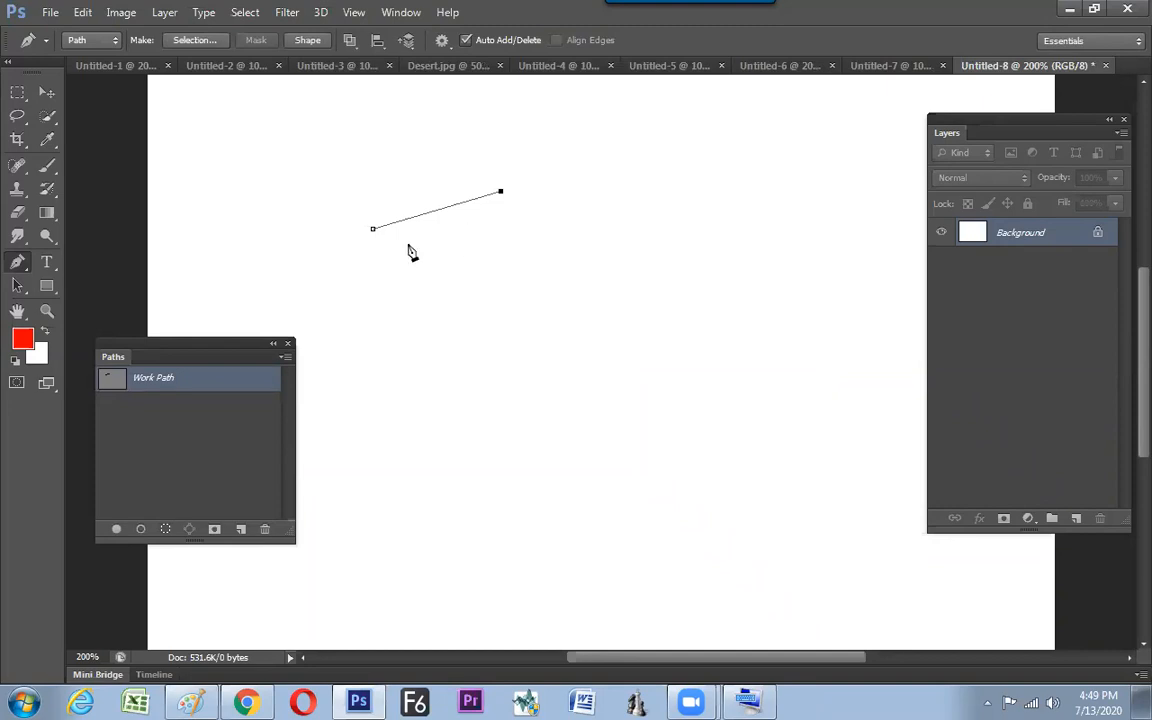
pyautogui.click(553, 271)
pyautogui.click(674, 239)
pyautogui.moveTo(674, 242); pyautogui.dragTo(727, 306)
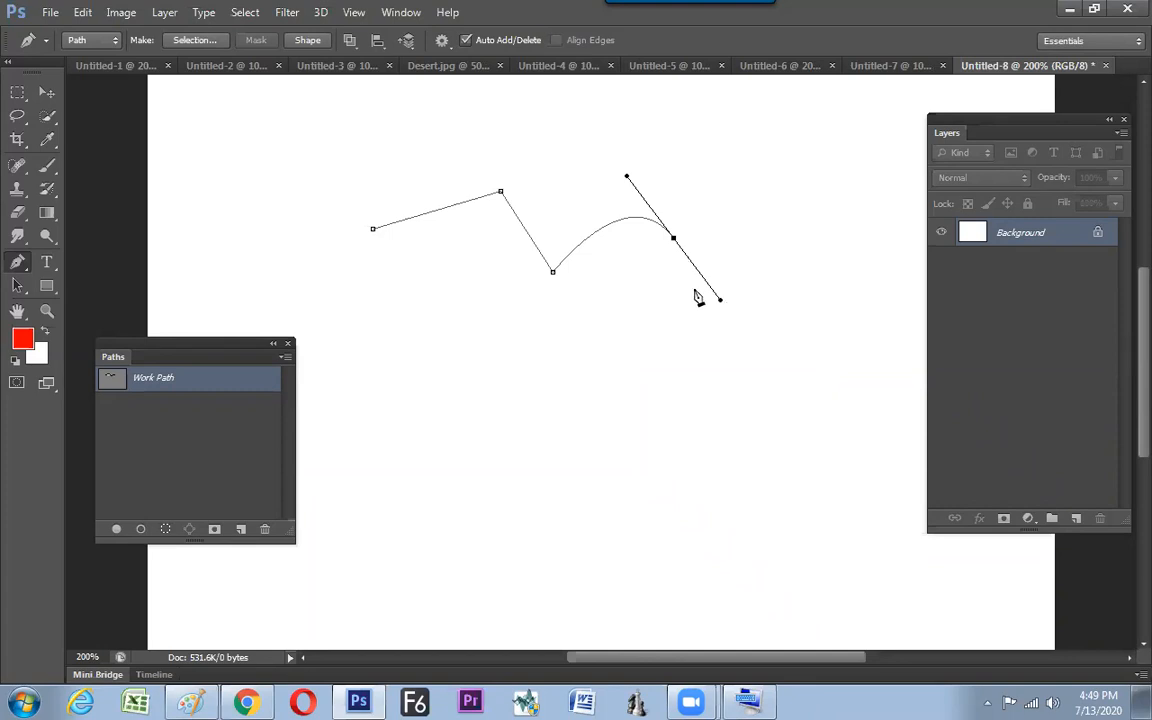
pyautogui.click(778, 216)
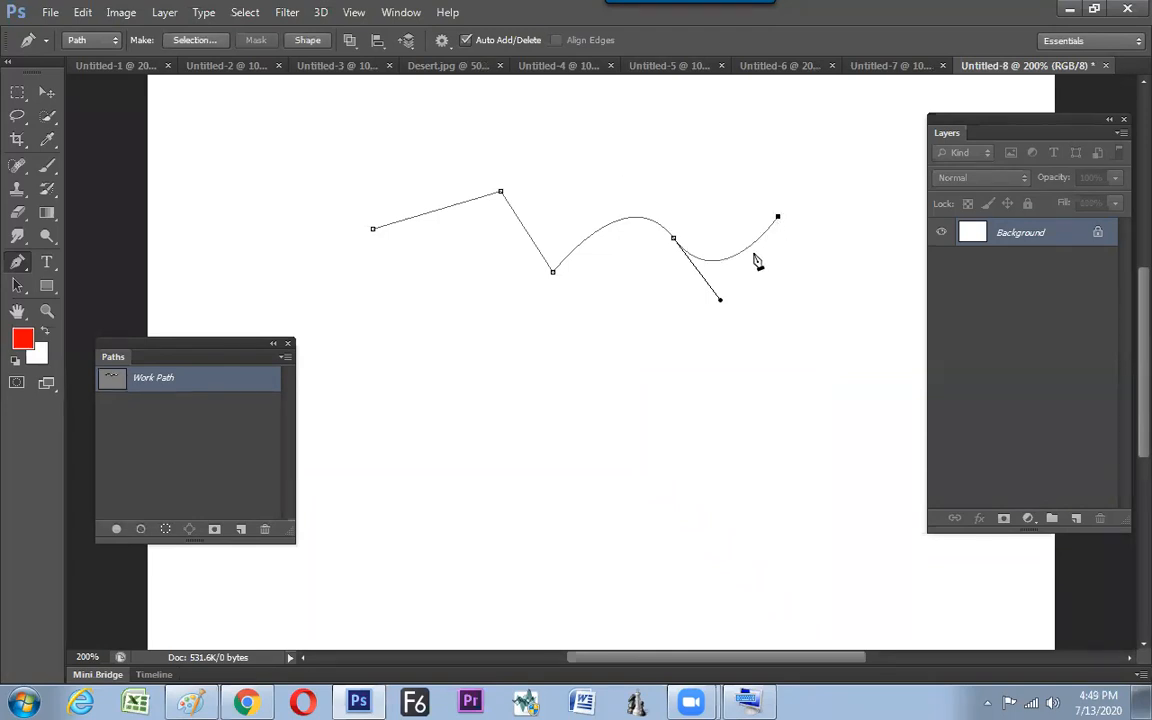
# Extend the wavy path with three more curved segments of alternating direction, and delete the whole path
pyautogui.moveTo(703, 273); pyautogui.dragTo(614, 265)
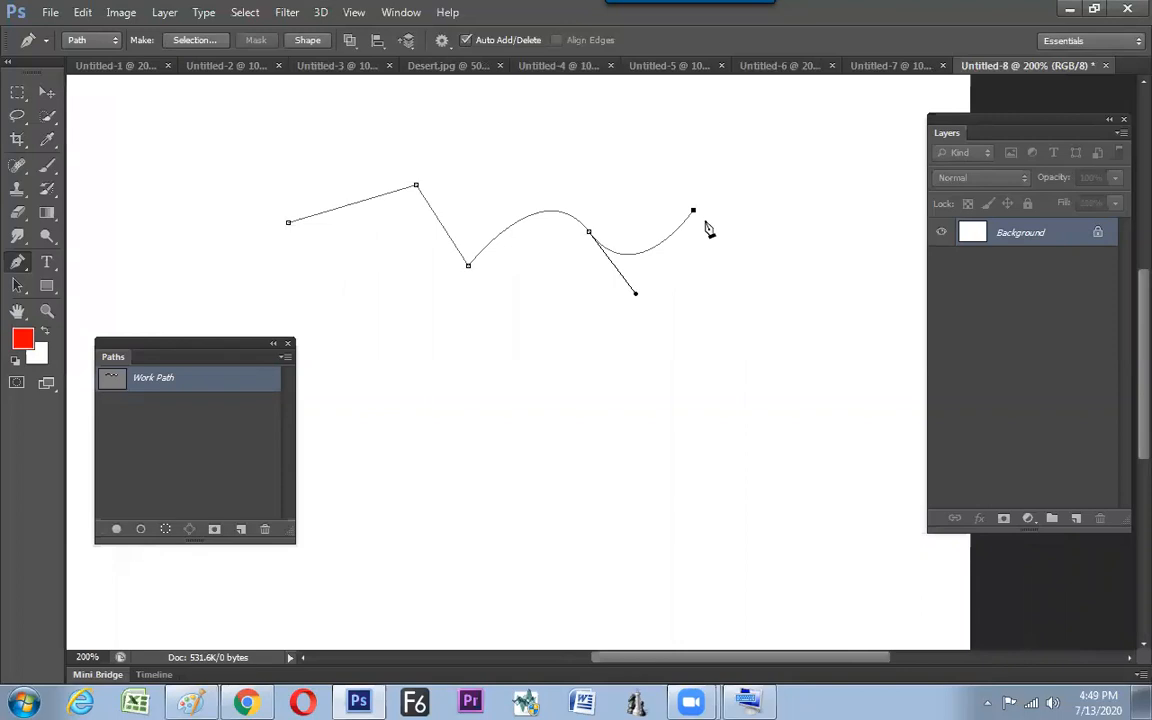
pyautogui.click(777, 210)
pyautogui.moveTo(778, 211); pyautogui.dragTo(817, 277)
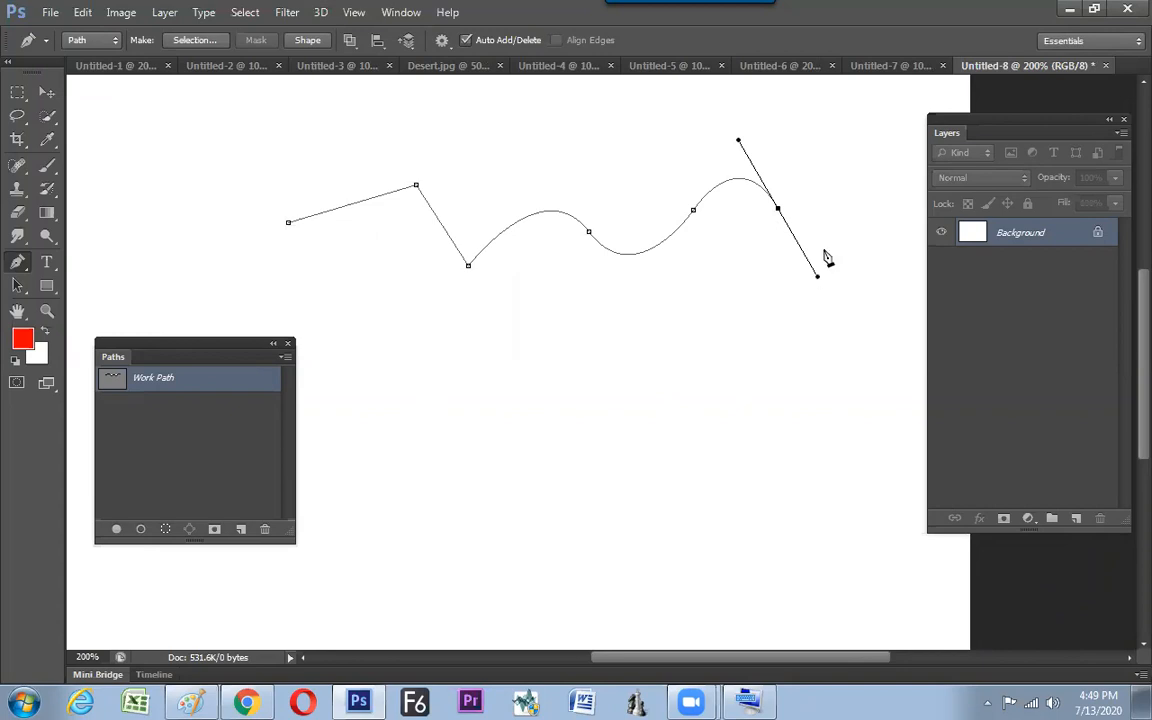
pyautogui.moveTo(857, 197); pyautogui.dragTo(877, 168)
pyautogui.moveTo(902, 216); pyautogui.dragTo(906, 245)
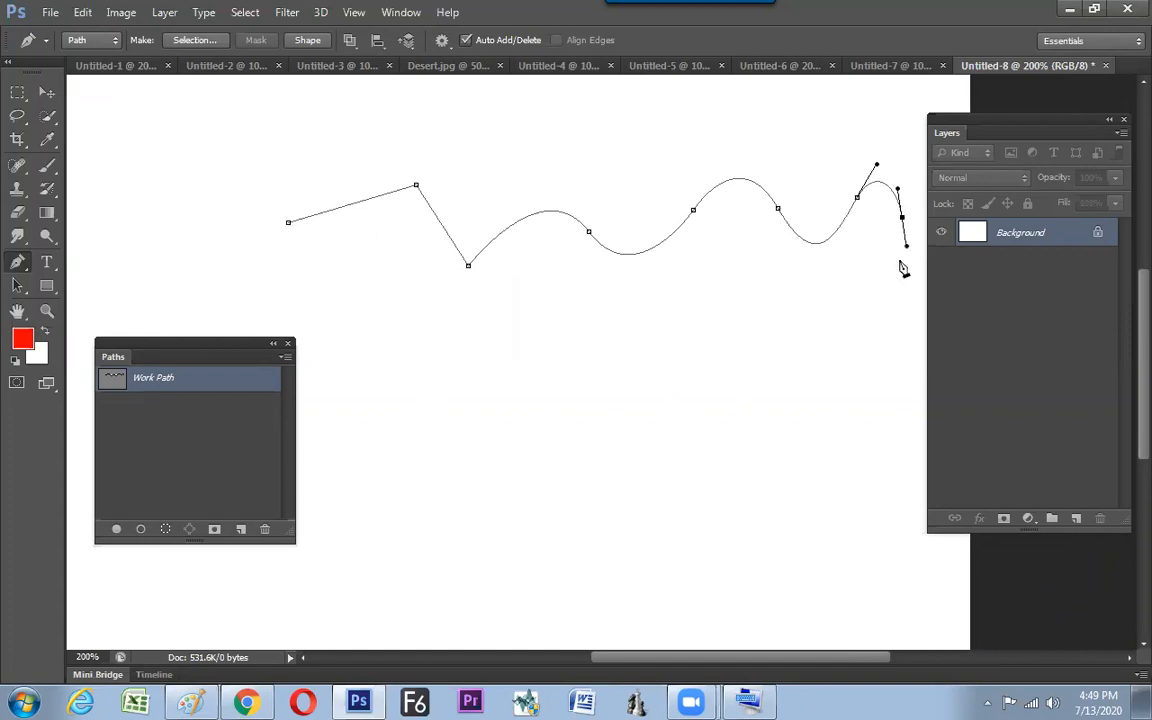
pyautogui.hotkey('ctrl', 'z')
pyautogui.press('Delete')
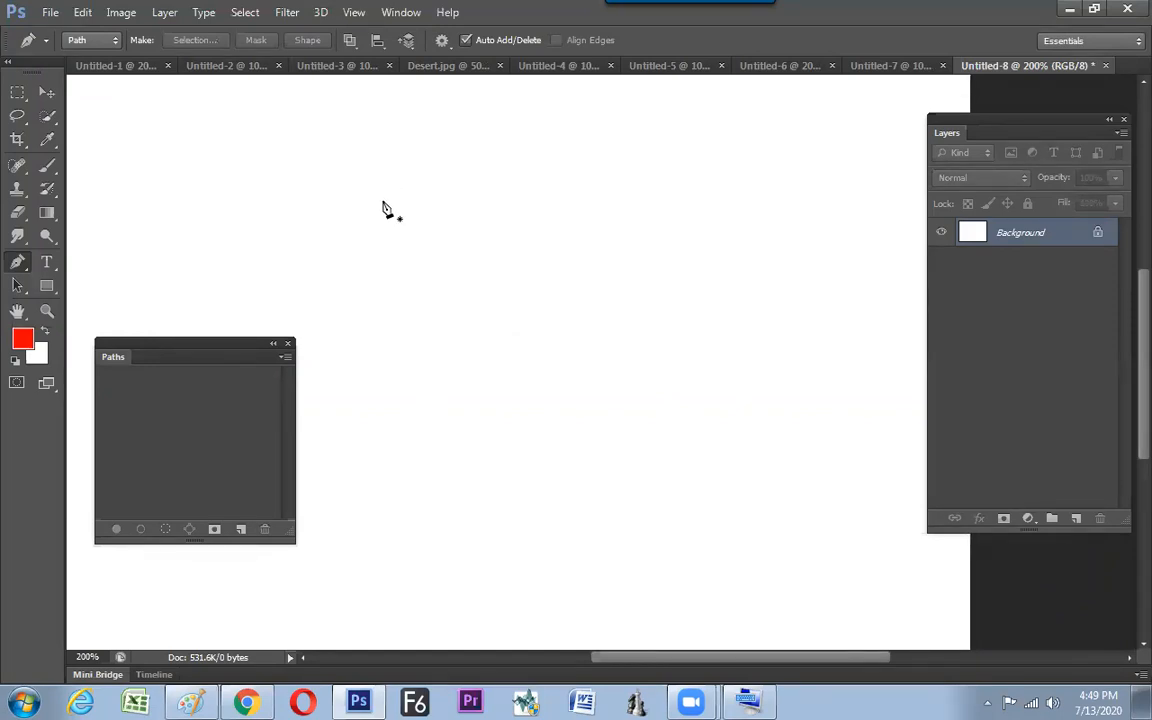
# Draw a stepped outline from straight horizontal and vertical segments and close it at its starting point
pyautogui.click(383, 203)
pyautogui.click(527, 203)
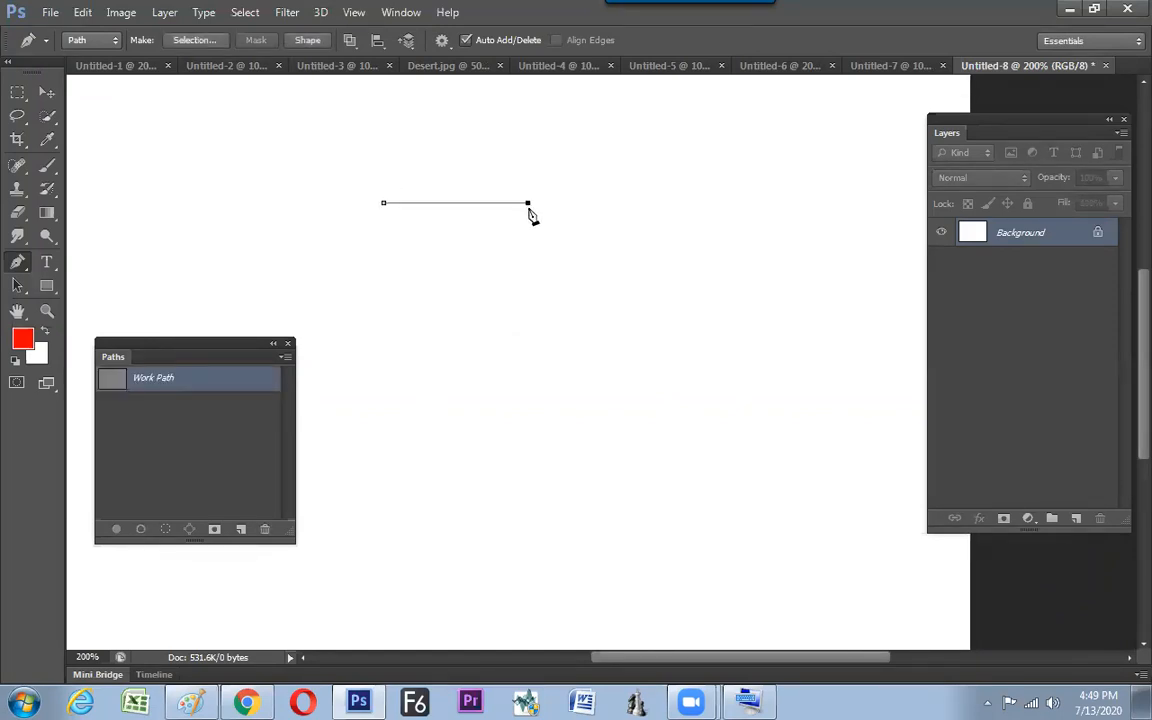
pyautogui.click(527, 323)
pyautogui.click(634, 323)
pyautogui.click(634, 167)
pyautogui.click(743, 167)
pyautogui.click(743, 352)
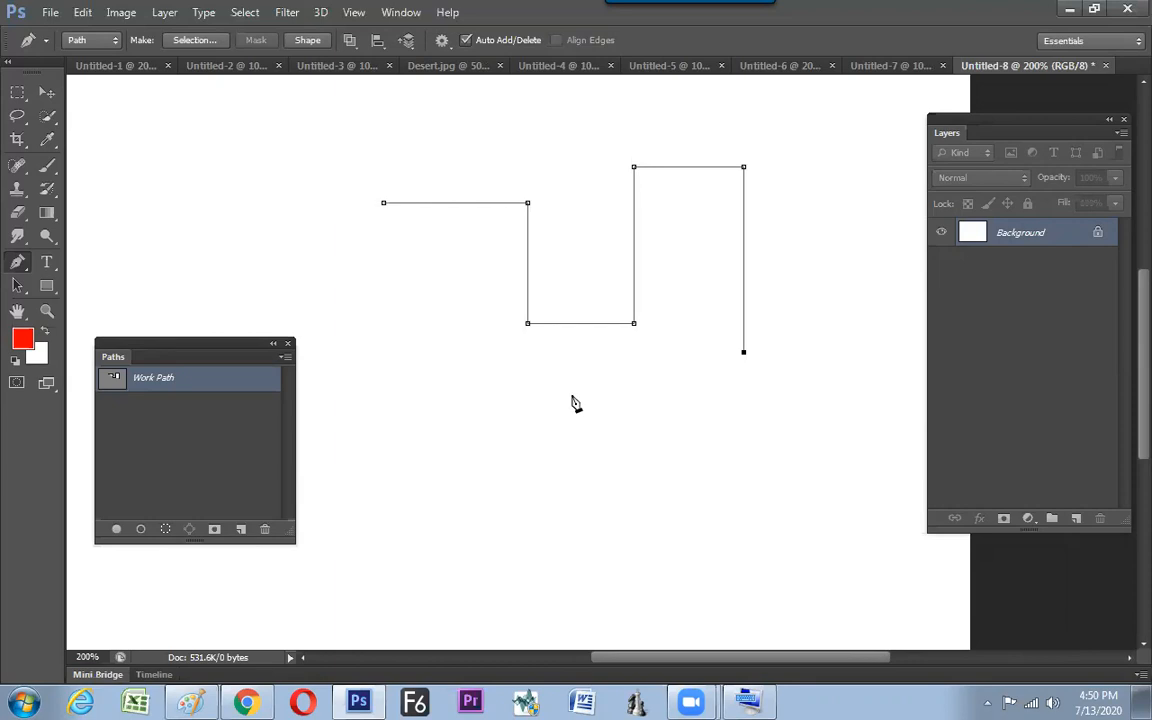
pyautogui.click(396, 352)
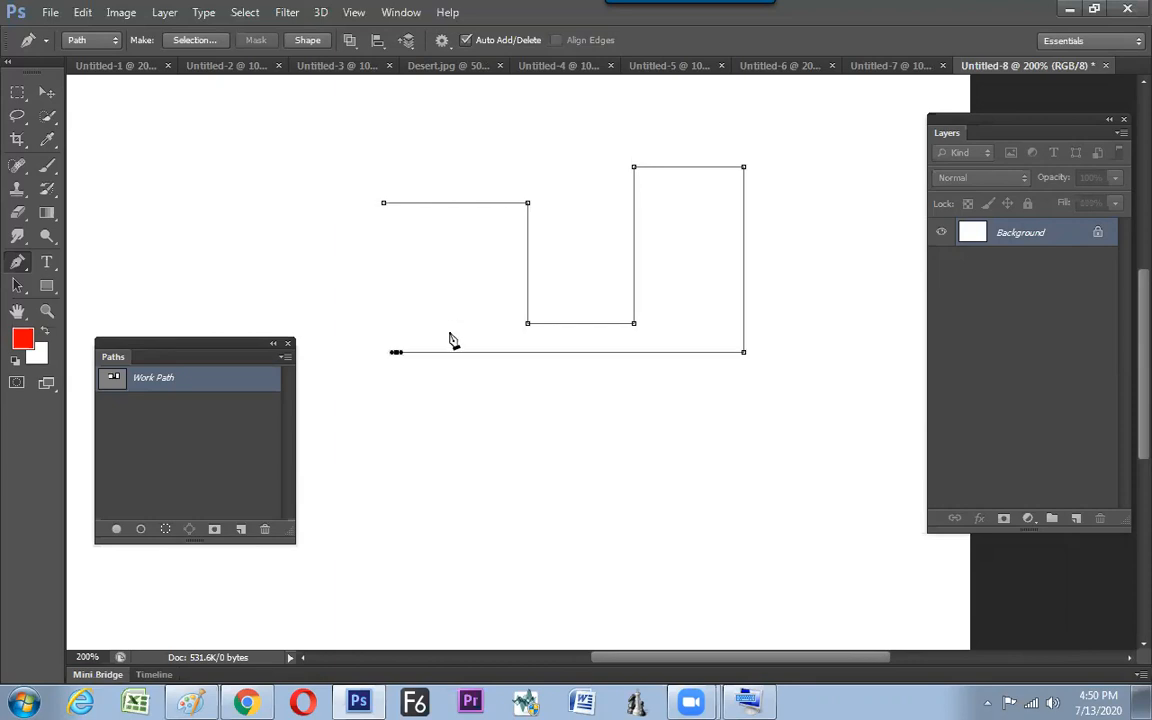
pyautogui.click(384, 204)
# Select the stepped outline with the path selection tool and delete it
pyautogui.press('a')
pyautogui.click(398, 252)
pyautogui.press('Delete')
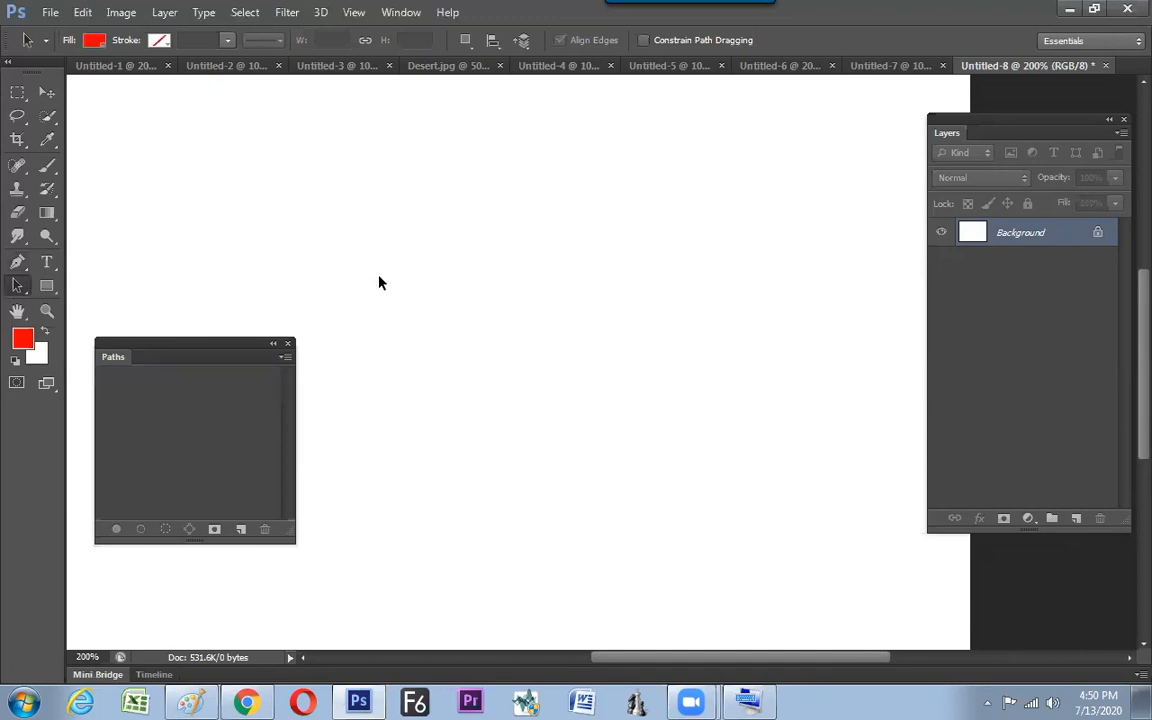
# Reactivate the Pen tool and draw one arched segment by pulling out tangents at its second point
pyautogui.click(17, 261)
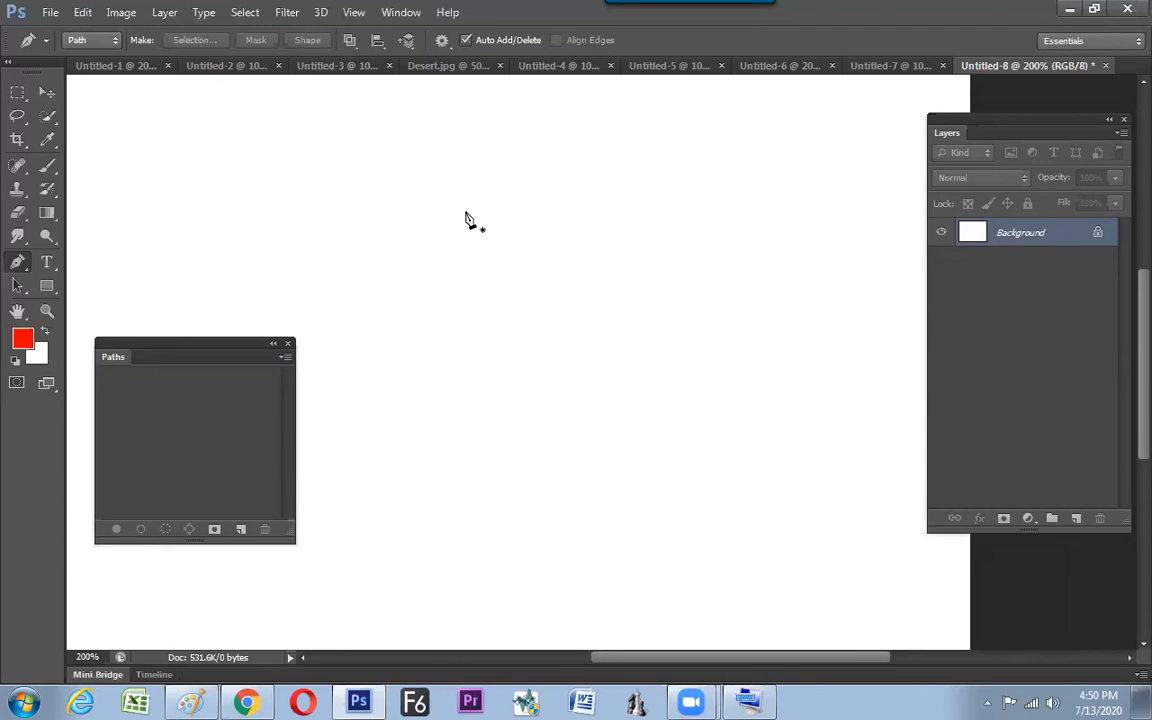
pyautogui.click(454, 215)
pyautogui.moveTo(568, 206); pyautogui.dragTo(631, 285)
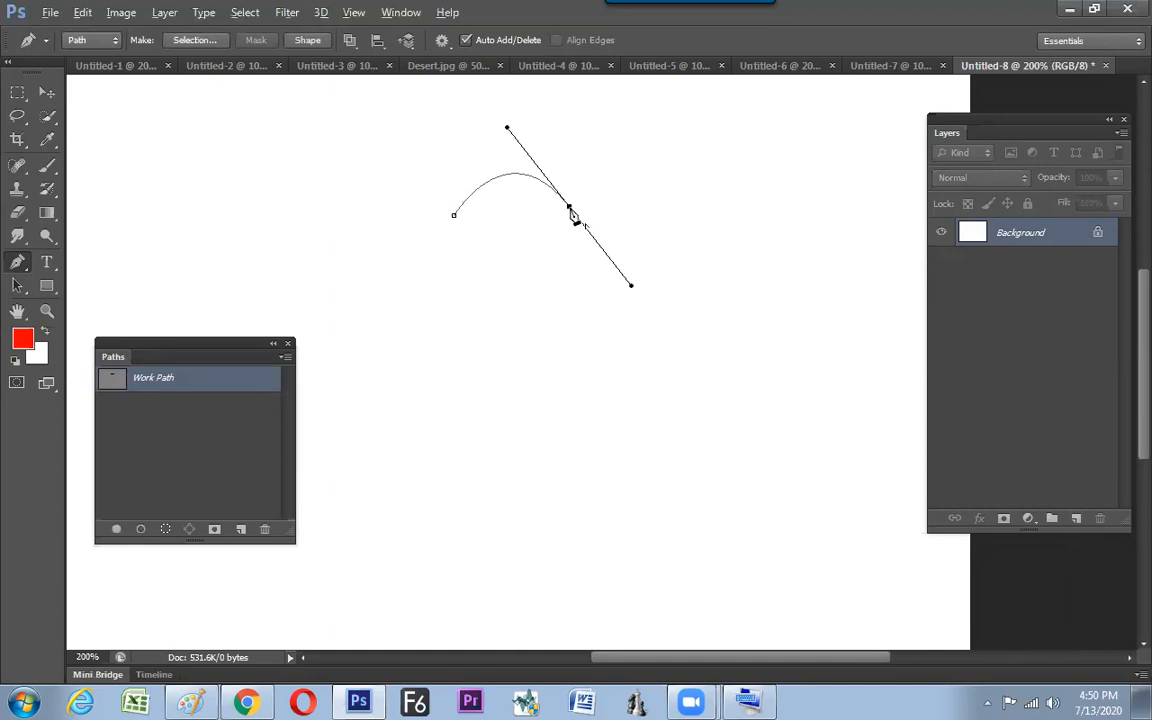
pyautogui.press('alt')
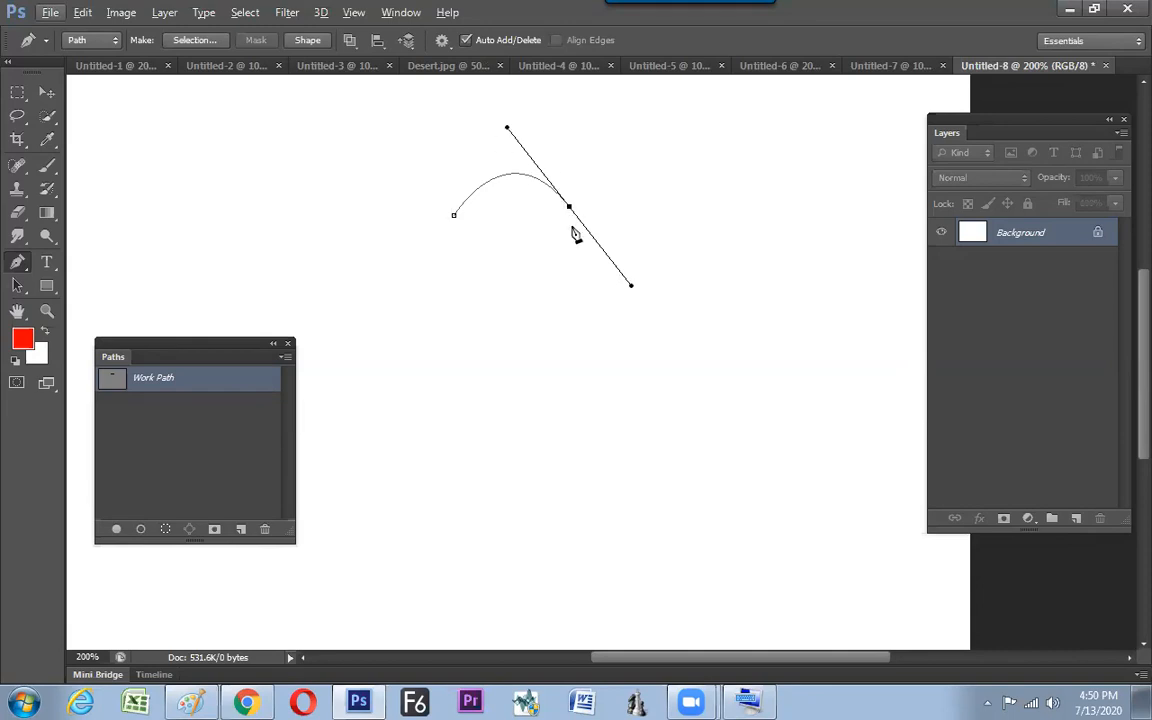
# Switch to Paint and sketch green tangents labelled "In" and "out" on the red point below Tangent, circling the out end as "head"
pyautogui.hotkey('alt', 'Tab')
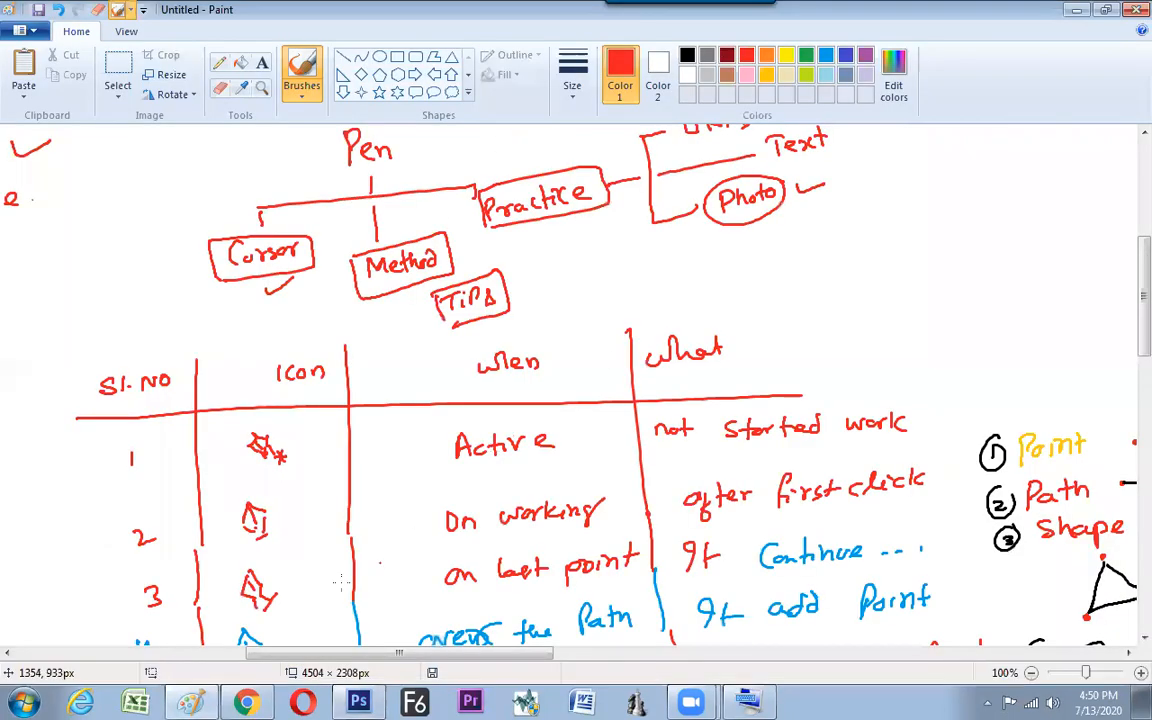
pyautogui.hscroll(5, 340, 582)
pyautogui.hscroll(7, 340, 580)
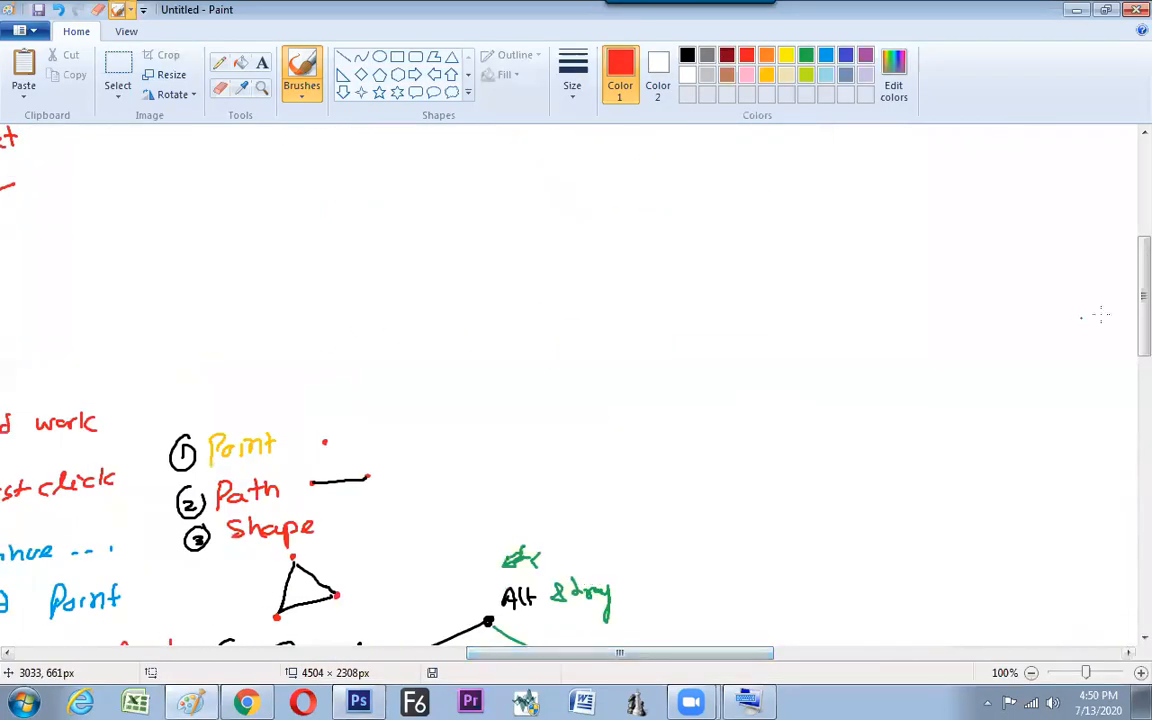
pyautogui.scroll(-3, 1127, 350)
pyautogui.scroll(-1, 1126, 360)
pyautogui.scroll(1, 1090, 337)
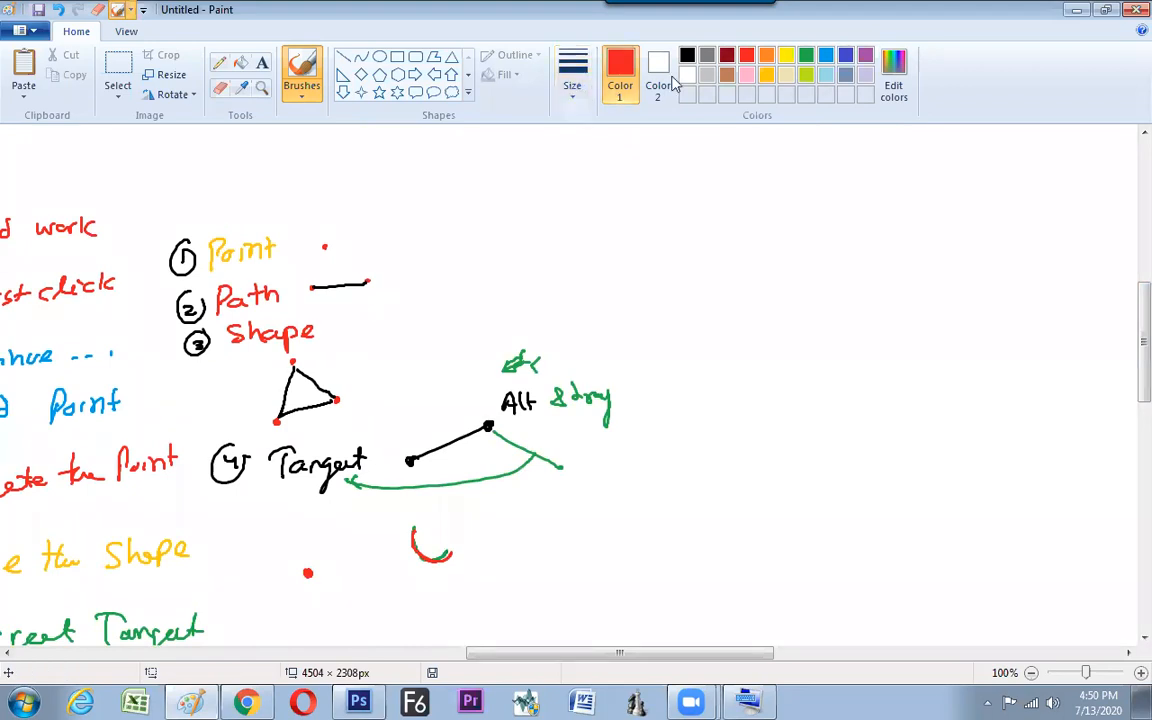
pyautogui.click(806, 55)
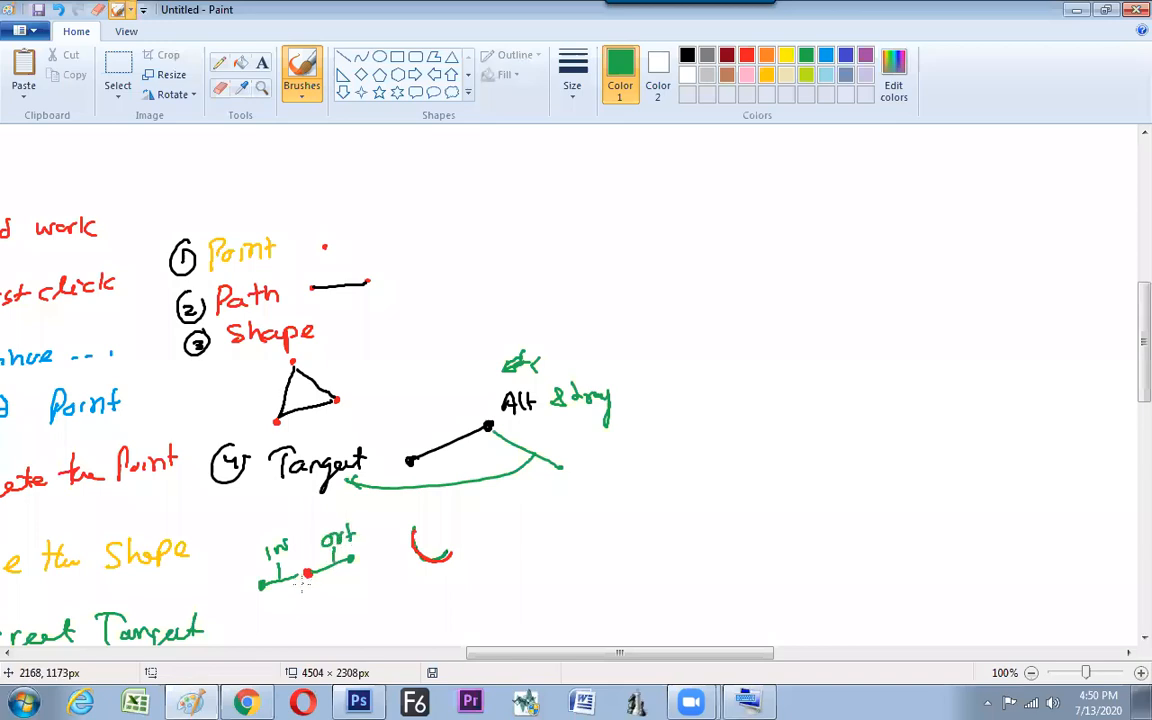
pyautogui.hotkey('ctrl', 'z')
pyautogui.hotkey('ctrl', 'z')
pyautogui.moveTo(349, 546)
pyautogui.mouseDown()
pyautogui.moveTo(369, 585)
pyautogui.moveTo(408, 581)
pyautogui.mouseUp()
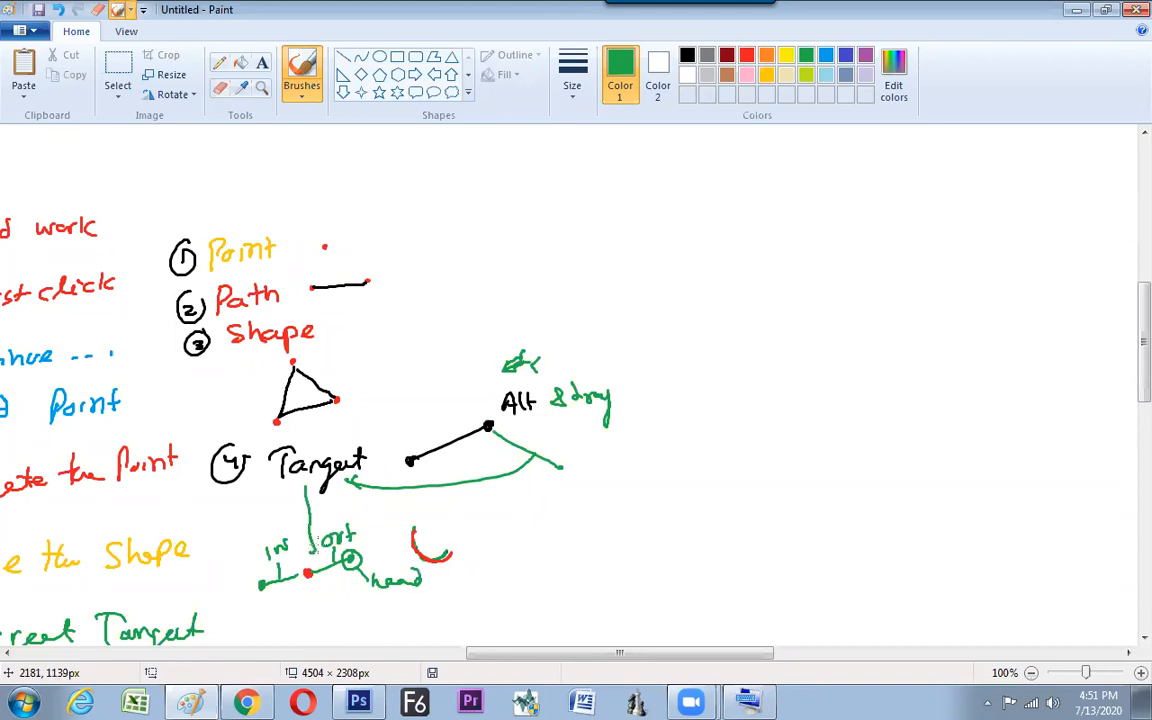
# Switch to Photoshop, remove the outgoing tangent at the arc's end point, and continue the path with two straight segments
pyautogui.hotkey('alt', 'Tab')
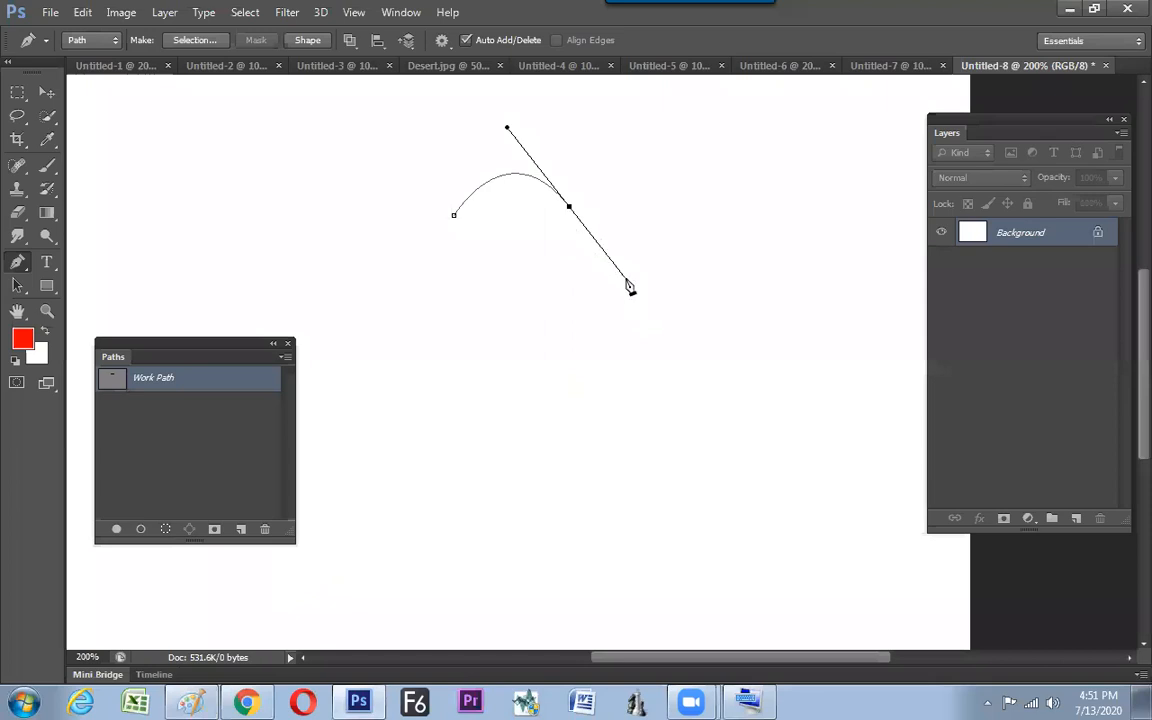
pyautogui.click(570, 208)
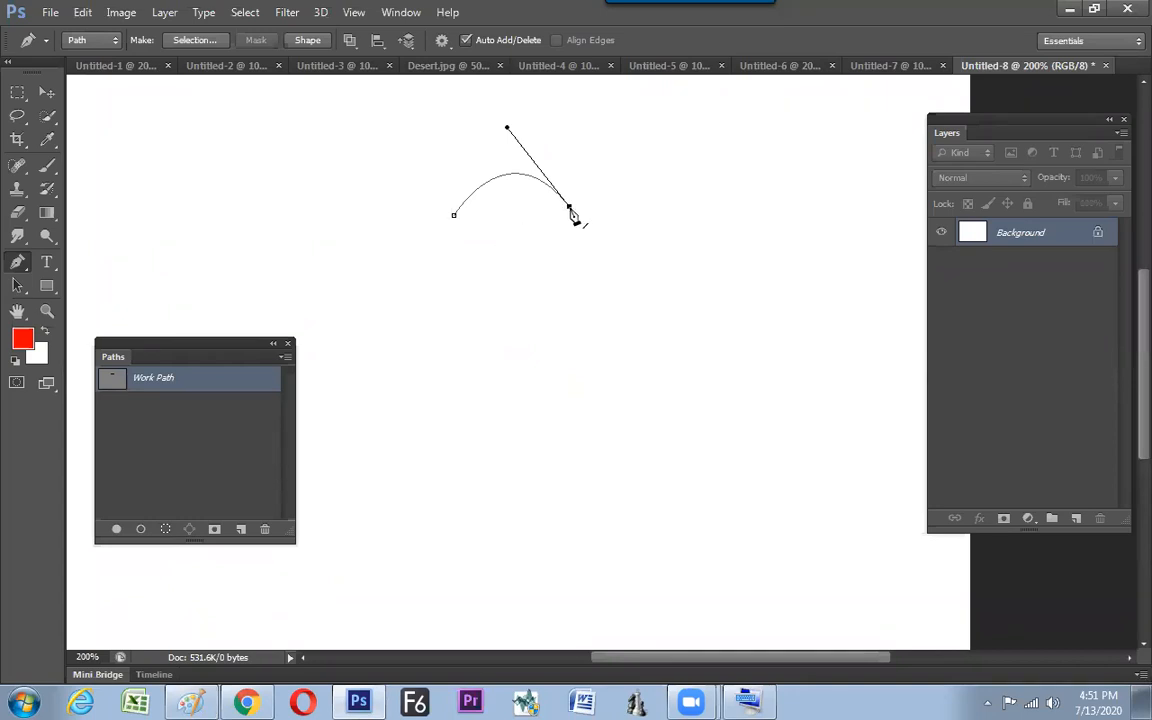
pyautogui.click(679, 201)
pyautogui.click(734, 237)
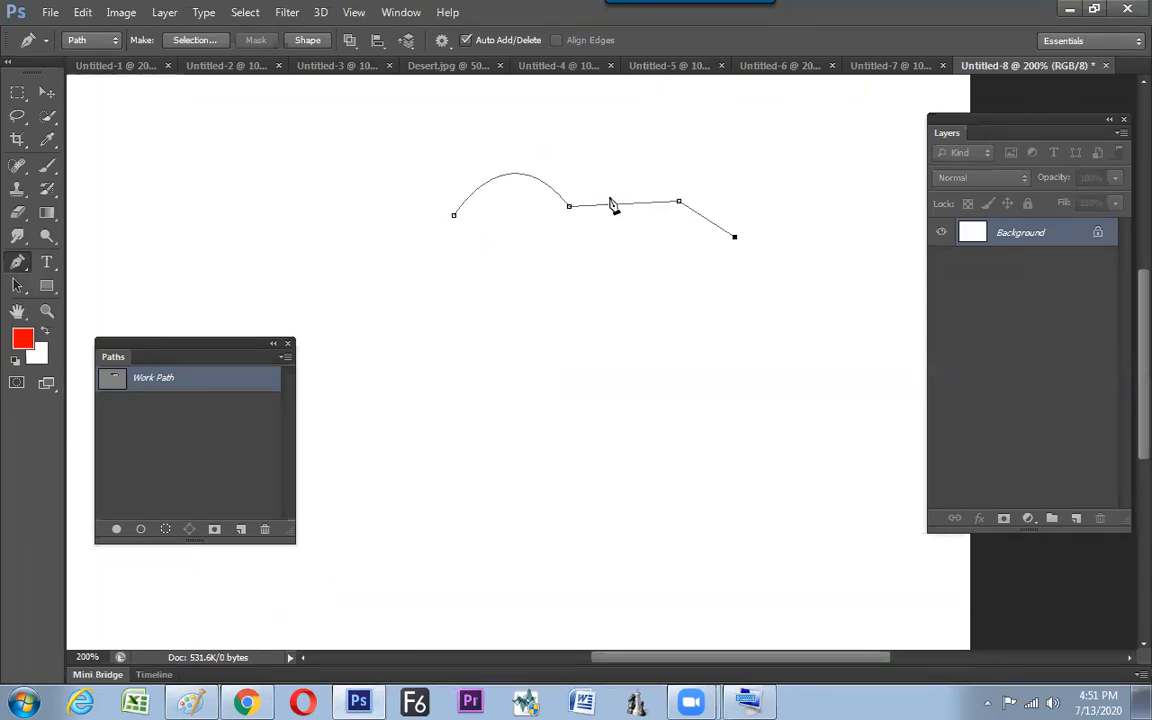
# Delete the path and draw a fresh arched segment with tangents at its second point
pyautogui.press('BackSpace')
pyautogui.press('BackSpace')
pyautogui.click(398, 222)
pyautogui.moveTo(513, 205); pyautogui.dragTo(584, 281)
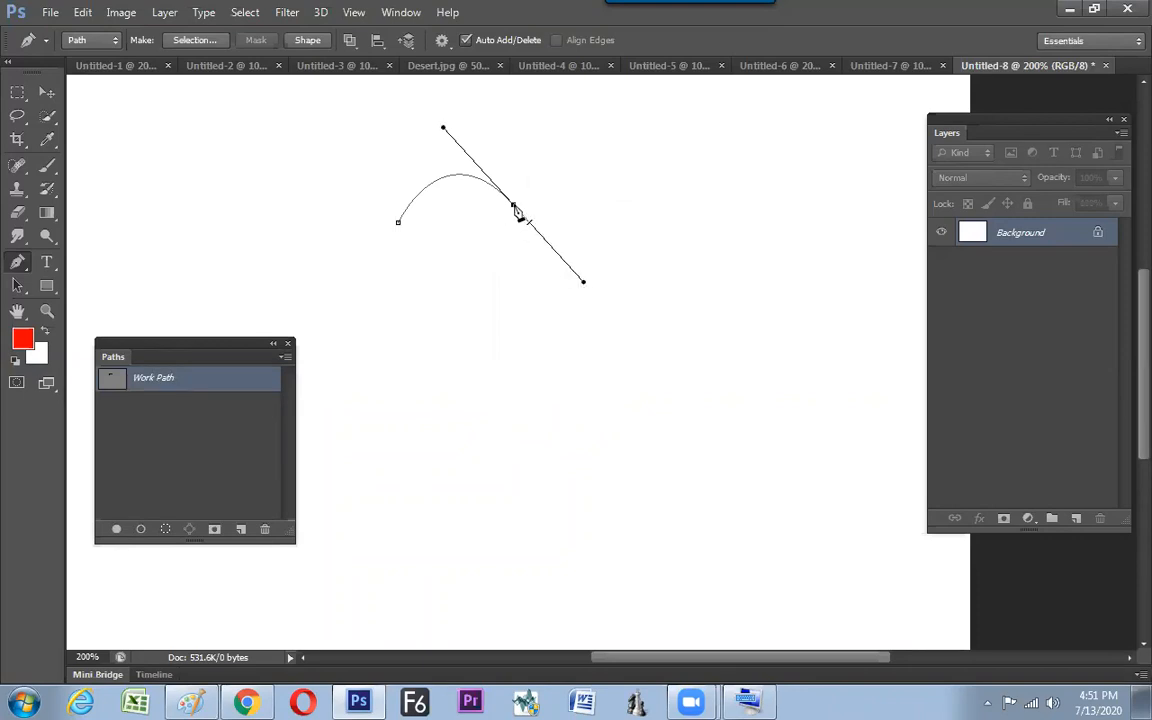
# Bring up the On-Screen Keyboard and return to Photoshop with it kept over the canvas
pyautogui.click(748, 701)
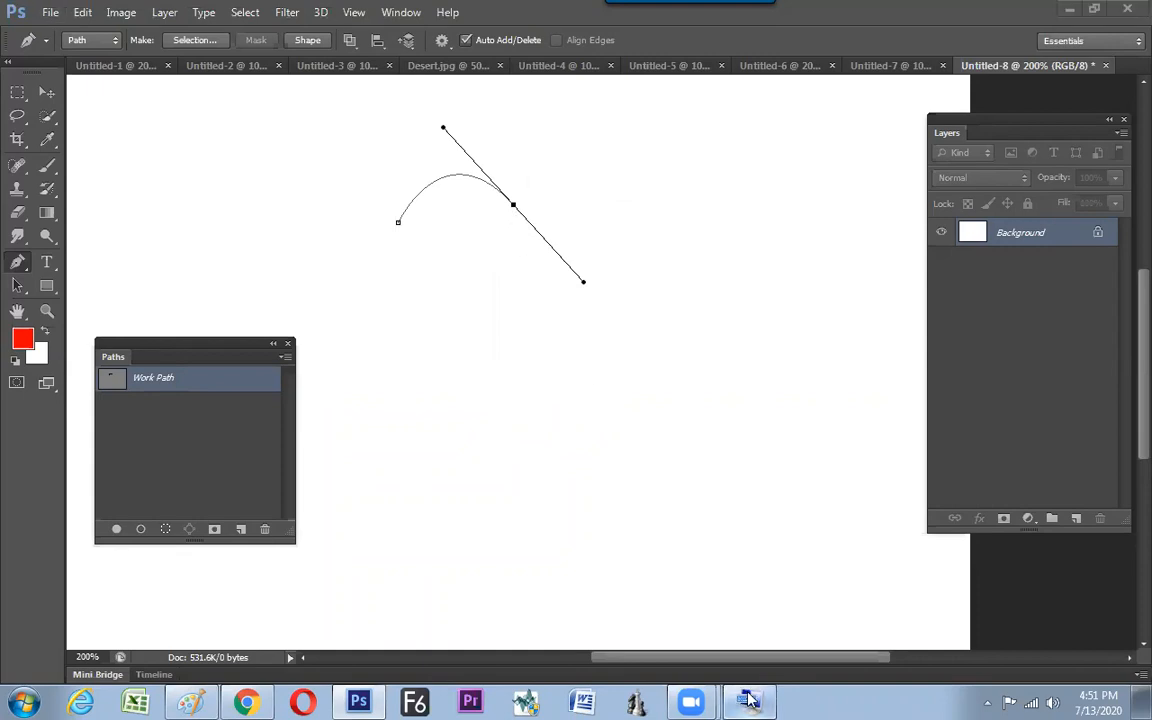
pyautogui.moveTo(645, 507); pyautogui.dragTo(587, 449)
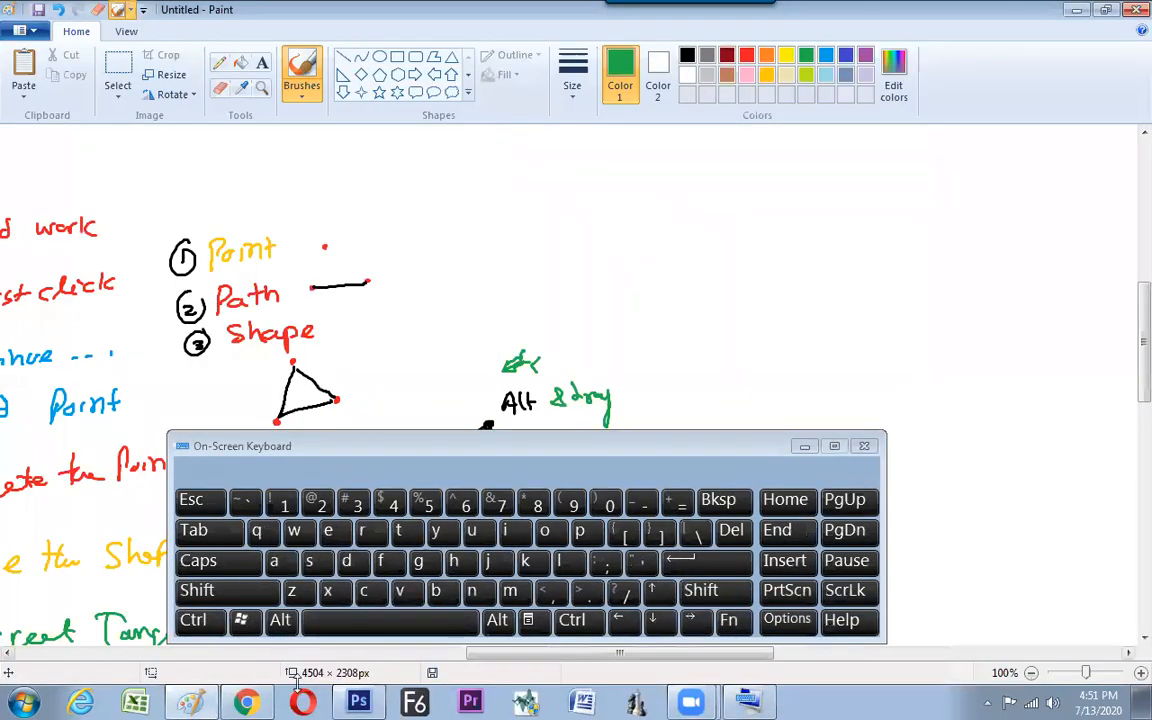
pyautogui.click(358, 701)
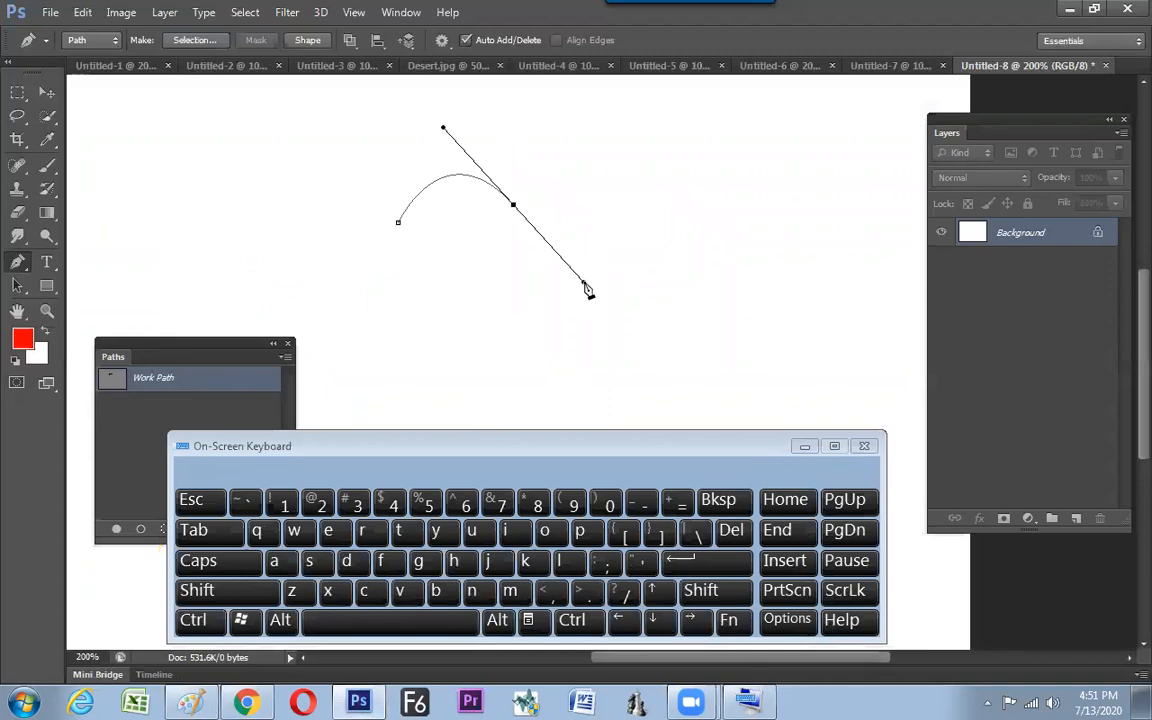
# Collapse the outgoing tangent's head back onto the arc's end point and add a straight segment
pyautogui.press('alt')
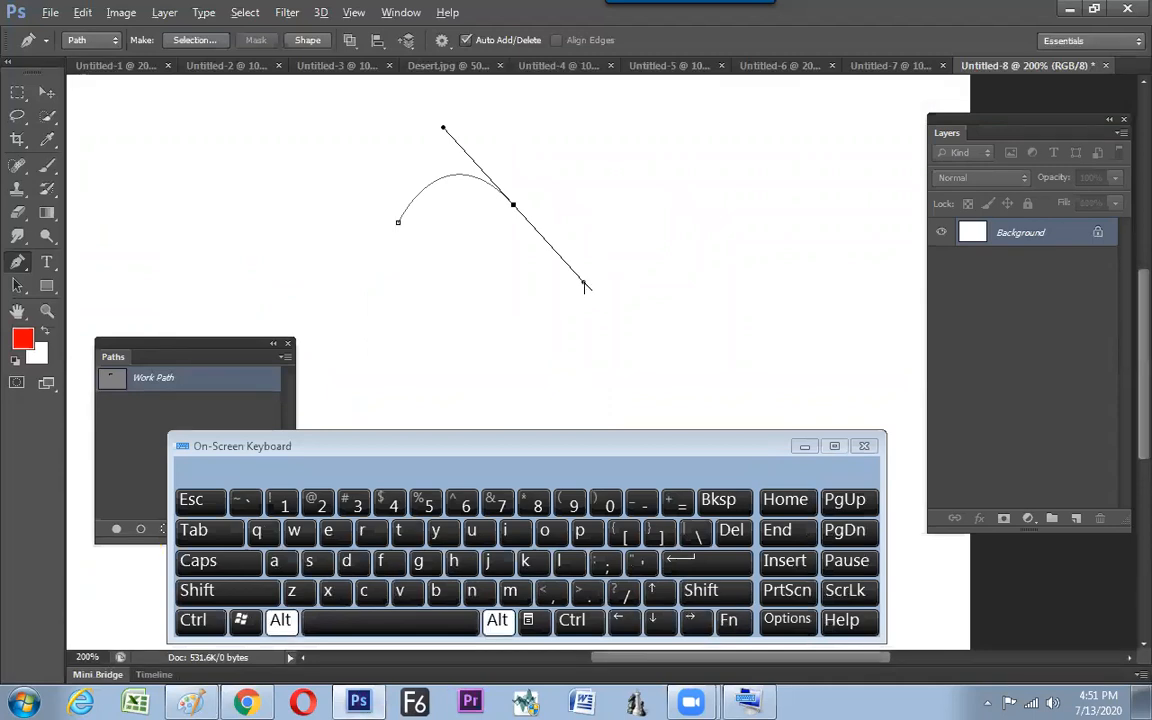
pyautogui.moveTo(582, 285); pyautogui.dragTo(530, 231)
pyautogui.click(650, 219)
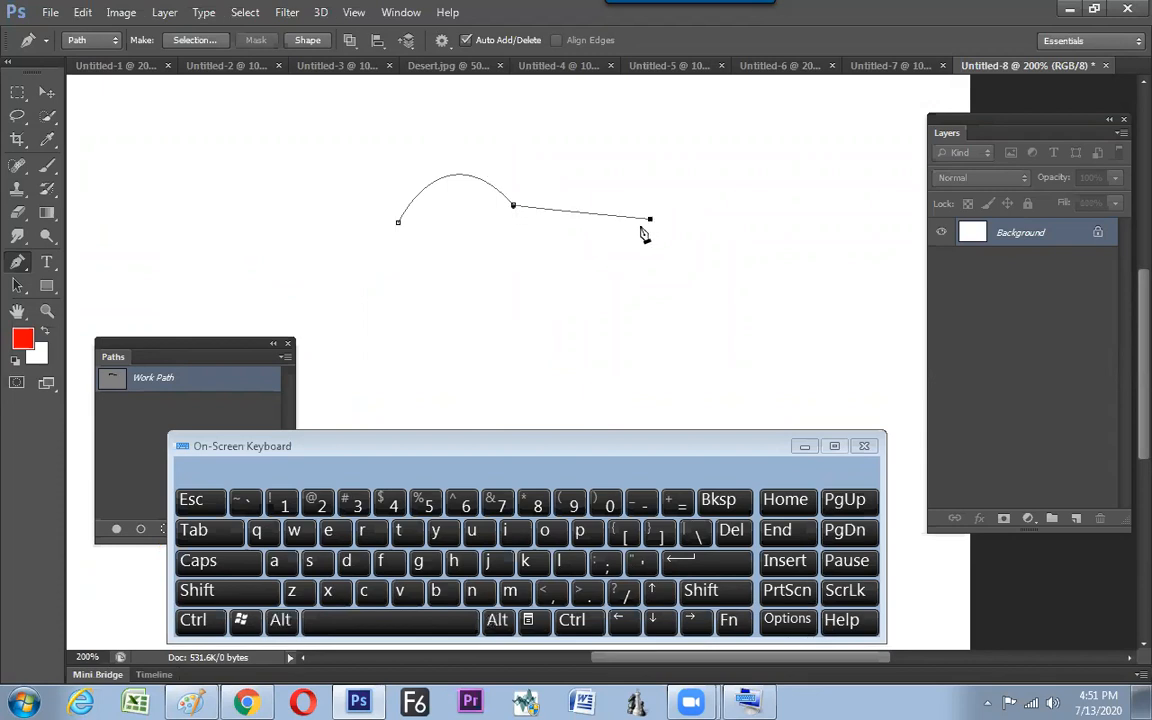
# Delete the combined path and redraw a single arched segment with tangents at its end point, repeating the arc once
pyautogui.press('Delete')
pyautogui.press('Delete')
pyautogui.click(404, 213)
pyautogui.moveTo(504, 176); pyautogui.dragTo(577, 264)
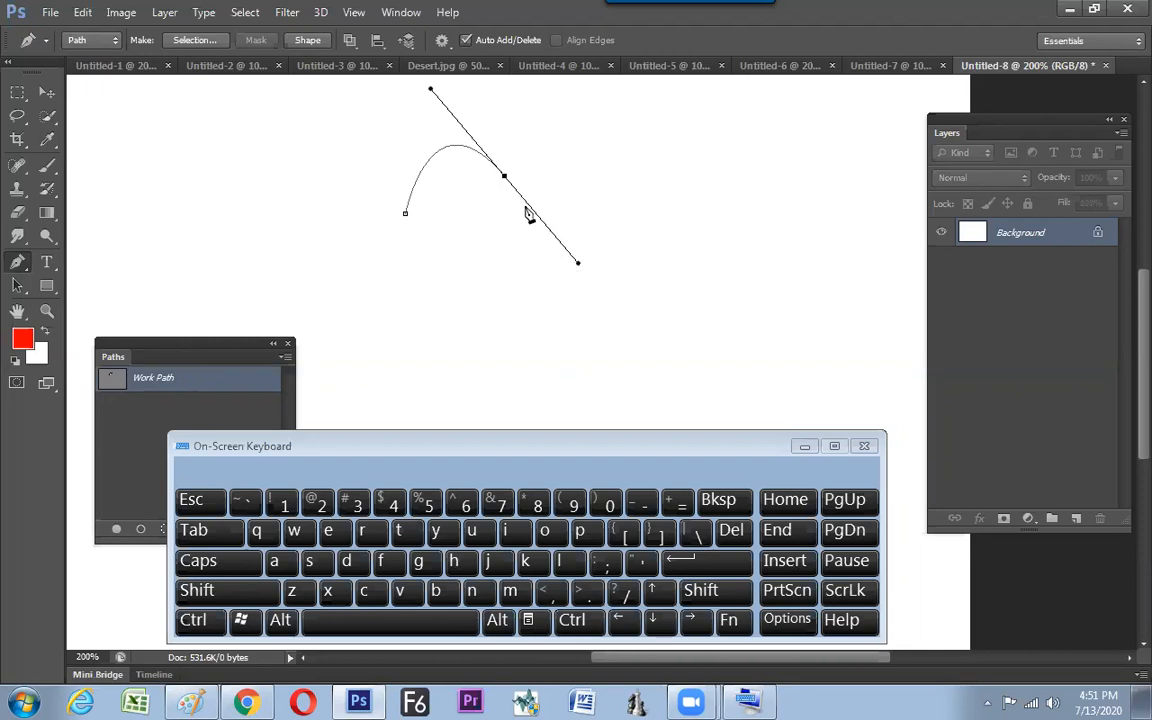
pyautogui.press('Delete')
pyautogui.press('Delete')
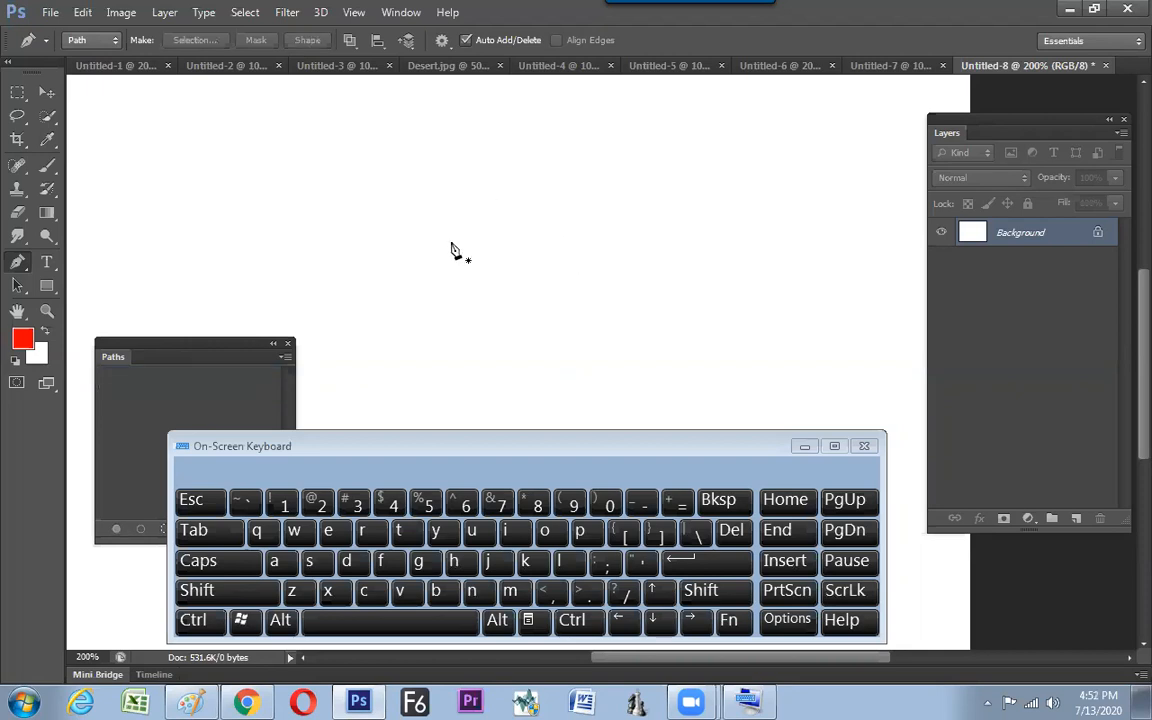
pyautogui.click(405, 228)
pyautogui.moveTo(521, 217); pyautogui.dragTo(572, 288)
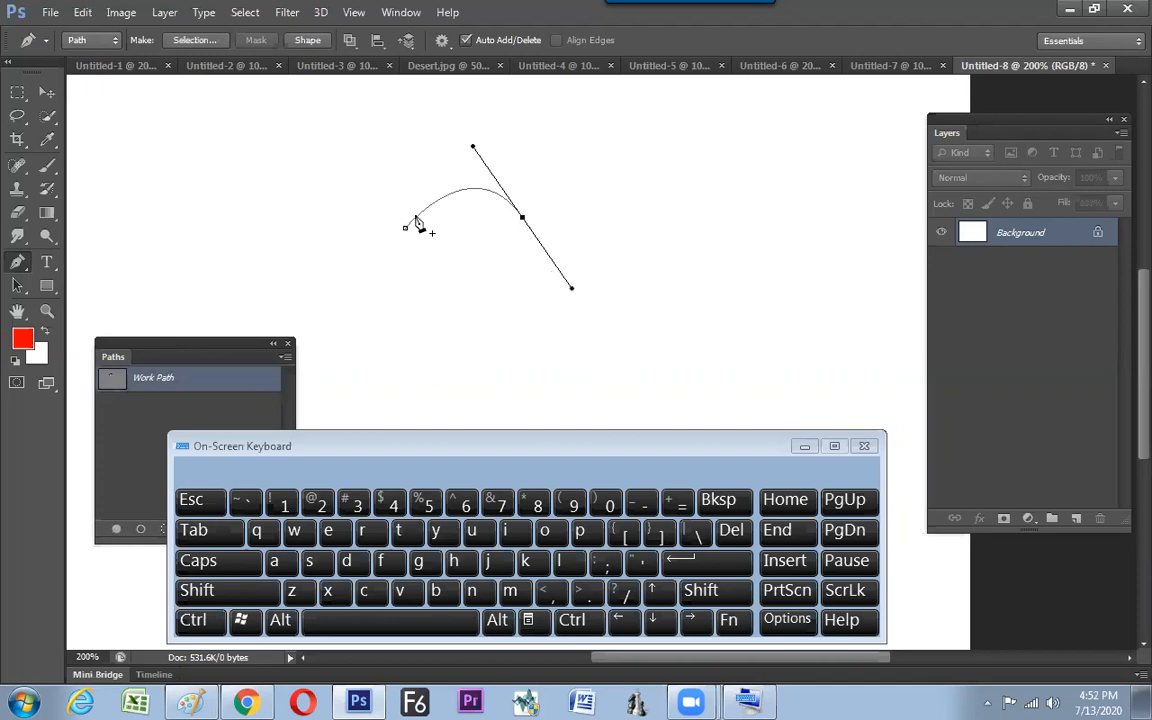
# Extend the arc into an S-curve with a third point, and delete the path
pyautogui.click(629, 217)
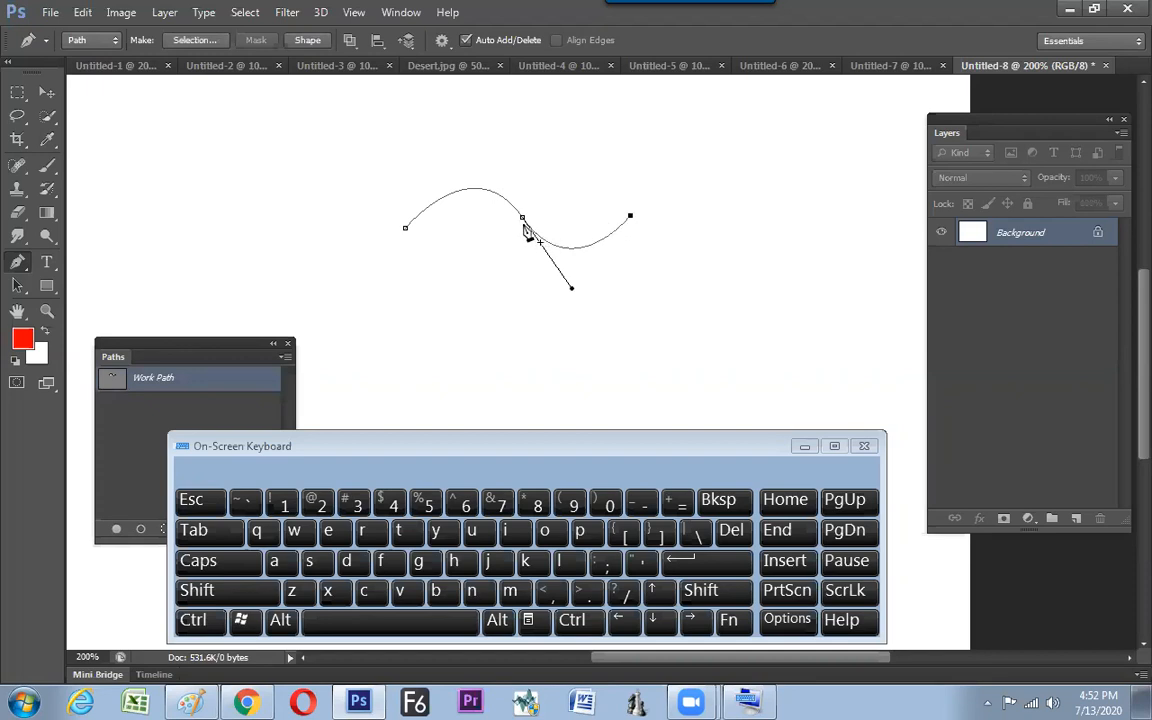
pyautogui.press('BackSpace')
pyautogui.press('BackSpace')
# Draw a new arched segment, swing its outgoing tangent upward independently, and add a second arch from the shared point
pyautogui.click(416, 213)
pyautogui.moveTo(524, 187); pyautogui.dragTo(589, 264)
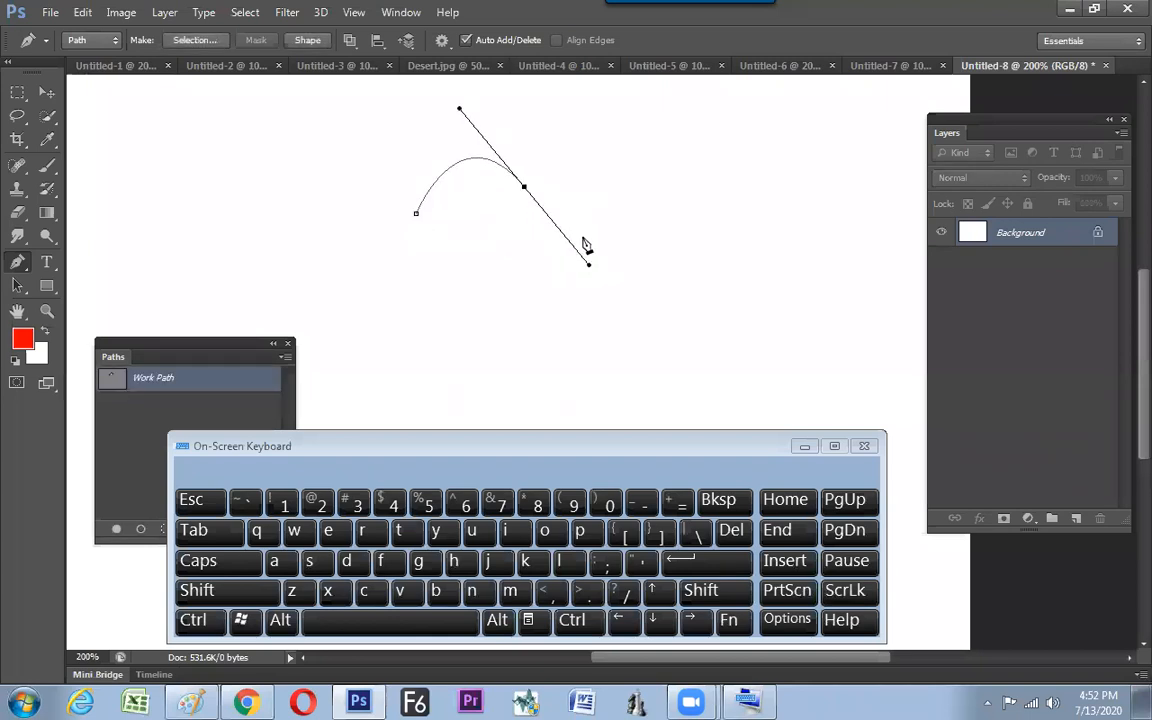
pyautogui.press('alt')
pyautogui.moveTo(589, 266); pyautogui.dragTo(570, 110)
pyautogui.click(625, 184)
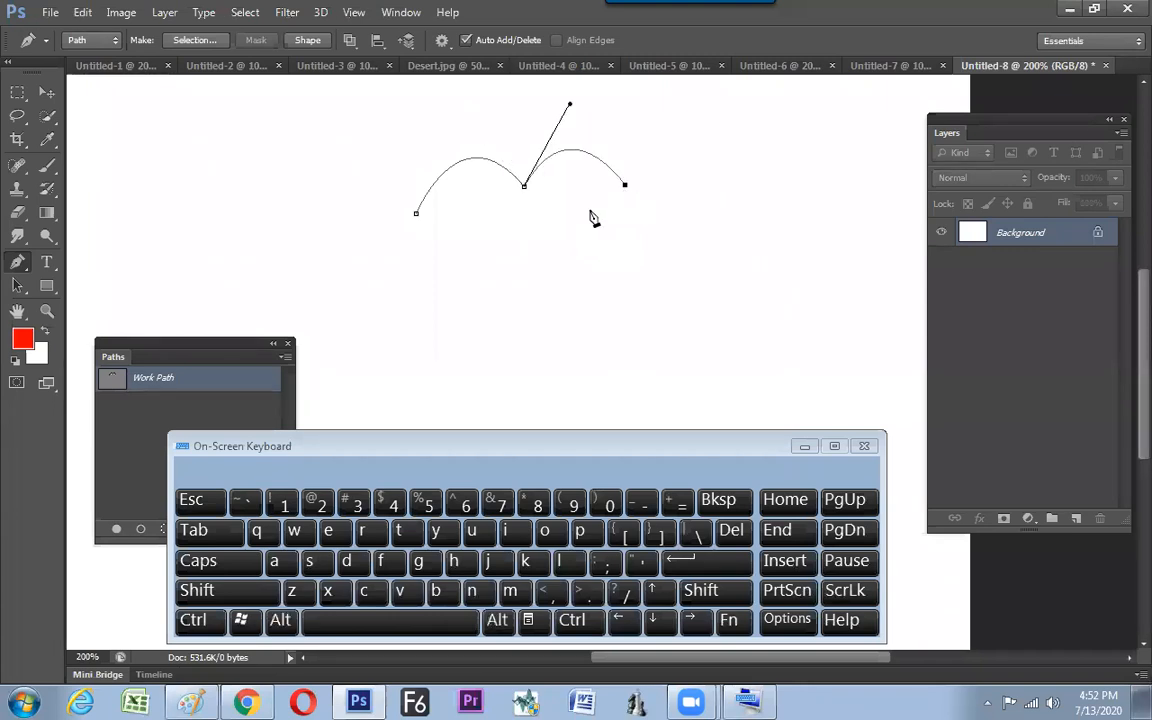
# Delete the double-arch path, redraw a single arch with its outgoing tangent shortened, and add a small curved segment
pyautogui.press('BackSpace')
pyautogui.press('BackSpace')
pyautogui.click(396, 230)
pyautogui.moveTo(510, 212); pyautogui.dragTo(586, 298)
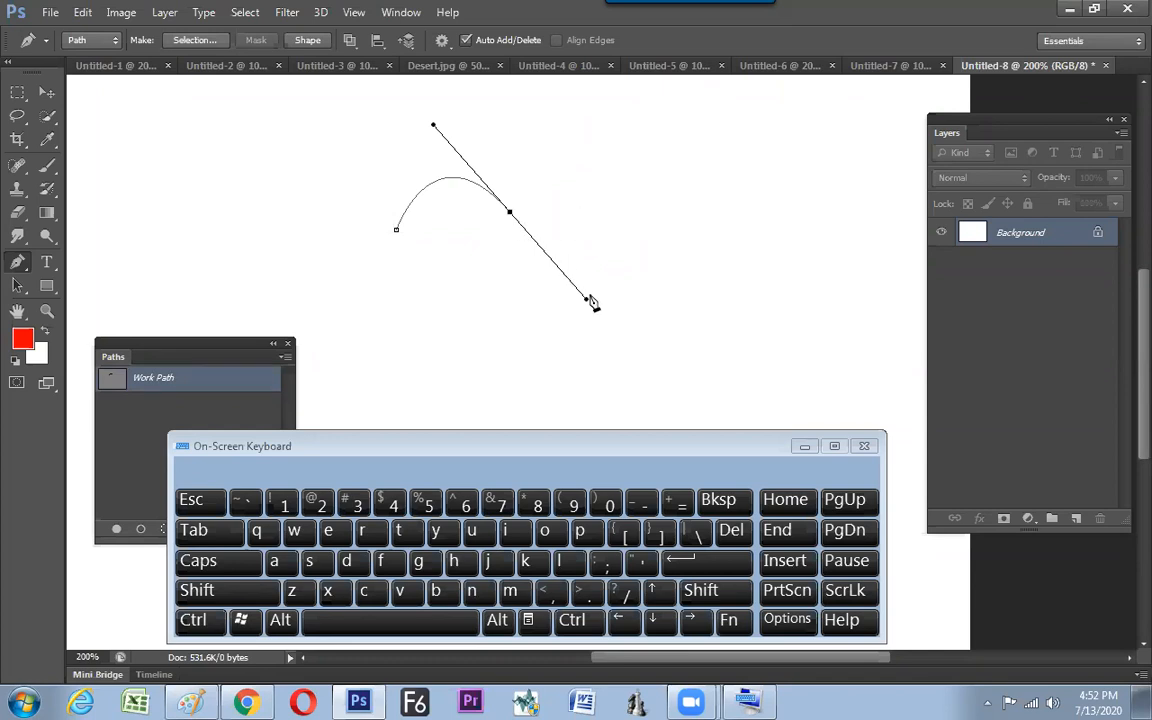
pyautogui.moveTo(586, 298); pyautogui.dragTo(565, 284)
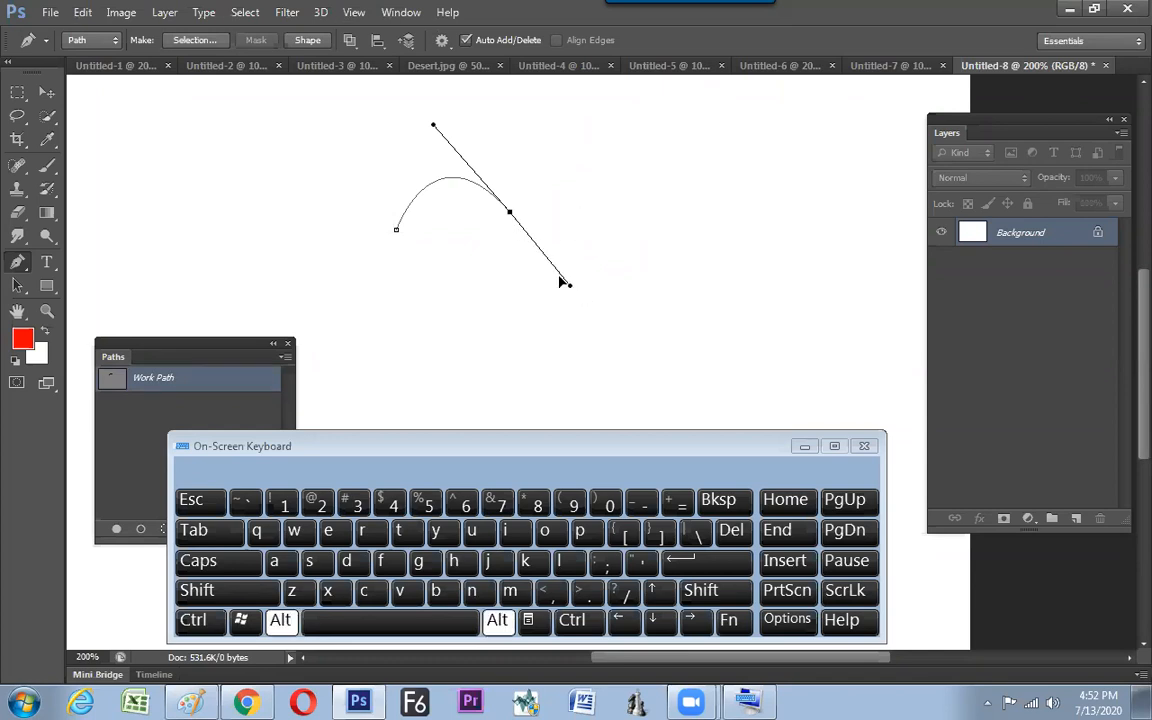
pyautogui.click(558, 207)
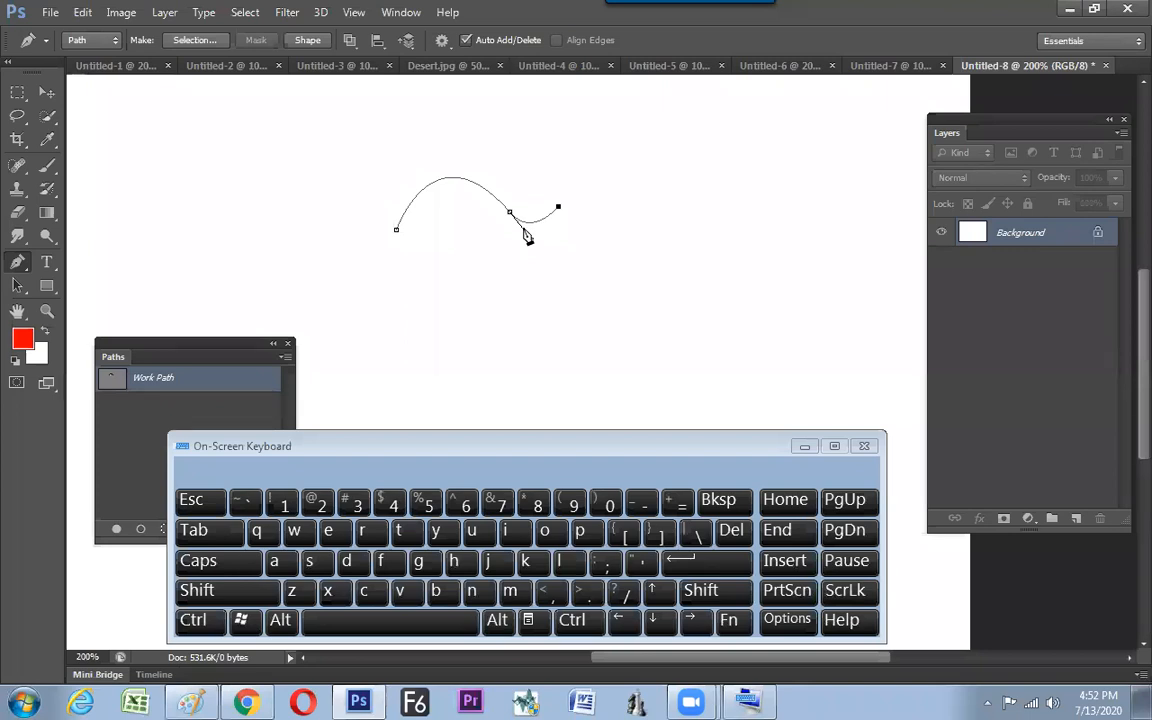
# Undo the added segment, fold the outgoing tangent back over the arch to draw a returning curve beneath it, and delete the path
pyautogui.hotkey('ctrl', 'z')
pyautogui.moveTo(510, 213); pyautogui.dragTo(433, 125)
pyautogui.moveTo(418, 228); pyautogui.dragTo(391, 296)
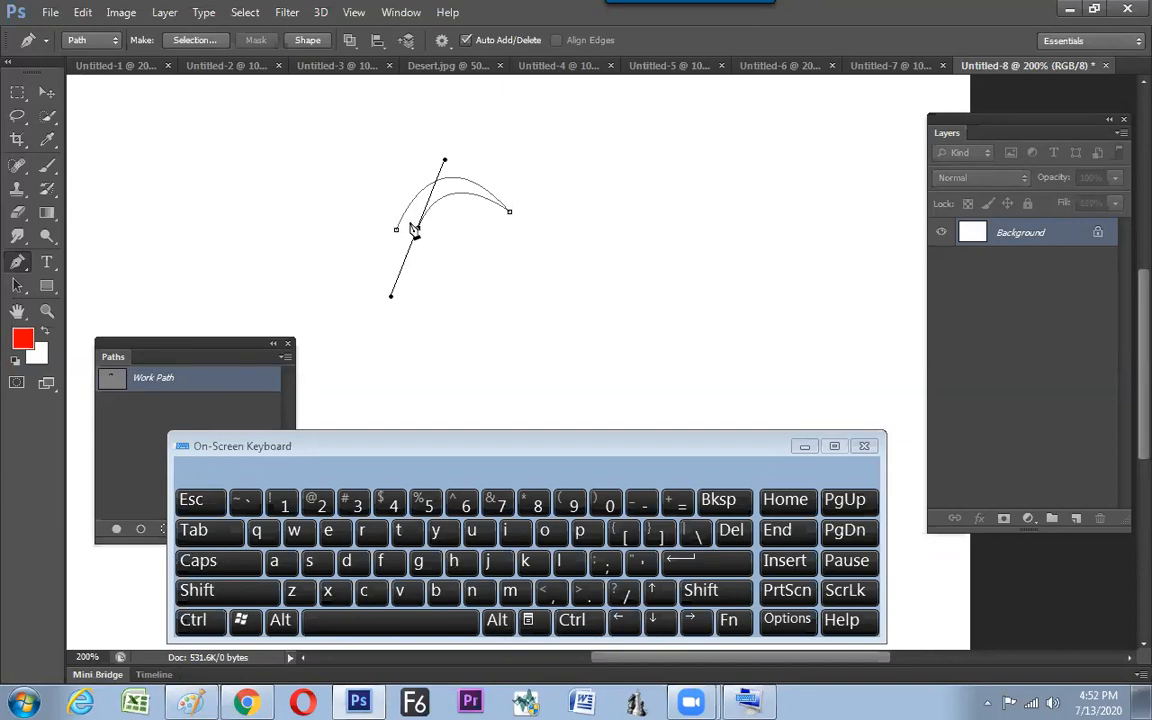
pyautogui.press('Delete')
pyautogui.press('Delete')
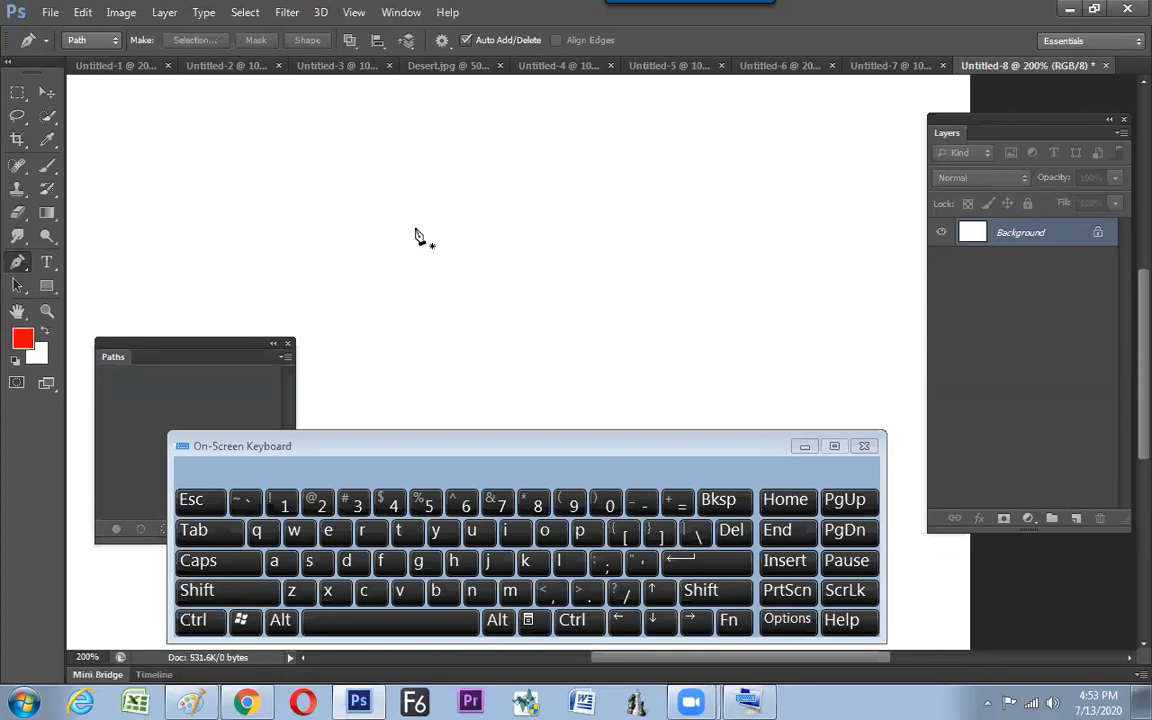
# Draw a closed five-sided path with straight edges, keeping the Paths panel clear of the keyboard and the shape
pyautogui.moveTo(250, 344); pyautogui.dragTo(290, 244)
pyautogui.click(412, 235)
pyautogui.click(506, 180)
pyautogui.click(563, 271)
pyautogui.click(515, 337)
pyautogui.click(420, 305)
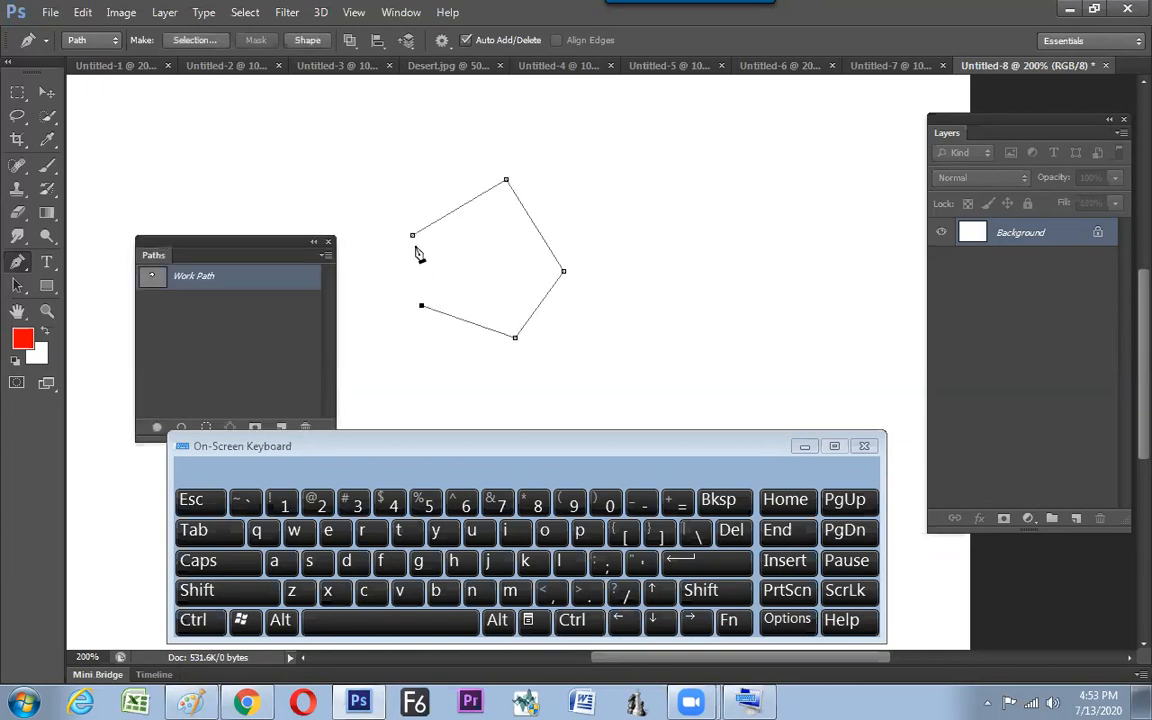
pyautogui.click(412, 236)
pyautogui.moveTo(253, 263); pyautogui.dragTo(267, 202)
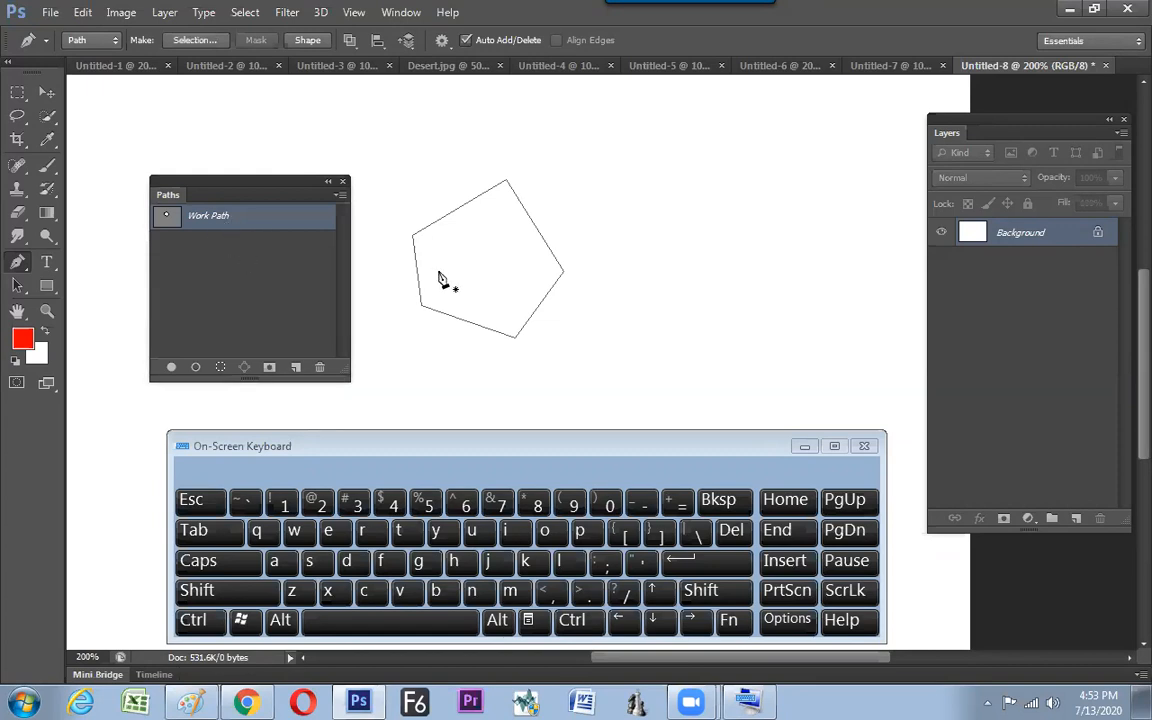
pyautogui.moveTo(255, 193); pyautogui.dragTo(236, 178)
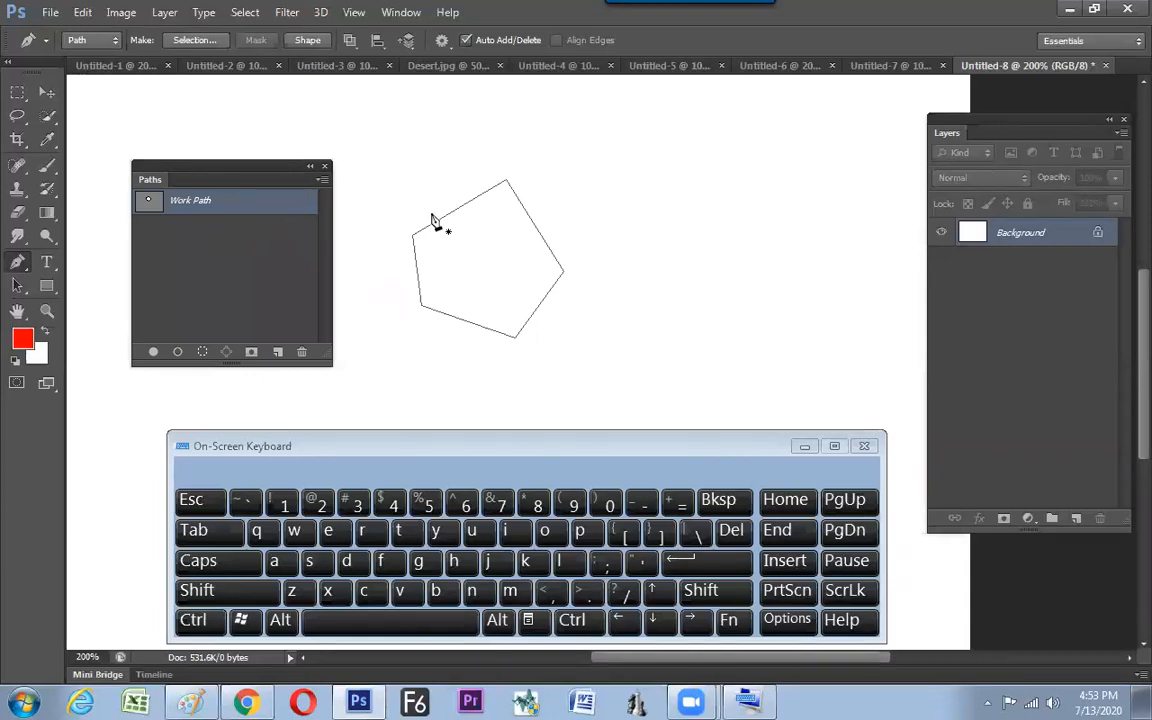
# Add a second closed five-sided shape to the same work path, overlapping the upper part of the first
pyautogui.click(448, 170)
pyautogui.click(506, 133)
pyautogui.click(583, 157)
pyautogui.click(542, 240)
pyautogui.click(485, 262)
pyautogui.click(448, 170)
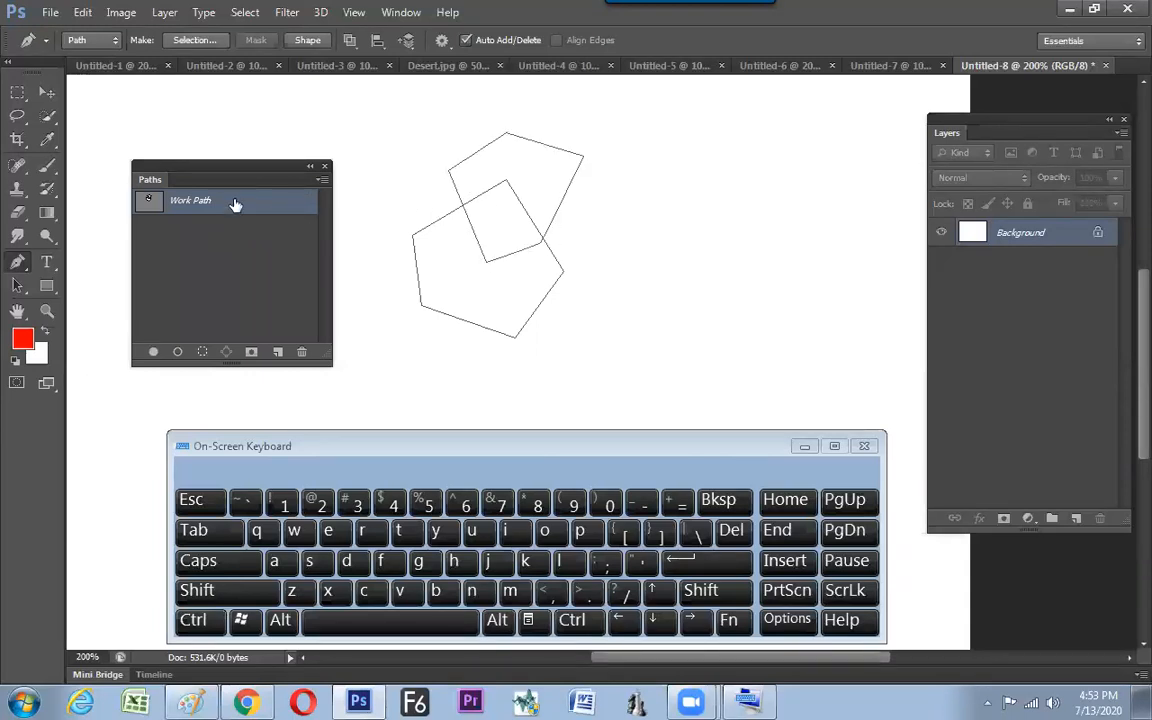
# Deselect the work path and draw a new closed four-sided shape on the empty canvas
pyautogui.click(263, 271)
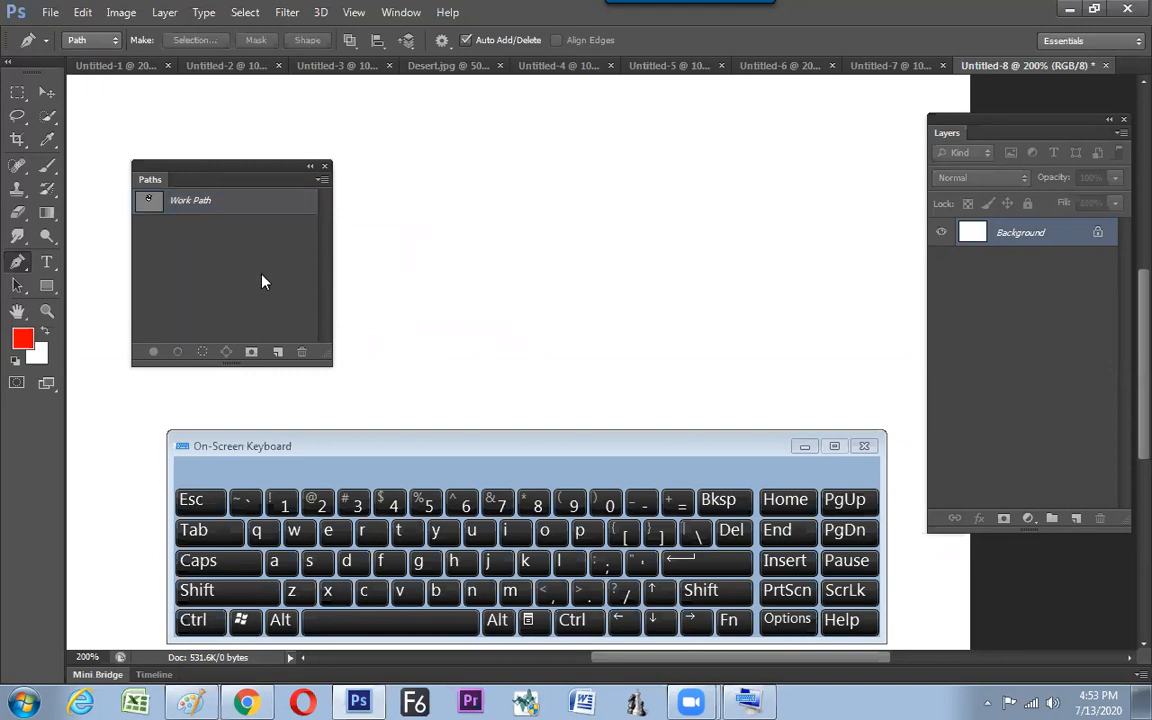
pyautogui.click(590, 247)
pyautogui.click(682, 192)
pyautogui.click(718, 314)
pyautogui.click(648, 354)
pyautogui.click(591, 248)
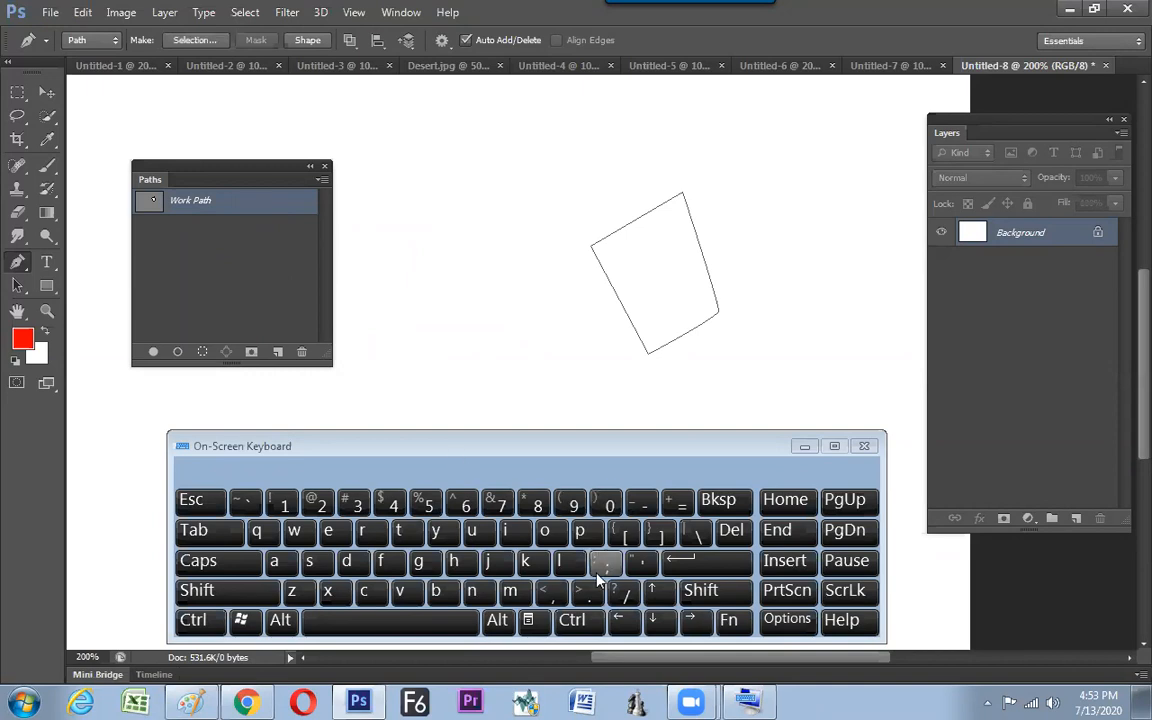
# Switch to Paint and handwrite the green note "Always Rename the Path in Path window." above the Alt & drag sketch
pyautogui.click(192, 702)
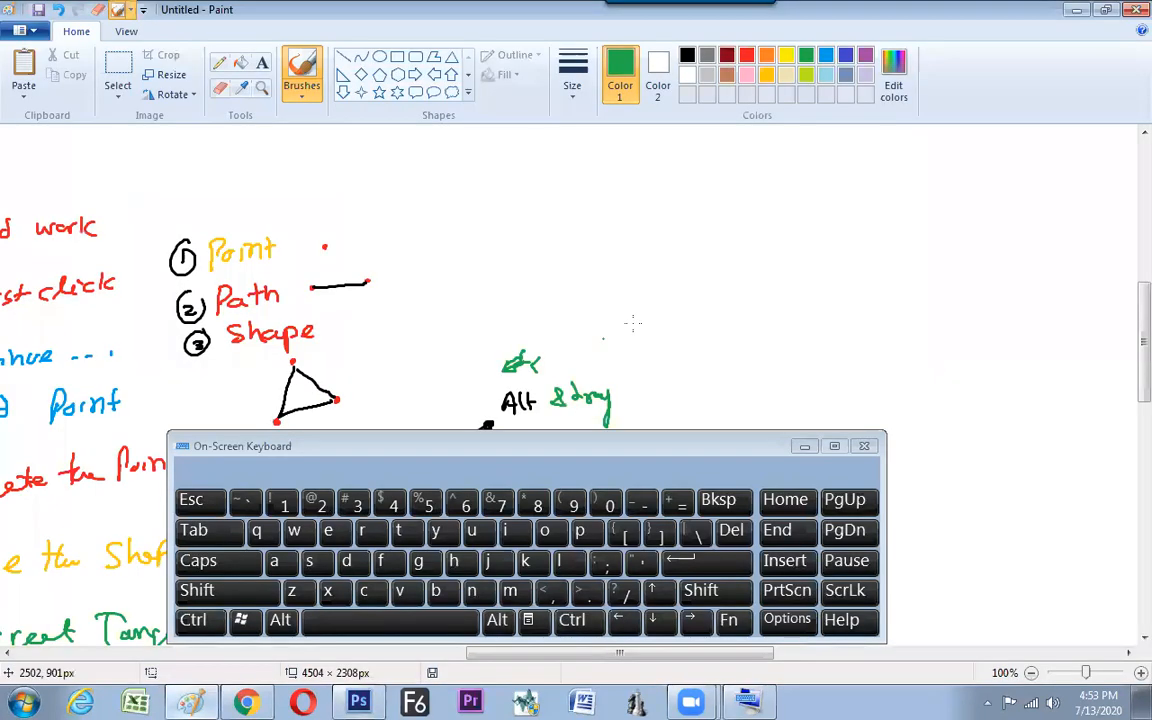
pyautogui.moveTo(695, 224); pyautogui.dragTo(882, 219)
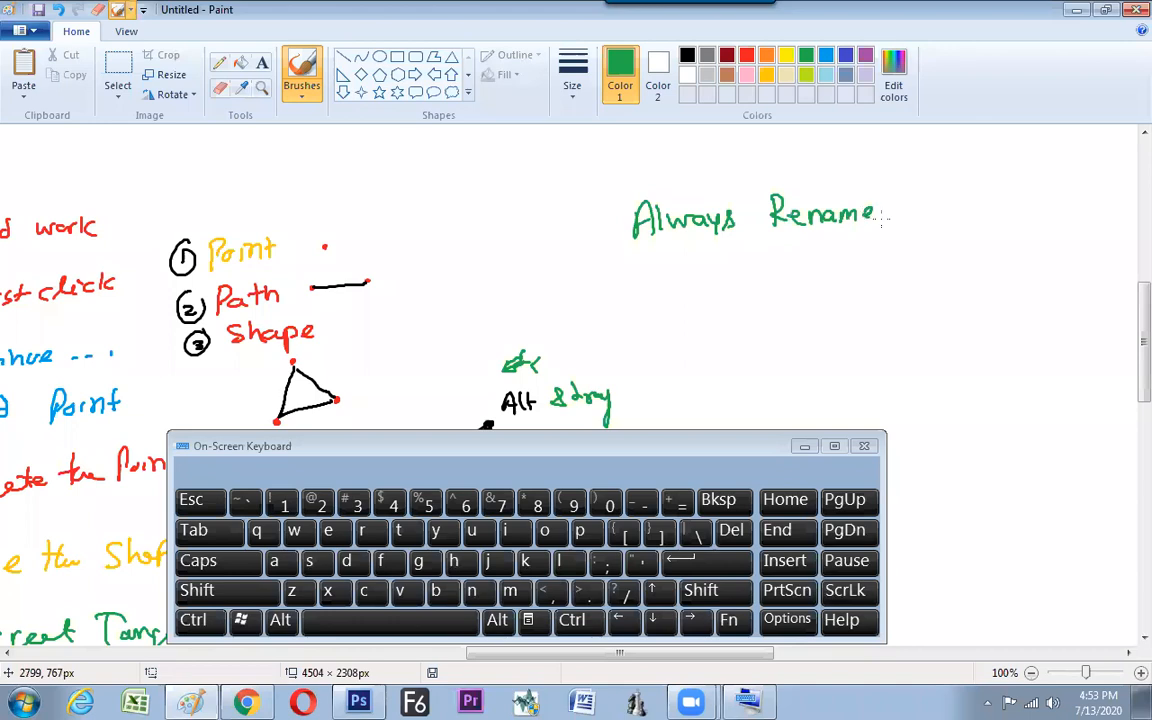
pyautogui.moveTo(966, 177); pyautogui.dragTo(985, 198)
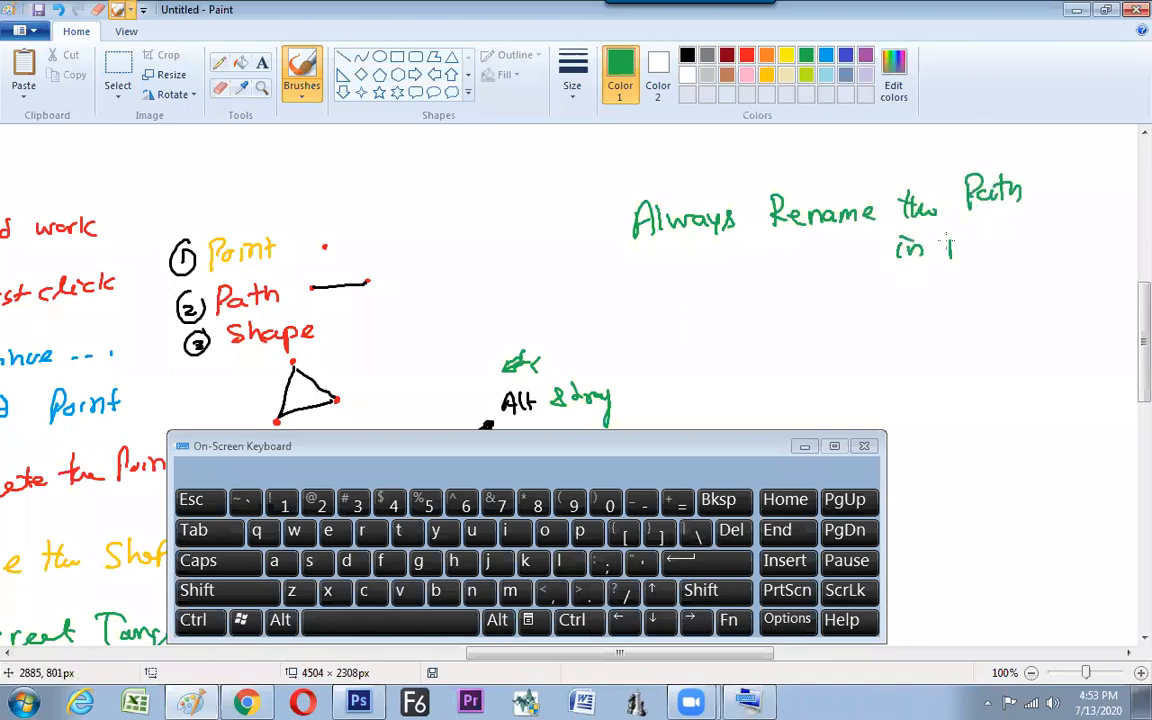
pyautogui.moveTo(1050, 239); pyautogui.dragTo(1062, 228)
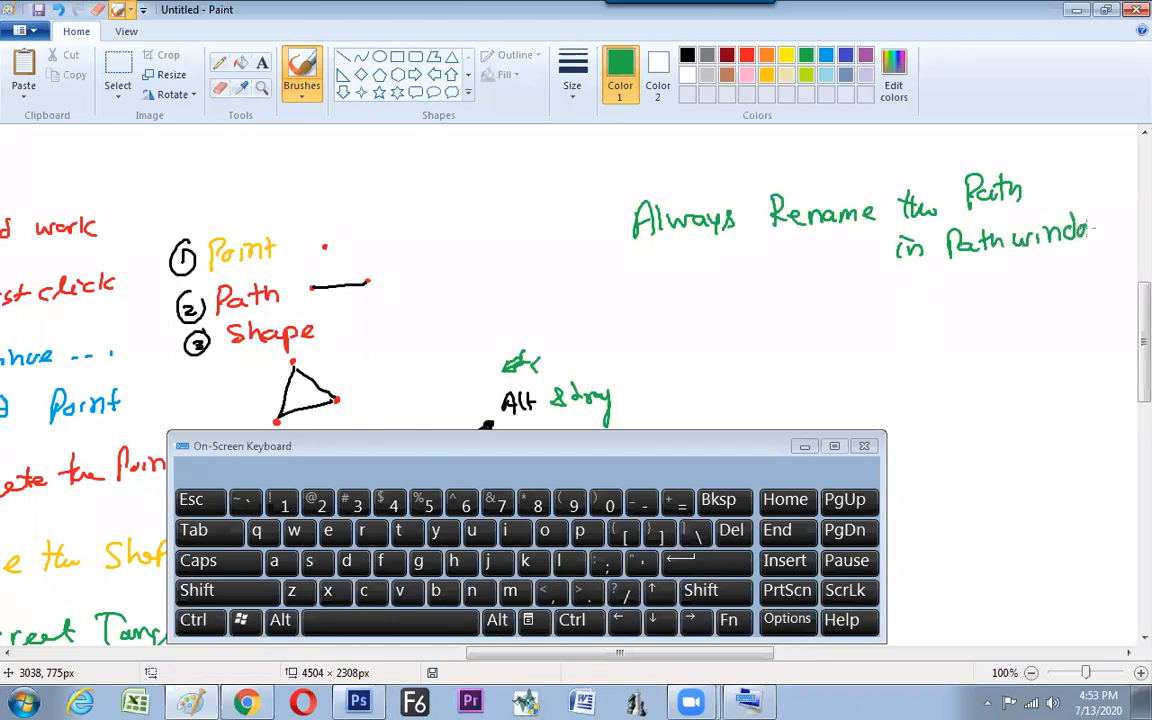
pyautogui.hotkey('ctrl', 'z')
pyautogui.click(1113, 233)
# Frame the word "Rename" in green, put a tick above it, and underline "Path window"
pyautogui.moveTo(766, 212)
pyautogui.mouseDown()
pyautogui.moveTo(871, 180)
pyautogui.moveTo(884, 229)
pyautogui.moveTo(763, 248)
pyautogui.mouseUp()
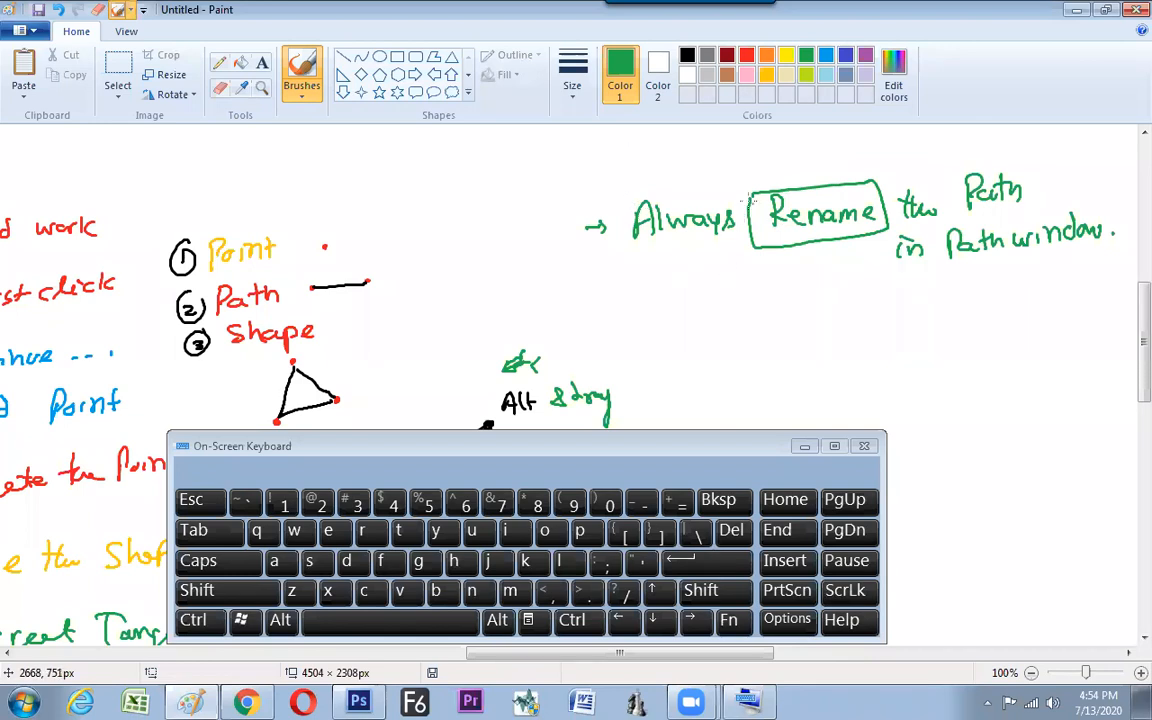
pyautogui.moveTo(767, 174); pyautogui.dragTo(801, 169)
pyautogui.moveTo(957, 277); pyautogui.dragTo(1127, 258)
# Return to Photoshop and save the work path under the name sdf
pyautogui.hotkey('alt', 'Tab')
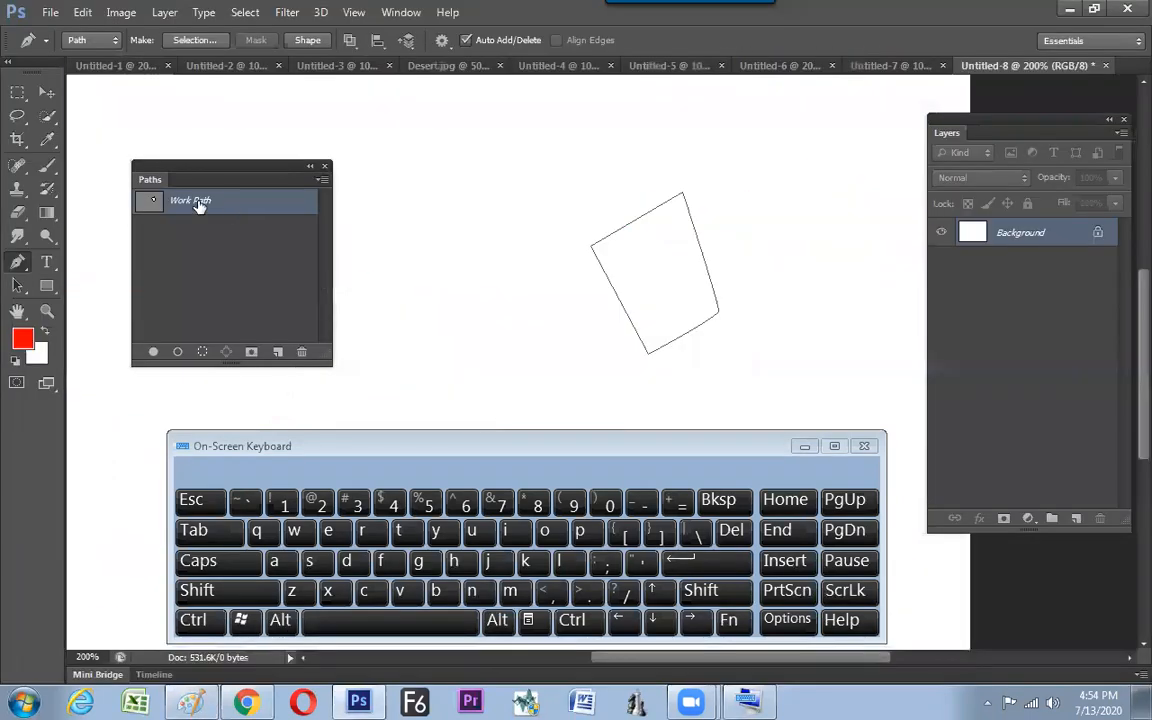
pyautogui.doubleClick(232, 204)
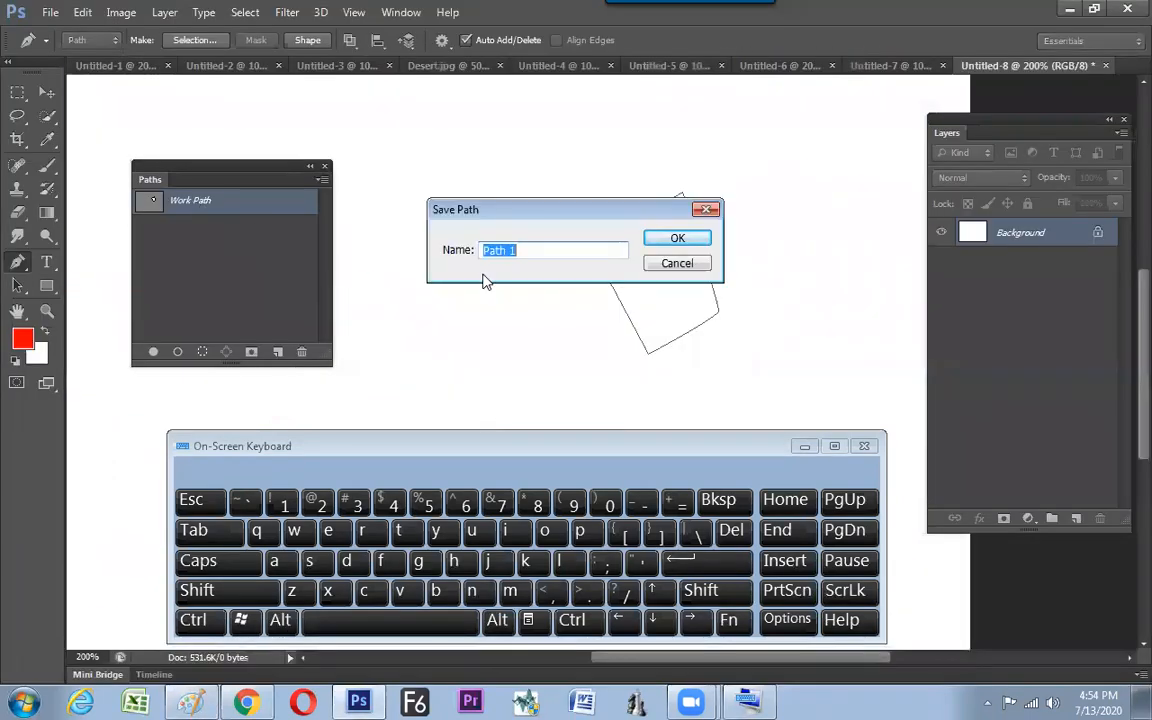
pyautogui.write('sdf')
pyautogui.click(677, 238)
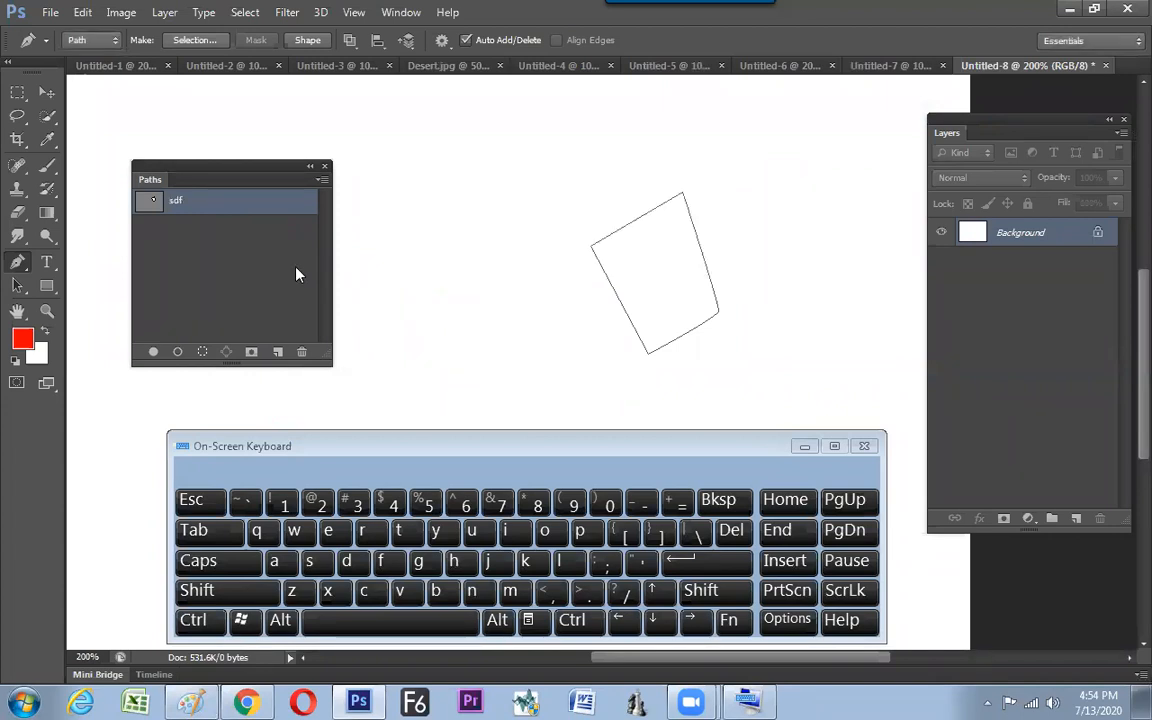
# Deselect the saved sdf path and draw another closed four-sided shape as a new work path
pyautogui.click(244, 298)
pyautogui.click(450, 213)
pyautogui.click(522, 151)
pyautogui.click(555, 255)
pyautogui.click(485, 305)
pyautogui.click(450, 213)
# Alternate between the sdf path and the Work Path to compare their shapes
pyautogui.click(240, 202)
pyautogui.click(242, 226)
pyautogui.click(222, 201)
pyautogui.click(236, 227)
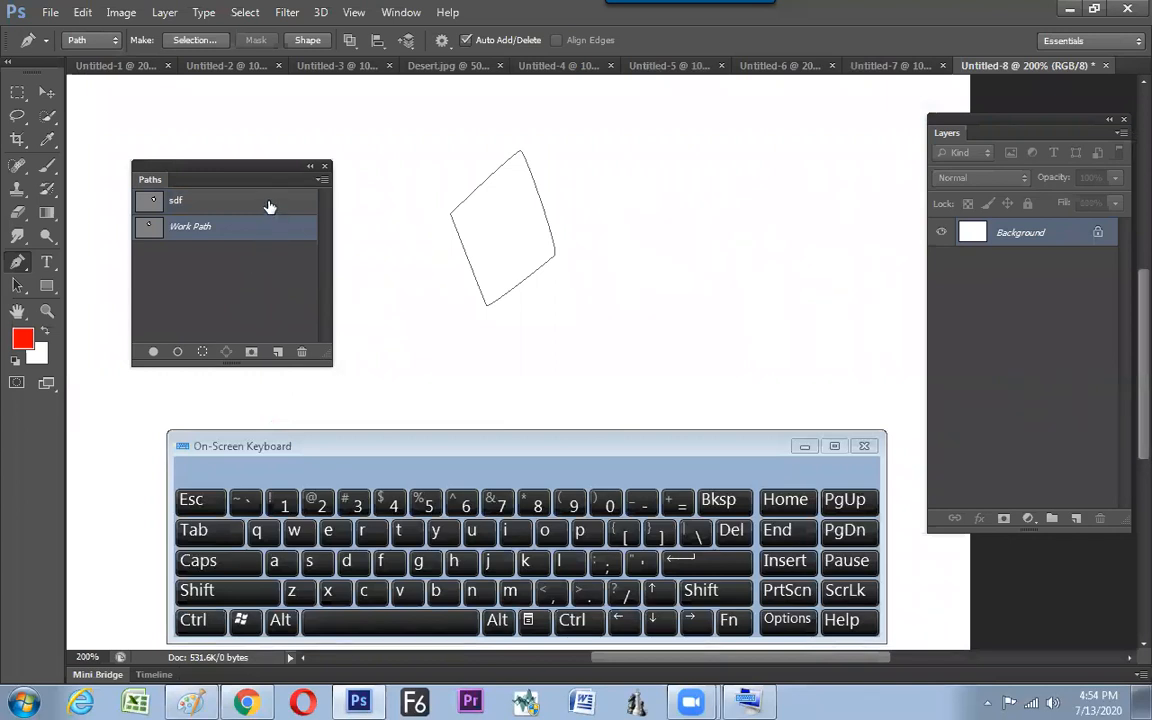
# Switch to the Paint notes, minimise the On-Screen Keyboard and bring the cursor icon table into view
pyautogui.hotkey('alt', 'Tab')
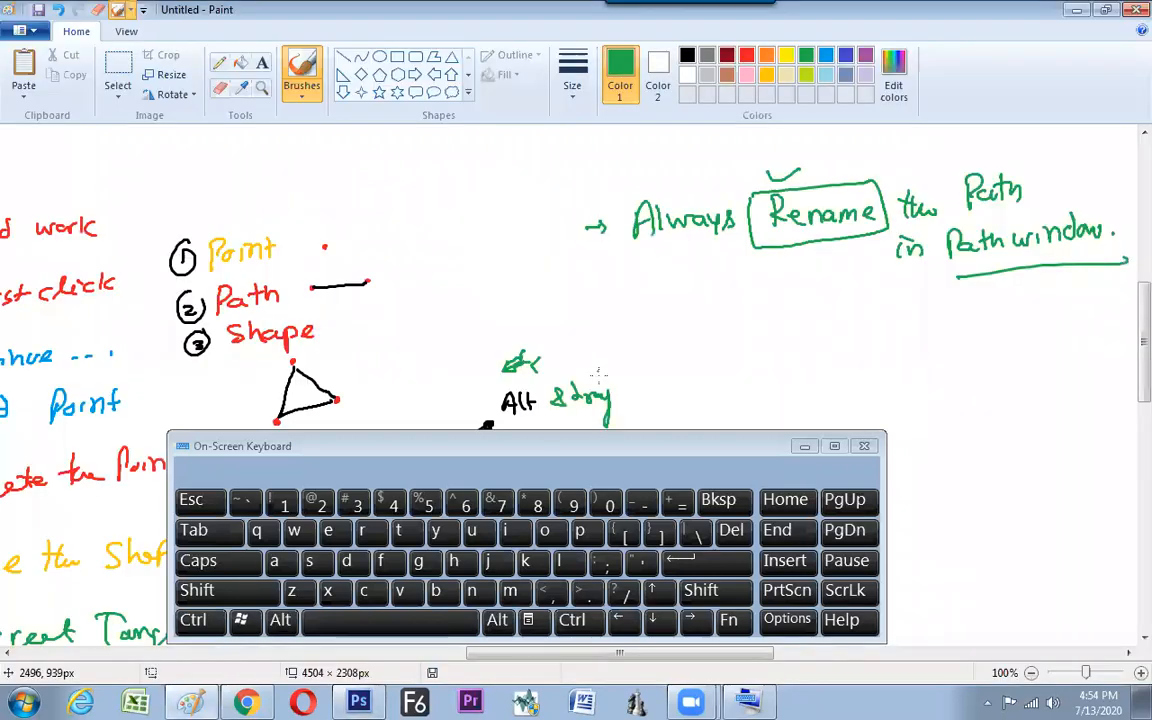
pyautogui.click(805, 446)
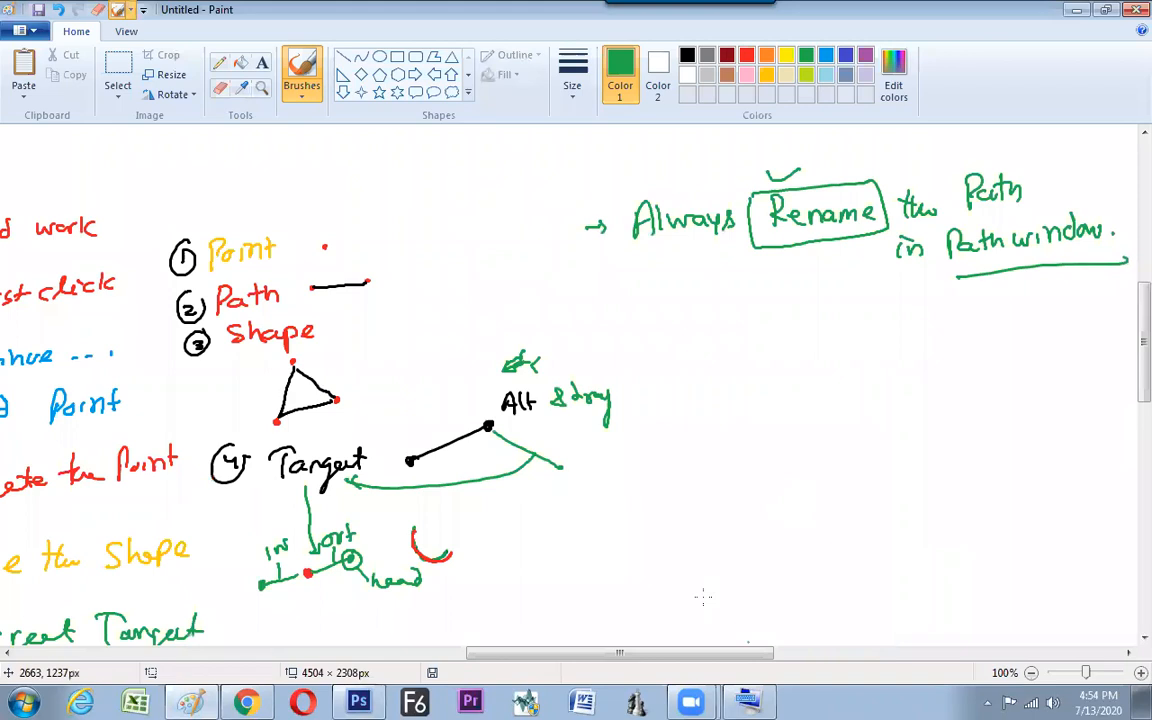
pyautogui.hscroll(-10, 703, 597)
pyautogui.hscroll(-2, 703, 597)
pyautogui.hscroll(2, 703, 597)
pyautogui.hscroll(-3, 703, 597)
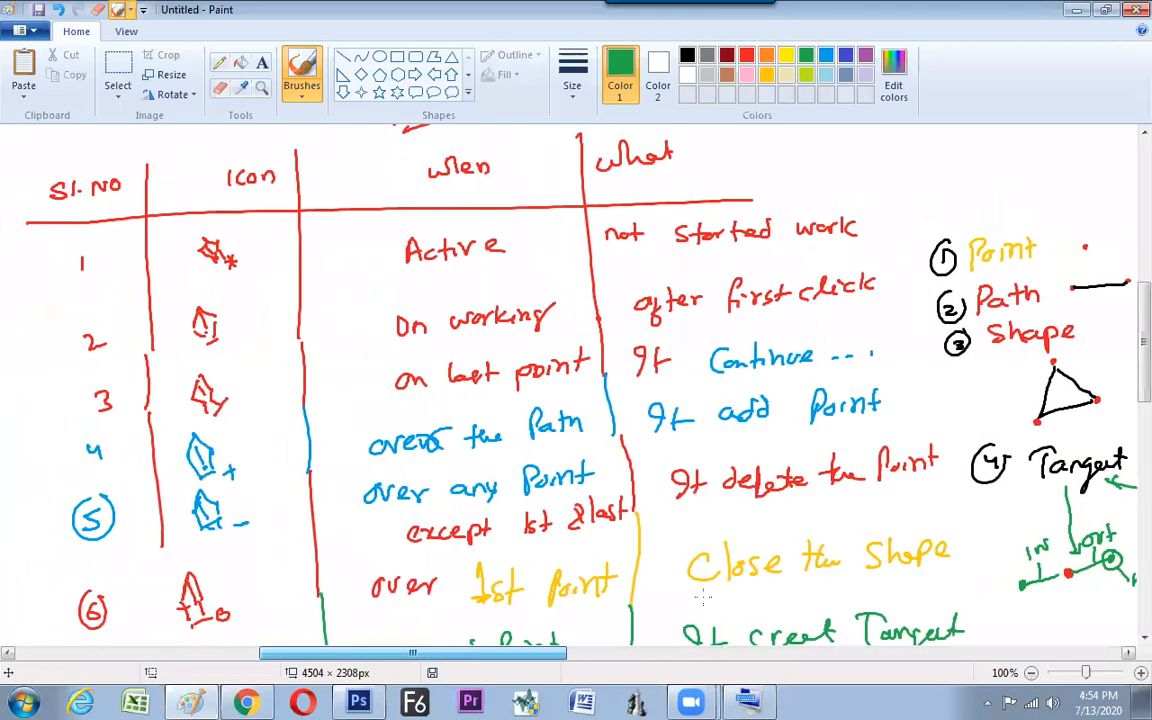
pyautogui.hscroll(-2, 703, 597)
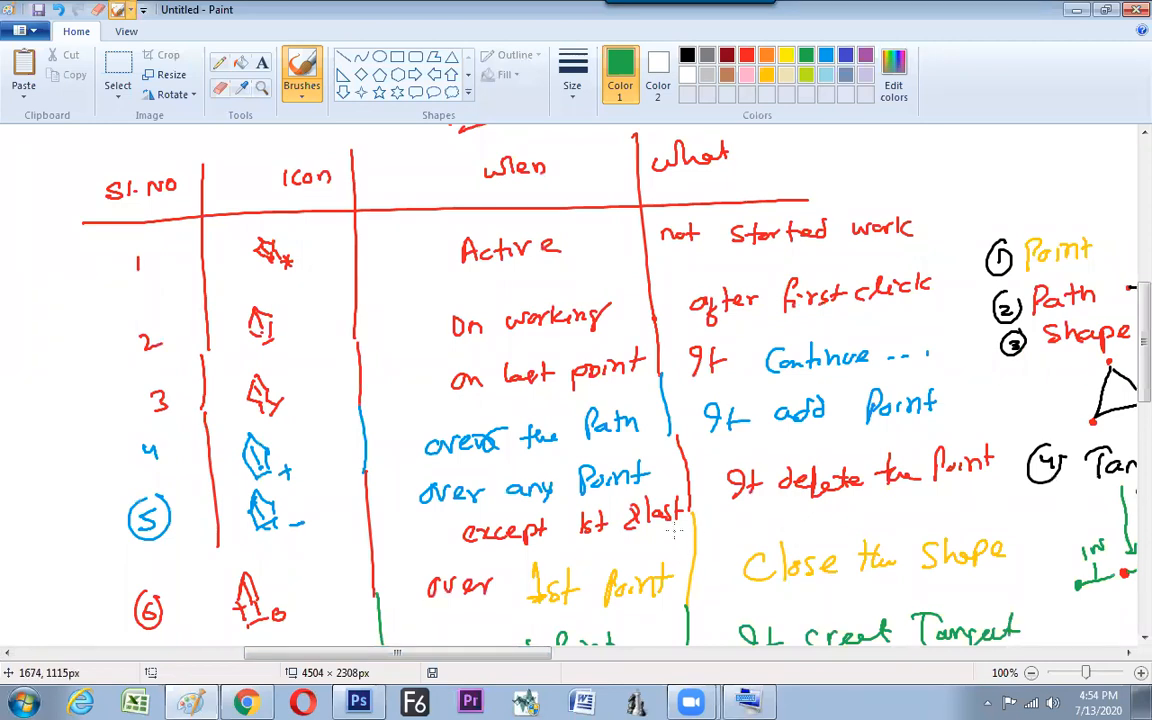
# Tick GRID and Text in green under Practice in the Pen diagram, and draw a green box around Photo
pyautogui.hotkey('alt', 'Tab')
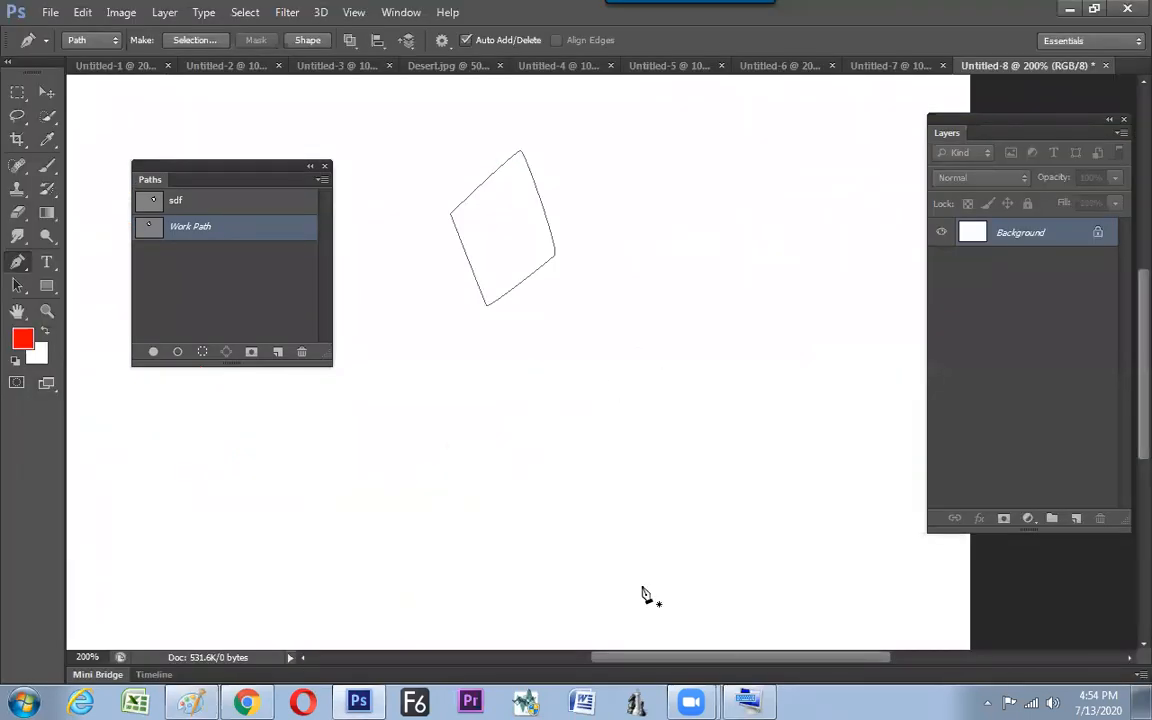
pyautogui.click(191, 701)
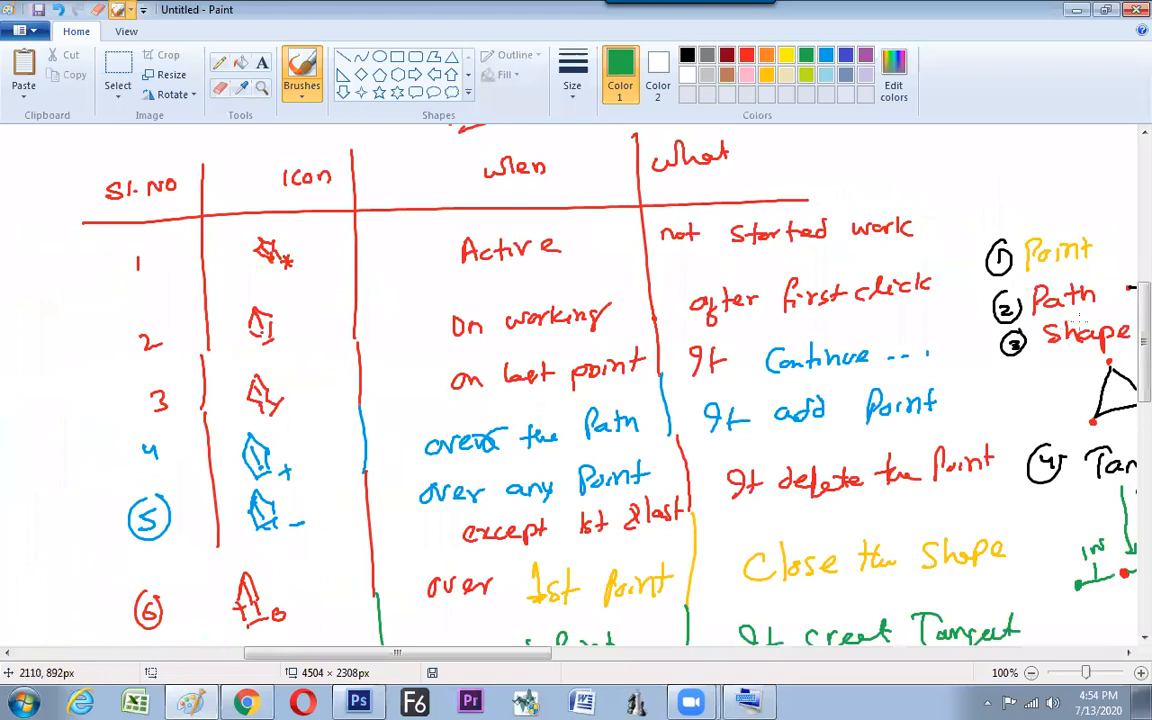
pyautogui.scroll(5, 752, 268)
pyautogui.moveTo(740, 260); pyautogui.dragTo(741, 270)
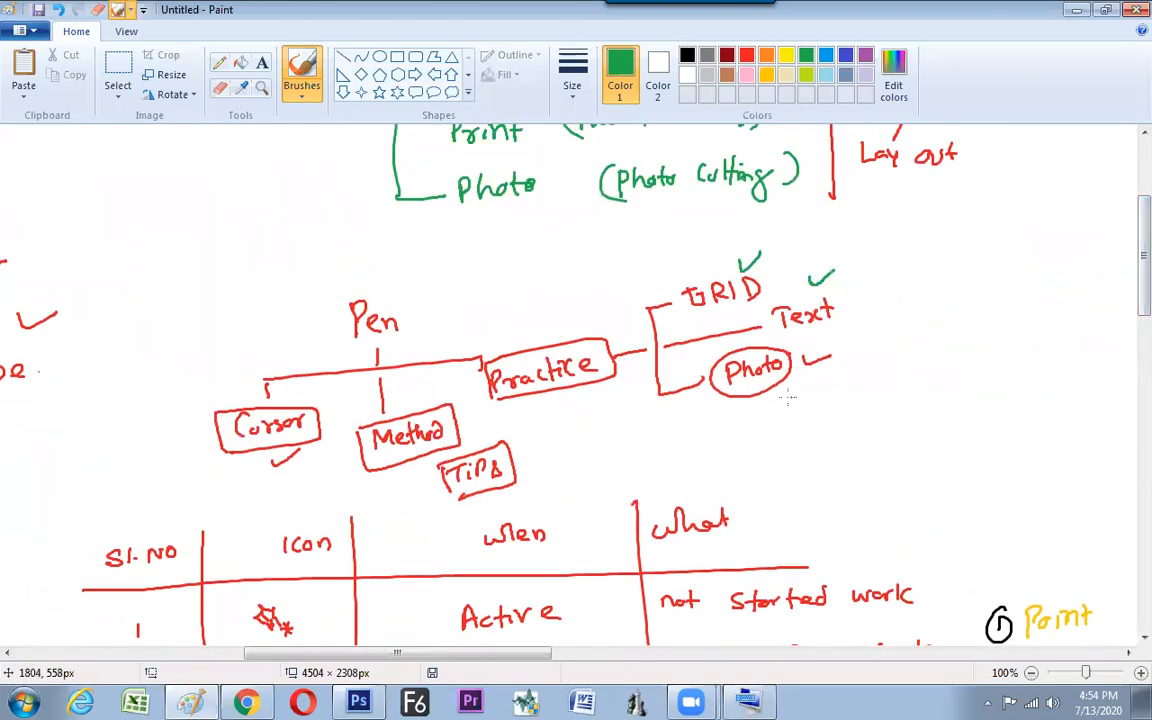
pyautogui.moveTo(706, 354)
pyautogui.mouseDown()
pyautogui.moveTo(704, 409)
pyautogui.moveTo(797, 345)
pyautogui.moveTo(706, 352)
pyautogui.mouseUp()
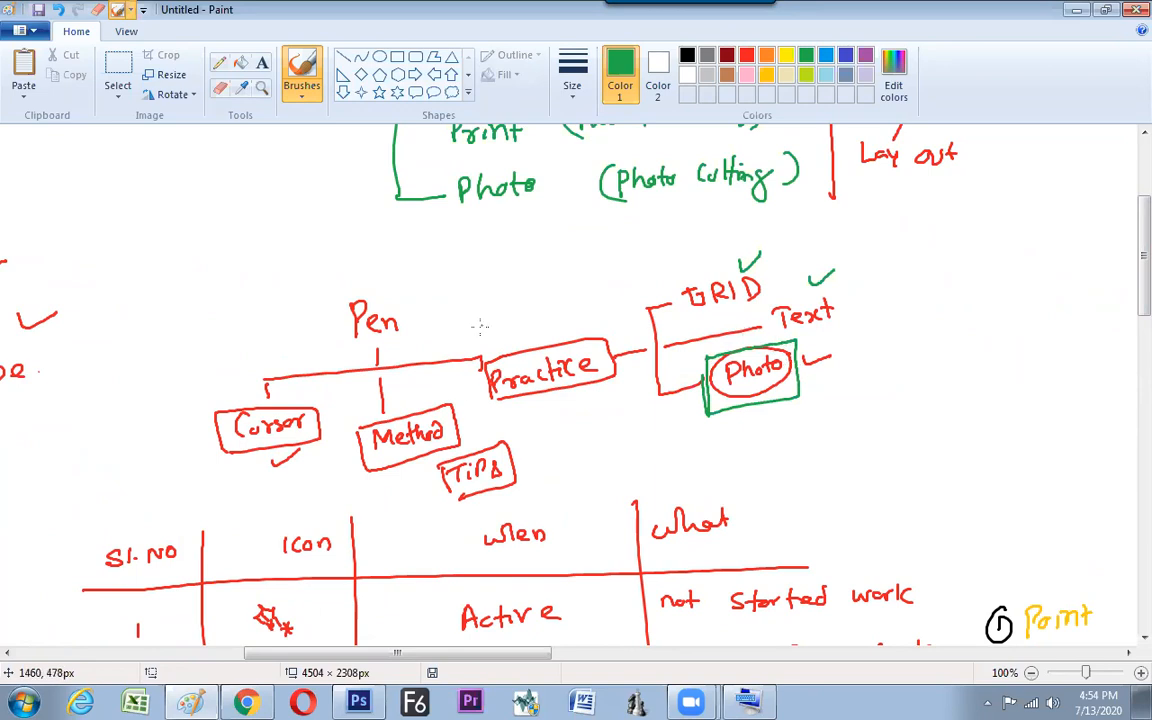
# Return to Photoshop and open the Penguins picture from the Sample Pictures folder
pyautogui.hotkey('alt', 'Tab')
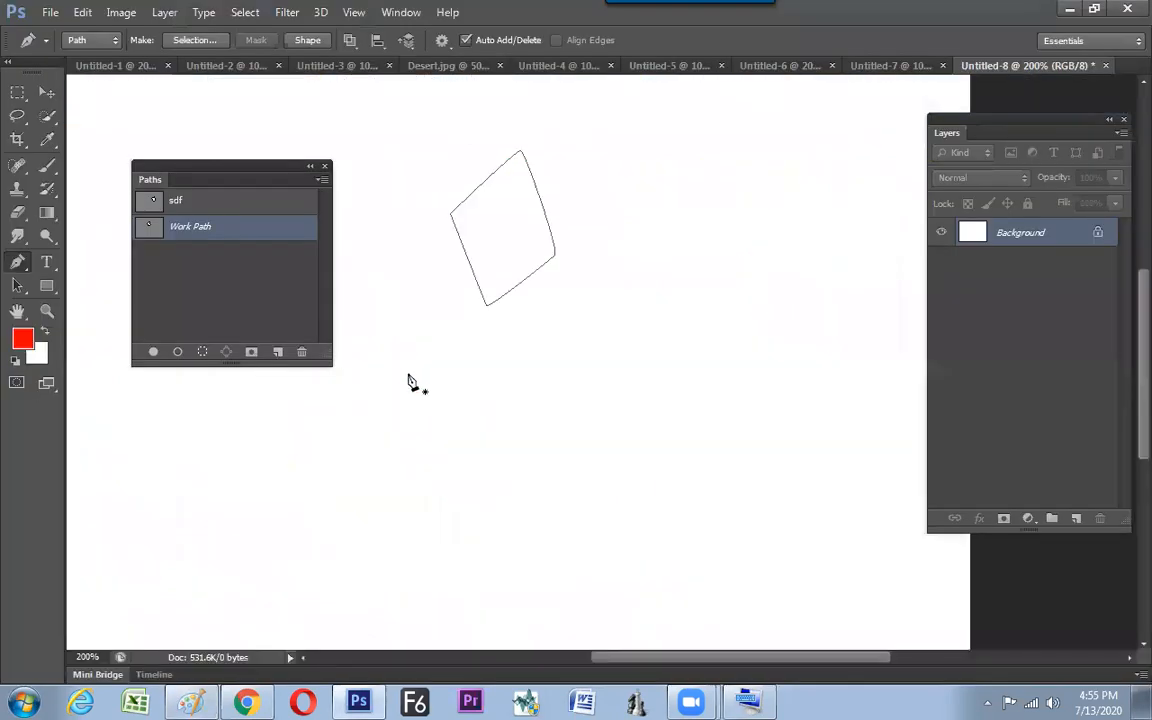
pyautogui.hotkey('ctrl', 'n')
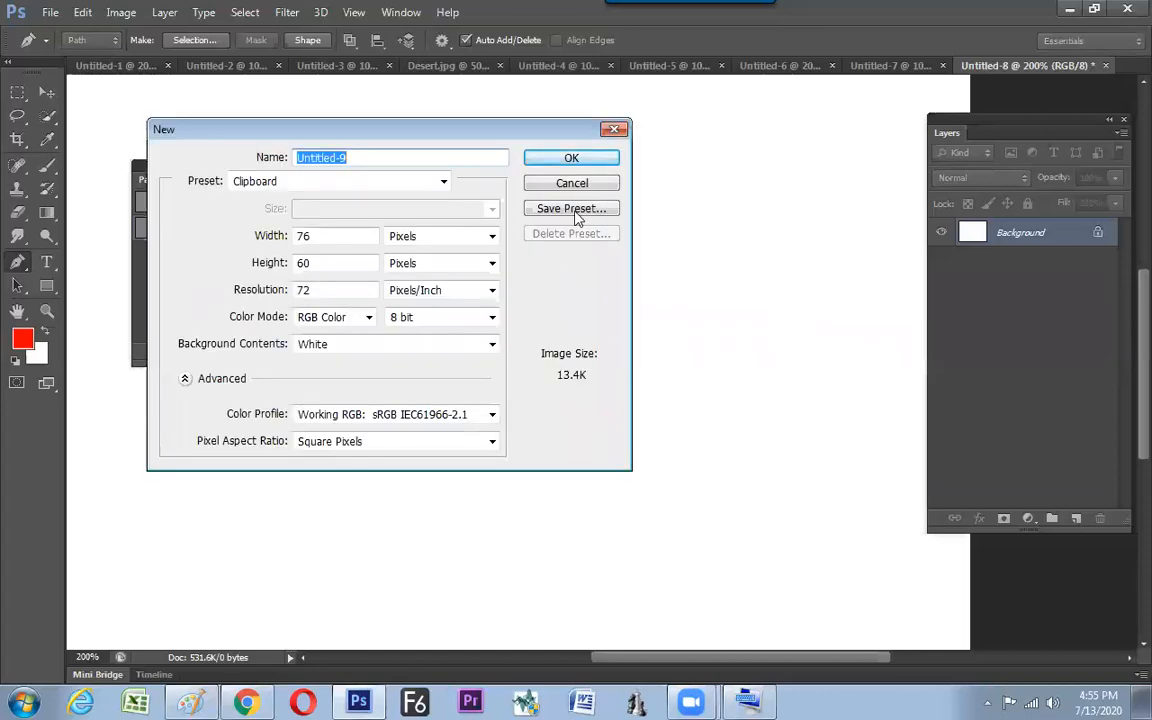
pyautogui.click(572, 184)
pyautogui.hotkey('ctrl', 'o')
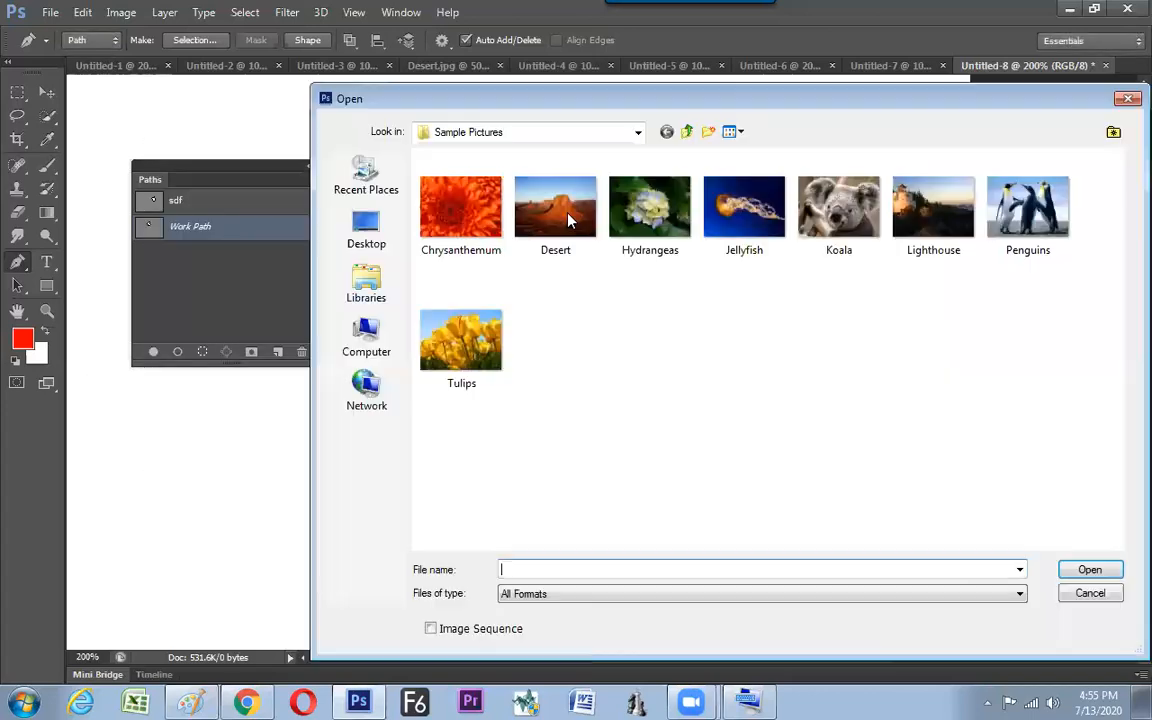
pyautogui.click(1025, 210)
pyautogui.press('Return')
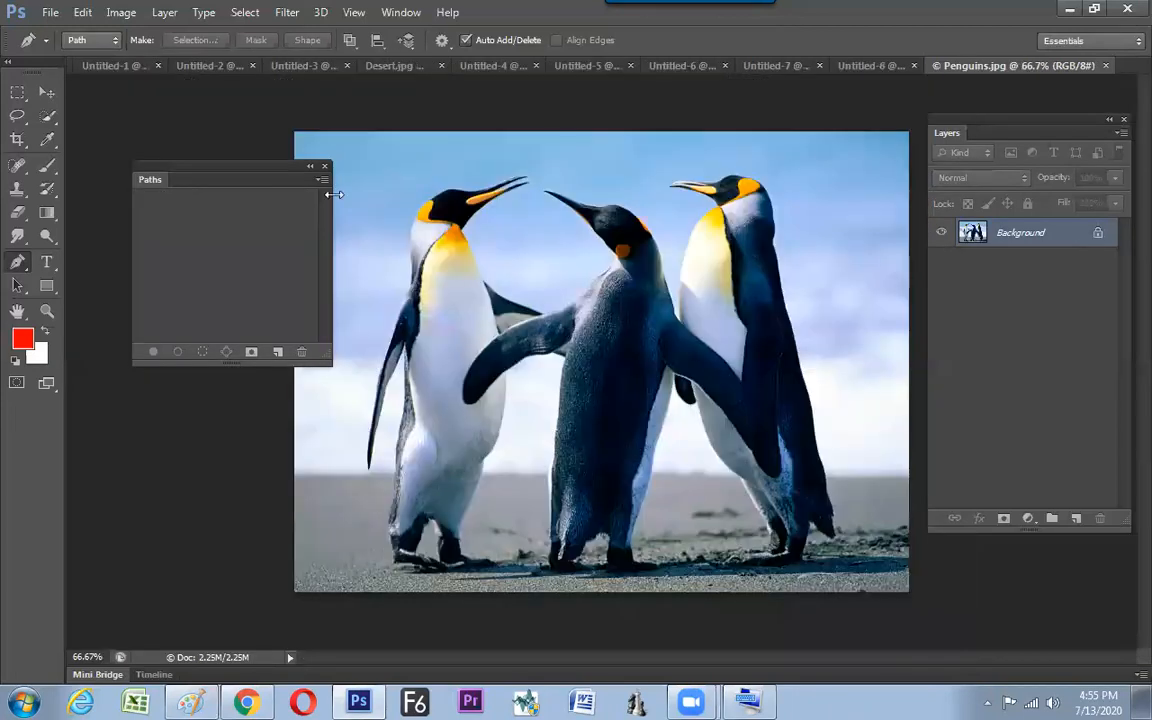
# Hide the panels and start a Pen tool path at the left penguin's nape, curving it over the crown of the head
pyautogui.press('Tab')
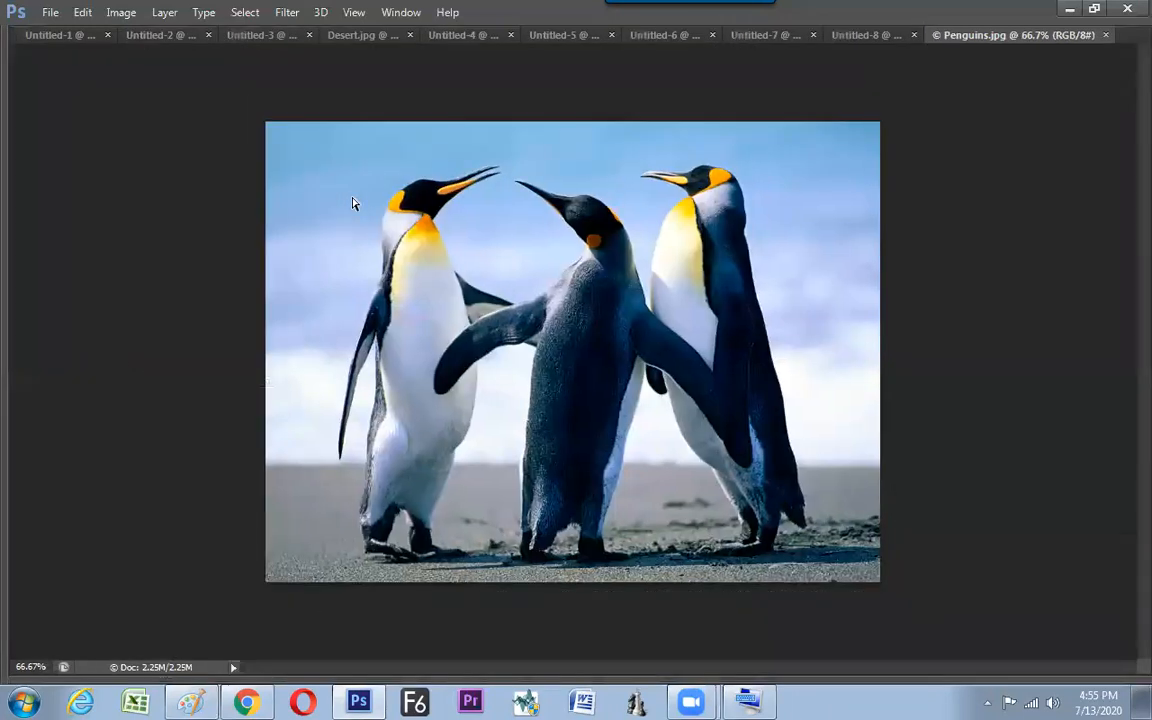
pyautogui.hotkey('ctrl', '+')
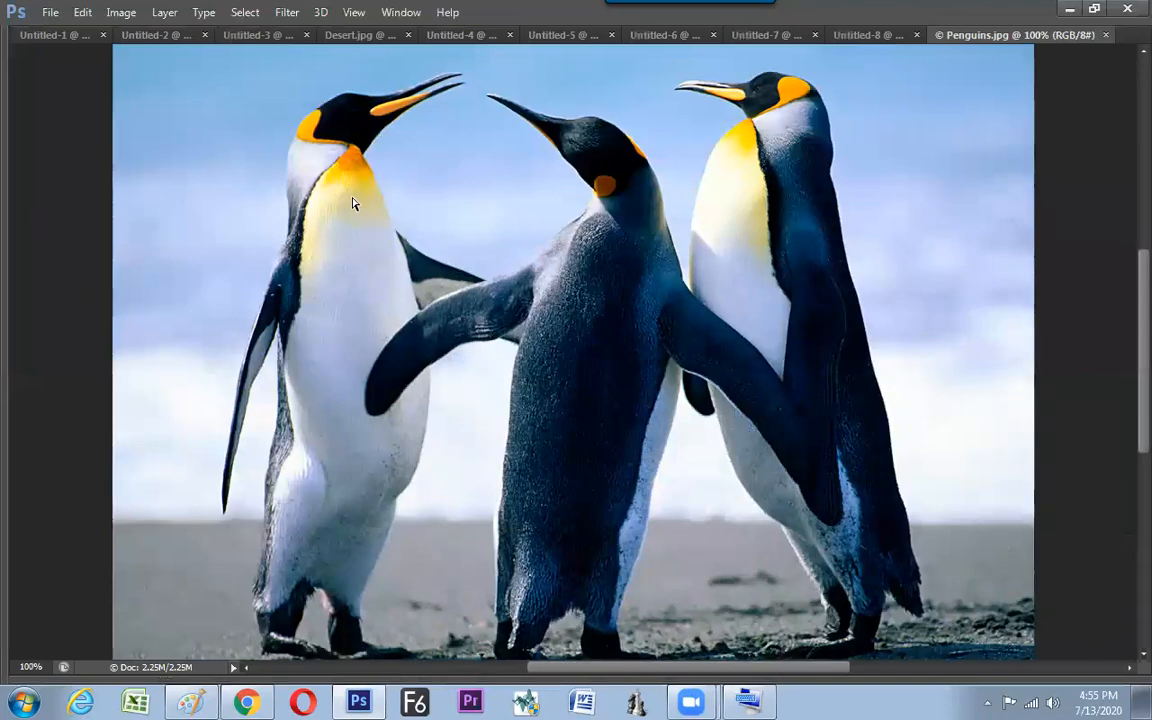
pyautogui.hotkey('ctrl', '+')
pyautogui.moveTo(373, 373); pyautogui.dragTo(430, 432)
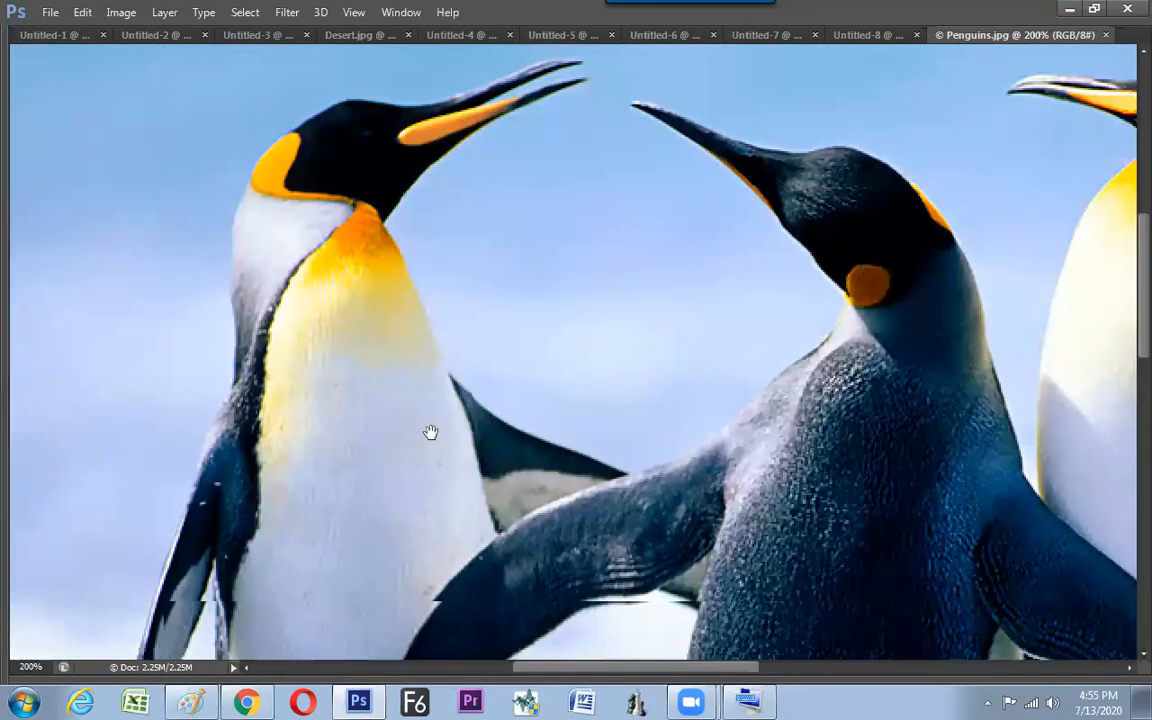
pyautogui.moveTo(323, 316); pyautogui.dragTo(316, 383)
pyautogui.moveTo(326, 266); pyautogui.dragTo(319, 334)
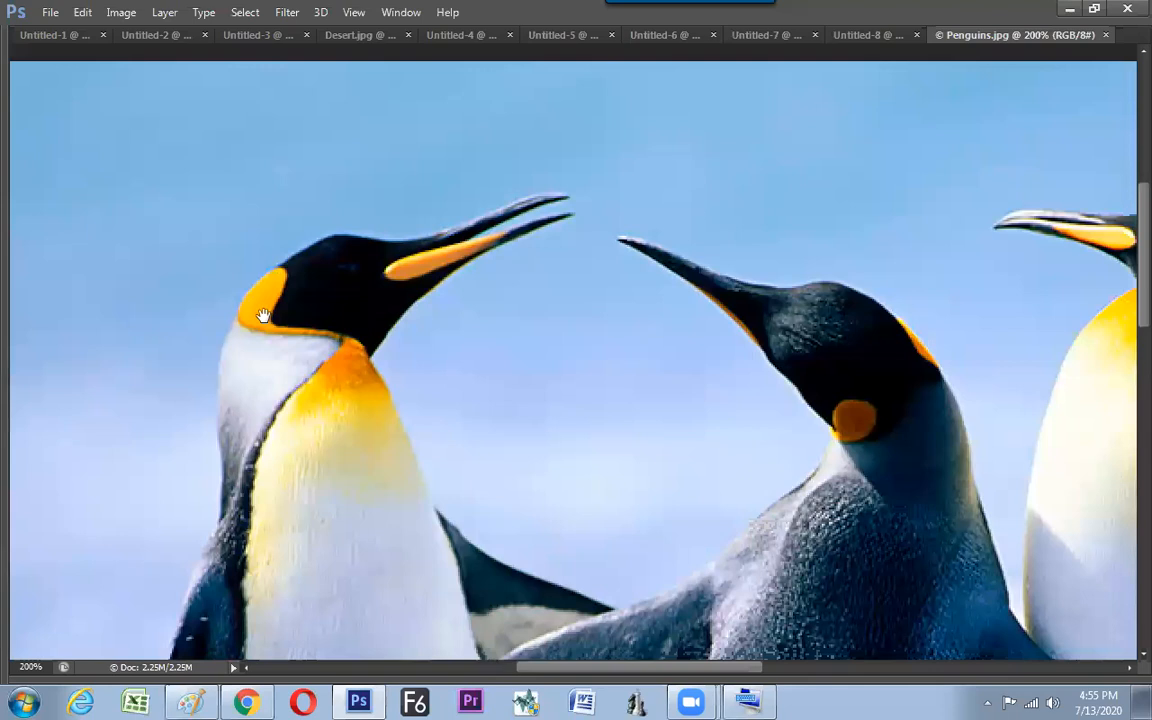
pyautogui.scroll(1, 262, 316)
pyautogui.hotkey('ctrl', '+')
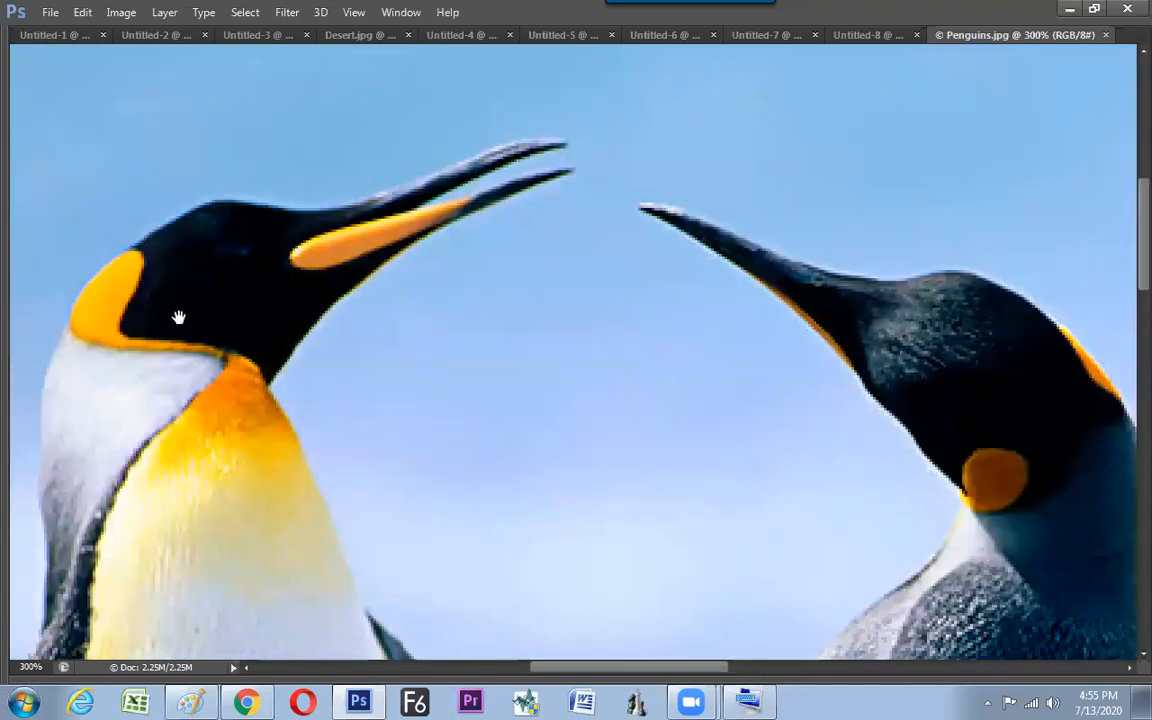
pyautogui.moveTo(179, 317); pyautogui.dragTo(246, 307)
pyautogui.click(150, 279)
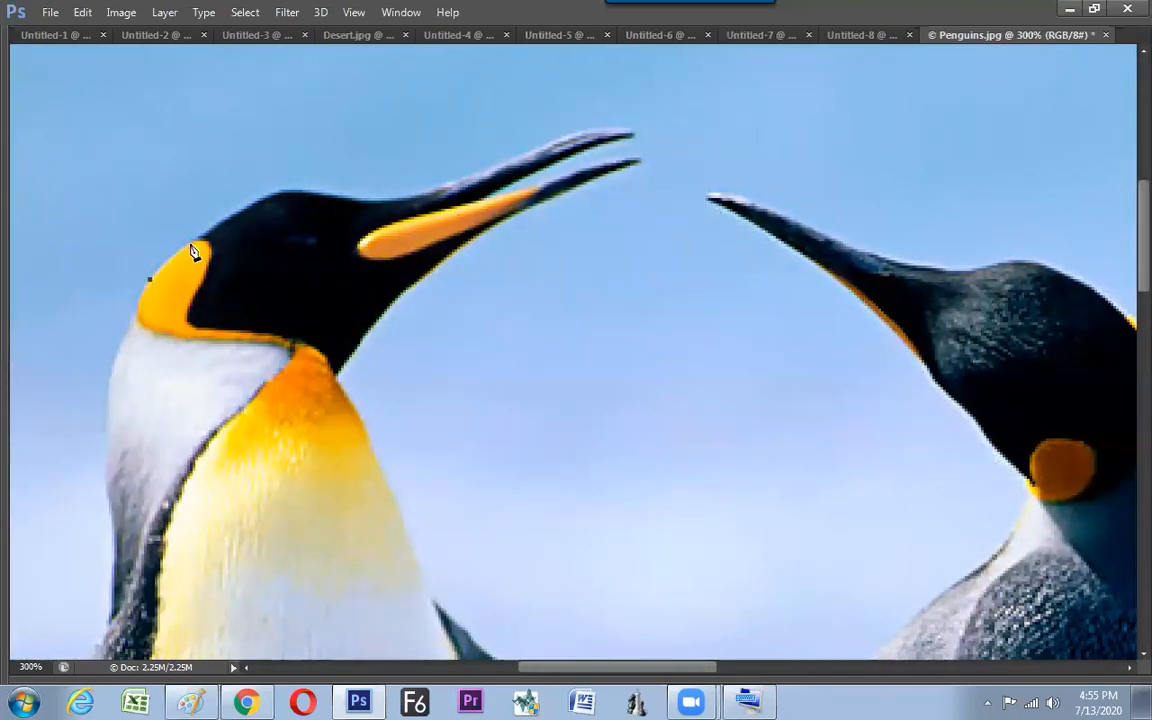
pyautogui.moveTo(199, 239); pyautogui.dragTo(340, 296)
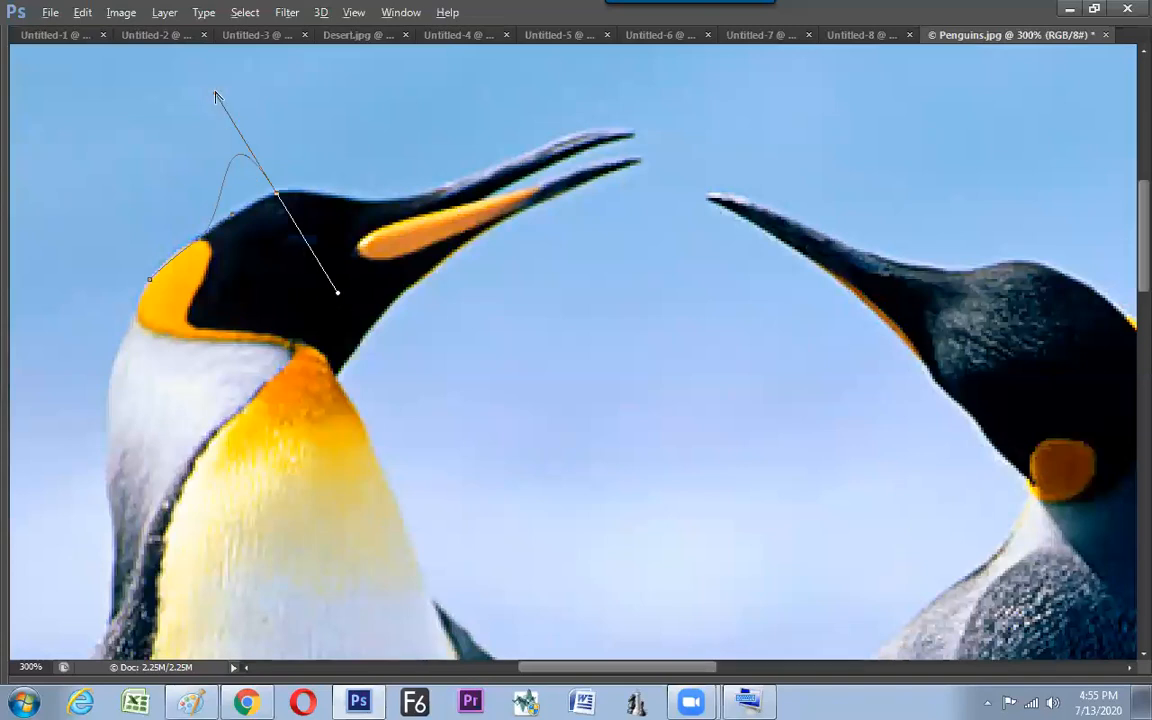
pyautogui.moveTo(217, 96); pyautogui.dragTo(250, 204)
pyautogui.moveTo(338, 293); pyautogui.dragTo(302, 190)
# Continue the path along the left penguin's upper beak, around both beak tips and back under the lower beak
pyautogui.moveTo(398, 205); pyautogui.dragTo(635, 129)
pyautogui.click(638, 136)
pyautogui.moveTo(573, 157); pyautogui.dragTo(482, 199)
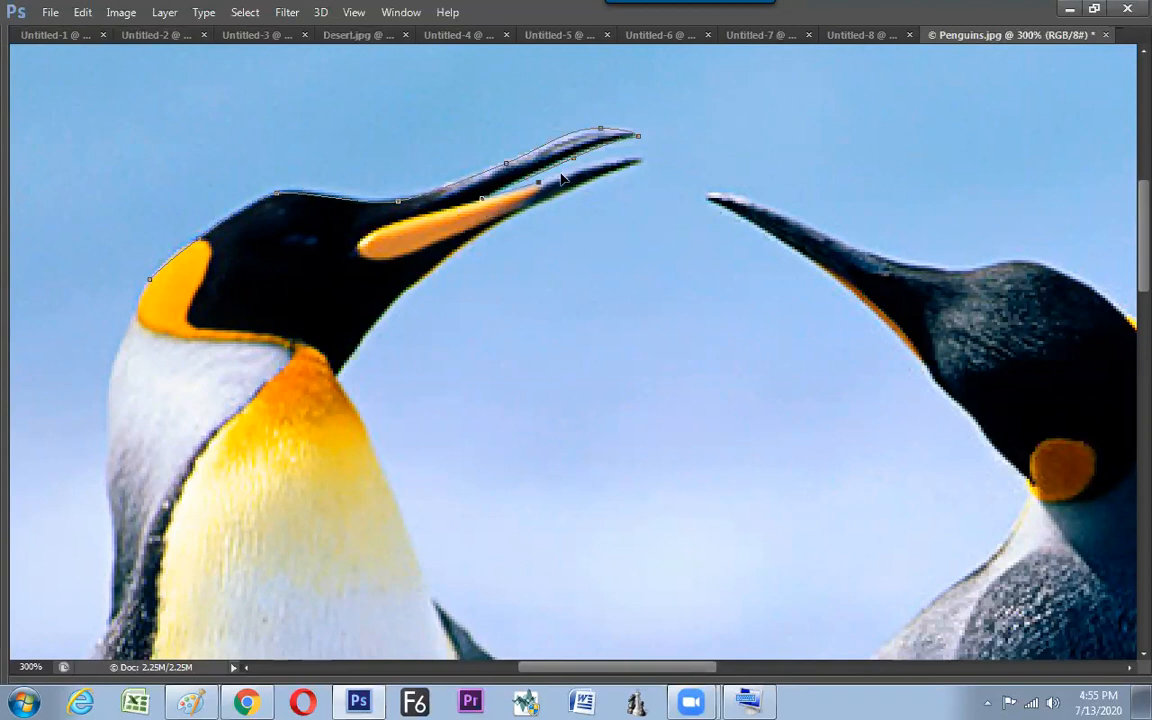
pyautogui.moveTo(644, 157); pyautogui.dragTo(648, 159)
pyautogui.moveTo(582, 184); pyautogui.dragTo(571, 187)
# Trace the left penguin's jaw, throat and chest, then follow the upper edge of its far wing to the middle penguin
pyautogui.moveTo(424, 273); pyautogui.dragTo(385, 312)
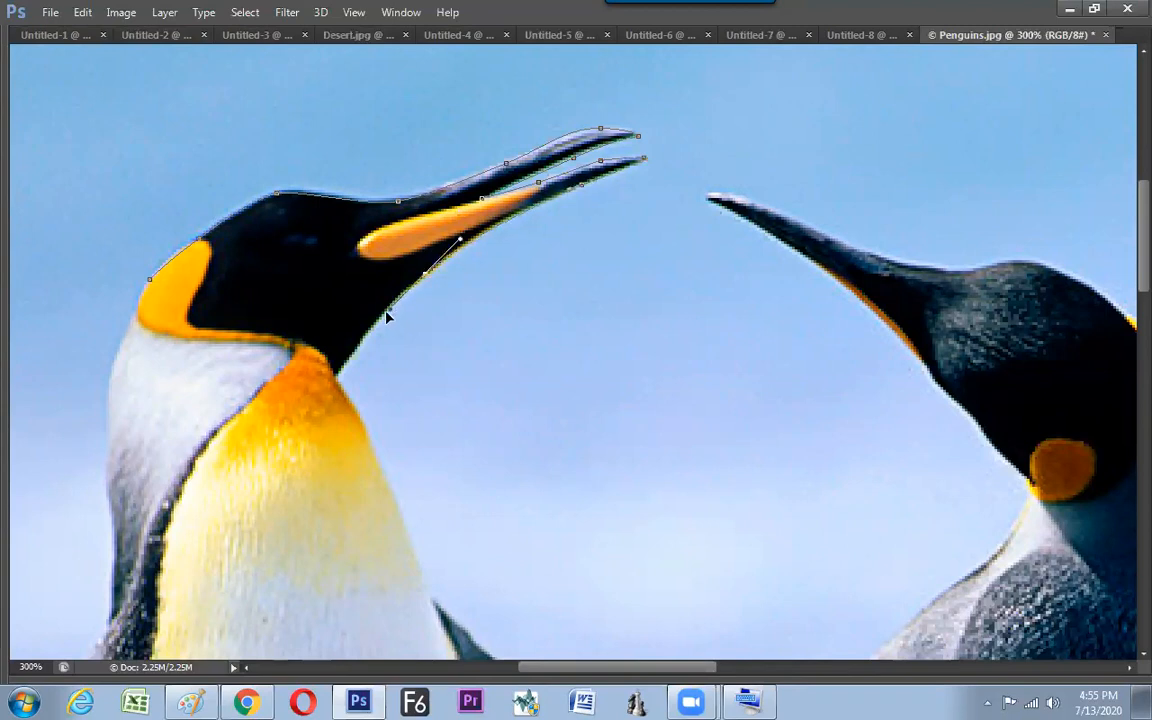
pyautogui.moveTo(336, 376)
pyautogui.mouseDown()
pyautogui.moveTo(343, 393)
pyautogui.moveTo(294, 421)
pyautogui.moveTo(347, 396)
pyautogui.mouseUp()
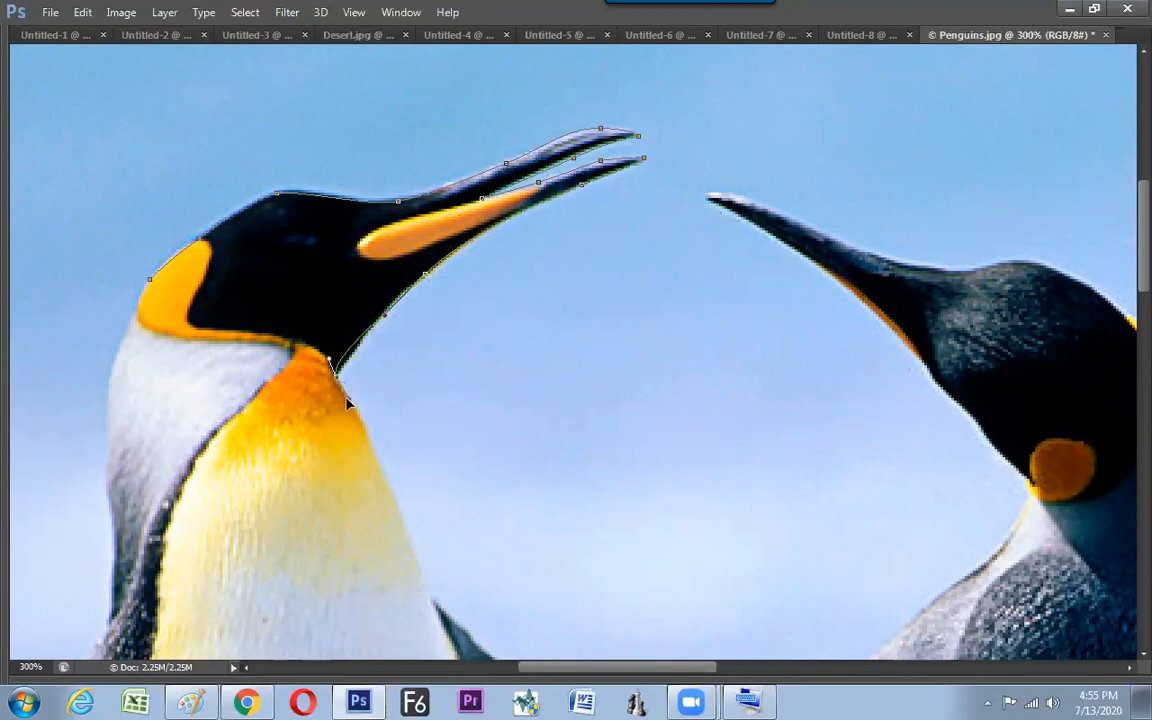
pyautogui.moveTo(402, 512); pyautogui.dragTo(328, 284)
pyautogui.moveTo(352, 363); pyautogui.dragTo(376, 397)
pyautogui.moveTo(412, 440); pyautogui.dragTo(247, 292)
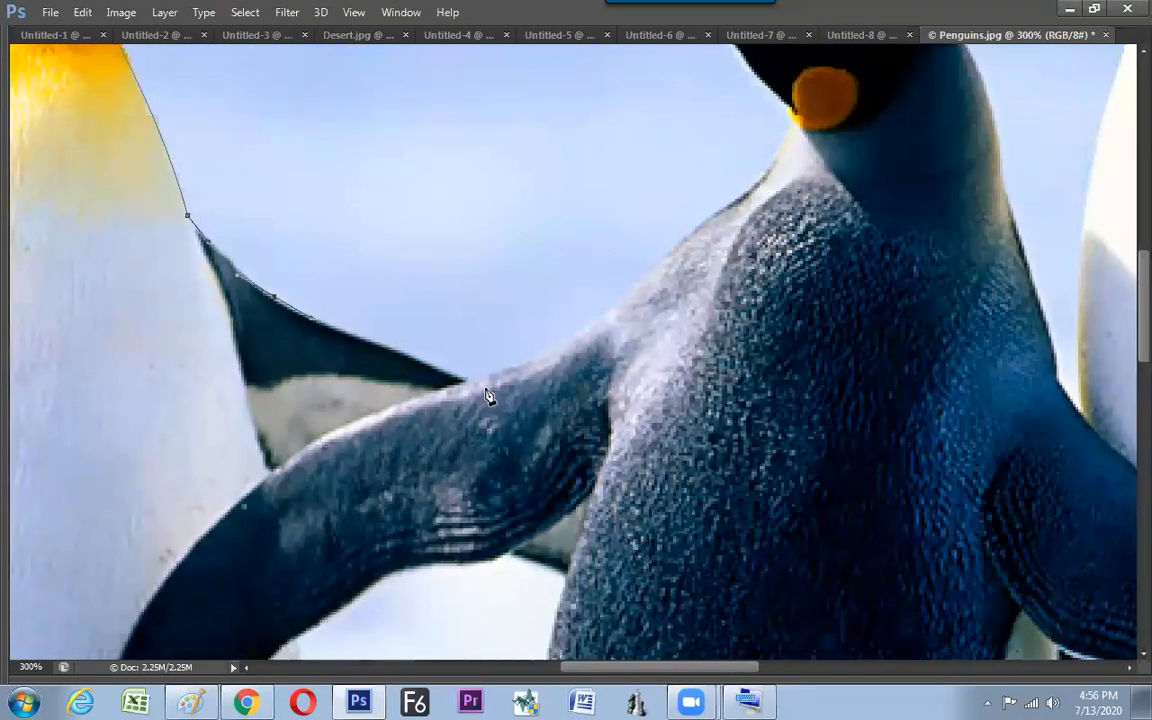
pyautogui.click(541, 421)
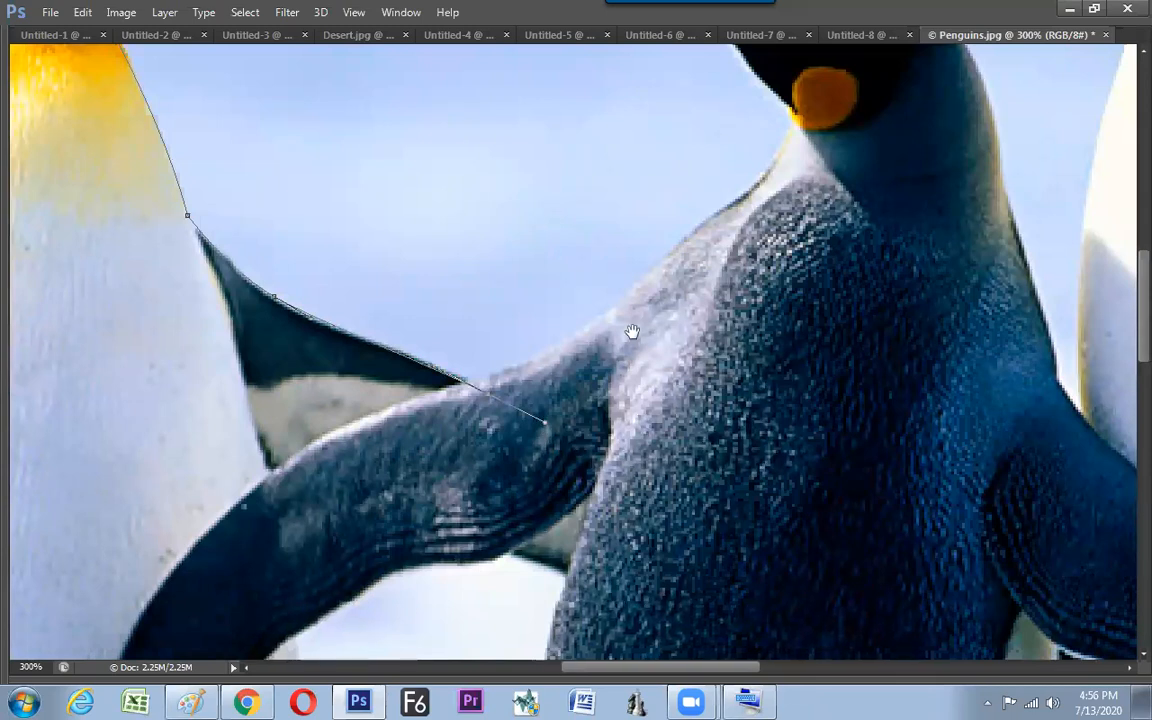
# Loop the path across the middle penguin's body and back over its wing to the left penguin's belly edge
pyautogui.scroll(-2, 640, 355)
pyautogui.moveTo(710, 387); pyautogui.dragTo(727, 425)
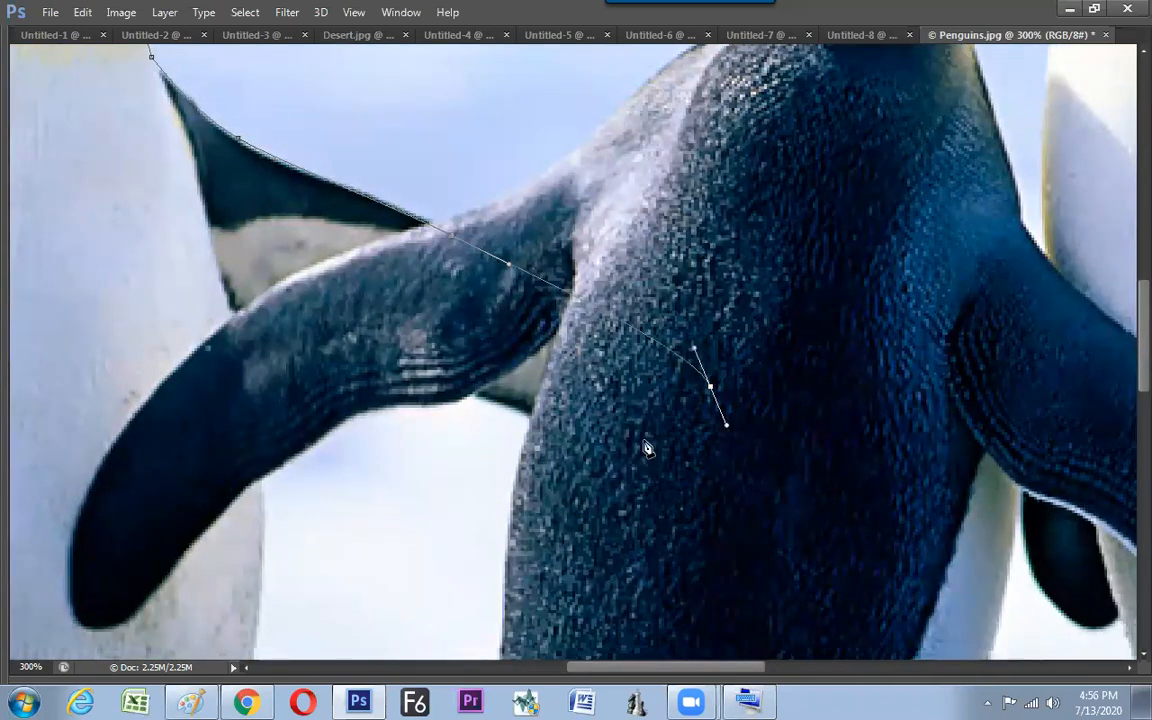
pyautogui.moveTo(586, 435); pyautogui.dragTo(505, 415)
pyautogui.click(247, 345)
# Trace the left penguin's front edge down the belly and leg to the tip of its foot
pyautogui.moveTo(251, 409); pyautogui.dragTo(374, 157)
pyautogui.moveTo(373, 412); pyautogui.dragTo(431, 267)
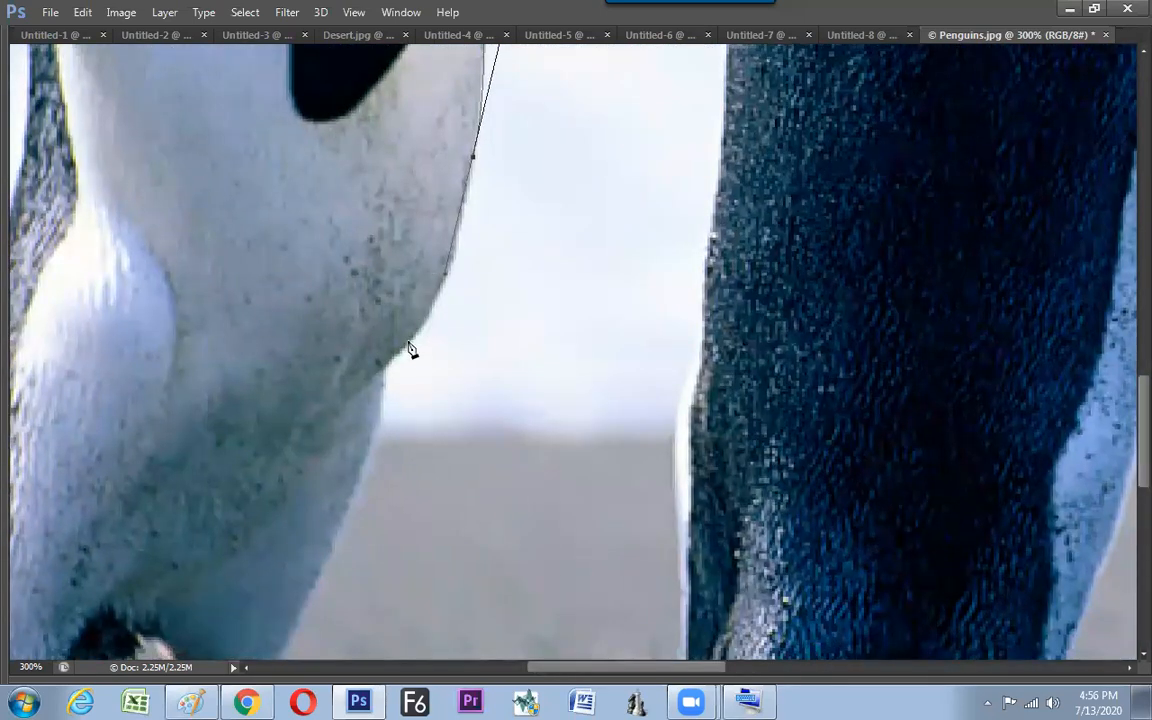
pyautogui.moveTo(386, 408); pyautogui.dragTo(365, 462)
pyautogui.moveTo(405, 327); pyautogui.dragTo(461, 135)
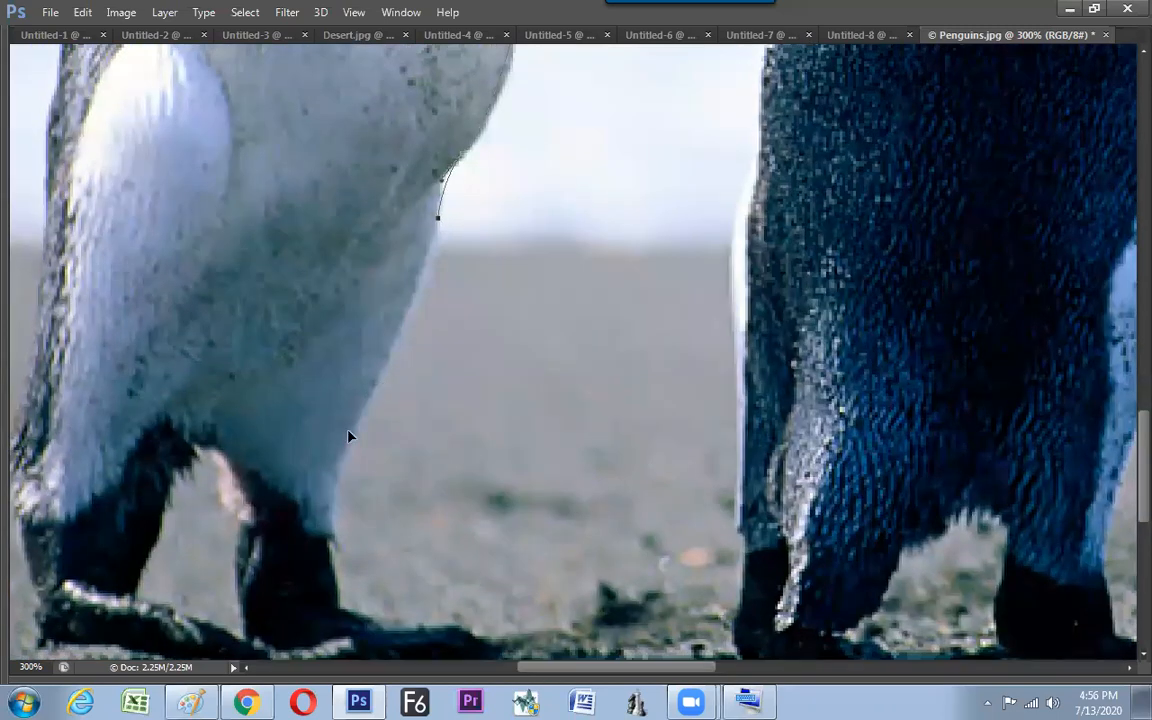
pyautogui.click(338, 545)
pyautogui.scroll(-5, 350, 410)
pyautogui.moveTo(358, 396)
pyautogui.mouseDown()
pyautogui.moveTo(400, 411)
pyautogui.moveTo(470, 408)
pyautogui.moveTo(532, 441)
pyautogui.mouseUp()
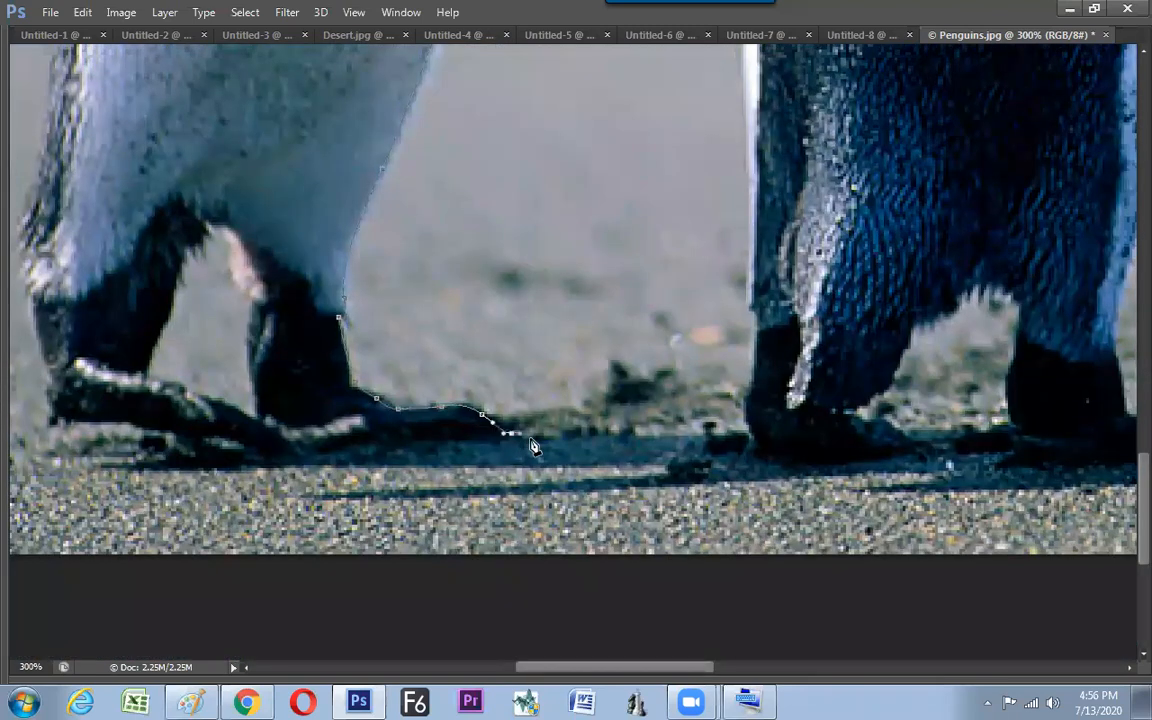
# Run the path beneath the left penguin's feet and up the rear edge of its leg and back
pyautogui.click(57, 461)
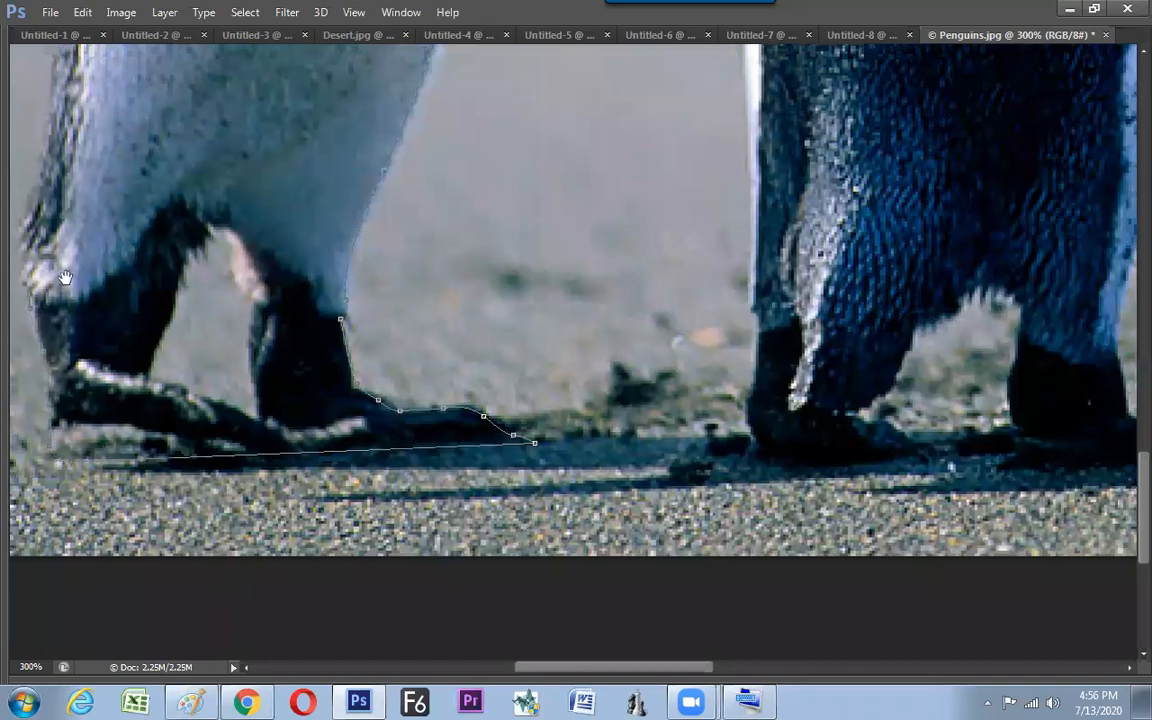
pyautogui.moveTo(31, 236); pyautogui.dragTo(134, 313)
pyautogui.moveTo(164, 175); pyautogui.dragTo(170, 400)
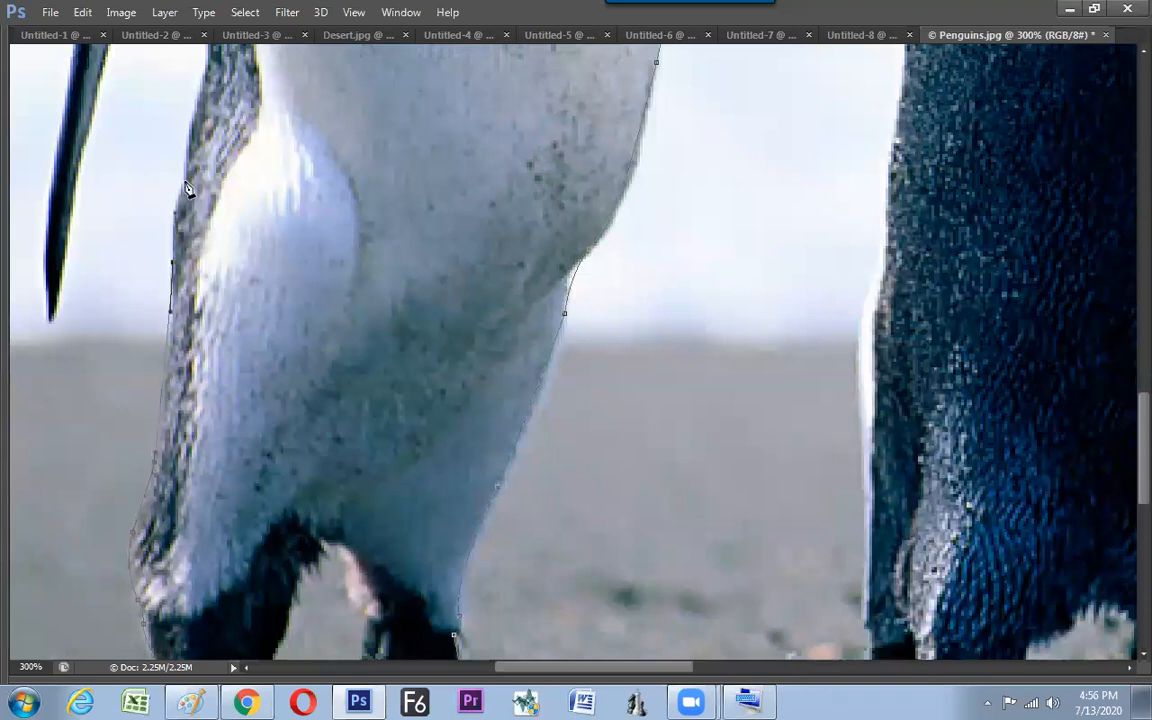
pyautogui.moveTo(172, 234); pyautogui.dragTo(176, 399)
pyautogui.click(179, 347)
pyautogui.moveTo(214, 195); pyautogui.dragTo(220, 345)
pyautogui.click(222, 248)
# Trace the inner edge of the left penguin's near flipper down to the tip and start up its outer edge
pyautogui.click(226, 99)
pyautogui.click(209, 149)
pyautogui.click(182, 209)
pyautogui.click(147, 268)
pyautogui.click(140, 308)
pyautogui.press('space')
pyautogui.moveTo(130, 371); pyautogui.dragTo(195, 242)
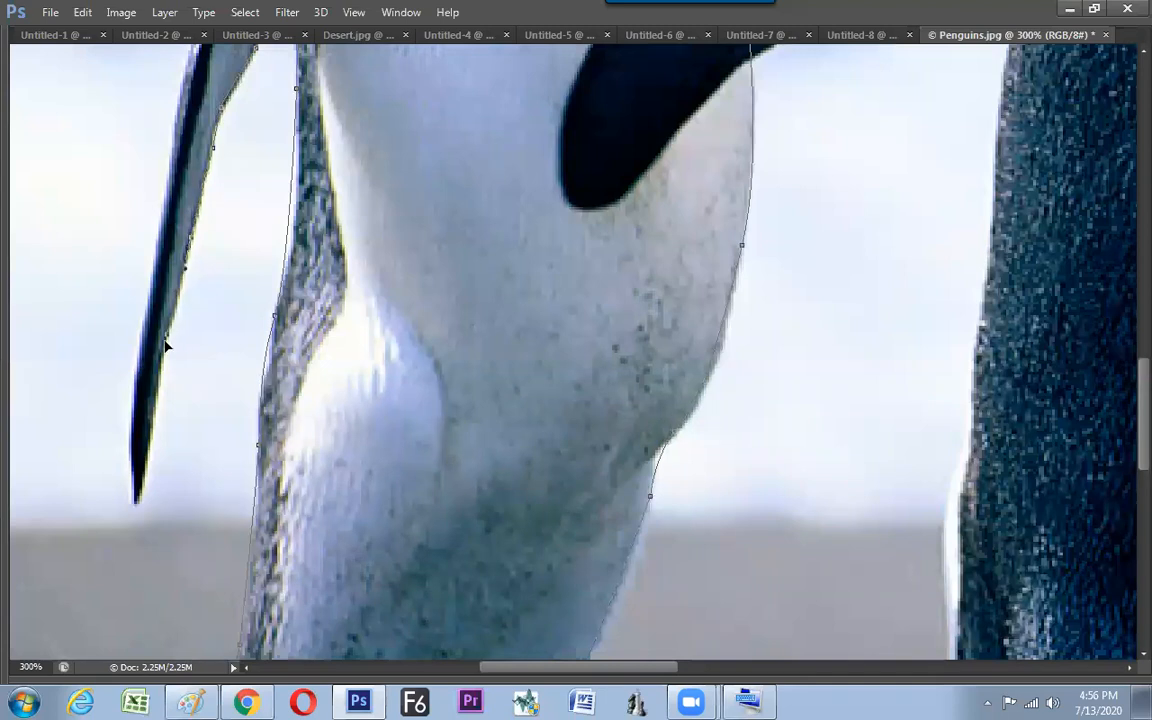
pyautogui.click(153, 417)
pyautogui.click(141, 496)
pyautogui.click(137, 376)
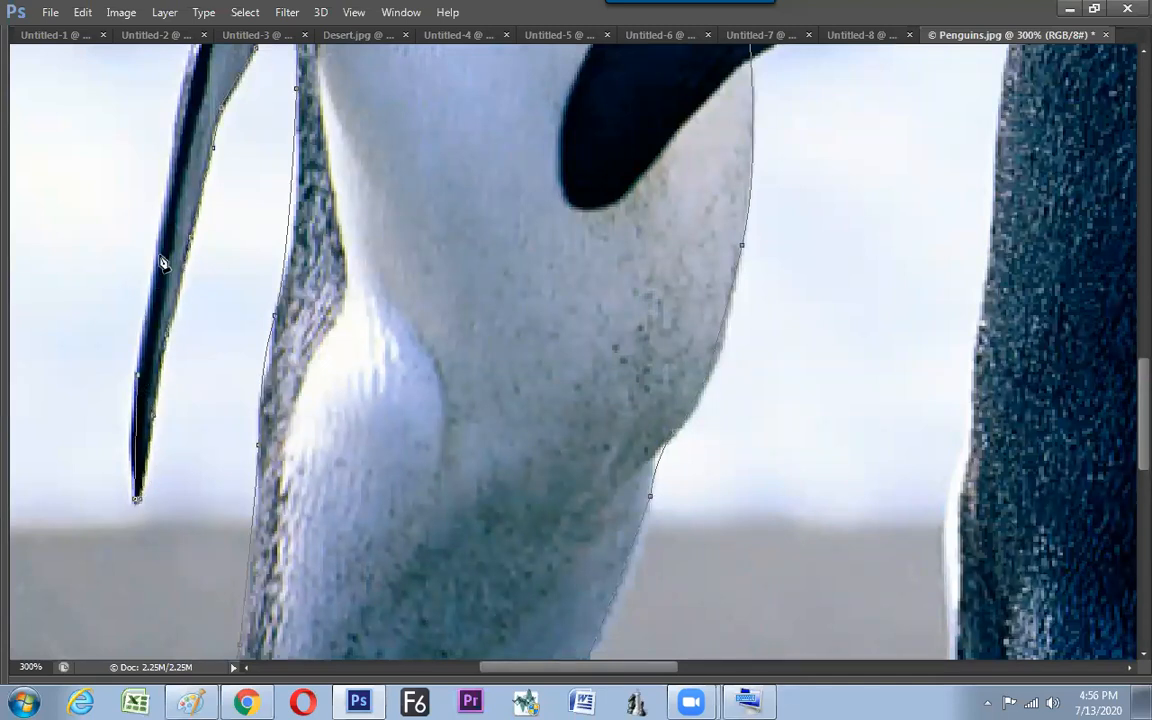
# Follow the flipper's outer edge up to the left penguin's shoulder and onto the base of the neck
pyautogui.scroll(4, 163, 240)
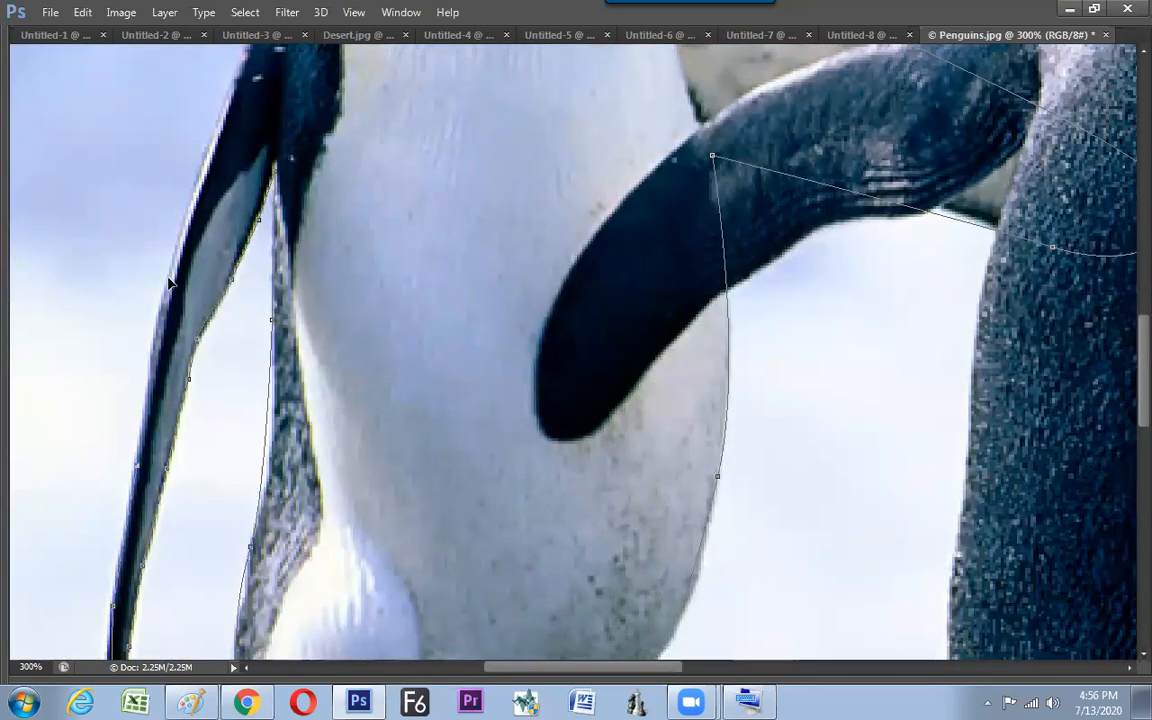
pyautogui.scroll(4, 180, 229)
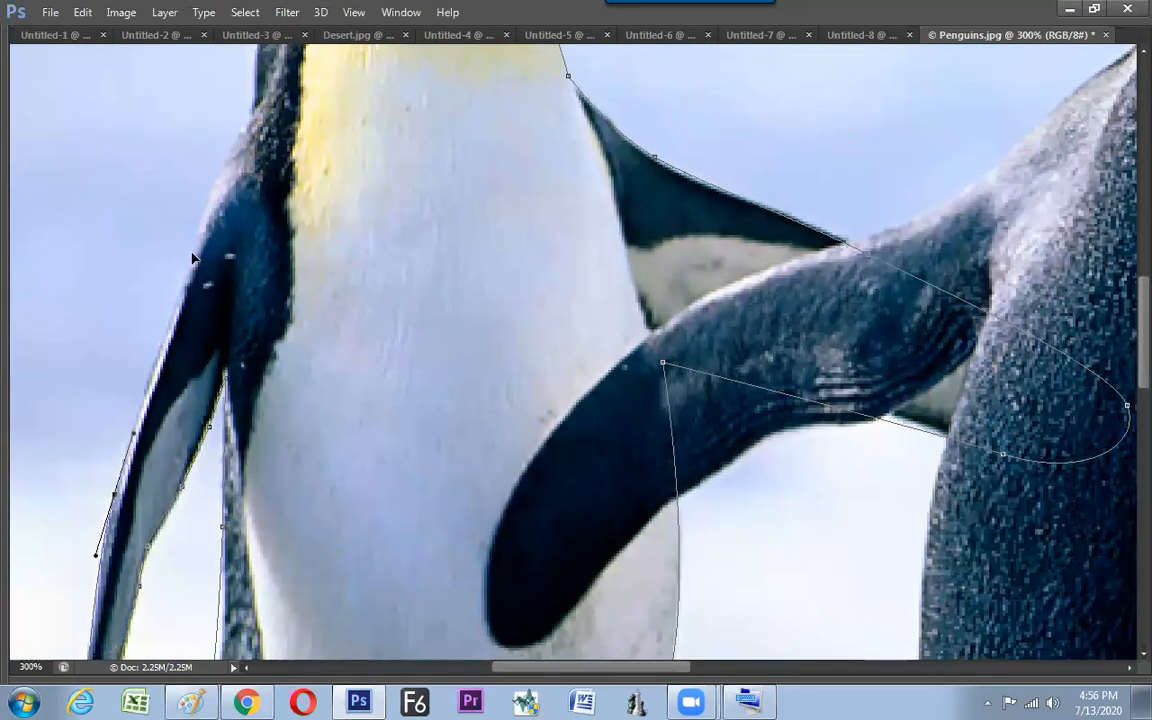
pyautogui.click(242, 127)
pyautogui.moveTo(220, 167); pyautogui.dragTo(221, 294)
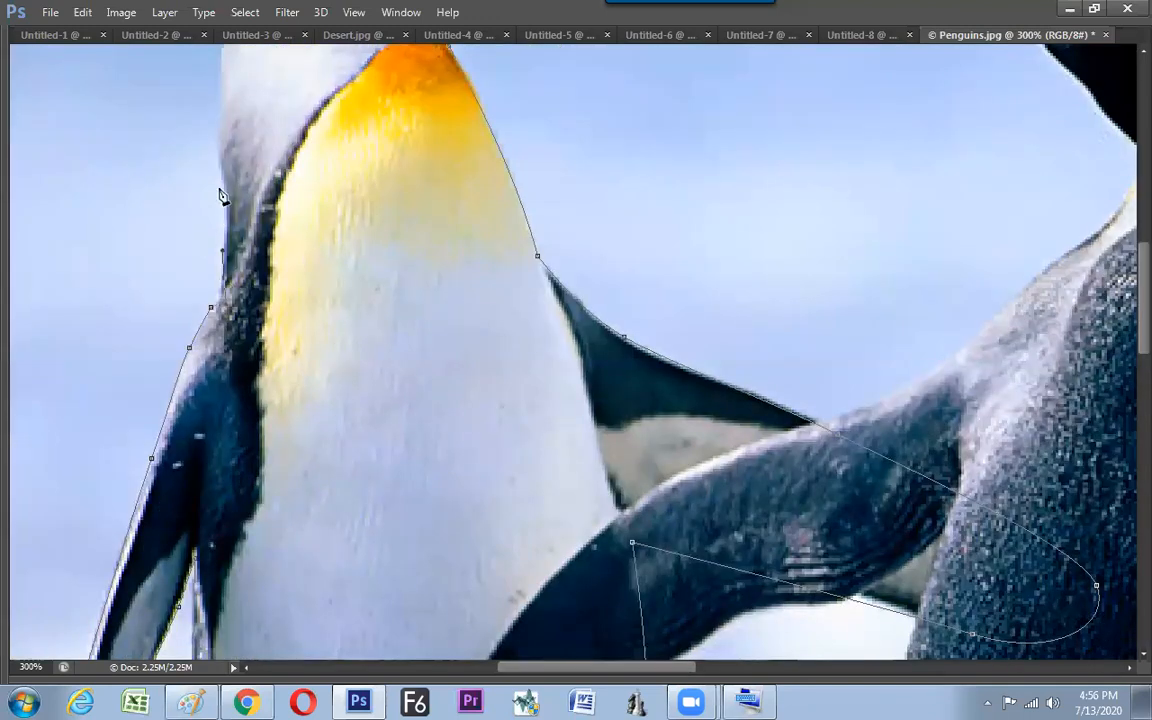
# Trace the back of the left penguin's neck and close the path at its starting anchor on the nape
pyautogui.moveTo(225, 261); pyautogui.dragTo(229, 292)
pyautogui.scroll(2, 230, 322)
pyautogui.moveTo(231, 248); pyautogui.dragTo(231, 226)
pyautogui.moveTo(241, 167); pyautogui.dragTo(254, 149)
pyautogui.click(257, 133)
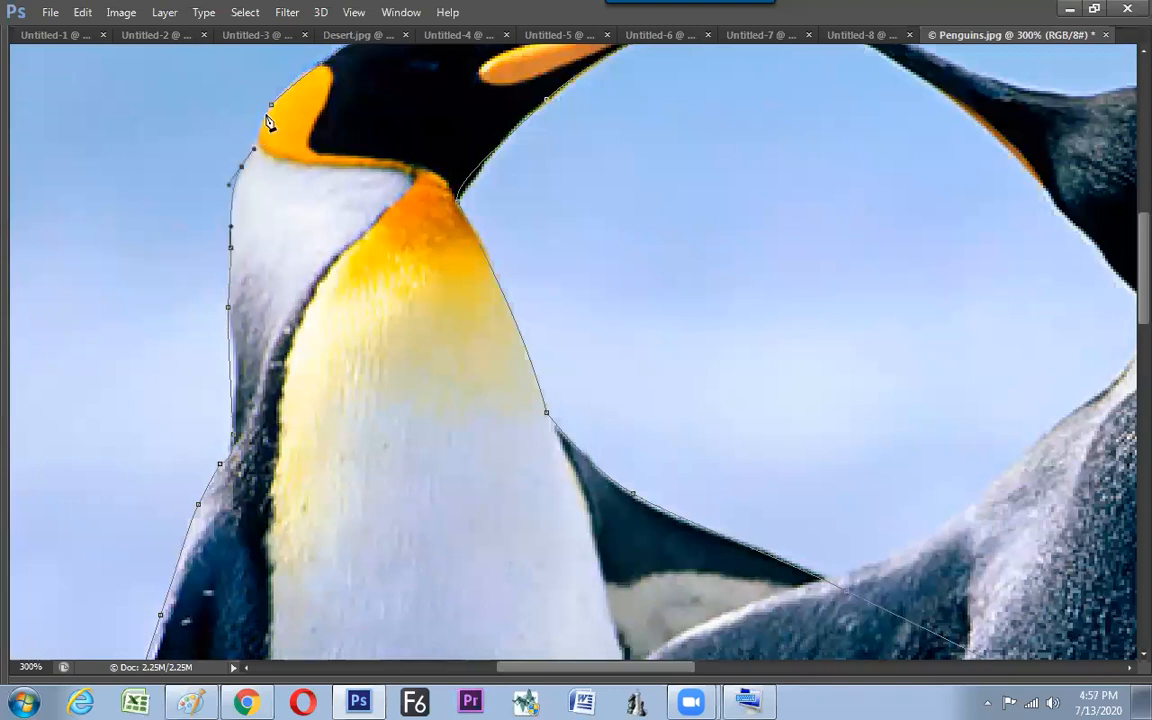
pyautogui.click(273, 110)
# Show the panels again, move the Paths panel clear of the throat and activate the Direct Selection tool
pyautogui.moveTo(375, 218); pyautogui.dragTo(228, 352)
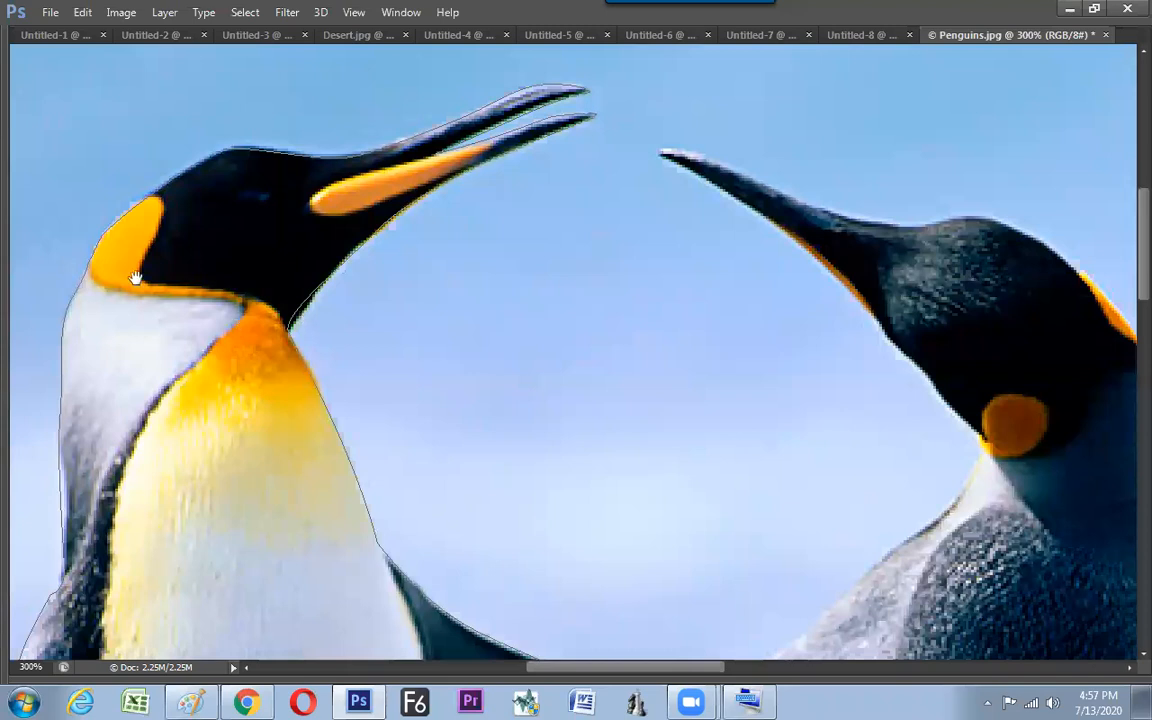
pyautogui.hotkey('ctrl', '+')
pyautogui.hotkey('ctrl', '+')
pyautogui.press('Tab')
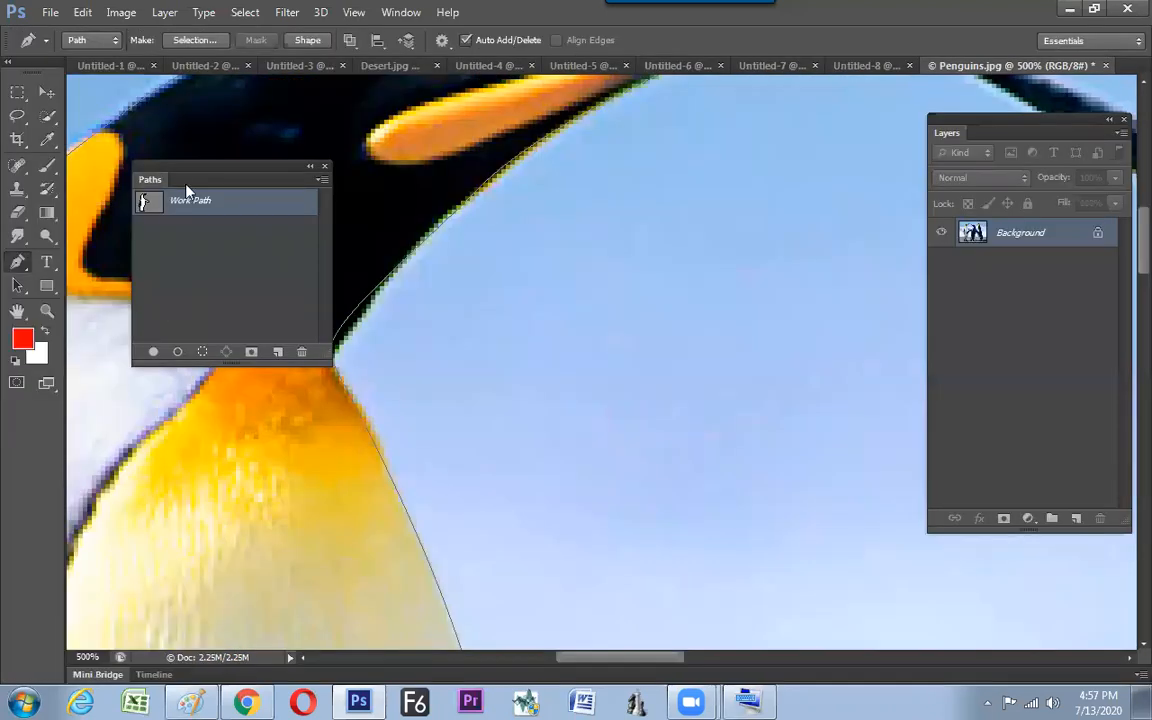
pyautogui.moveTo(185, 188); pyautogui.dragTo(363, 216)
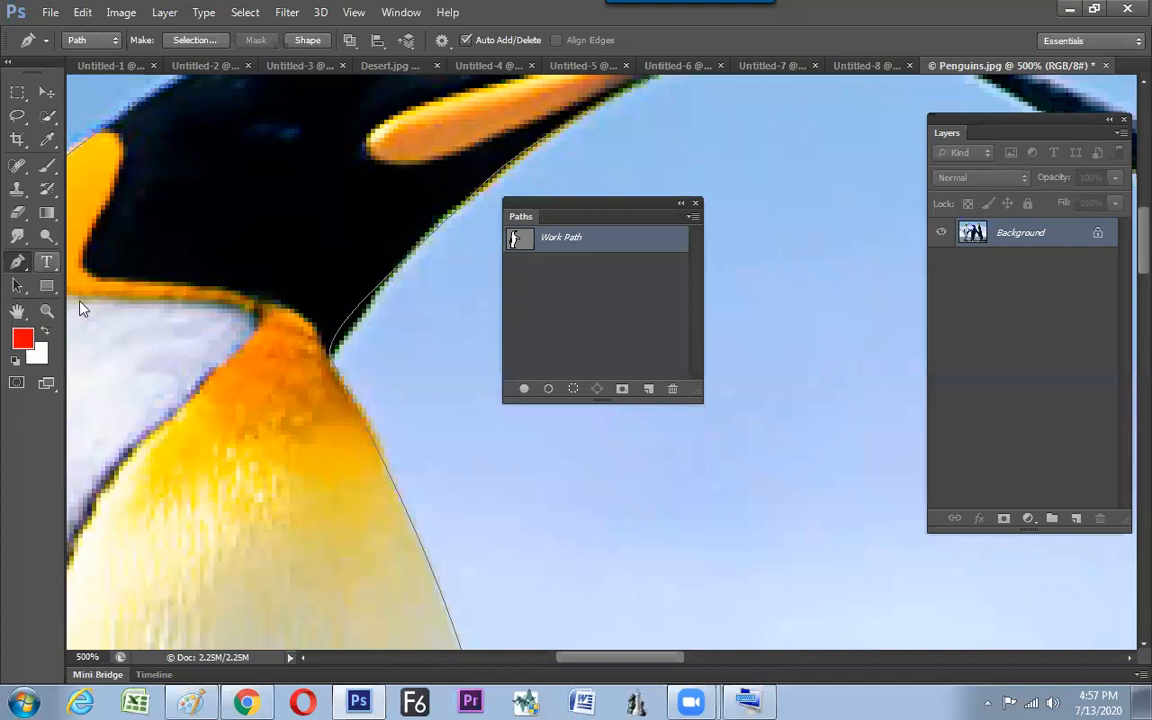
pyautogui.rightClick(17, 286)
pyautogui.click(82, 308)
# Adjust the path curve beneath the left penguin's jaw and add an anchor point midway along it
pyautogui.click(333, 365)
pyautogui.moveTo(337, 373); pyautogui.dragTo(373, 455)
pyautogui.click(470, 201)
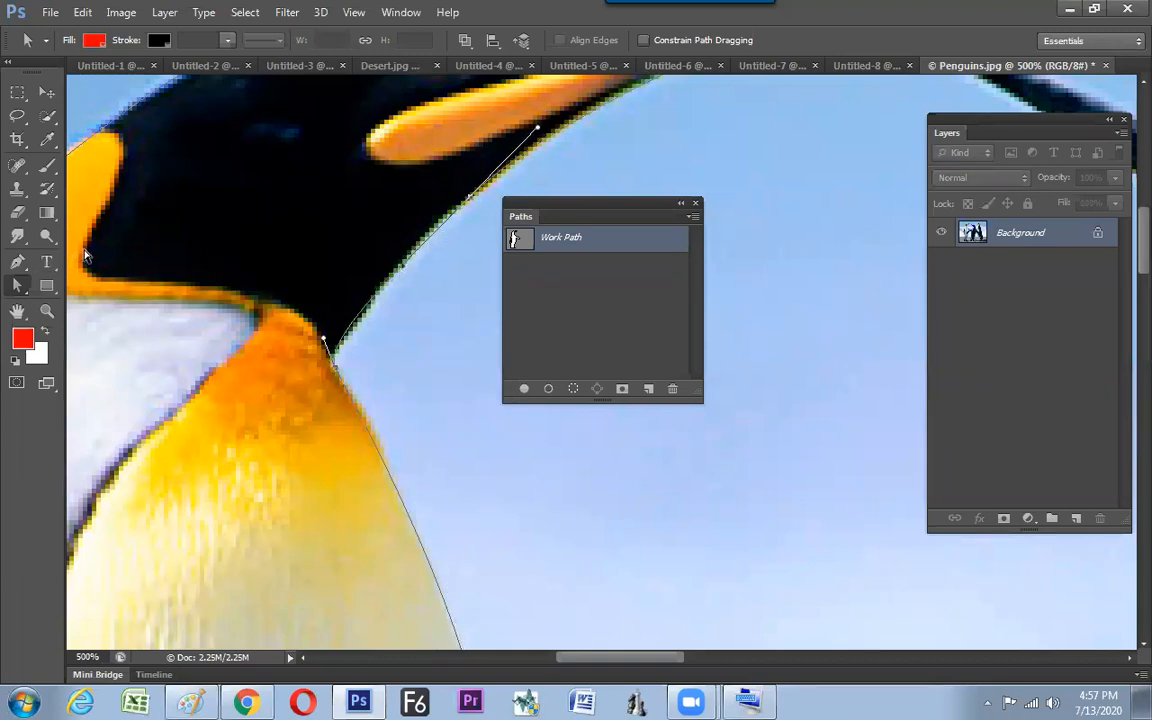
pyautogui.click(17, 262)
pyautogui.click(411, 259)
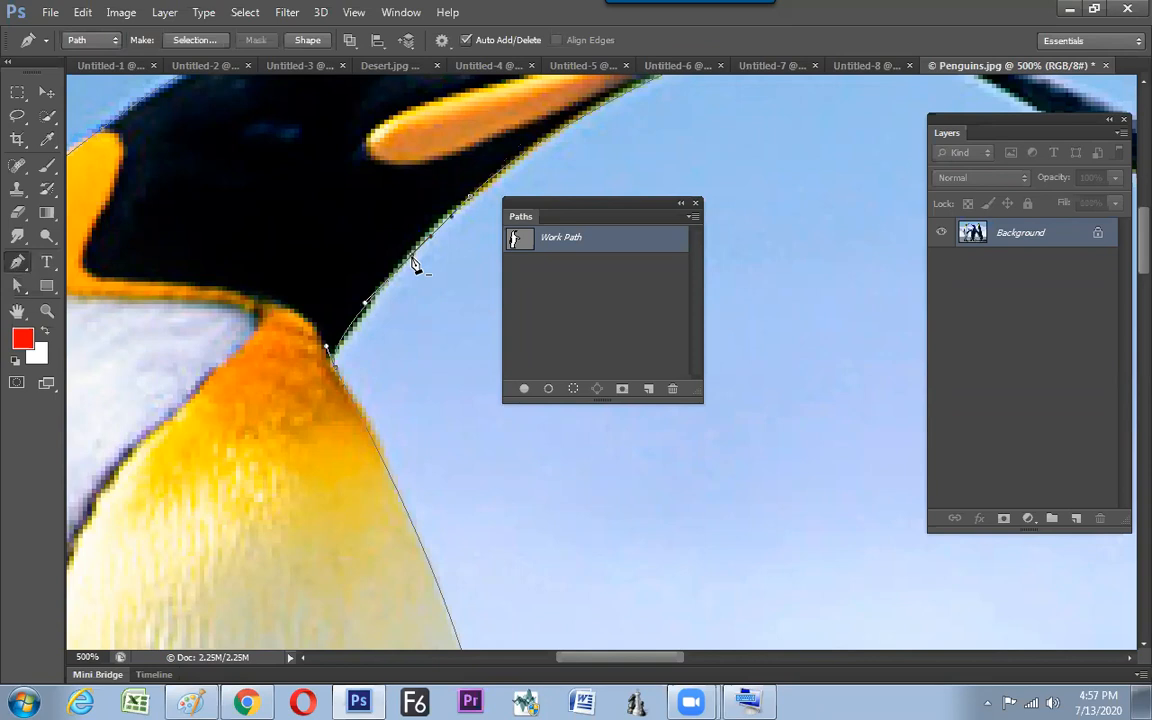
pyautogui.press('a')
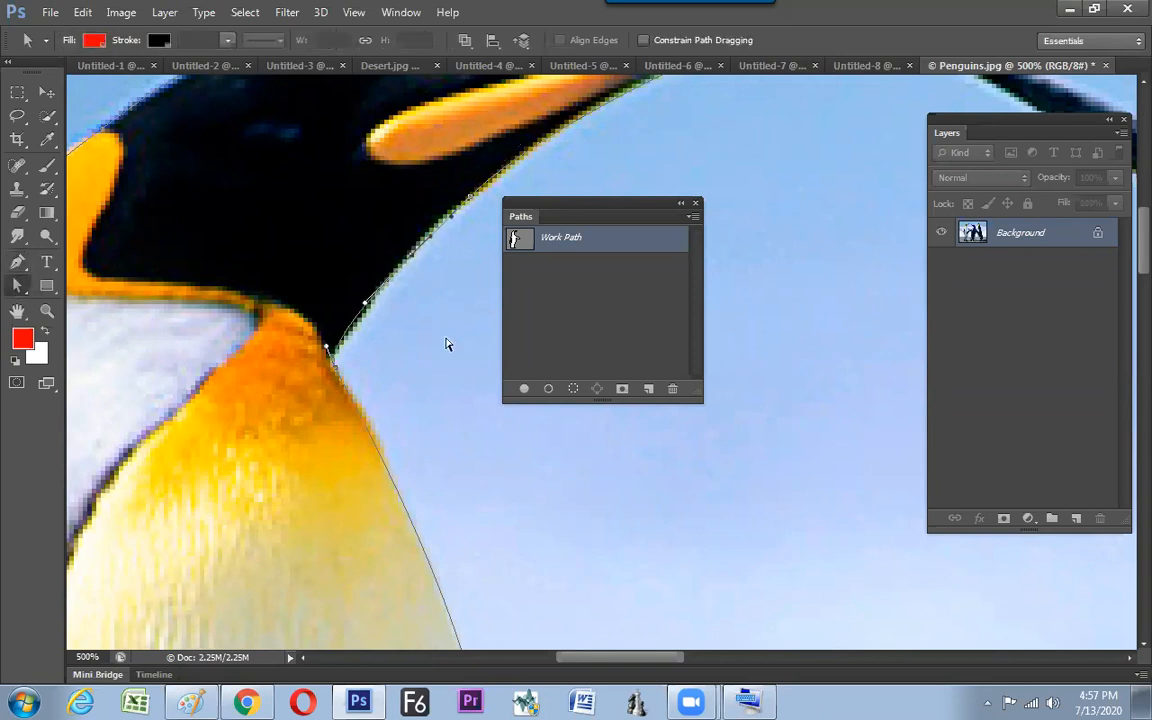
# Move the Paths panel clear of the left penguin's front flipper and activate the Pen tool at its feet
pyautogui.hotkey('ctrl', '0')
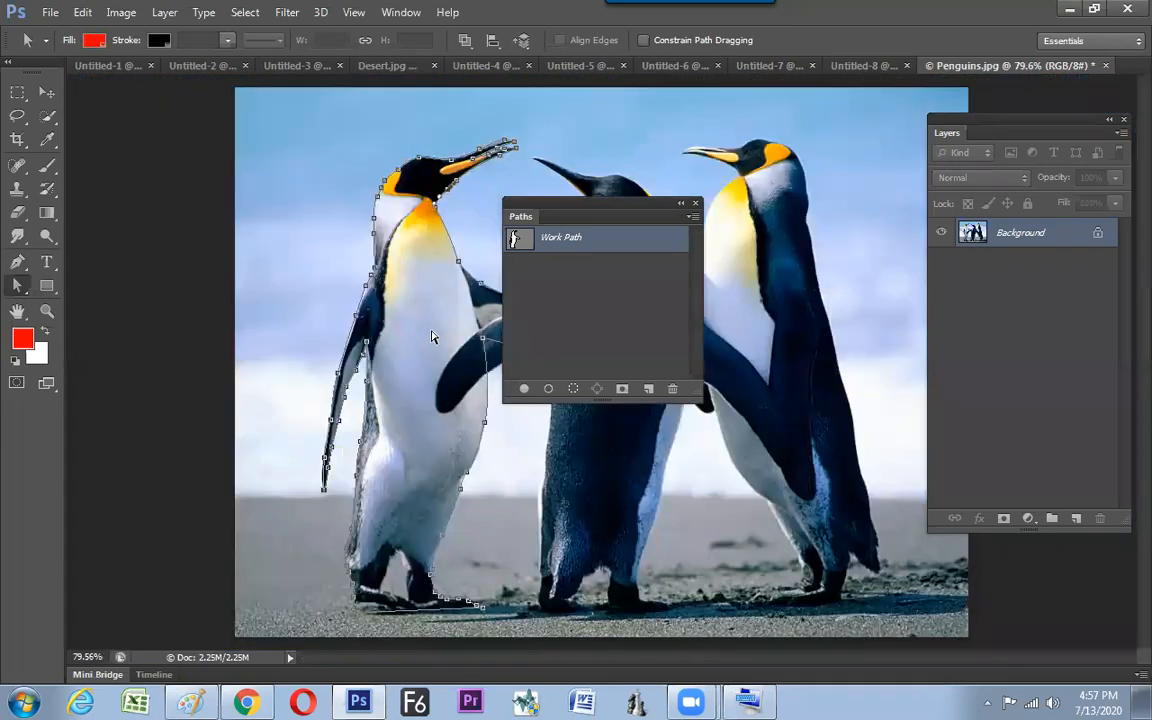
pyautogui.moveTo(608, 211); pyautogui.dragTo(687, 192)
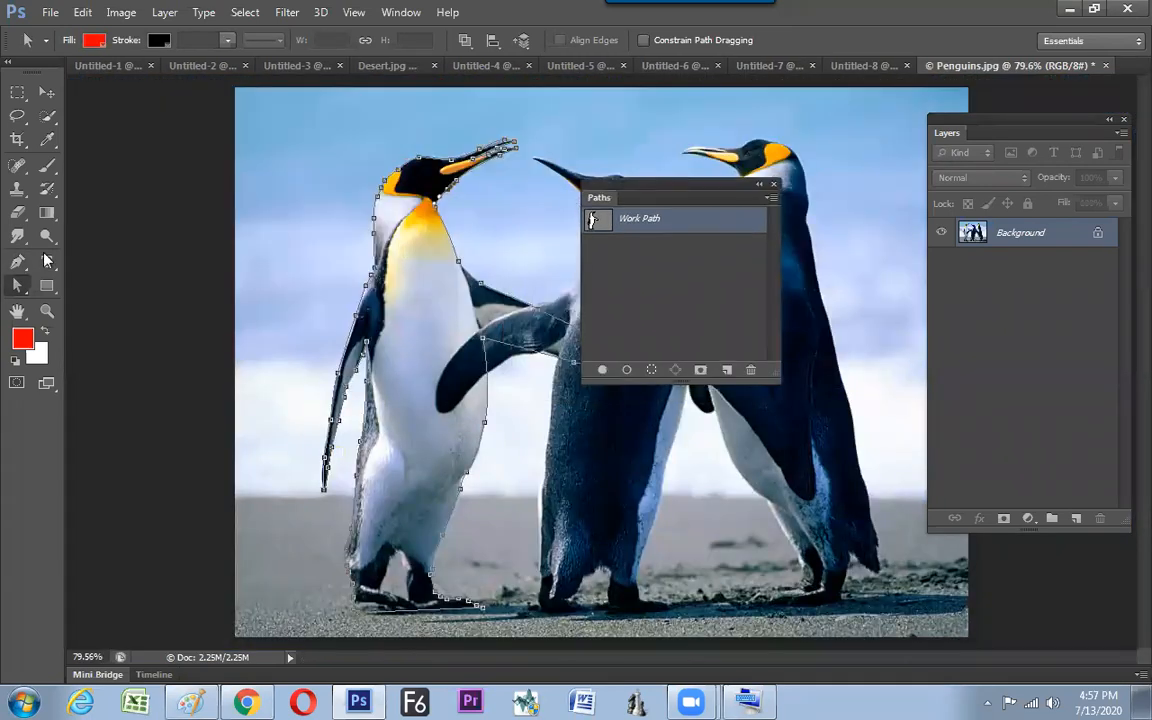
pyautogui.hotkey('ctrl', '+')
pyautogui.hotkey('ctrl', '+')
pyautogui.hotkey('ctrl', '+')
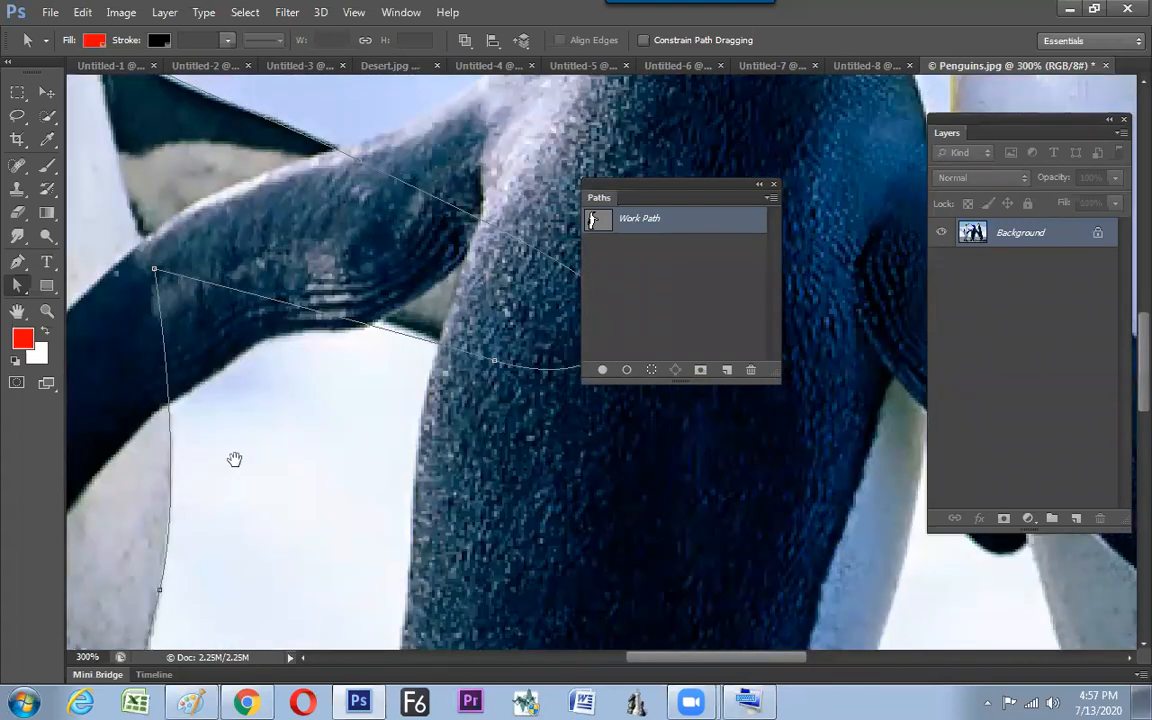
pyautogui.moveTo(234, 458); pyautogui.dragTo(420, 256)
pyautogui.moveTo(283, 434); pyautogui.dragTo(327, 260)
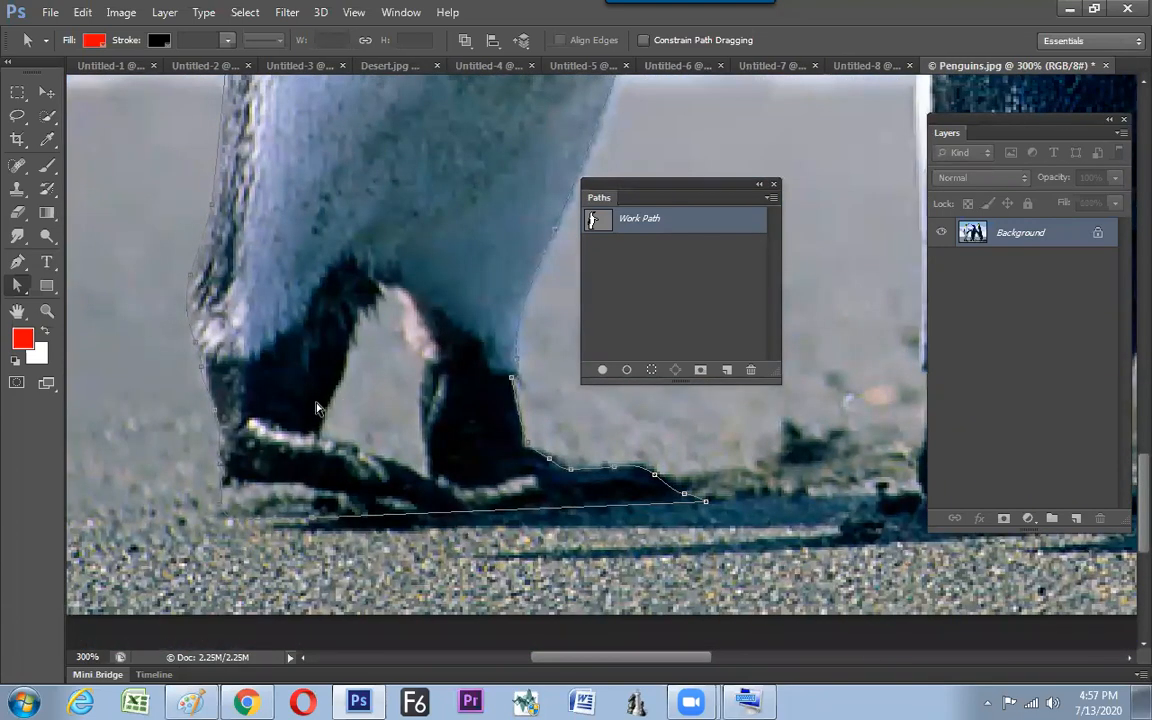
pyautogui.click(17, 261)
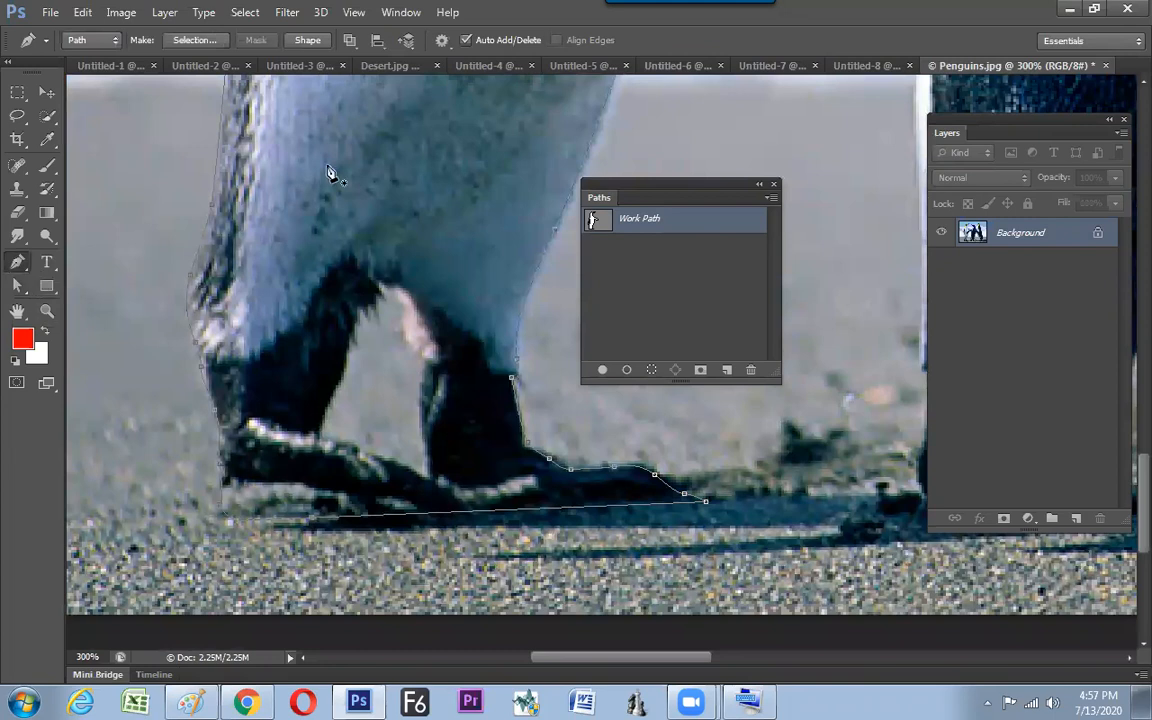
# Set the Pen tool's path operation to Subtract Front Shape
pyautogui.press('a')
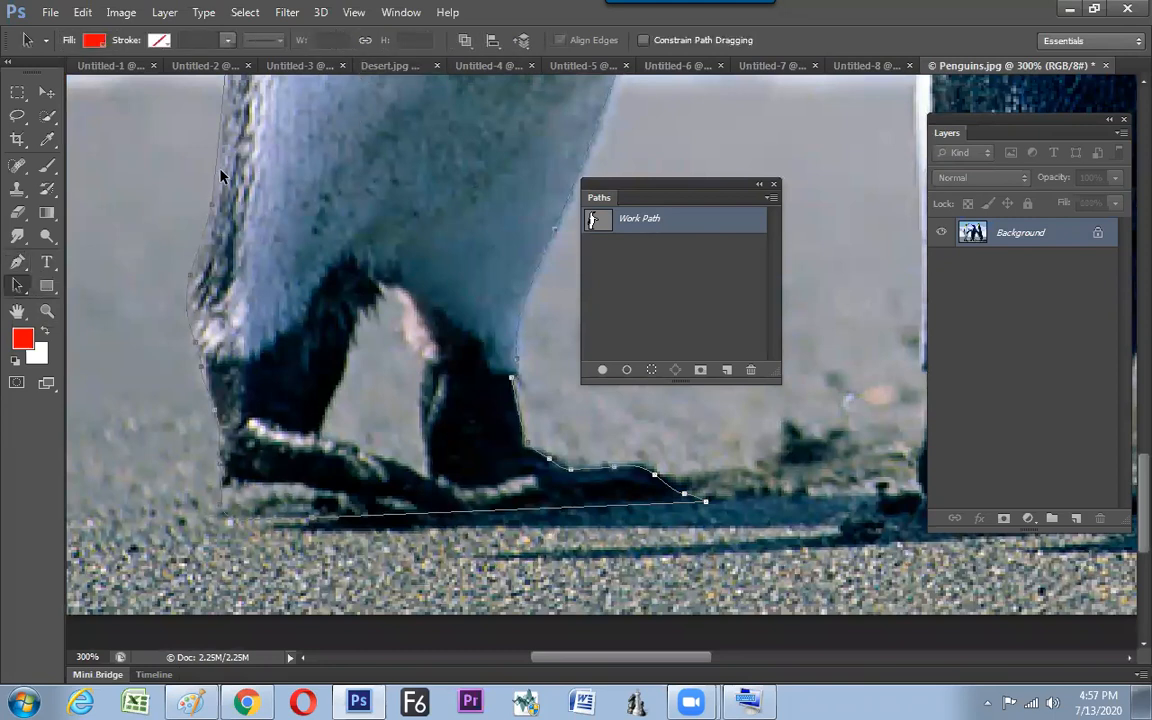
pyautogui.click(462, 40)
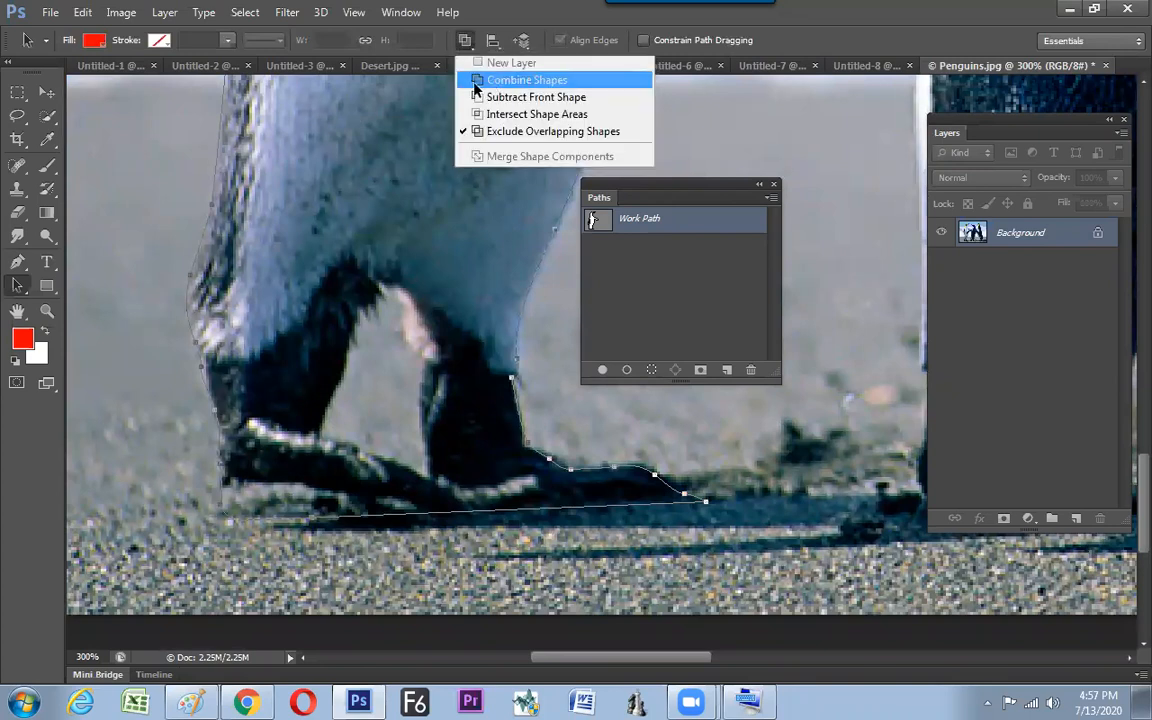
pyautogui.click(505, 77)
pyautogui.click(17, 261)
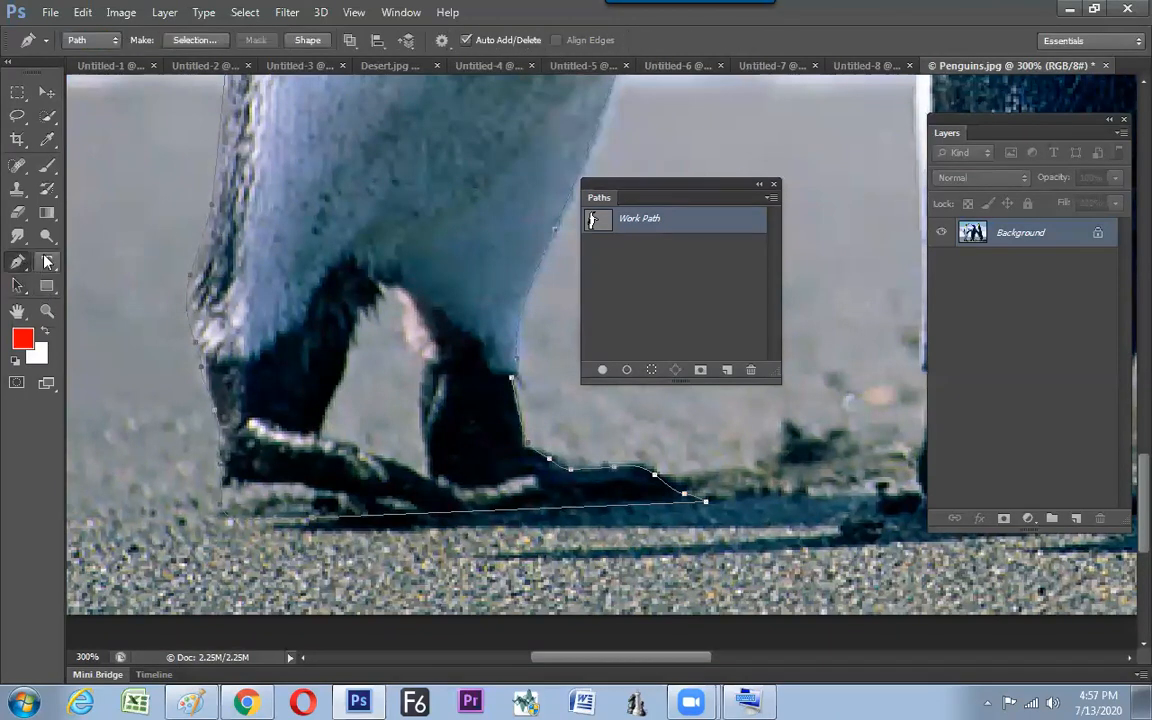
pyautogui.click(349, 40)
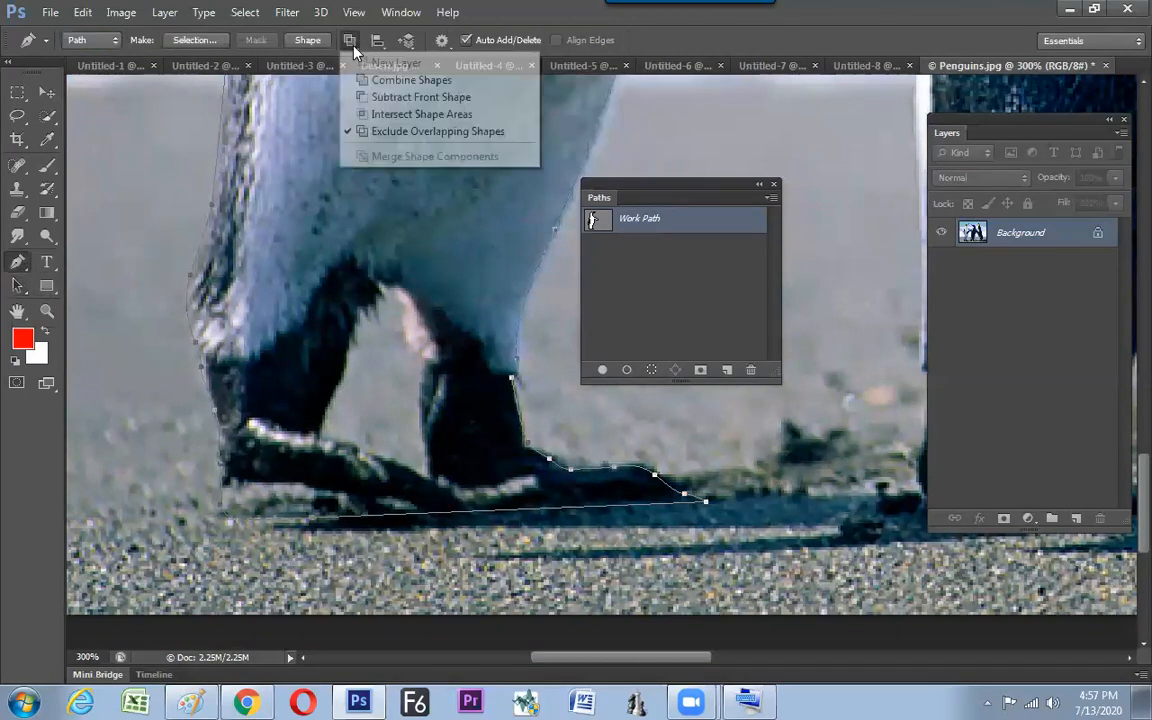
pyautogui.click(381, 100)
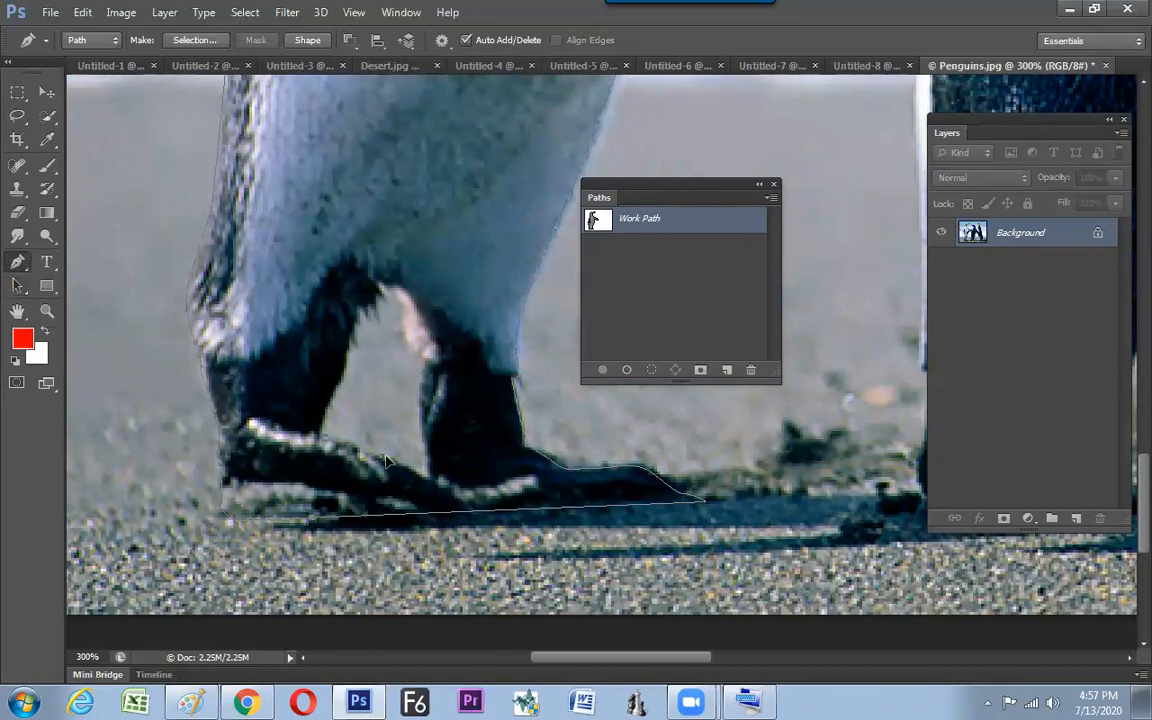
# Trace a closed subpath around the gap between the left penguin's legs
pyautogui.click(422, 477)
pyautogui.click(377, 295)
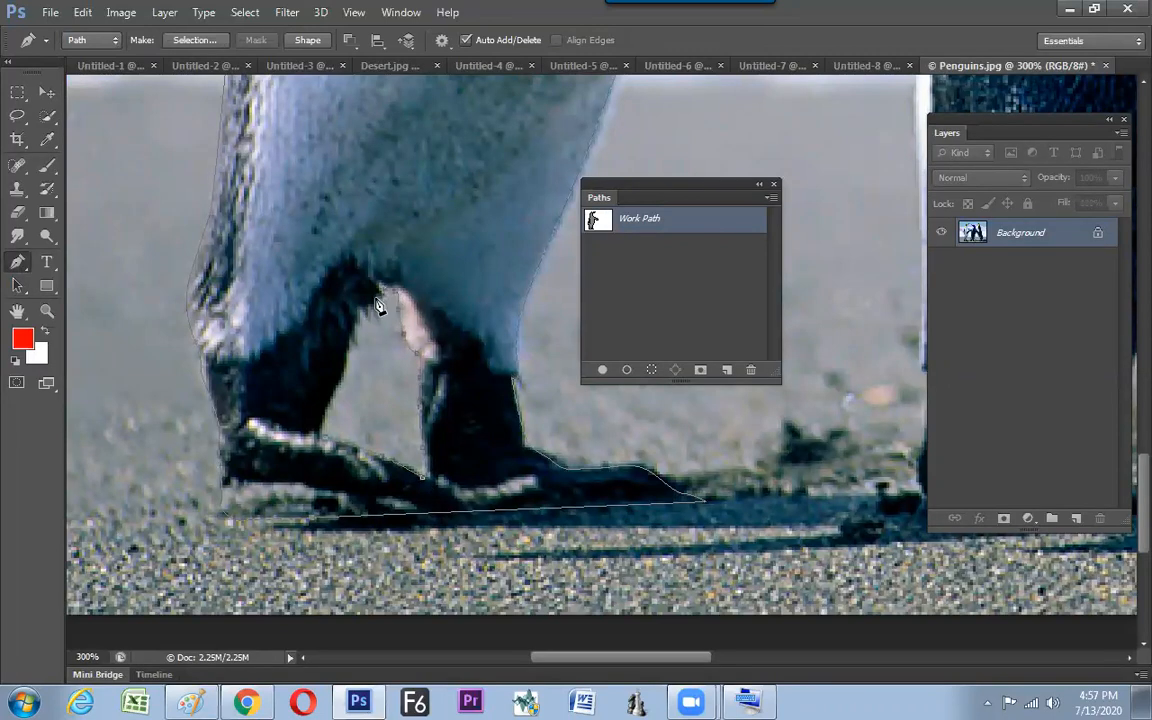
pyautogui.click(346, 350)
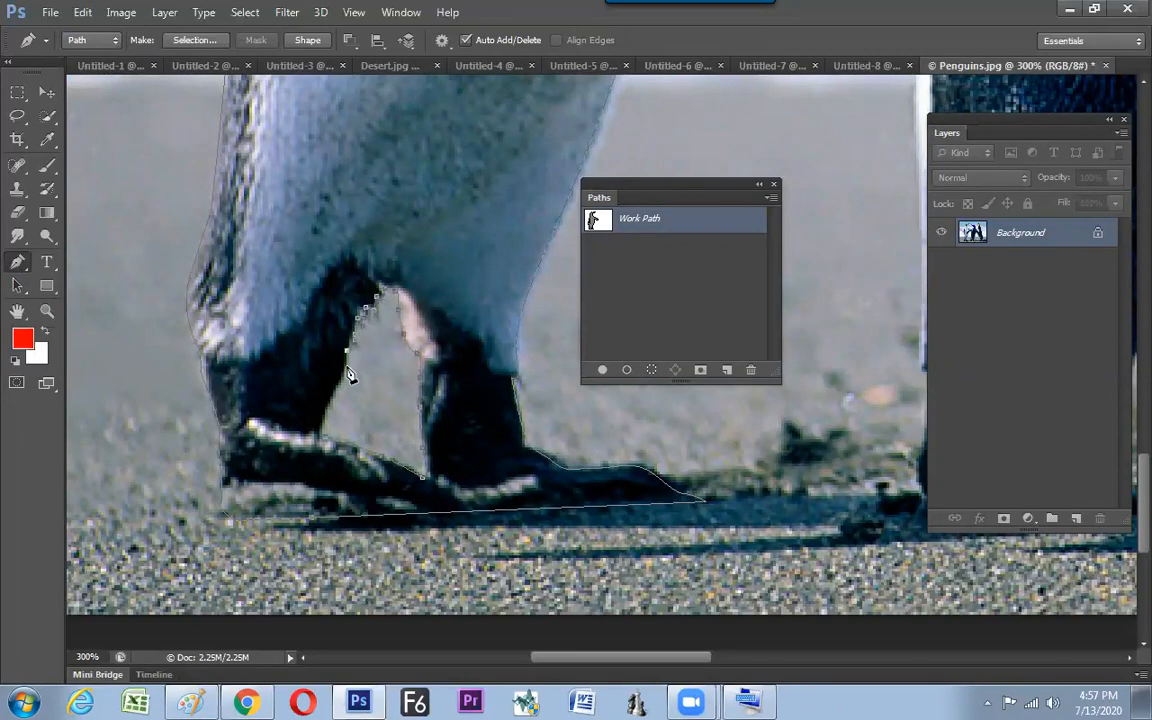
pyautogui.click(325, 438)
# Set the outer penguin subpath to Combine Shapes and reselect the leg-gap subpath
pyautogui.press('a')
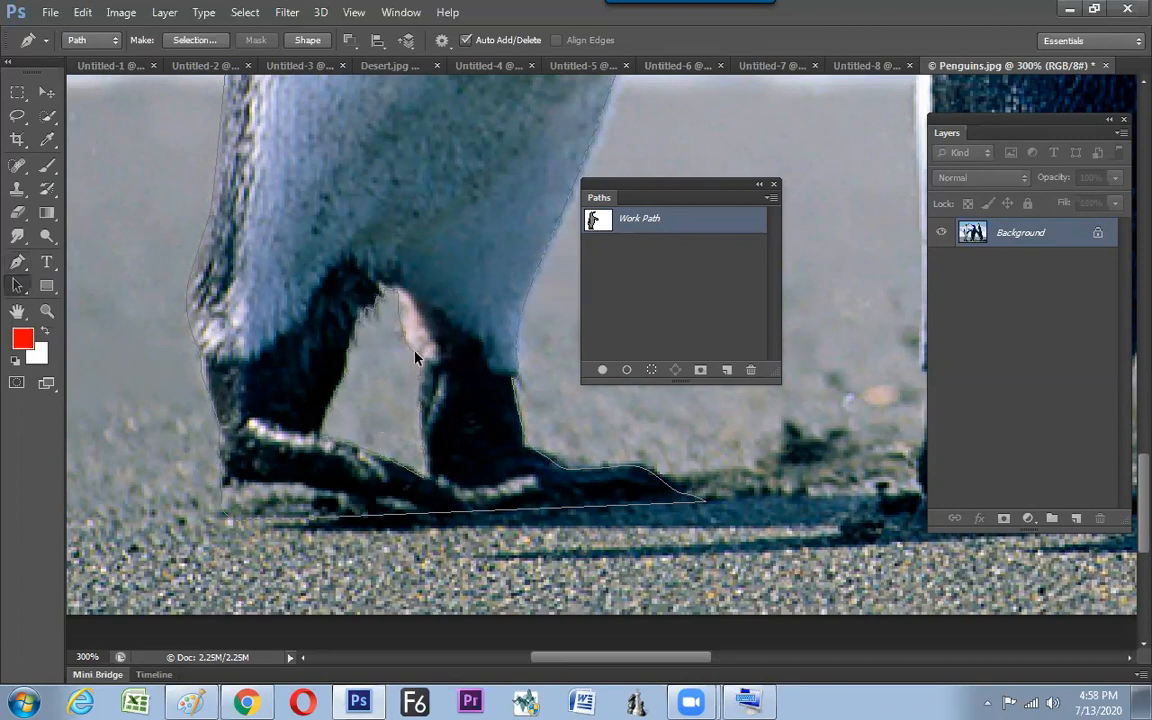
pyautogui.click(415, 359)
pyautogui.click(465, 42)
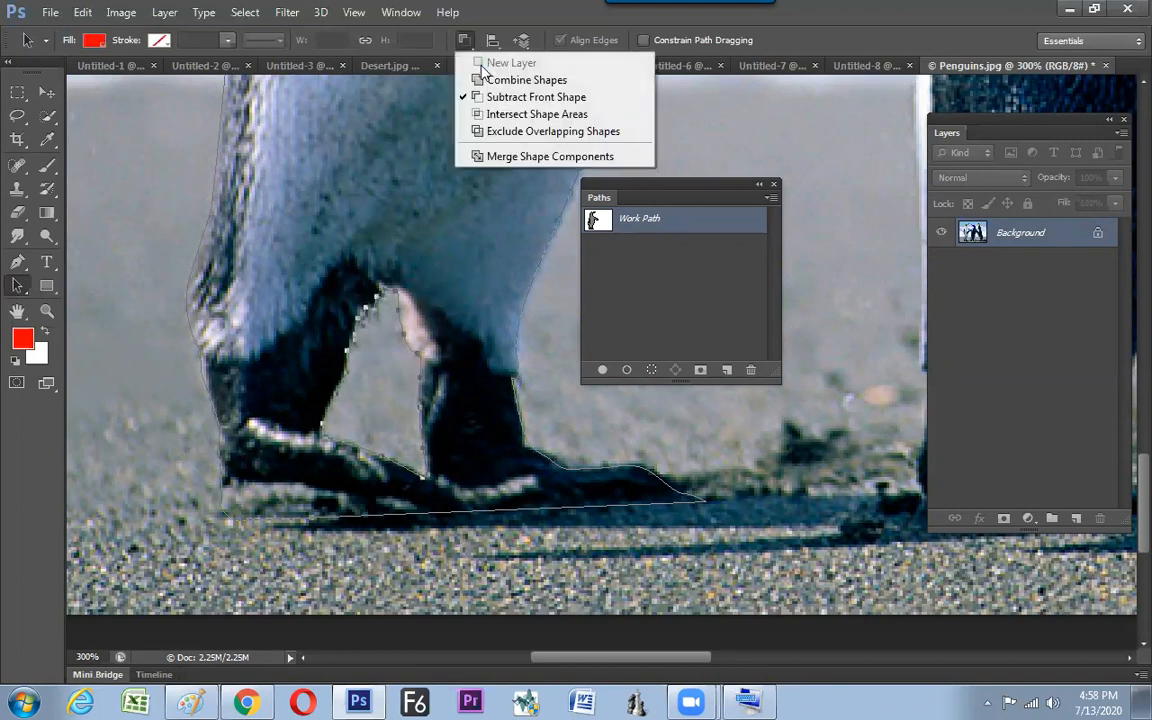
pyautogui.click(214, 197)
pyautogui.click(210, 195)
pyautogui.click(465, 42)
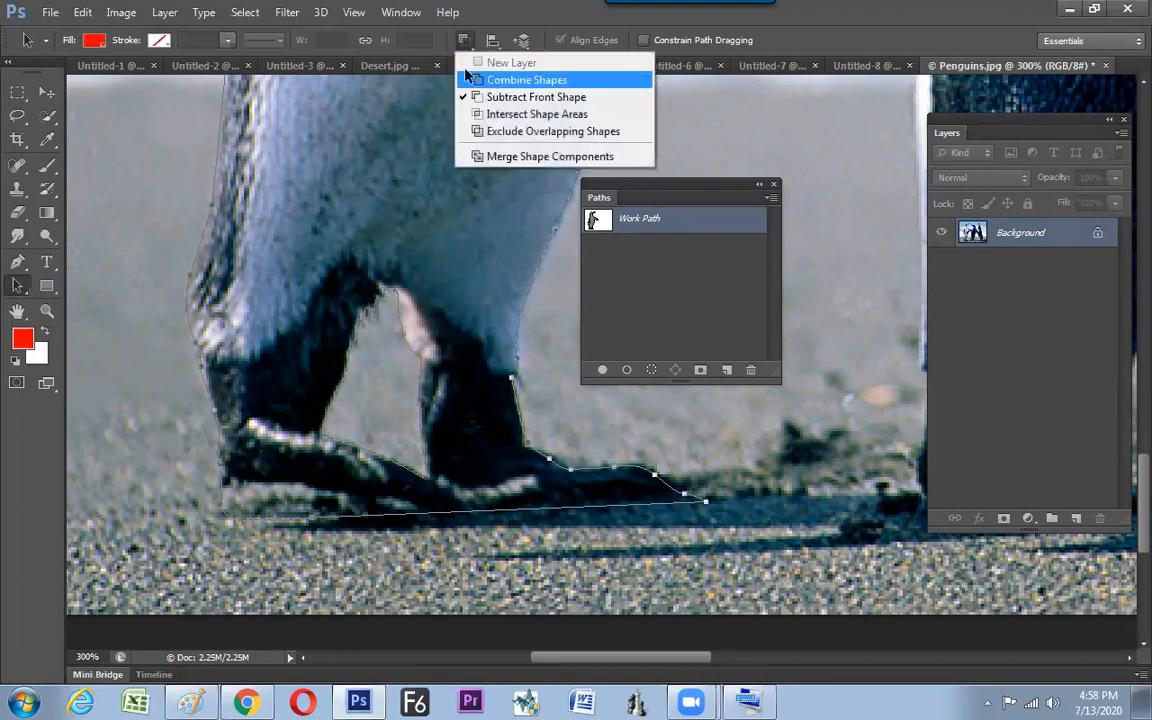
pyautogui.click(478, 78)
pyautogui.click(393, 308)
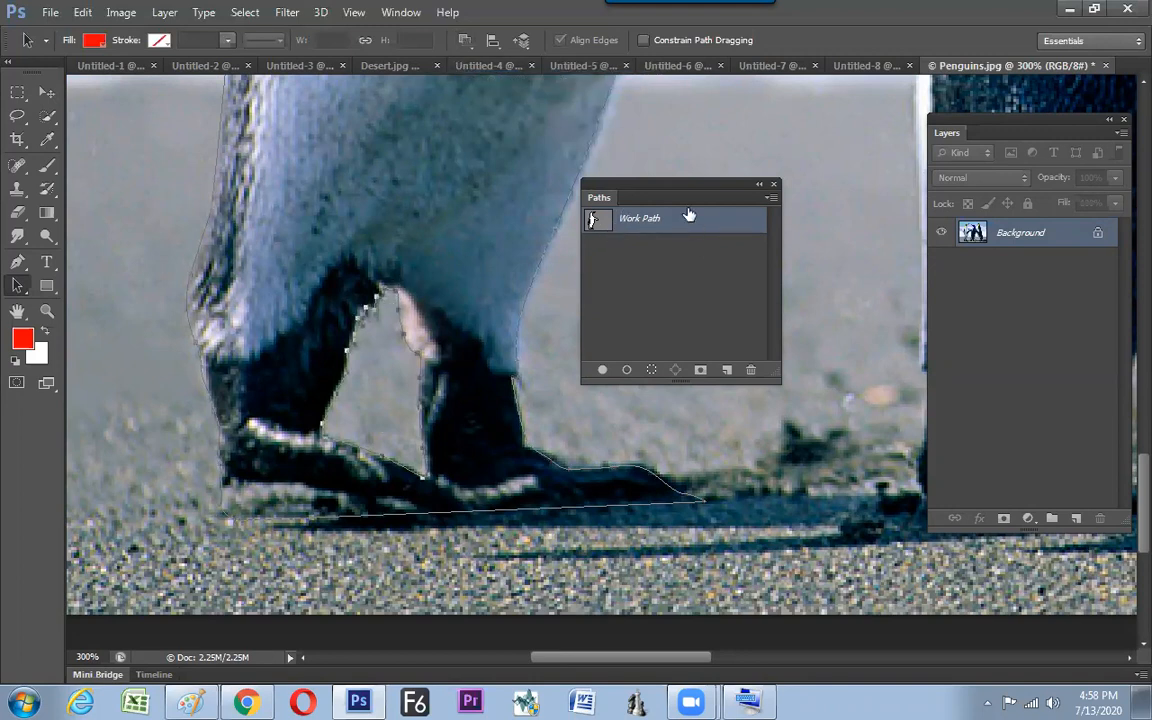
# Enlarge the Paths panel's thumbnails, then widen and reposition the panel
pyautogui.click(770, 197)
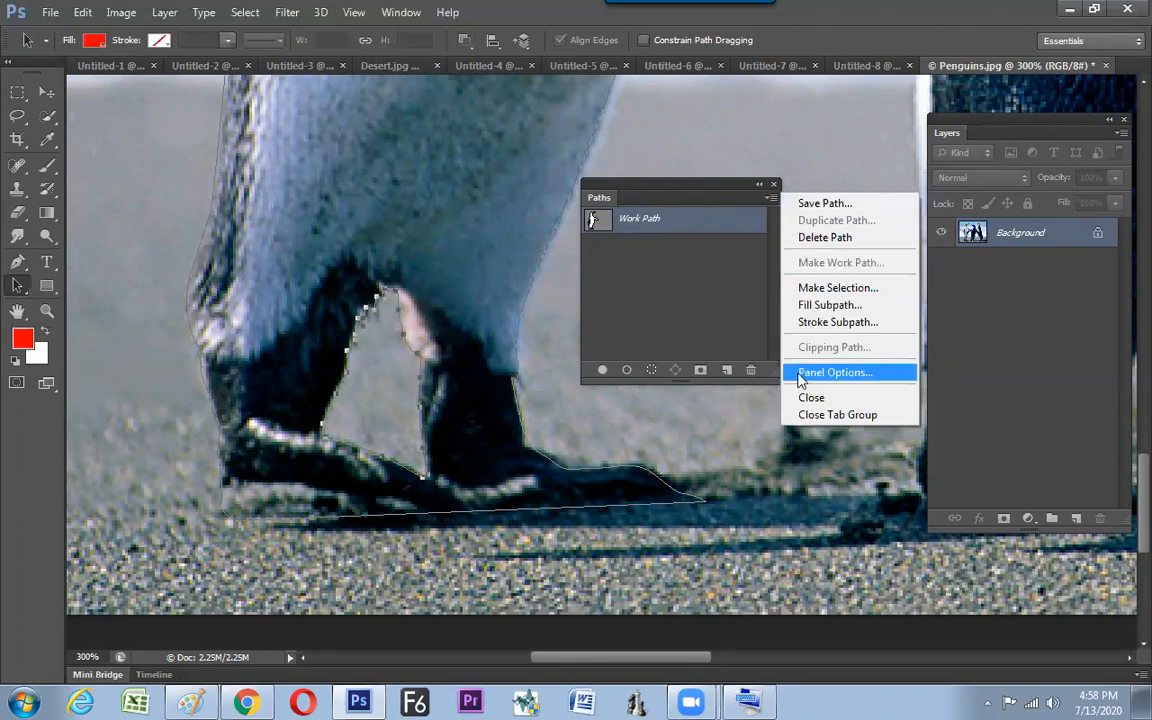
pyautogui.click(800, 376)
pyautogui.click(491, 344)
pyautogui.click(636, 185)
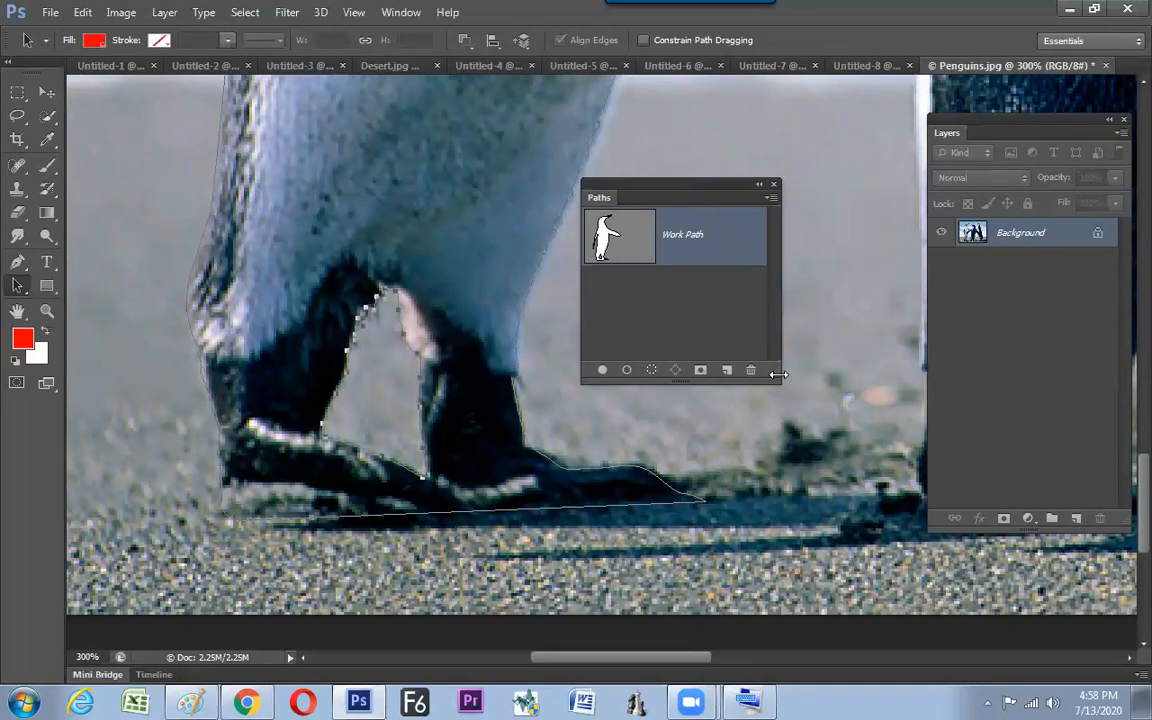
pyautogui.moveTo(778, 374); pyautogui.dragTo(824, 378)
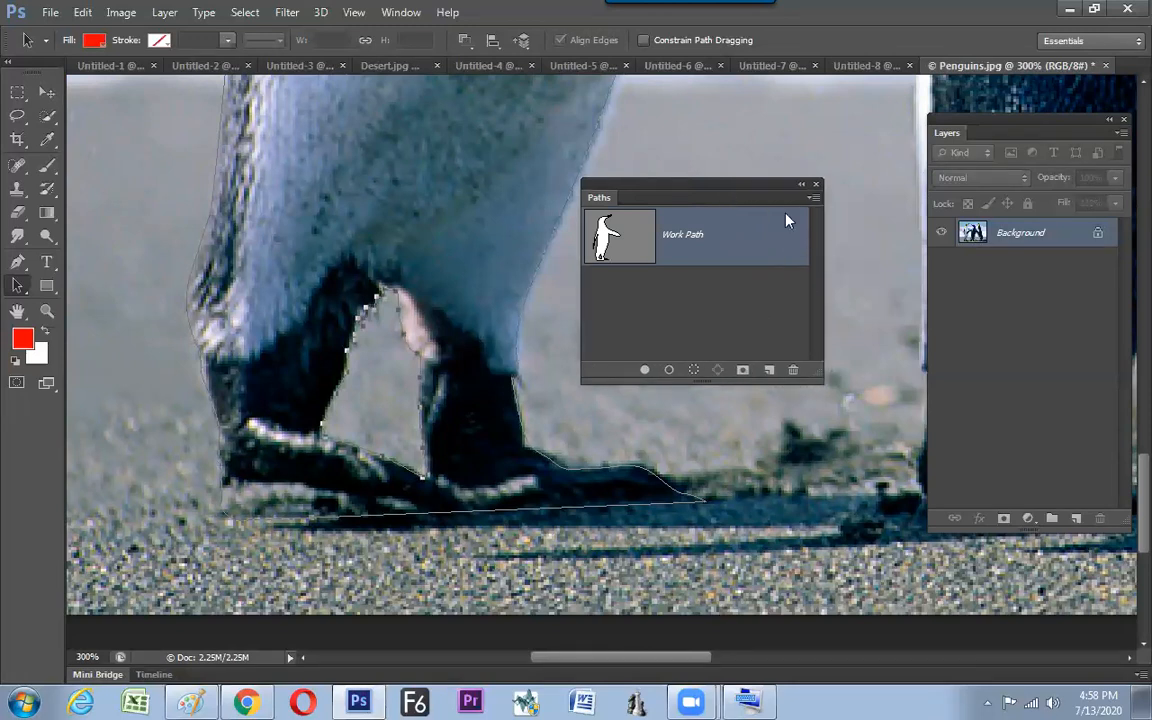
pyautogui.moveTo(722, 190); pyautogui.dragTo(786, 213)
# Select both penguin subpaths and define them as a custom shape
pyautogui.hotkey('ctrl', '-')
pyautogui.hotkey('ctrl', '-')
pyautogui.hotkey('ctrl', '-')
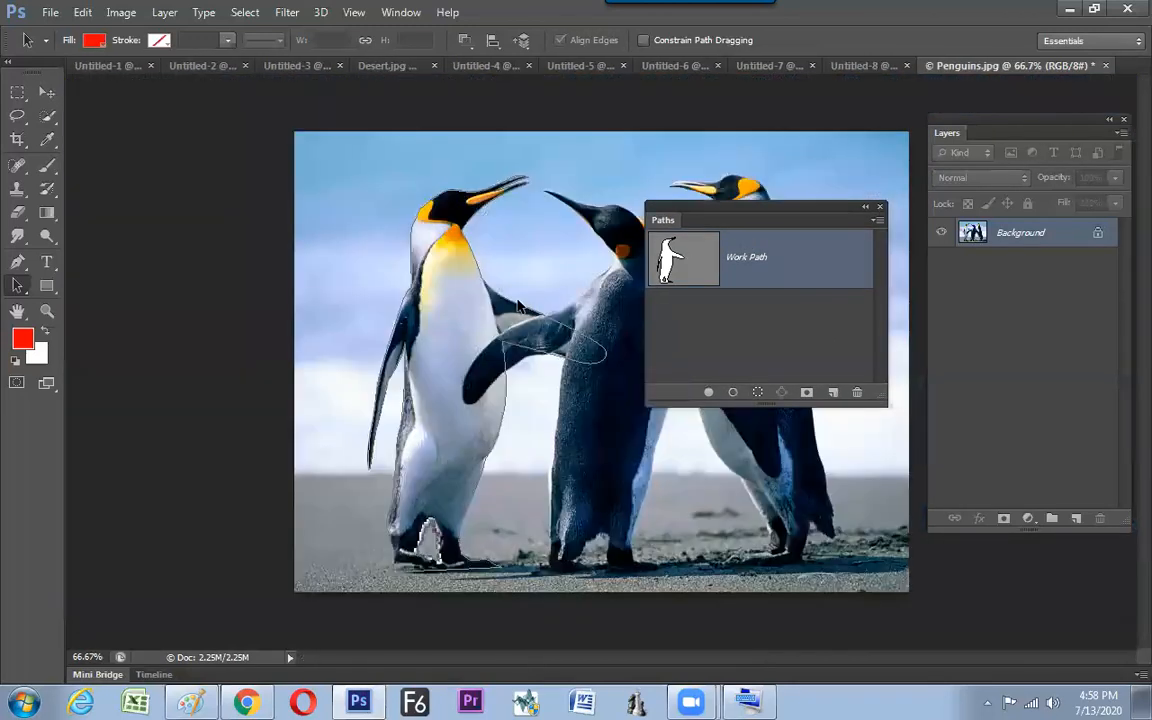
pyautogui.moveTo(498, 462); pyautogui.dragTo(577, 585)
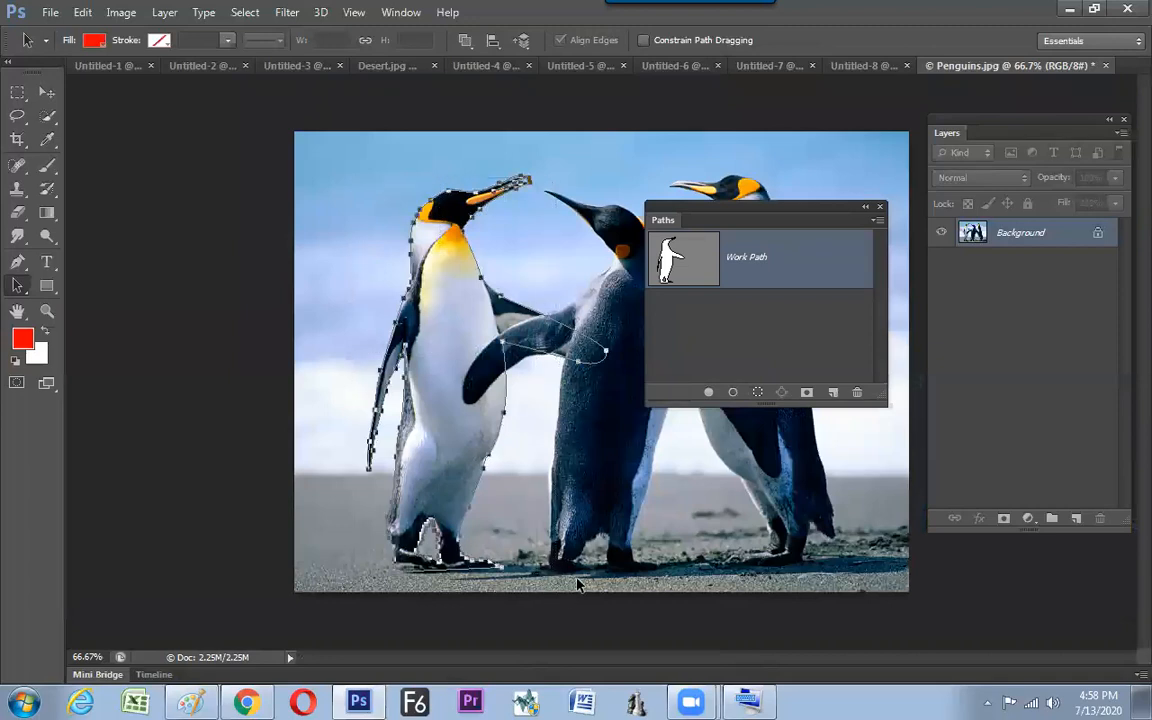
pyautogui.click(121, 12)
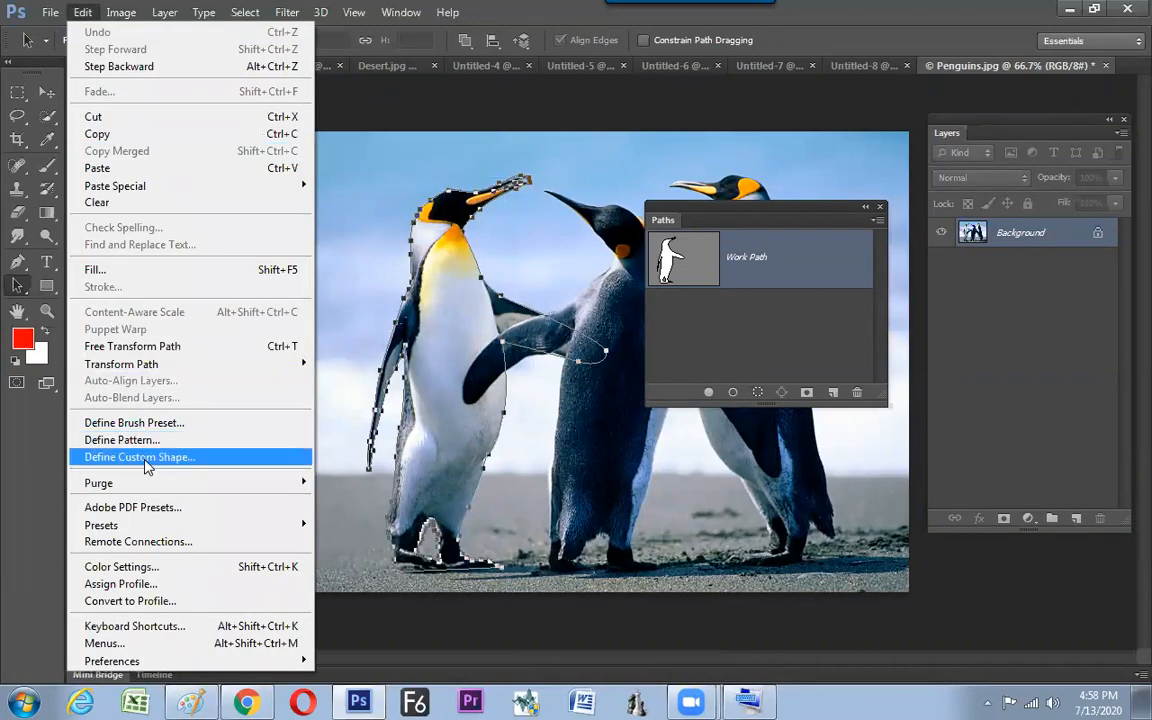
pyautogui.click(140, 458)
pyautogui.click(752, 240)
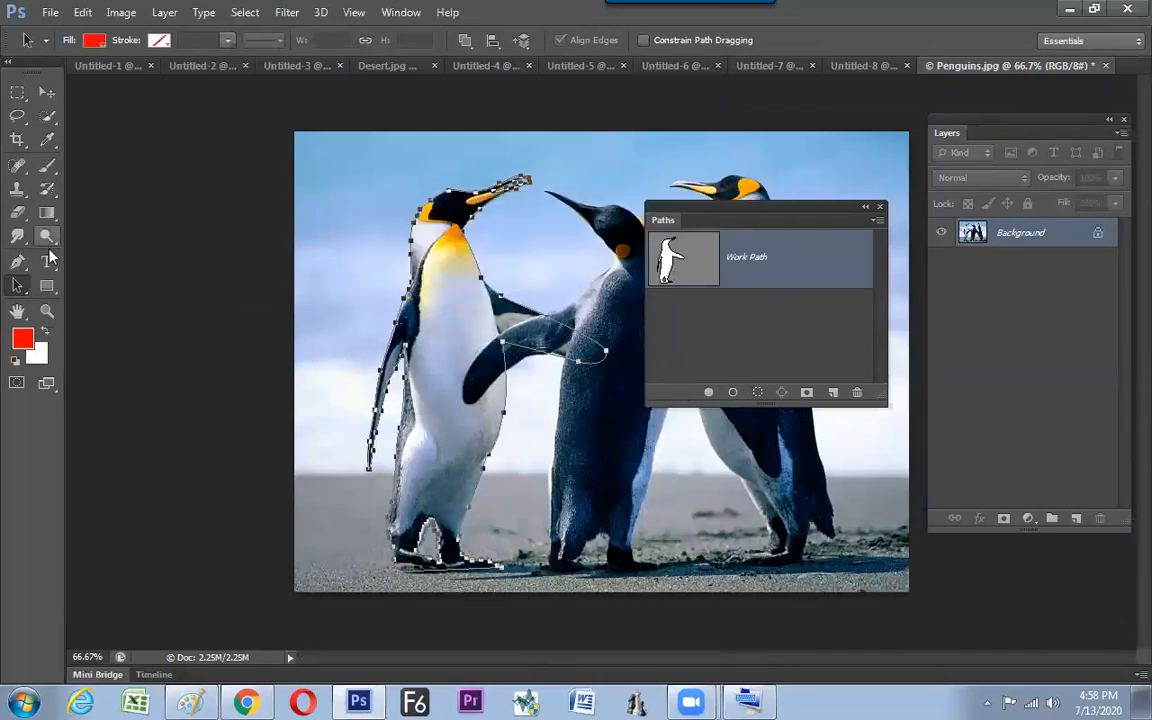
# Activate the Custom Shape tool with its drawing mode set to Pixels
pyautogui.click(50, 292)
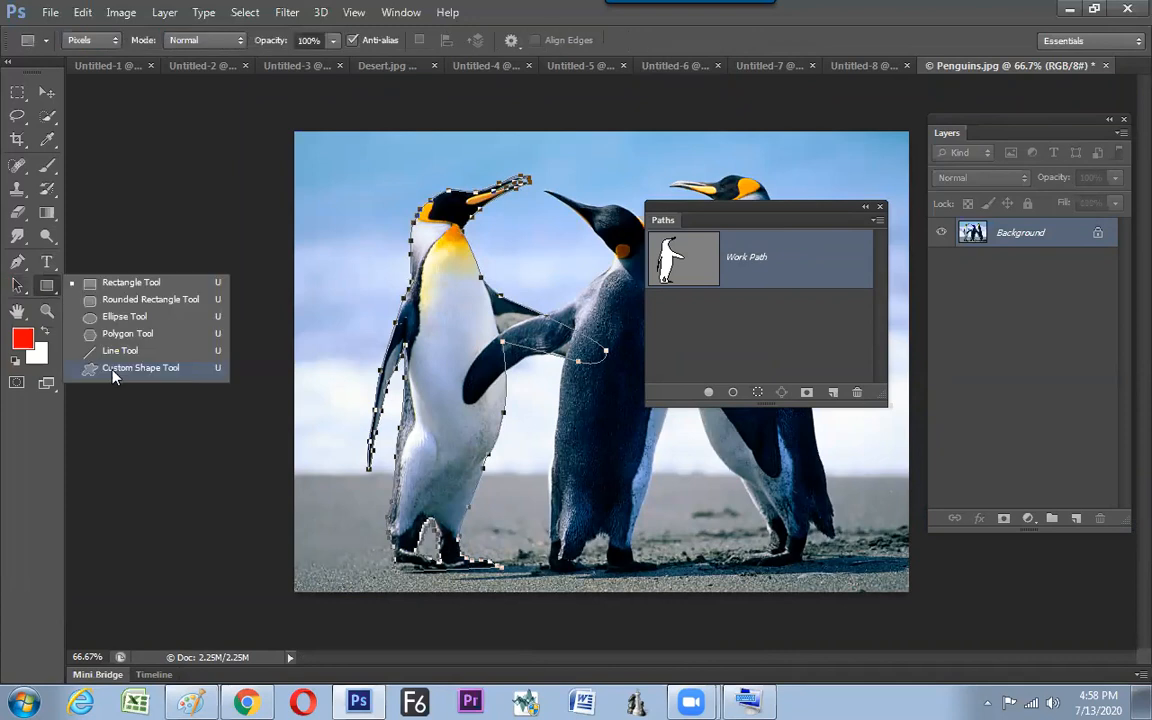
pyautogui.click(140, 367)
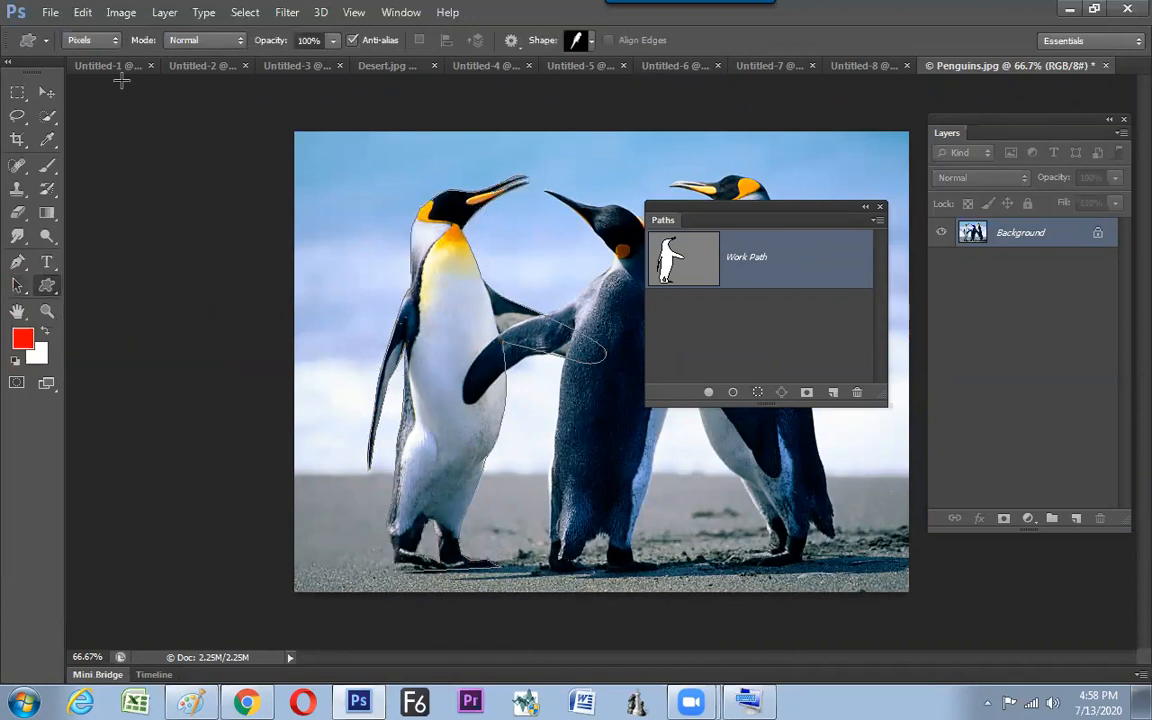
pyautogui.click(92, 40)
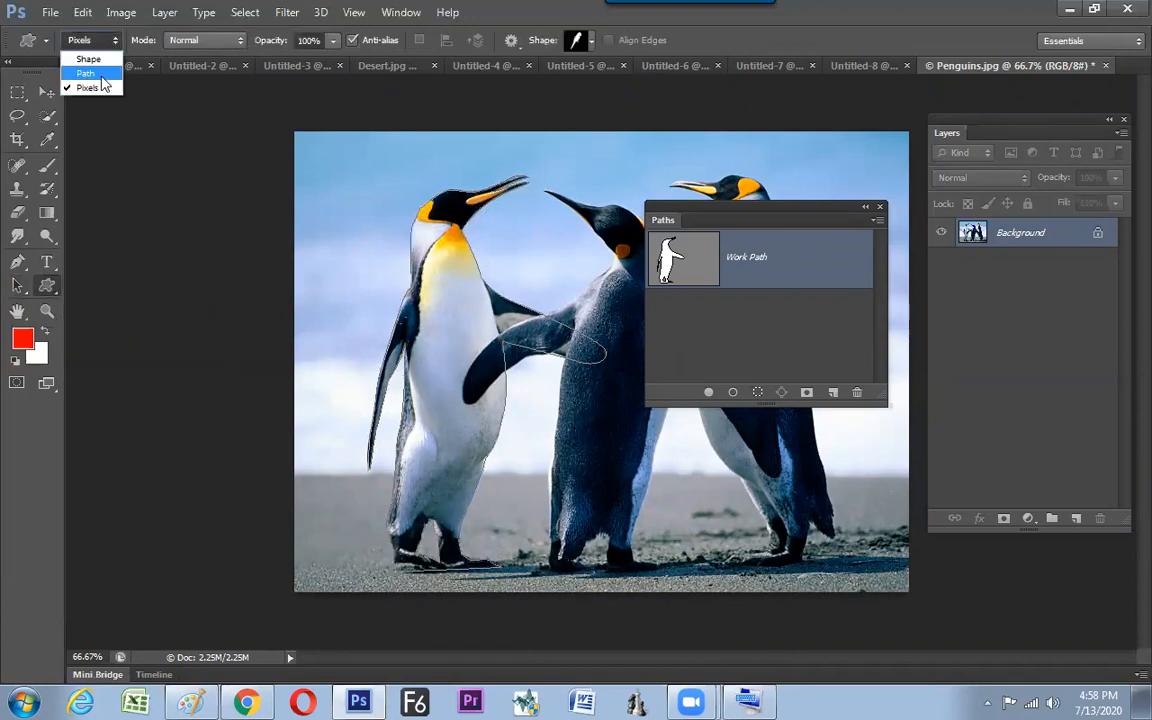
pyautogui.click(100, 88)
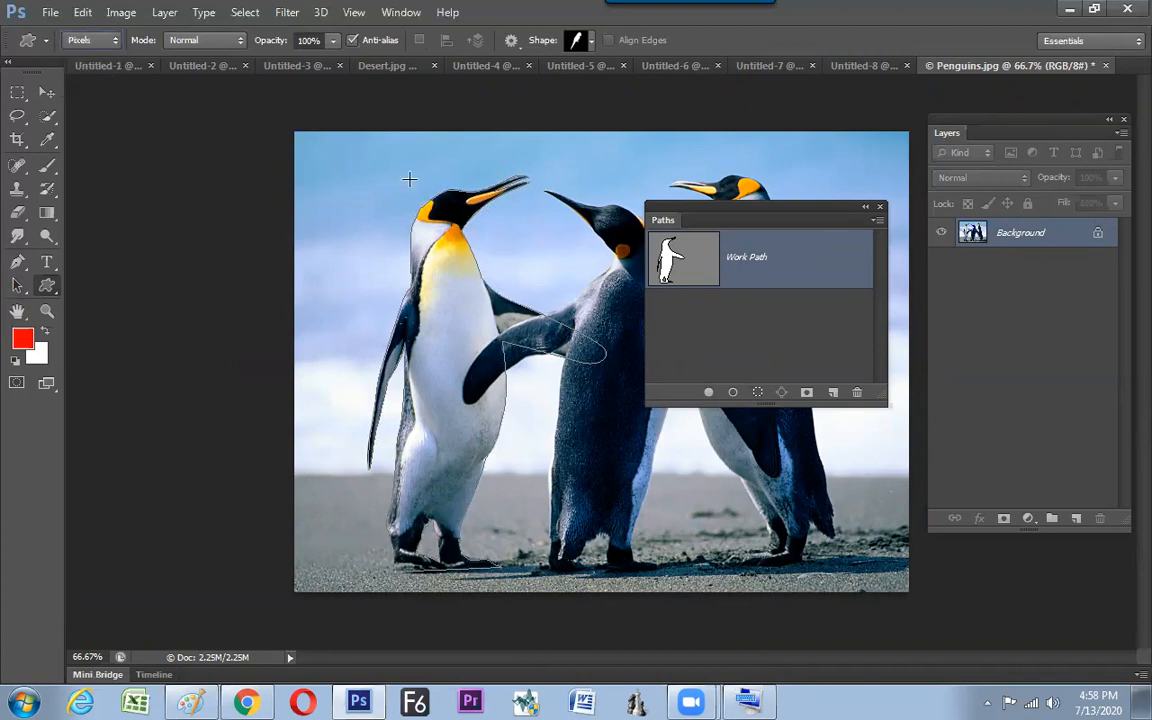
# Add a new layer above the Background and fill it with the white background colour
pyautogui.click(1077, 518)
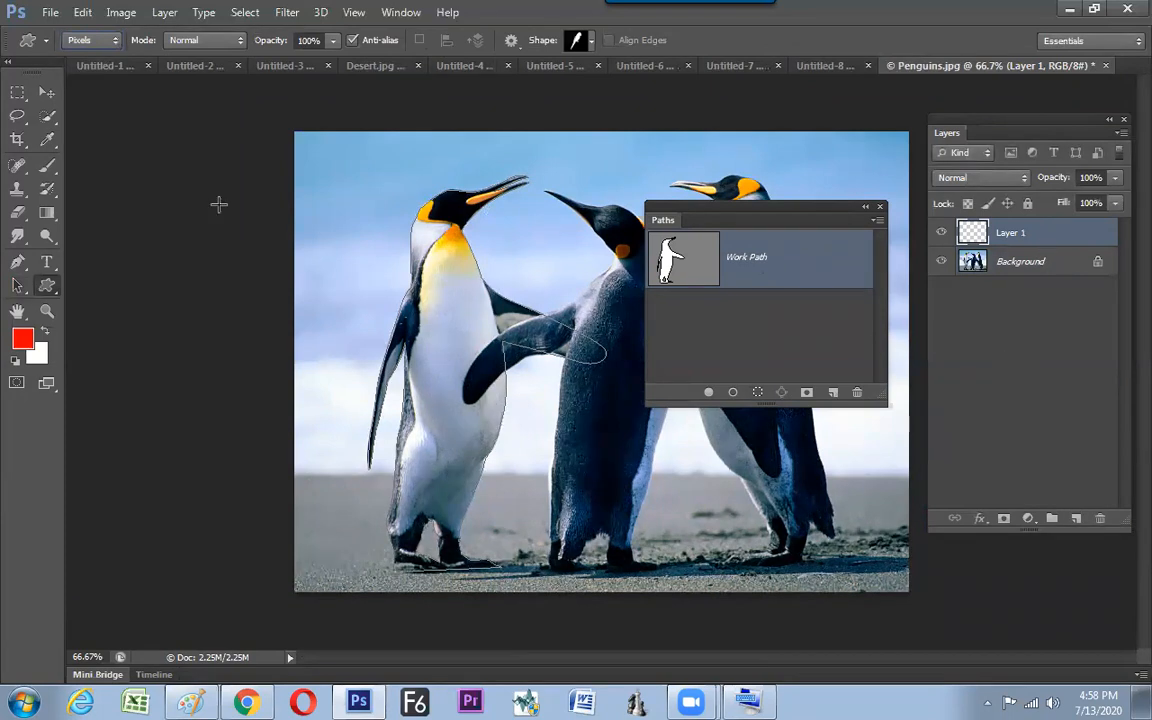
pyautogui.click(47, 92)
pyautogui.hotkey('ctrl', 'BackSpace')
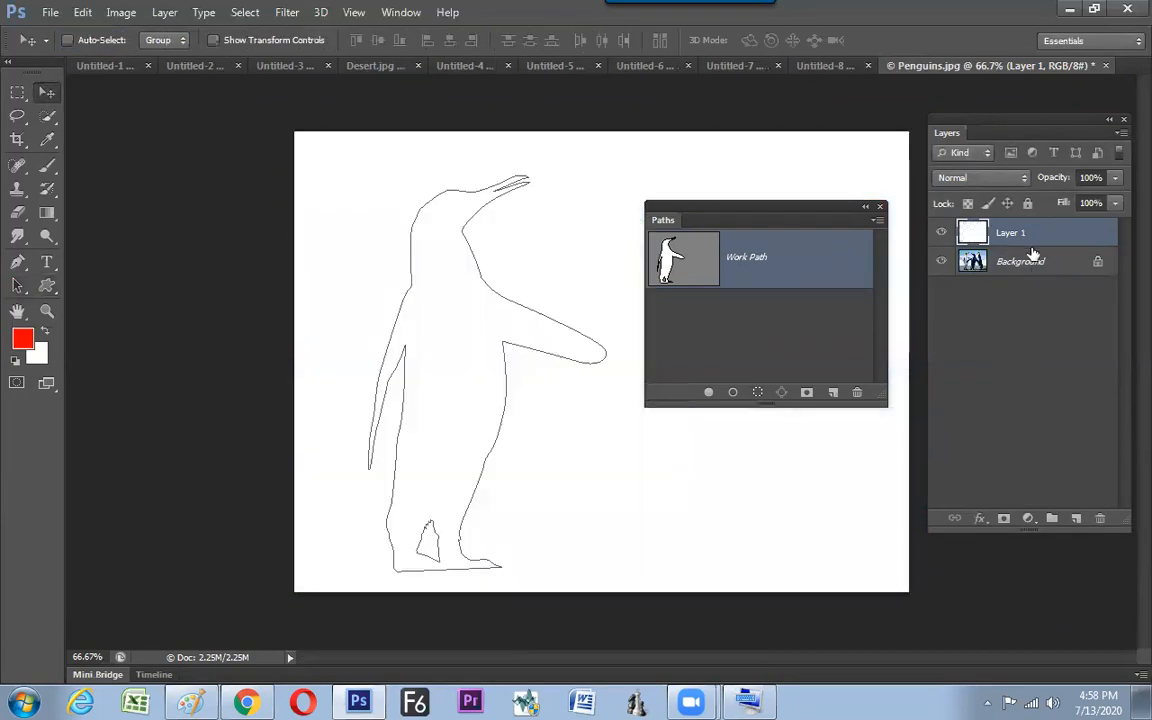
# Move the Paths panel aside and make a selection from the outer penguin and leg-gap subpaths together
pyautogui.moveTo(714, 221); pyautogui.dragTo(809, 277)
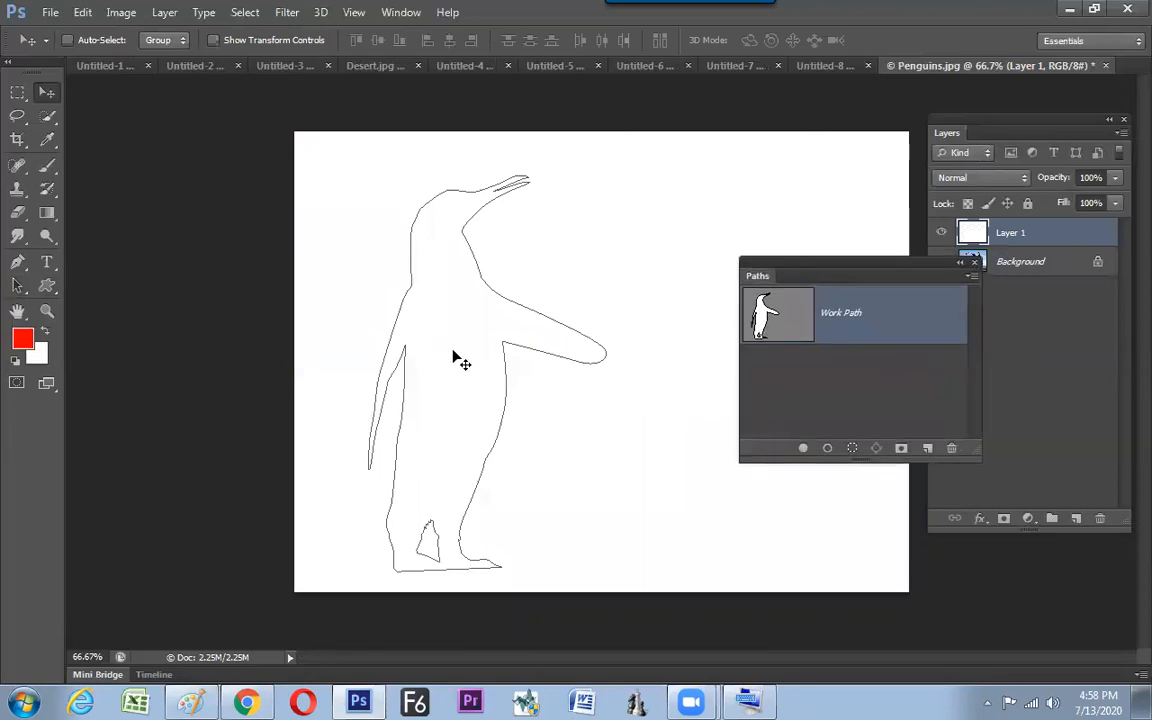
pyautogui.press('a')
pyautogui.click(480, 273)
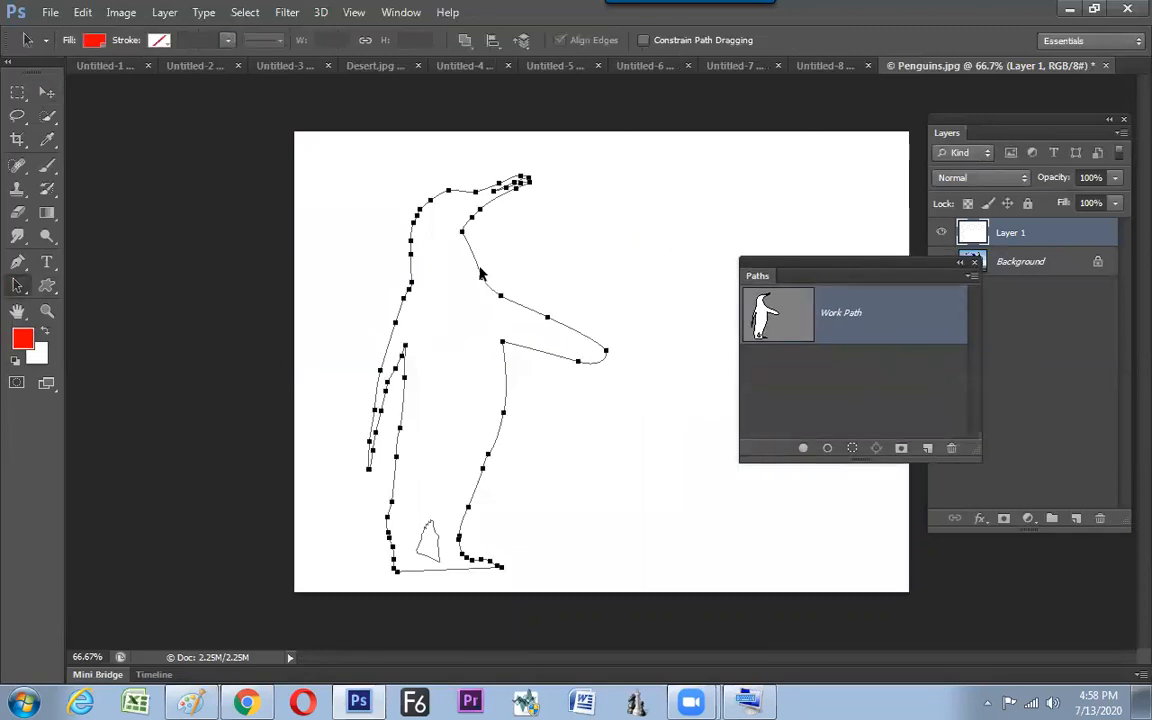
pyautogui.keyDown('shift'); pyautogui.click(432, 532); pyautogui.keyUp('shift')
pyautogui.rightClick(463, 433)
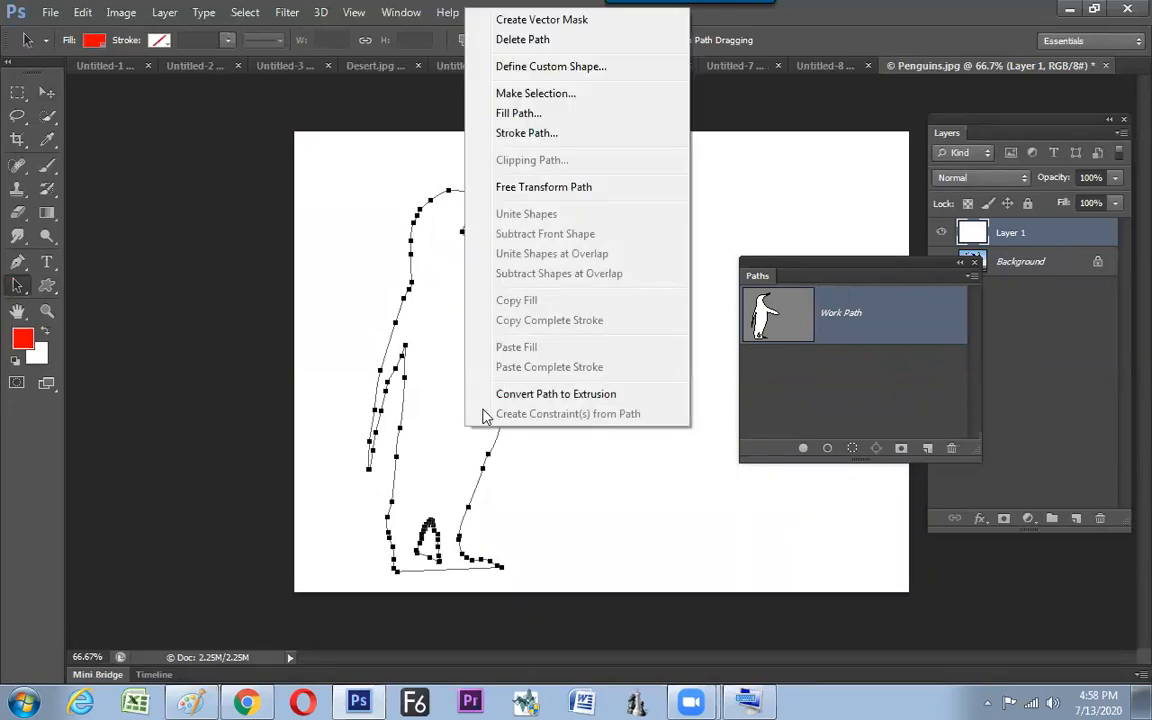
pyautogui.click(541, 96)
pyautogui.click(666, 201)
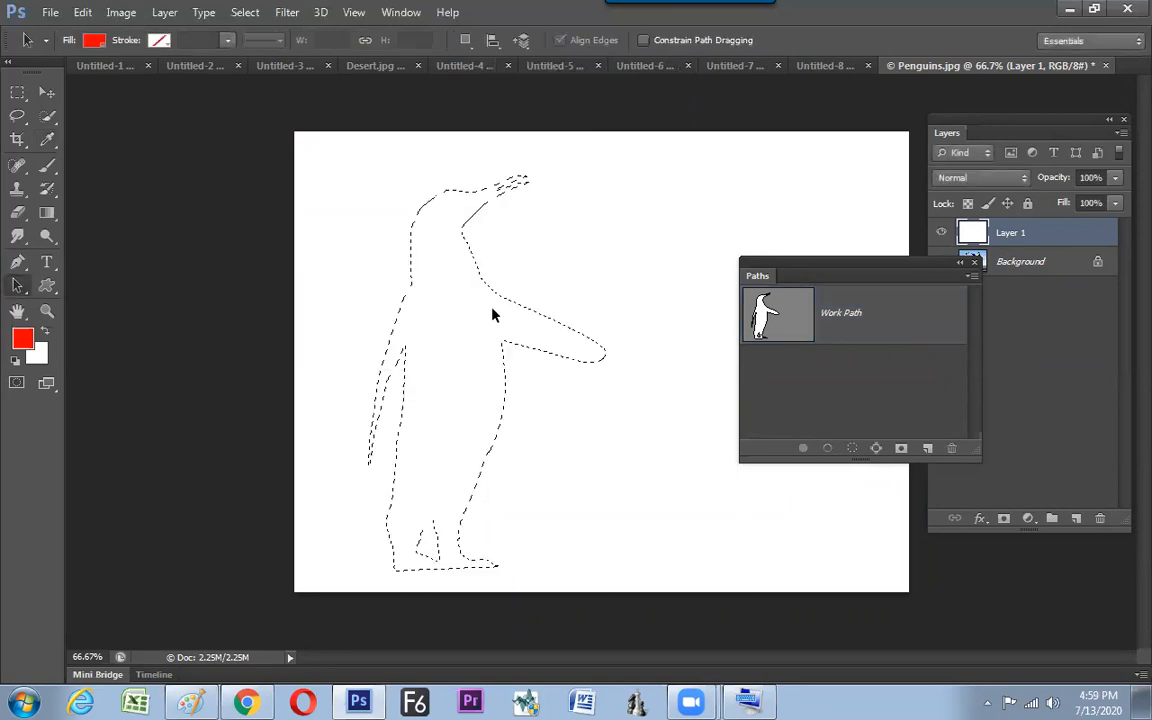
# Add another new layer, fill the penguin selection with the red foreground colour and deselect it
pyautogui.click(1010, 316)
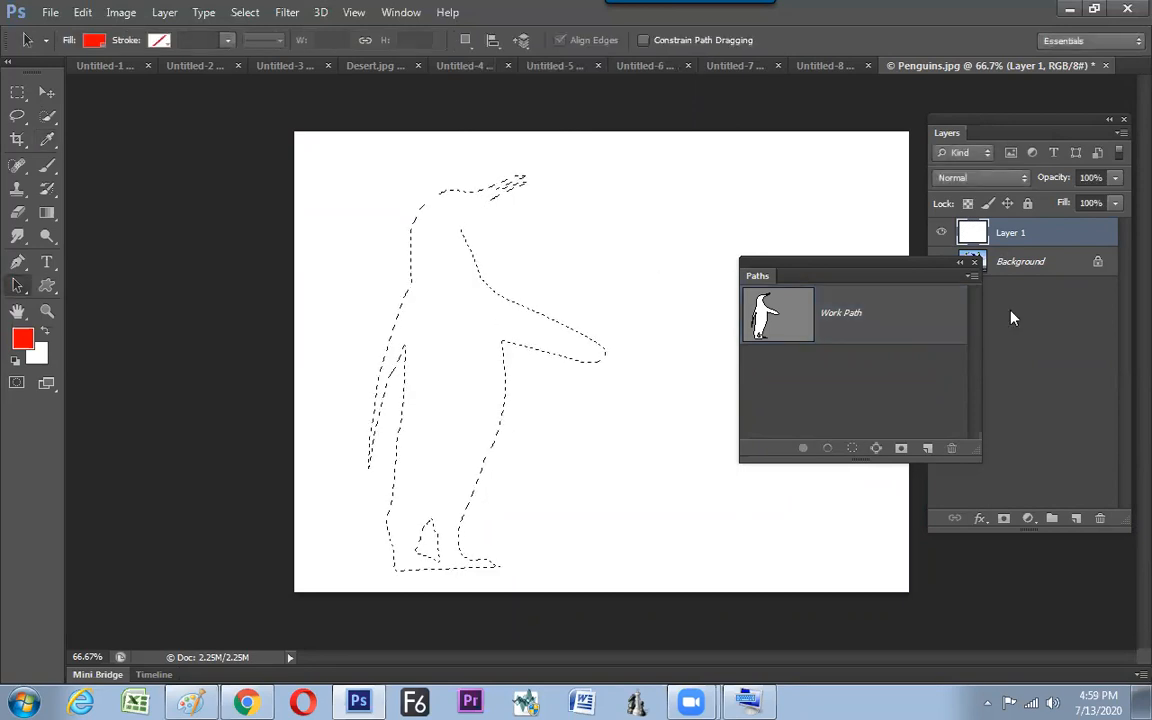
pyautogui.click(1073, 521)
pyautogui.hotkey('alt', 'BackSpace')
pyautogui.hotkey('ctrl', 'd')
pyautogui.hotkey('ctrl', '+')
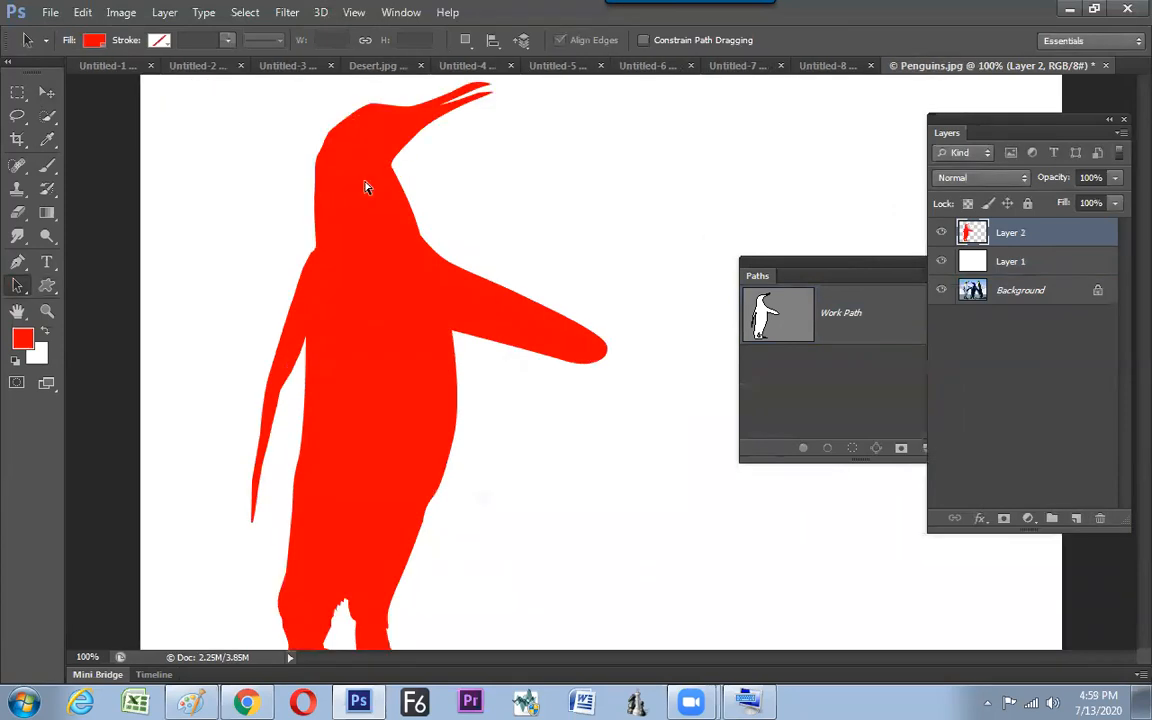
# Examine the whole red penguin silhouette at 66.7% zoom, toggling the surrounding panels off and back on
pyautogui.hotkey('ctrl', '+')
pyautogui.hotkey('ctrl', '-')
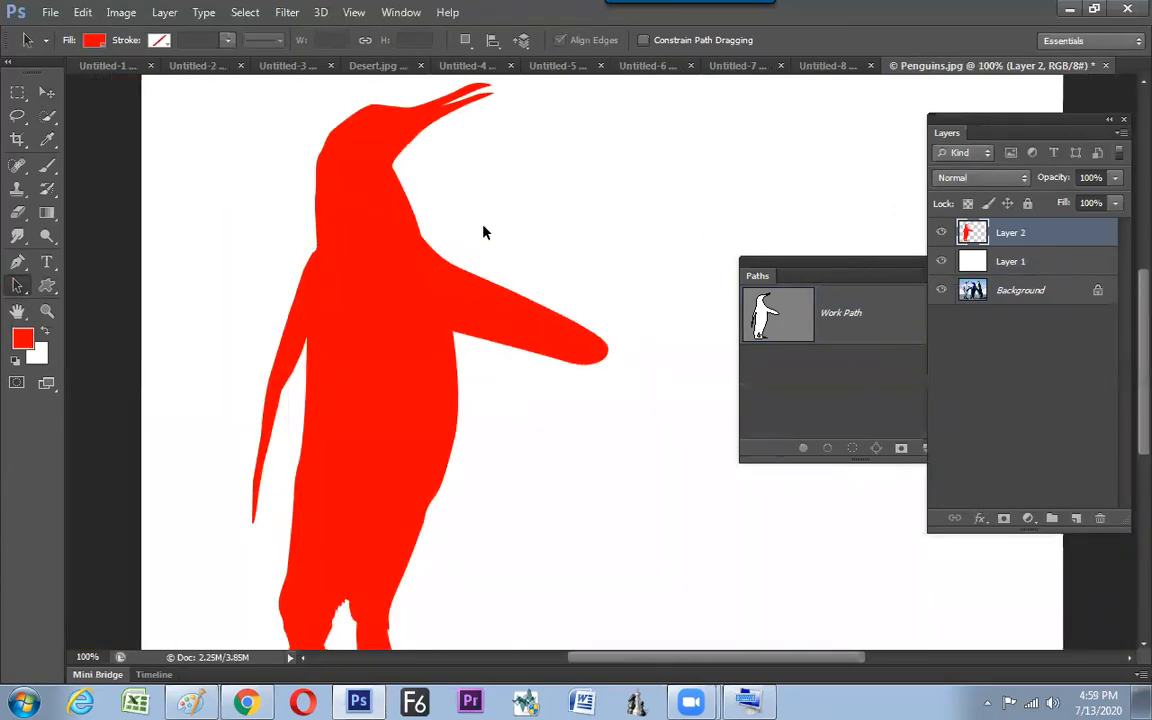
pyautogui.press('Tab')
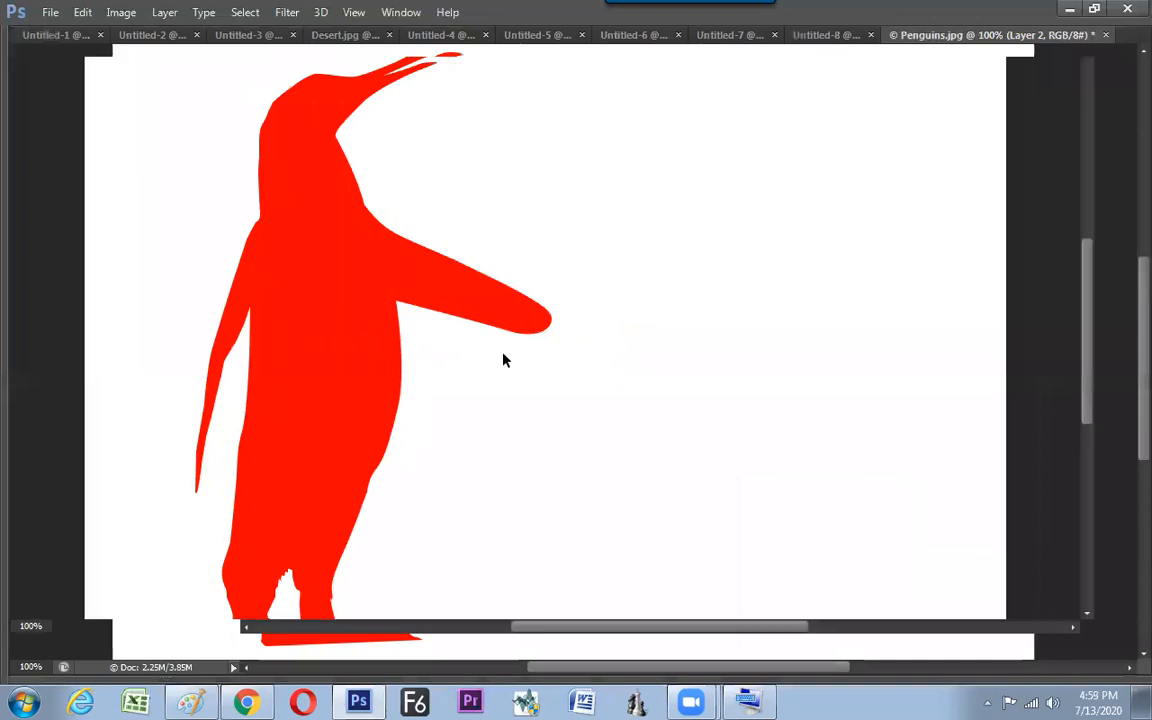
pyautogui.press('Tab')
pyautogui.hotkey('ctrl', '-')
pyautogui.press('Tab')
pyautogui.press('Tab')
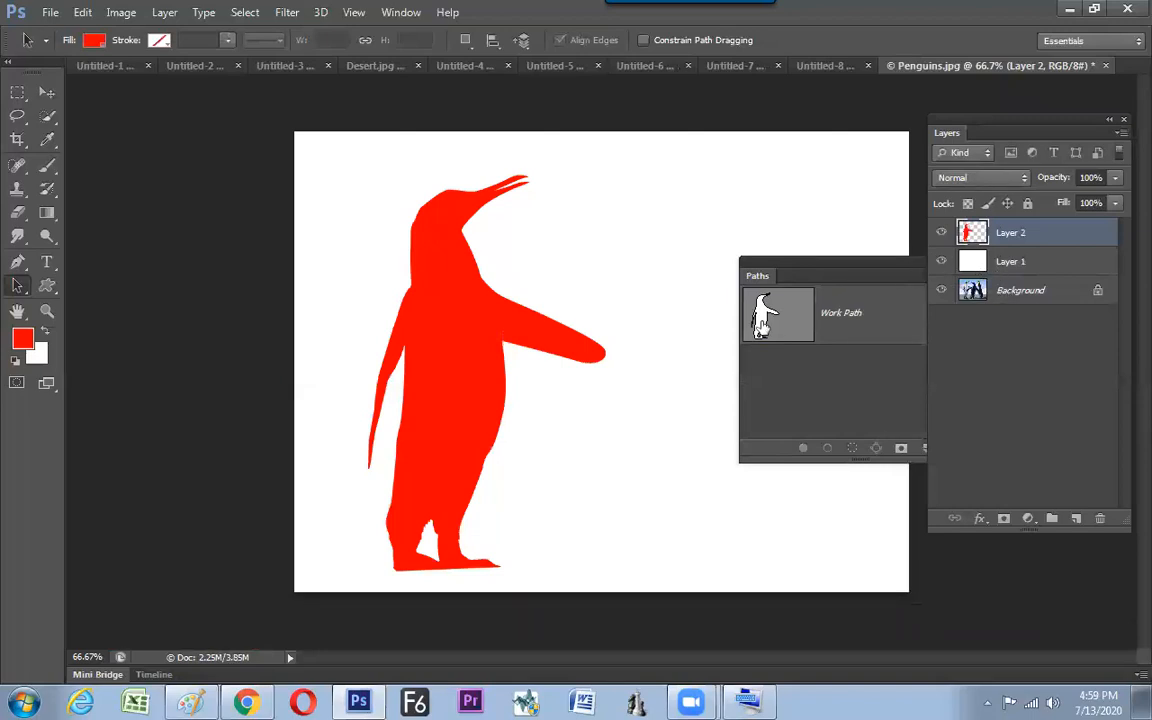
# Make a selection from the penguin work path and move the Paths panel clear of the layer list
pyautogui.click(763, 323)
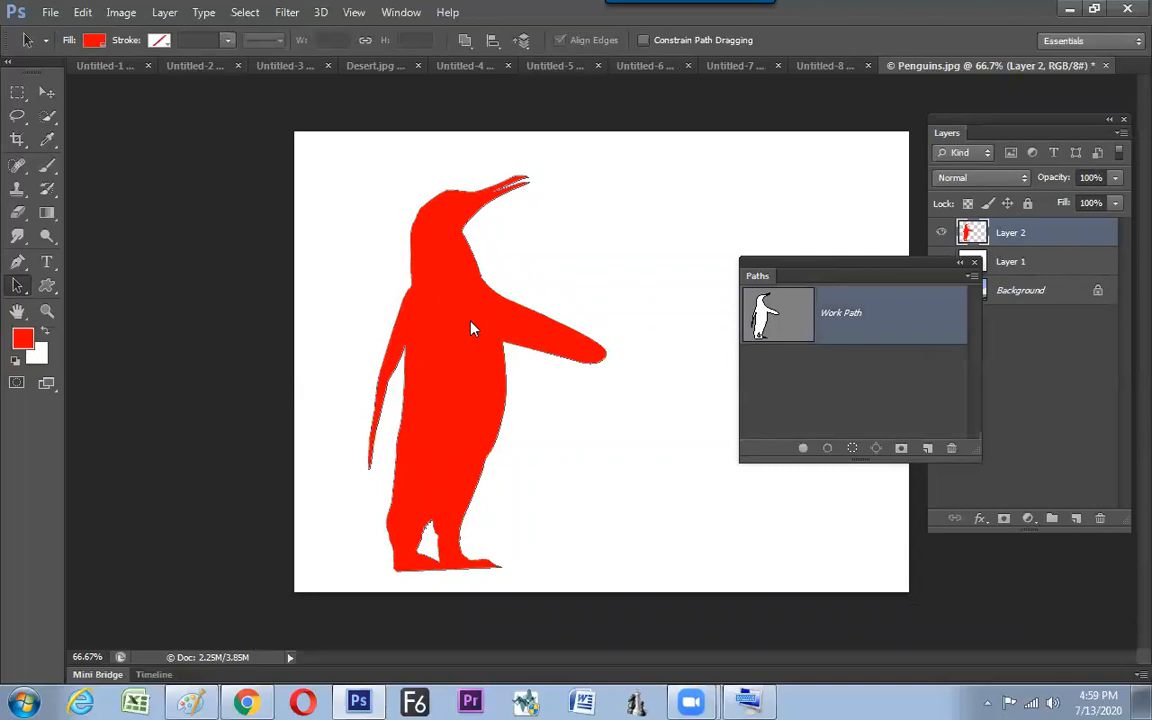
pyautogui.rightClick(472, 327)
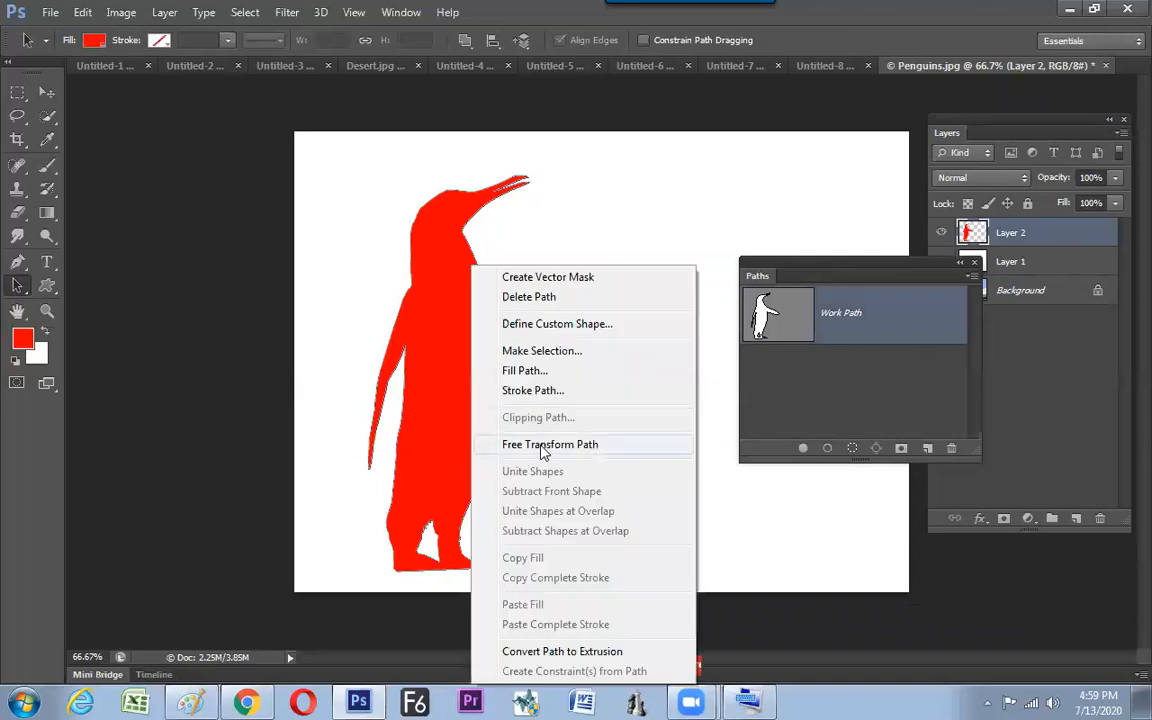
pyautogui.click(541, 351)
pyautogui.click(669, 204)
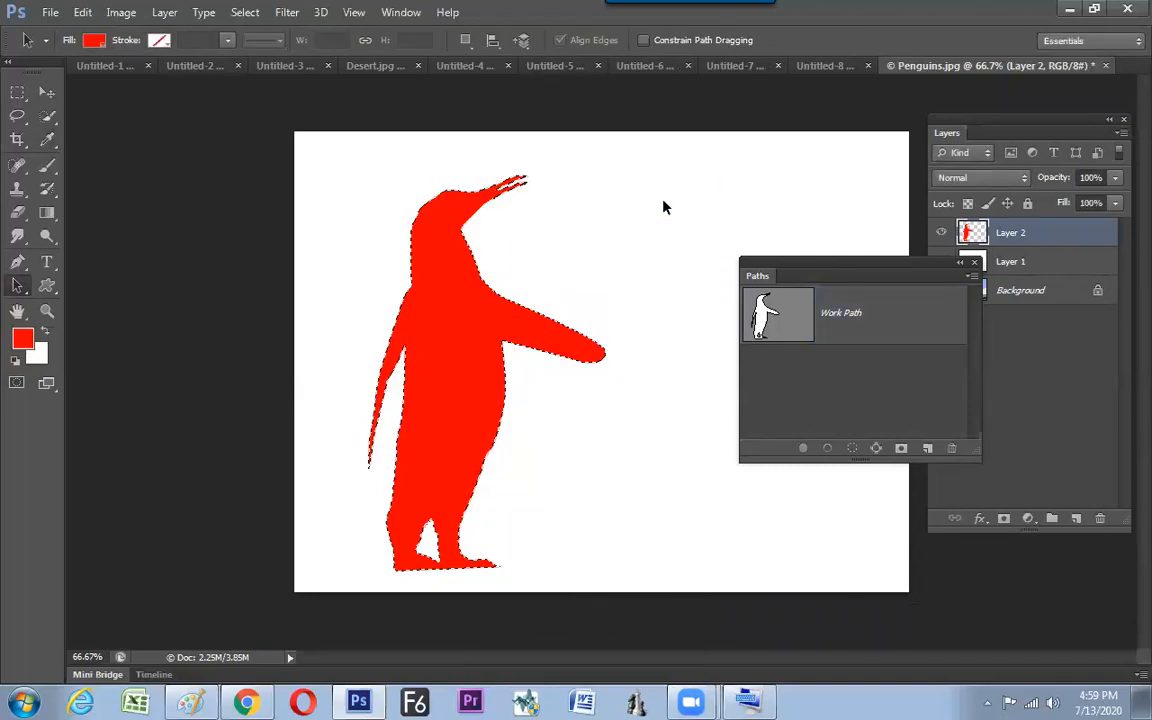
pyautogui.moveTo(949, 258); pyautogui.dragTo(841, 230)
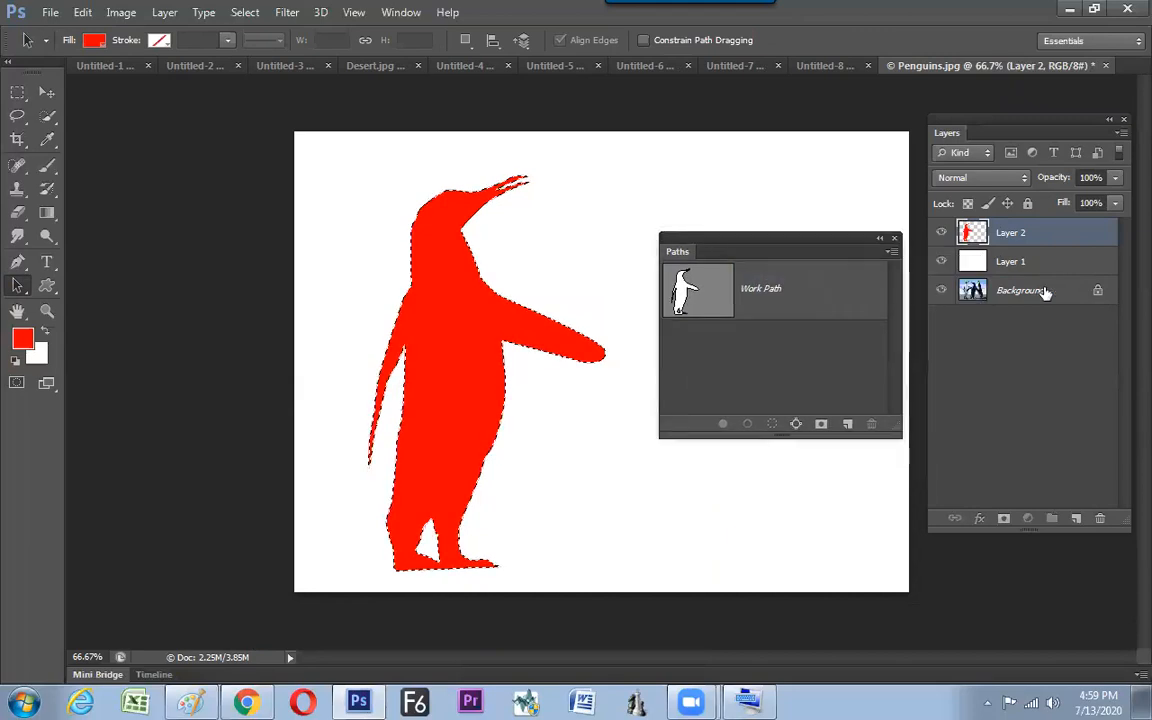
# Select the Background layer and hide Layer 1 and Layer 2 to expose the penguin photo
pyautogui.click(1042, 291)
pyautogui.click(942, 262)
pyautogui.click(942, 233)
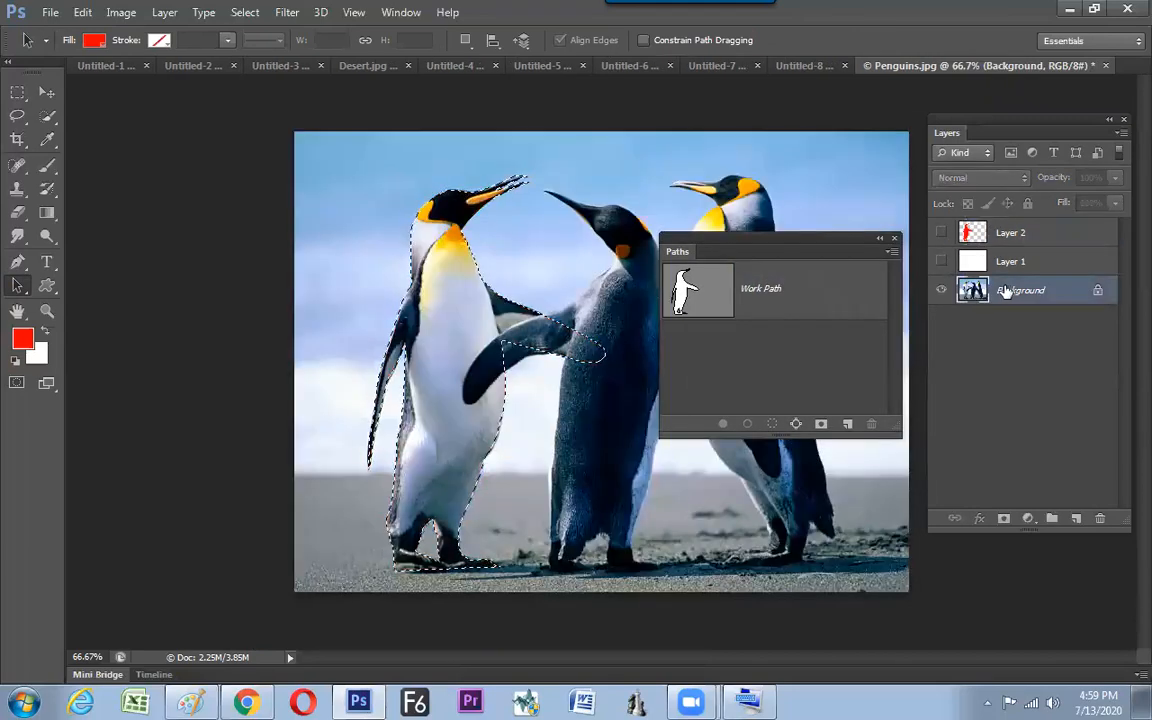
# Copy the selected penguin from the photo, paste it onto its own layer, and hide the Background layer
pyautogui.click(82, 12)
pyautogui.click(86, 13)
pyautogui.click(84, 13)
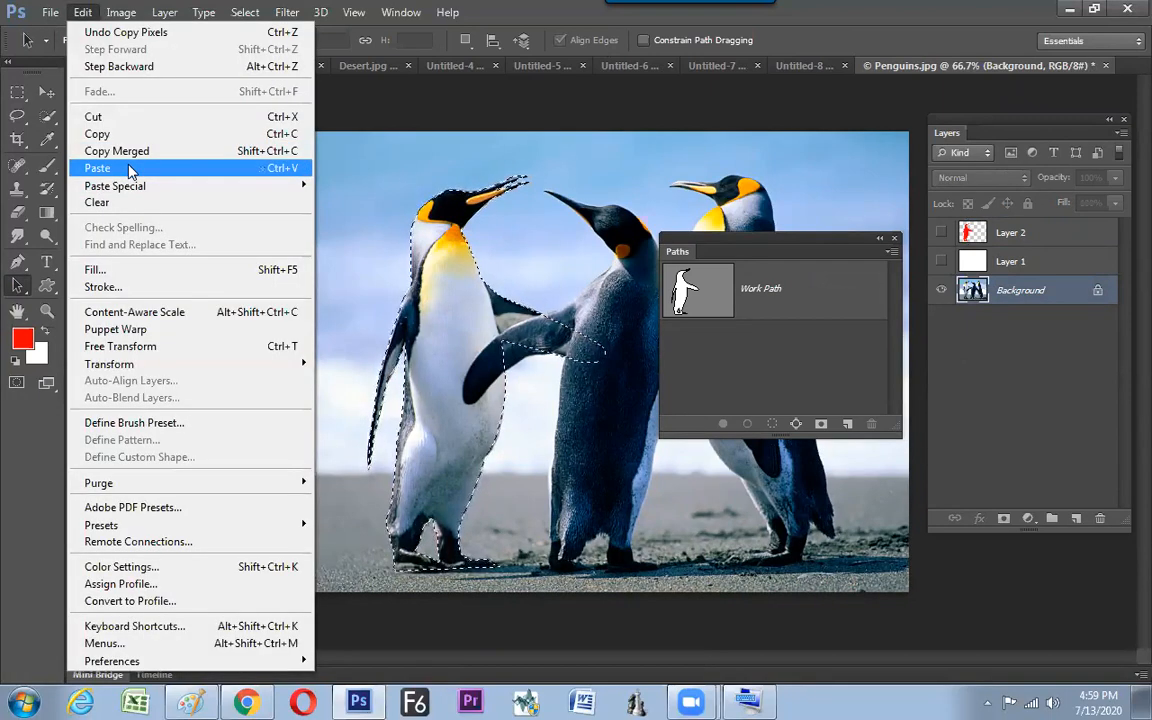
pyautogui.click(118, 168)
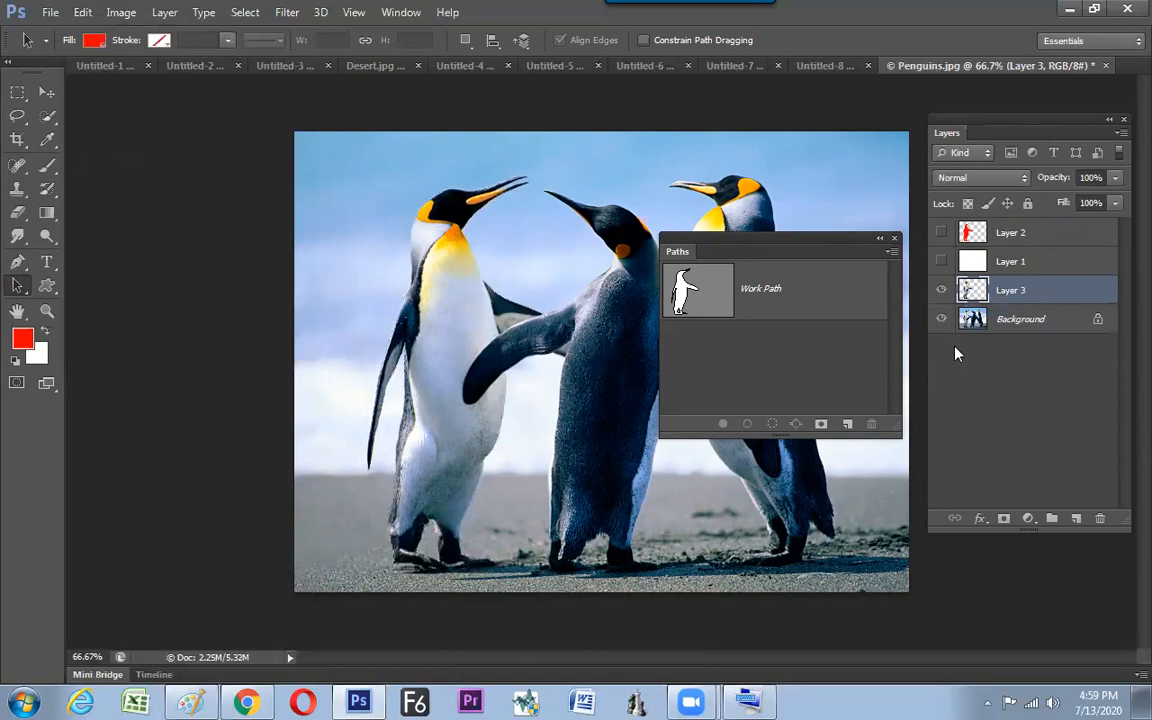
pyautogui.click(940, 322)
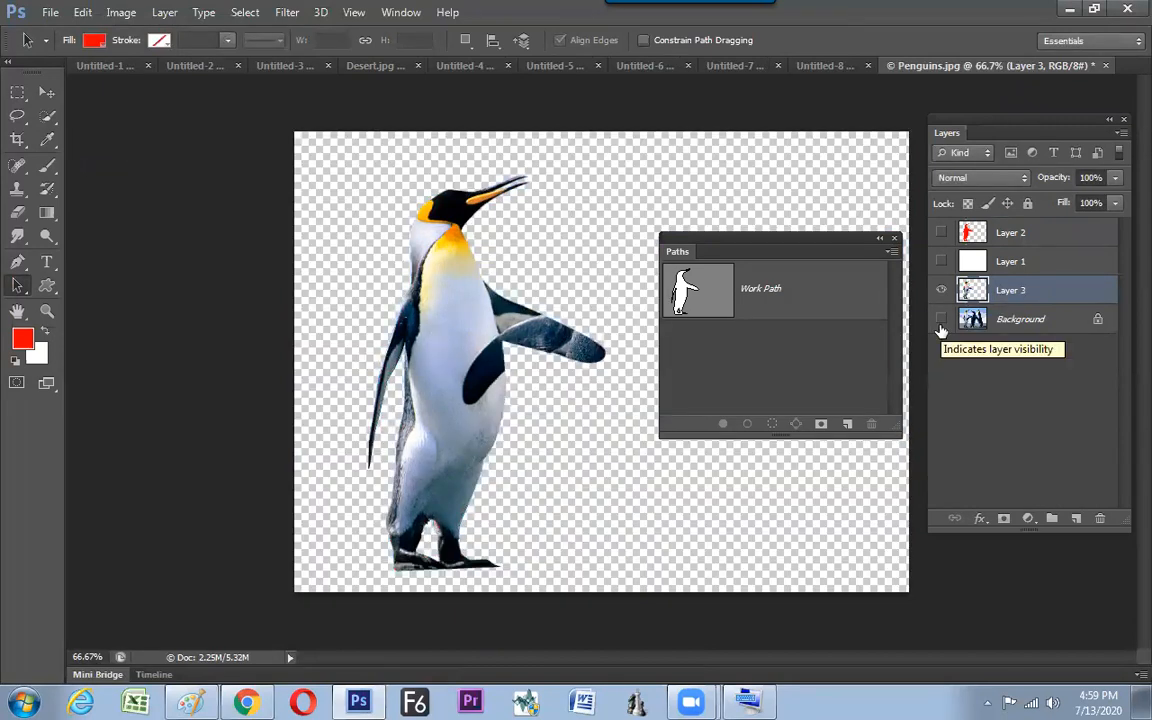
pyautogui.click(785, 308)
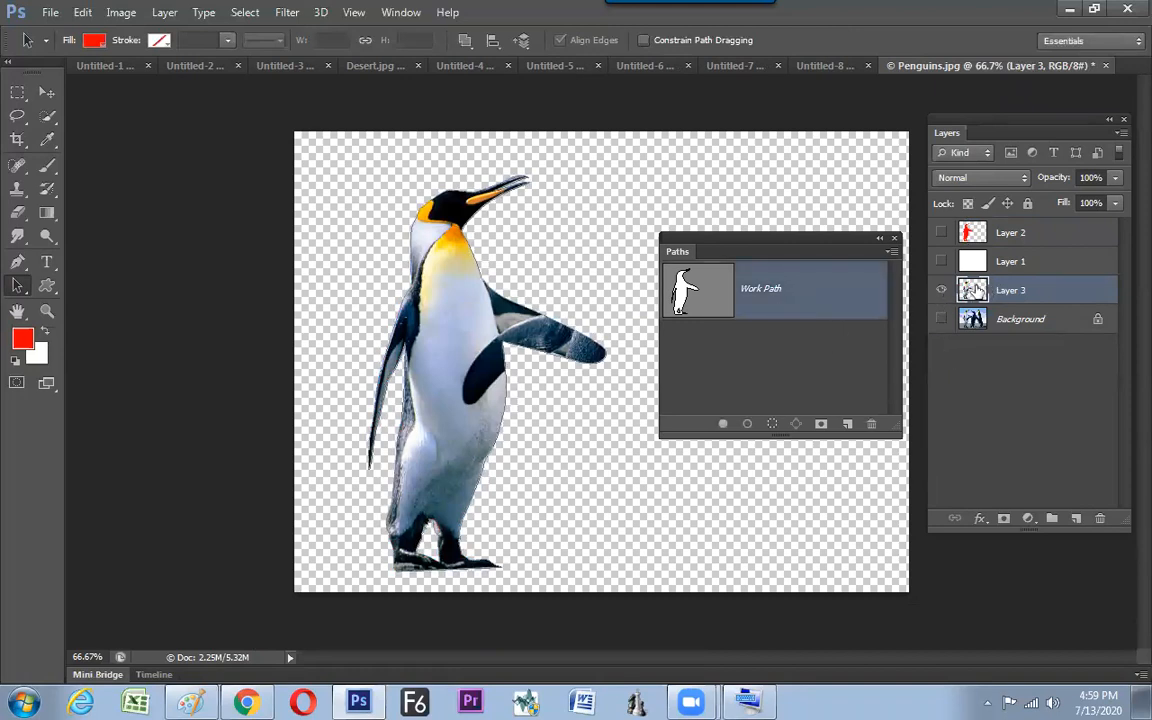
# Show Layer 2 and Layer 1 again and place Layer 3 between them, above the white layer
pyautogui.click(941, 233)
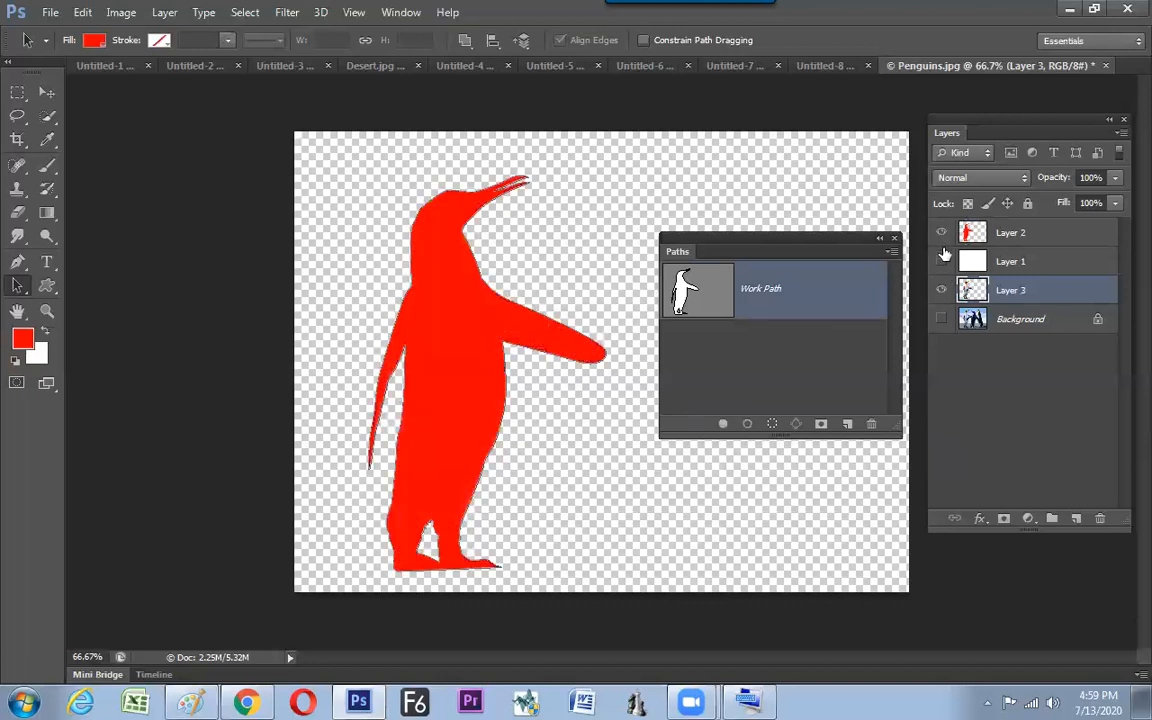
pyautogui.click(941, 262)
pyautogui.moveTo(987, 292); pyautogui.dragTo(985, 262)
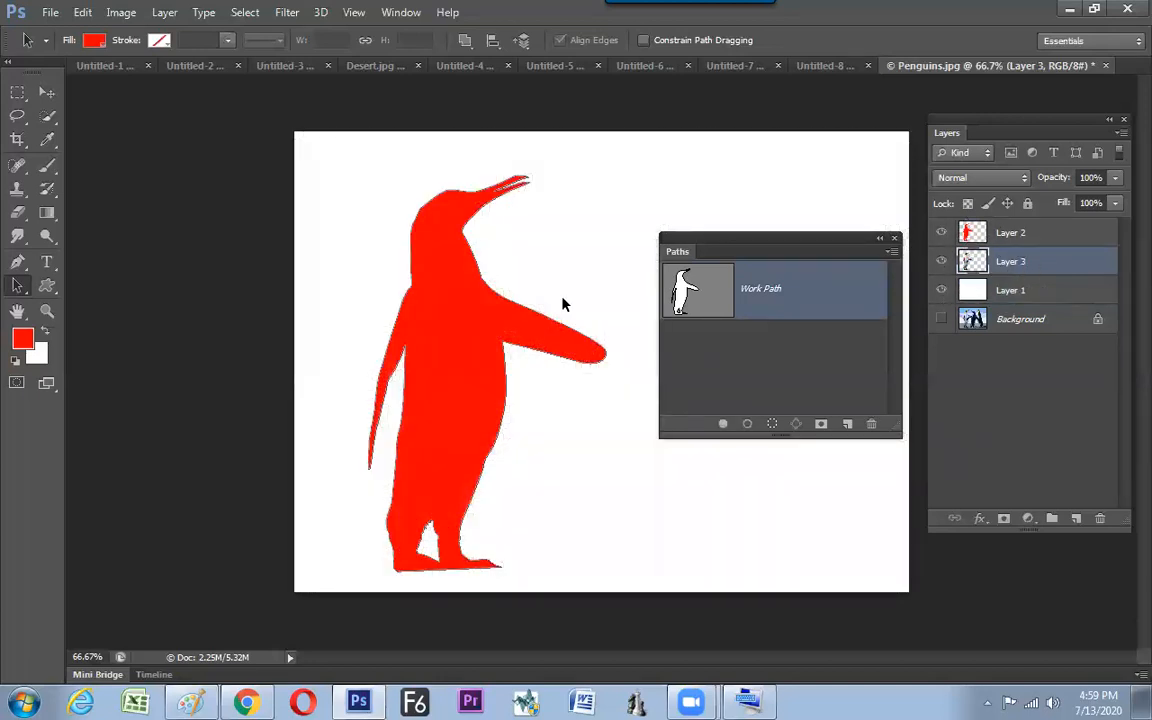
# Move the red silhouette on Layer 2 to the right of the cut-out penguin and deselect the work path
pyautogui.click(47, 93)
pyautogui.click(1010, 232)
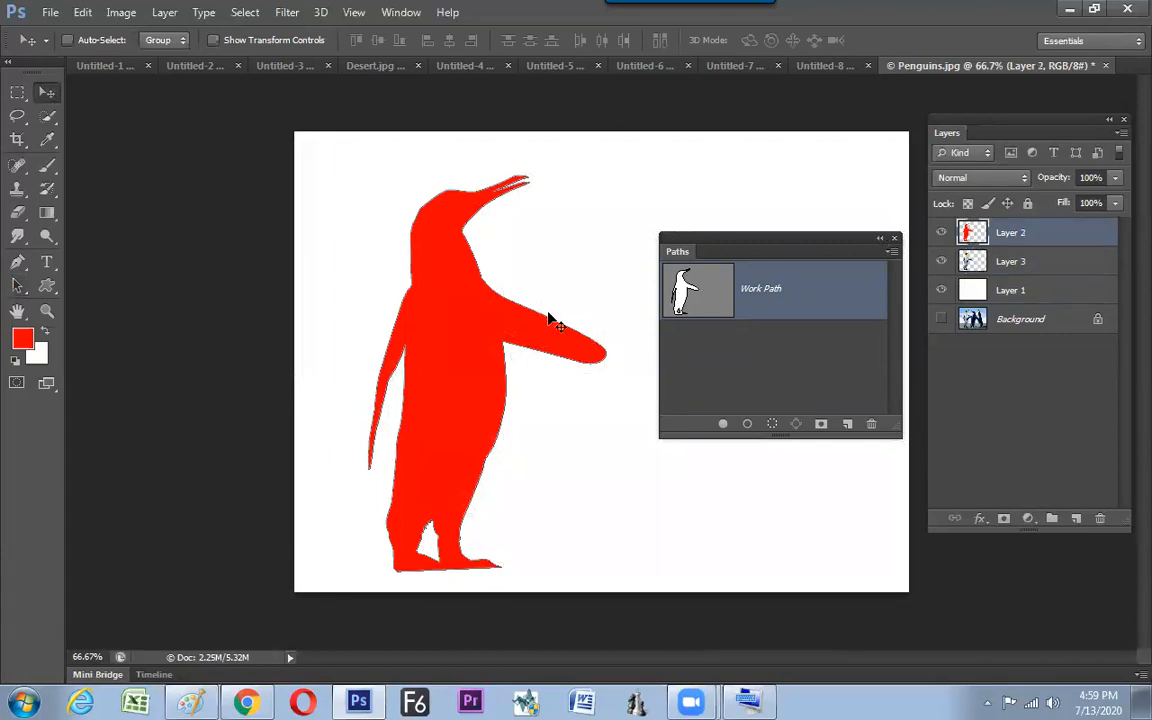
pyautogui.moveTo(501, 334); pyautogui.dragTo(673, 329)
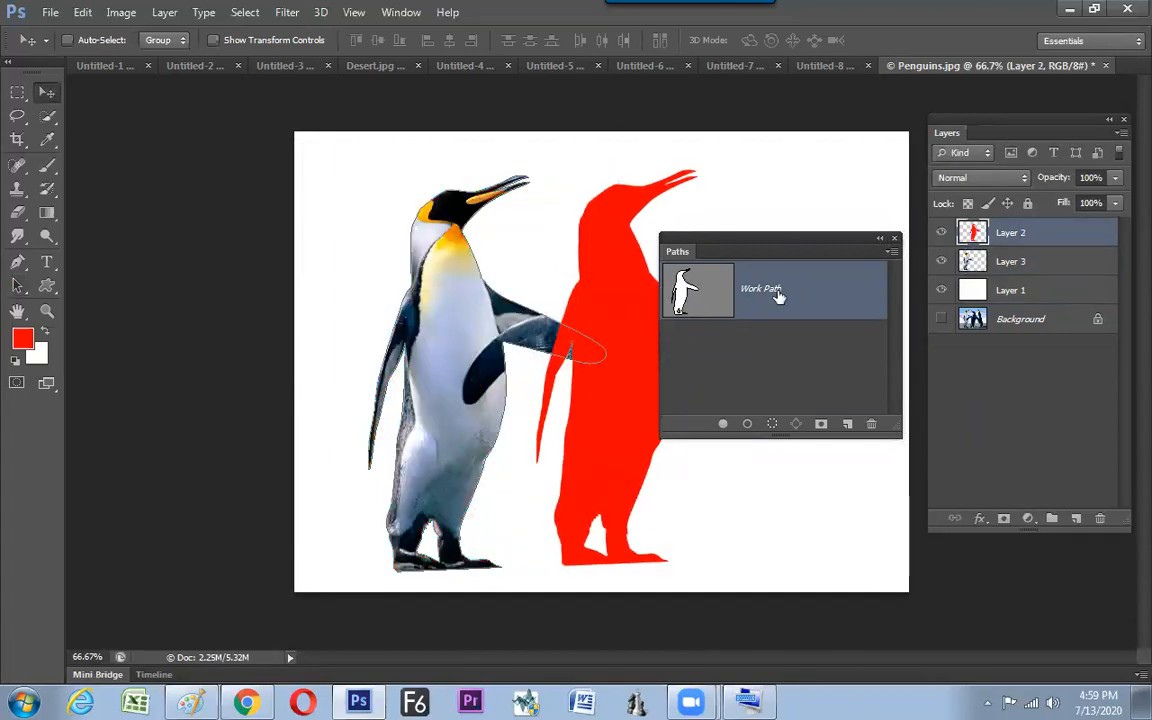
pyautogui.click(786, 348)
pyautogui.moveTo(778, 246); pyautogui.dragTo(846, 306)
pyautogui.moveTo(676, 337); pyautogui.dragTo(679, 335)
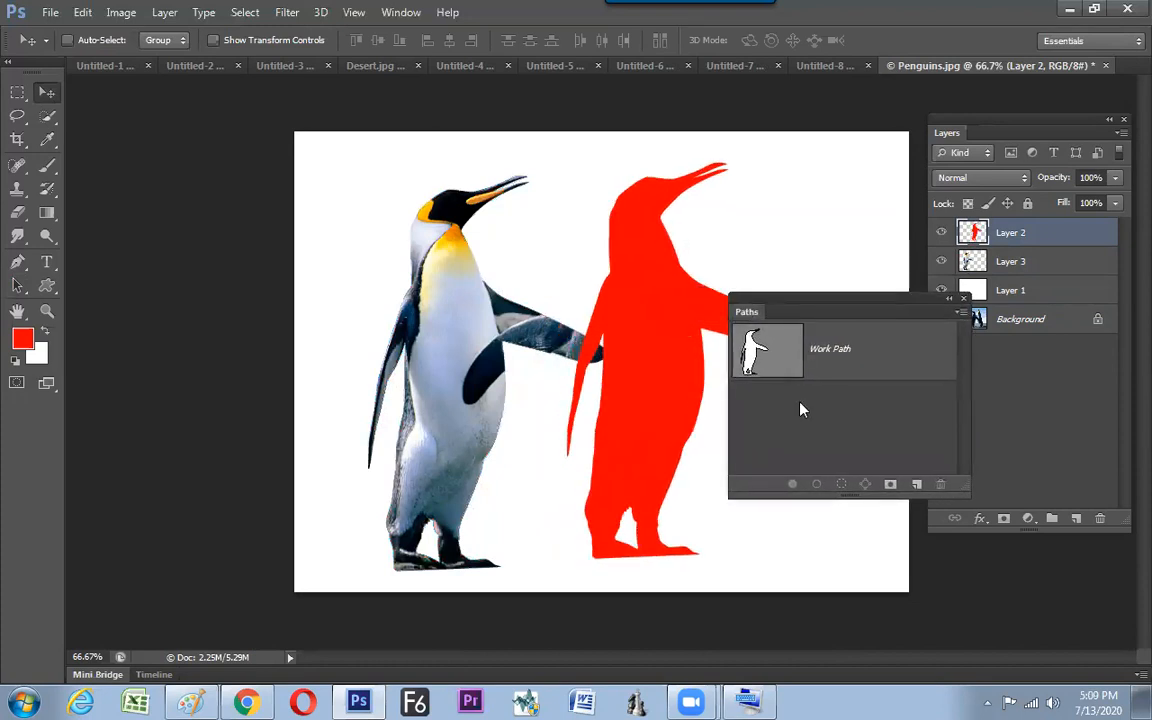
pyautogui.moveTo(826, 302); pyautogui.dragTo(861, 283)
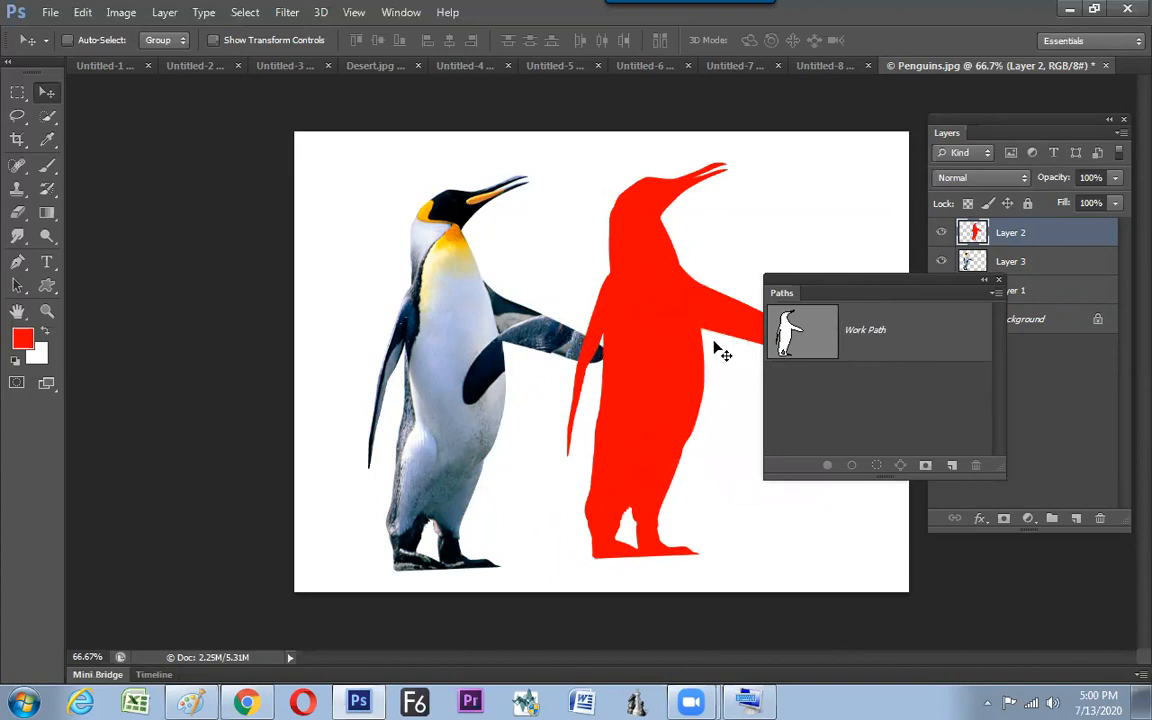
# Select the work path, activate the Custom Shape tool and choose the saved penguin shape, Shape 2
pyautogui.click(787, 328)
pyautogui.click(47, 285)
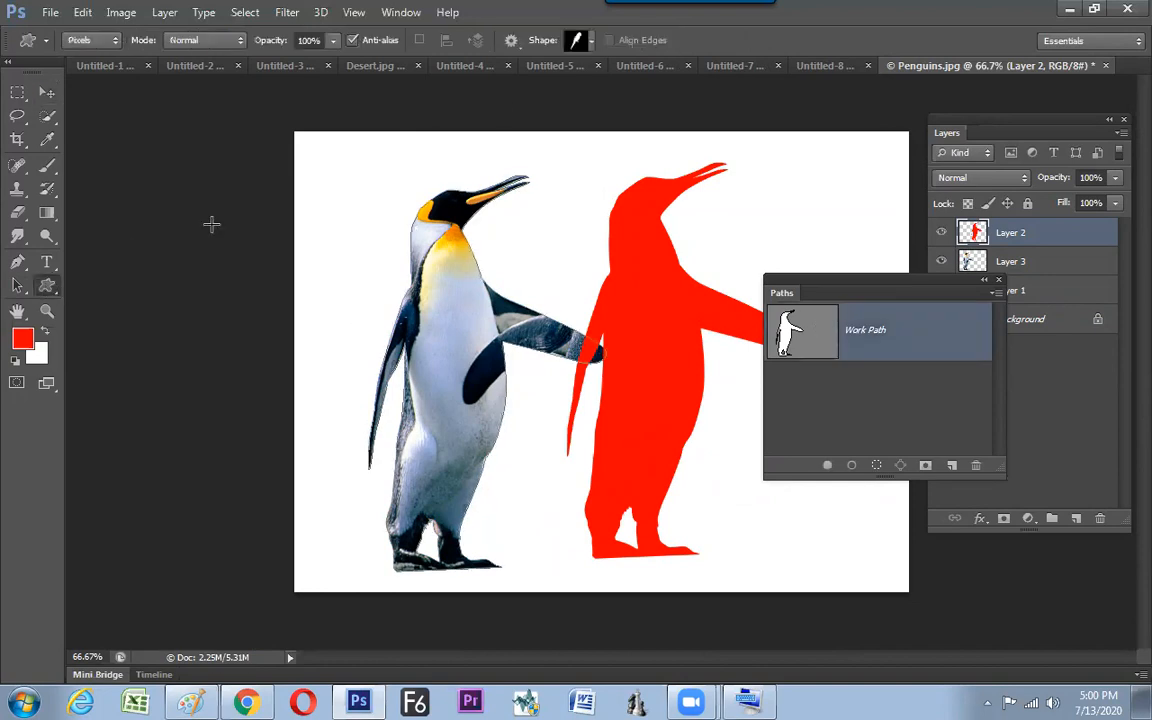
pyautogui.click(593, 41)
pyautogui.scroll(-5, 717, 243)
pyautogui.click(404, 476)
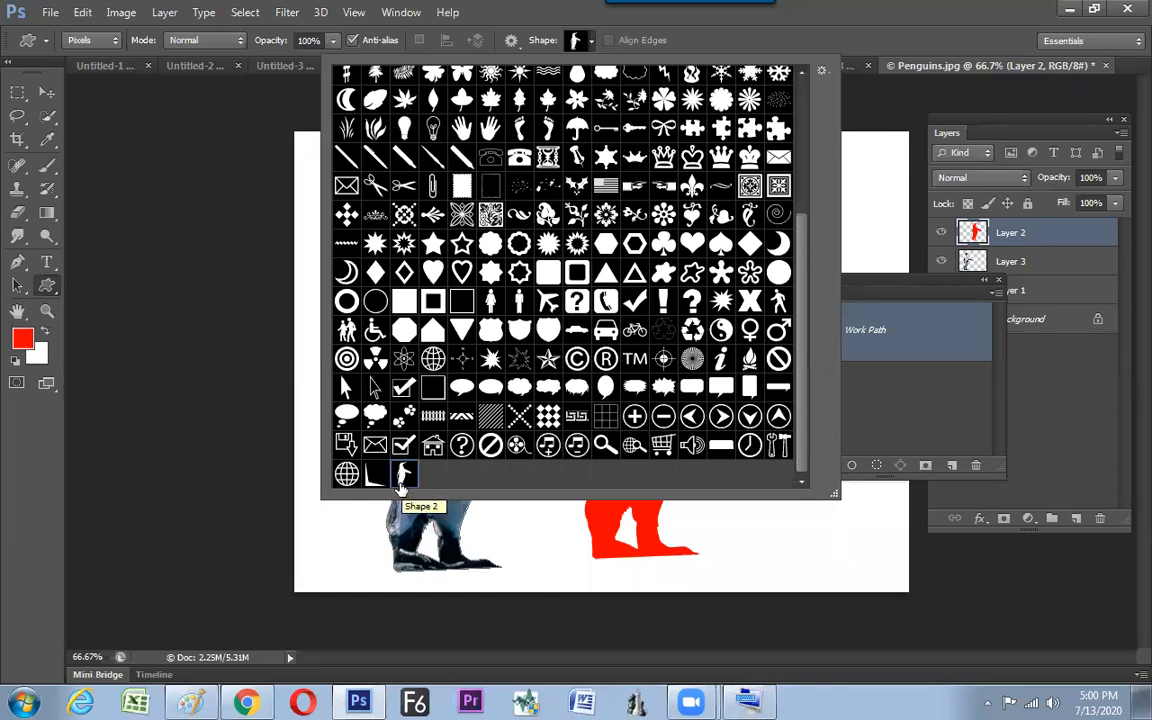
pyautogui.doubleClick(403, 484)
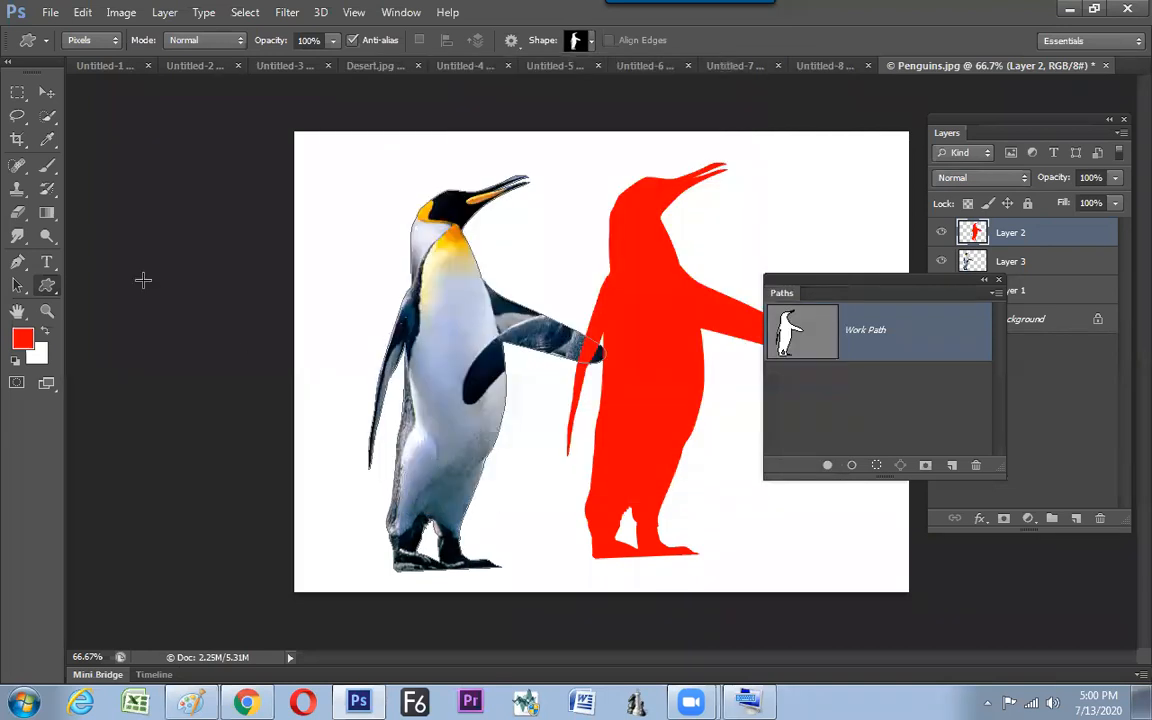
# Draw a small closed four-sided path beside the penguin's head with the Pen tool while the work path is active
pyautogui.click(18, 262)
pyautogui.click(353, 221)
pyautogui.click(402, 168)
pyautogui.click(401, 234)
pyautogui.click(354, 229)
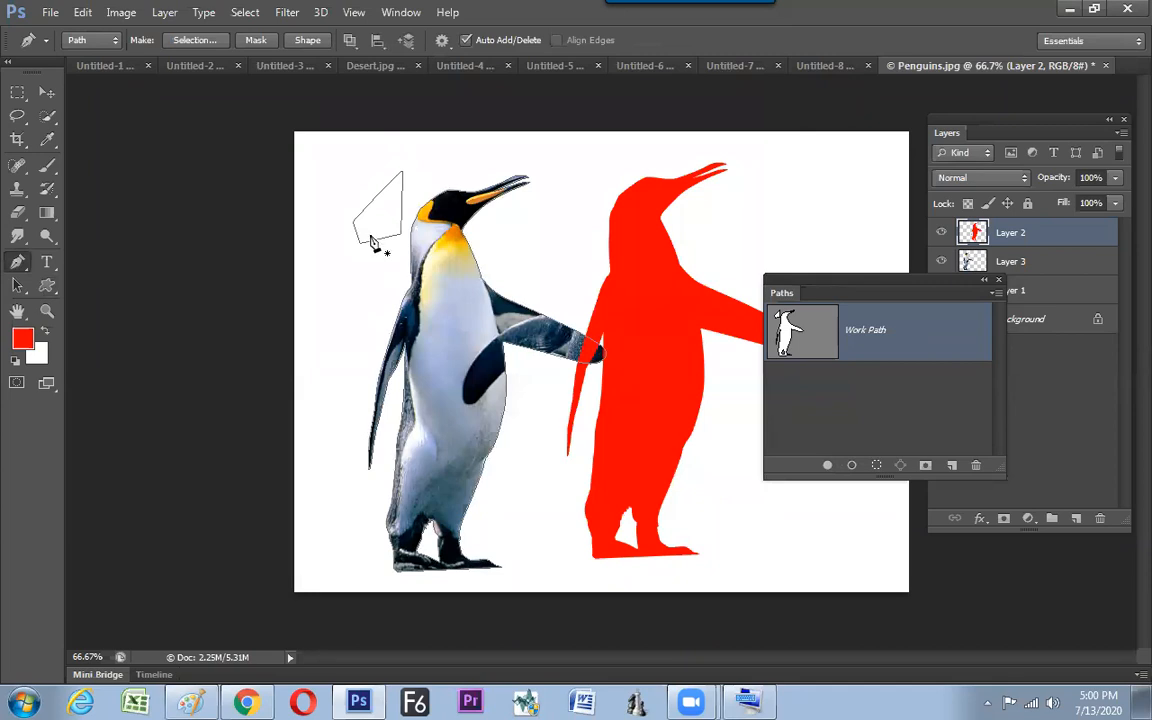
# Delete the small four-sided subpath beside the penguin's head from the work path
pyautogui.press('a')
pyautogui.click(378, 239)
pyautogui.press('Delete')
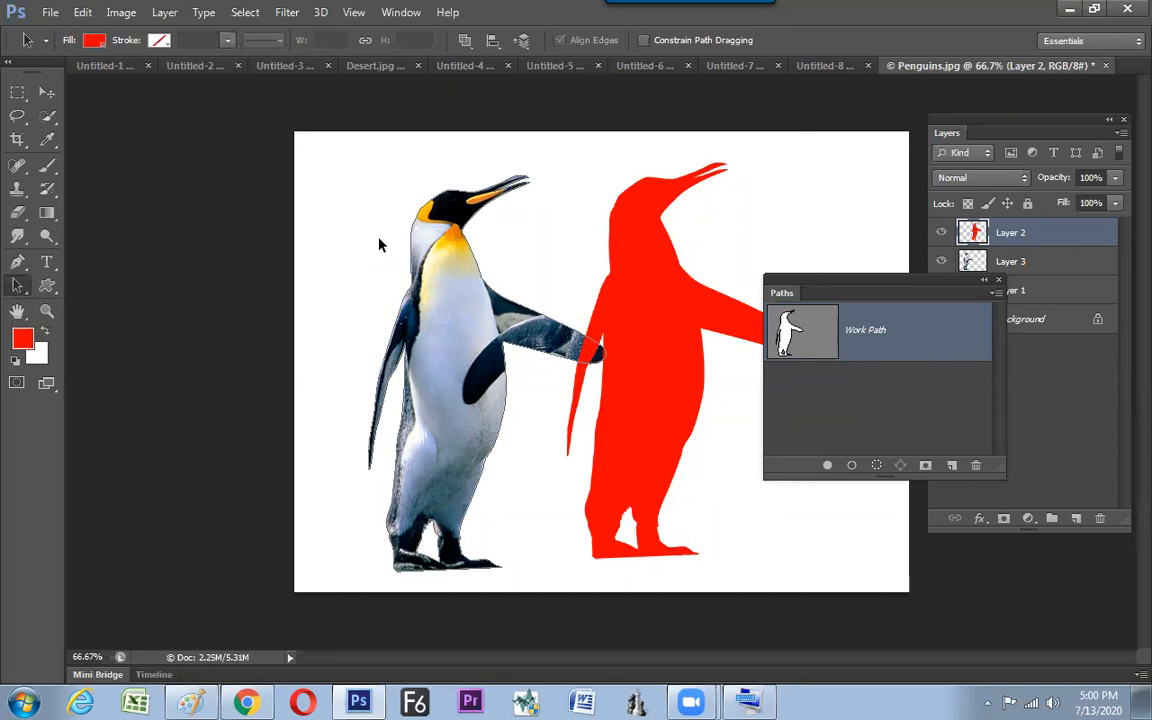
# Move the Paths panel off the layer list, then hide Layers 1, 2 and 3 and show them again
pyautogui.moveTo(822, 282); pyautogui.dragTo(714, 194)
pyautogui.moveTo(941, 290); pyautogui.dragTo(942, 231)
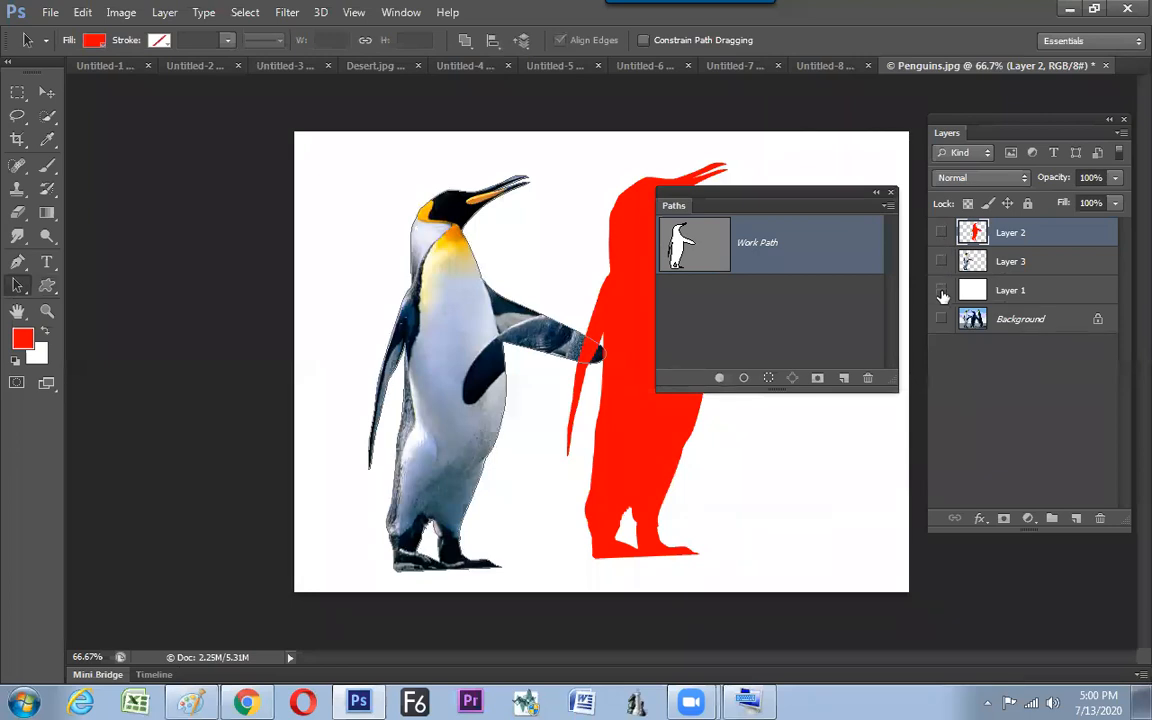
pyautogui.click(941, 290)
pyautogui.click(941, 262)
pyautogui.click(941, 232)
# Save the penguin work path as a permanent path named Path 1 and deselect it
pyautogui.doubleClick(690, 245)
pyautogui.click(678, 239)
pyautogui.click(763, 327)
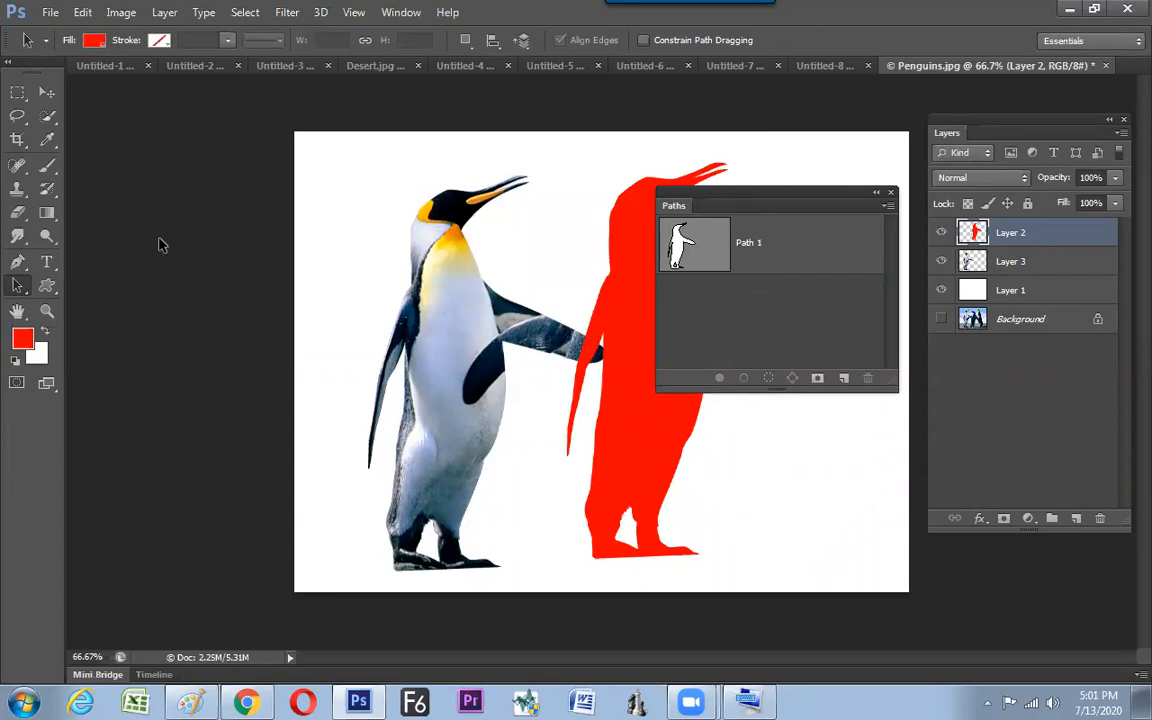
# Draw a closed diamond-shaped path left of the penguin's head with the Pen tool, with Path 1 deselected
pyautogui.press('p')
pyautogui.click(324, 223)
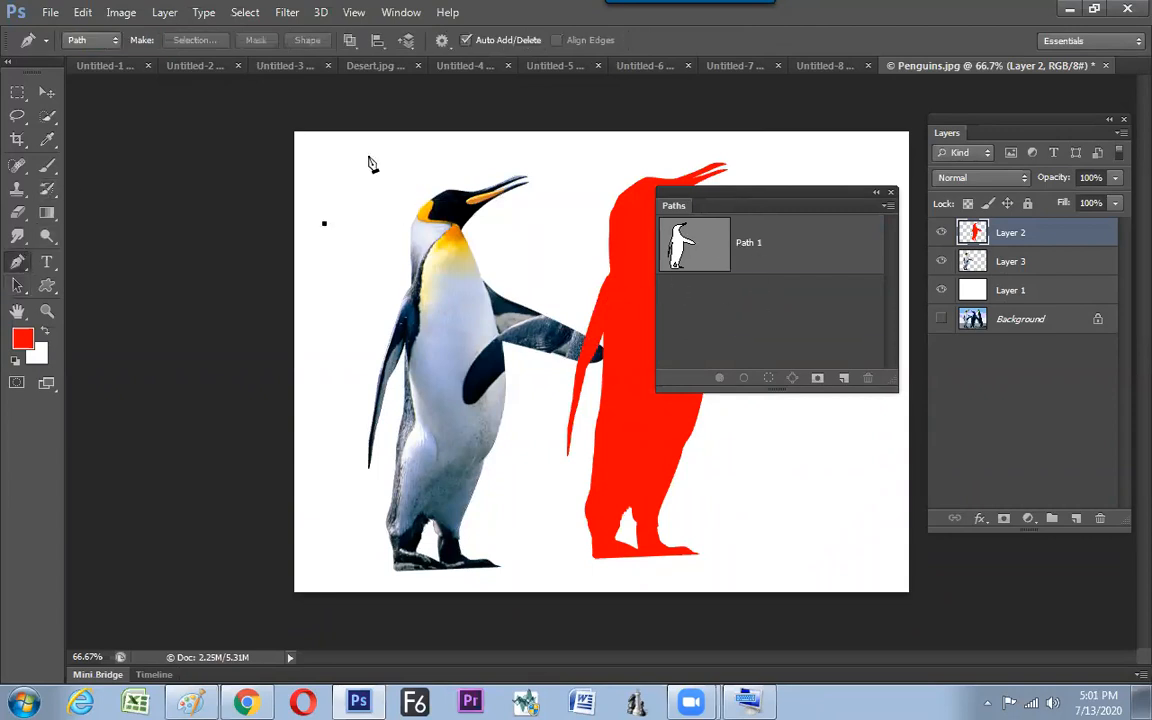
pyautogui.click(372, 155)
pyautogui.click(390, 208)
pyautogui.click(351, 272)
pyautogui.click(326, 225)
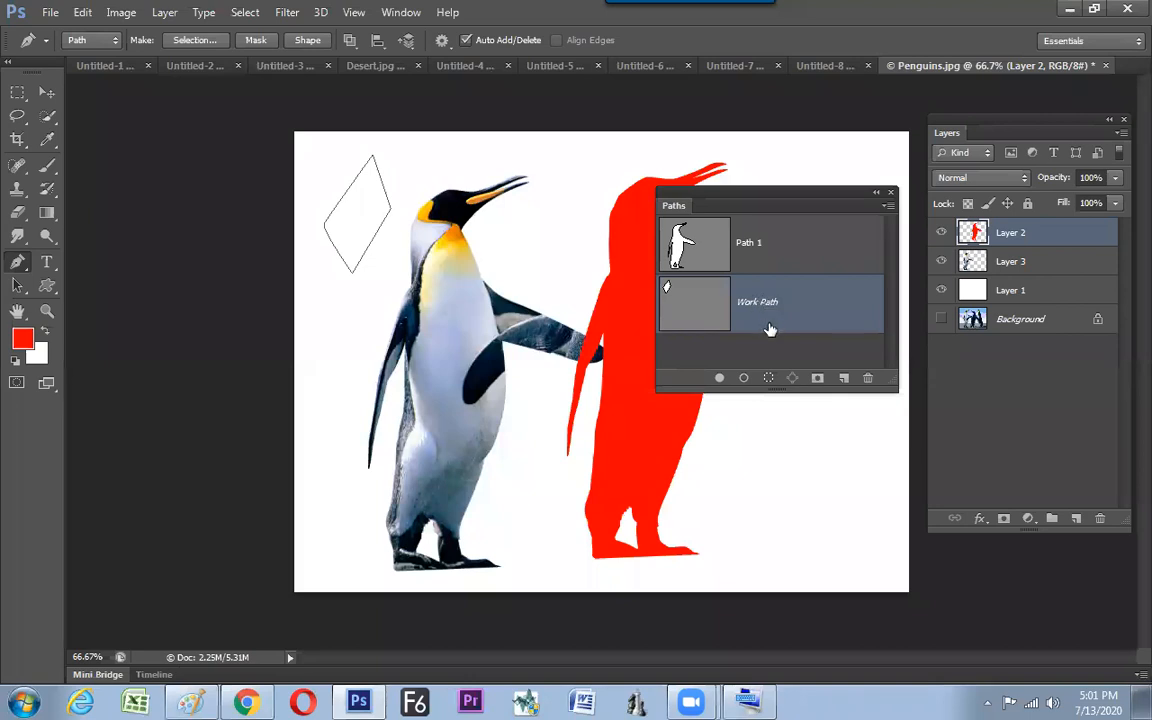
# Select the diamond-shaped path with the Path Selection tool and delete it
pyautogui.press('a')
pyautogui.click(366, 247)
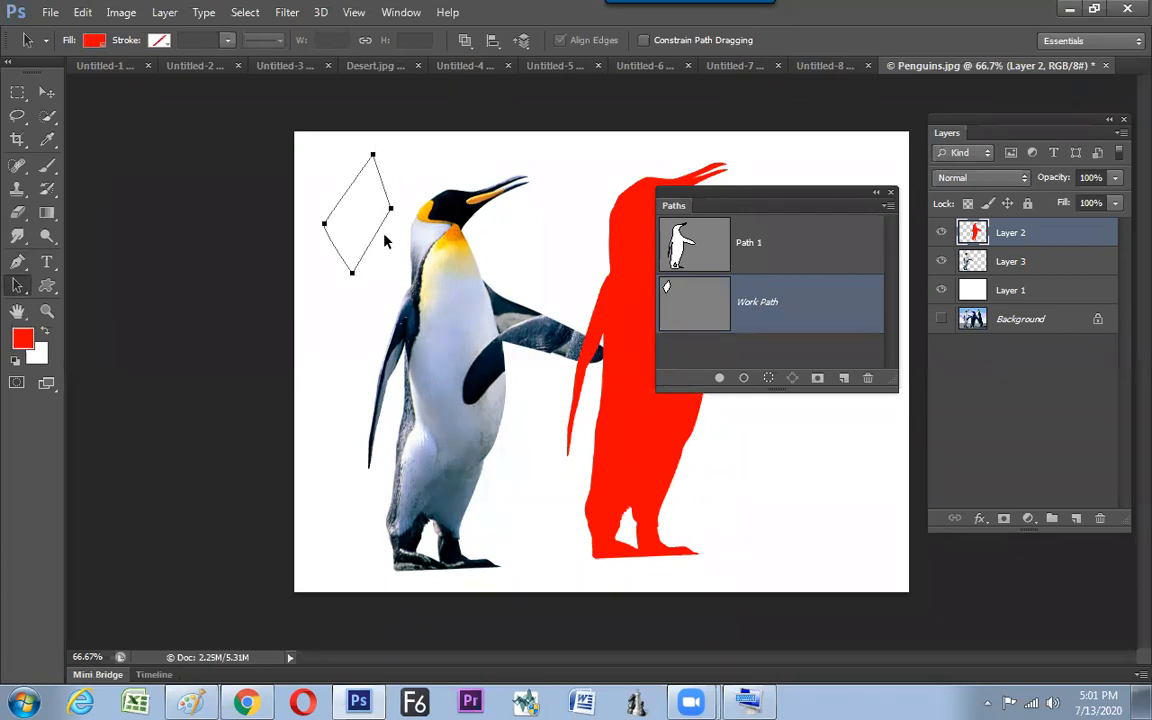
pyautogui.press('Delete')
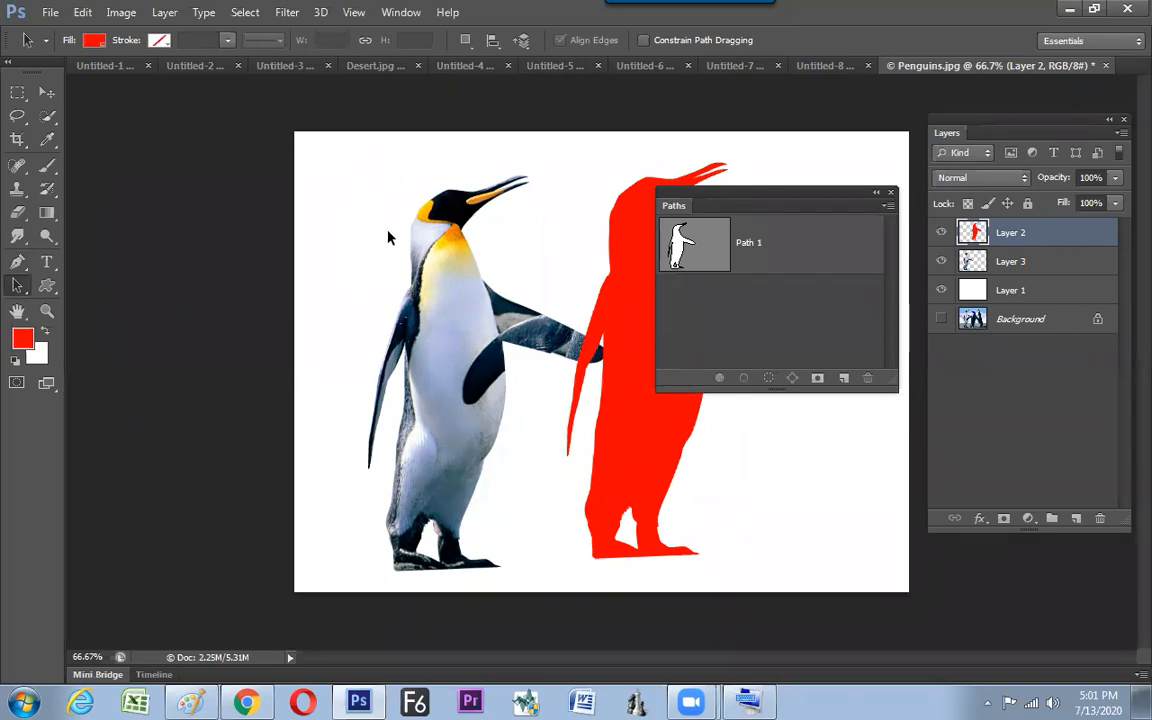
# Select the saved Path 1 and reposition the Paths panel over the red silhouette
pyautogui.click(710, 258)
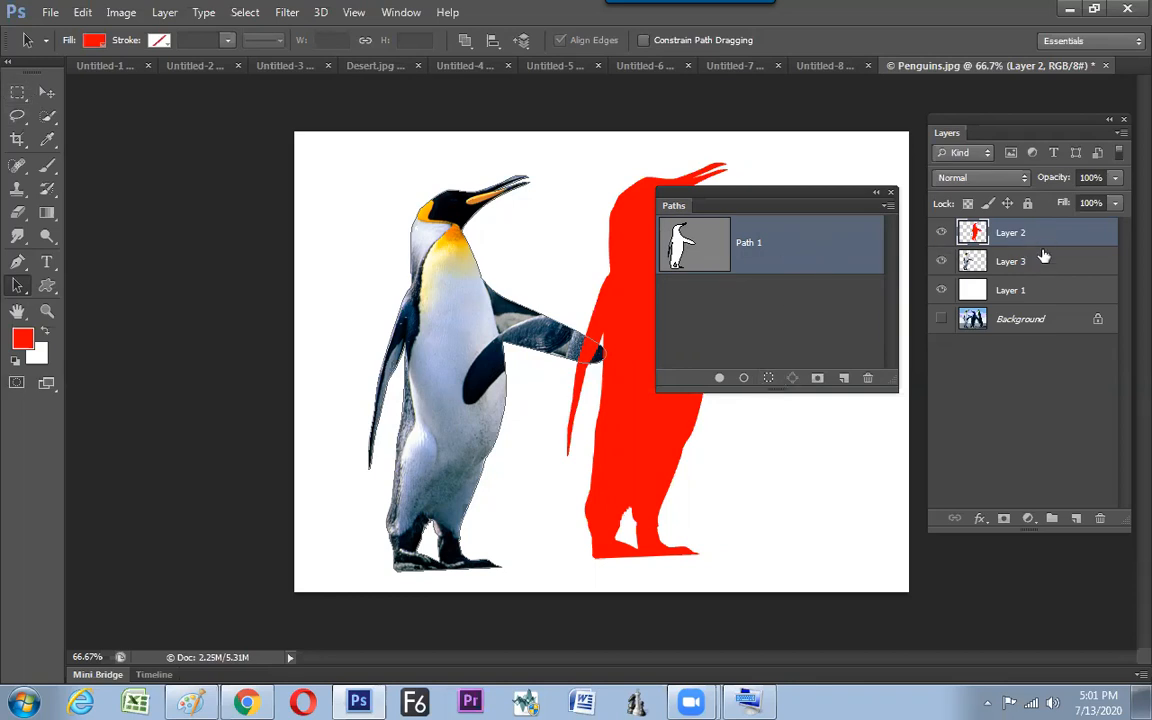
pyautogui.moveTo(794, 210); pyautogui.dragTo(784, 185)
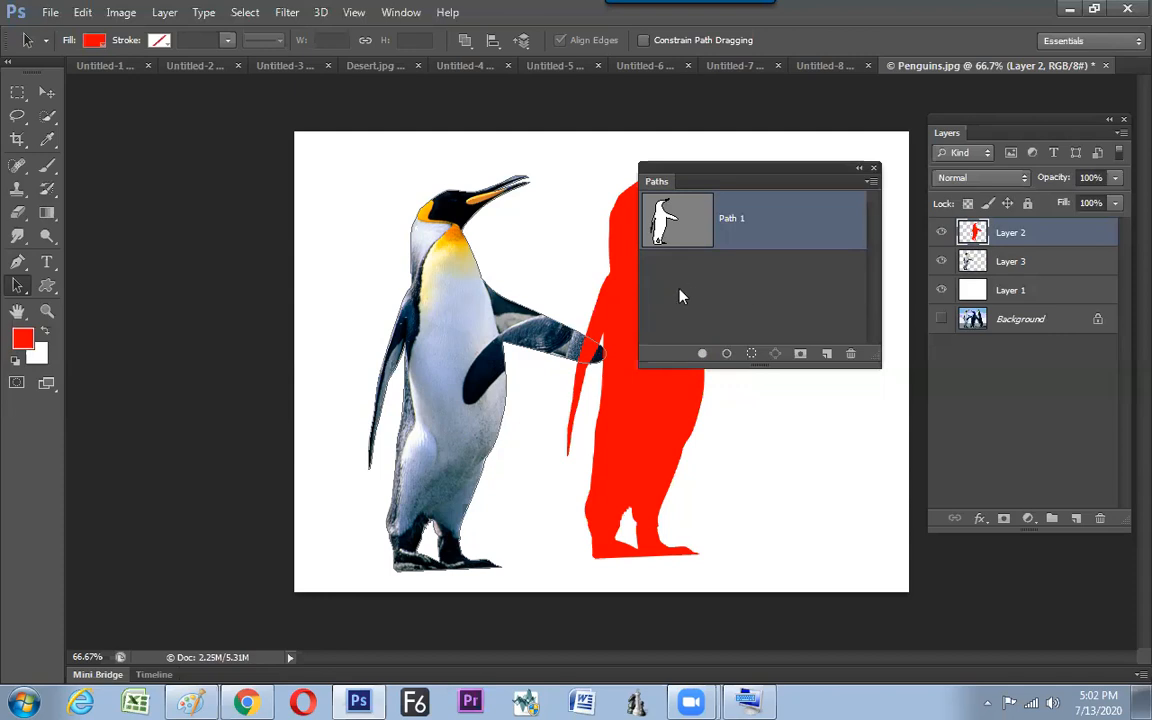
pyautogui.moveTo(787, 183); pyautogui.dragTo(804, 237)
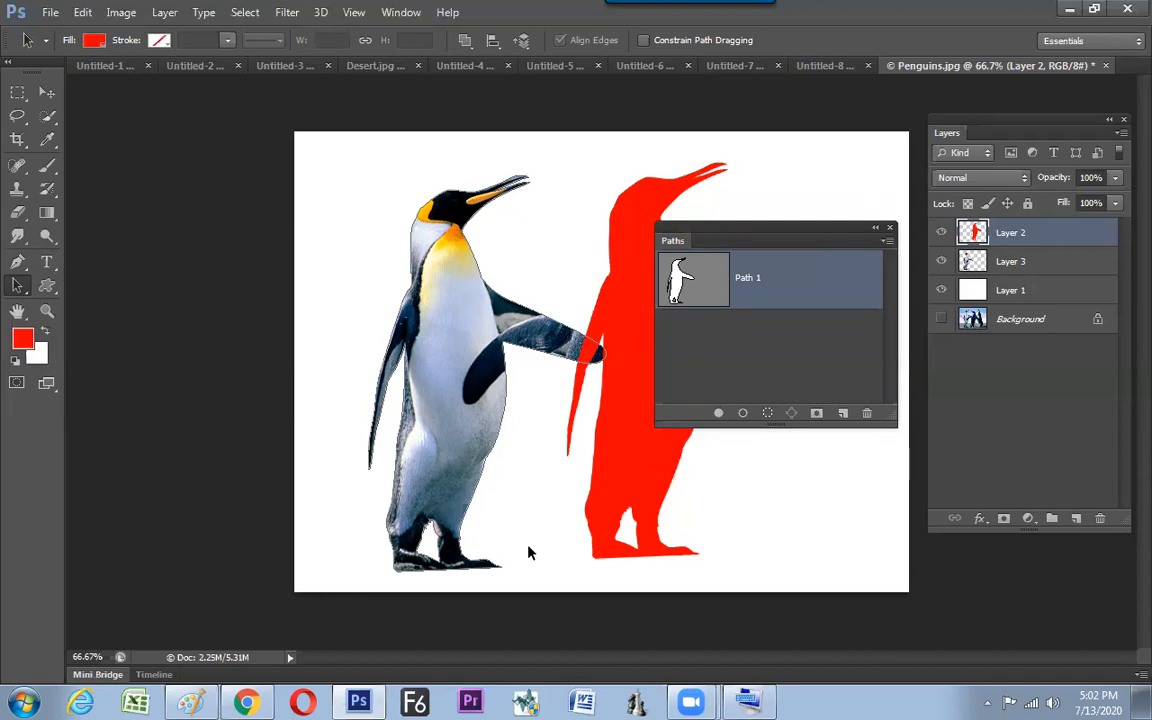
# Switch to Paint and review the handwritten Pen tool notes, including the table of cursor icons and their meanings
pyautogui.click(190, 703)
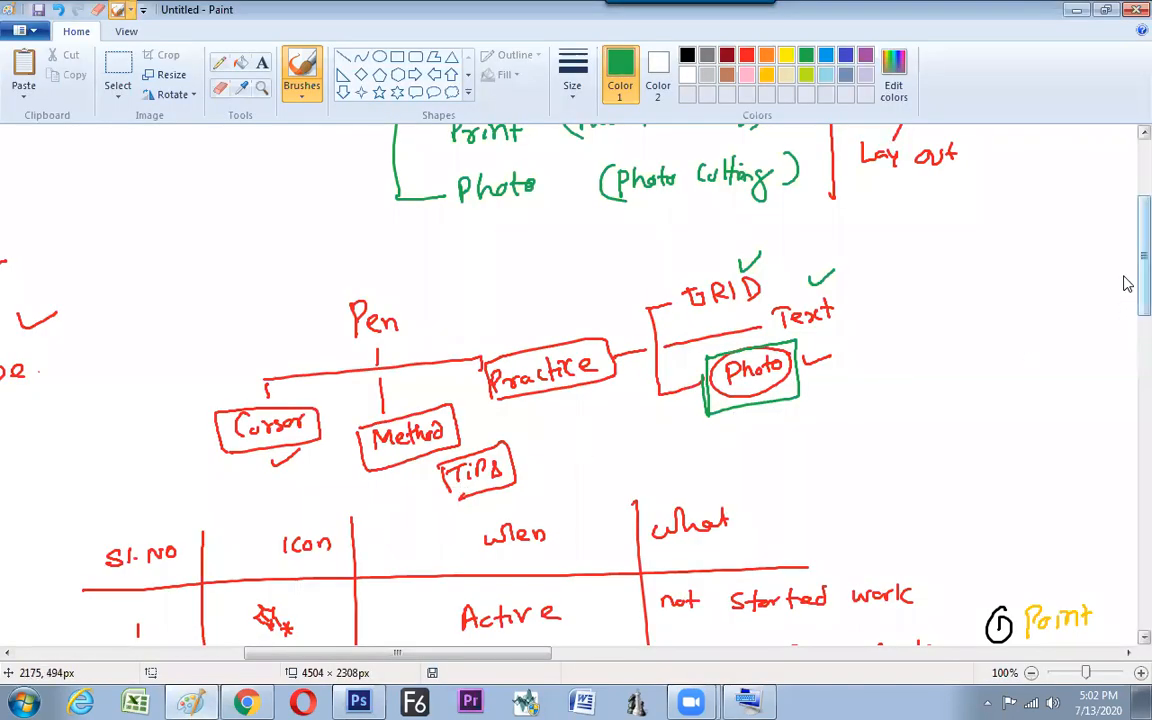
pyautogui.scroll(3, 1127, 300)
pyautogui.scroll(-4, 1127, 299)
pyautogui.scroll(-6, 1127, 298)
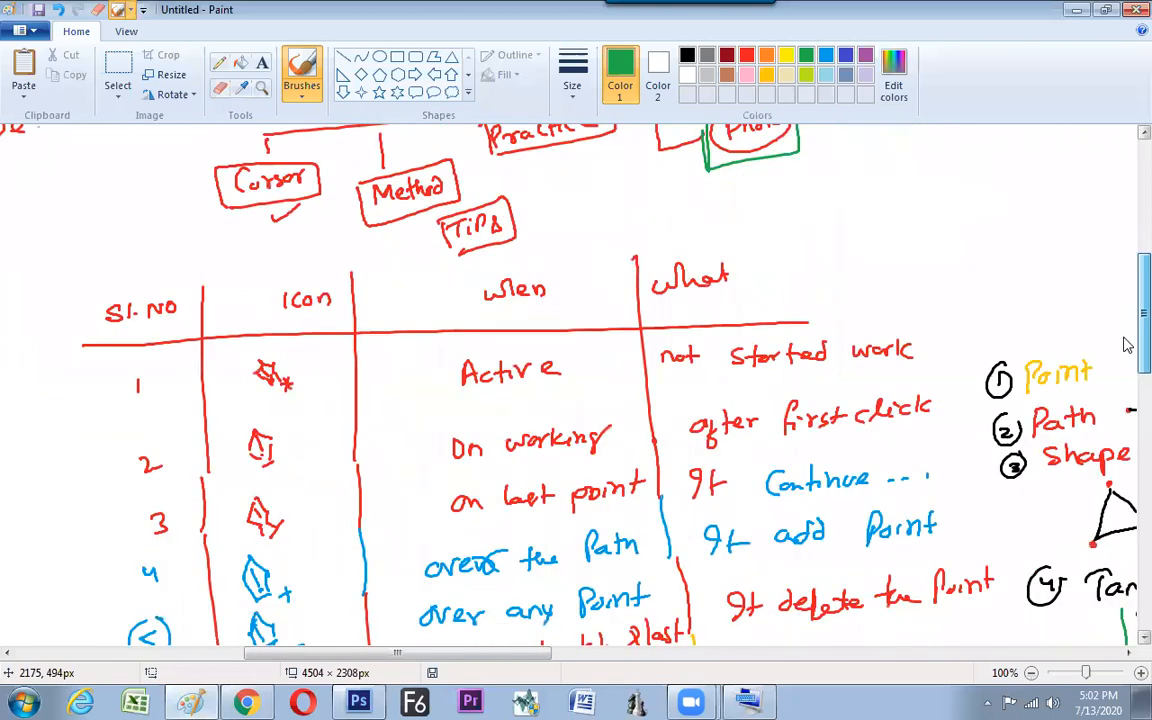
pyautogui.moveTo(1120, 380); pyautogui.dragTo(1118, 383)
pyautogui.scroll(-1, 1121, 389)
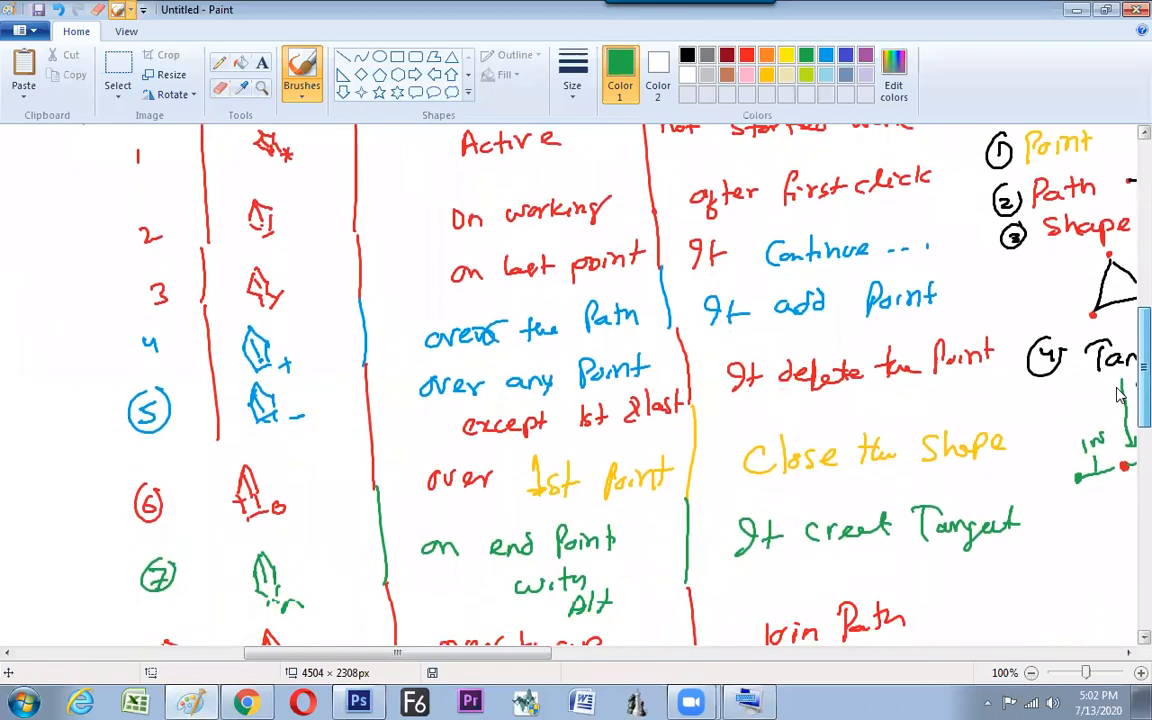
# Review the Pen tool notes at 50% zoom, then preview the whole canvas in full screen and exit the preview
pyautogui.click(118, 32)
pyautogui.click(70, 66)
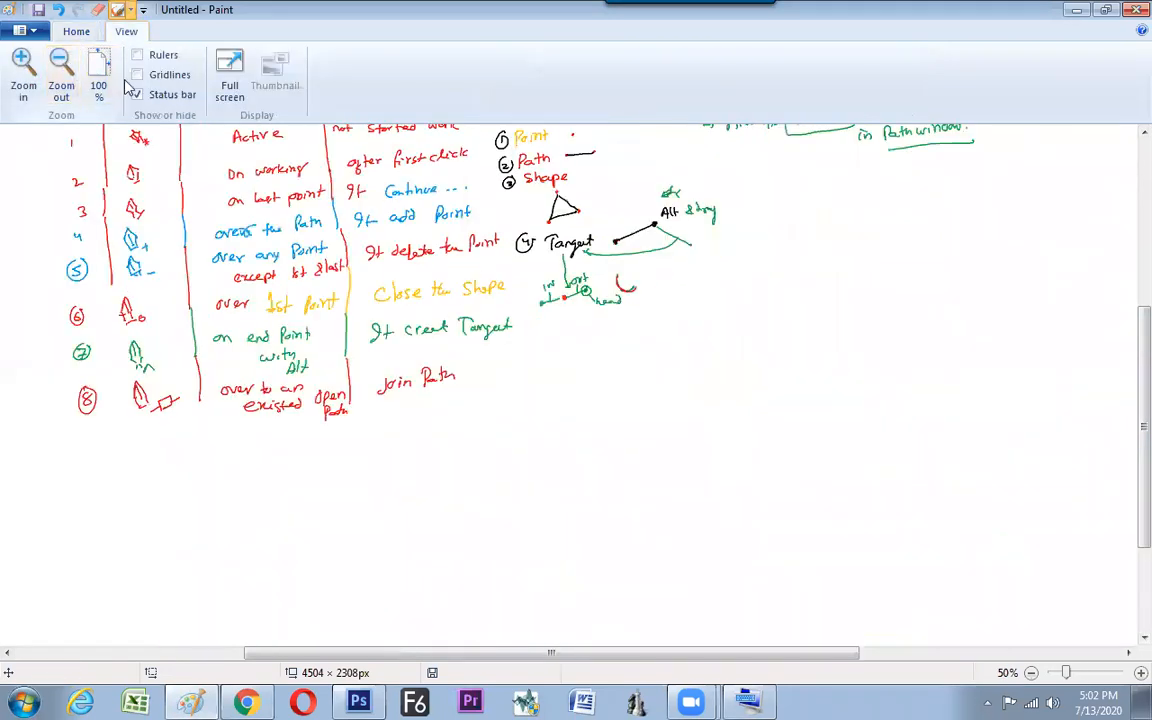
pyautogui.scroll(2, 1124, 380)
pyautogui.scroll(3, 1124, 337)
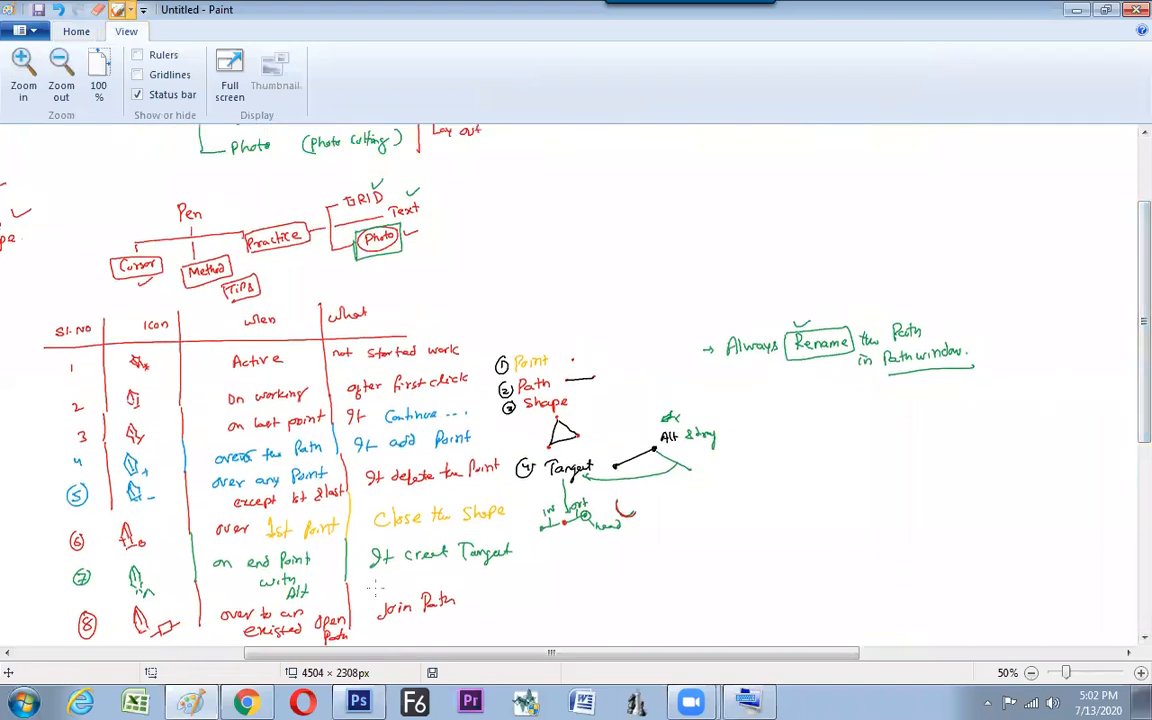
pyautogui.moveTo(370, 653); pyautogui.dragTo(226, 653)
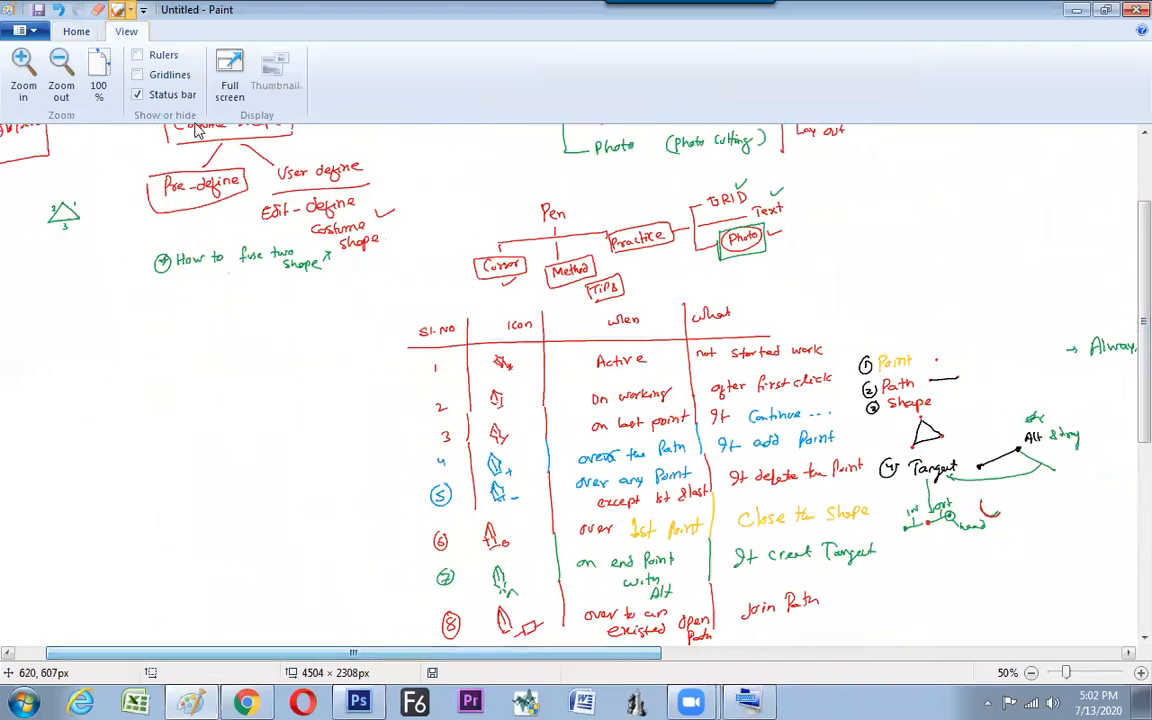
pyautogui.click(229, 78)
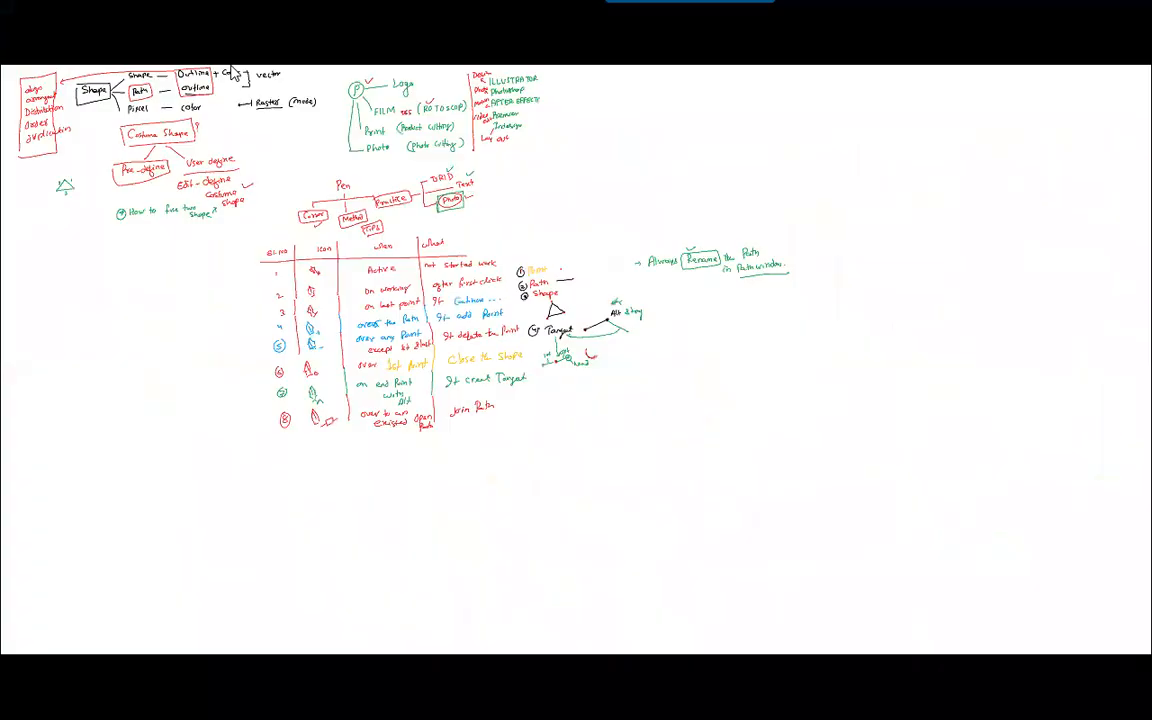
pyautogui.click(214, 67)
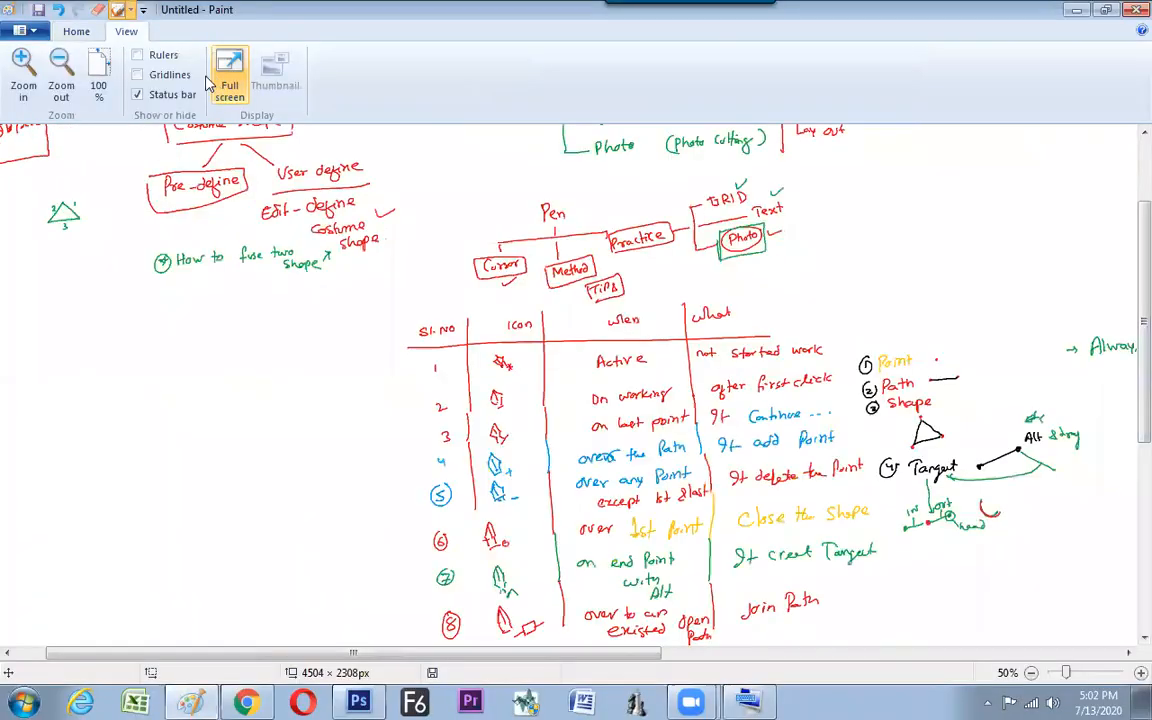
# Crop the canvas to the area containing the handwritten notes, about 3273 × 1590 px, and display it in full screen
pyautogui.click(61, 68)
pyautogui.click(78, 32)
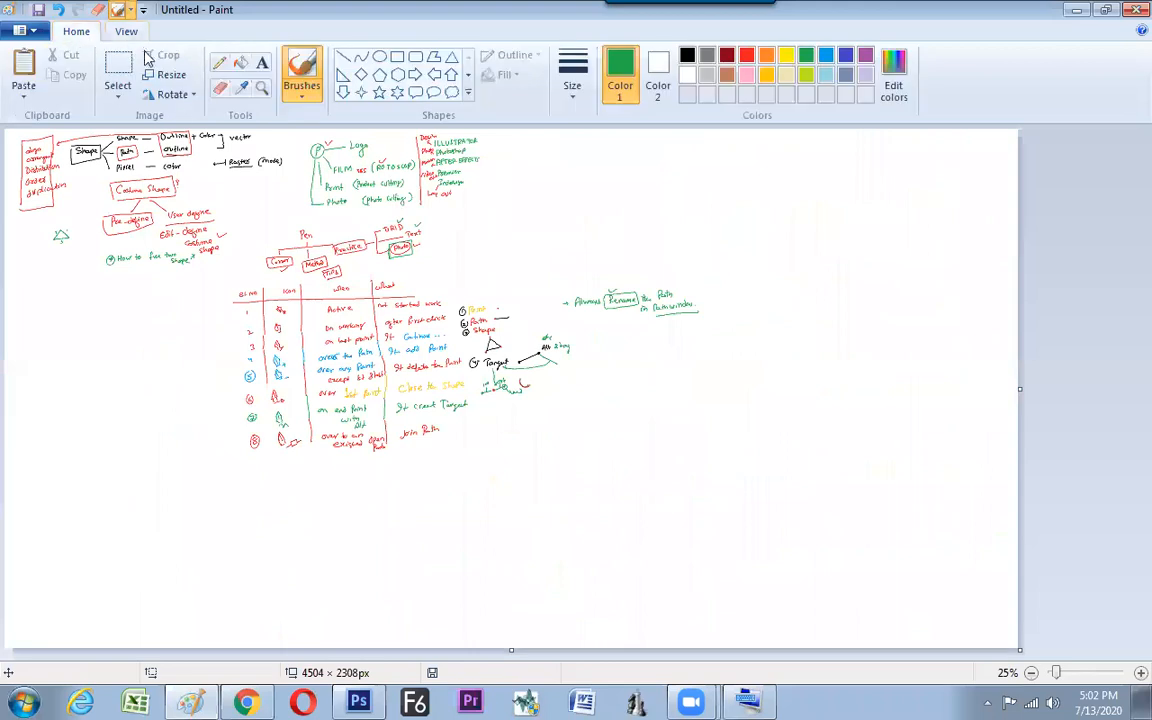
pyautogui.click(118, 70)
pyautogui.moveTo(740, 487); pyautogui.dragTo(13, 113)
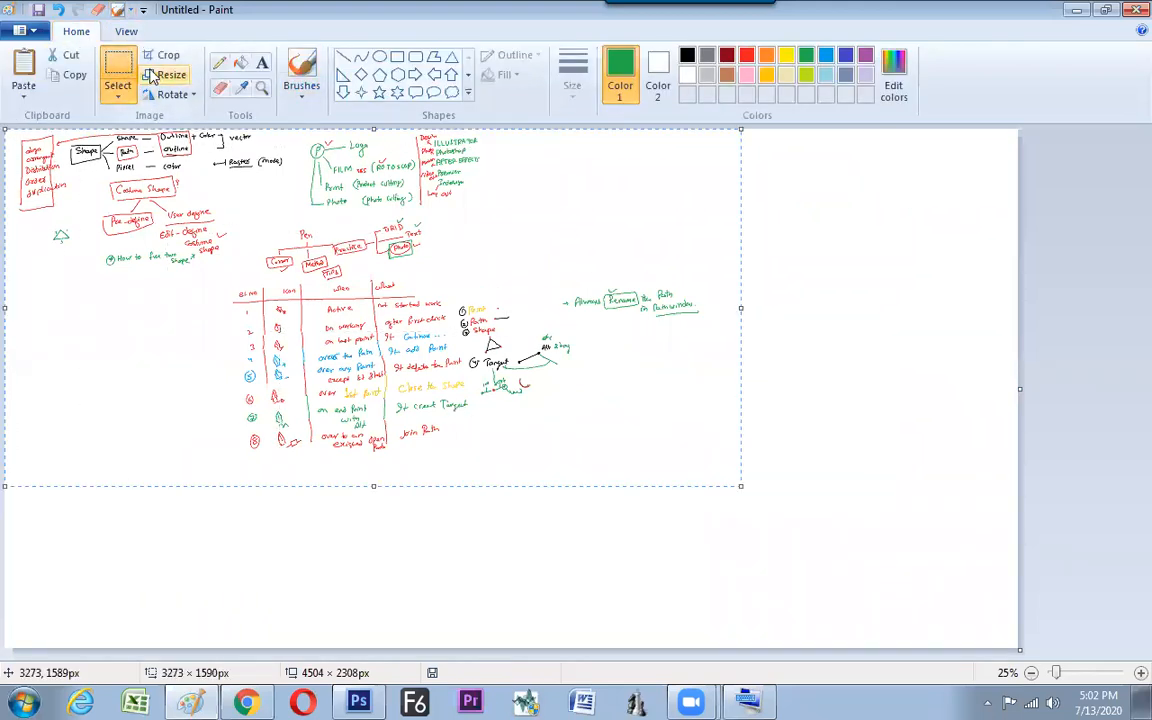
pyautogui.click(161, 54)
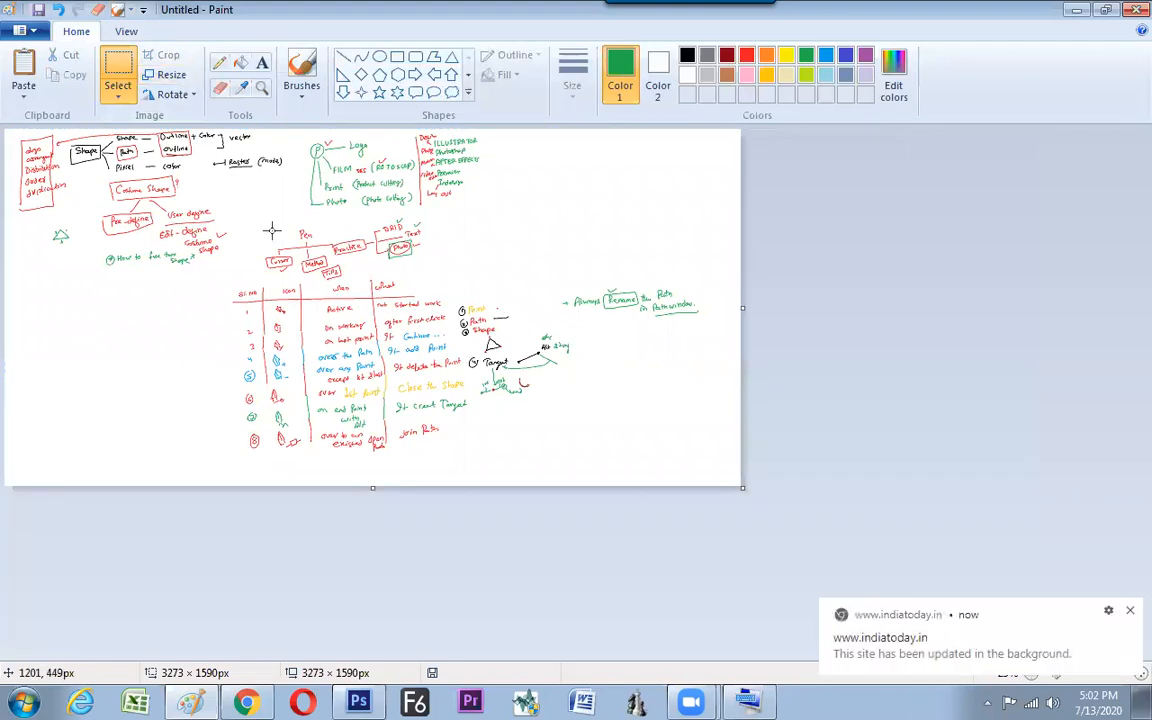
pyautogui.press('F11')
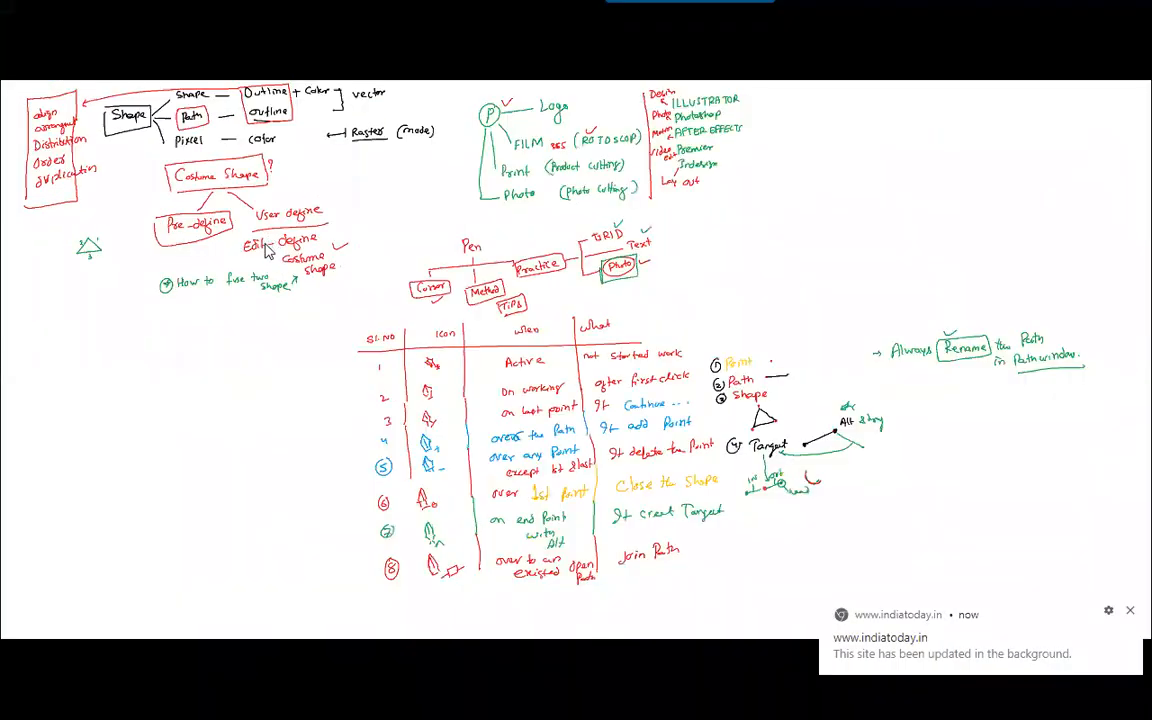